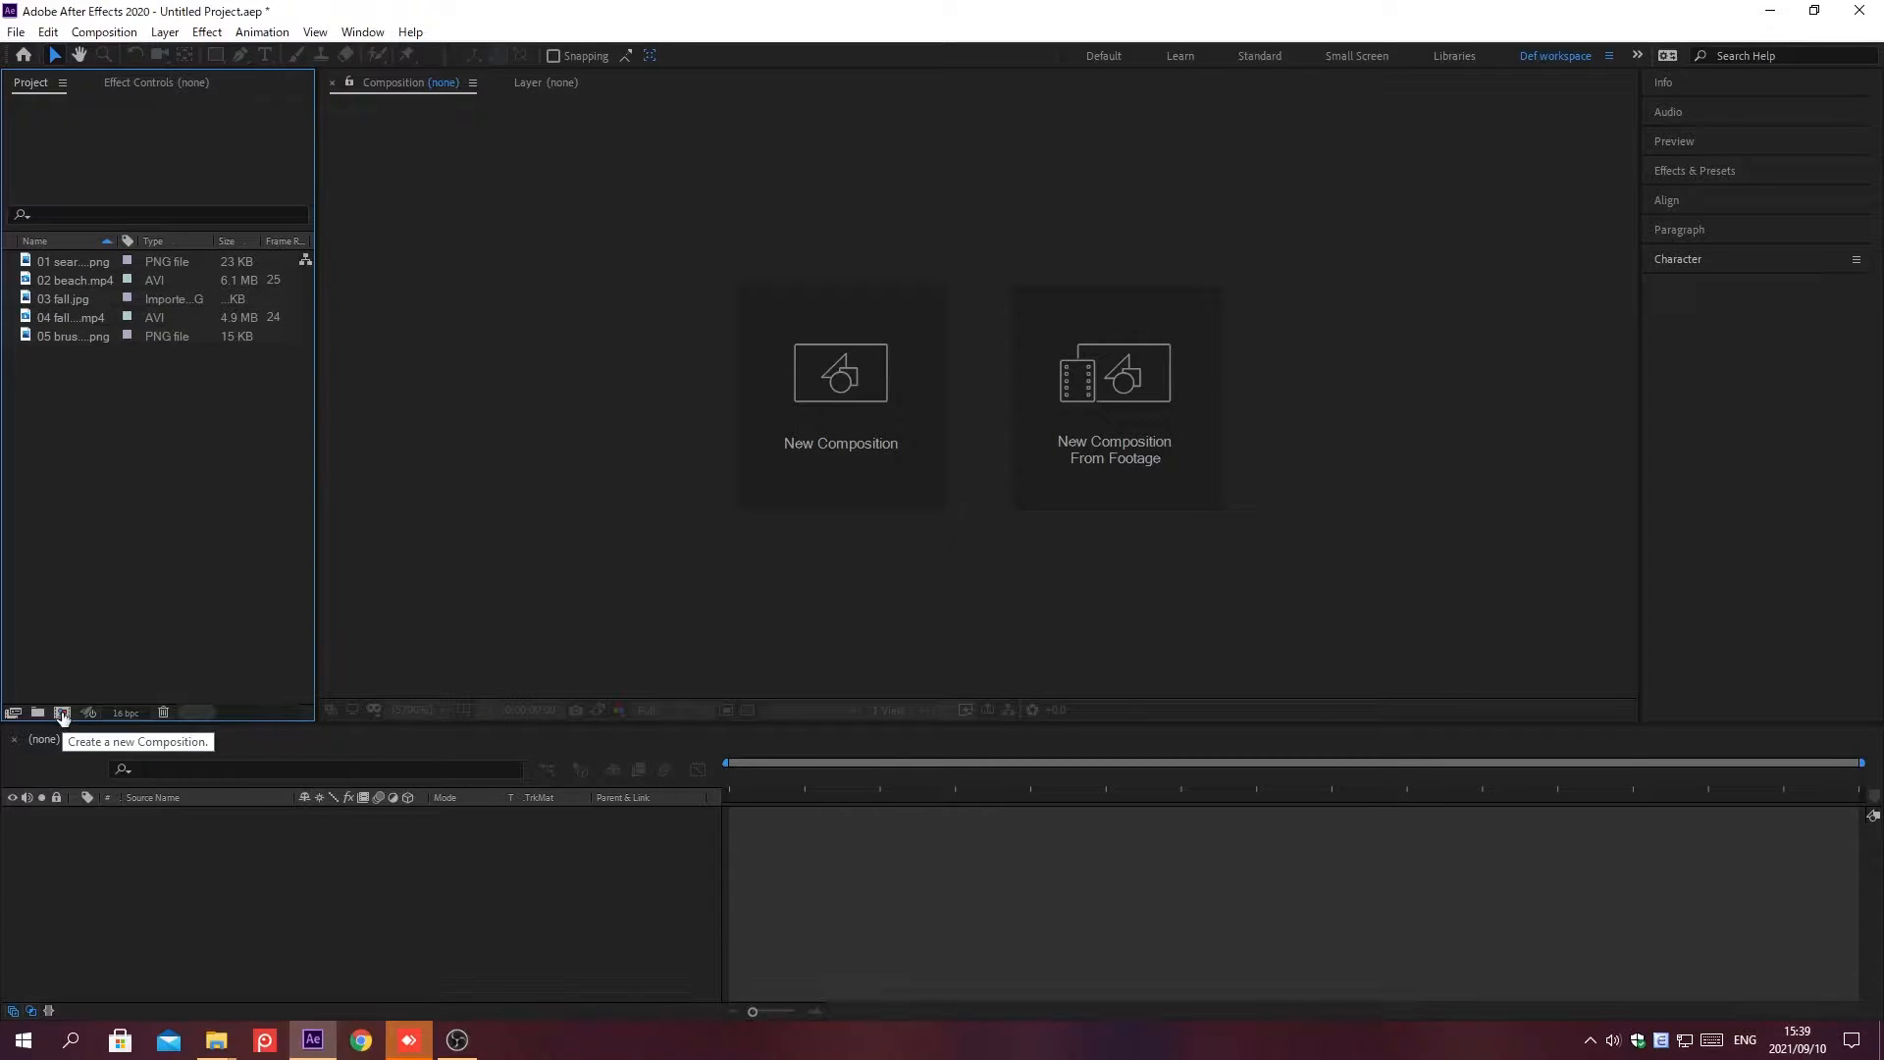
Create a new composition named Search Comp with a duration of 0;00;07;00
key(ctrl+n)
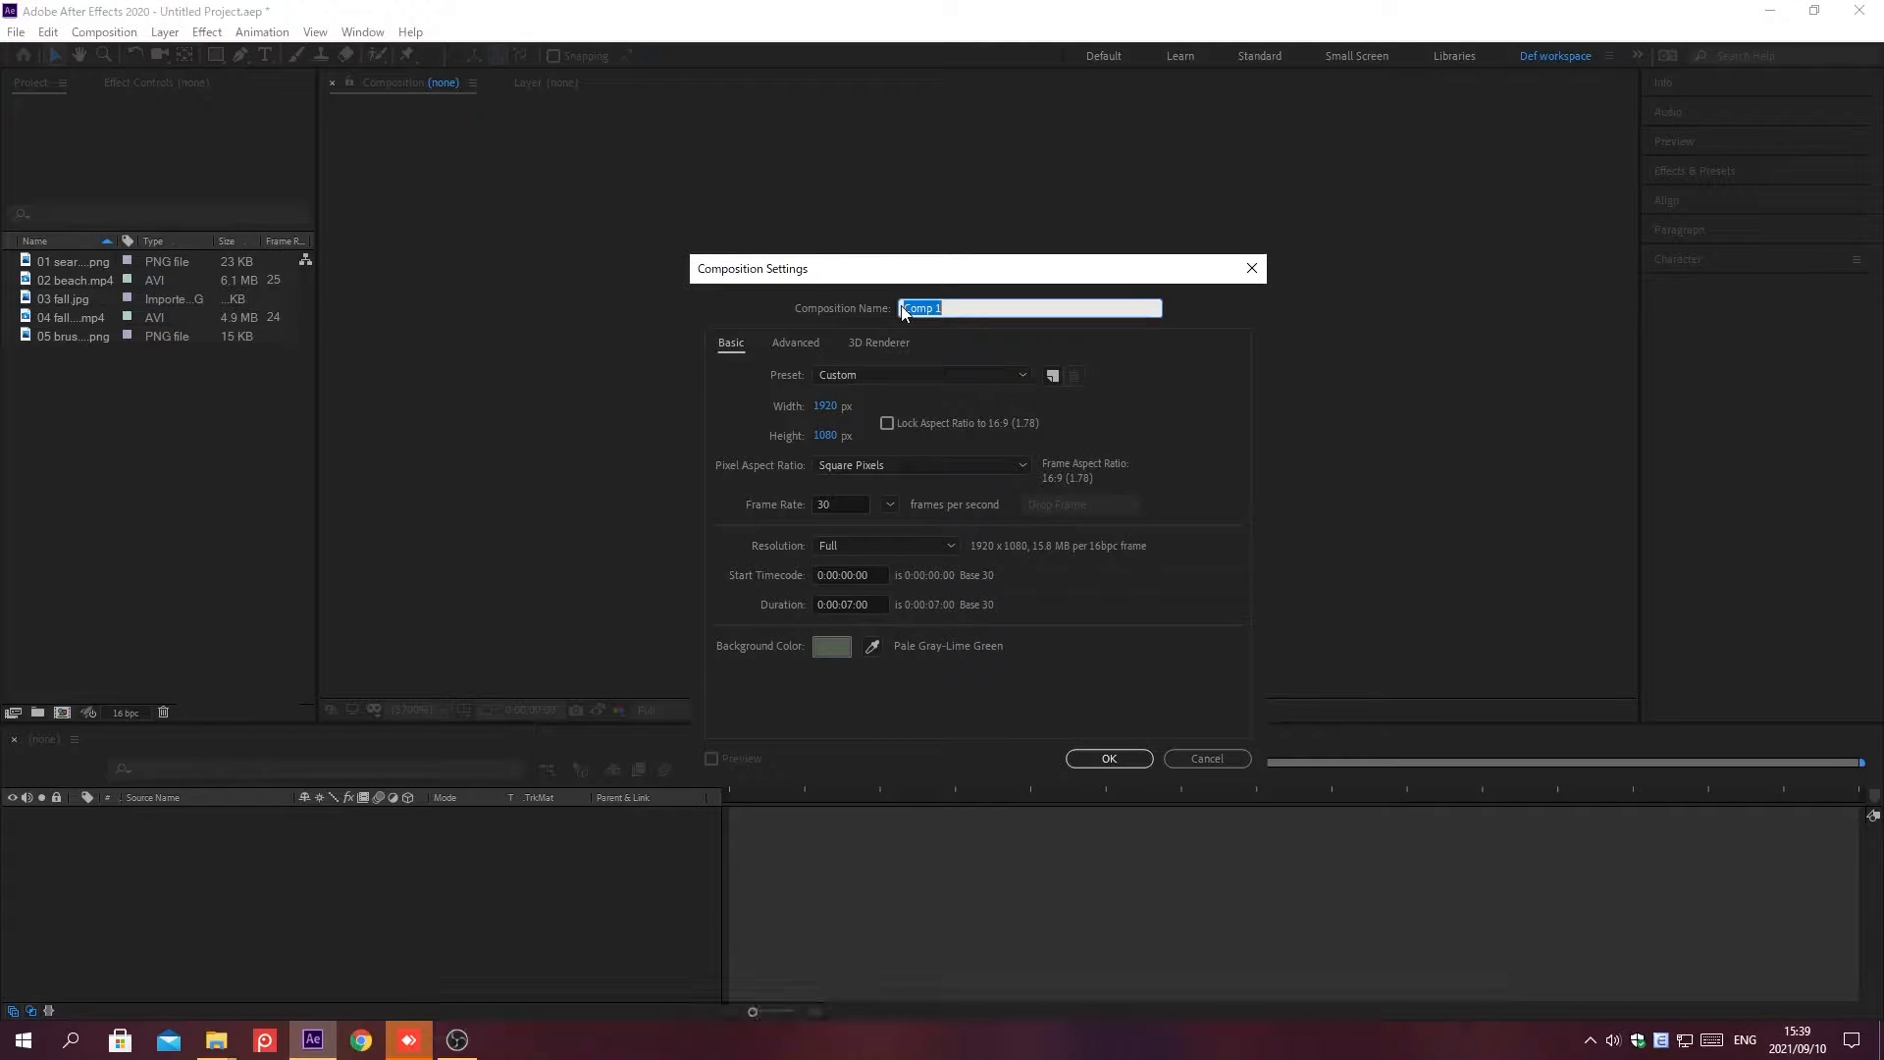
text(Search Comp)
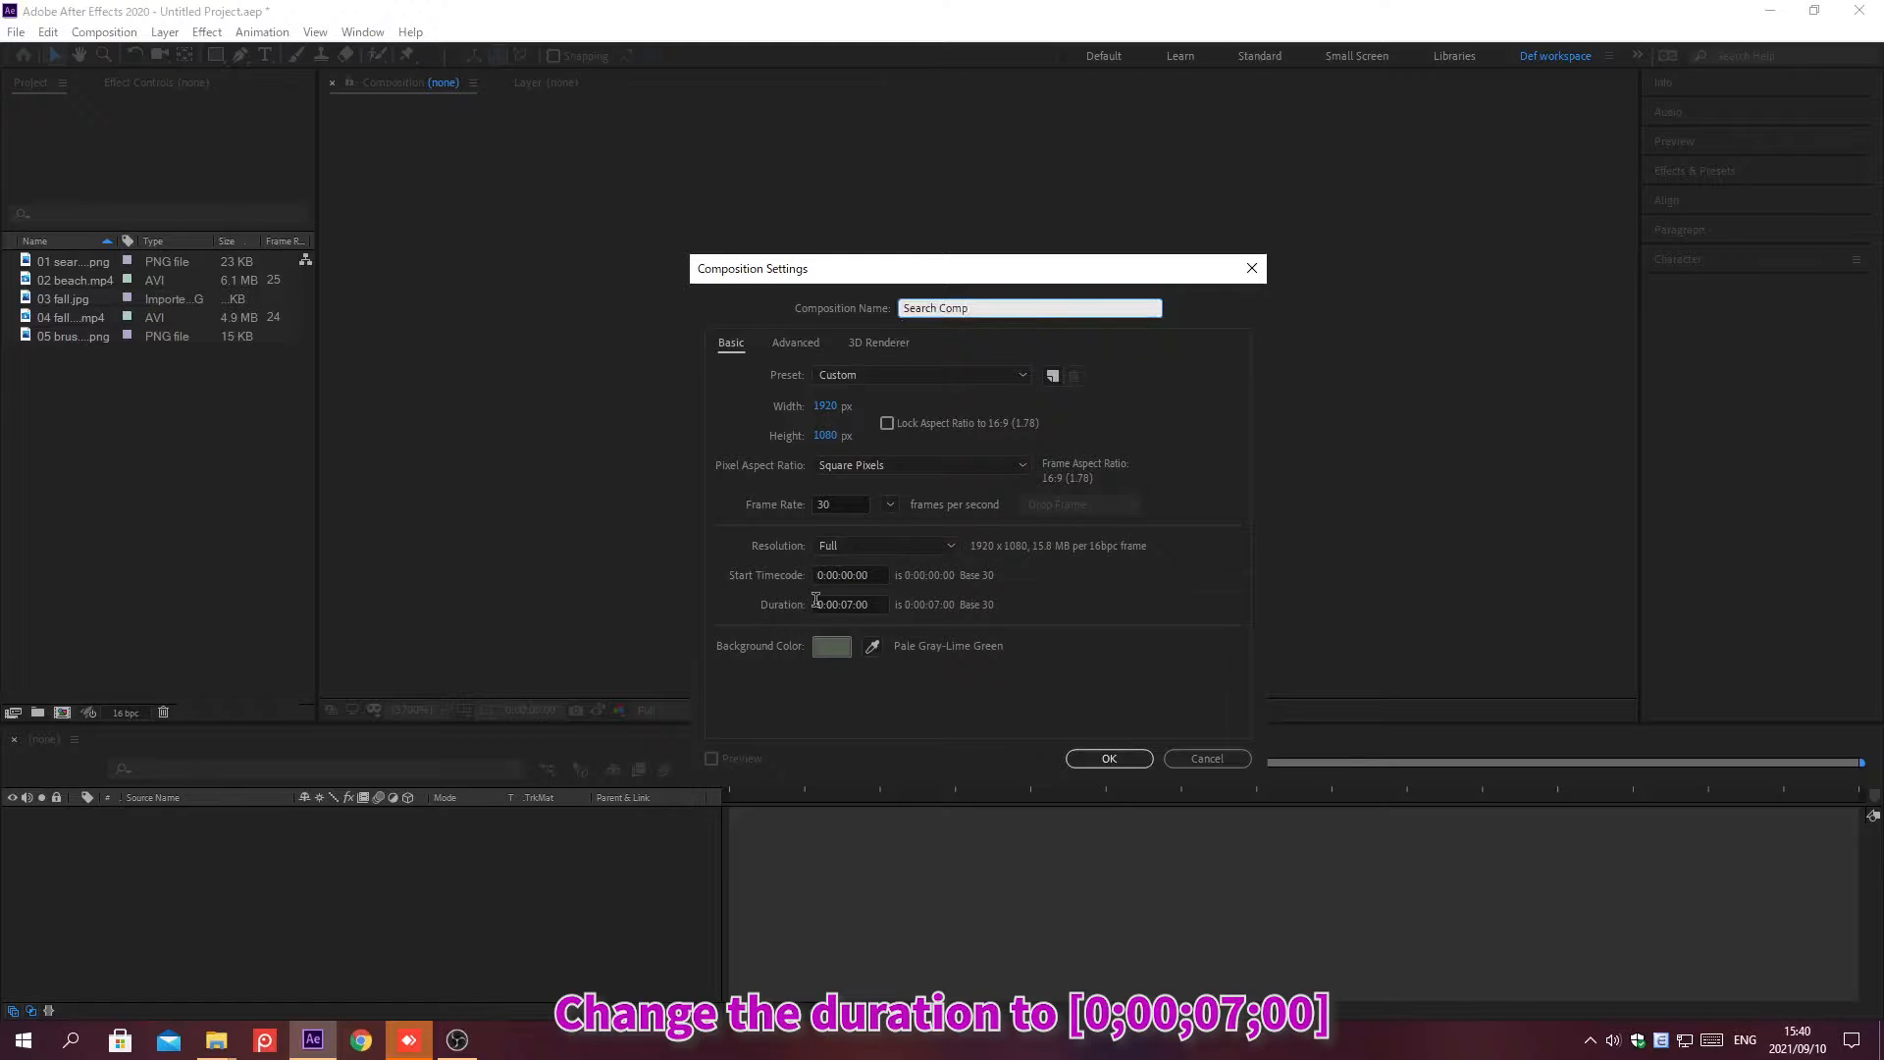
click(816, 602)
text(0;00;07;0)
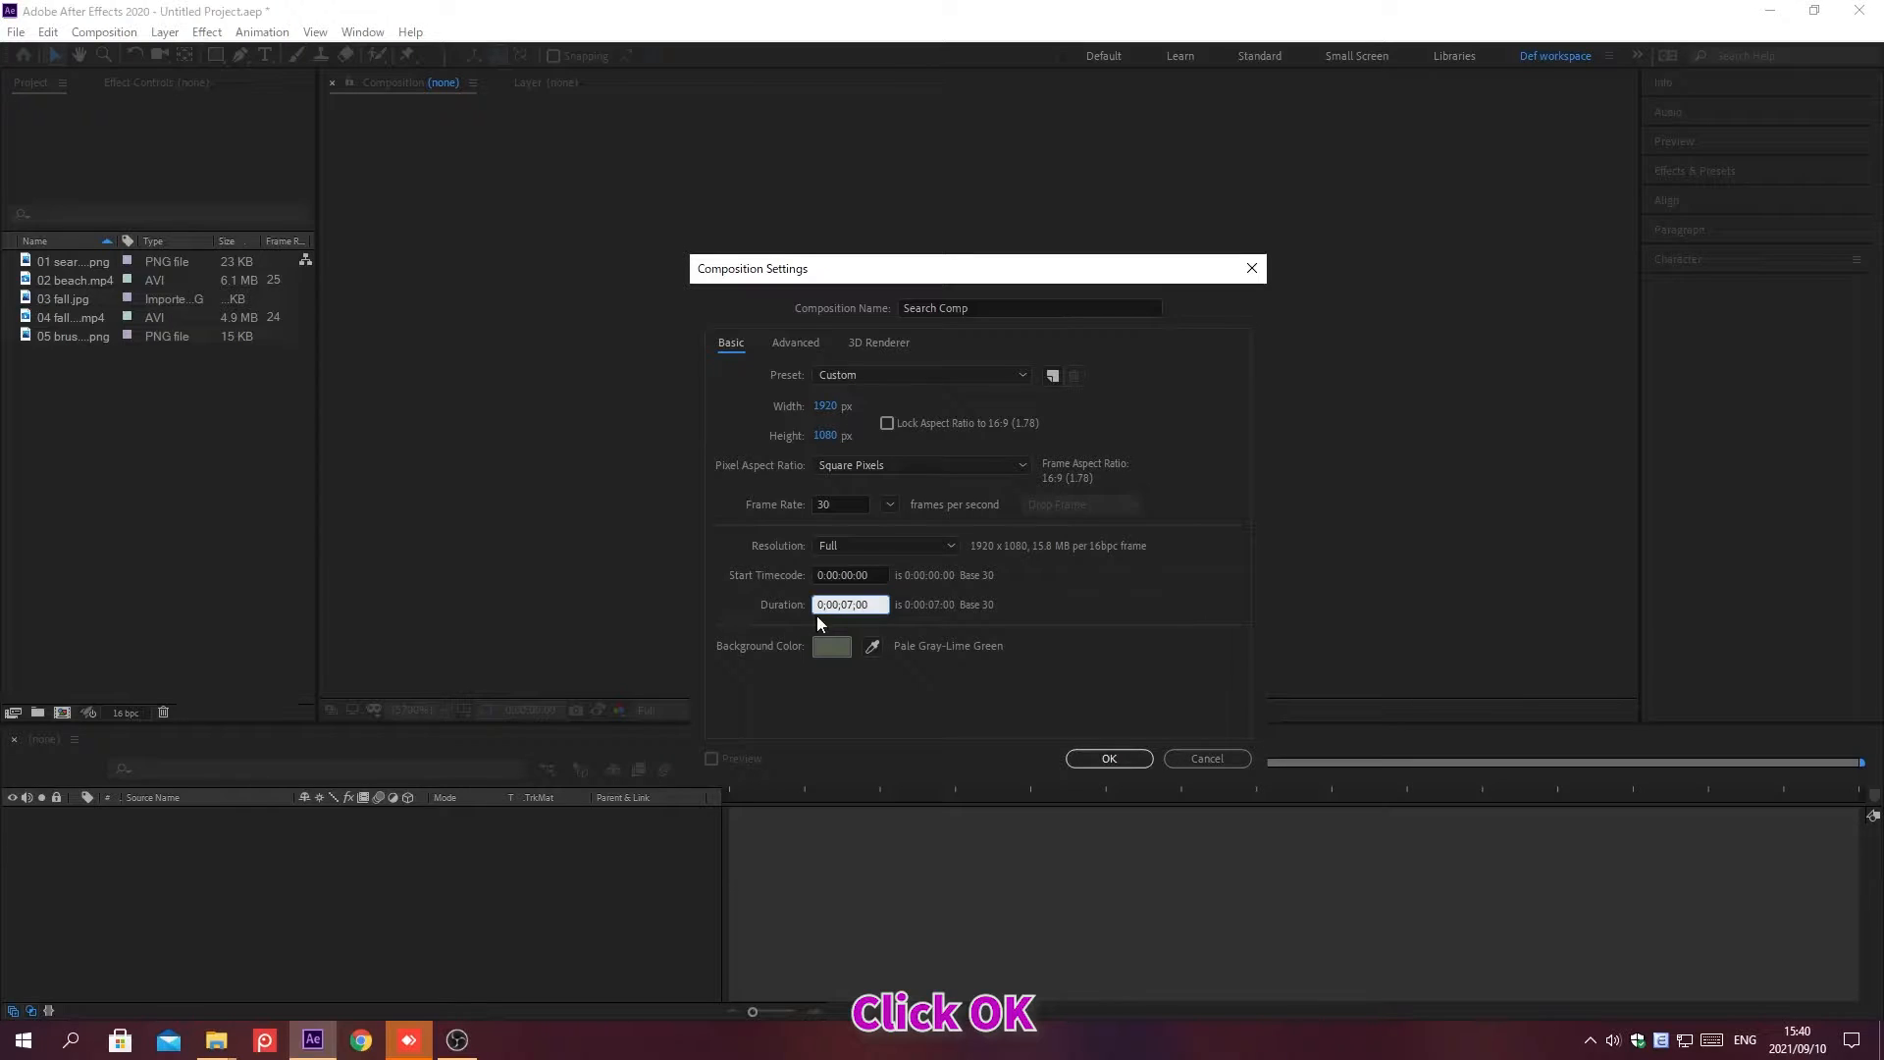
click(1109, 758)
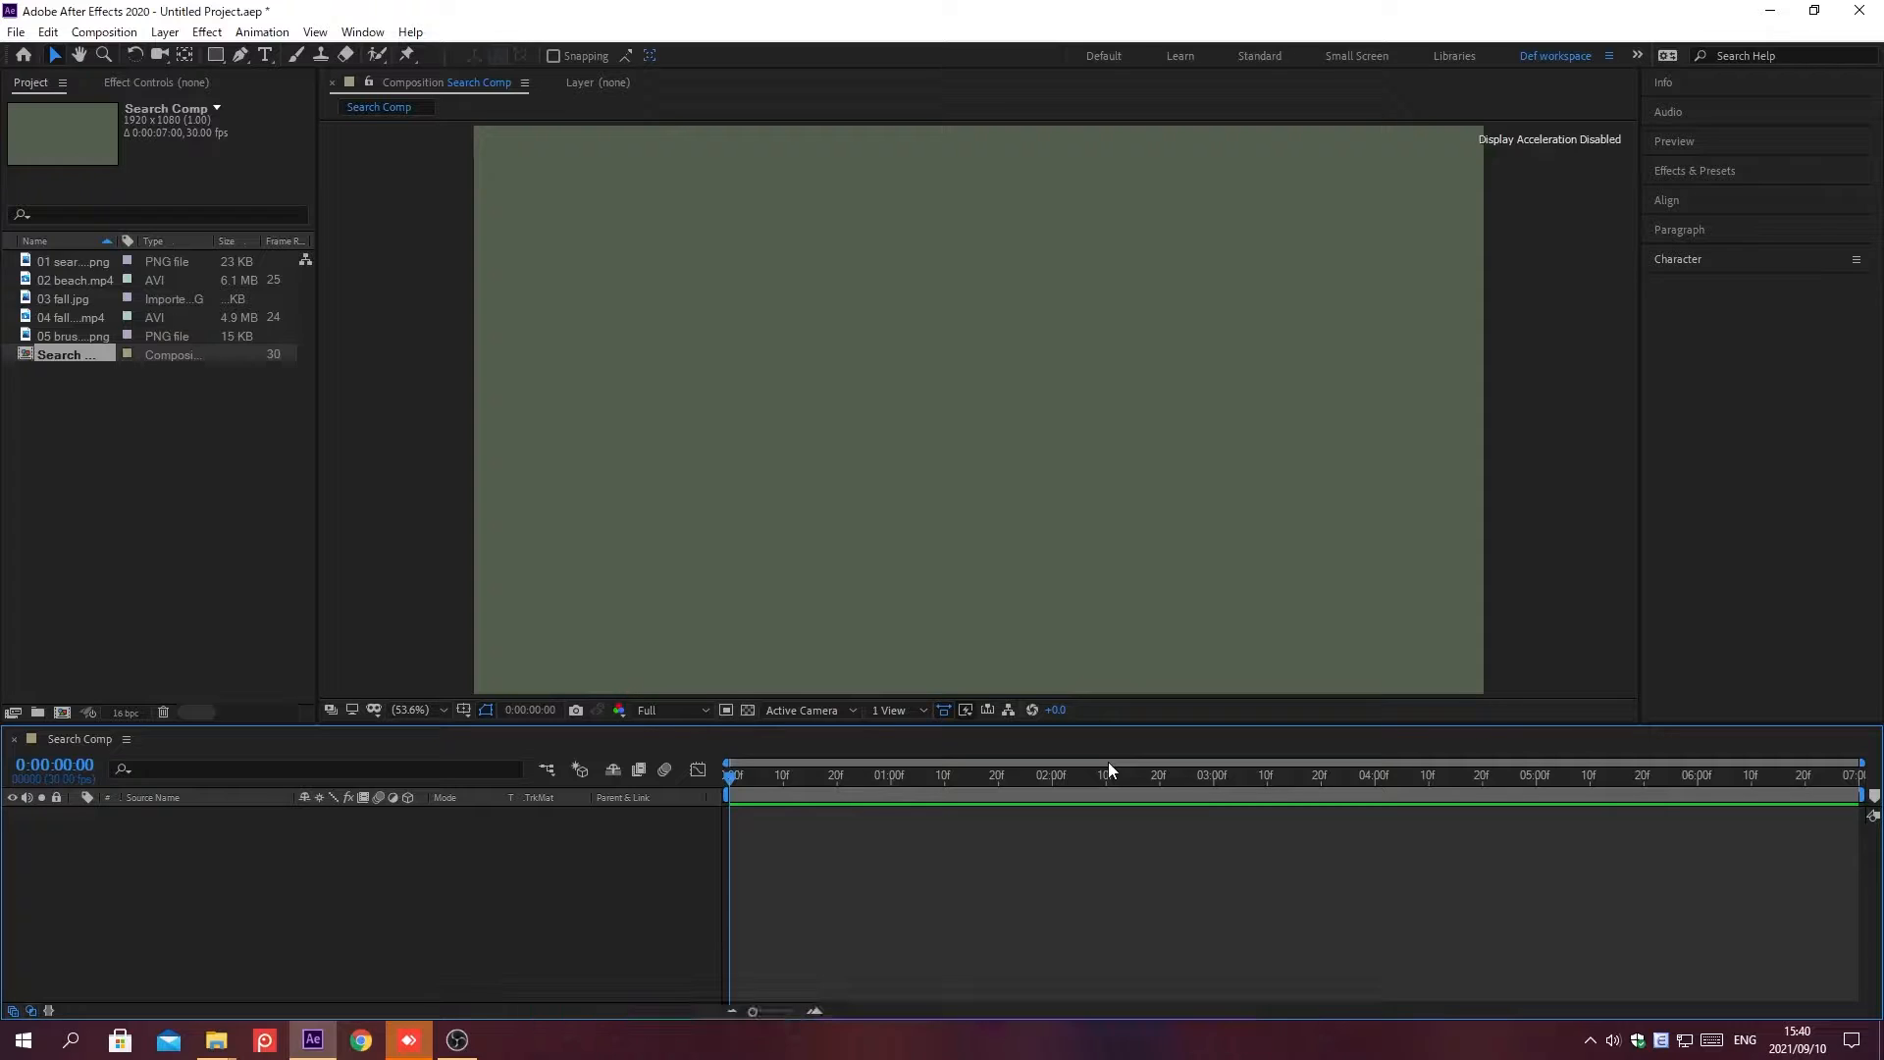
Add a text layer reading TRANSITION to the composition
key(ctrl+t)
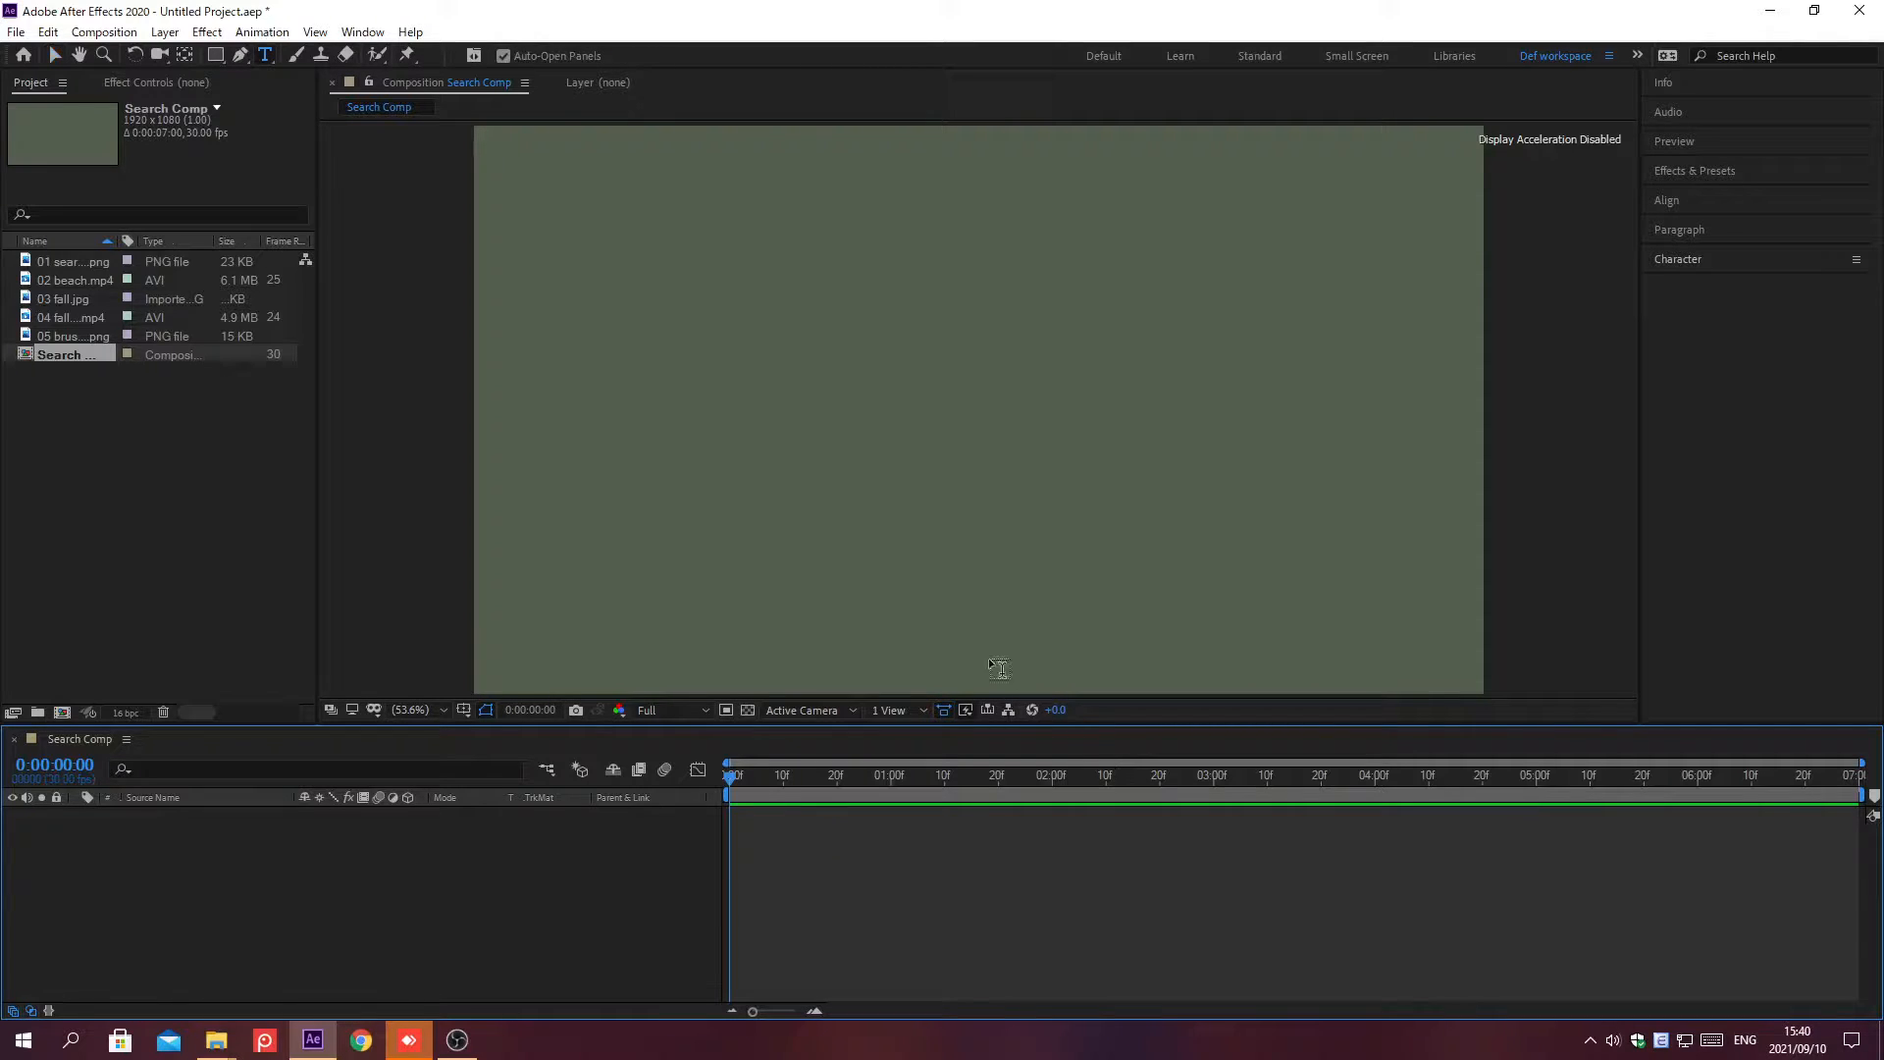
click(734, 440)
text(TR)
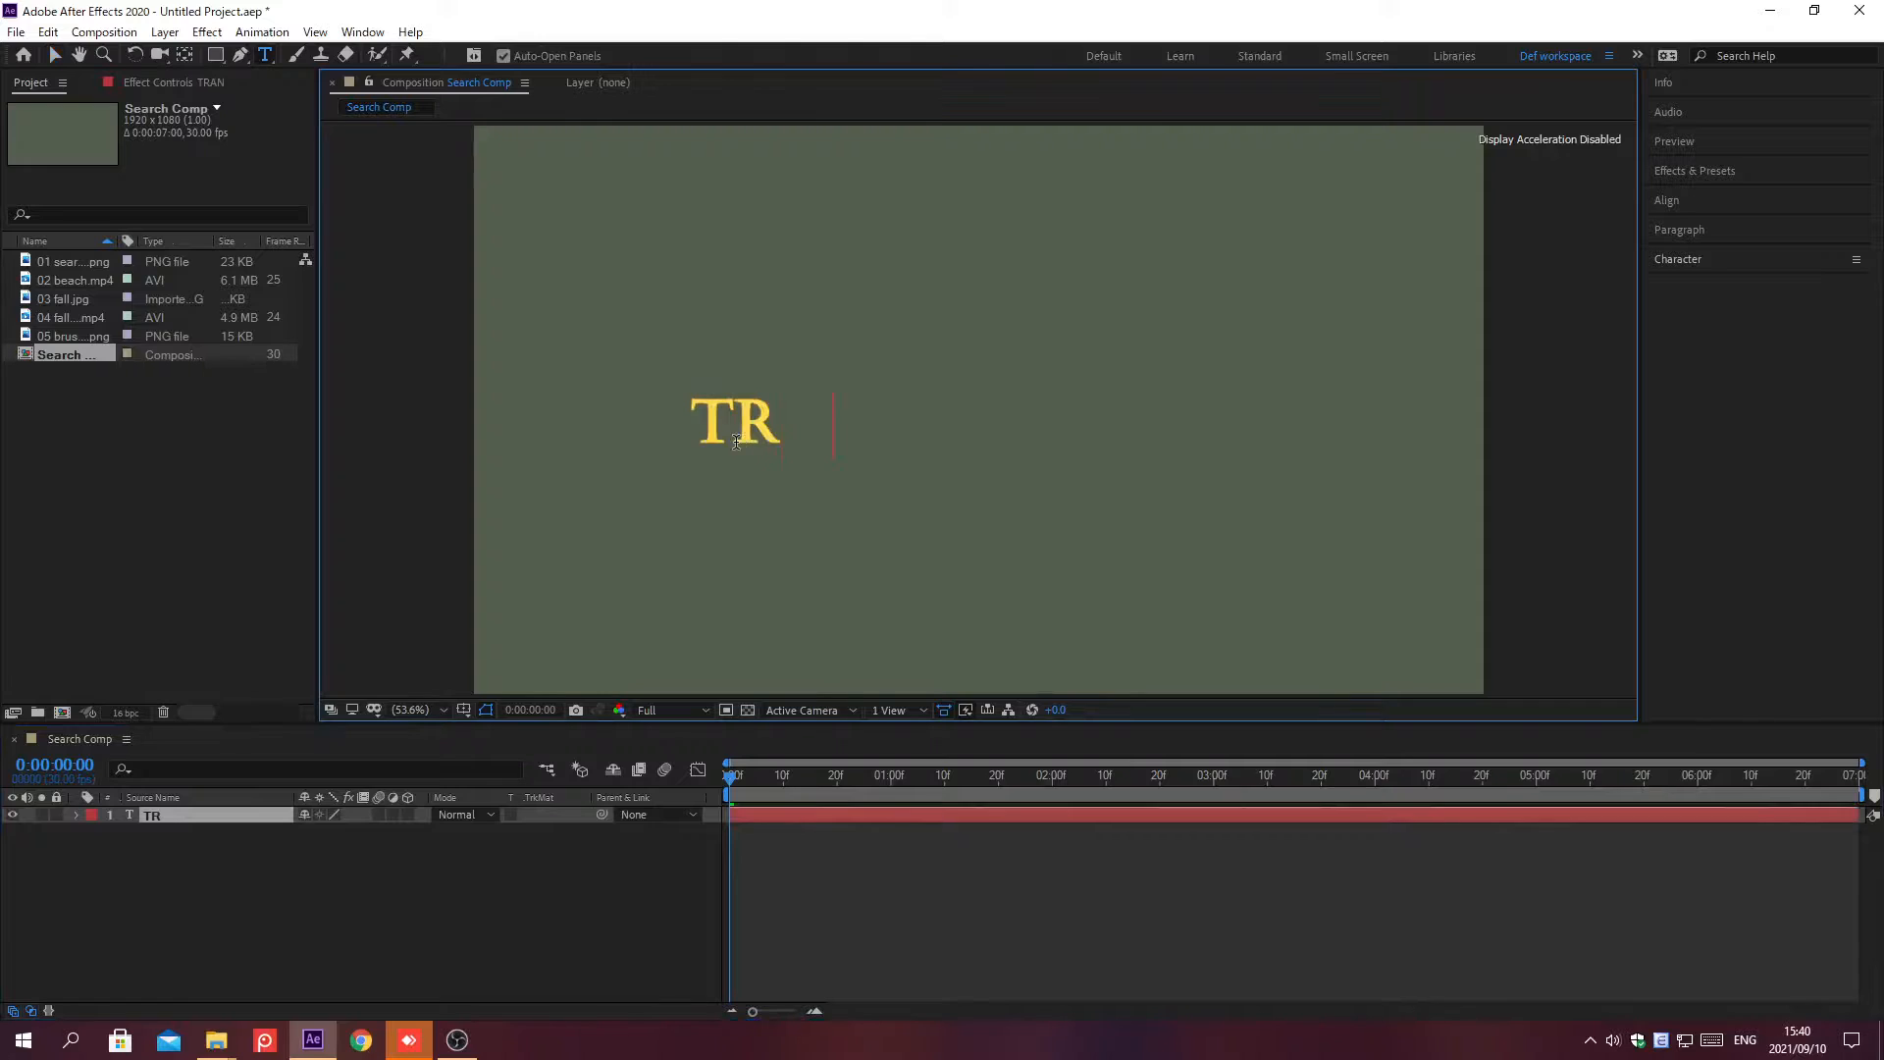
text(ANSITION)
key(Escape)
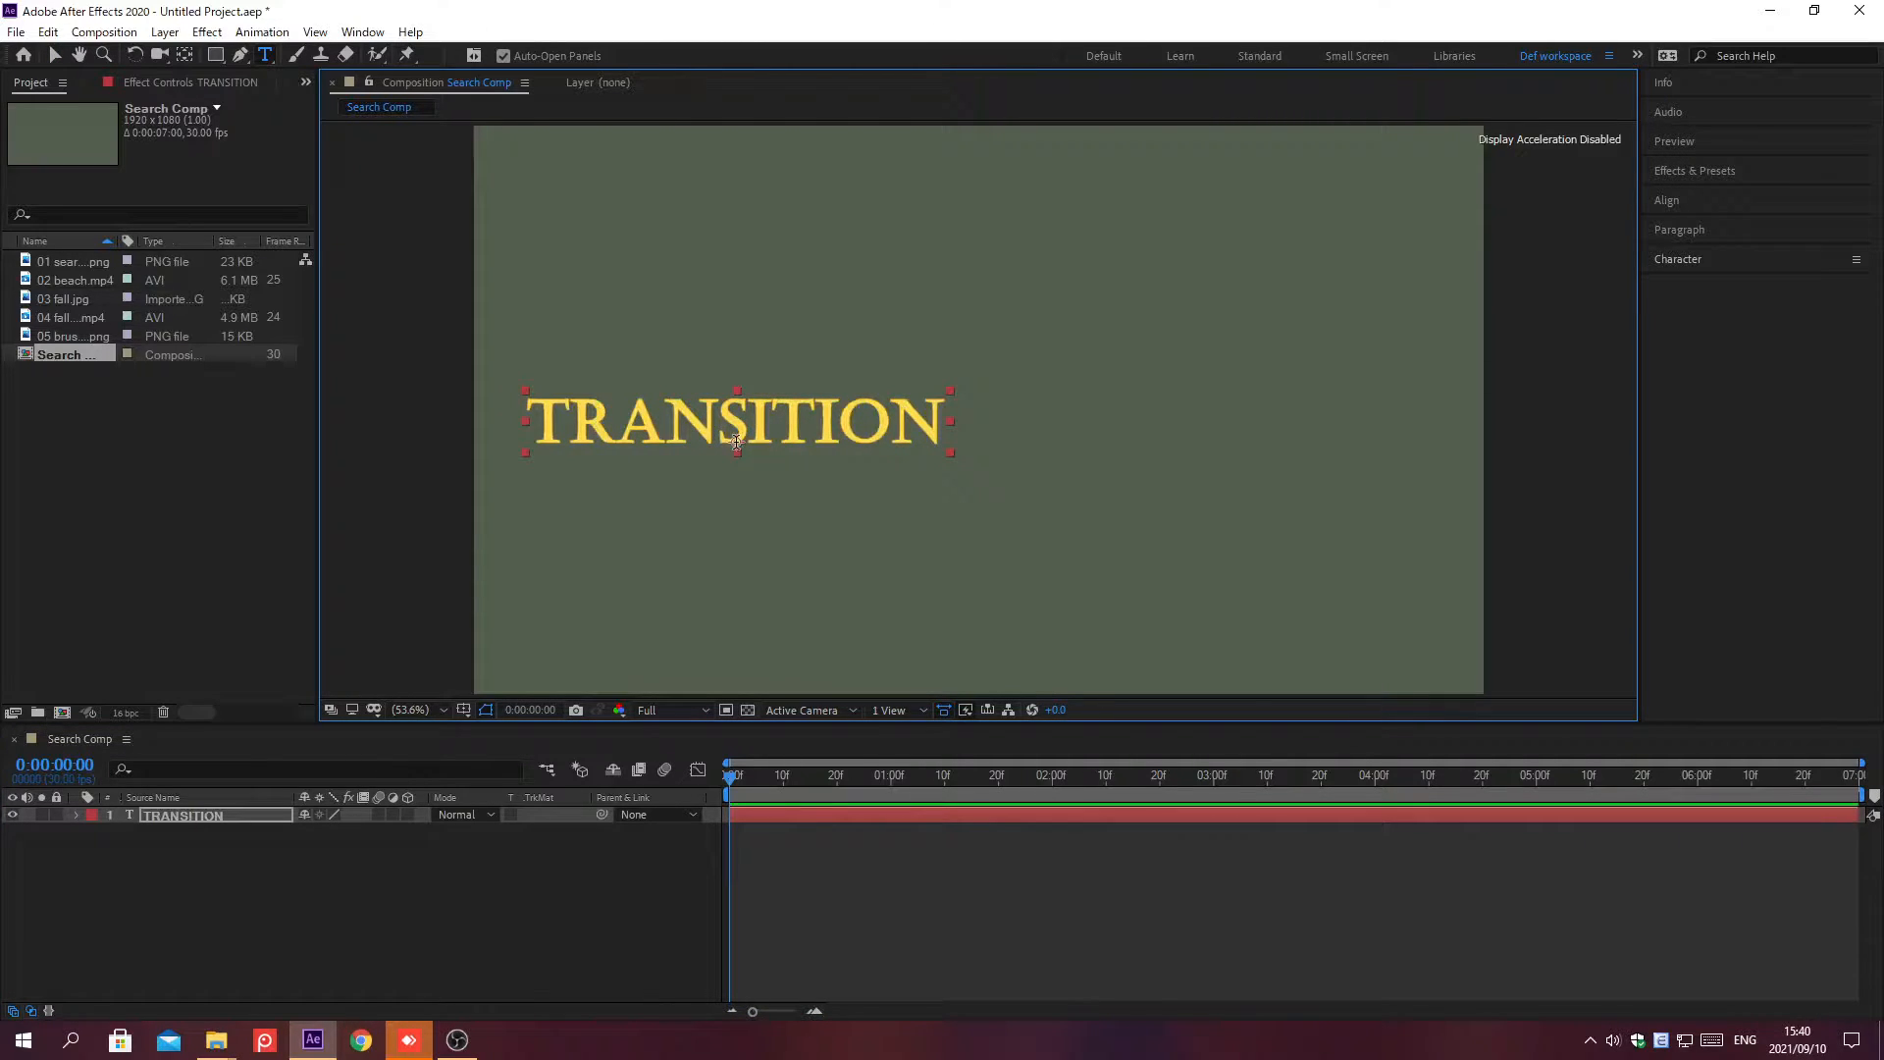
Set the TRANSITION text's font to Anklepants and its size to 190 px
click(1676, 259)
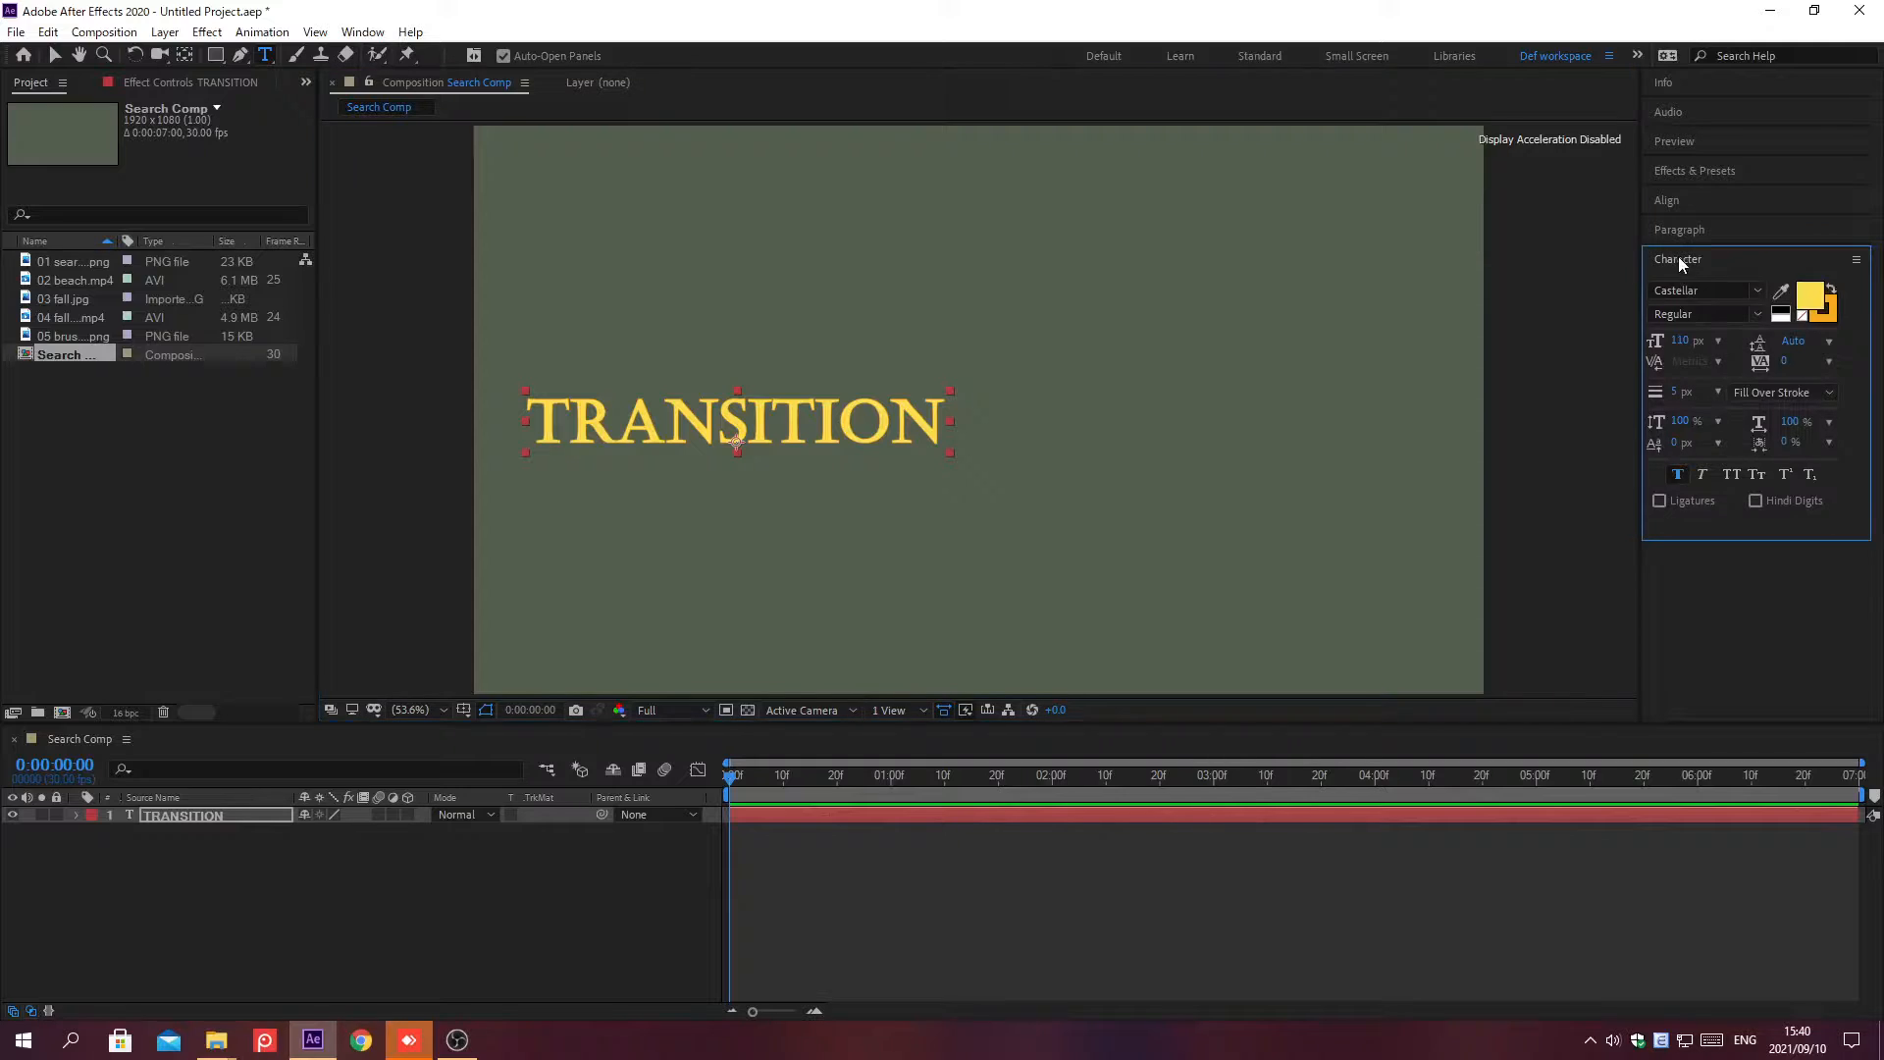
click(1757, 292)
text(Anklepants)
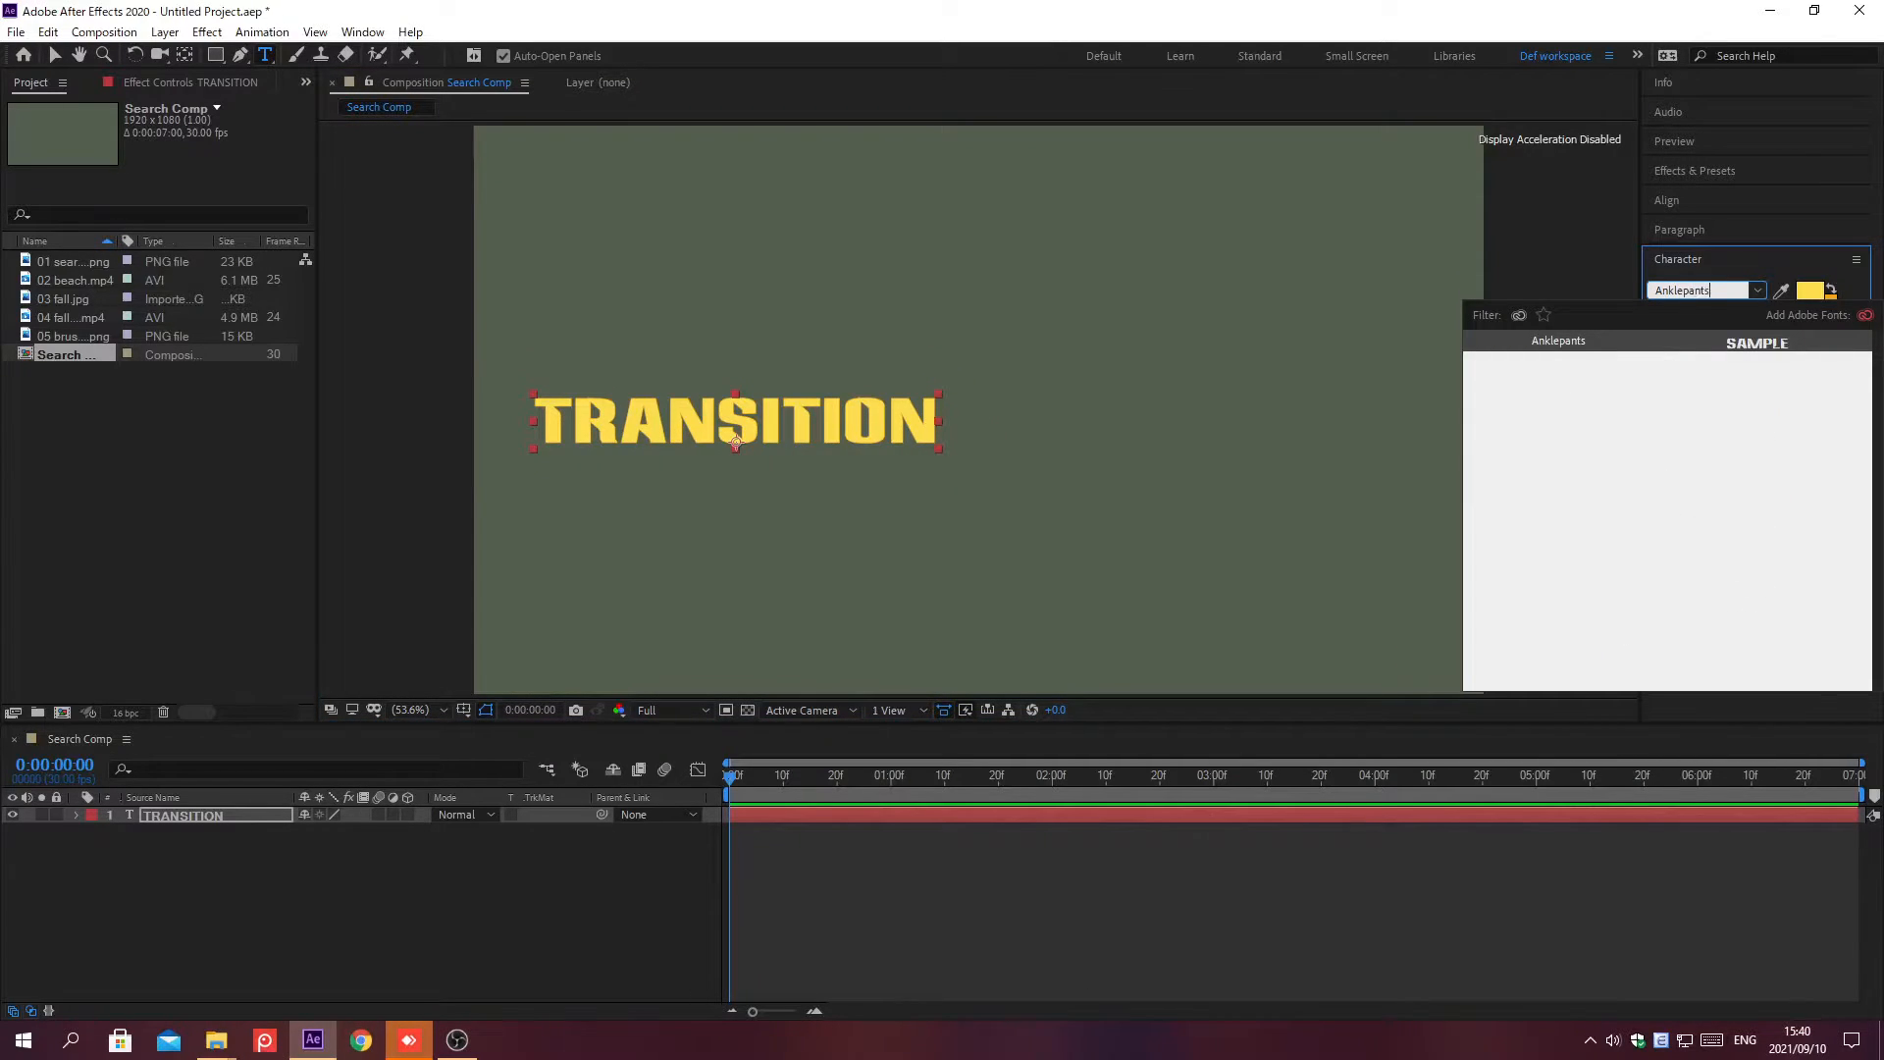
key(Return)
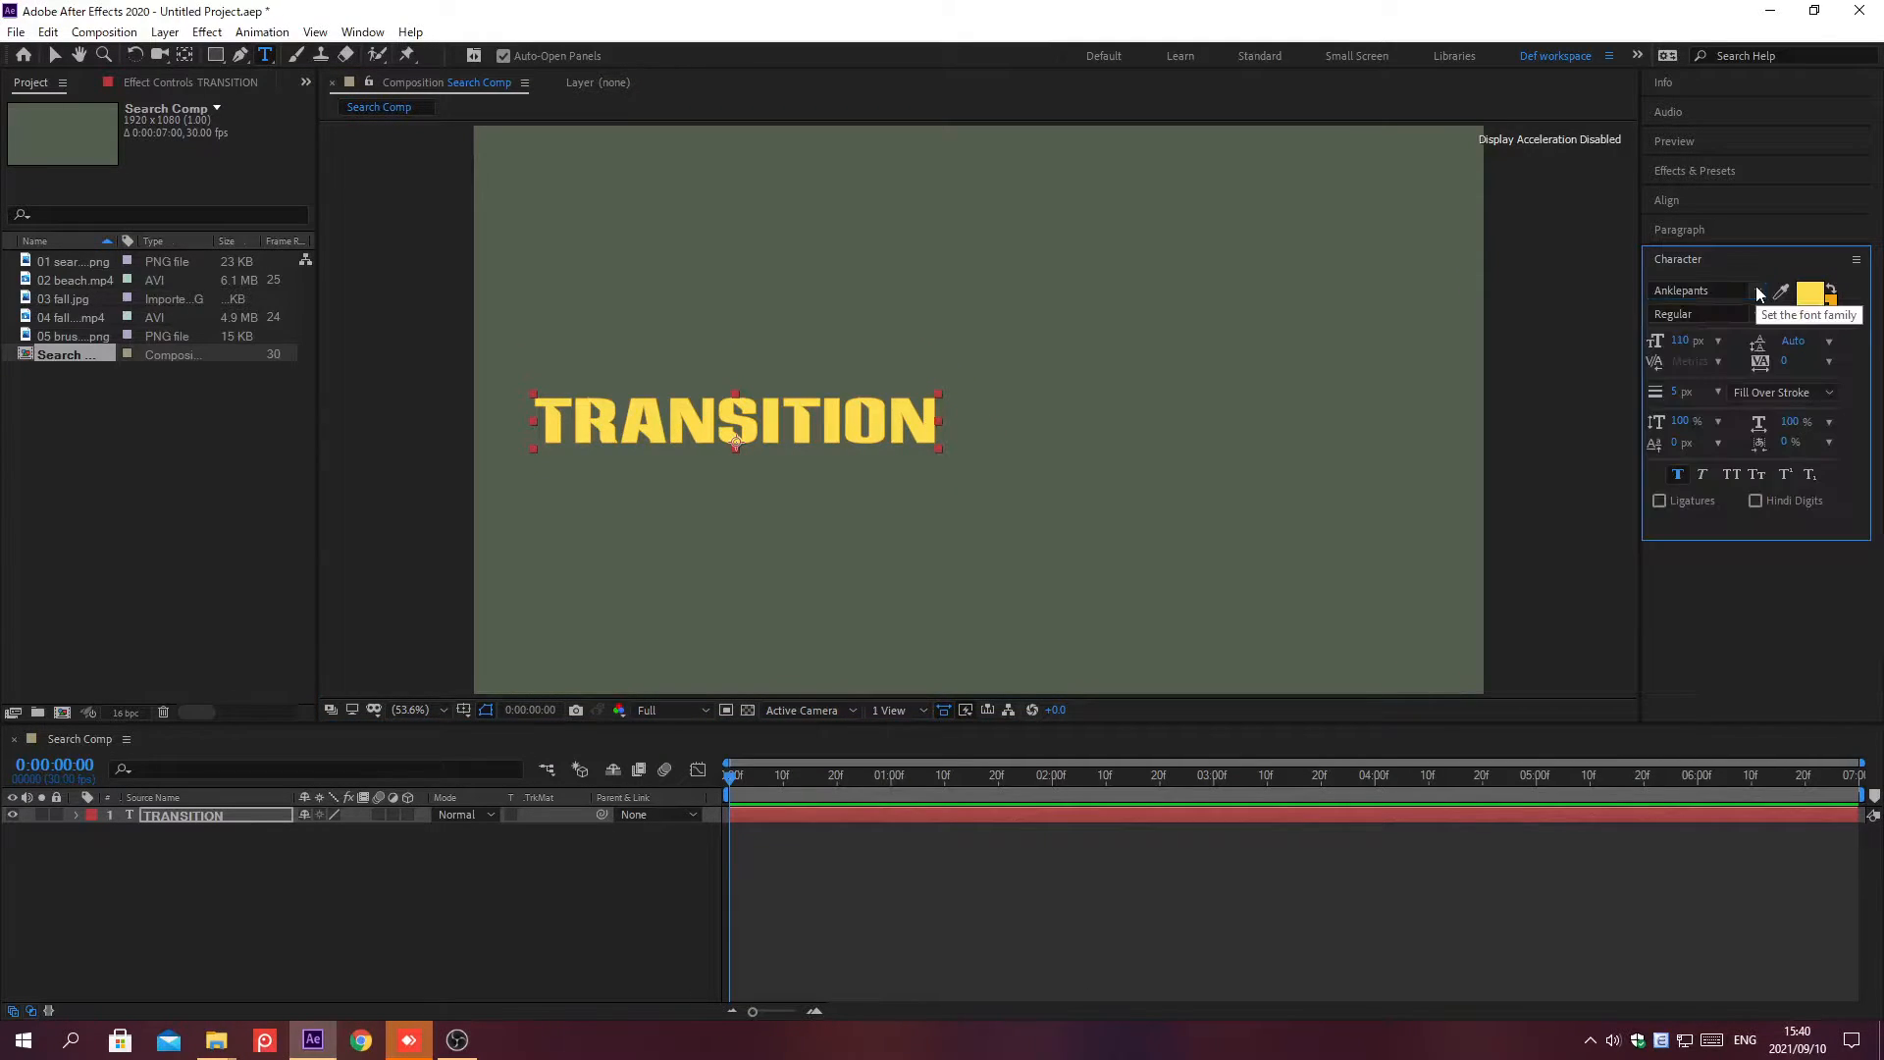
click(1680, 336)
text(200)
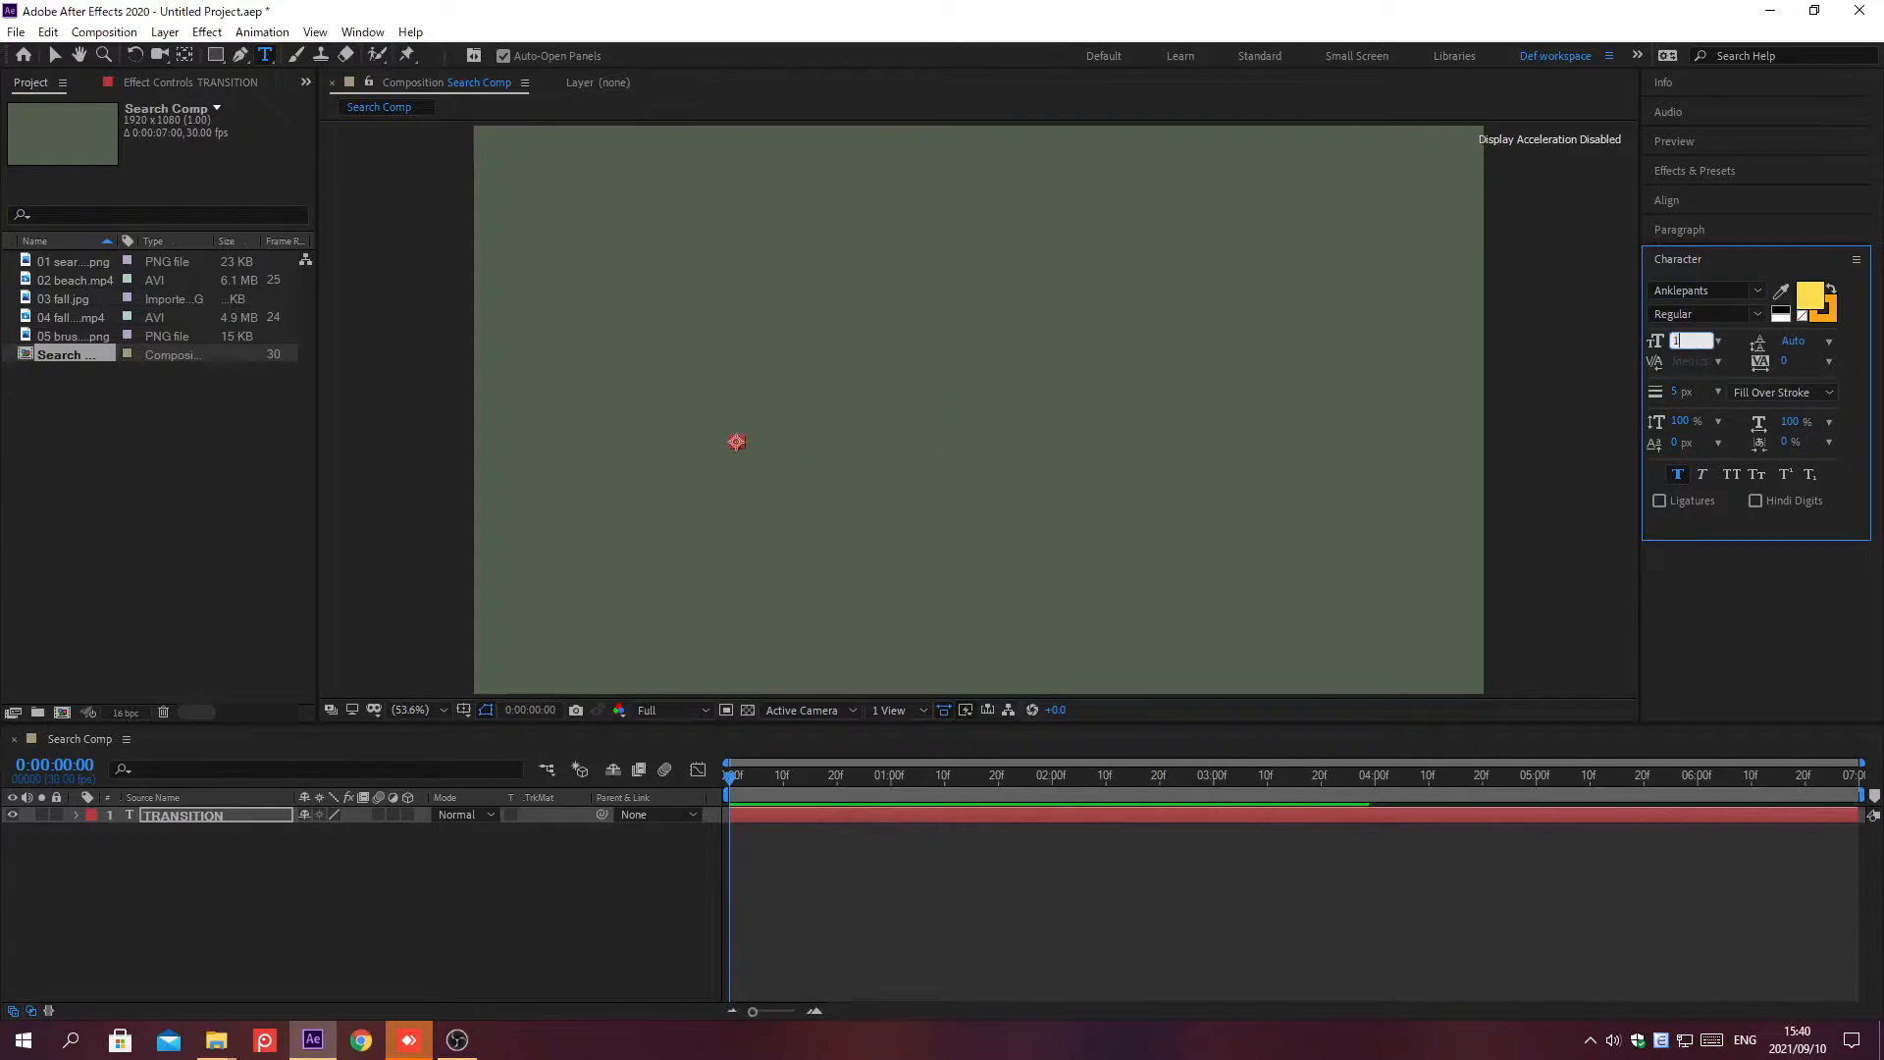
key(Return)
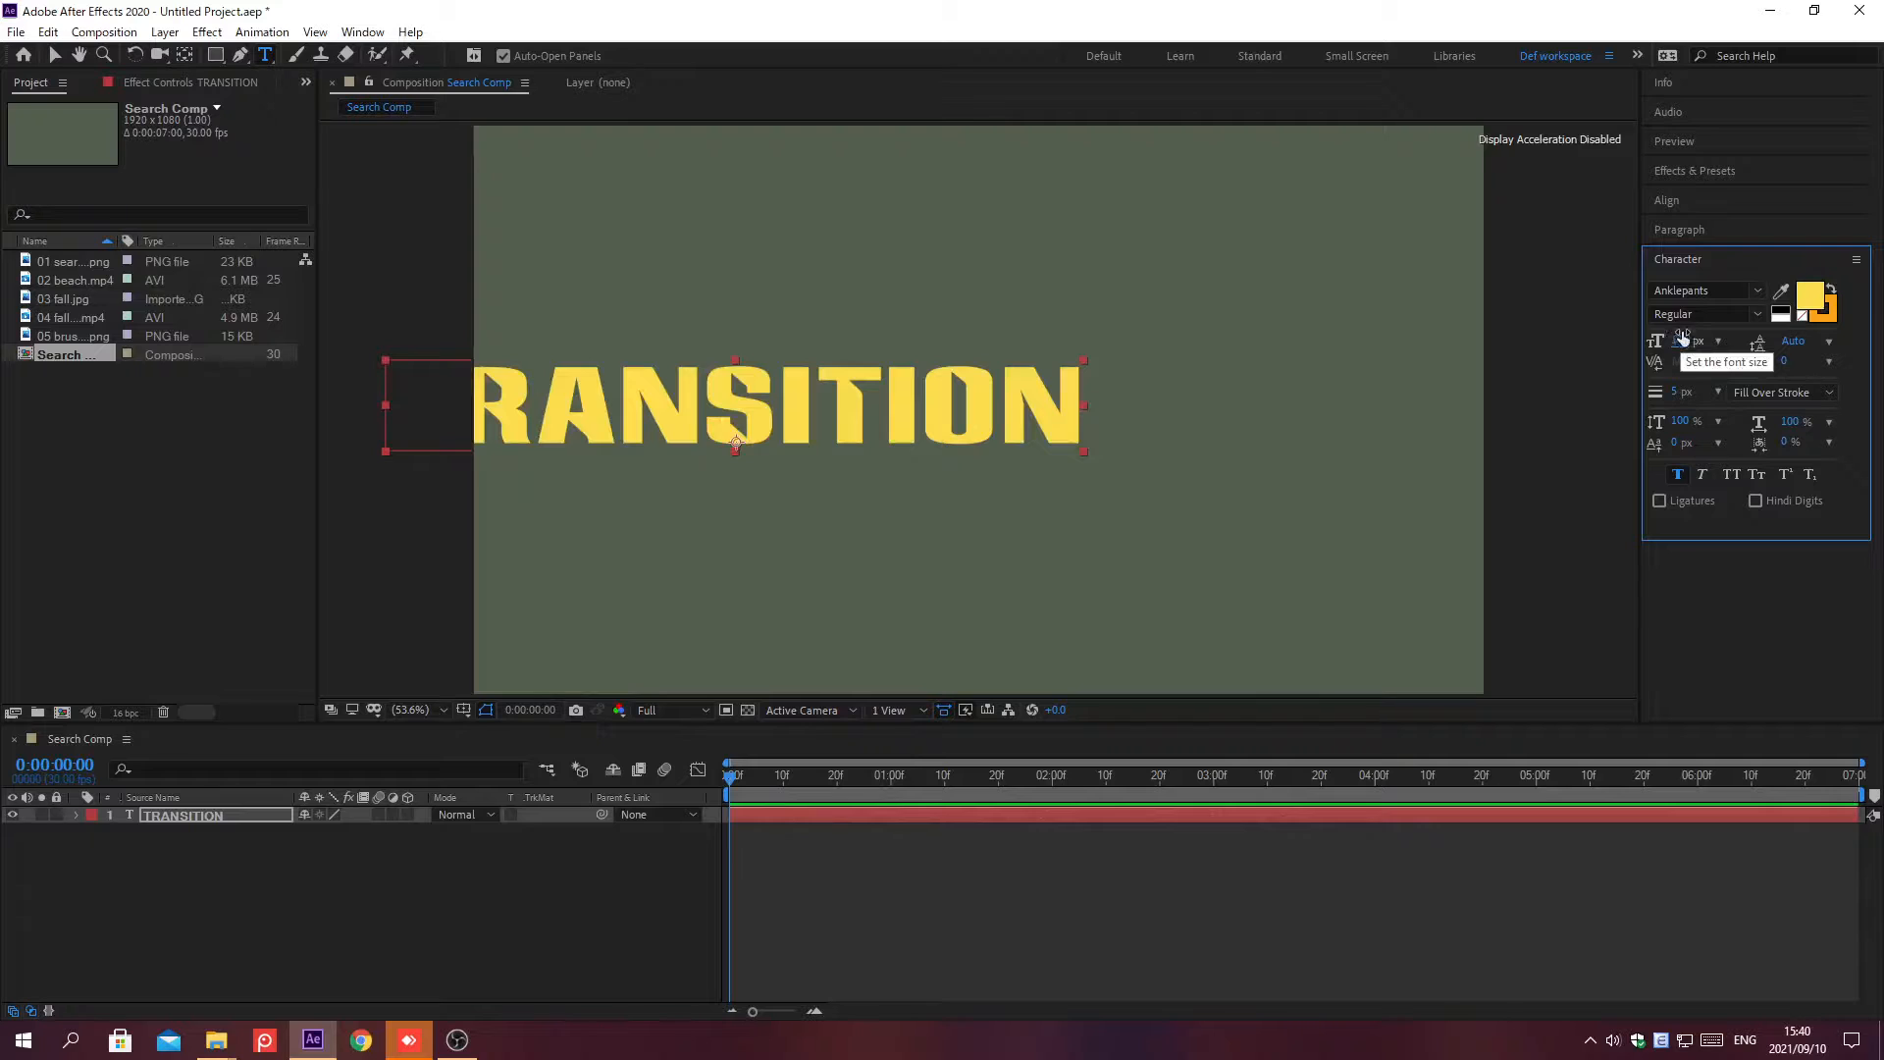
Set the TRANSITION text's fill color to FDDE4E and reduce its stroke width
click(1811, 298)
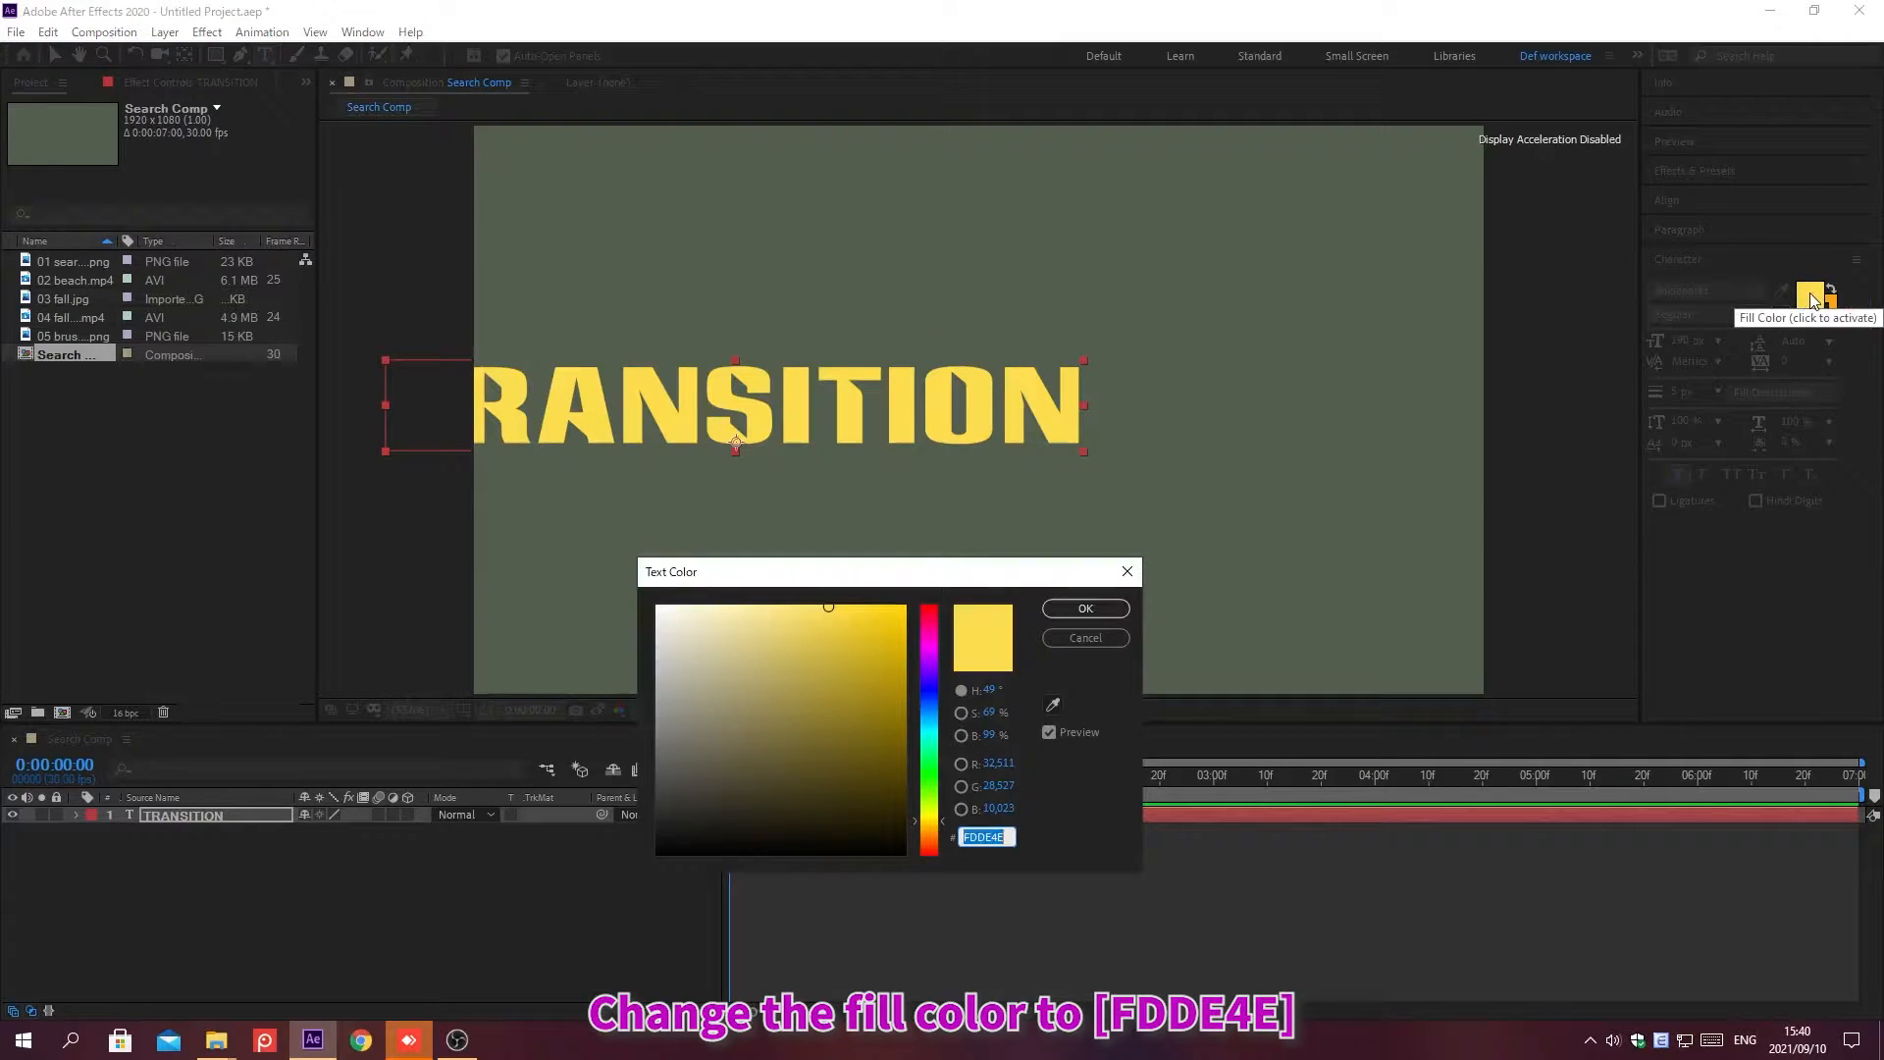
text(FDDE4E)
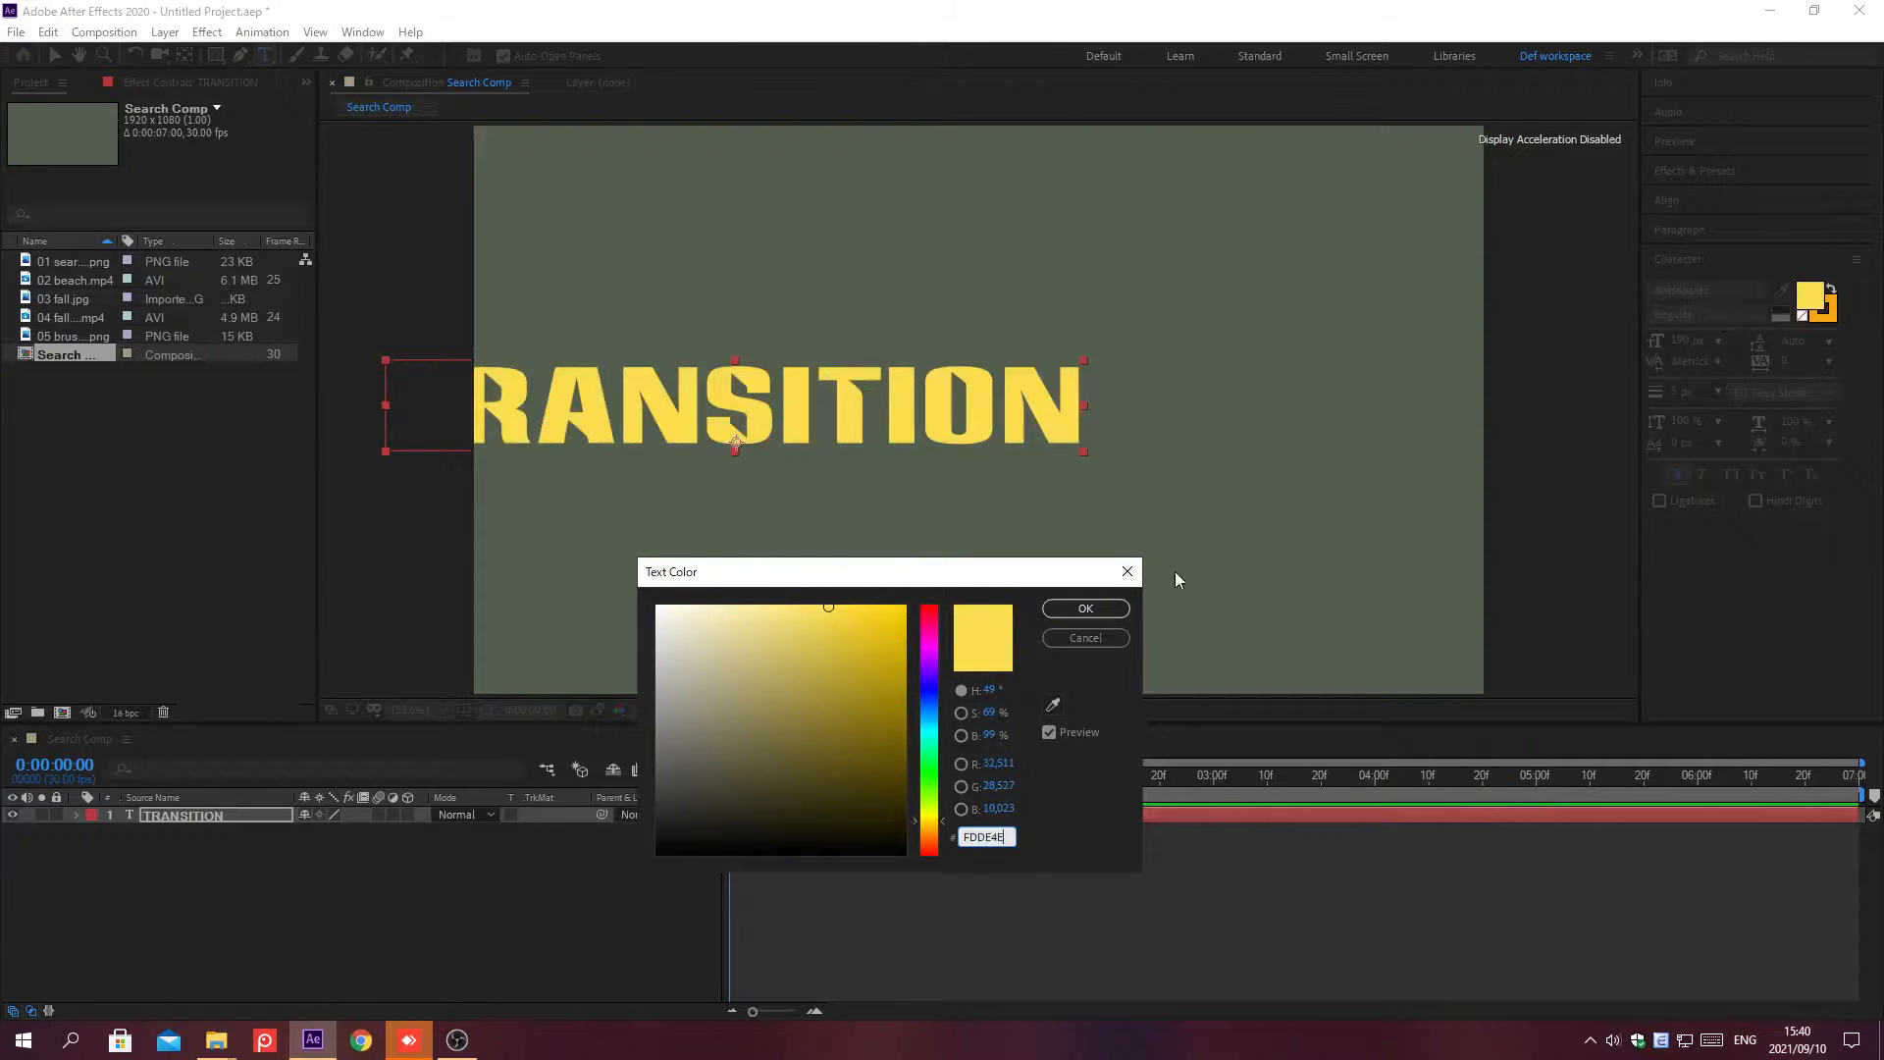
click(1084, 610)
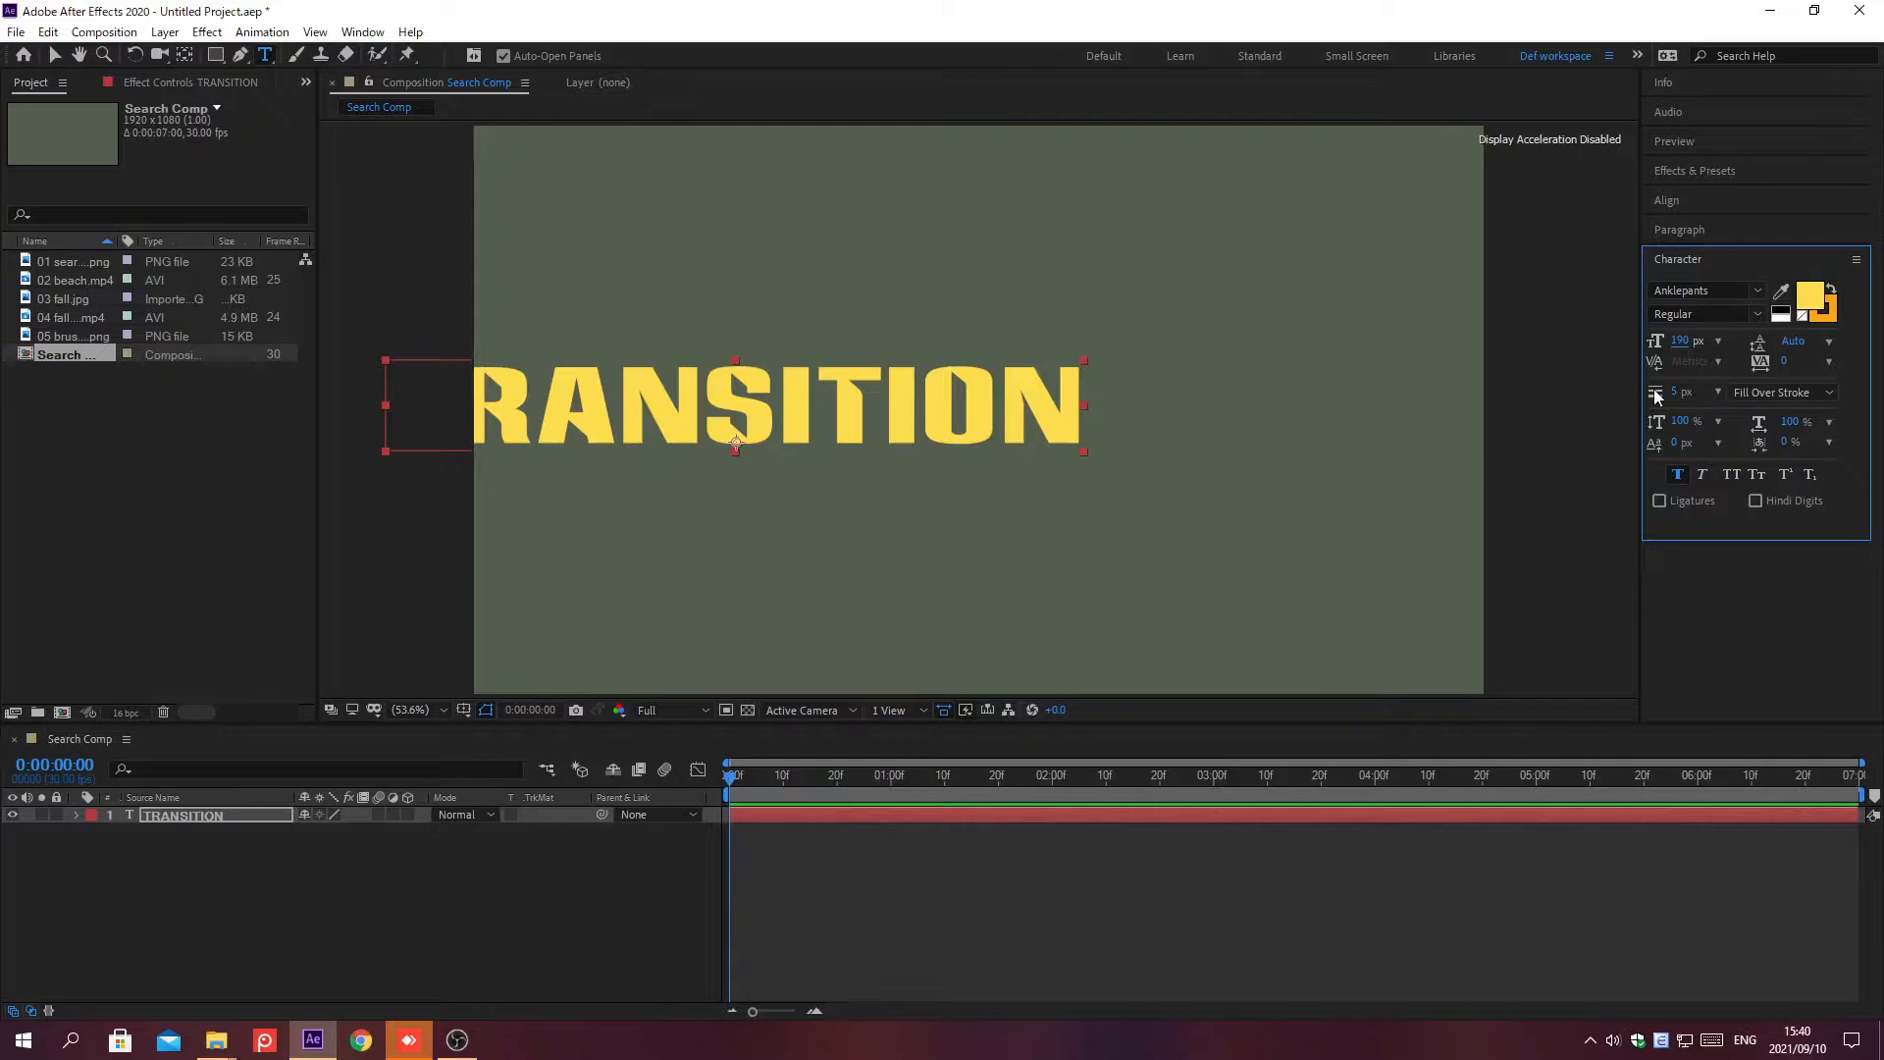
drag(1674, 392, 1666, 391)
click(1678, 259)
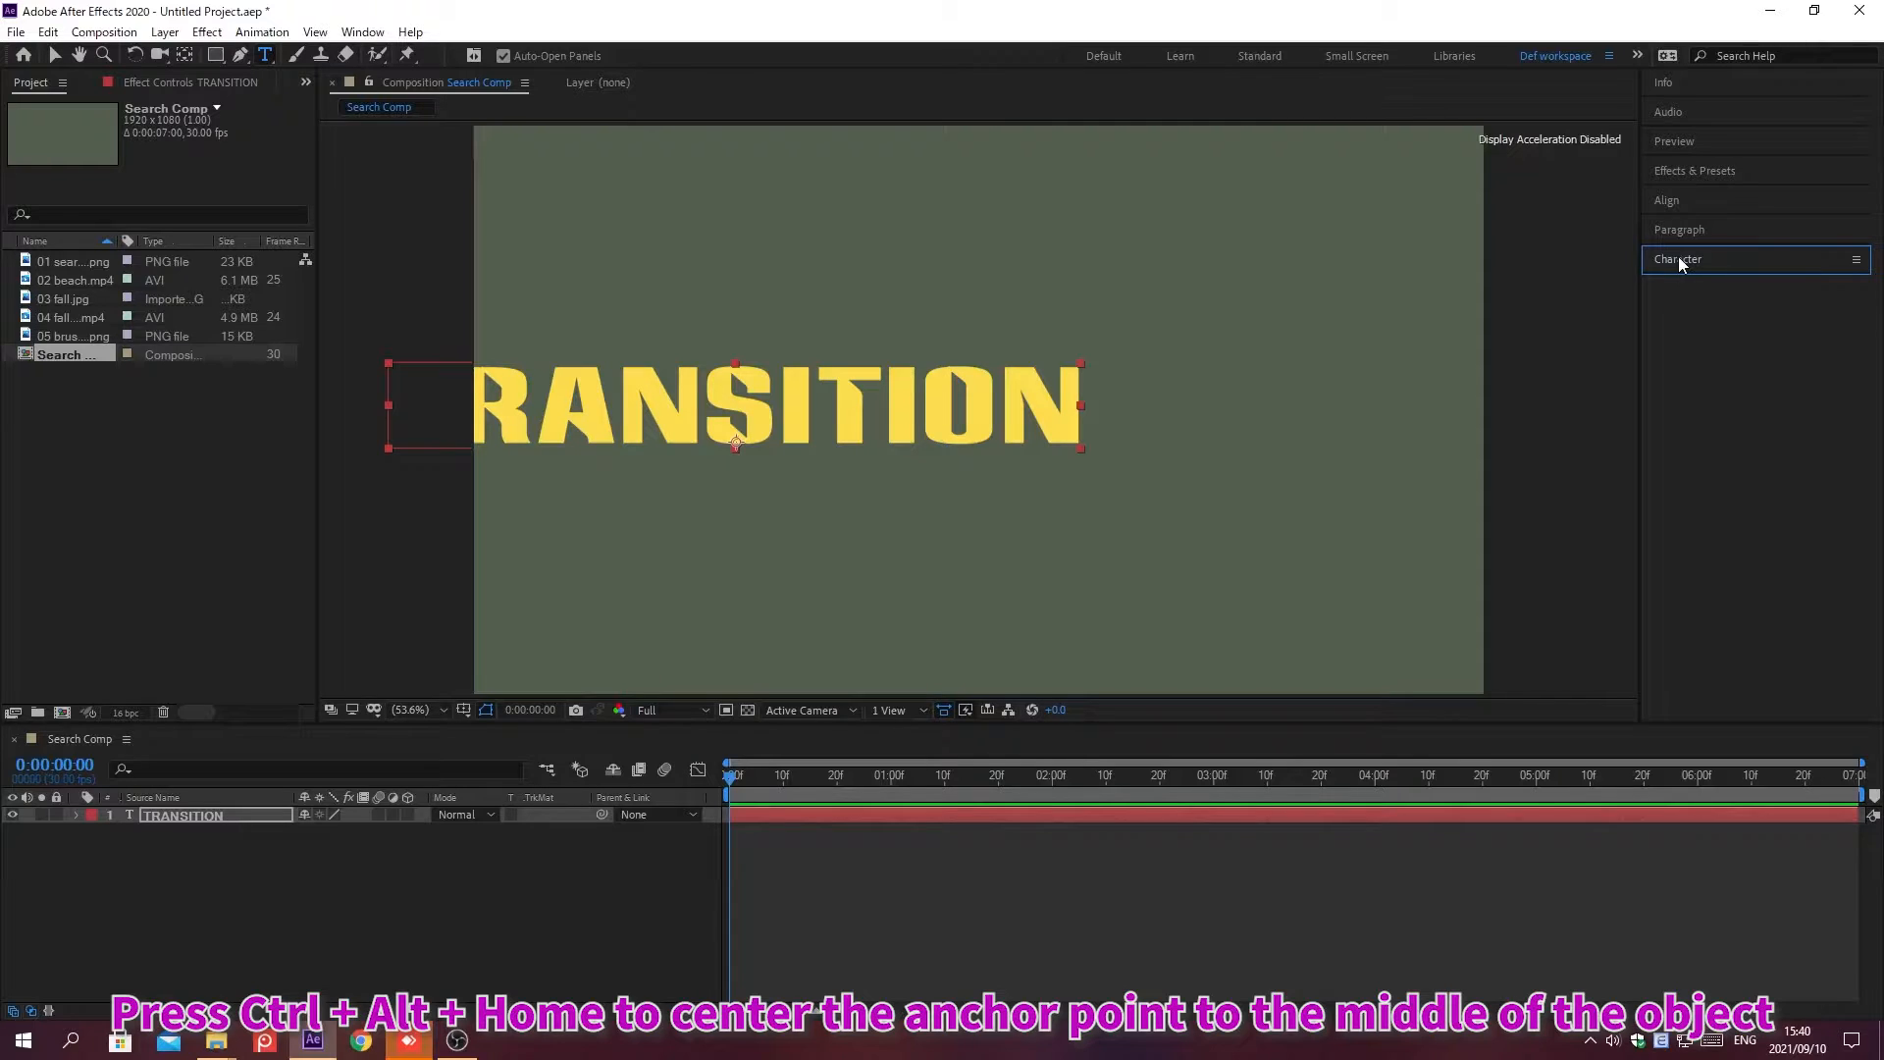
Center the TRANSITION layer's anchor point on the text and set its position to 985, 400
key(ctrl+alt+Home)
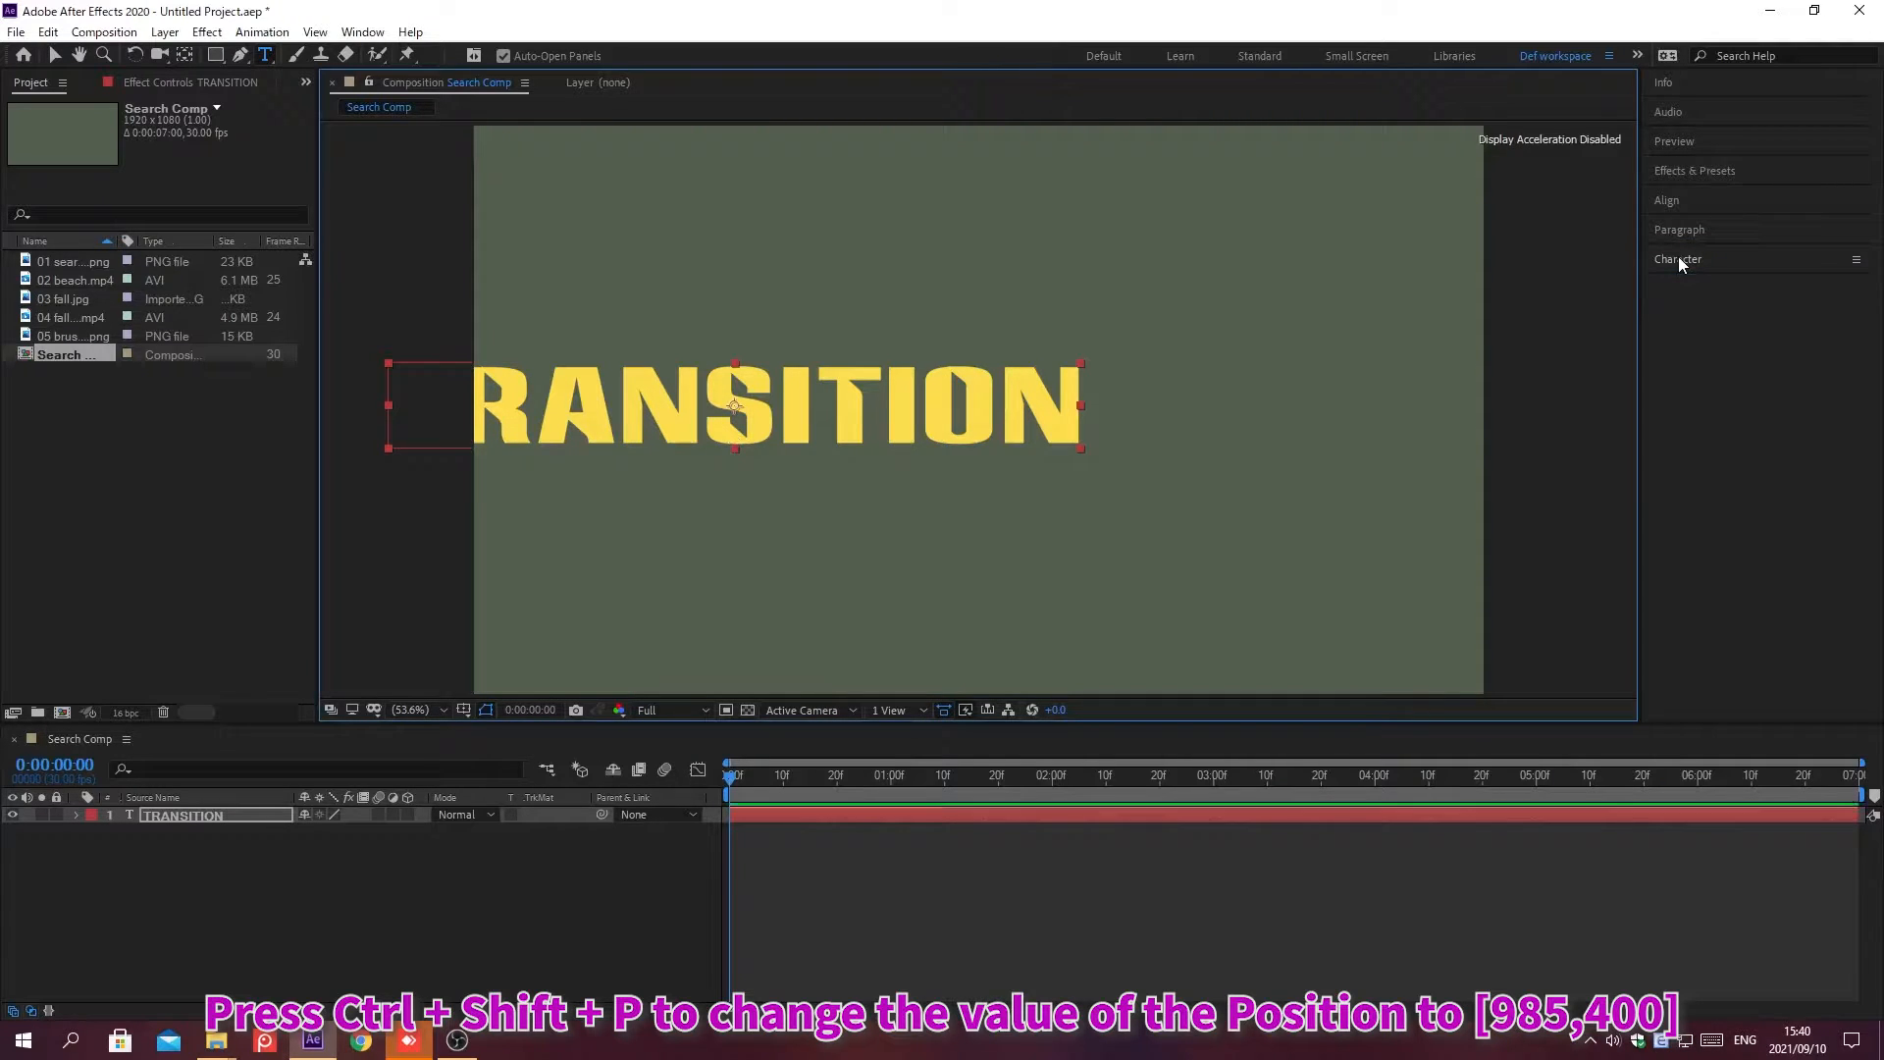
key(ctrl+shift+p)
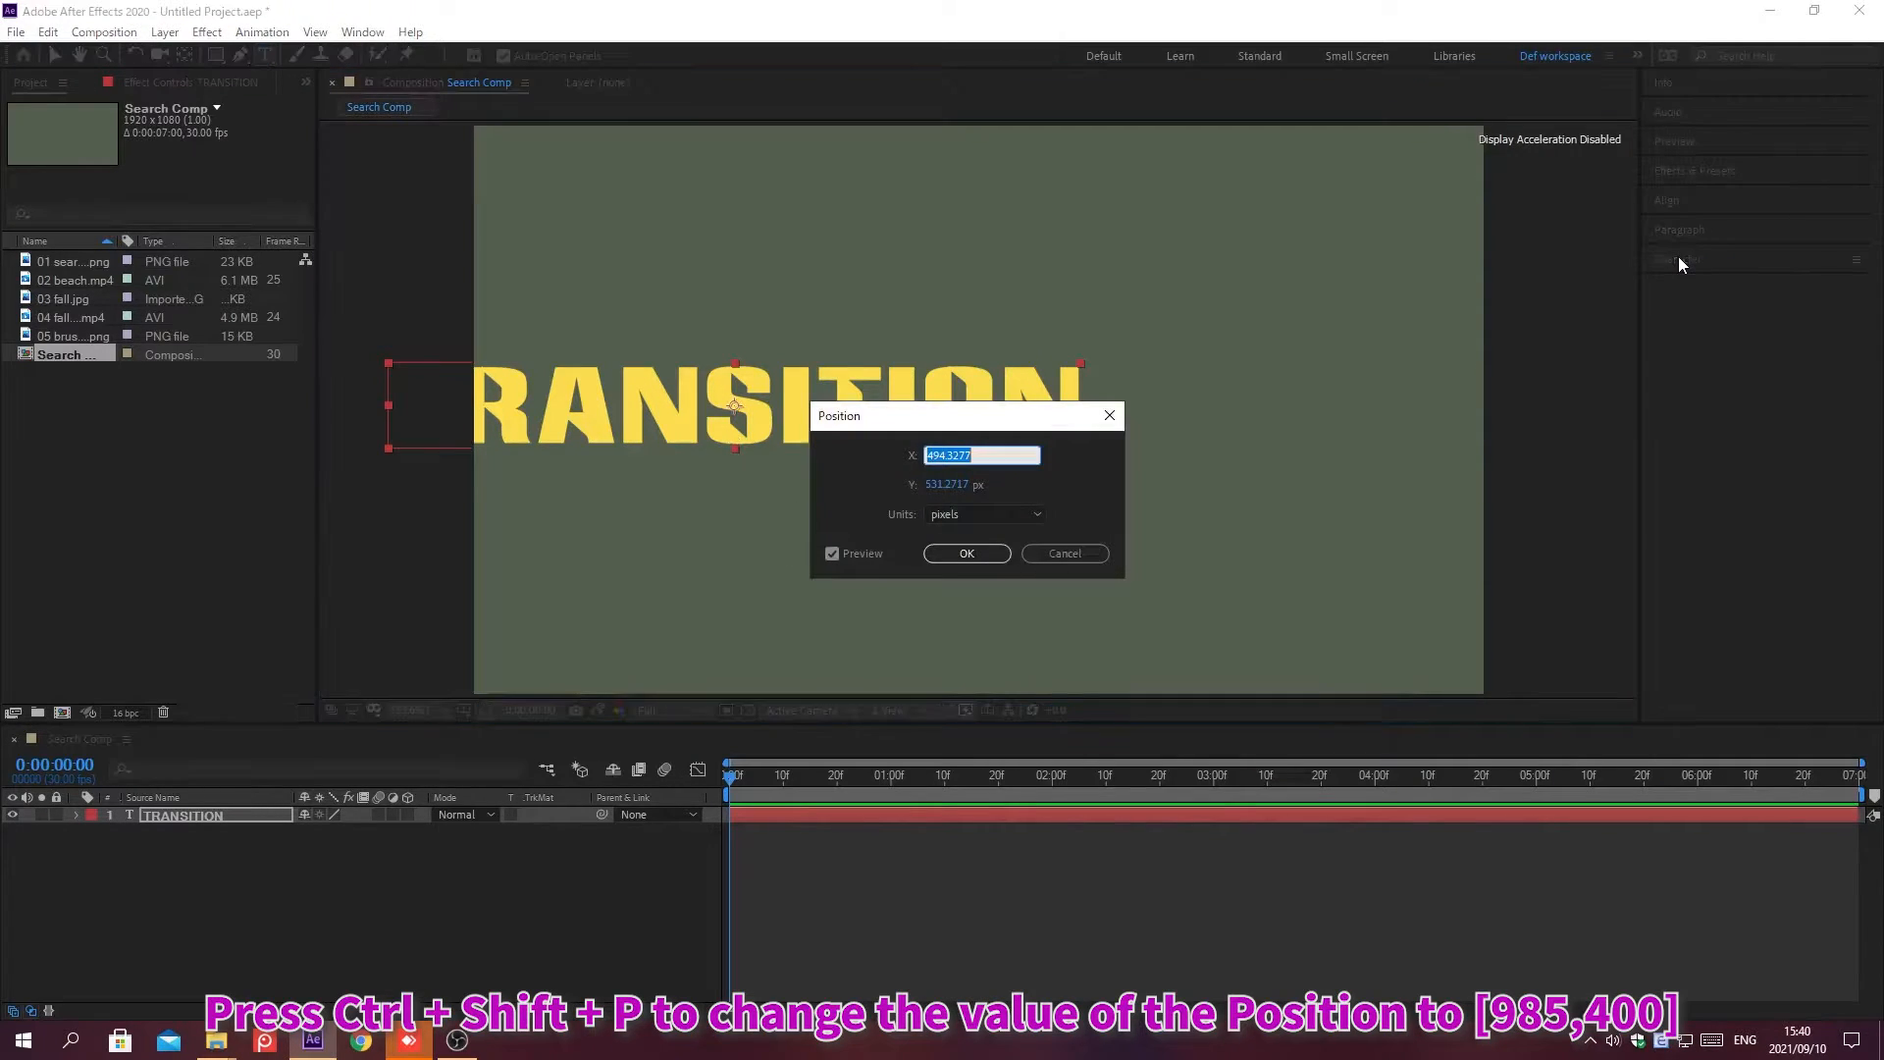
text(985)
key(Tab)
text(400)
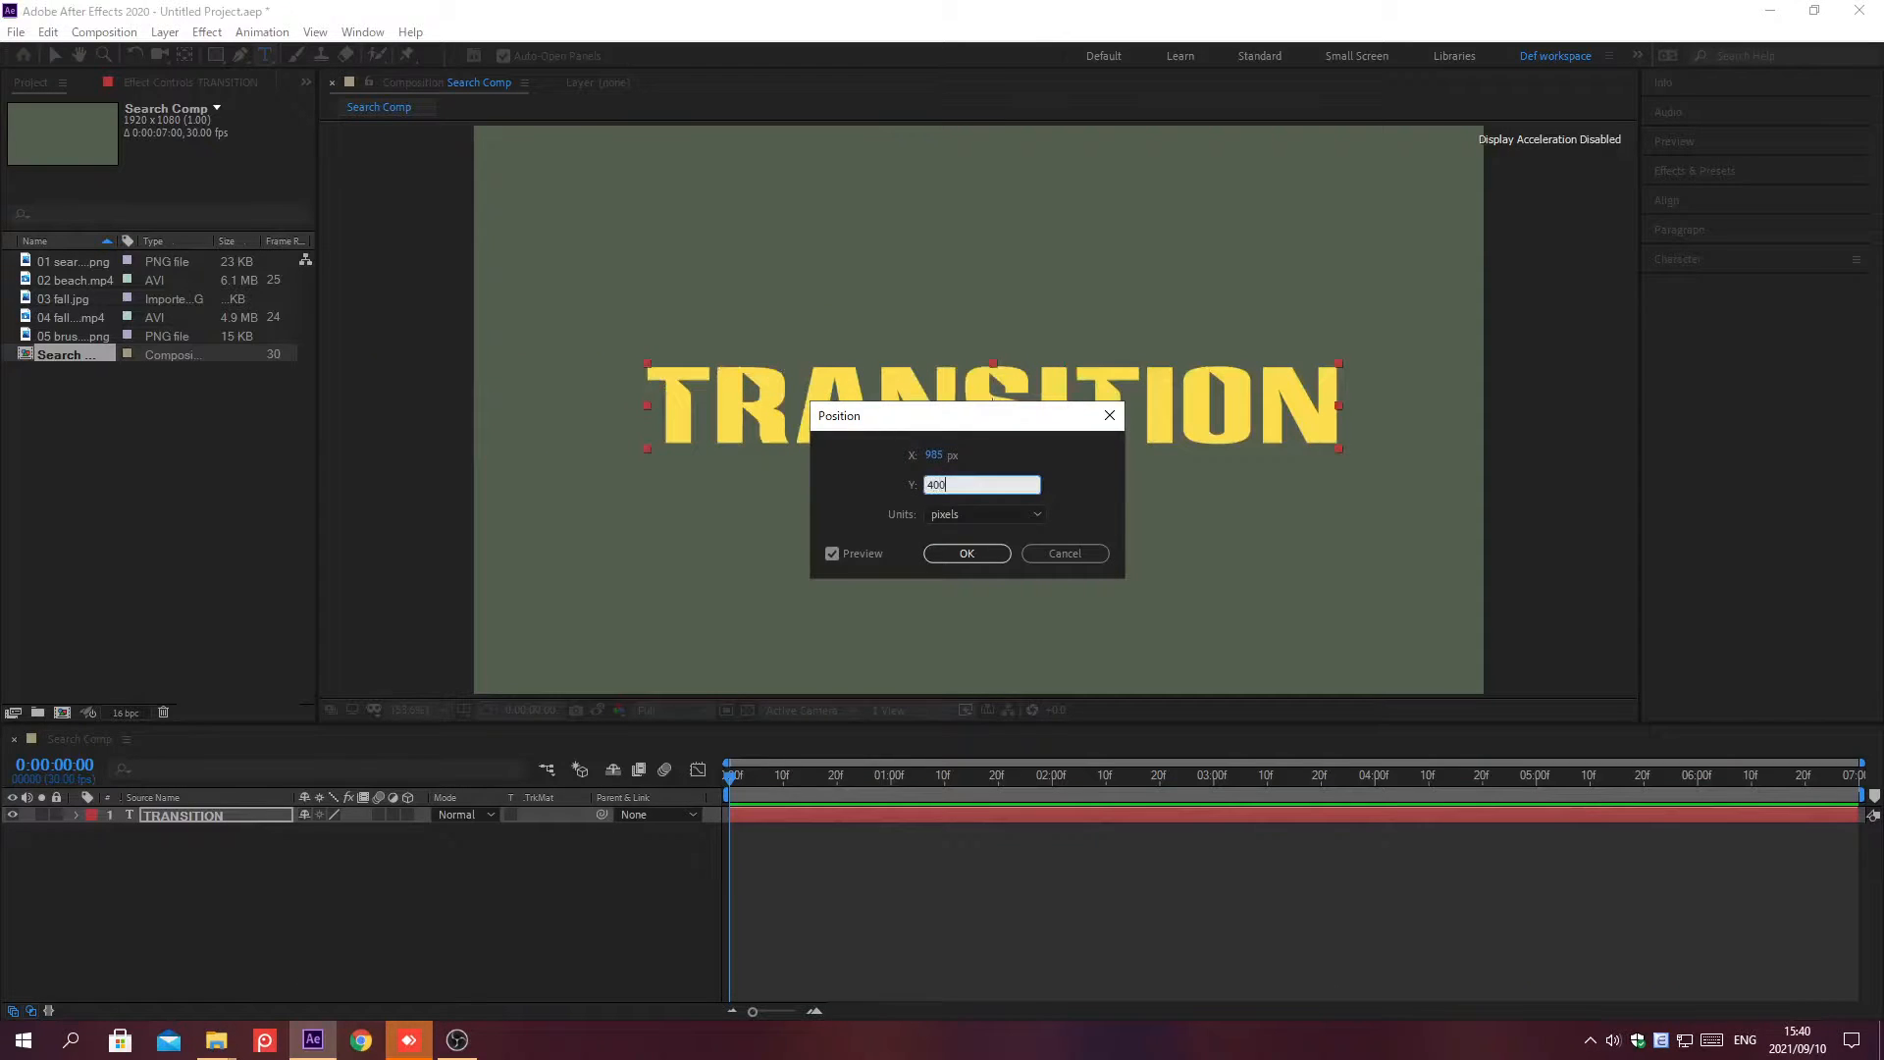
key(Return)
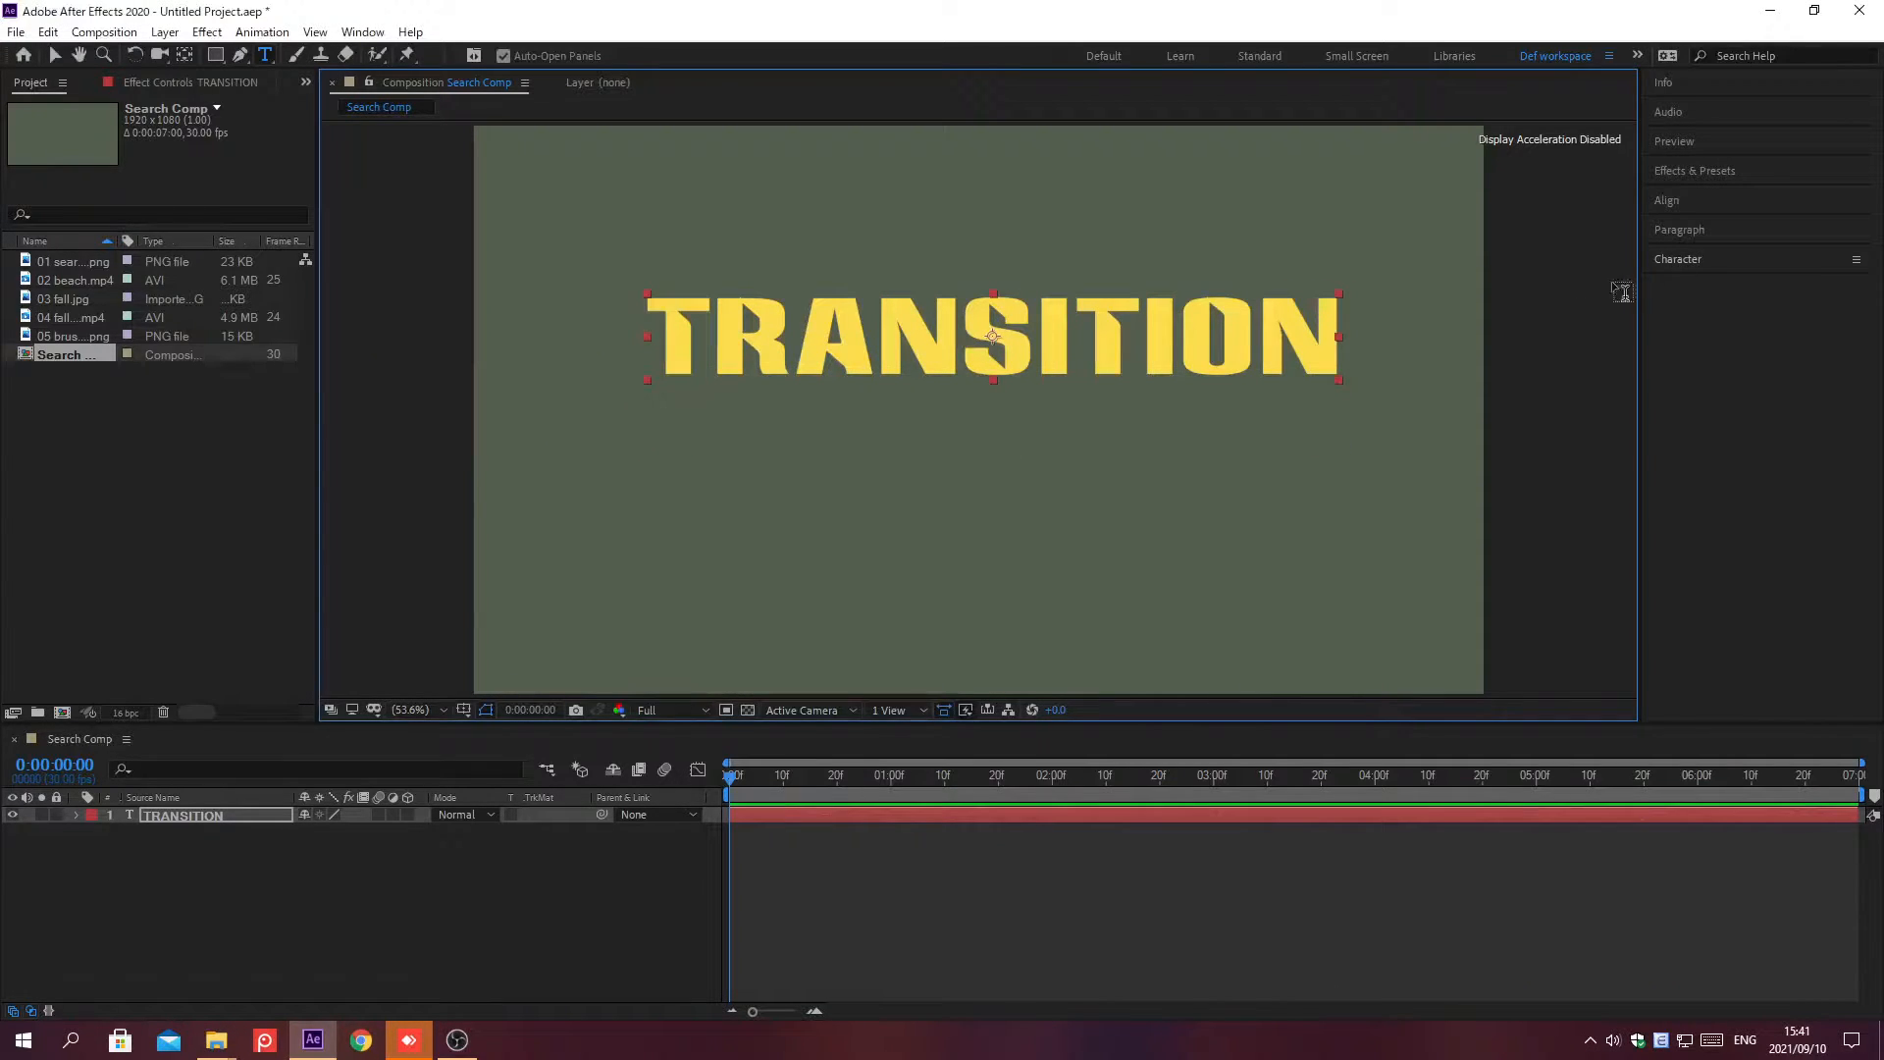
Draw a separate rectangle shape covering the whole TRANSITION text and rename its layer to text's mask
click(226, 837)
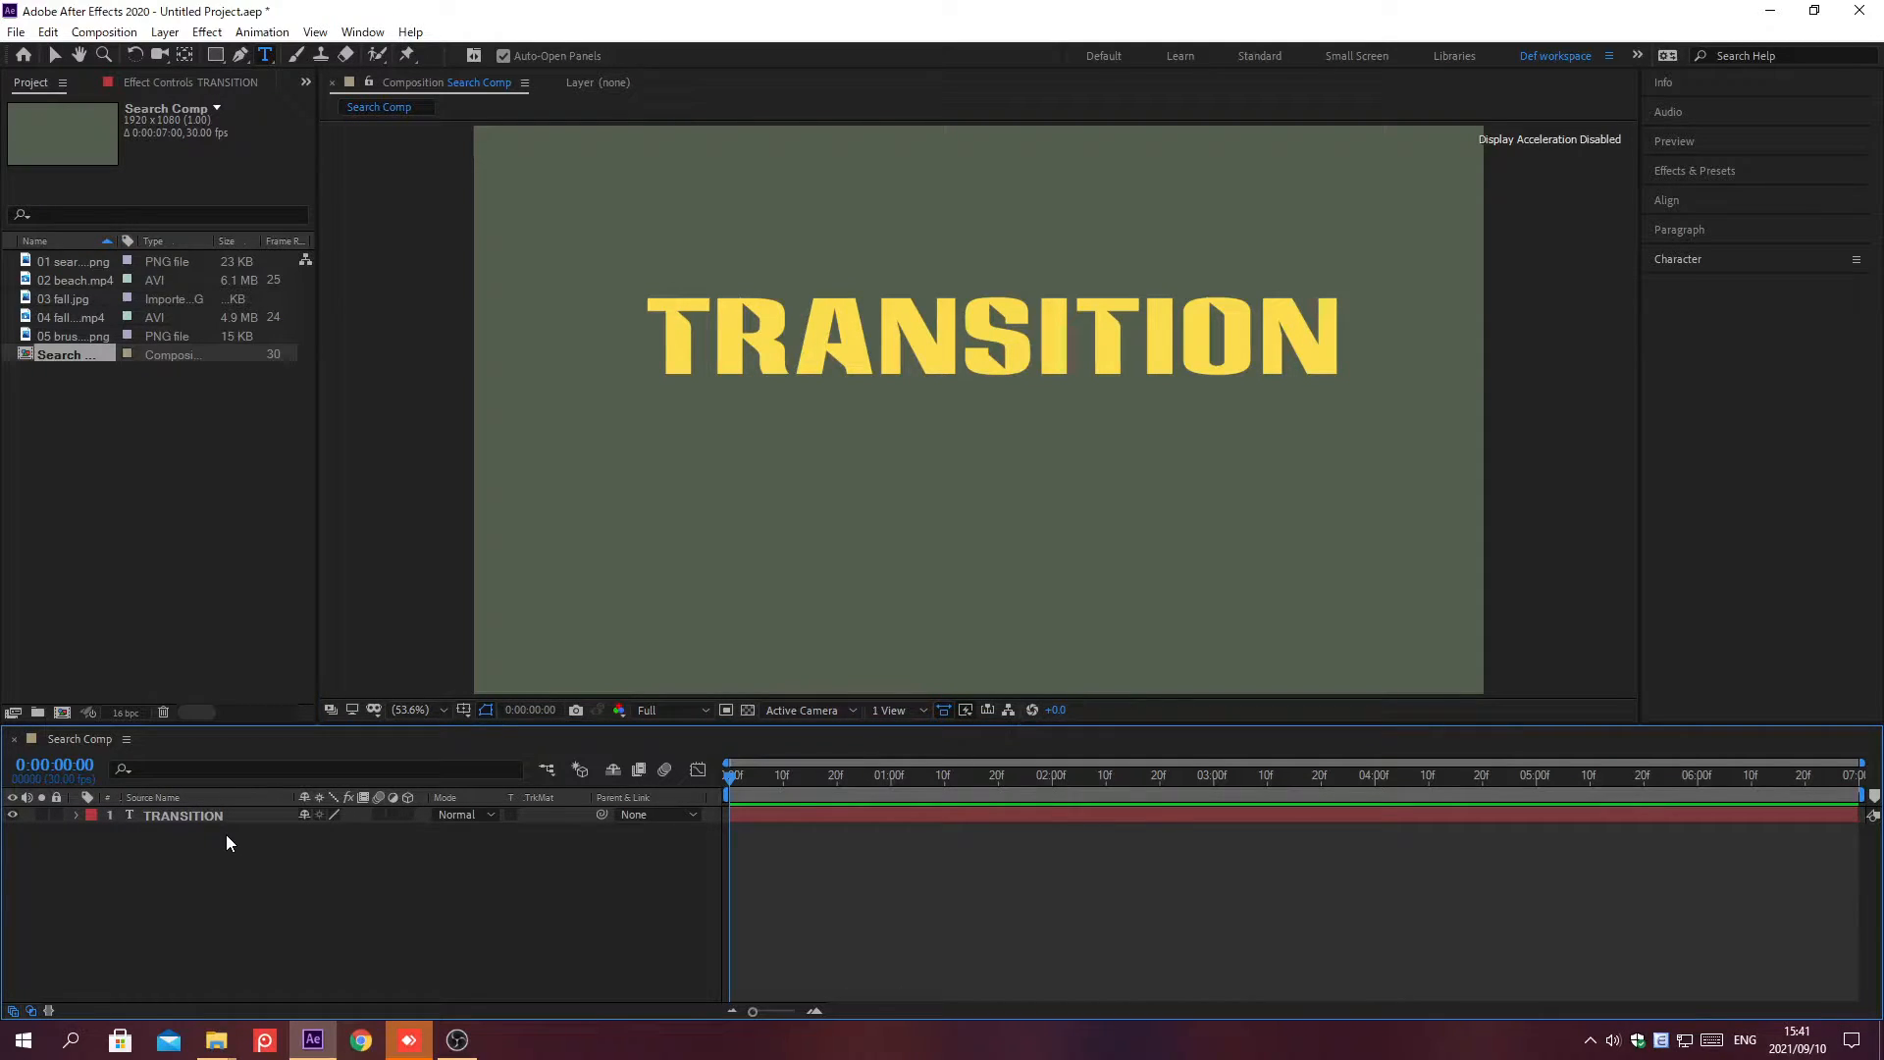
key(q)
drag(588, 261, 1501, 402)
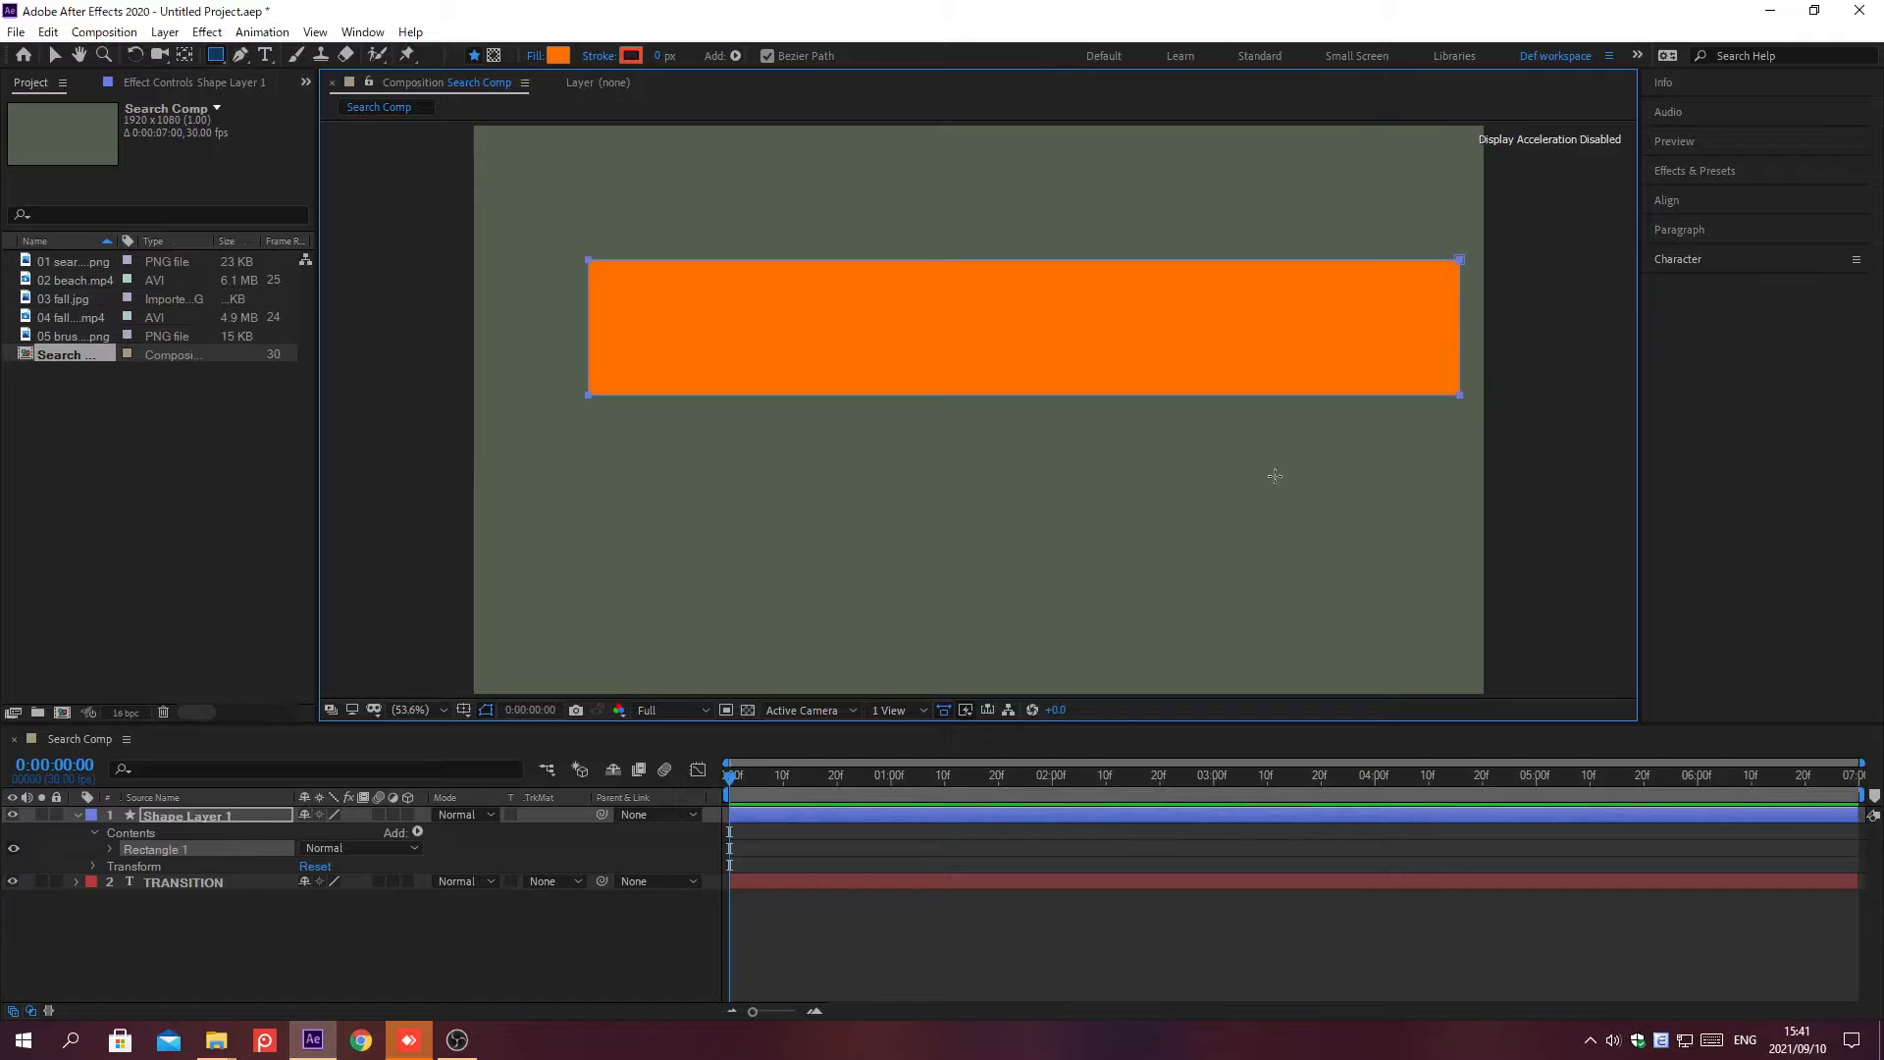
click(244, 813)
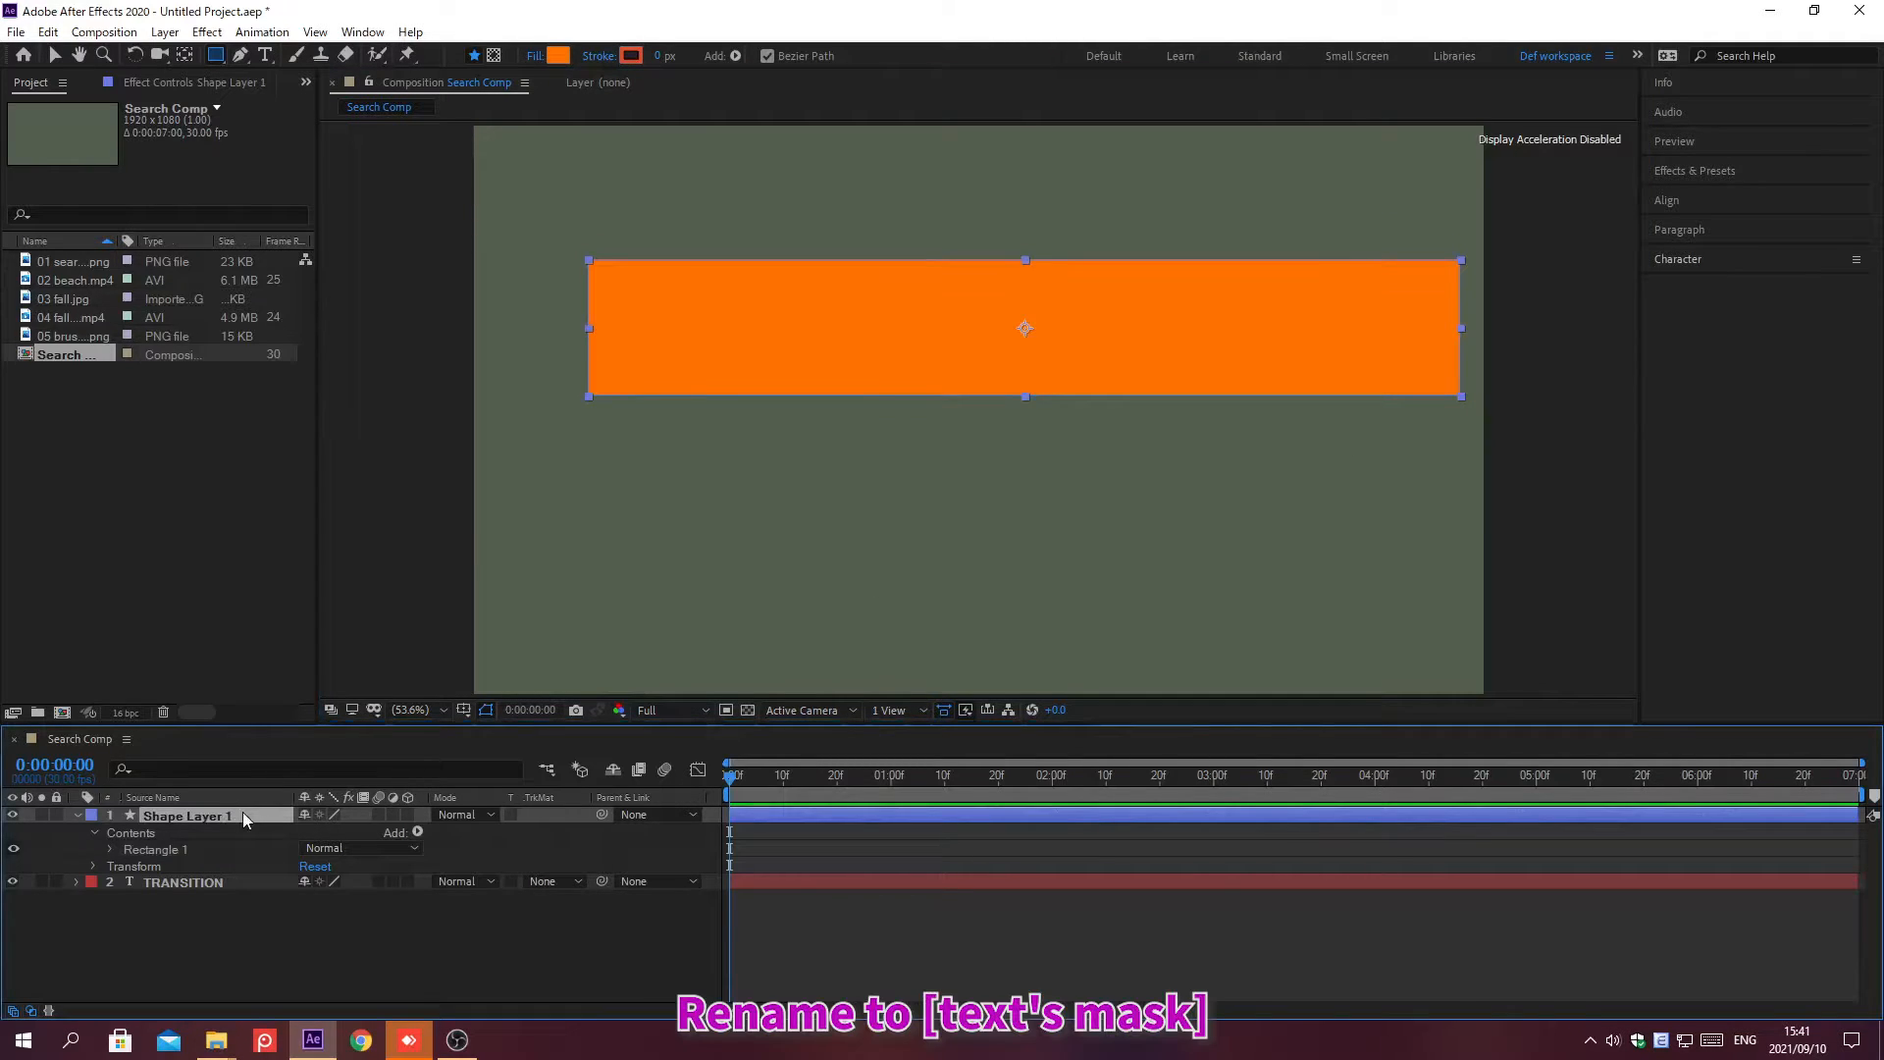
key(Return)
text(text's mask)
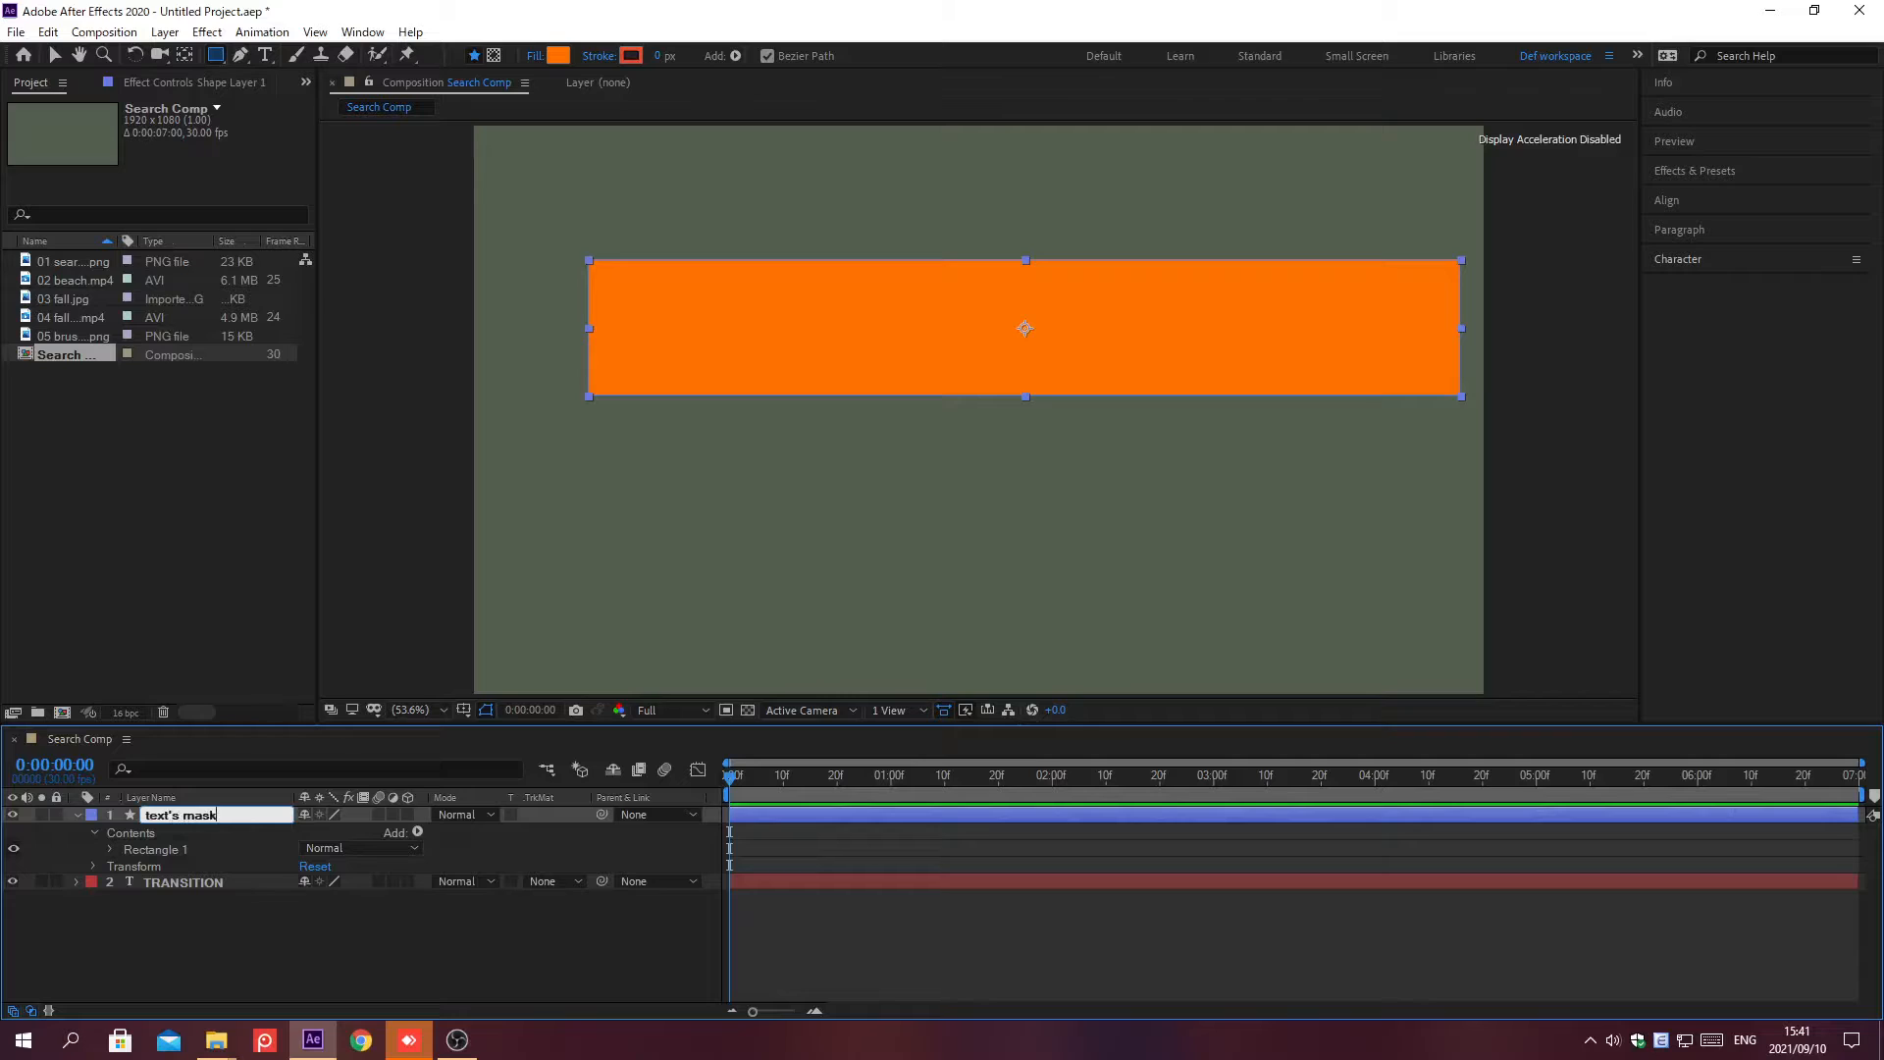
key(Return)
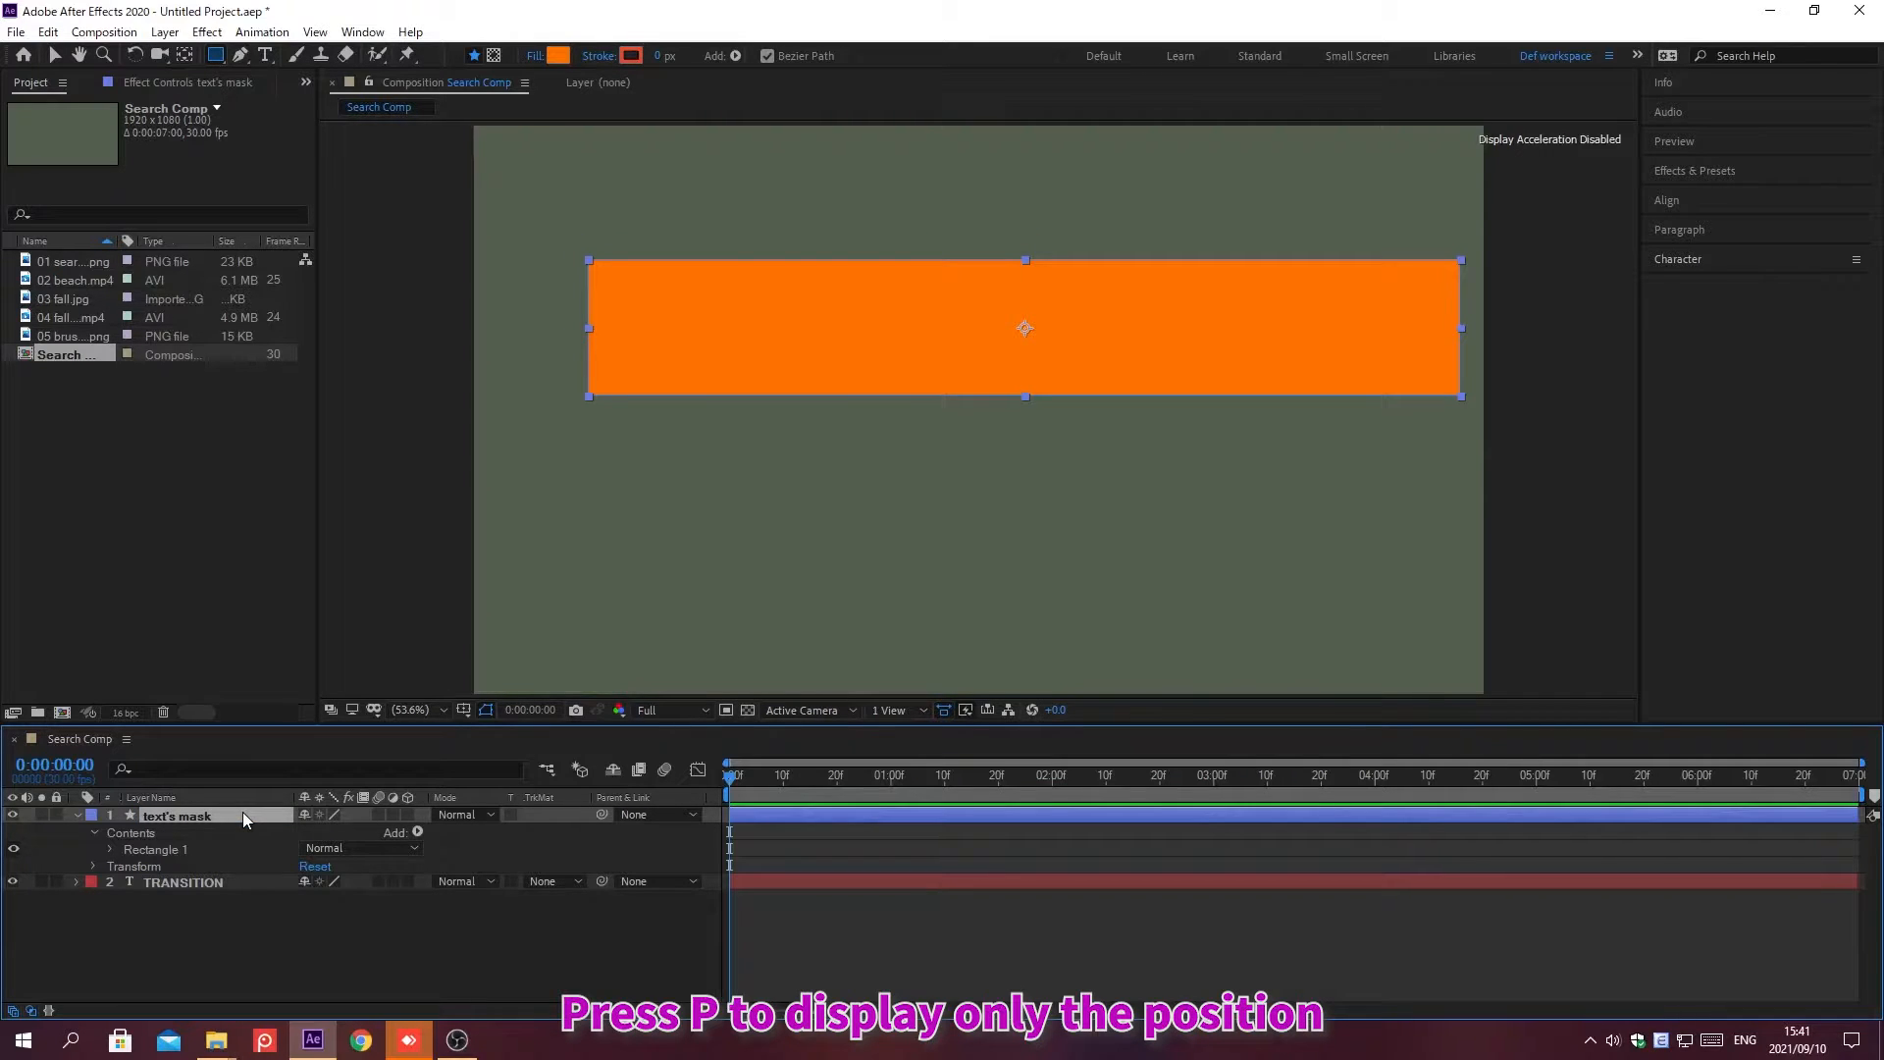
Create a Position keyframe on the text's mask layer at 0;00;00;20
key(p)
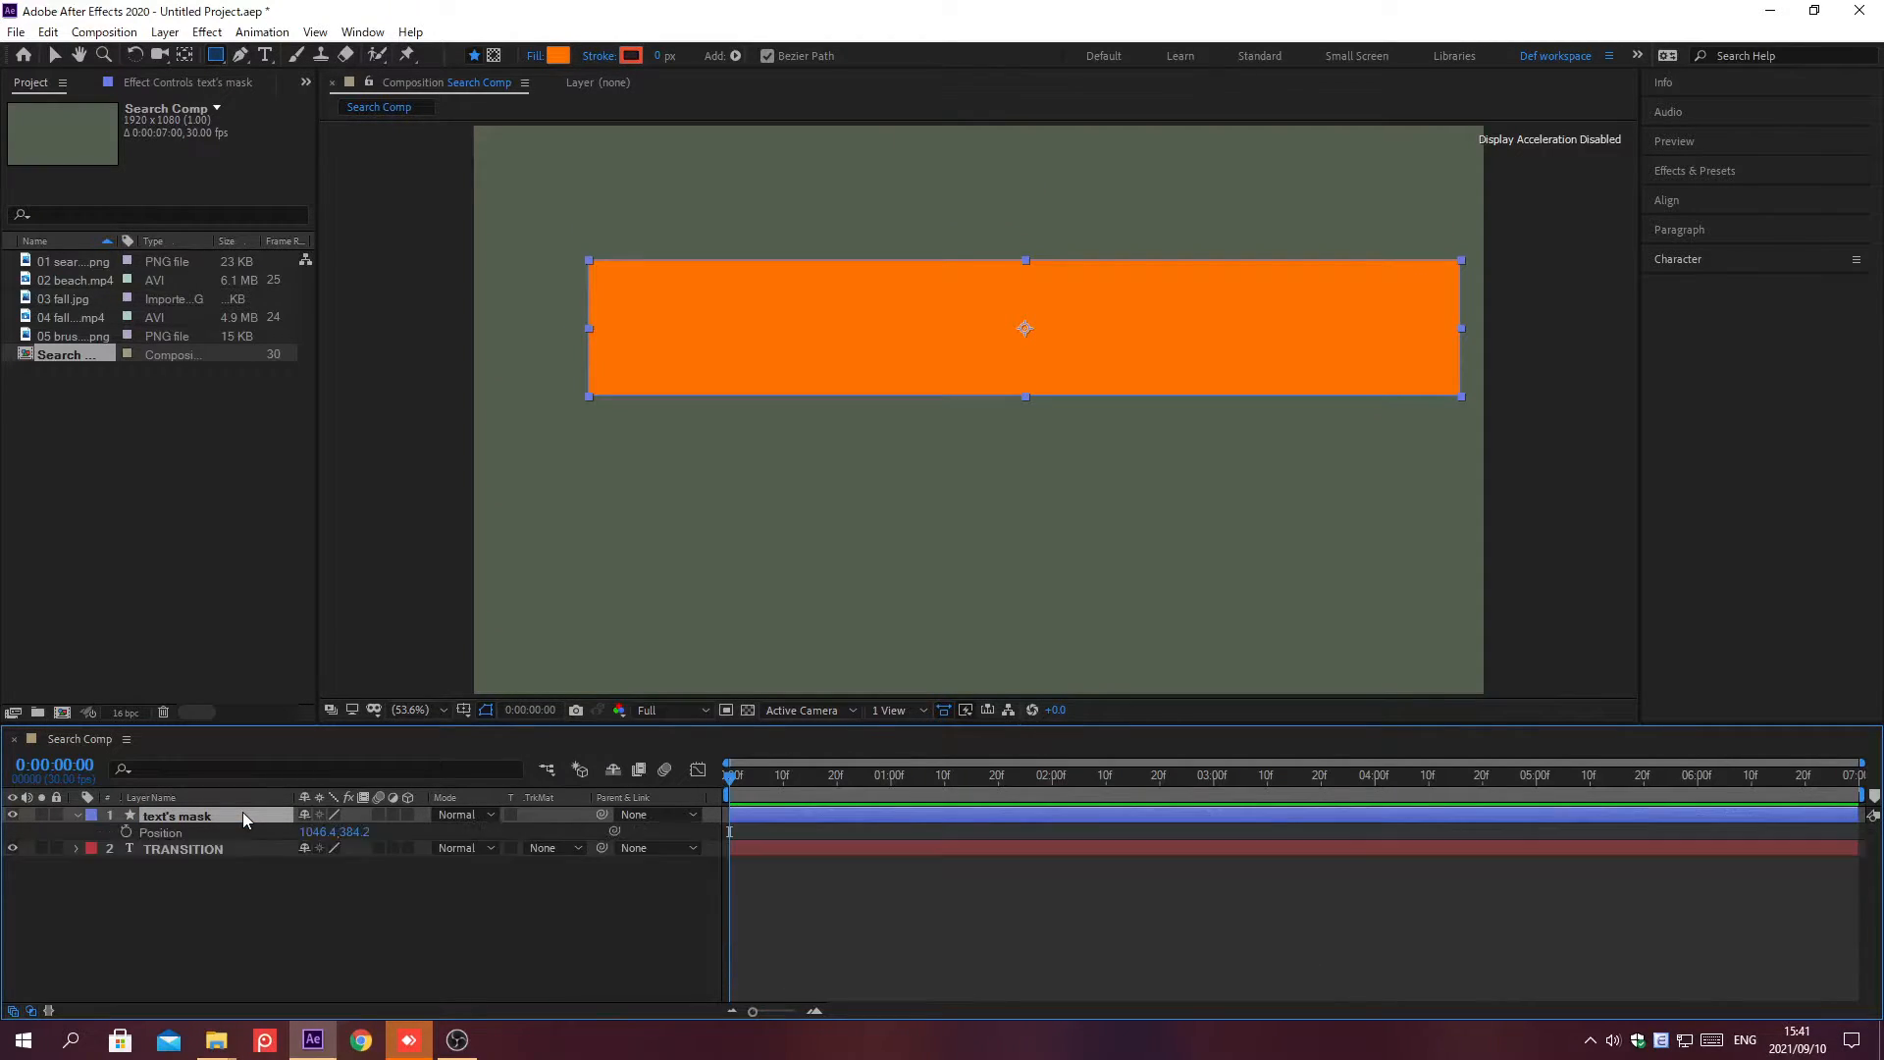
key(alt+shift+j)
text(0)
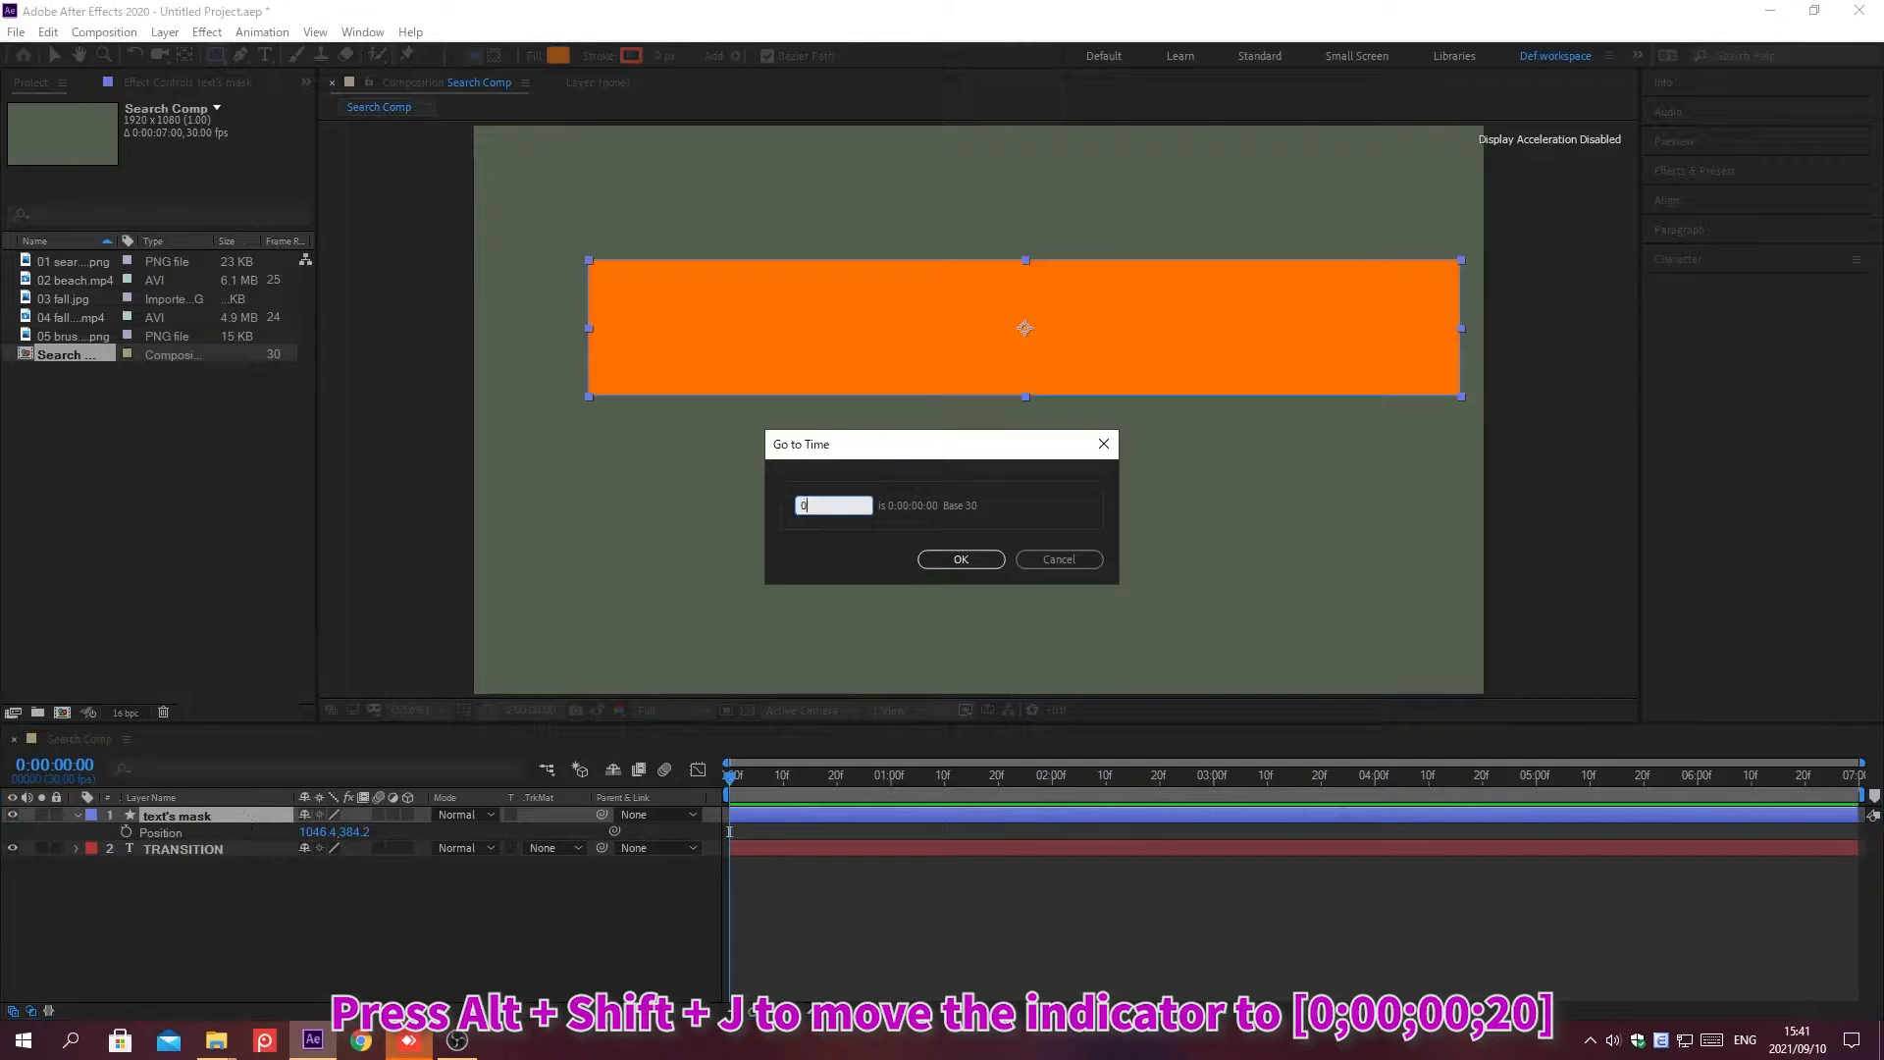
text(;00;00;20)
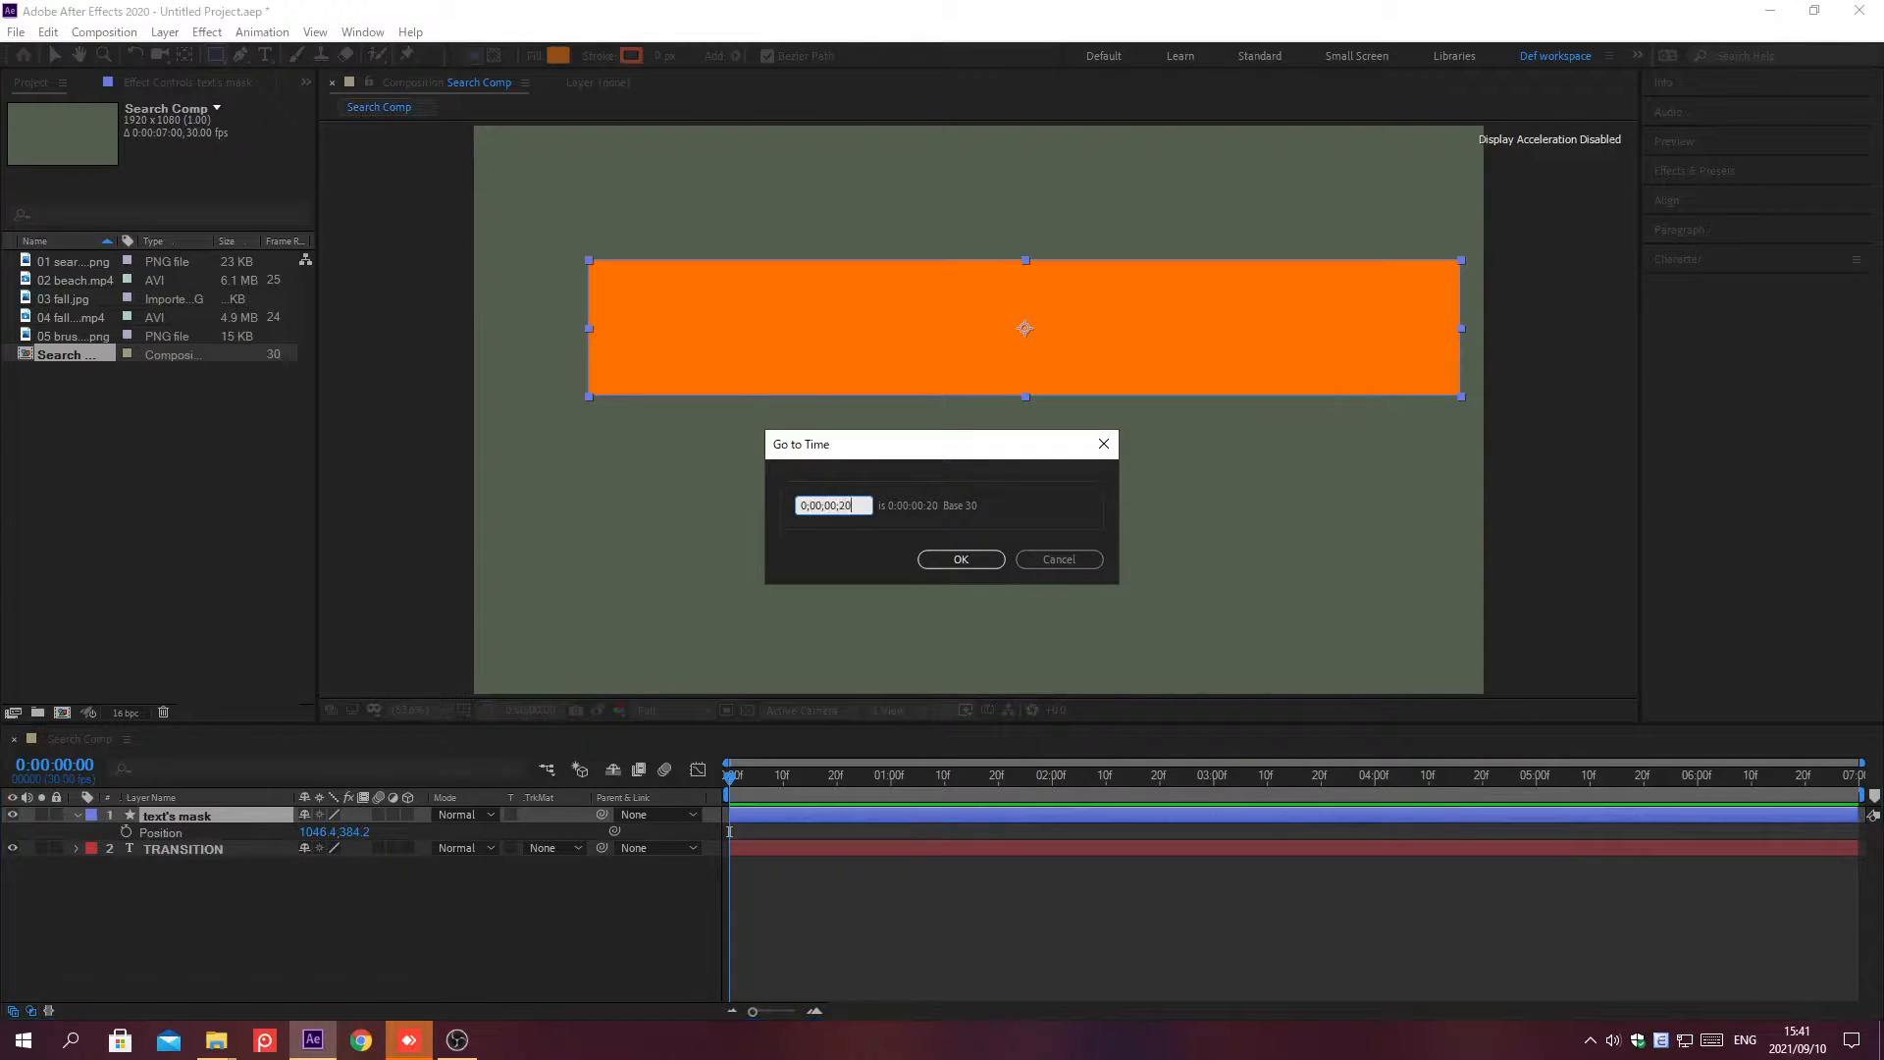
key(Return)
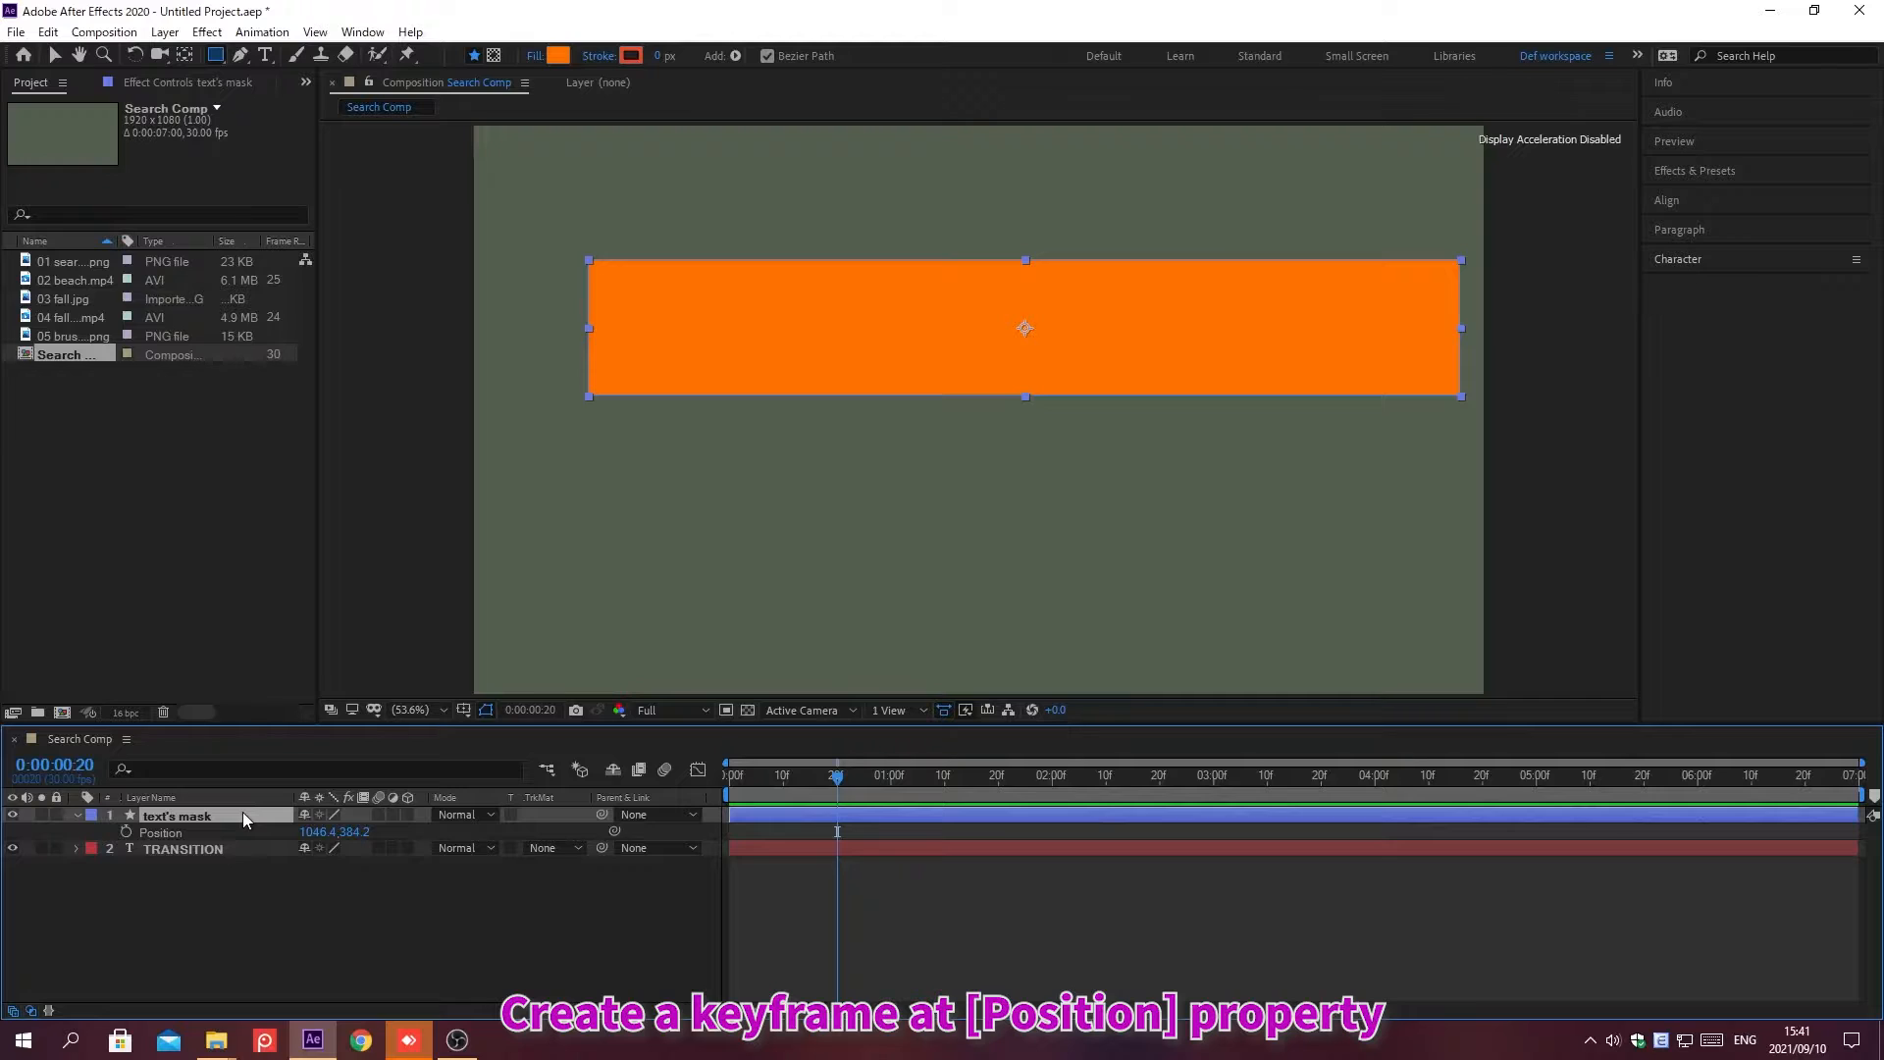
click(125, 832)
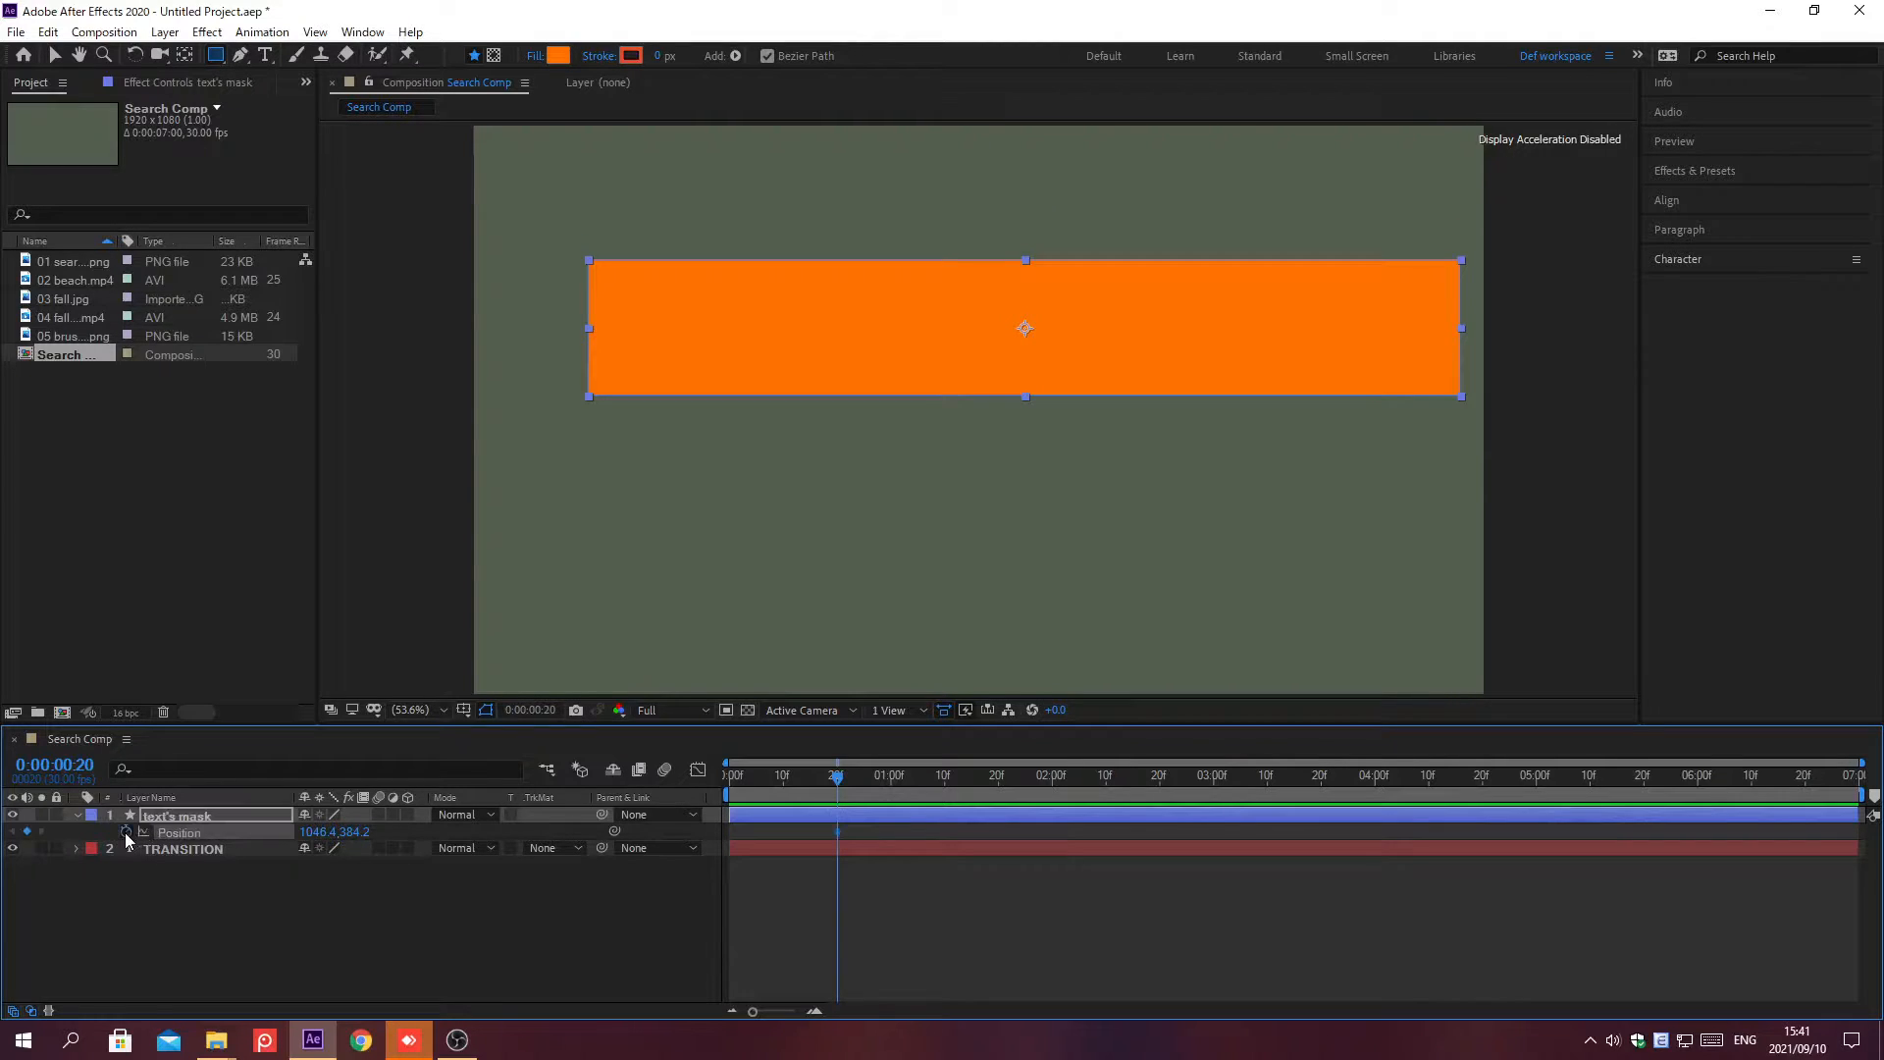
At 0;00;00;04, set the text's mask layer's horizontal position to -540 as a second keyframe
key(alt+shift+j)
text(0;00;00;04)
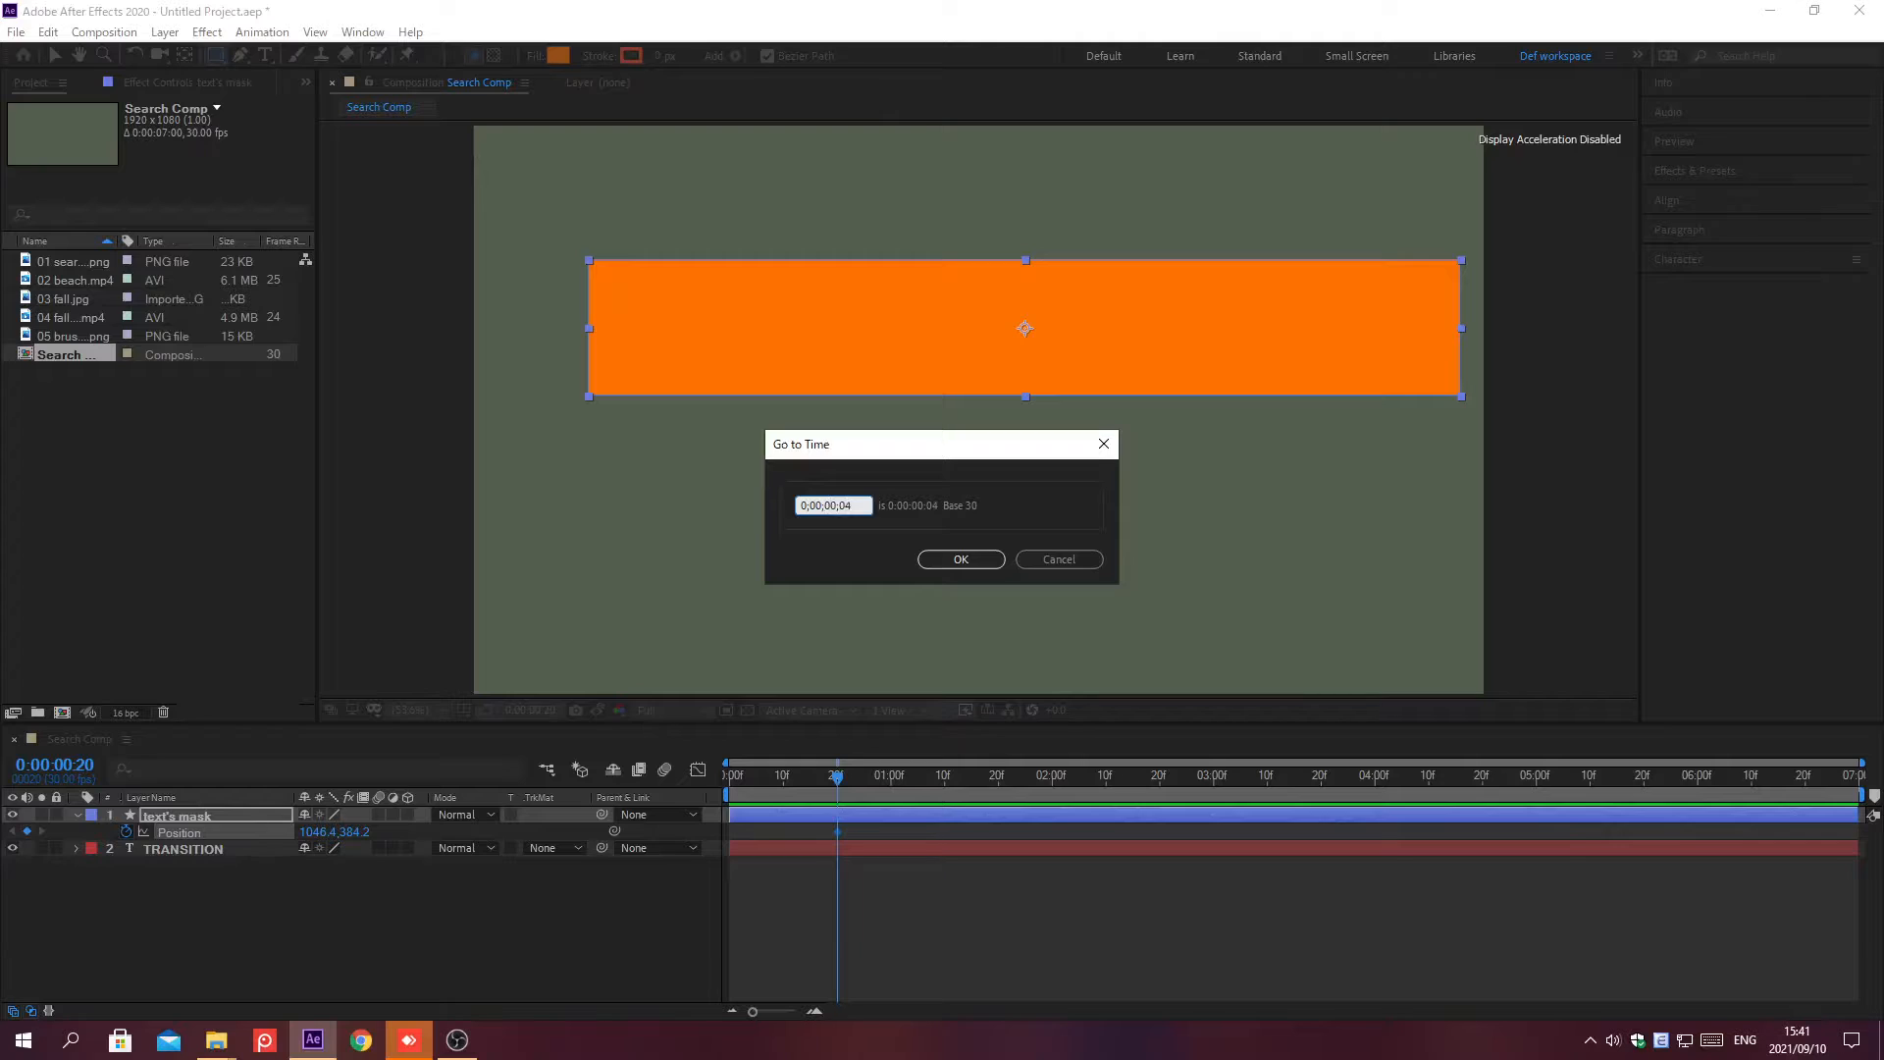
key(Return)
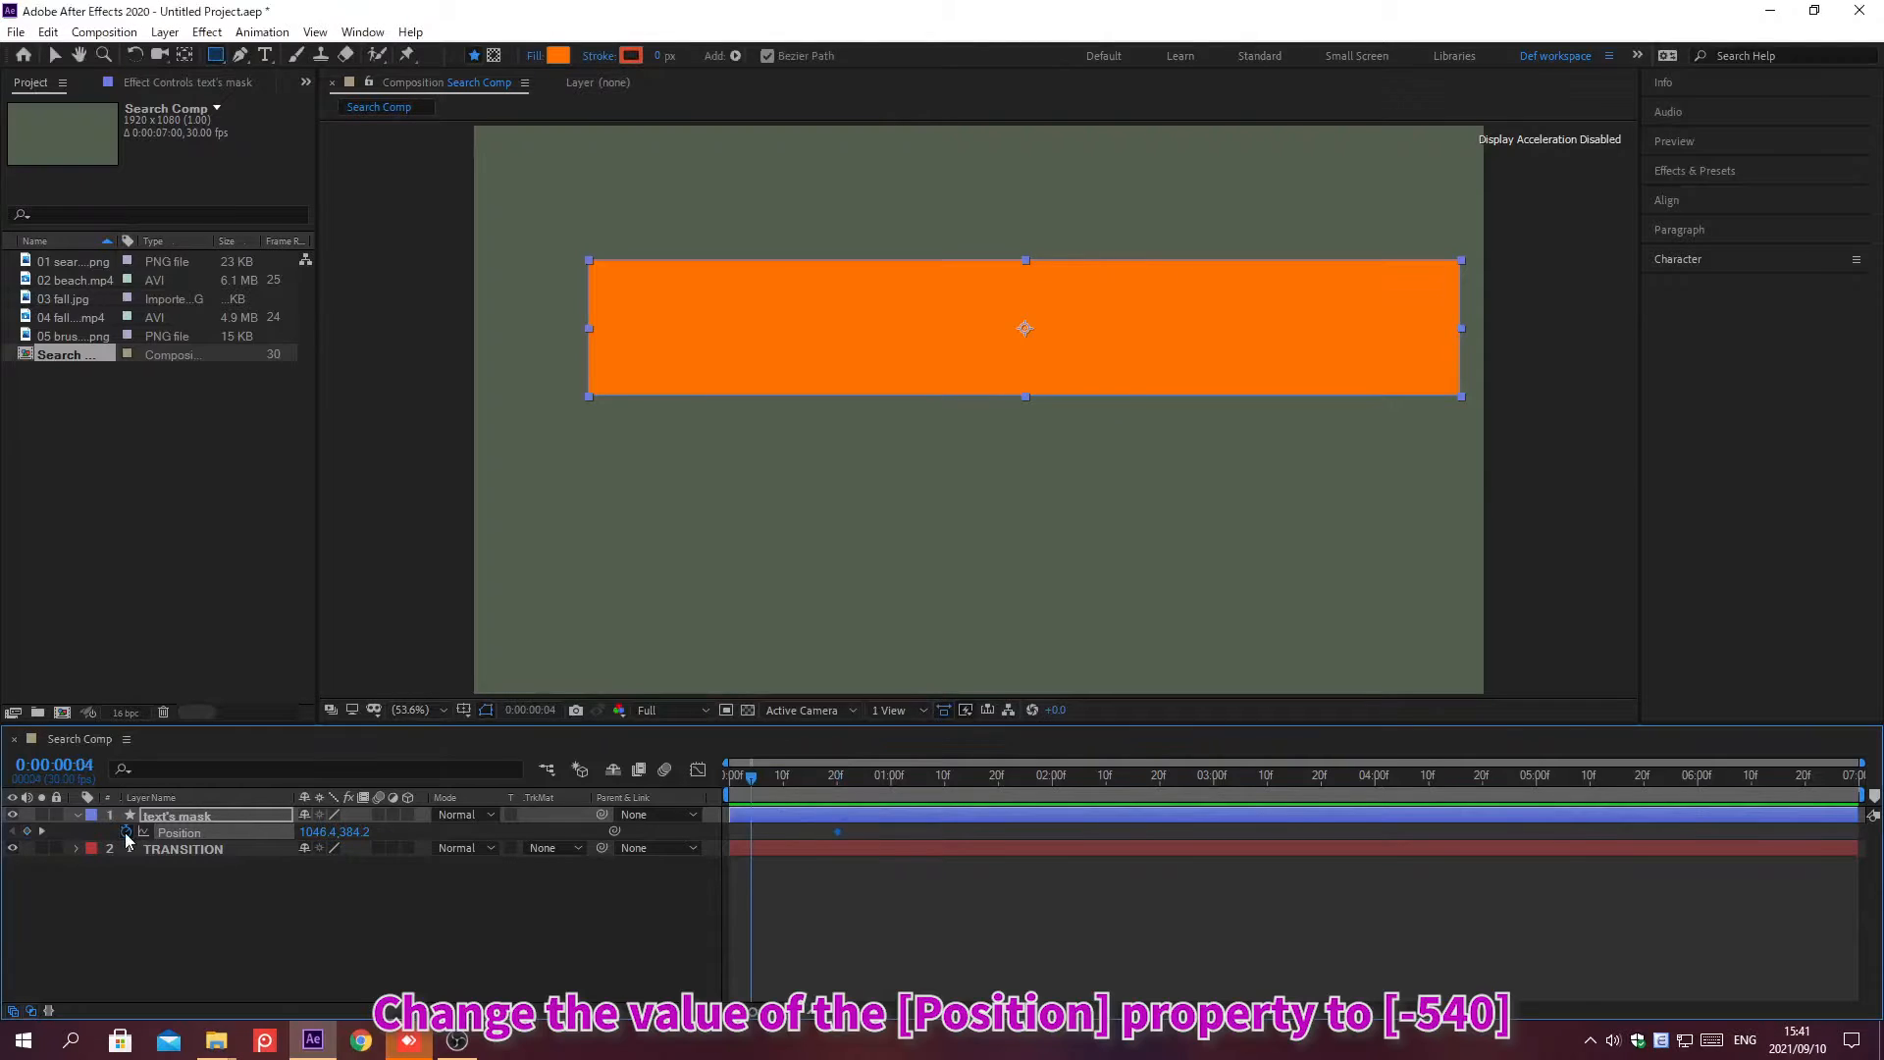
click(316, 831)
text(-540)
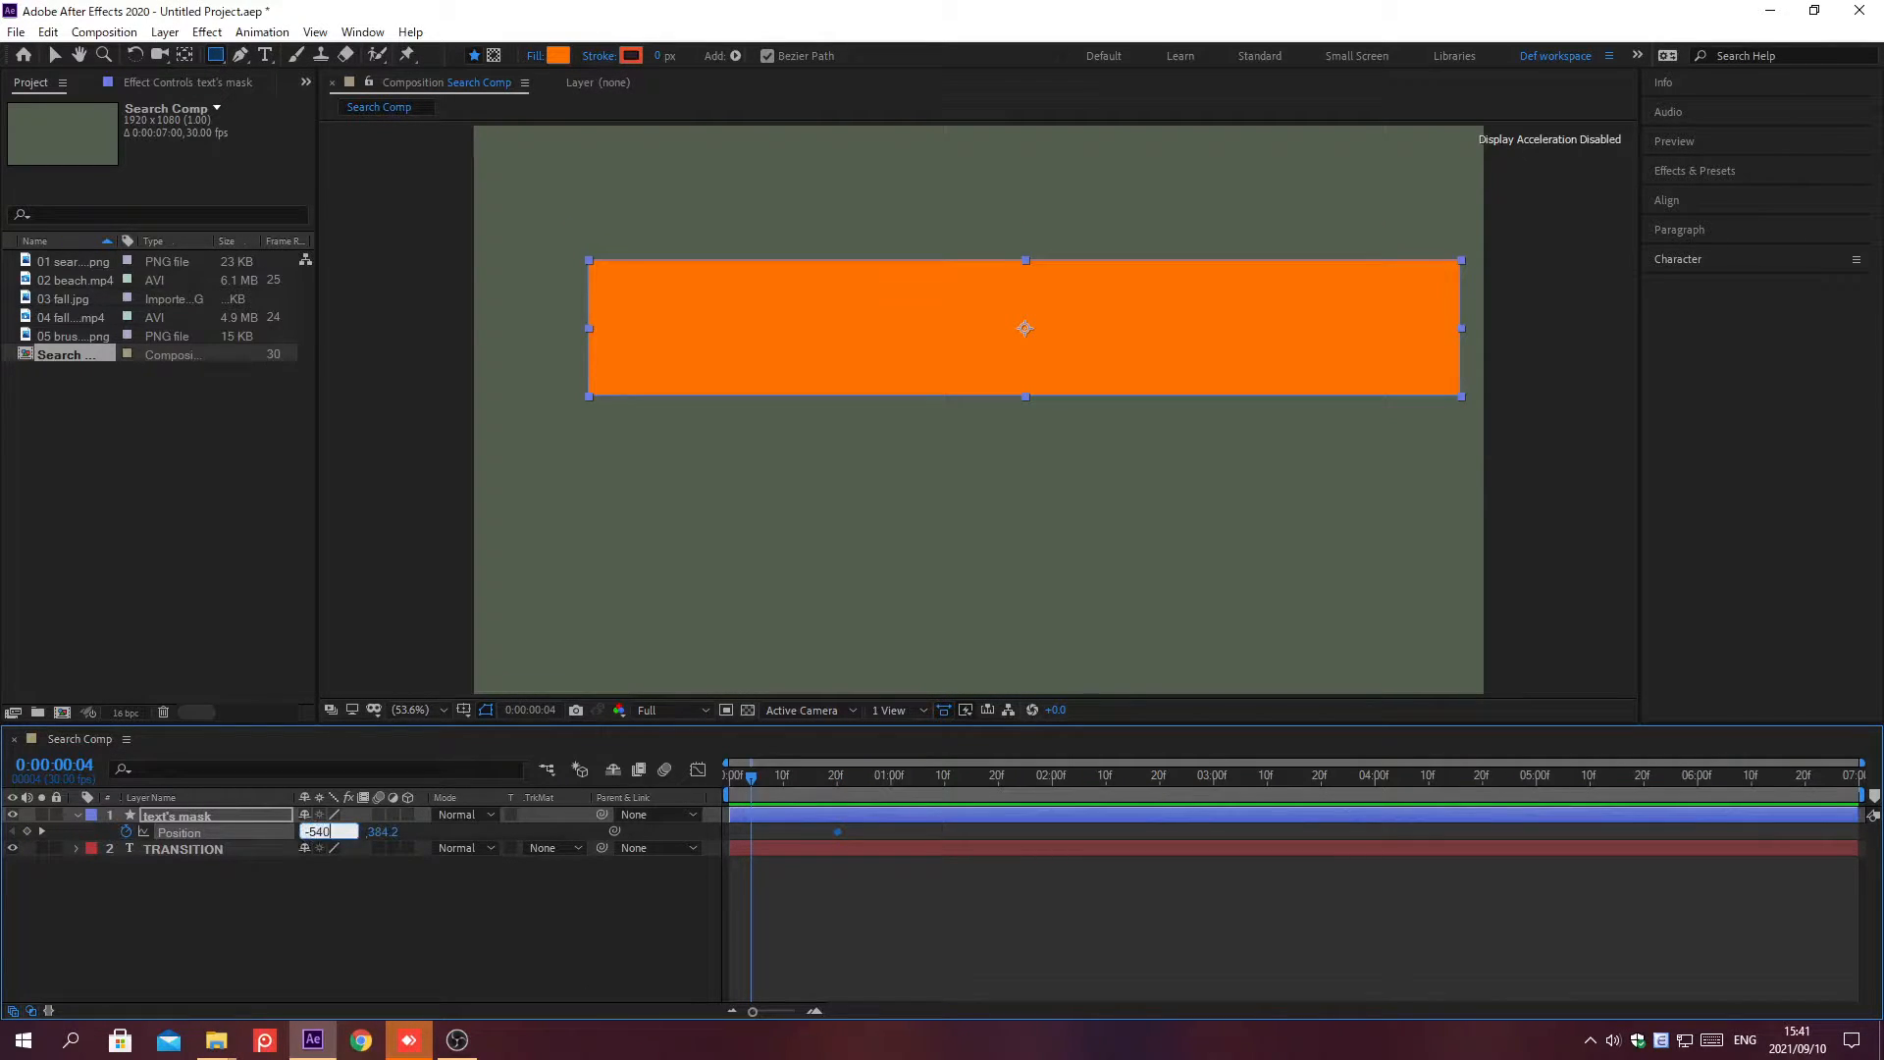
key(Return)
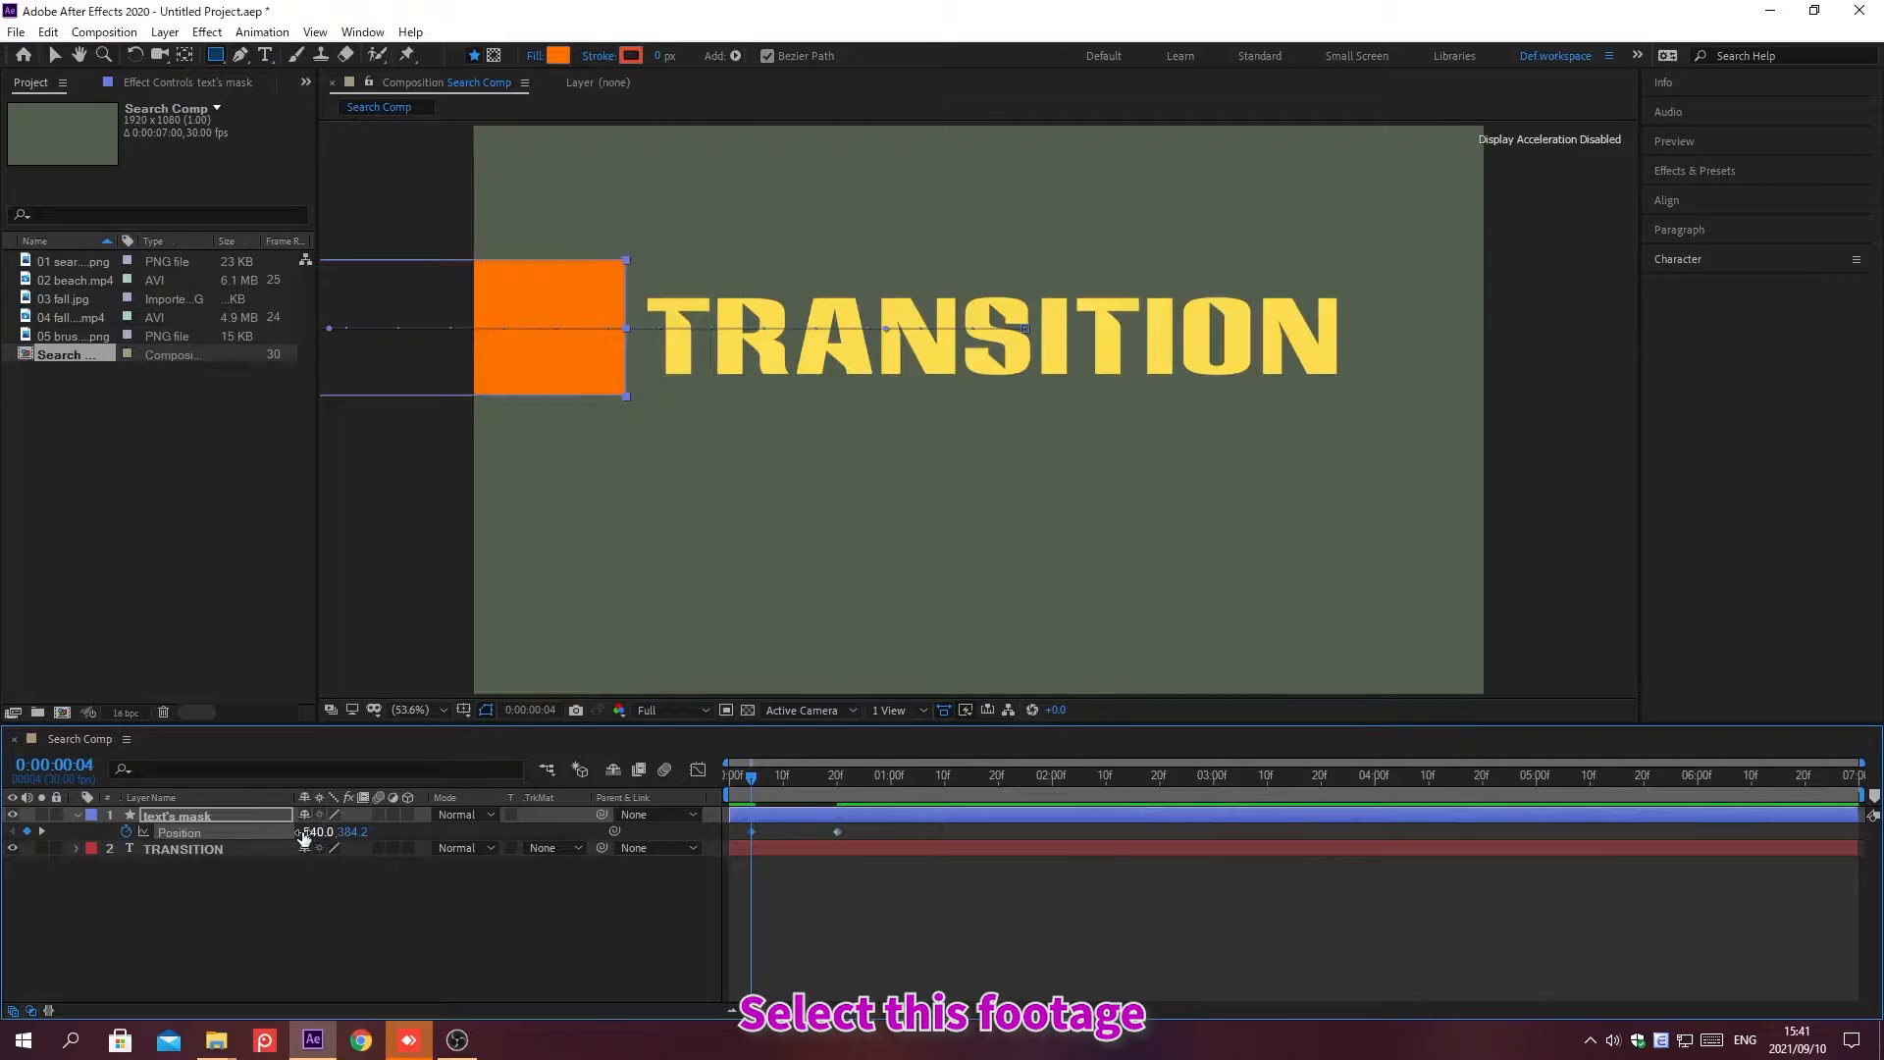
Add 01 search glass.png to the Search Comp above the text's mask layer and set its scale to 45%
click(63, 261)
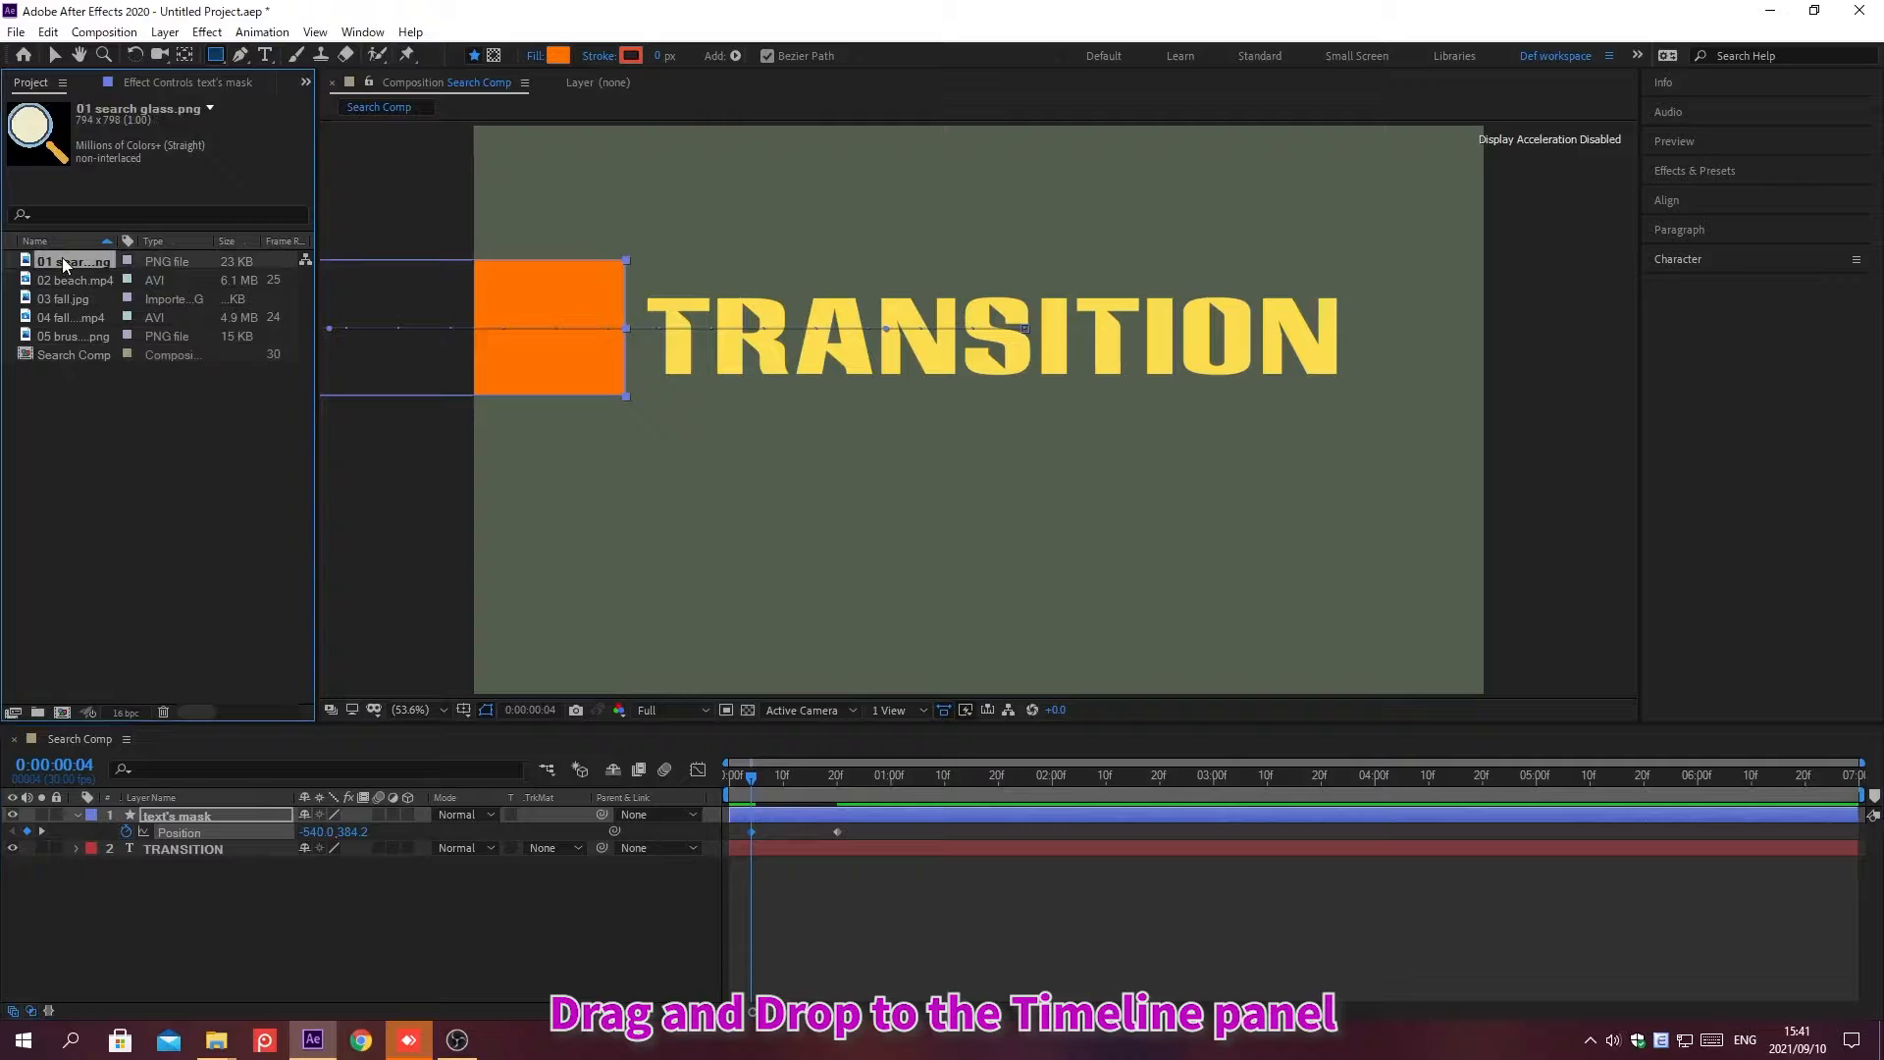
drag(62, 261, 196, 810)
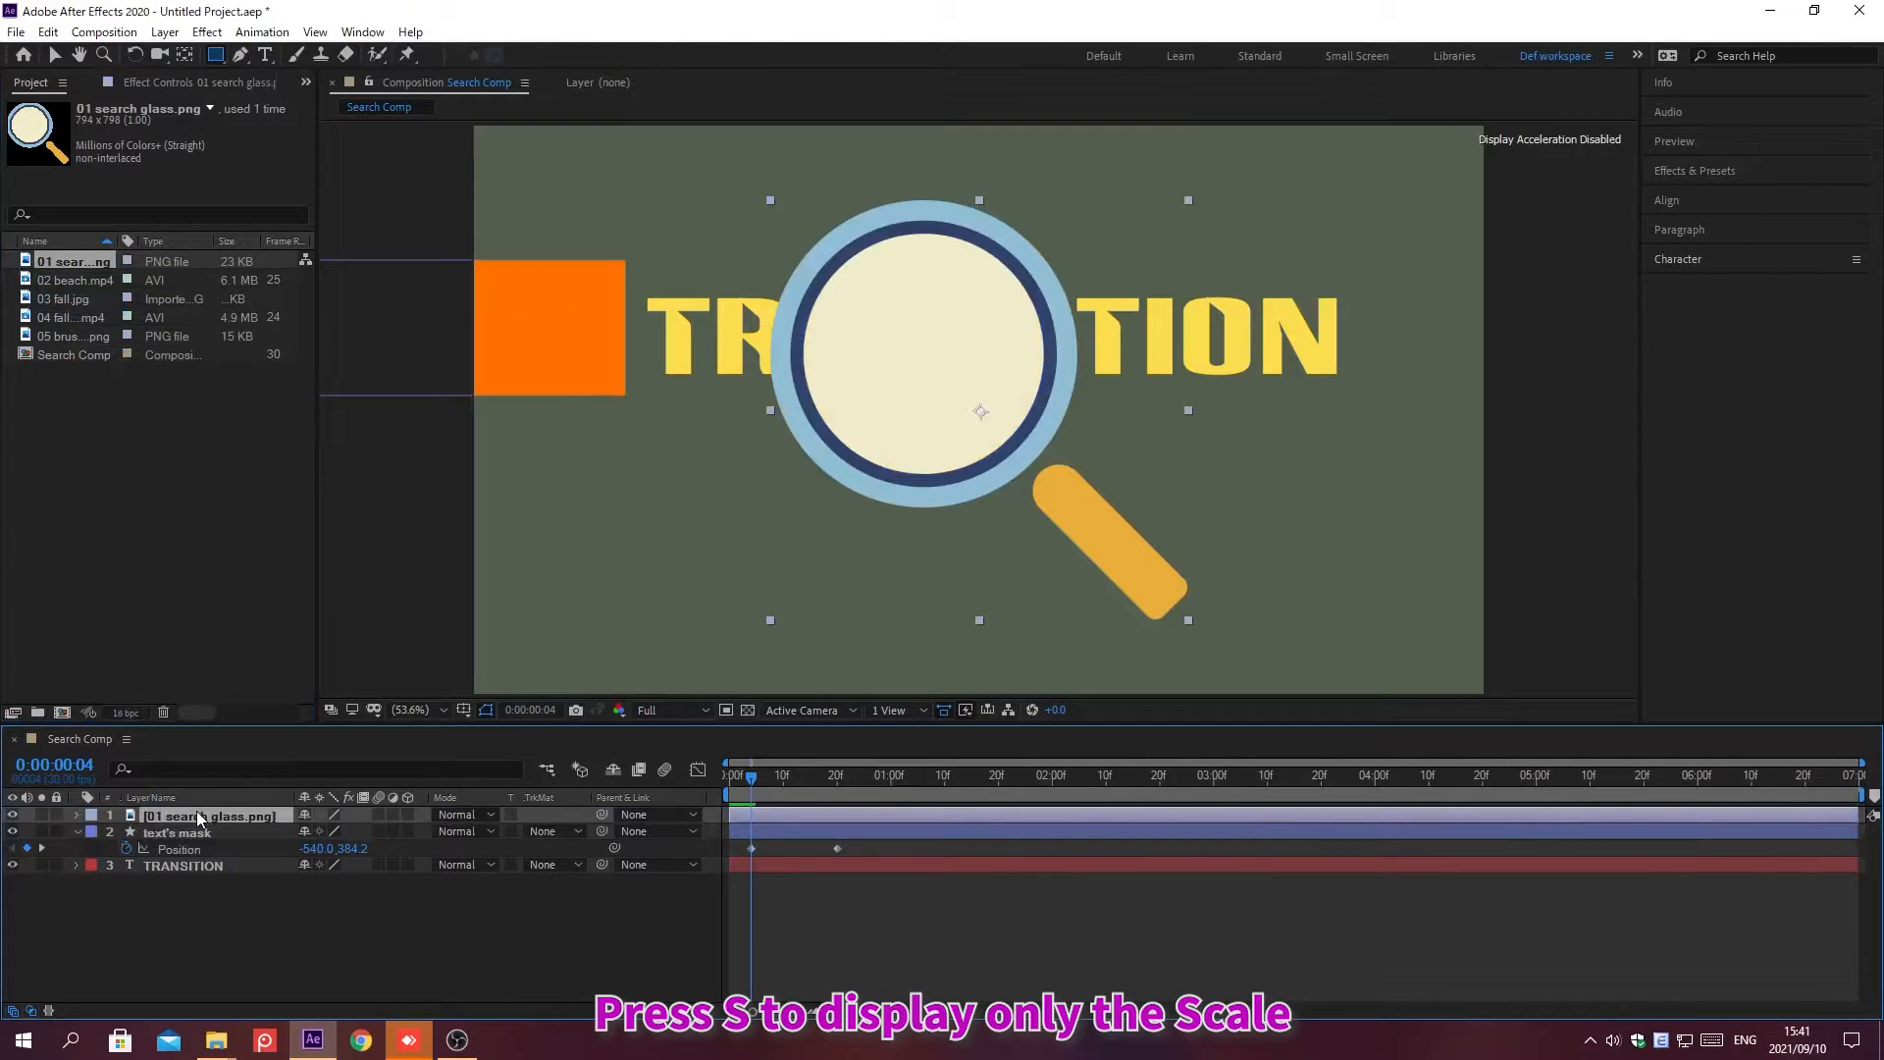
key(s)
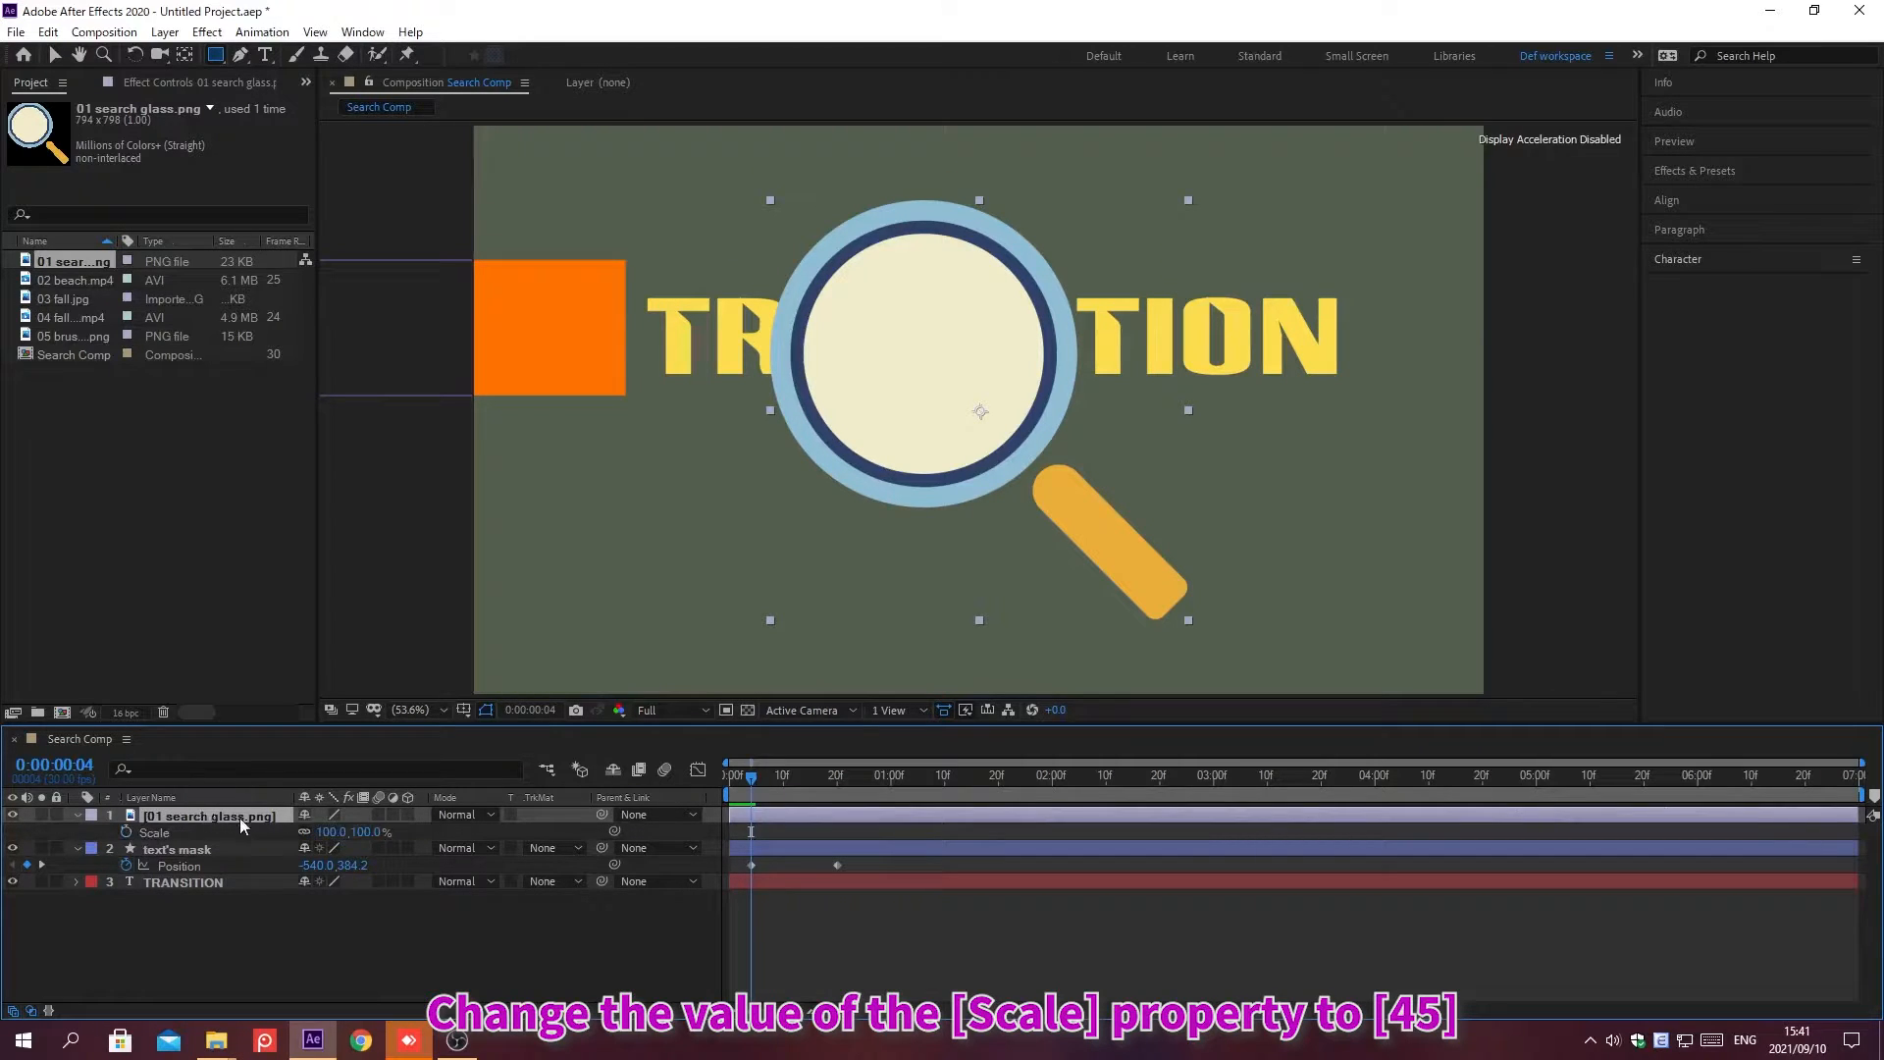
click(330, 831)
text(45)
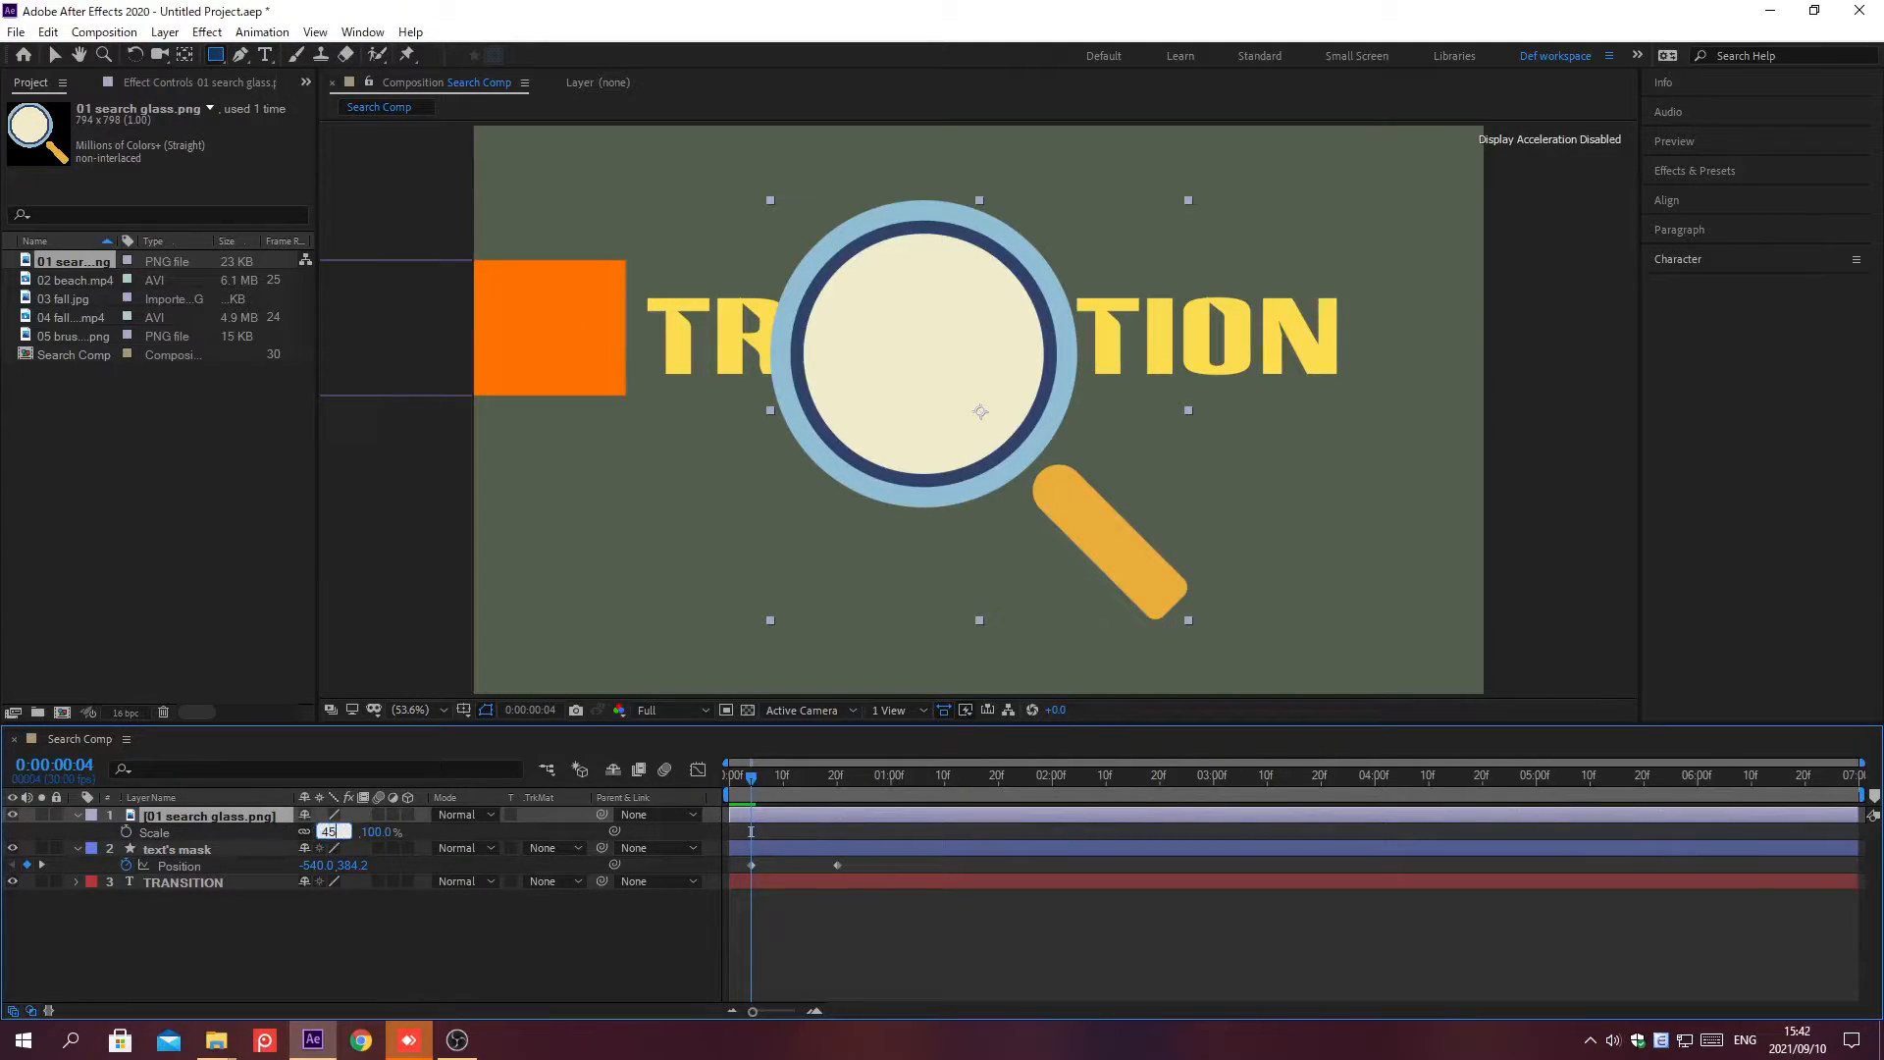
key(Return)
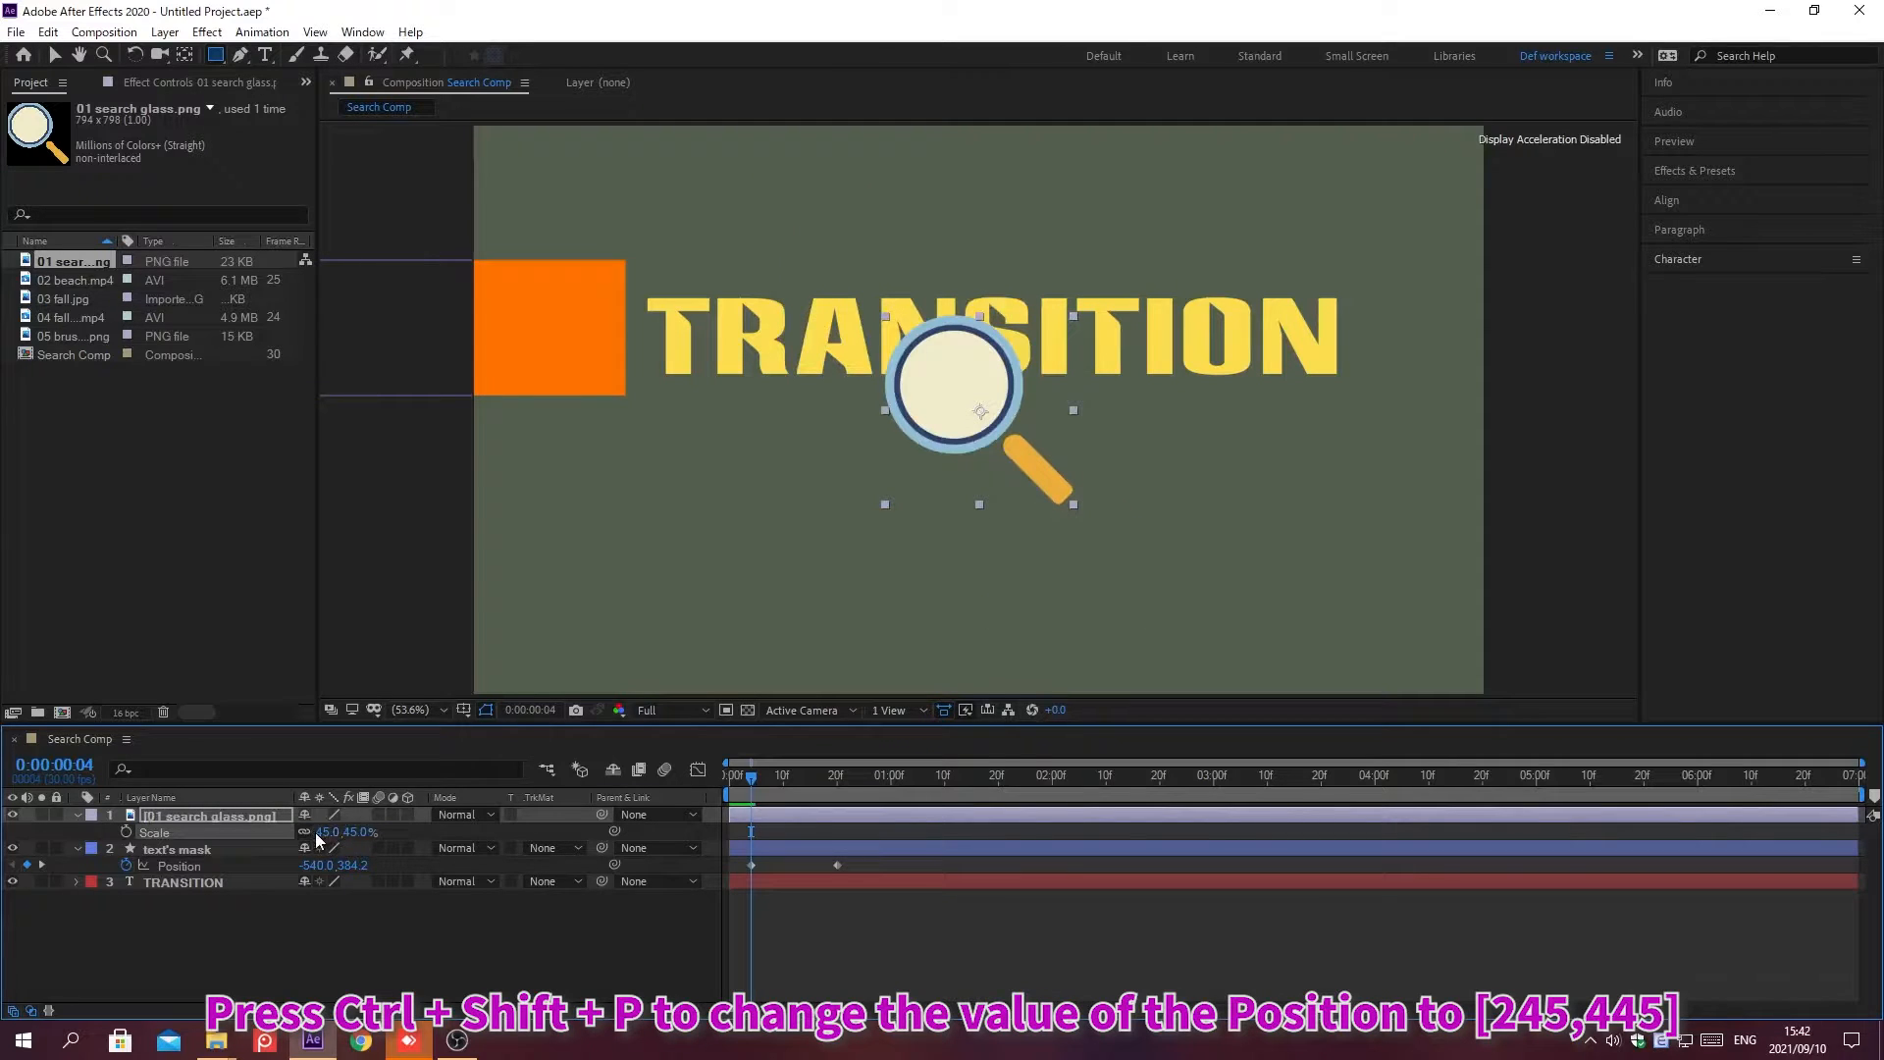
Set the search glass layer's position to 245, 445 and parent it to the text's mask layer
key(ctrl+shift+p)
text(245)
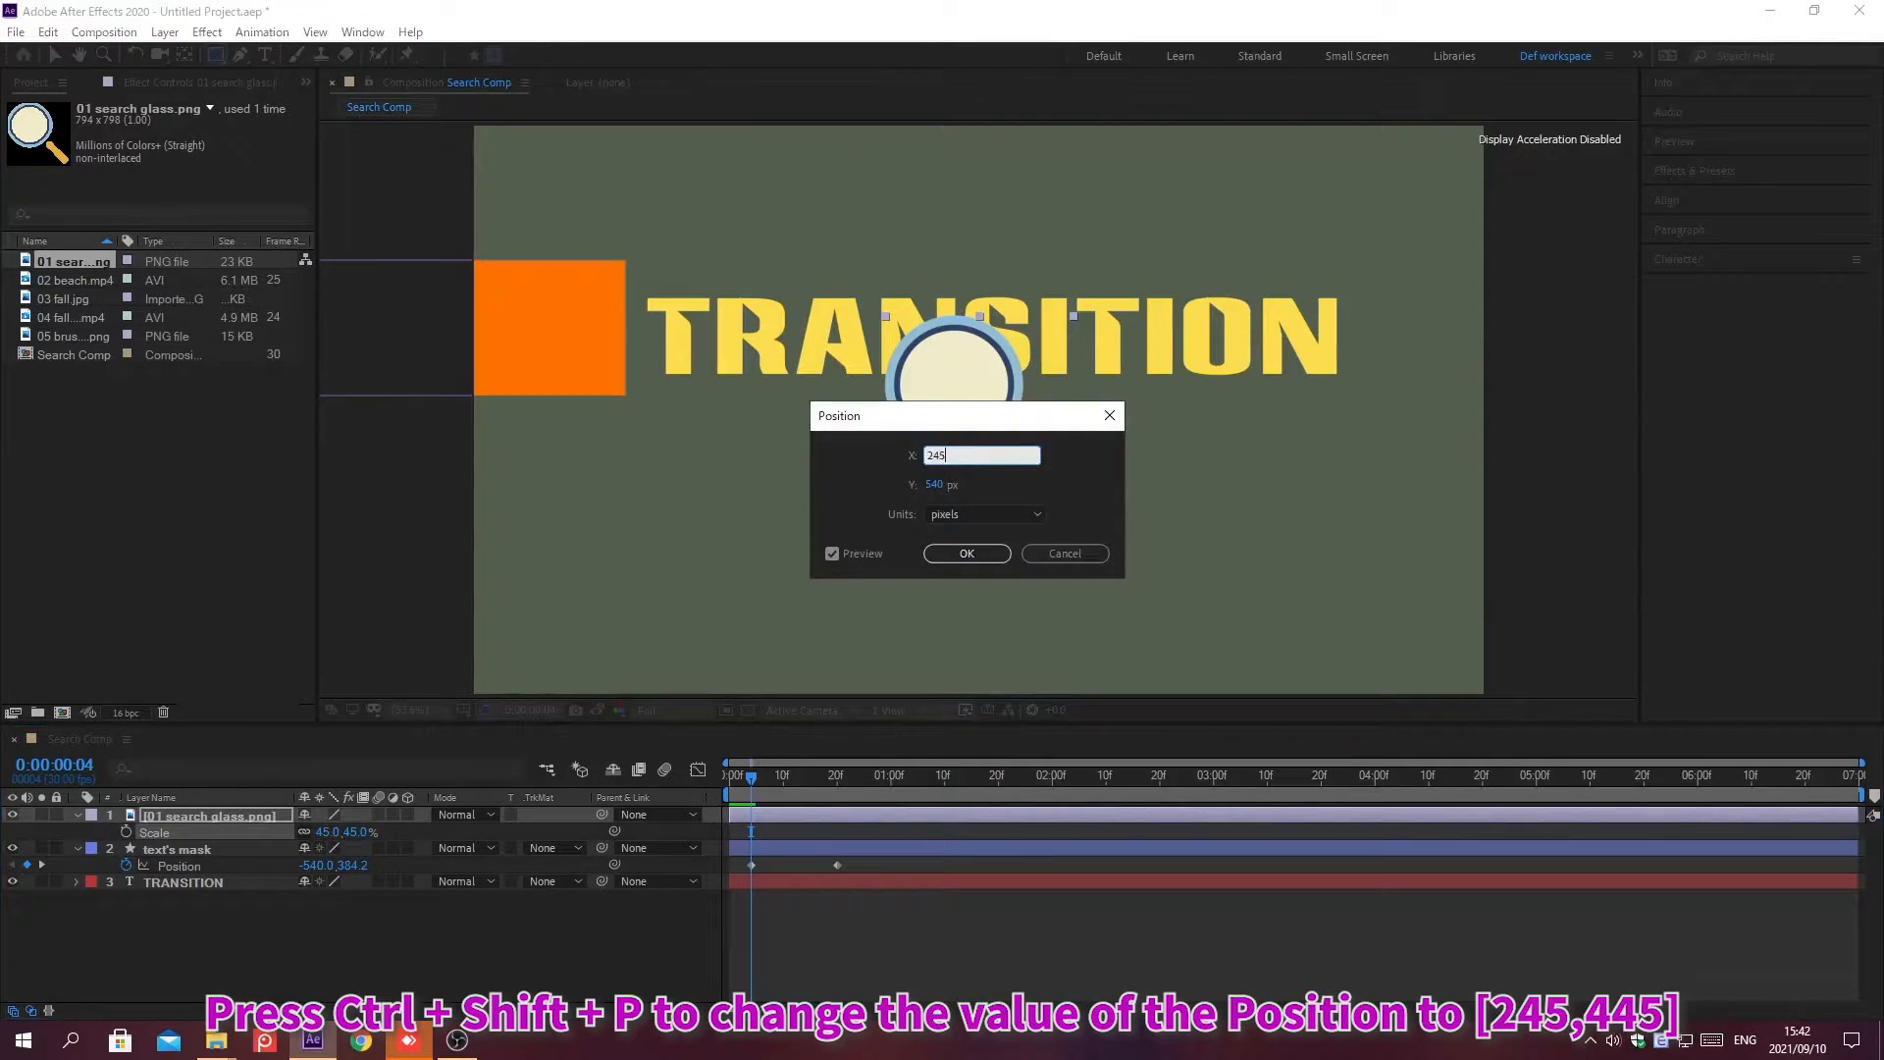
key(Tab)
key(Return)
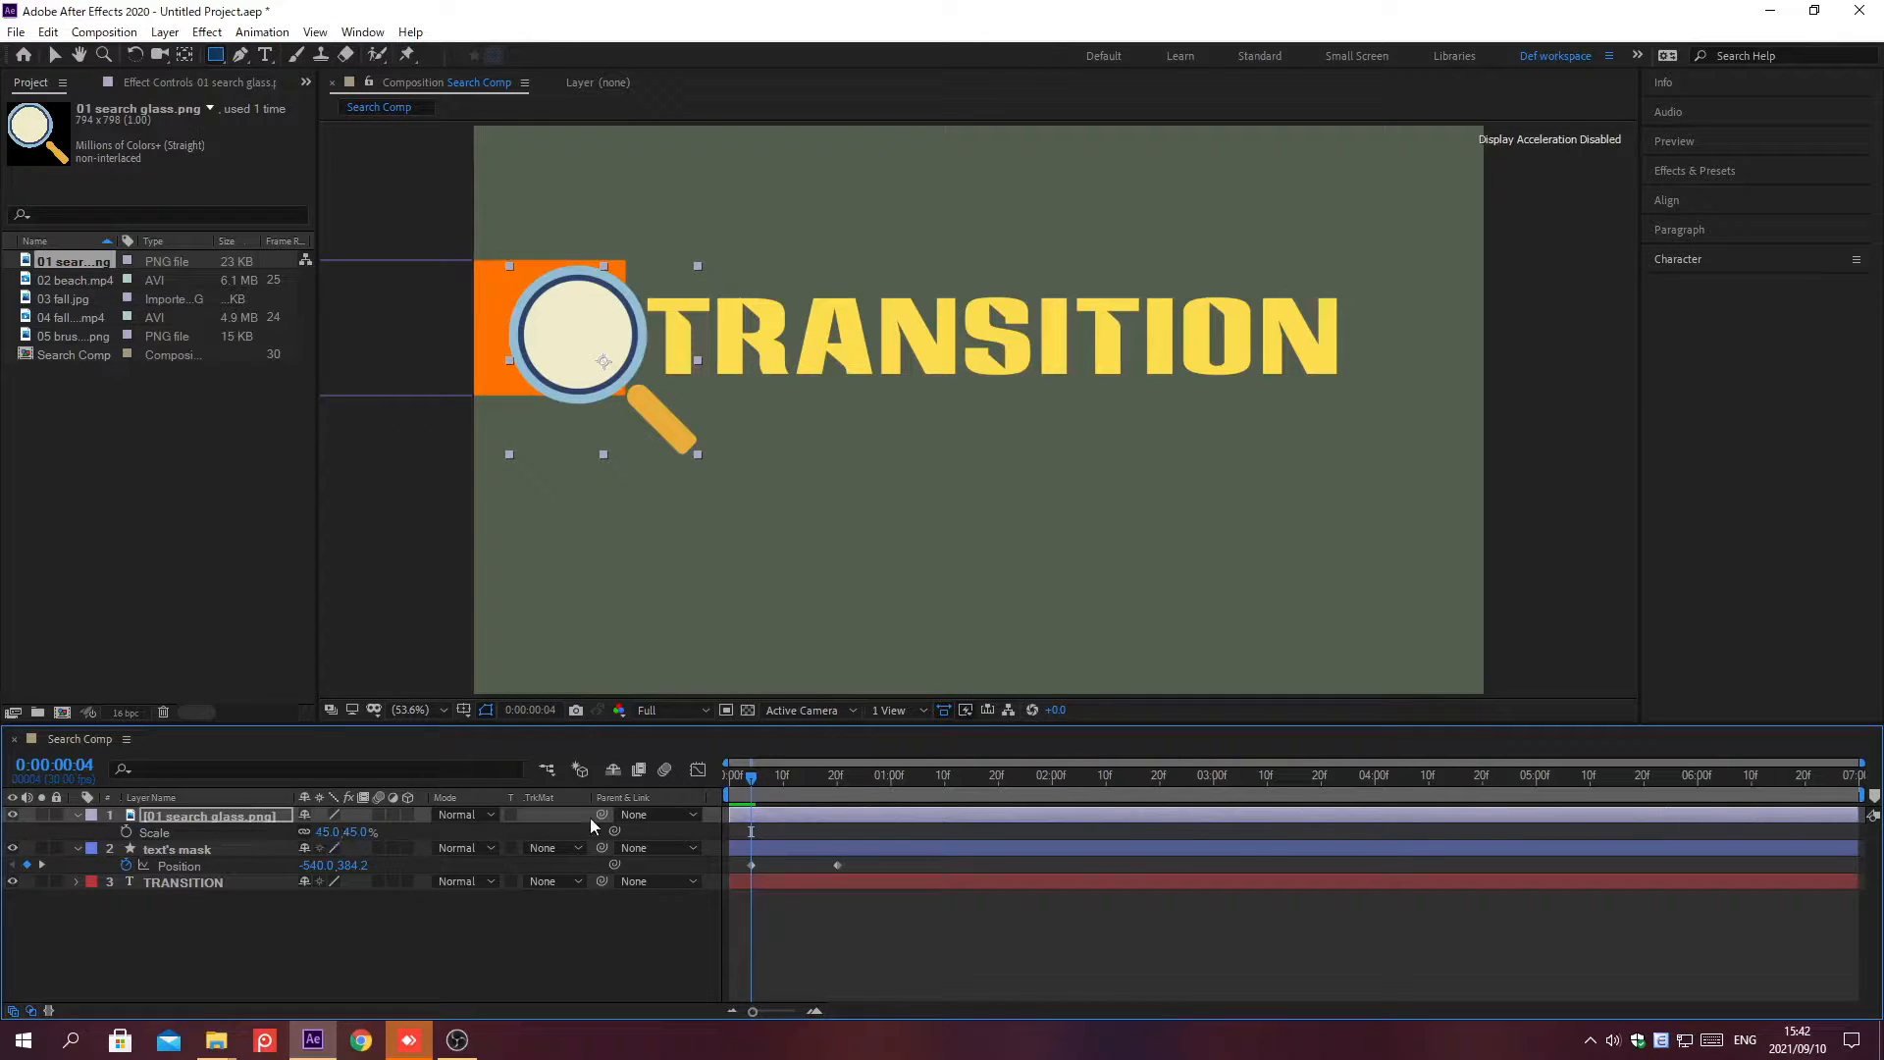
click(652, 815)
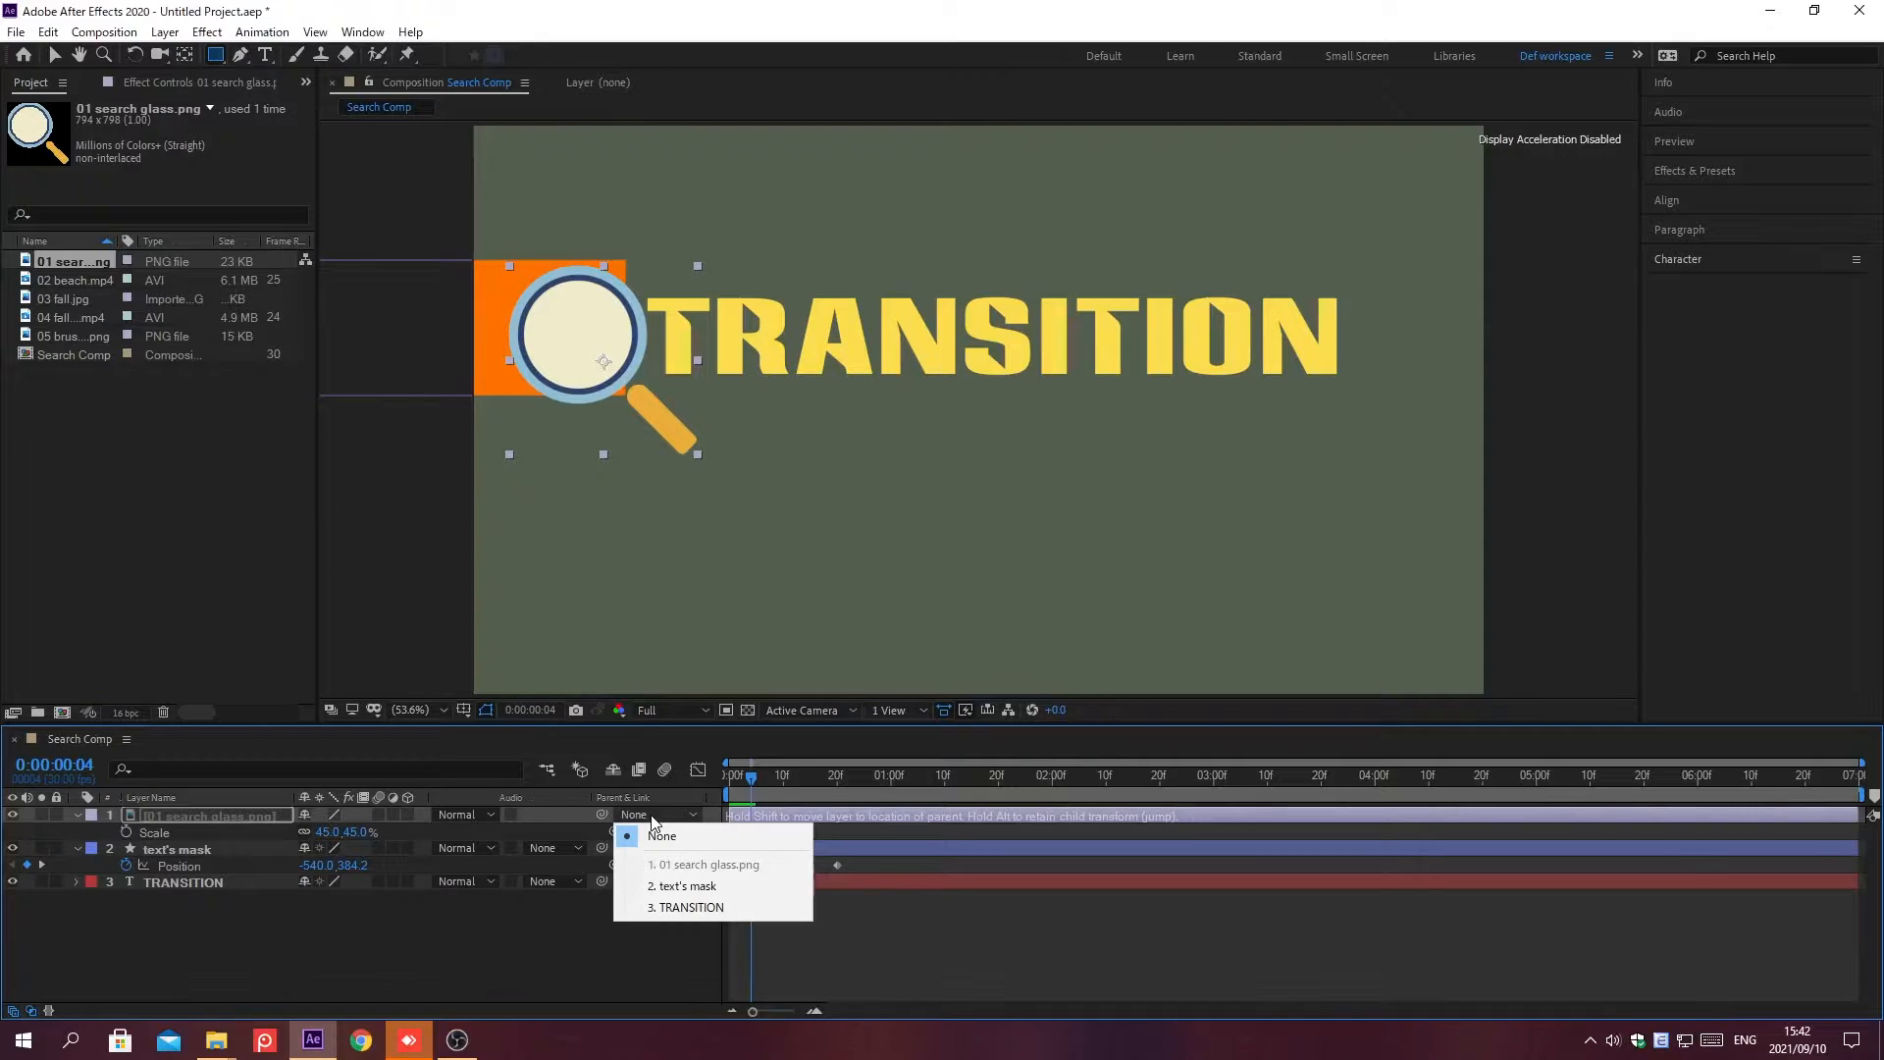
click(687, 886)
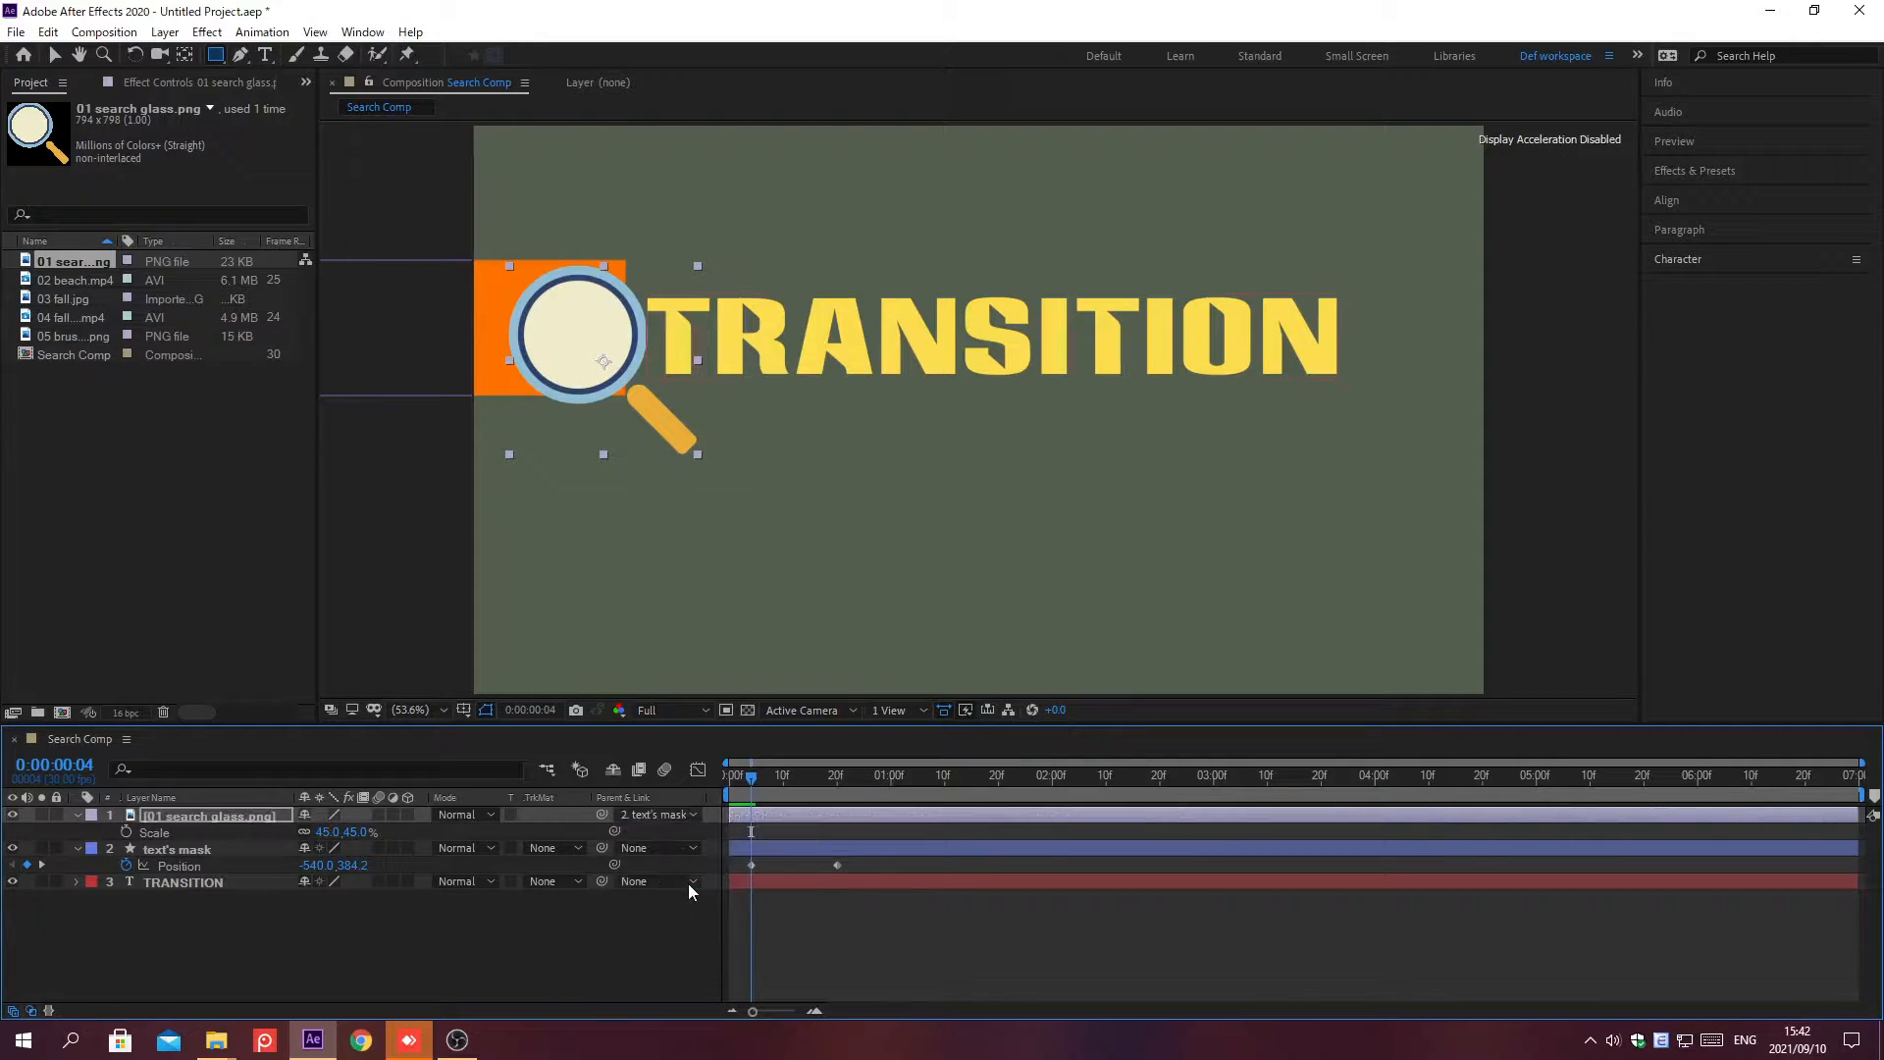
Set the TRANSITION layer's track matte to Alpha Matte "text's mask" and collapse the open layer properties
click(555, 881)
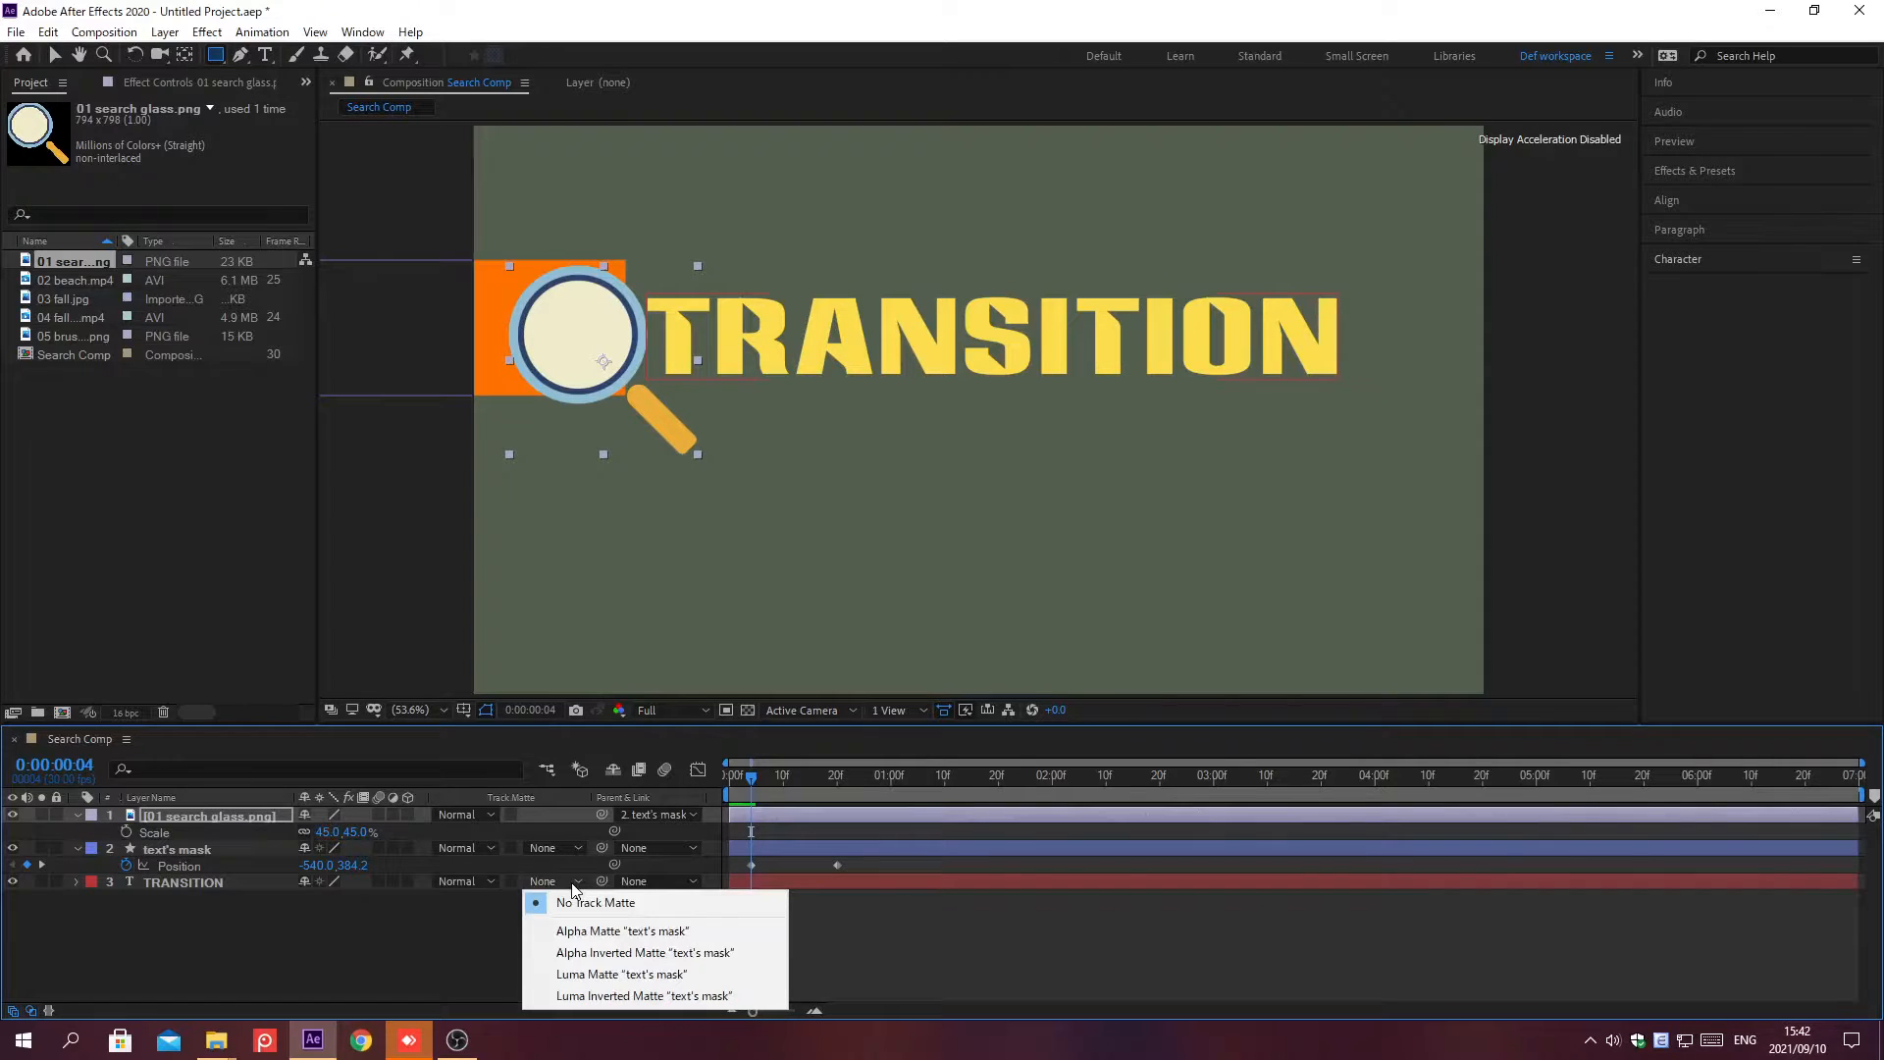
click(587, 930)
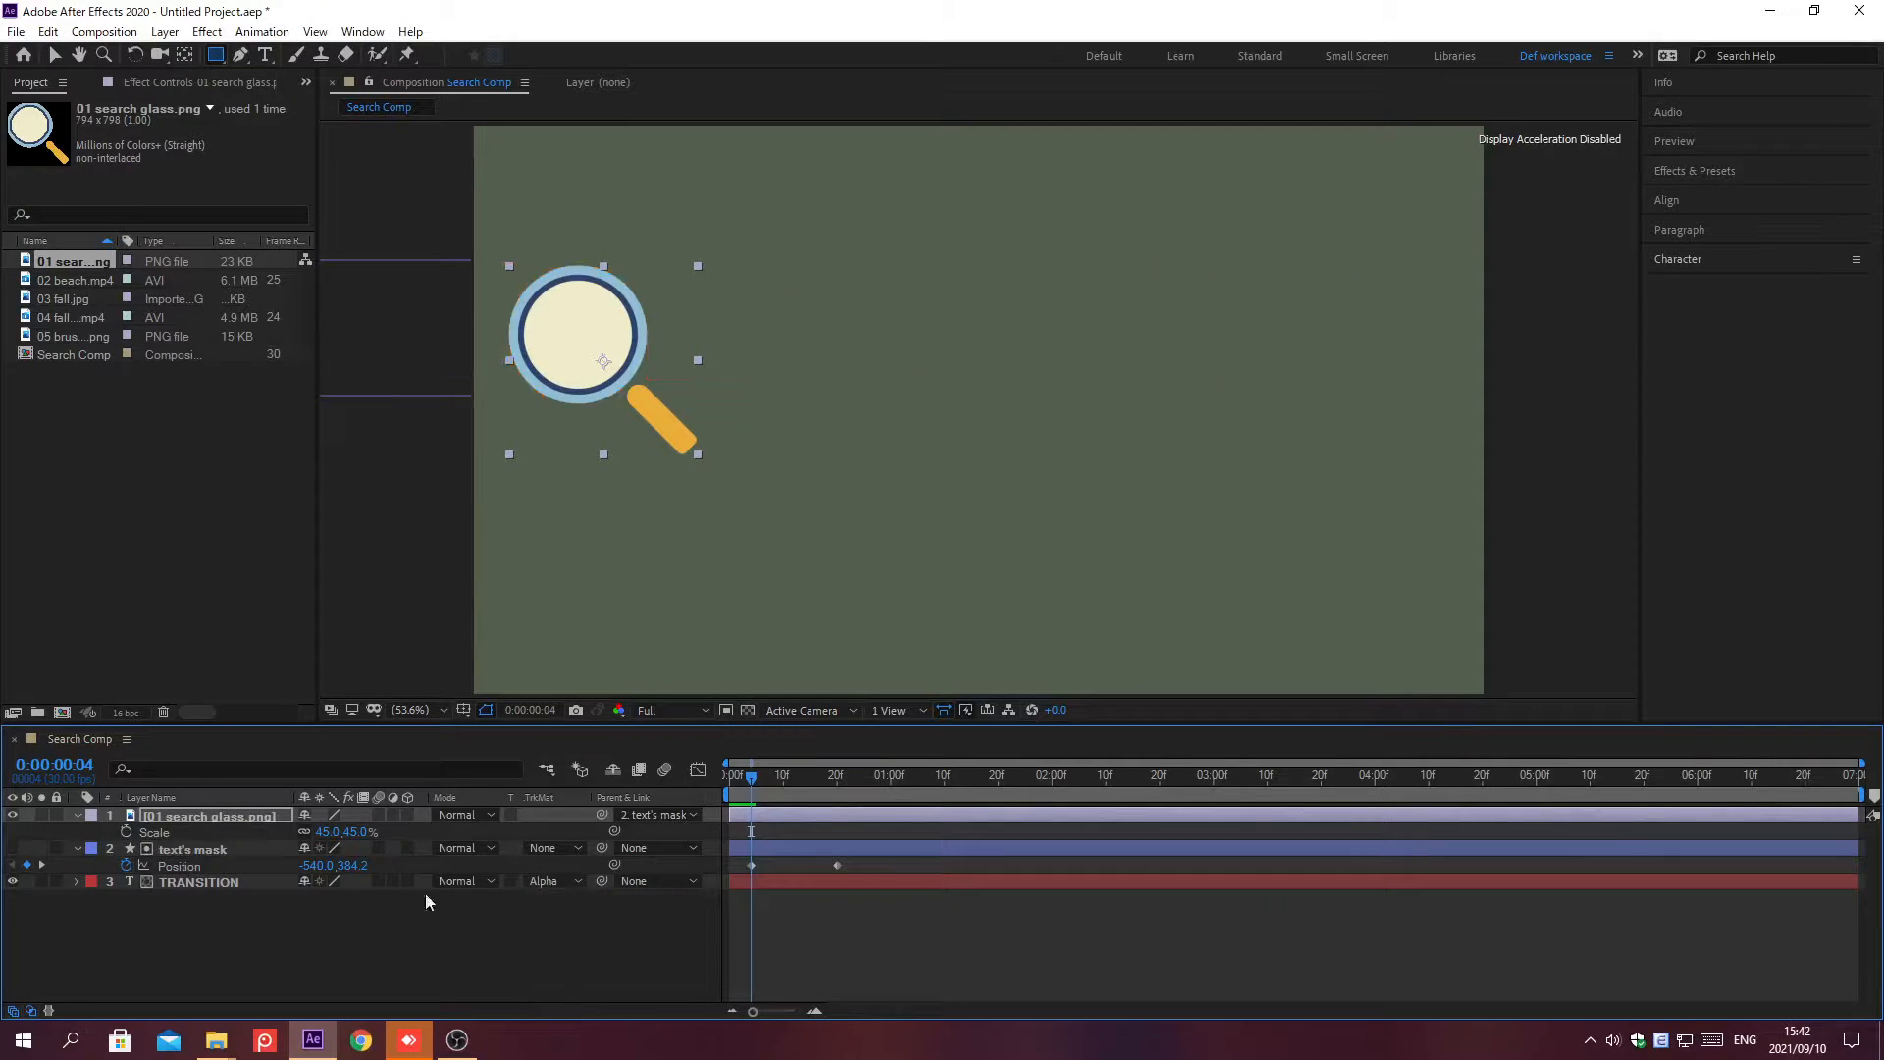
click(78, 814)
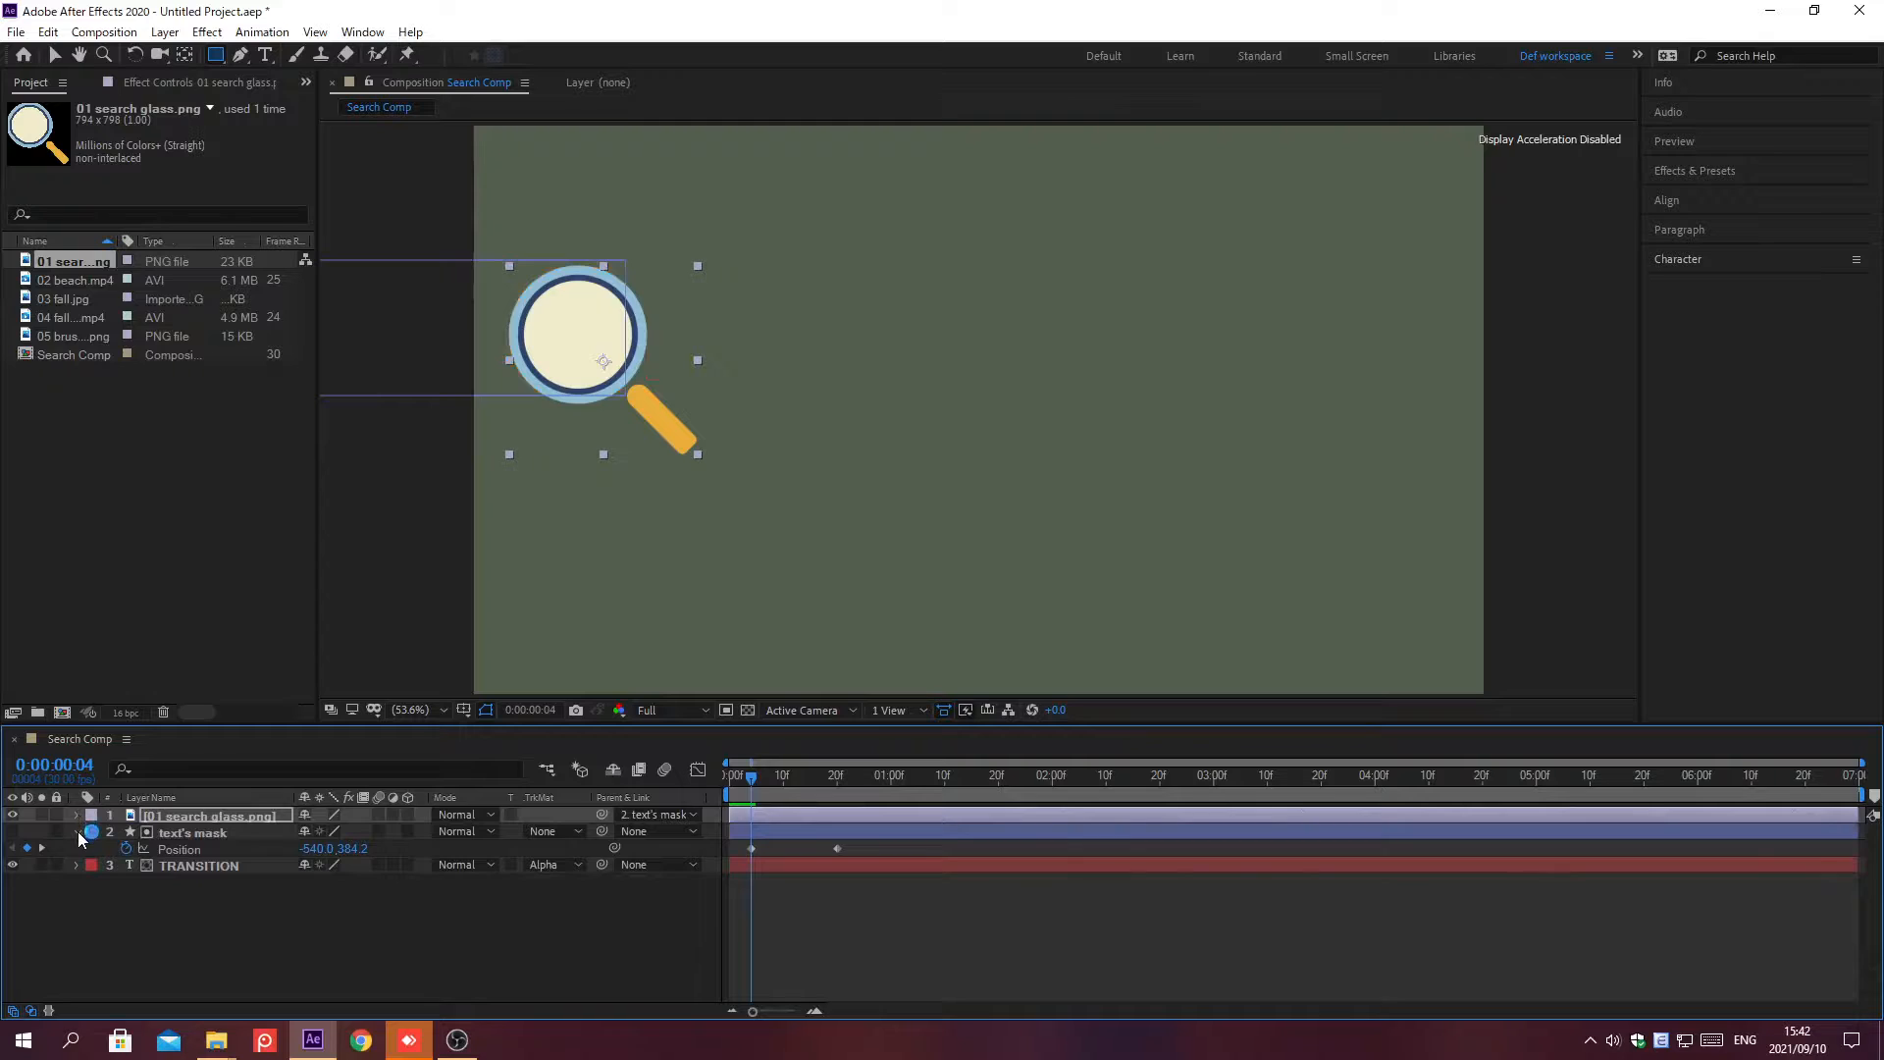
click(78, 832)
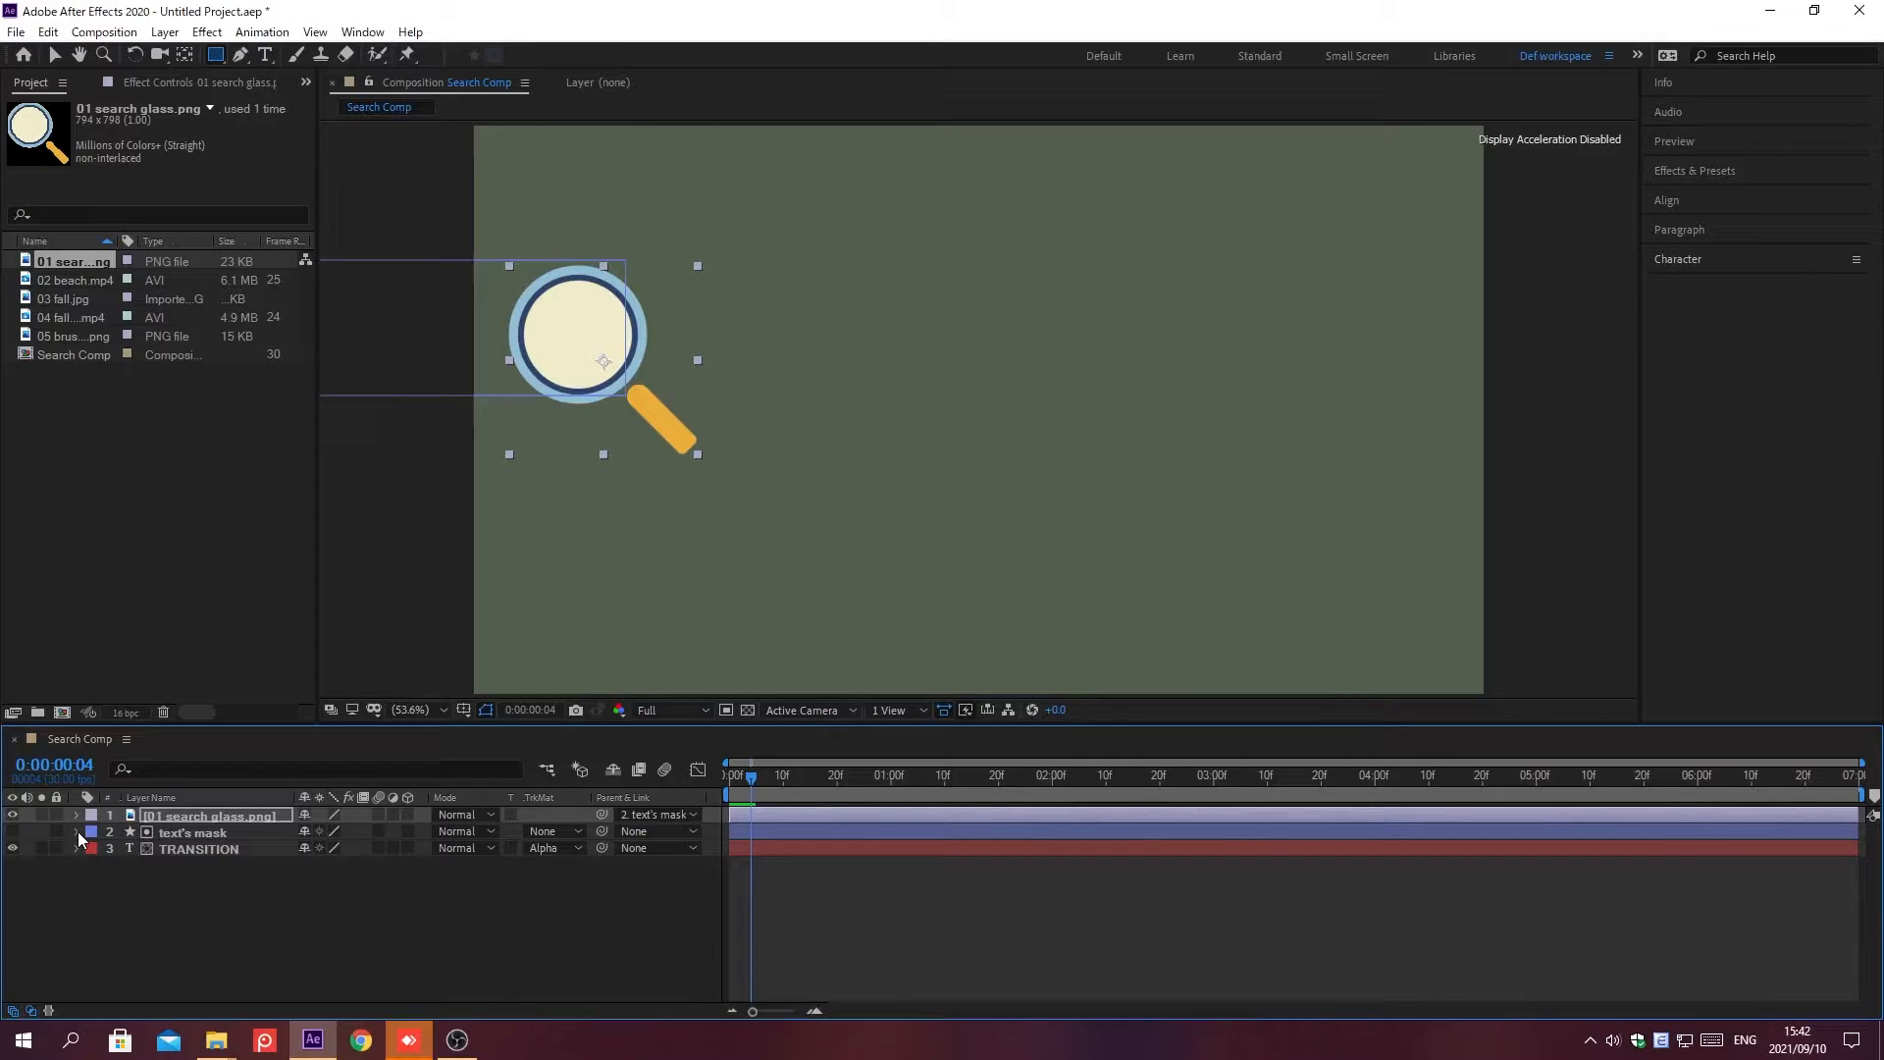
Create a new text layer in the composition reading "By Track Matte"
key(ctrl+t)
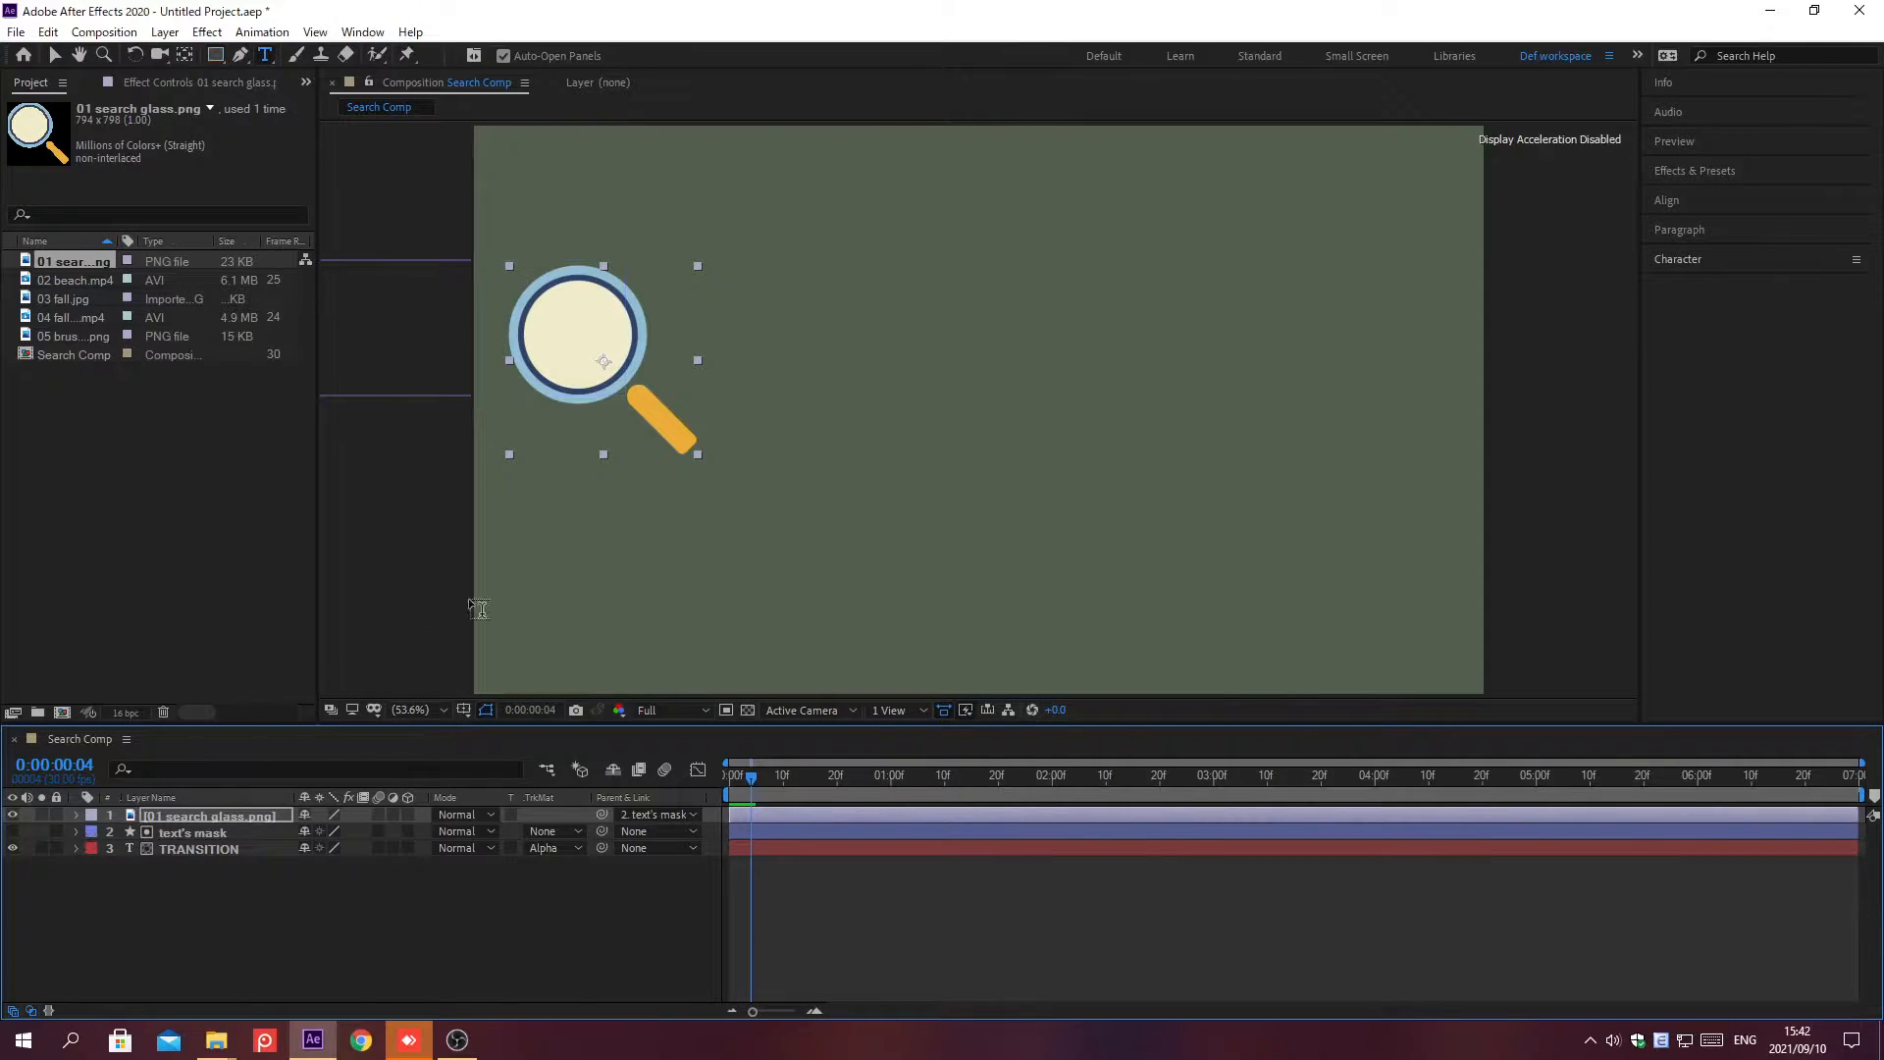
click(744, 449)
text(By)
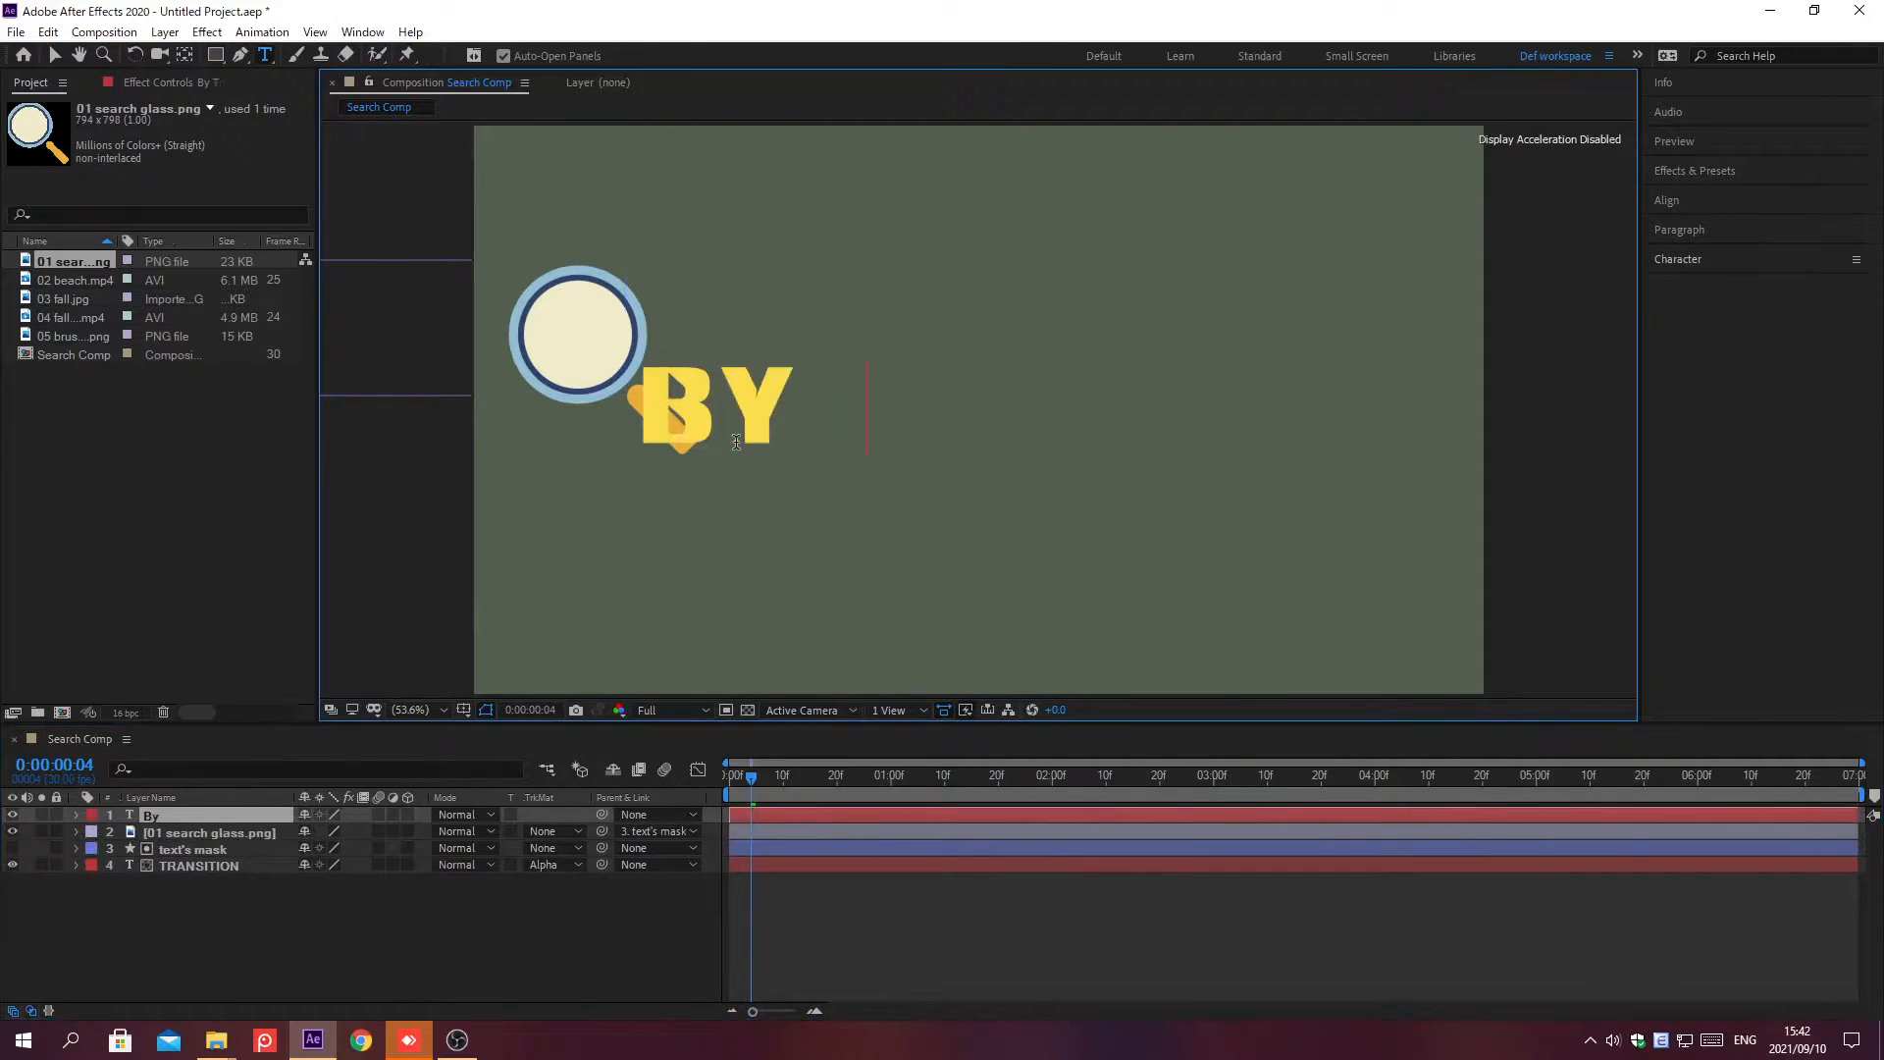
text( Track Matte)
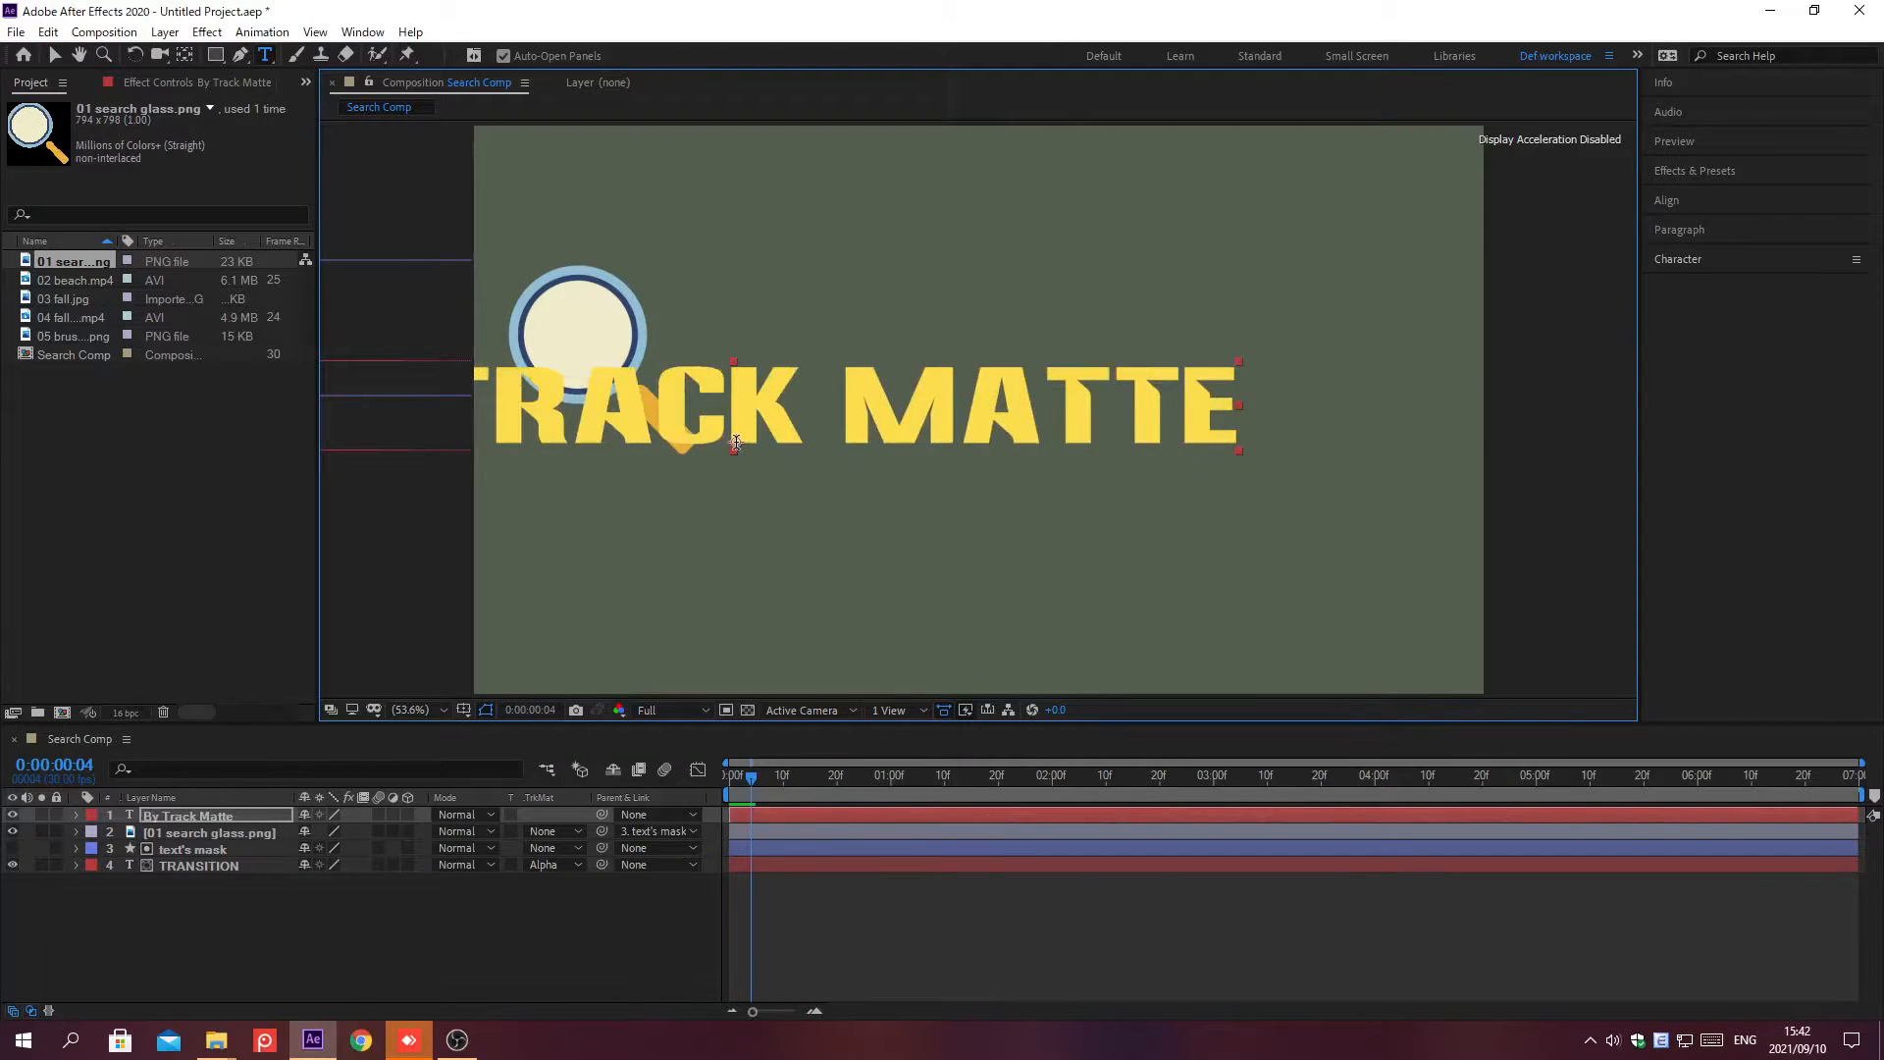
Set the By Track Matte text's font to Castellar and its size to 110 px
click(1677, 259)
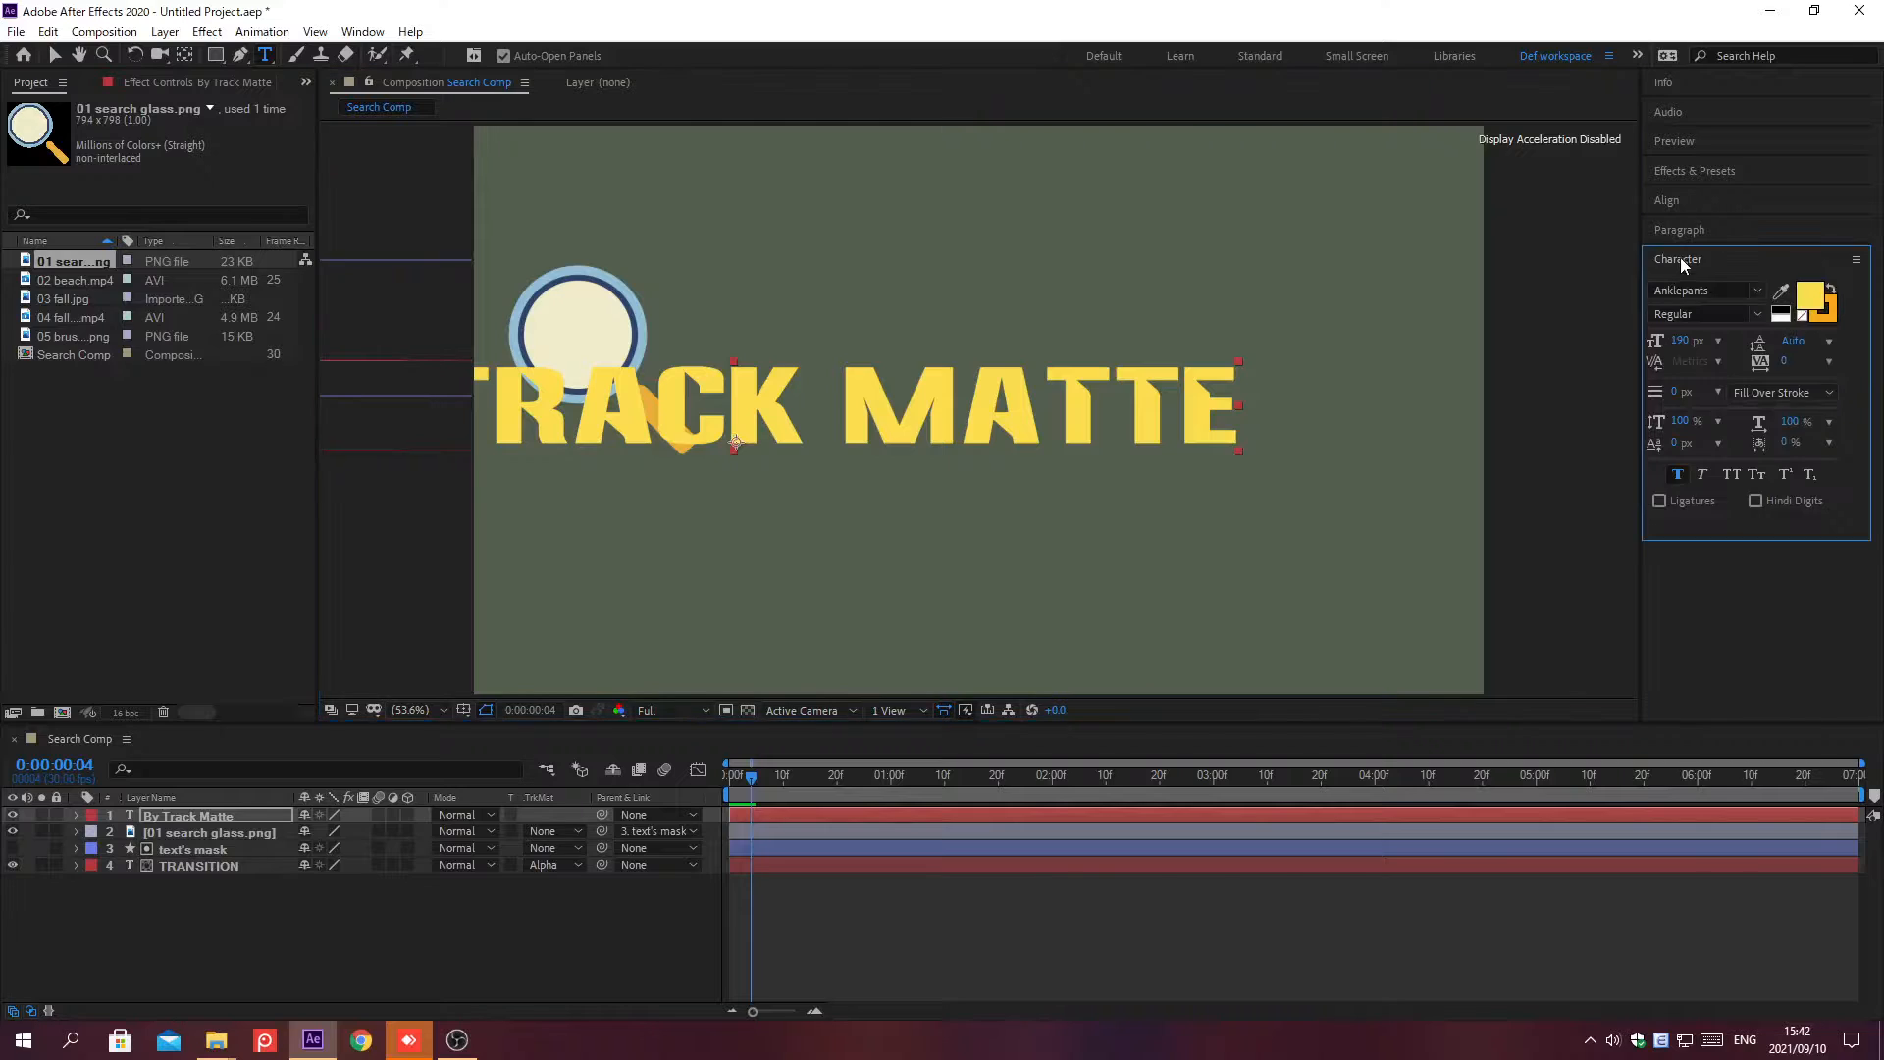
click(1751, 290)
text(Castellar)
key(Return)
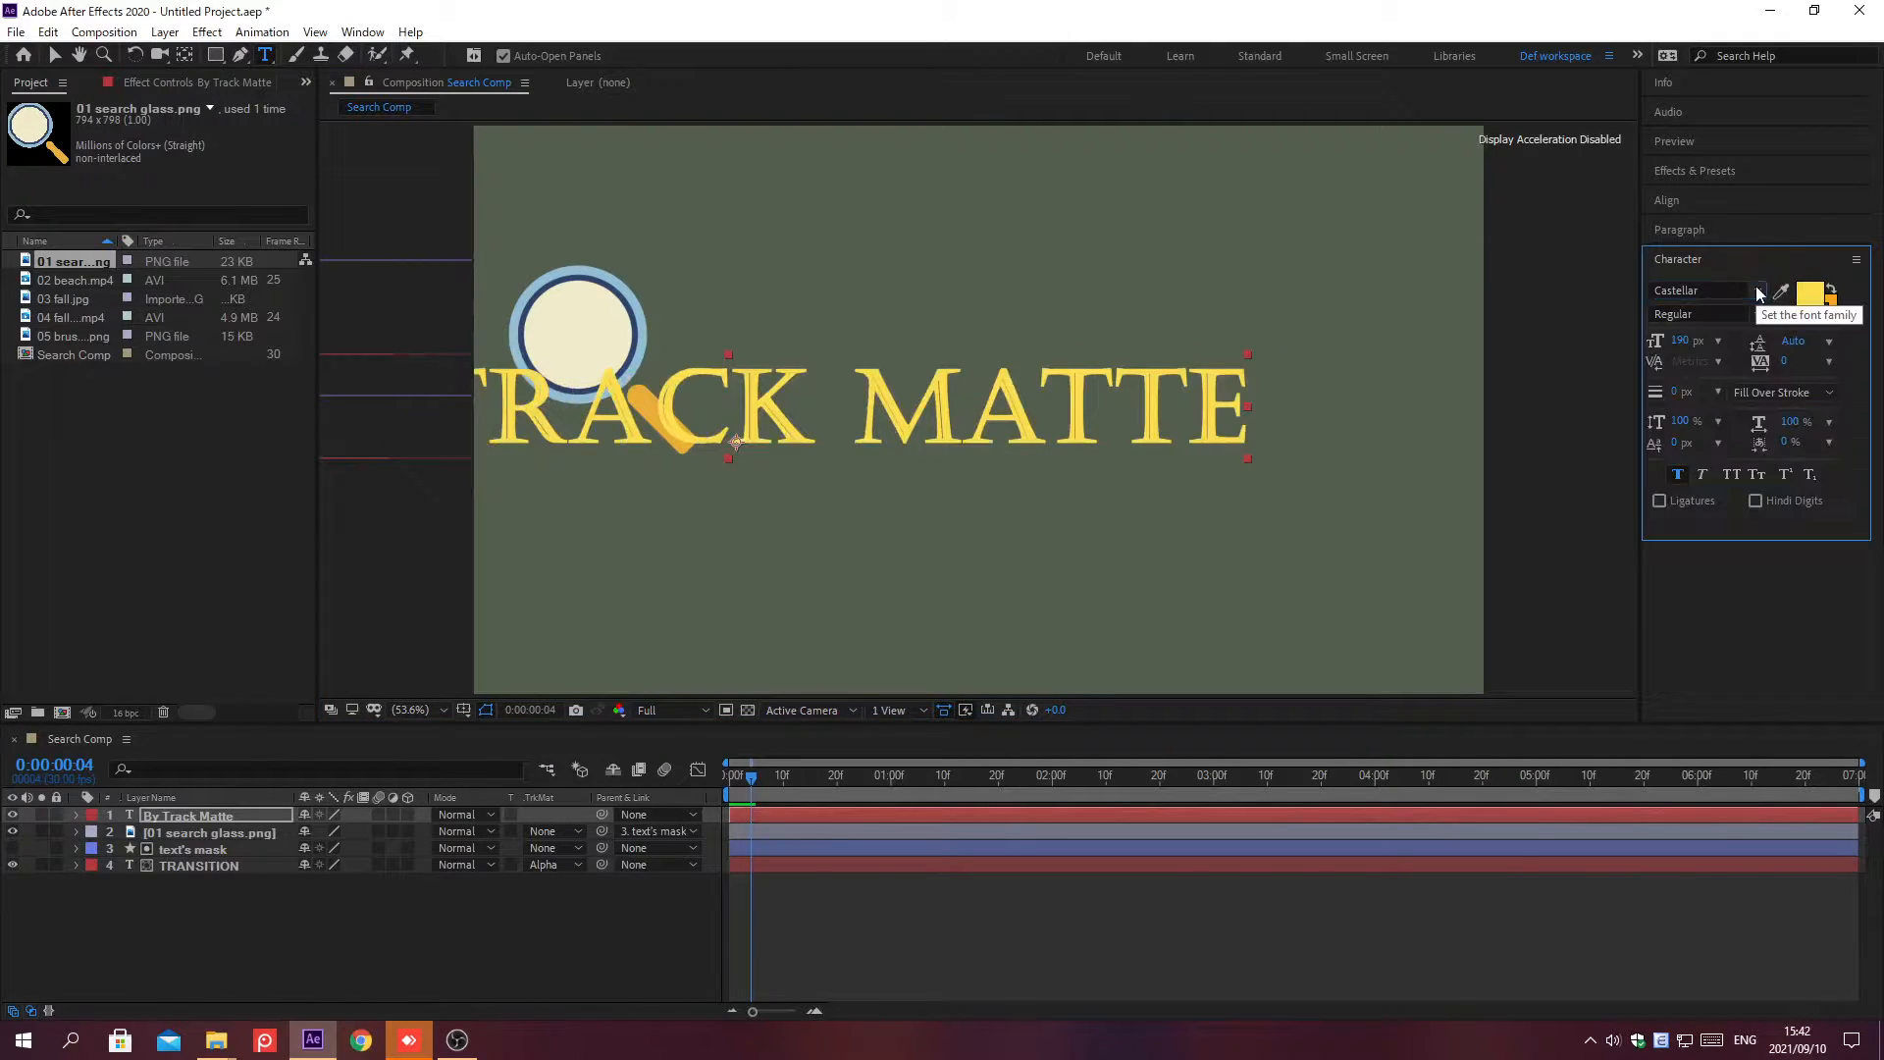
click(1681, 339)
text(110)
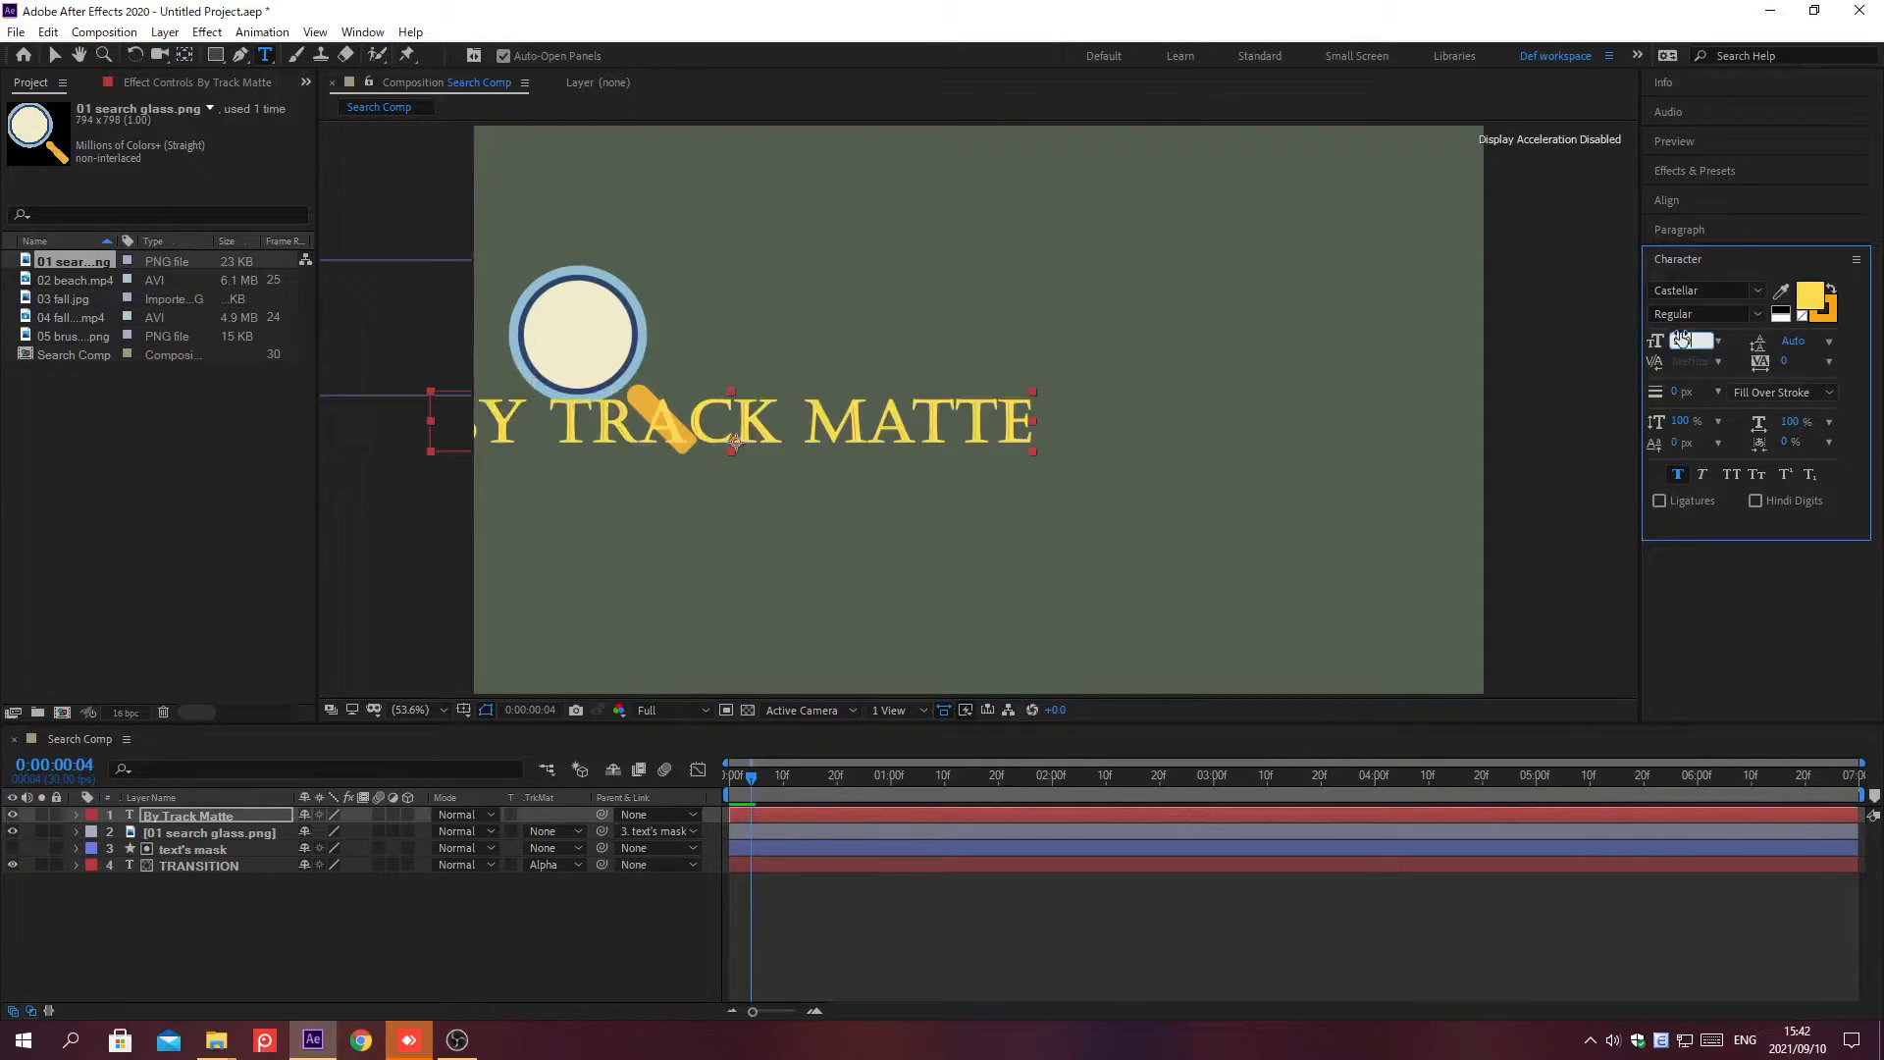
key(Return)
Set the By Track Matte text's fill color to FDDE4E and its stroke color to CAC9C8
click(1812, 300)
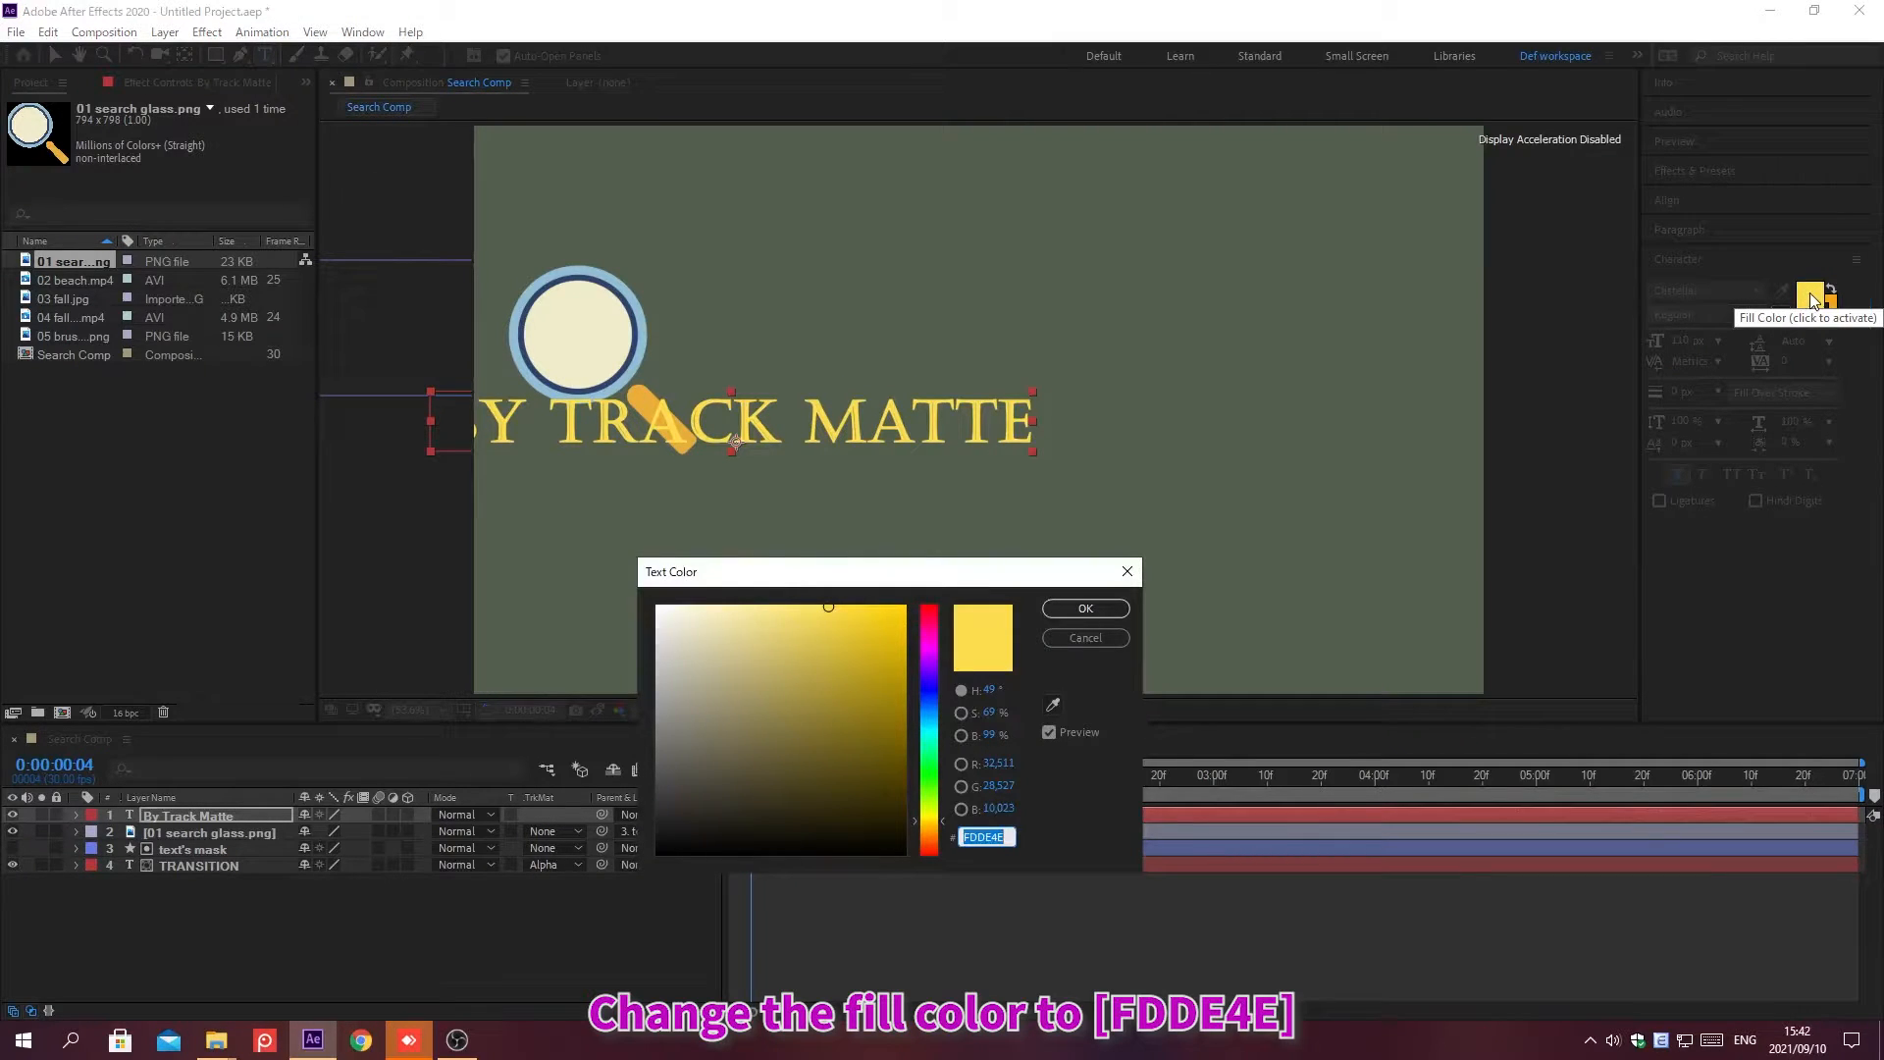
text(FDDE4E)
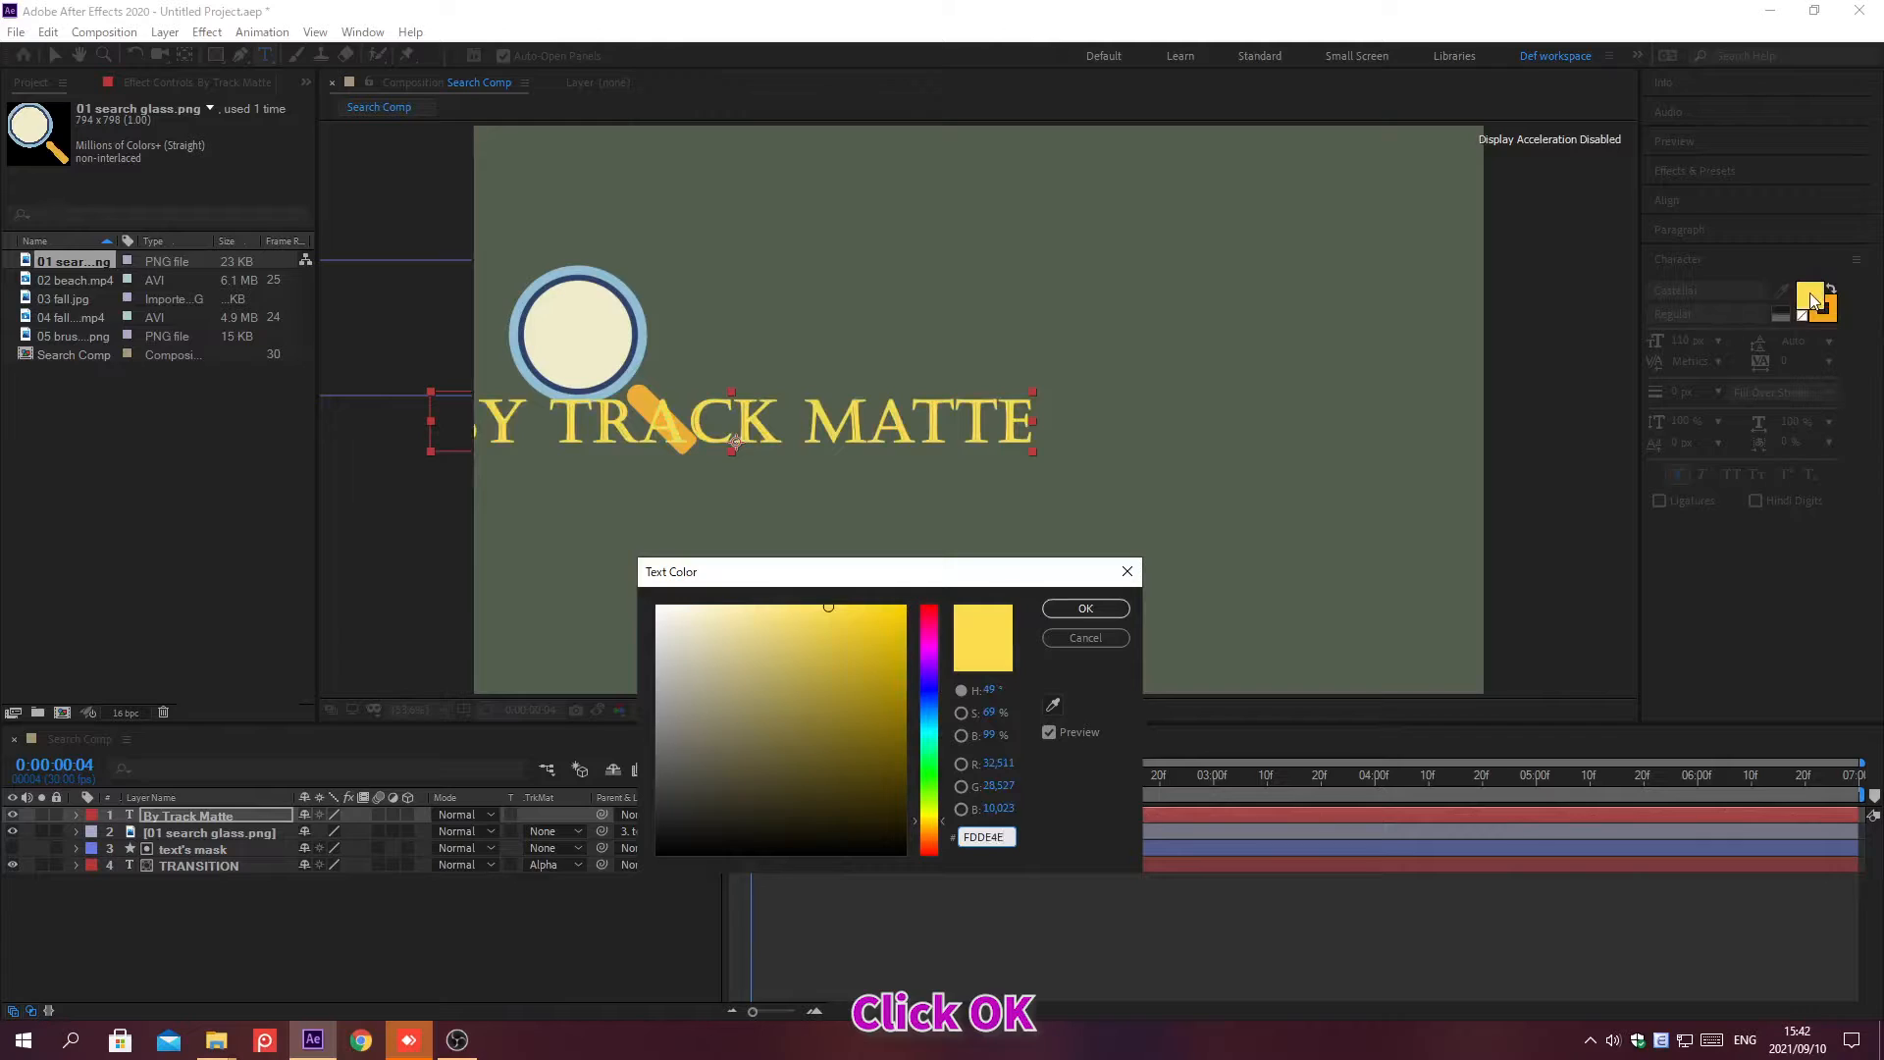
click(1085, 609)
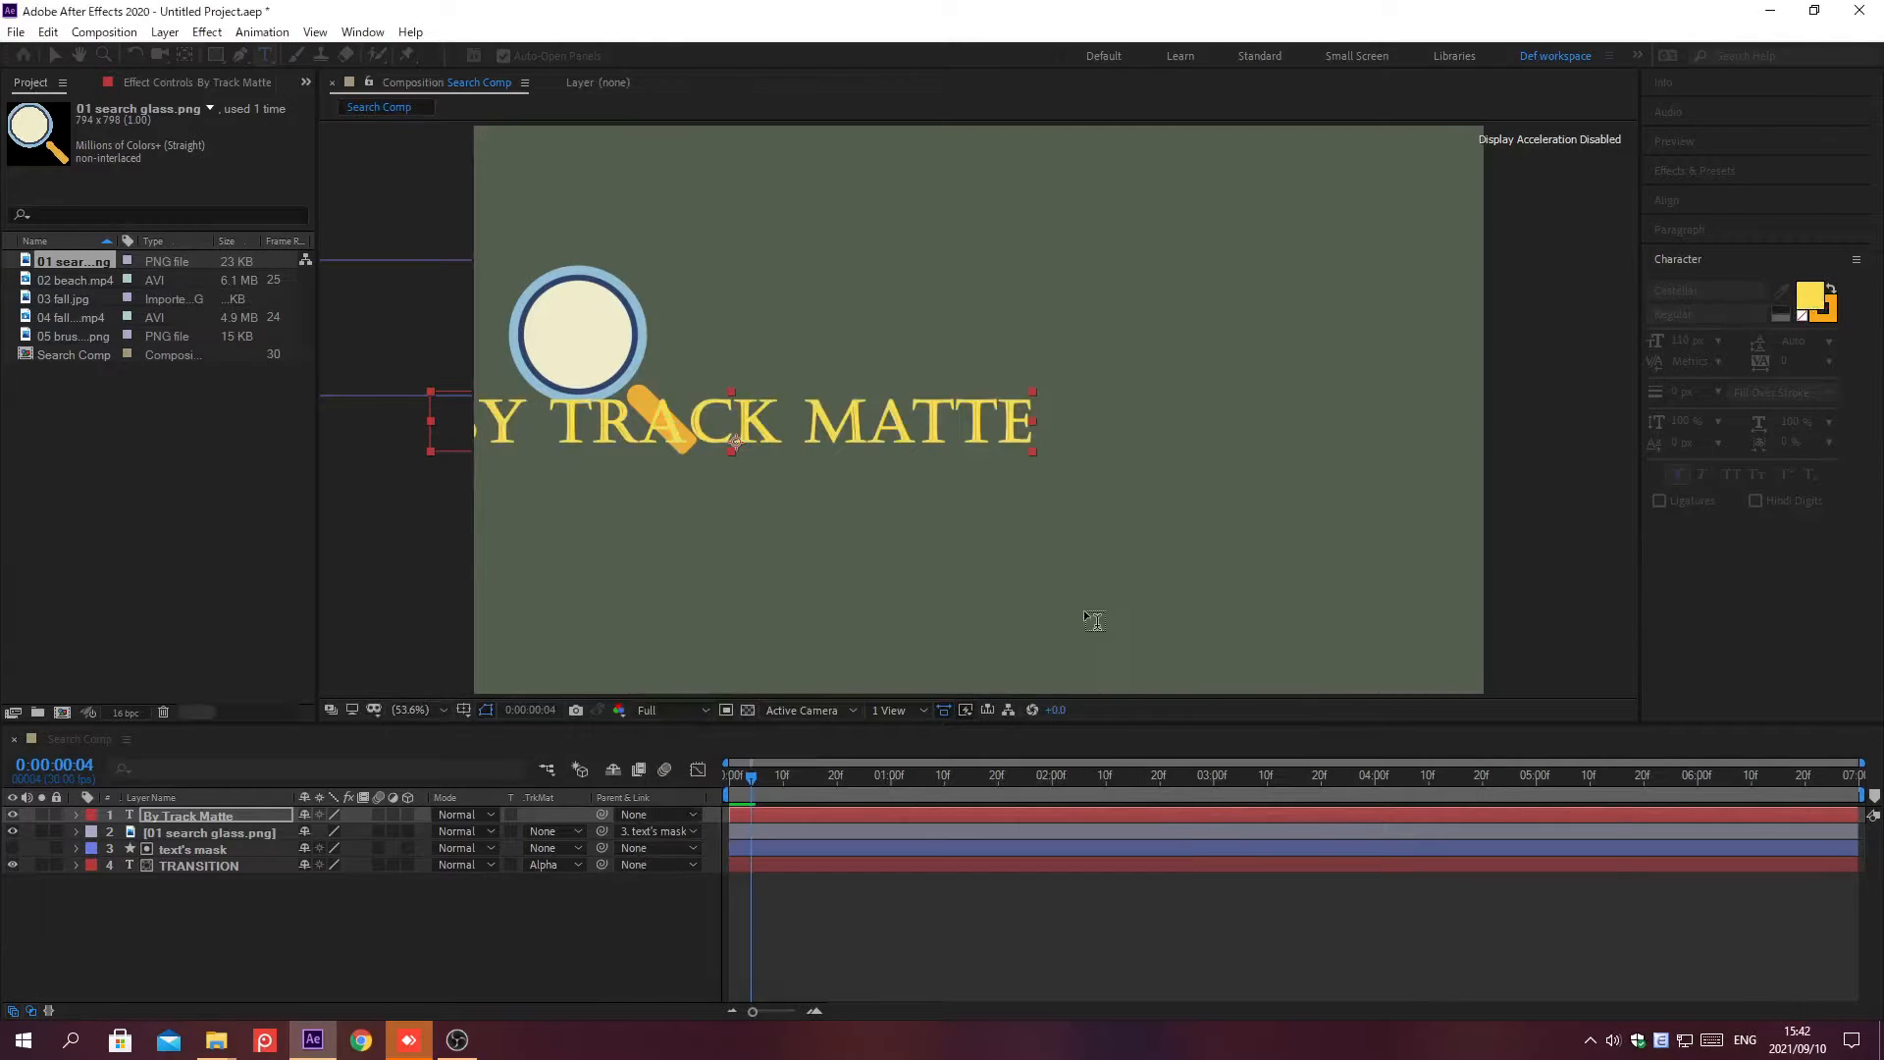
click(1825, 322)
click(1823, 316)
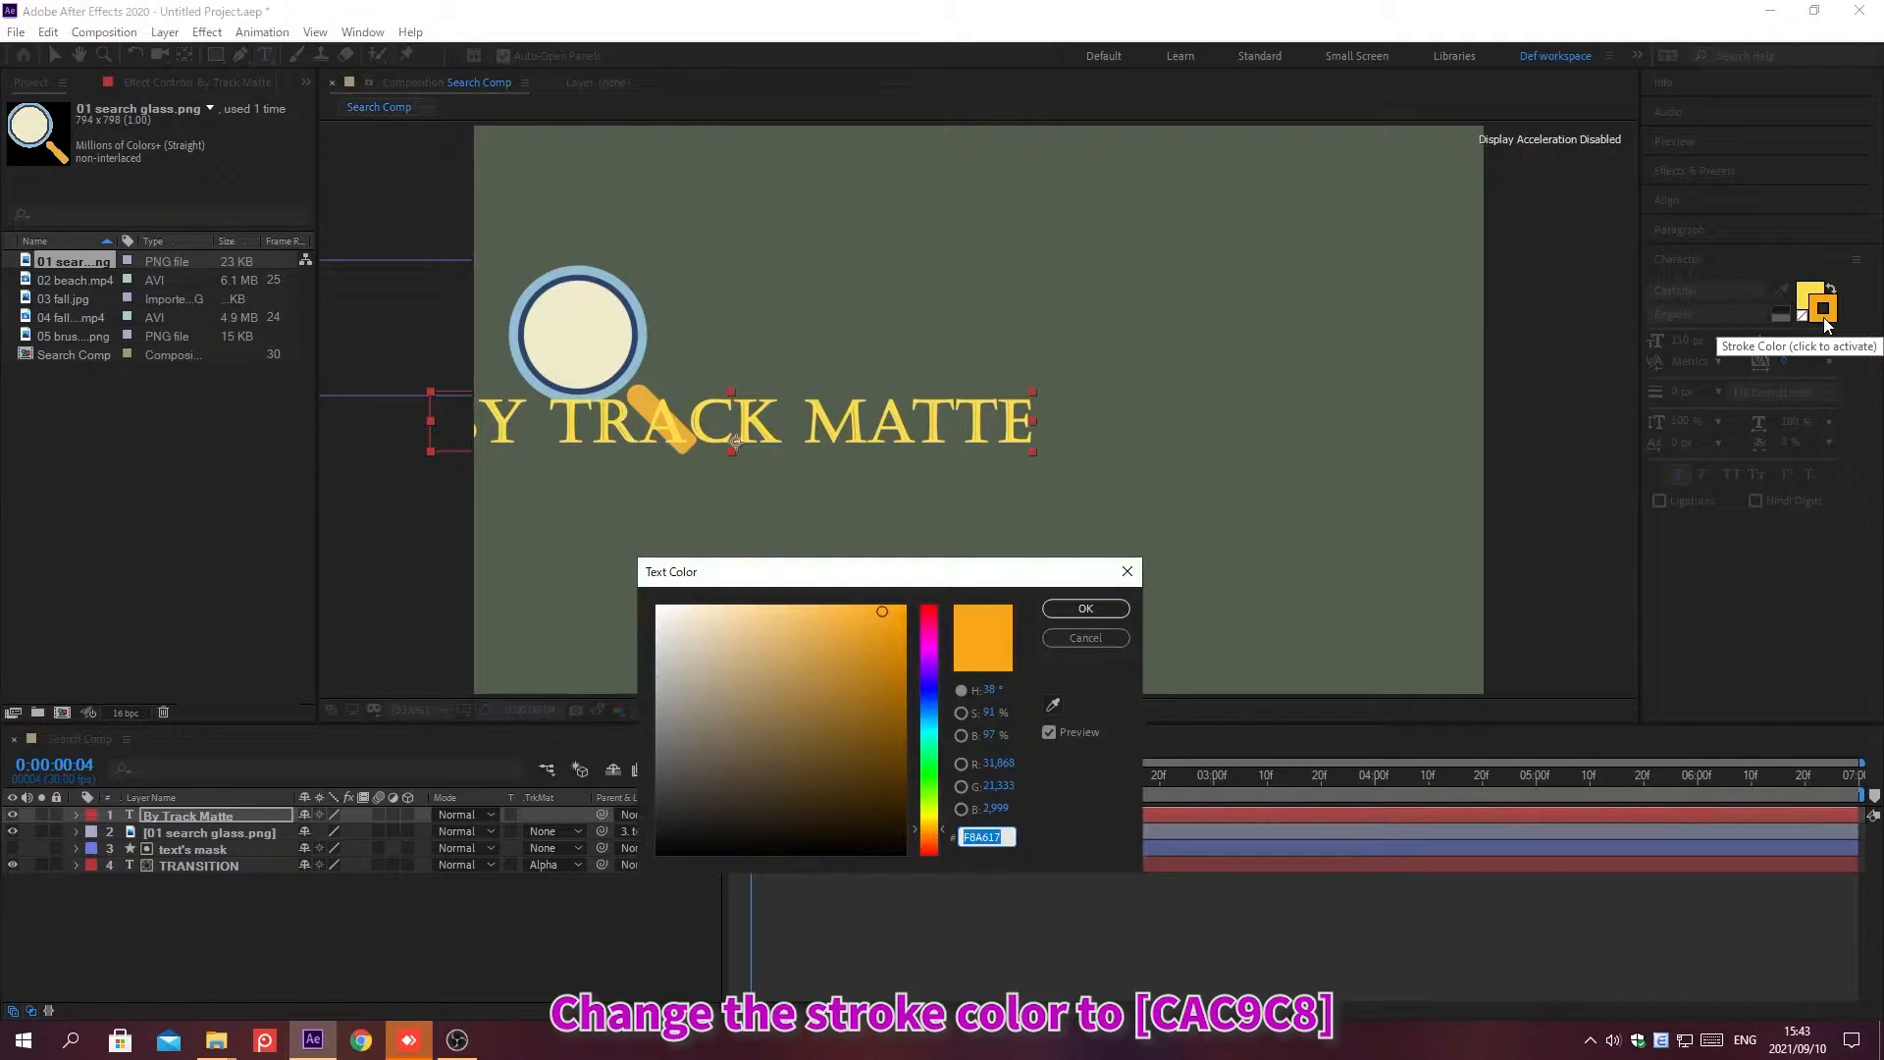
text(CAC9C8)
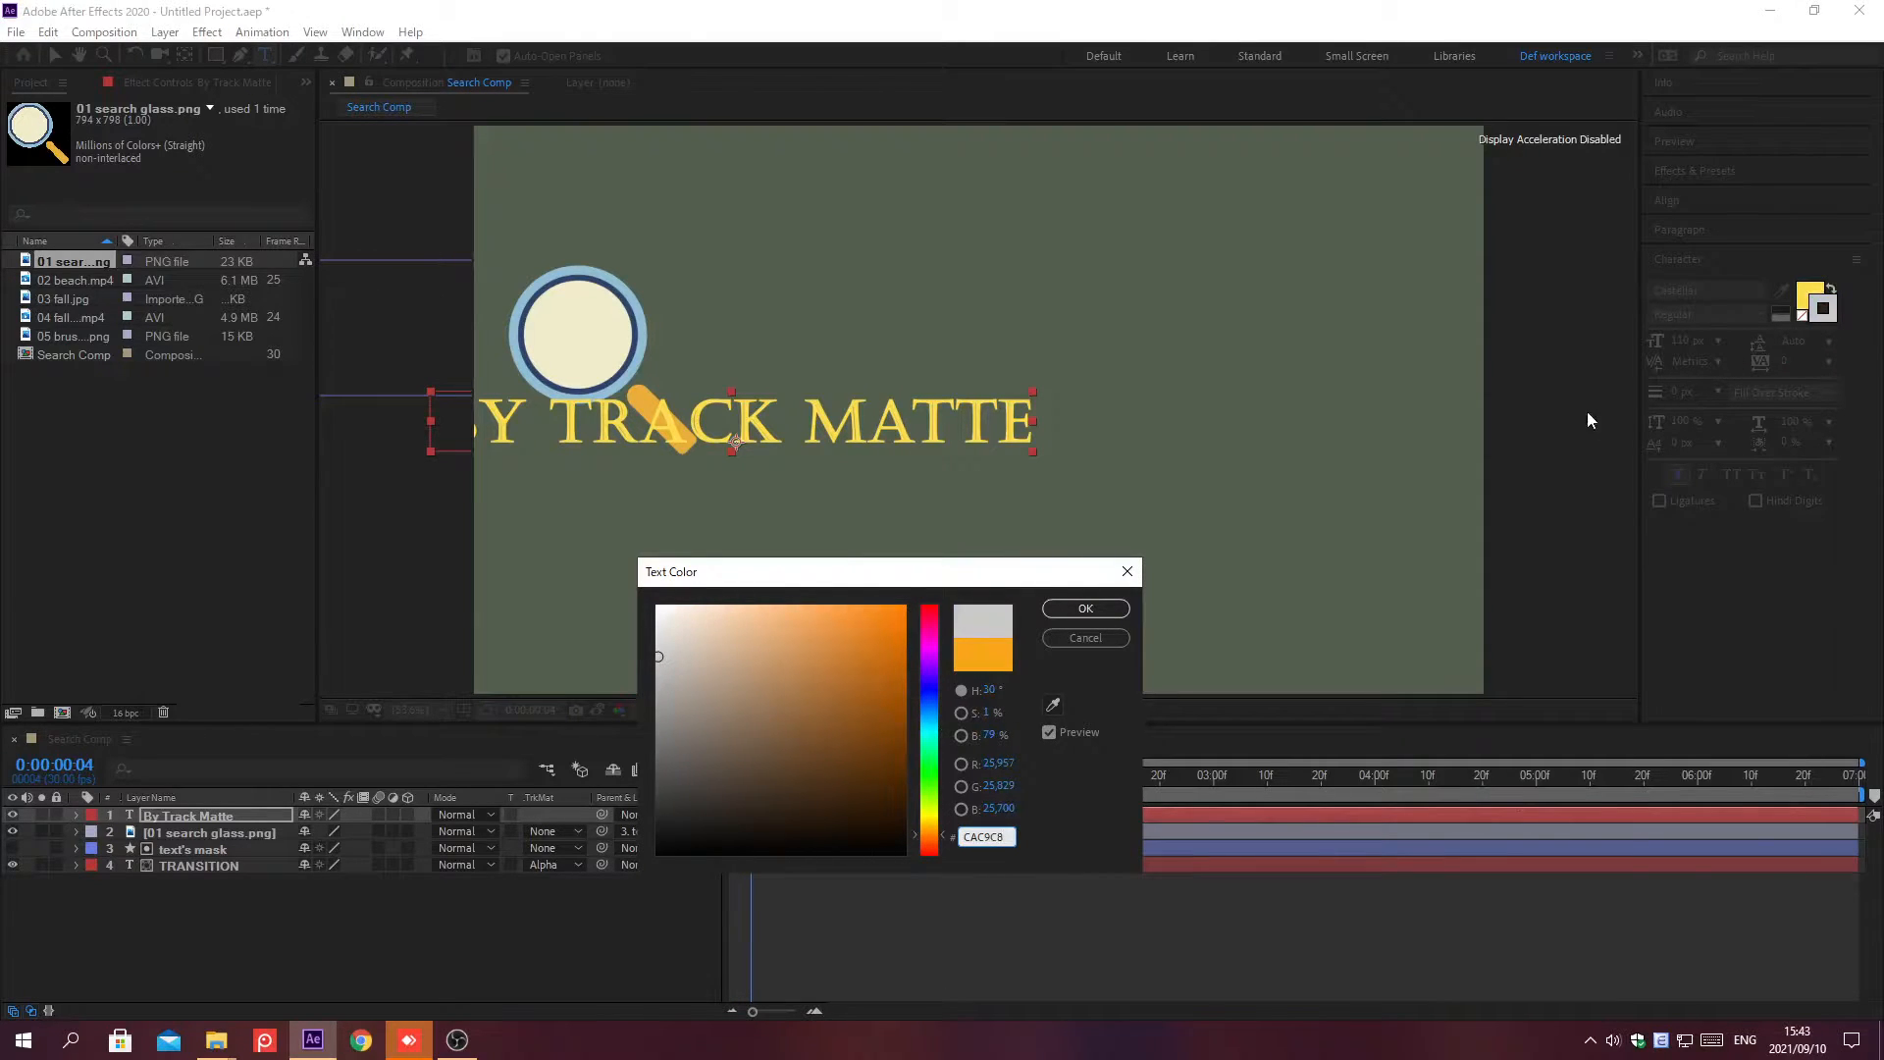
click(1085, 610)
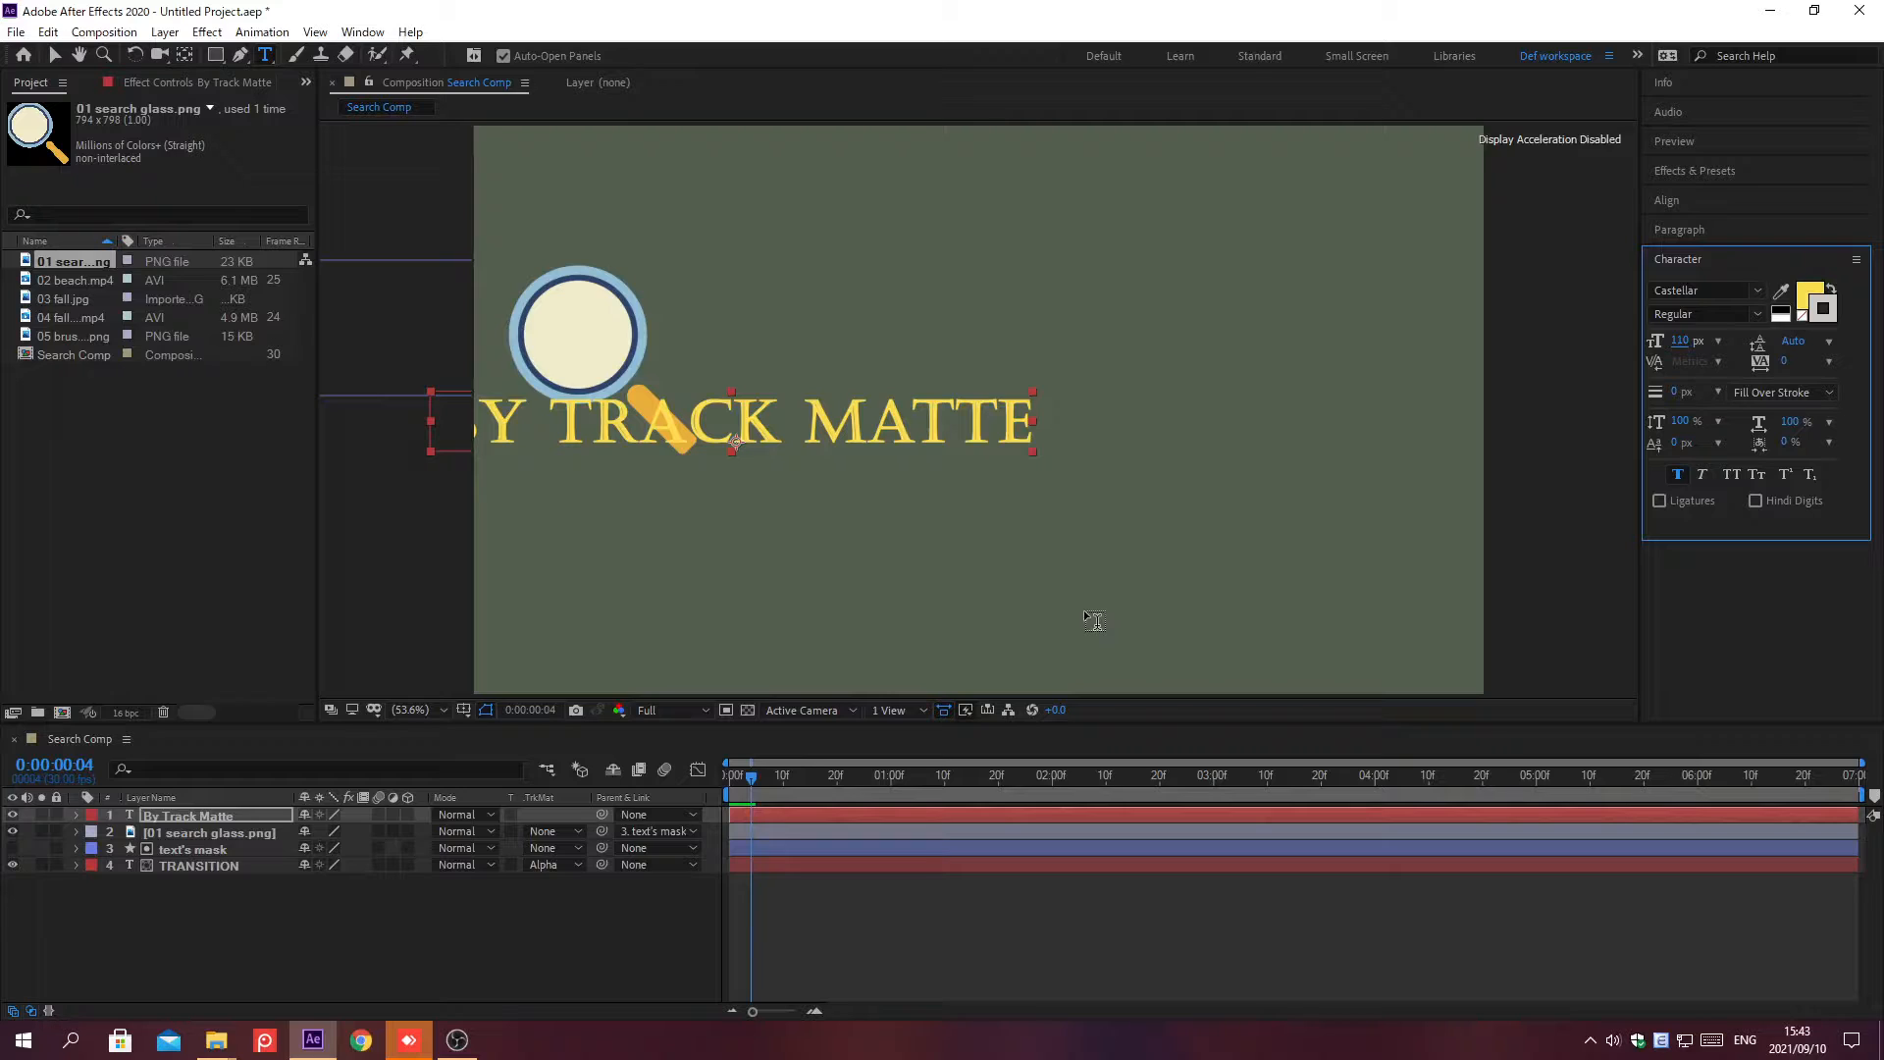
Set the By Track Matte text's stroke width to 3 px and center the layer's anchor point on the text
click(1674, 394)
text(3)
key(Return)
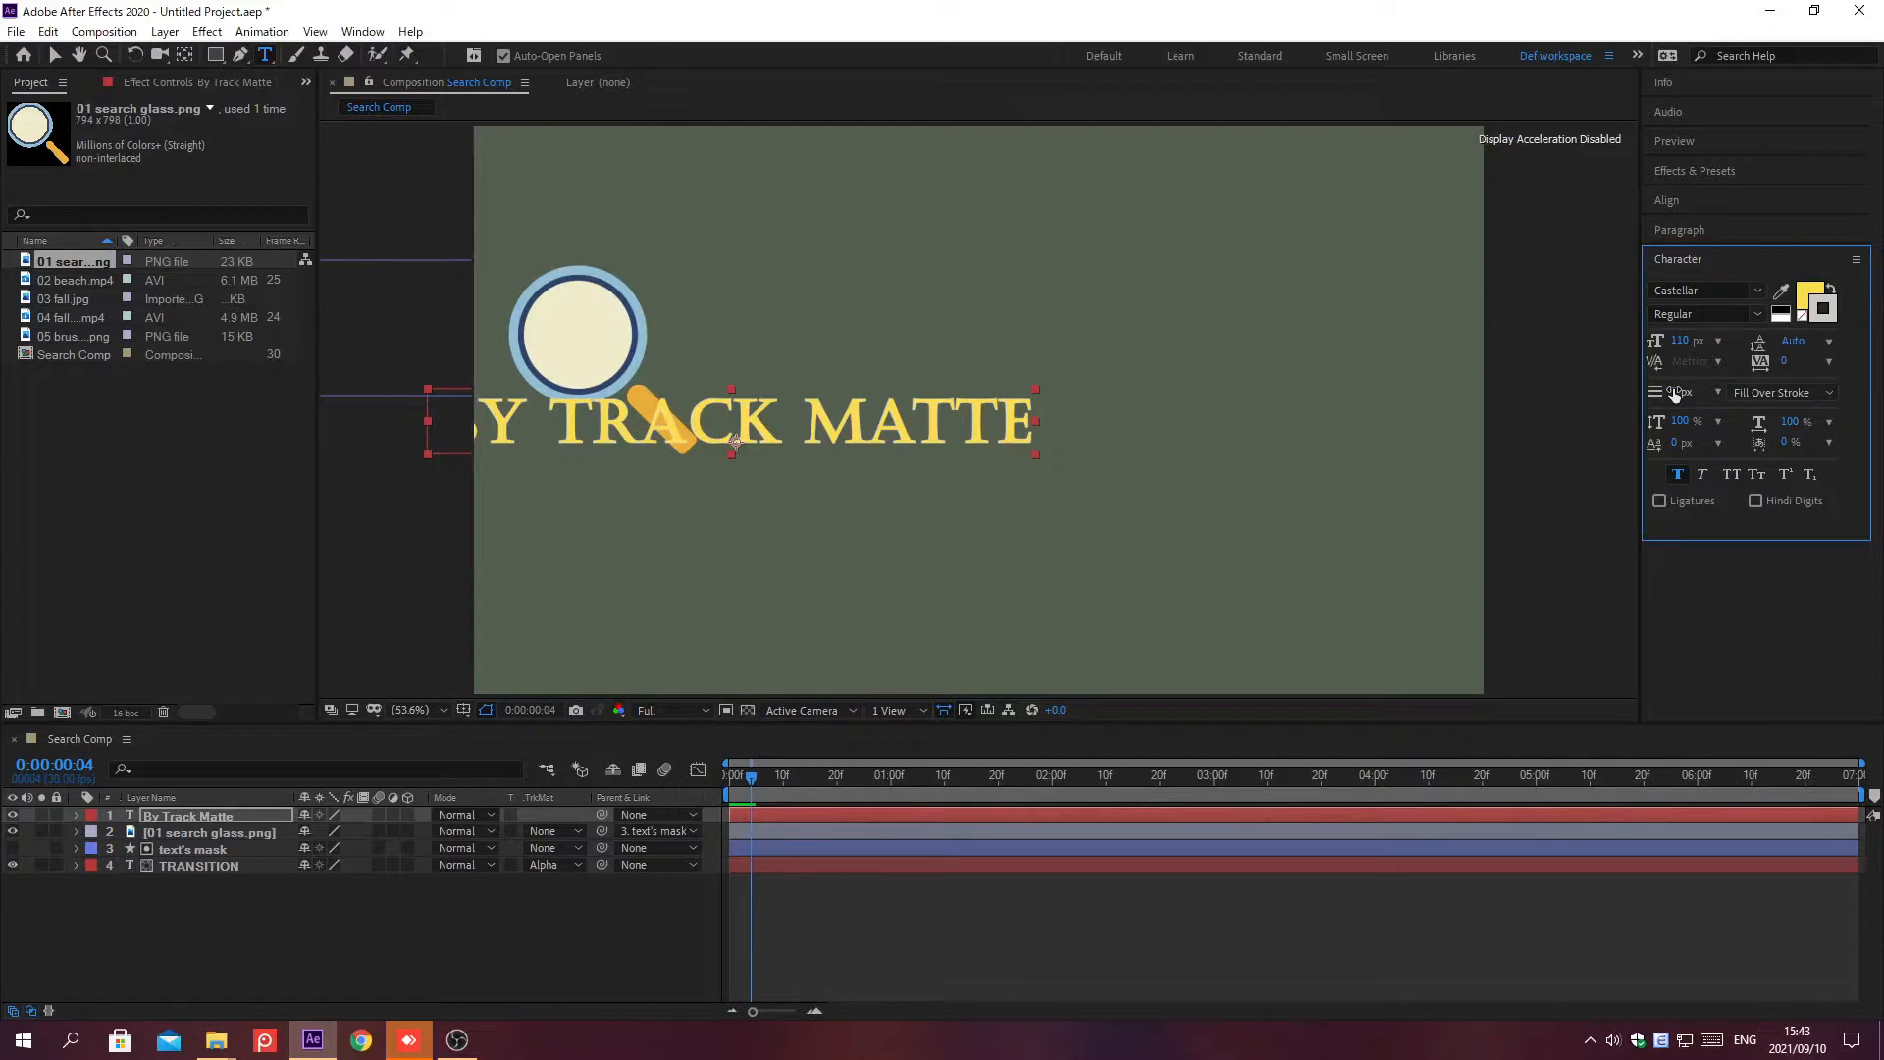
click(1678, 259)
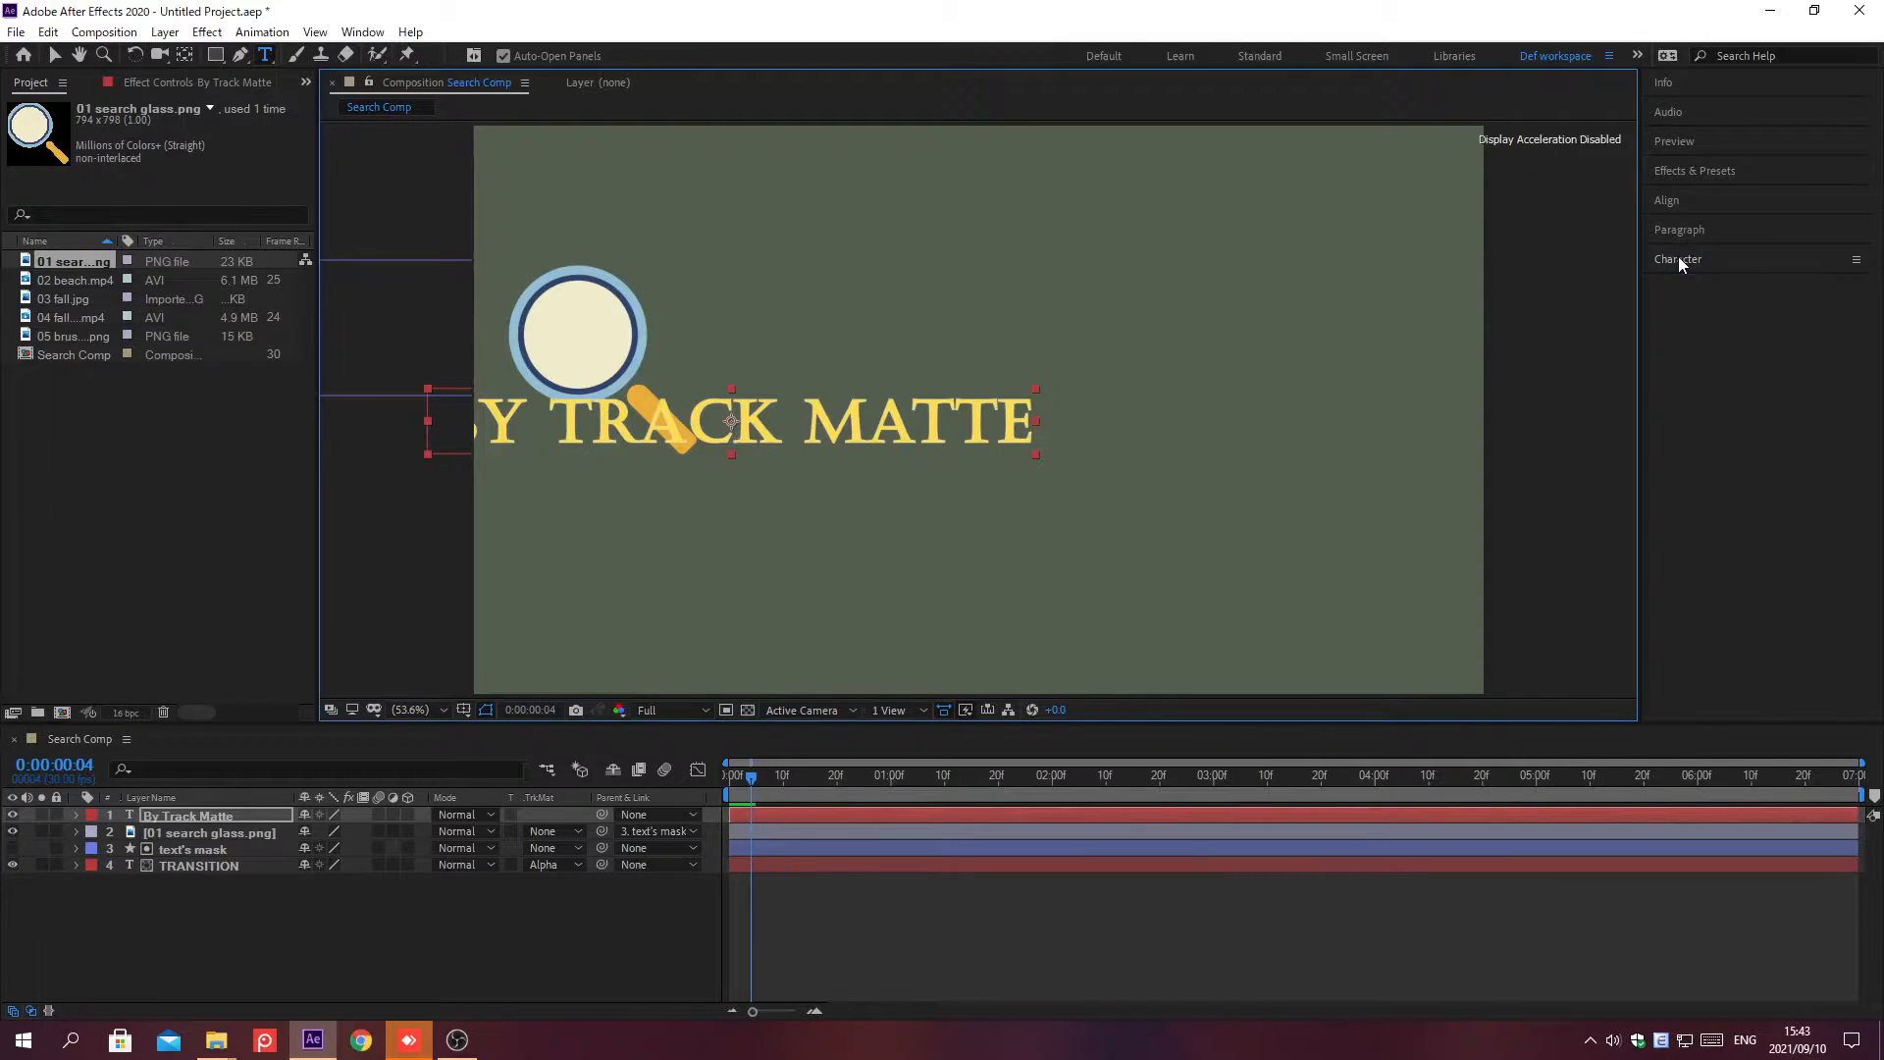
Create a Position keyframe on the By Track Matte layer at 0;00;00;22
key(alt+shift+j)
text(0;00;00;22)
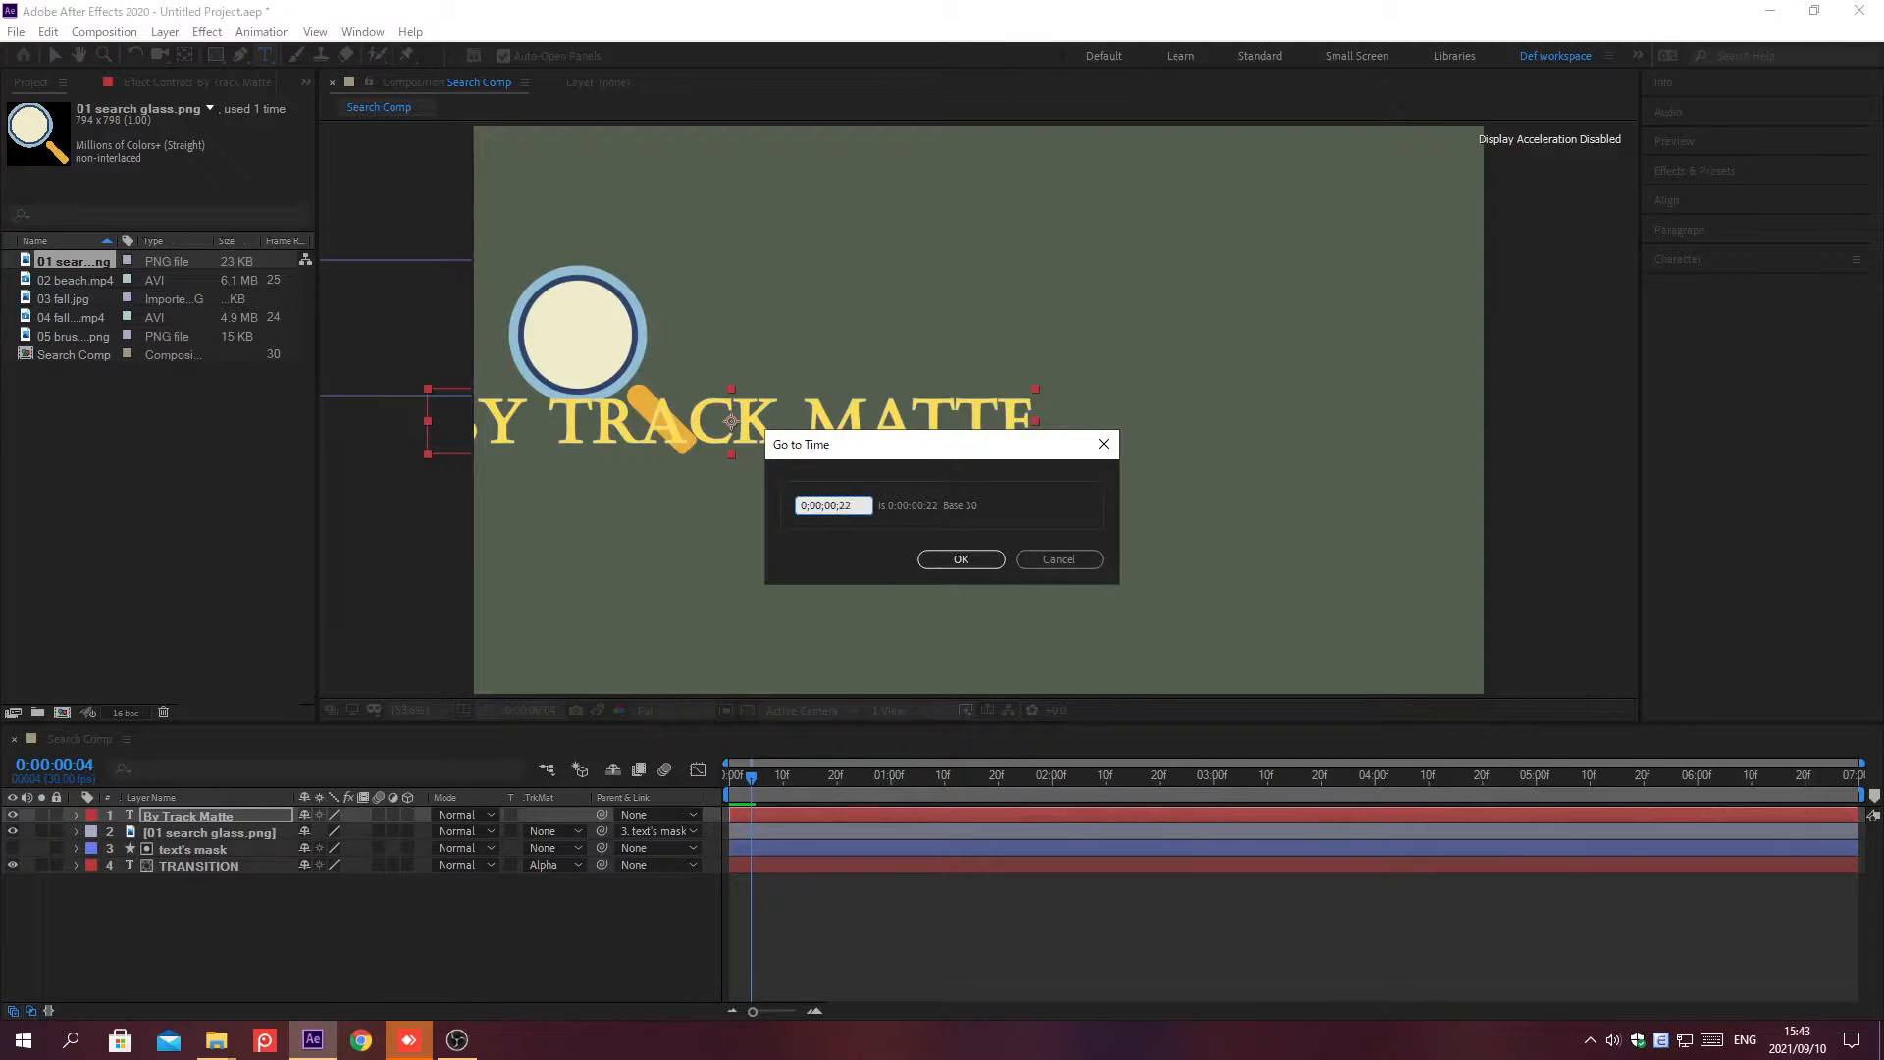
key(Return)
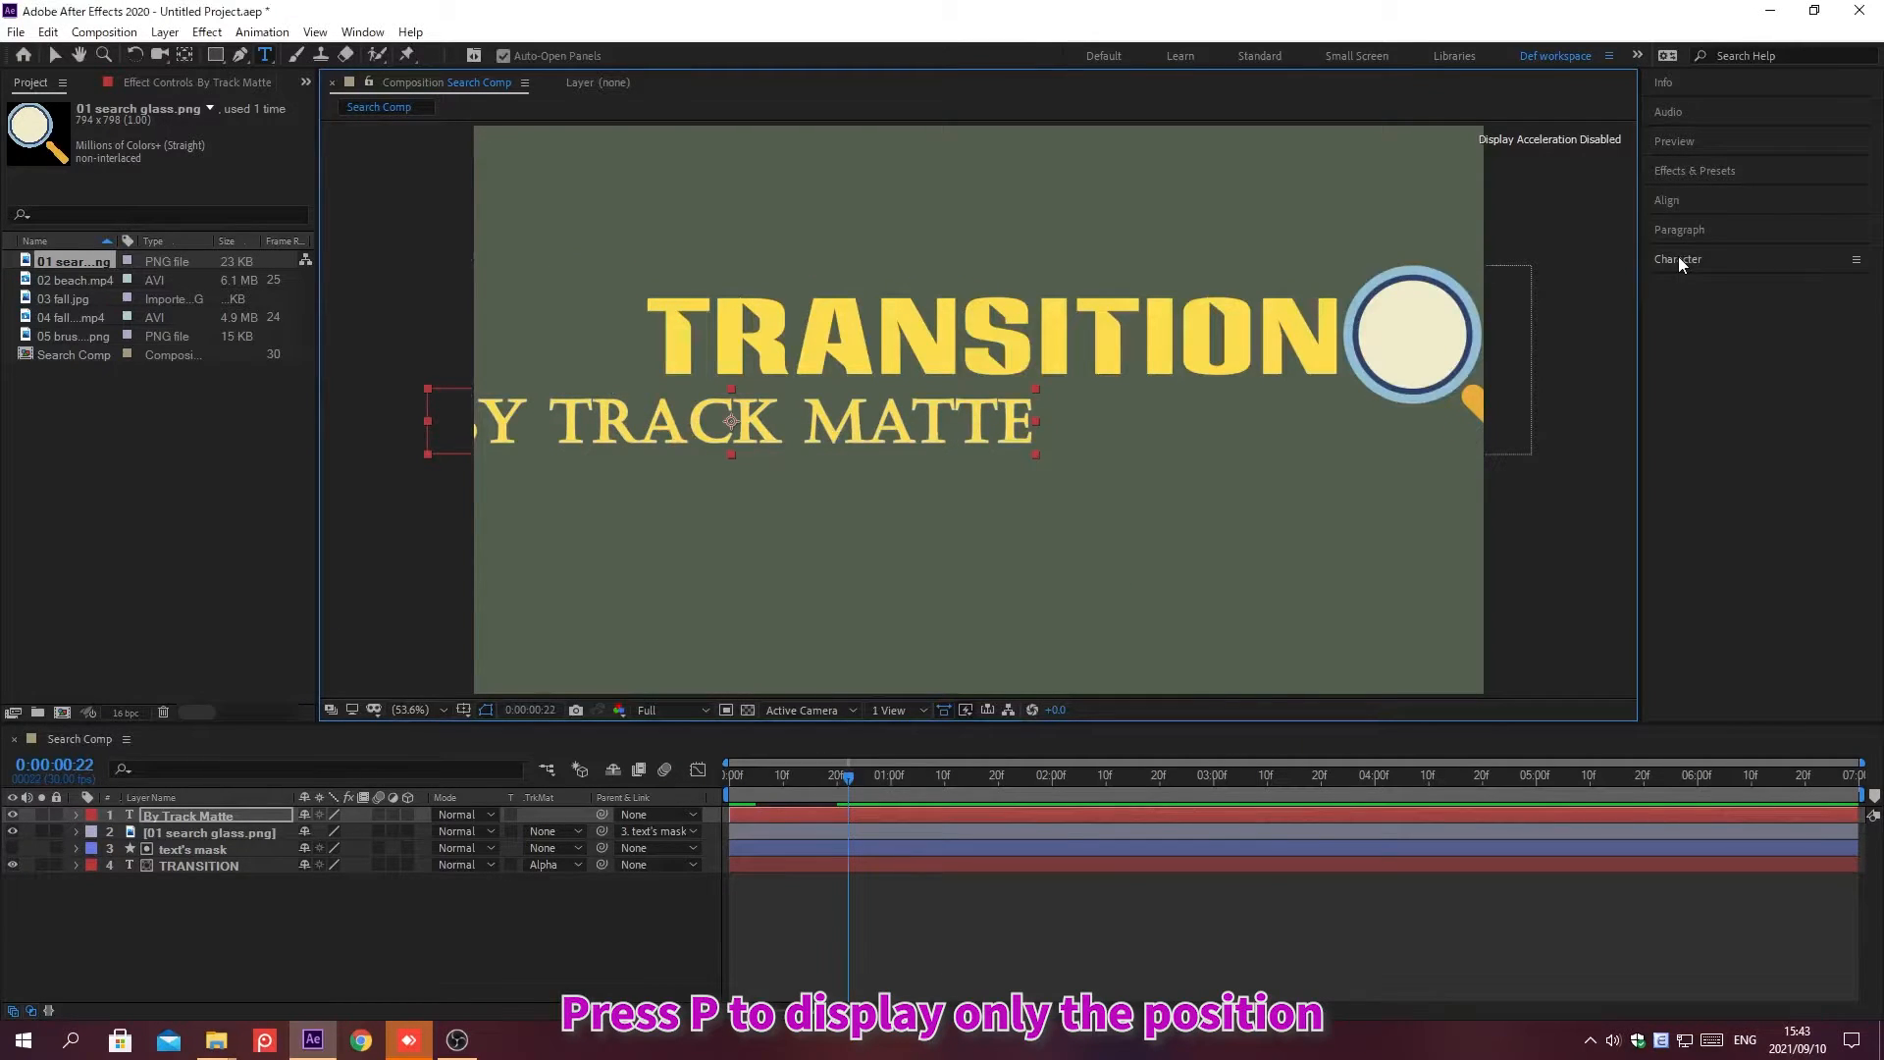
key(p)
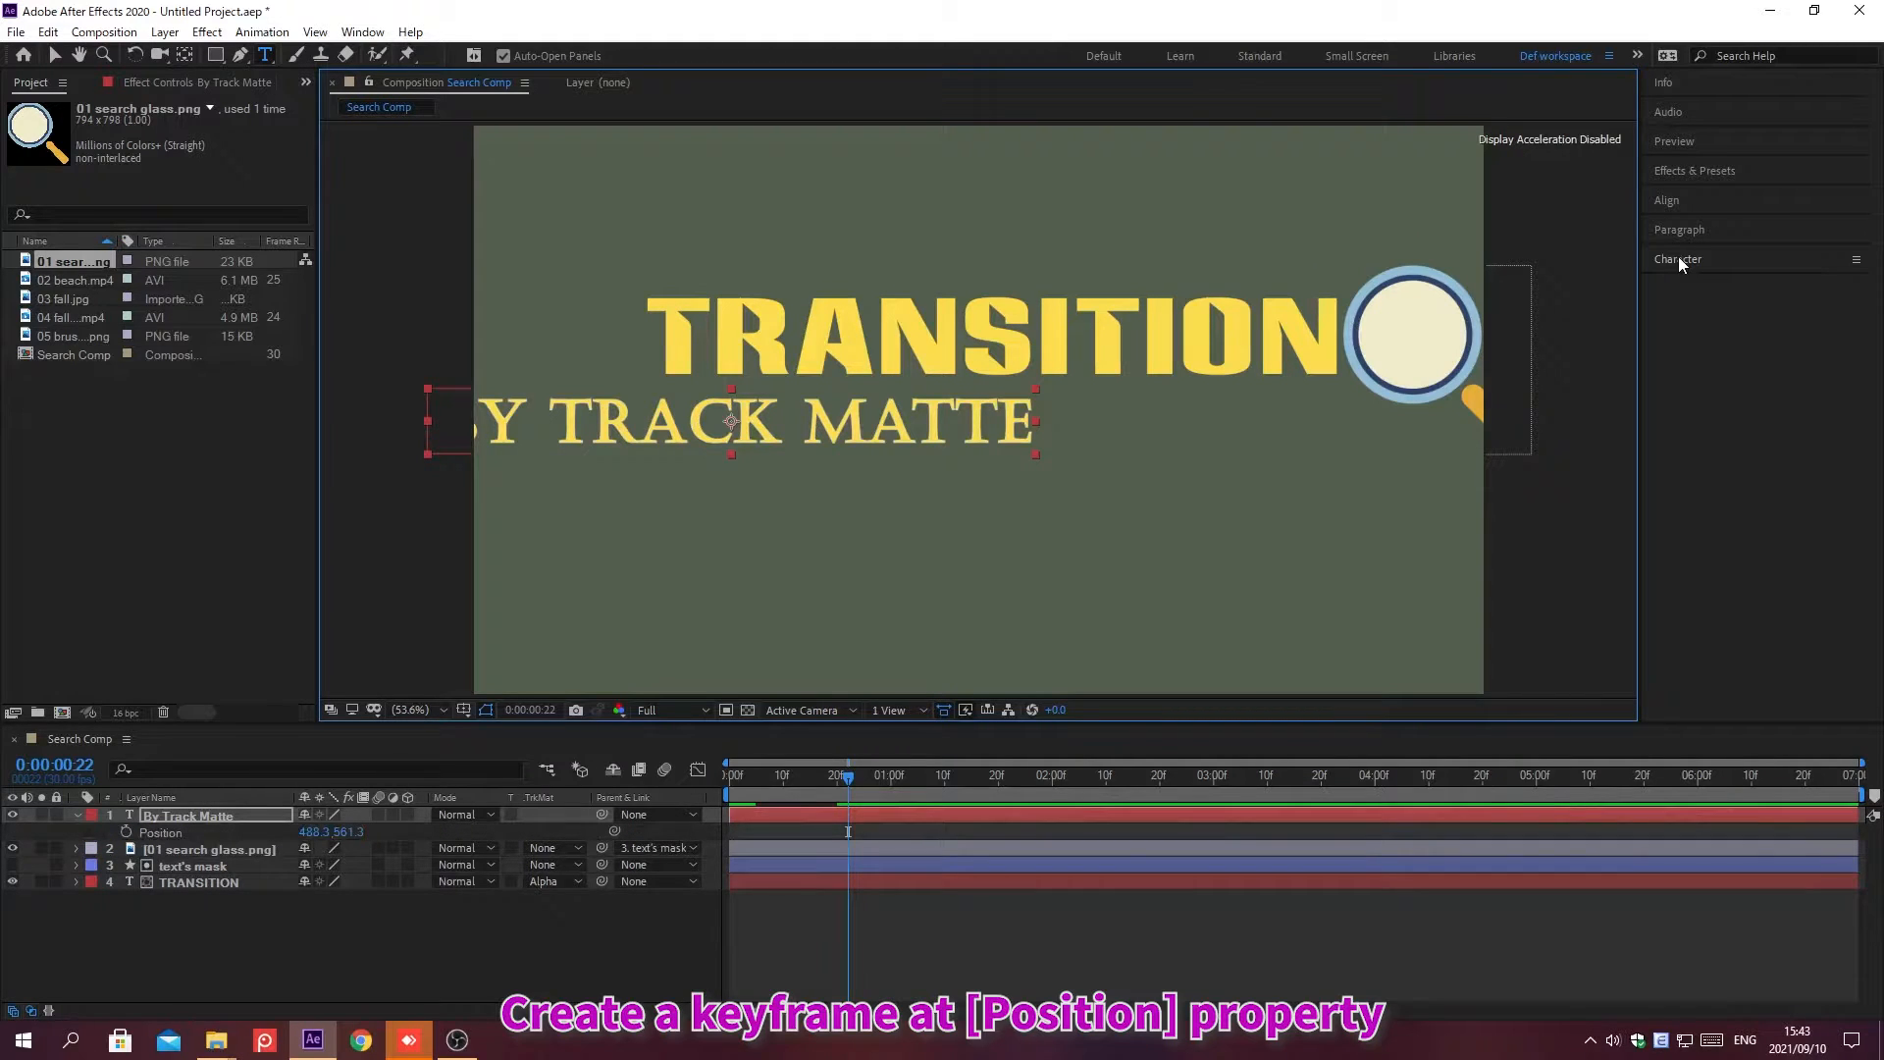
click(125, 831)
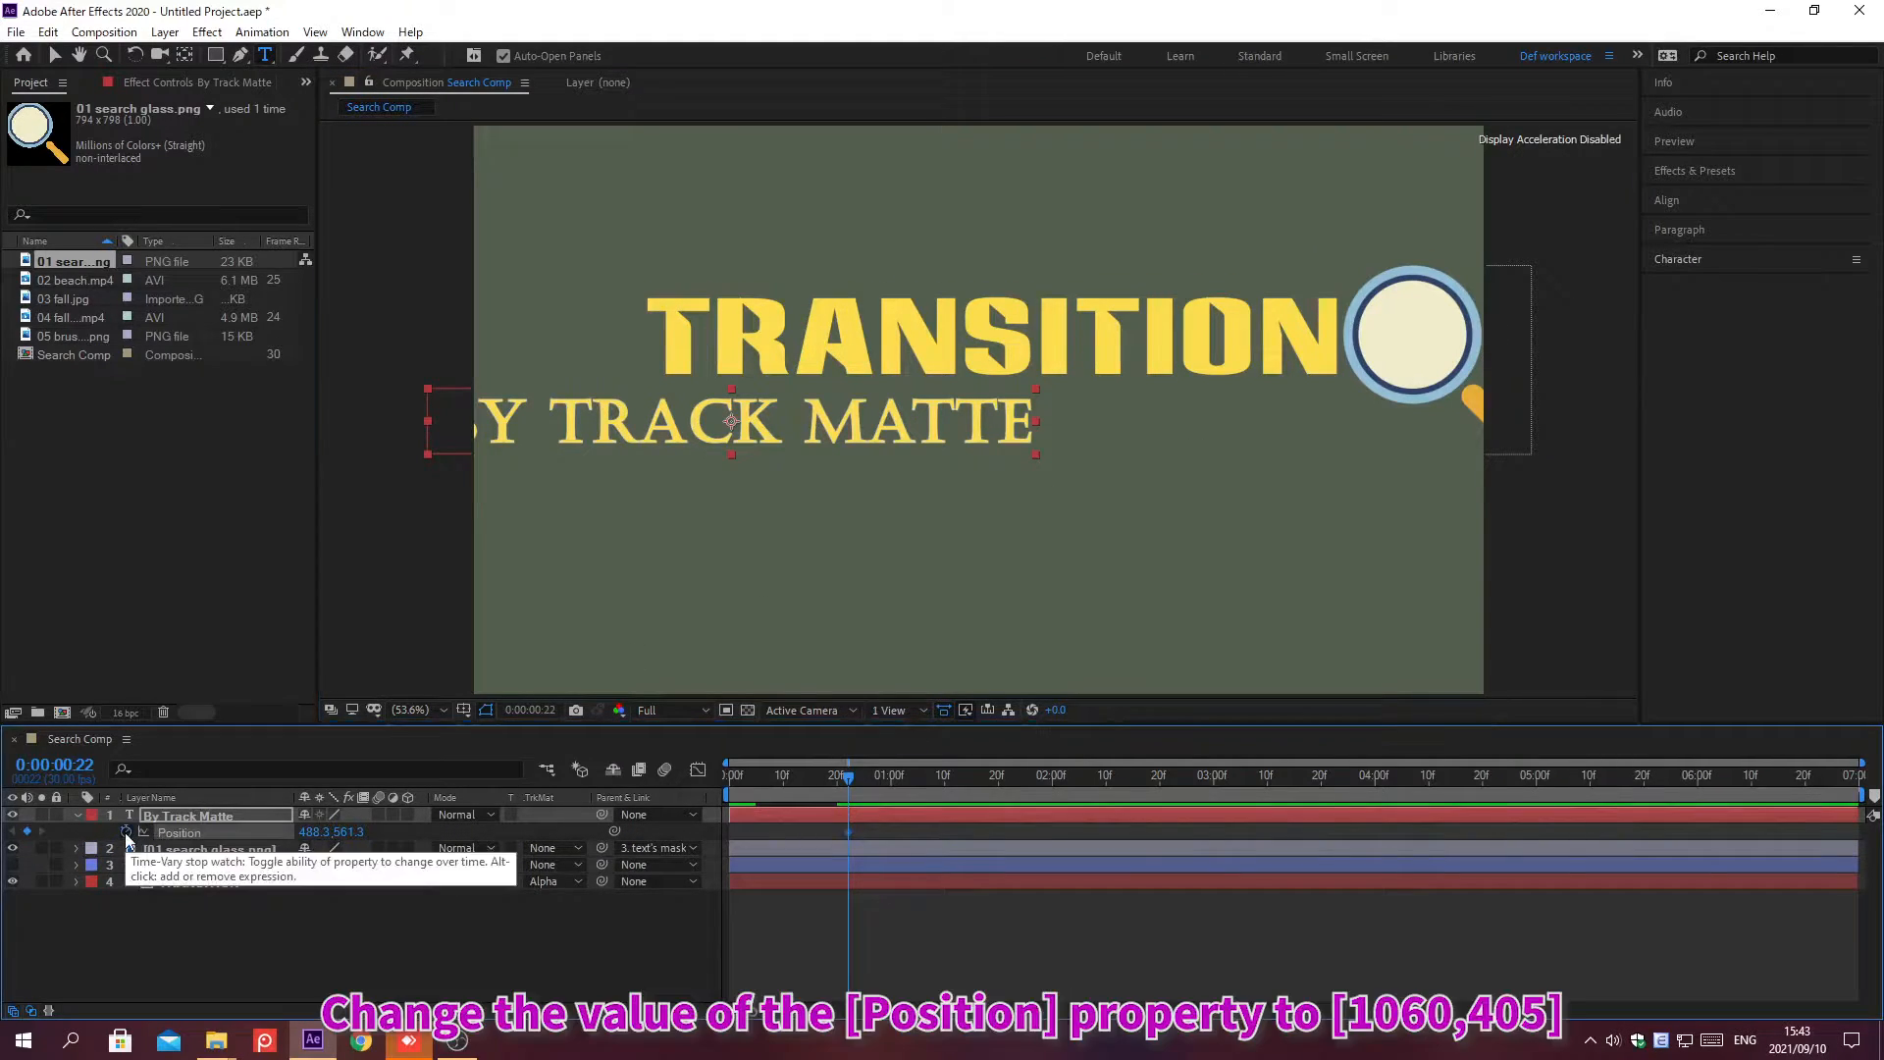
Set the By Track Matte layer's position to 1060, 405 at the current keyframe
click(318, 831)
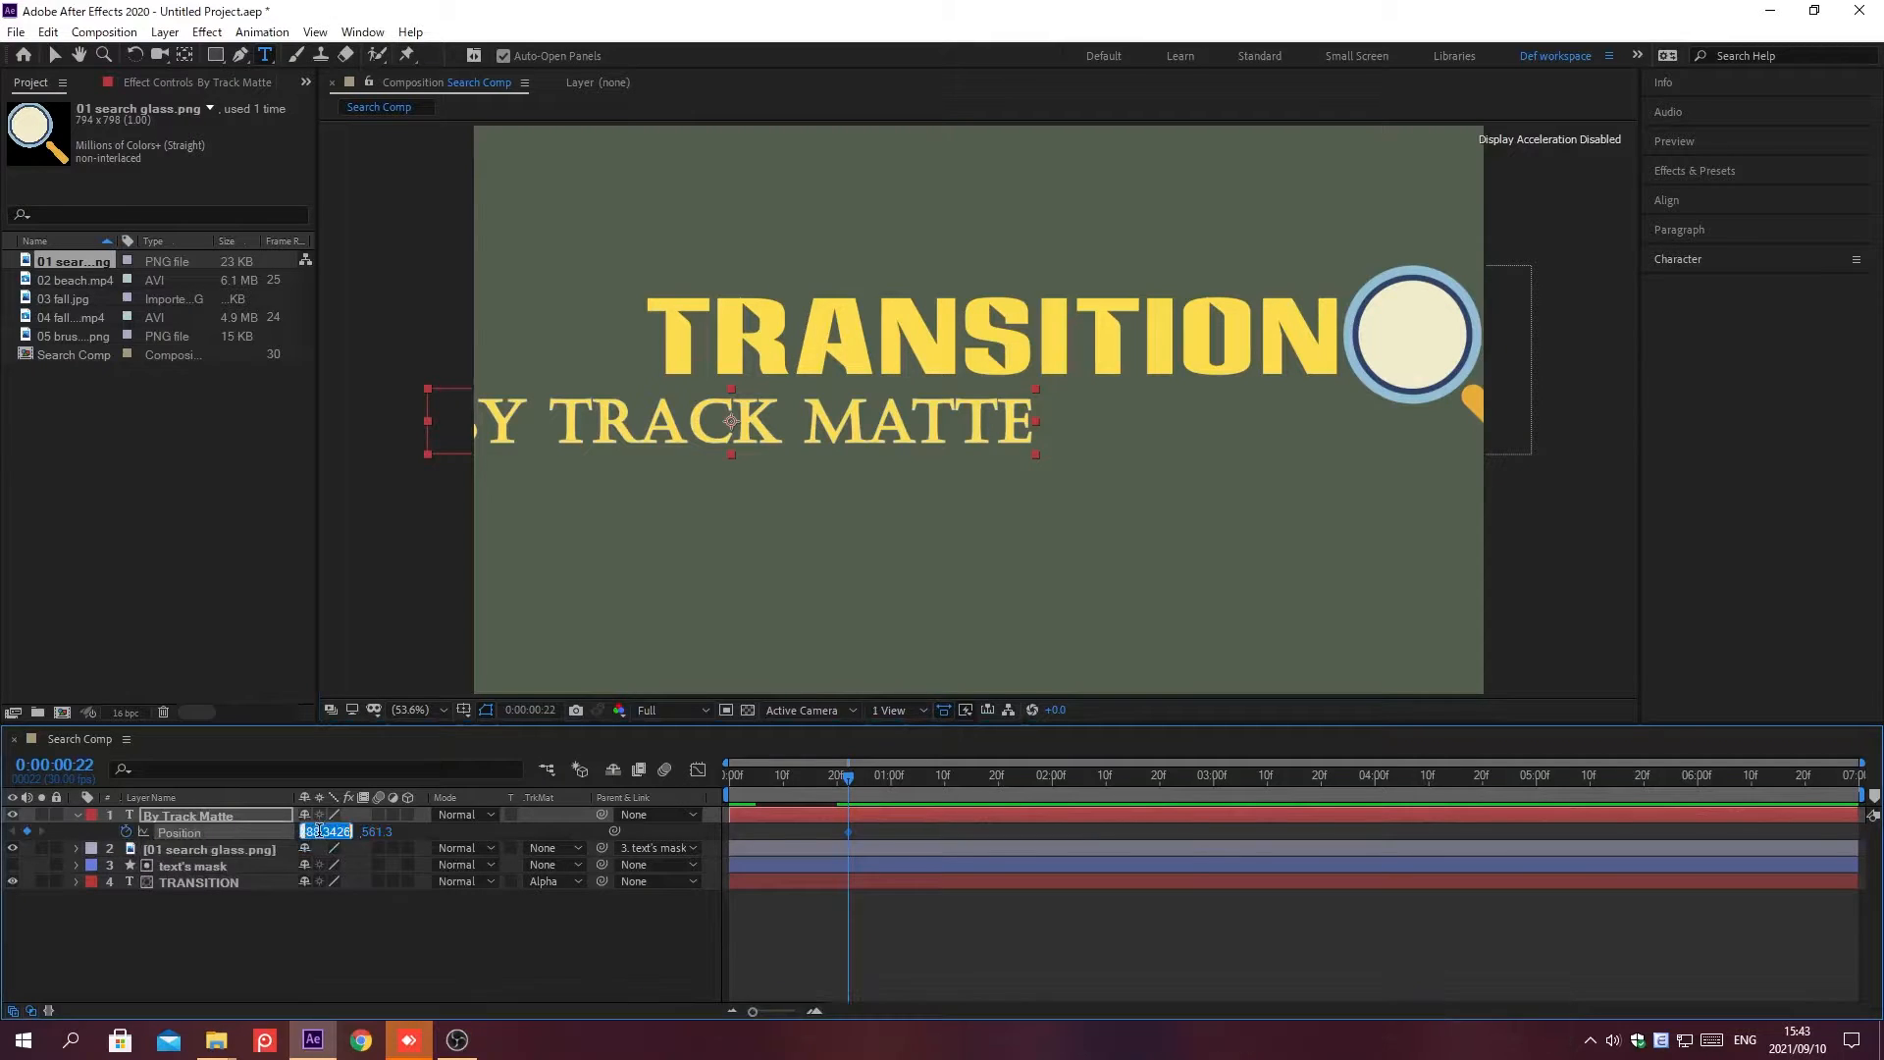
text(1060)
key(Tab)
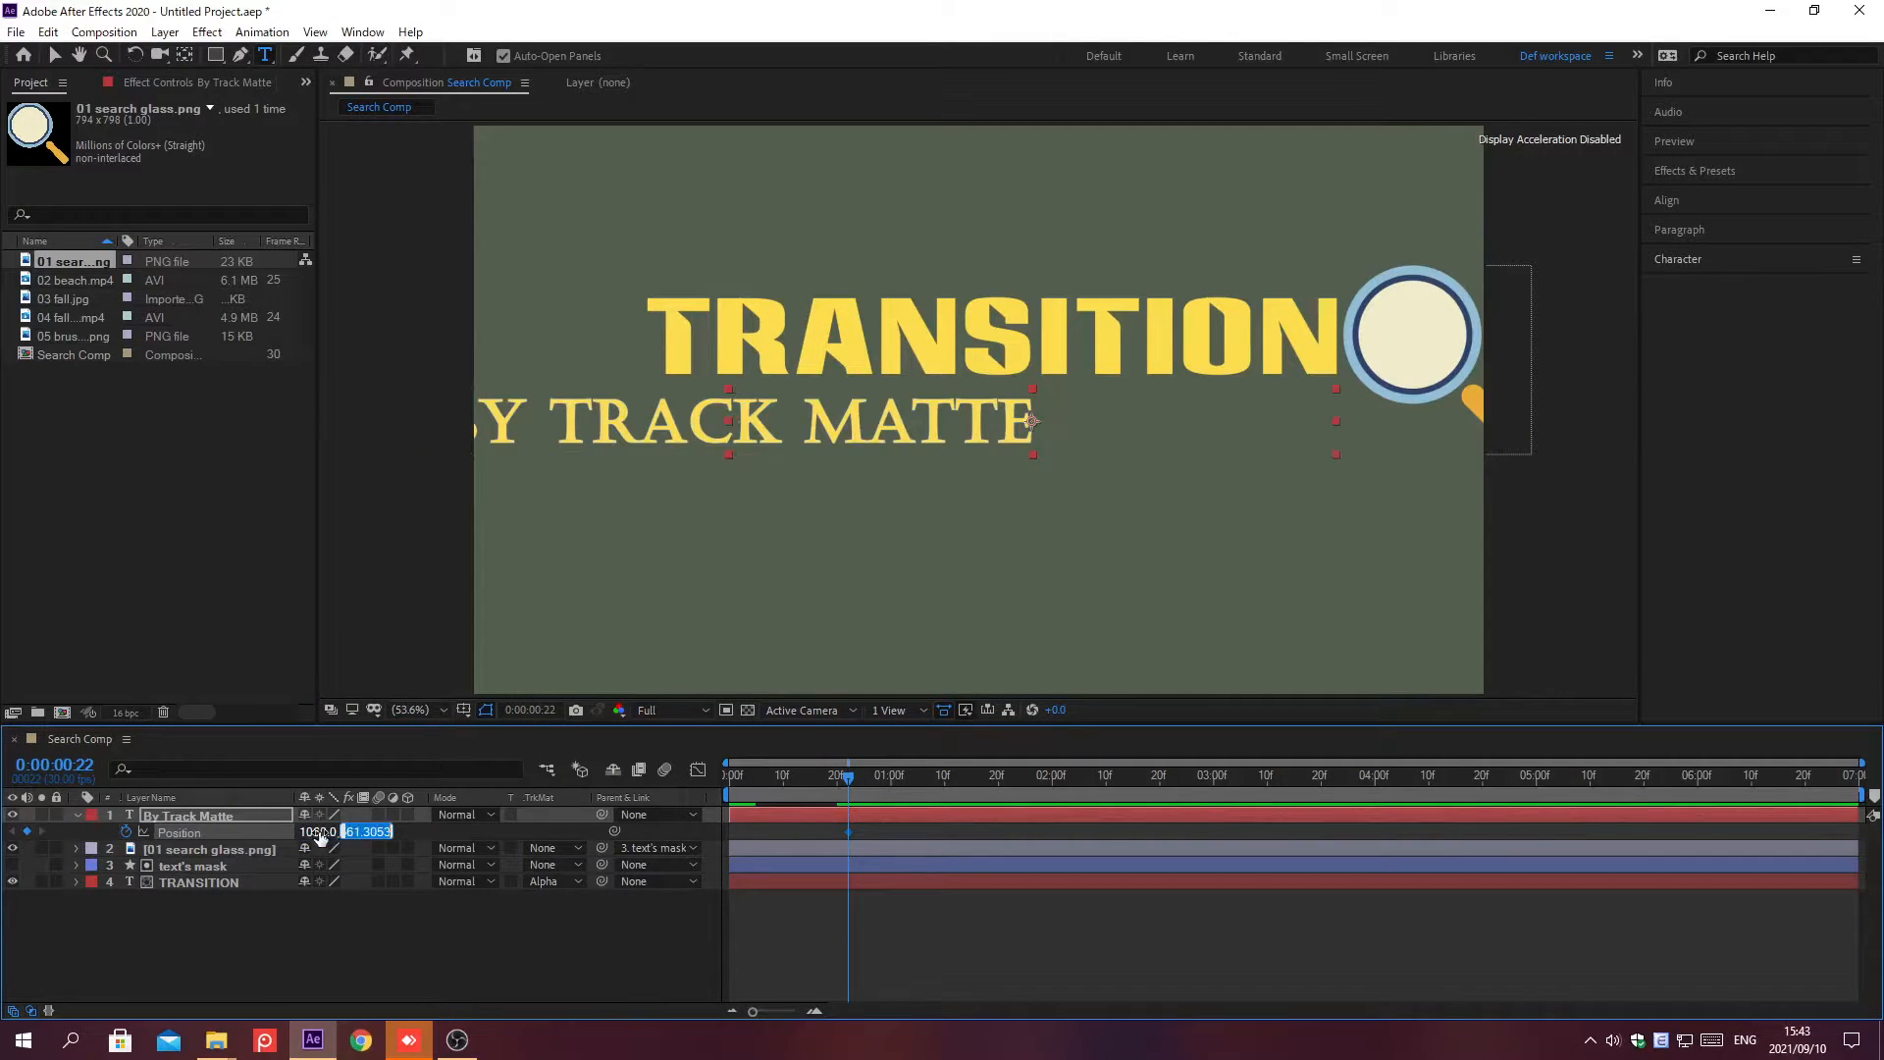
text(405)
key(Return)
Set the By Track Matte layer's position to 1060, 570 at 0;00;01;00 so the text moves below TRANSITION
key(alt+shift+j)
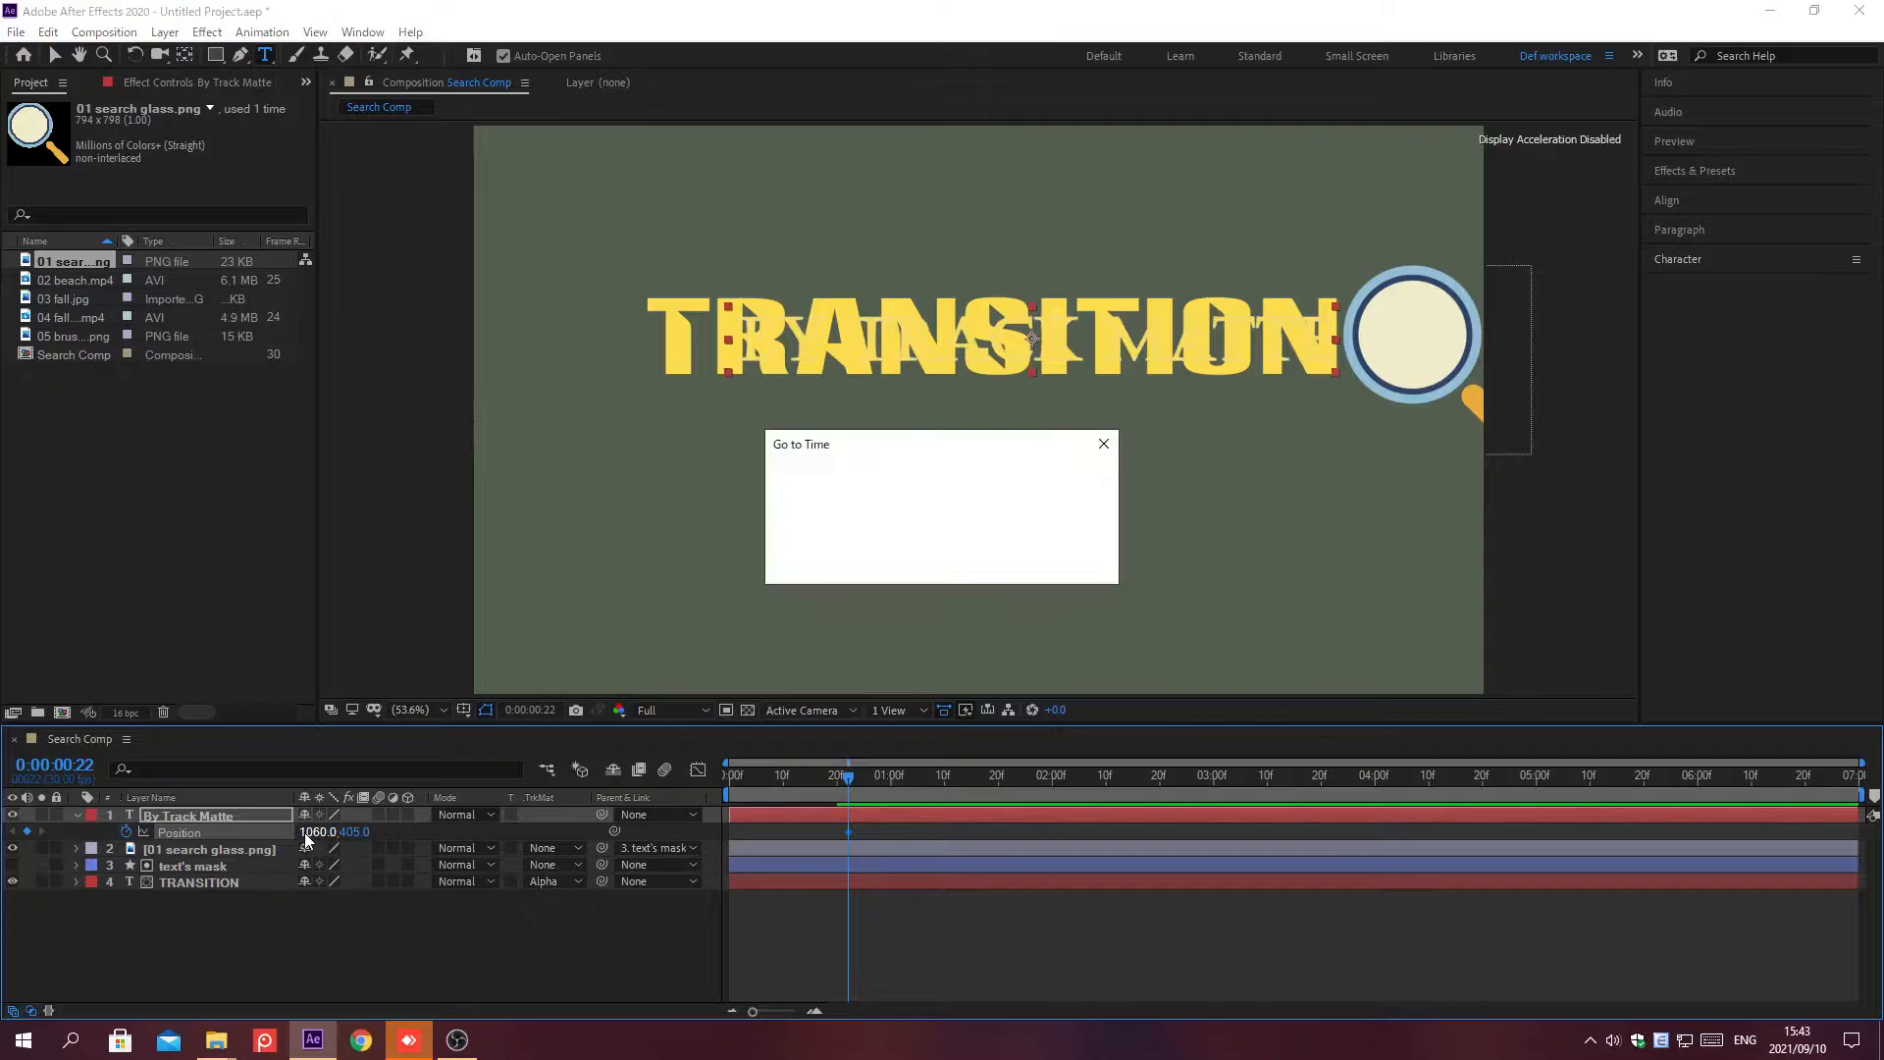
text(0;00;01;00)
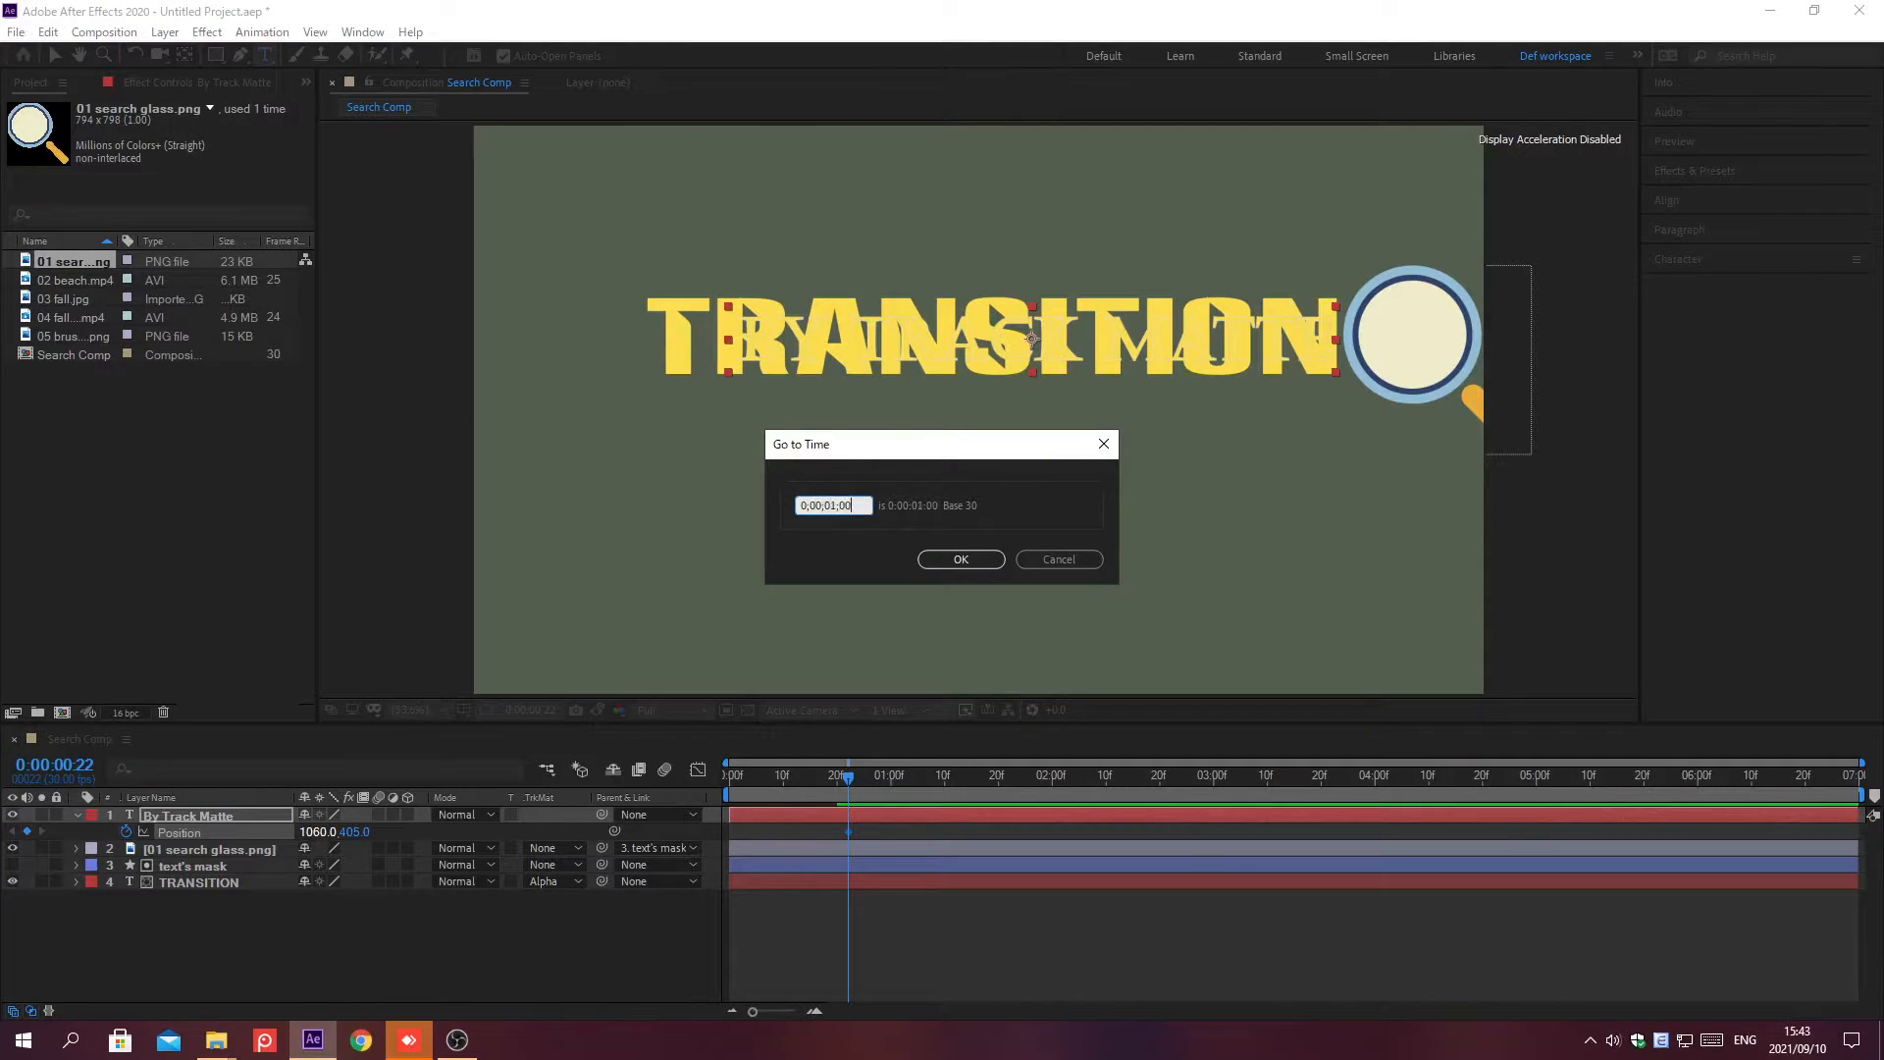
key(Return)
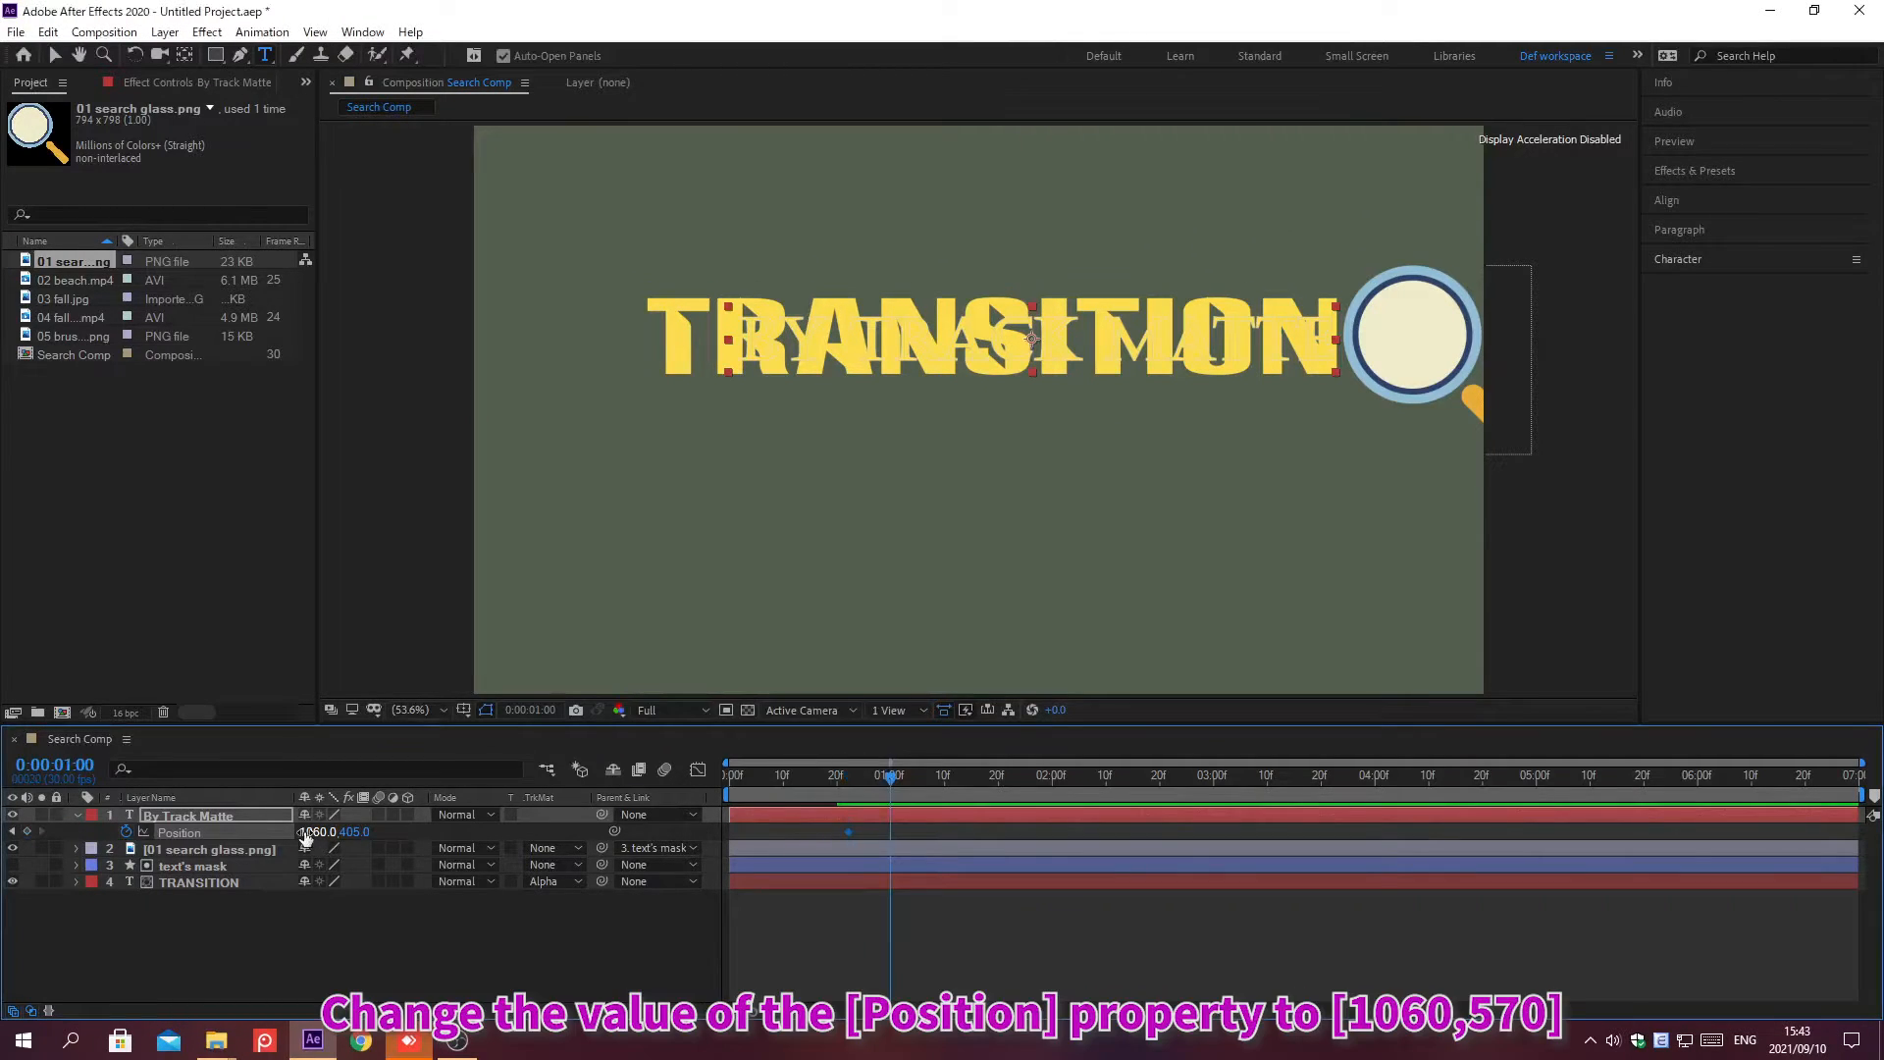
click(317, 831)
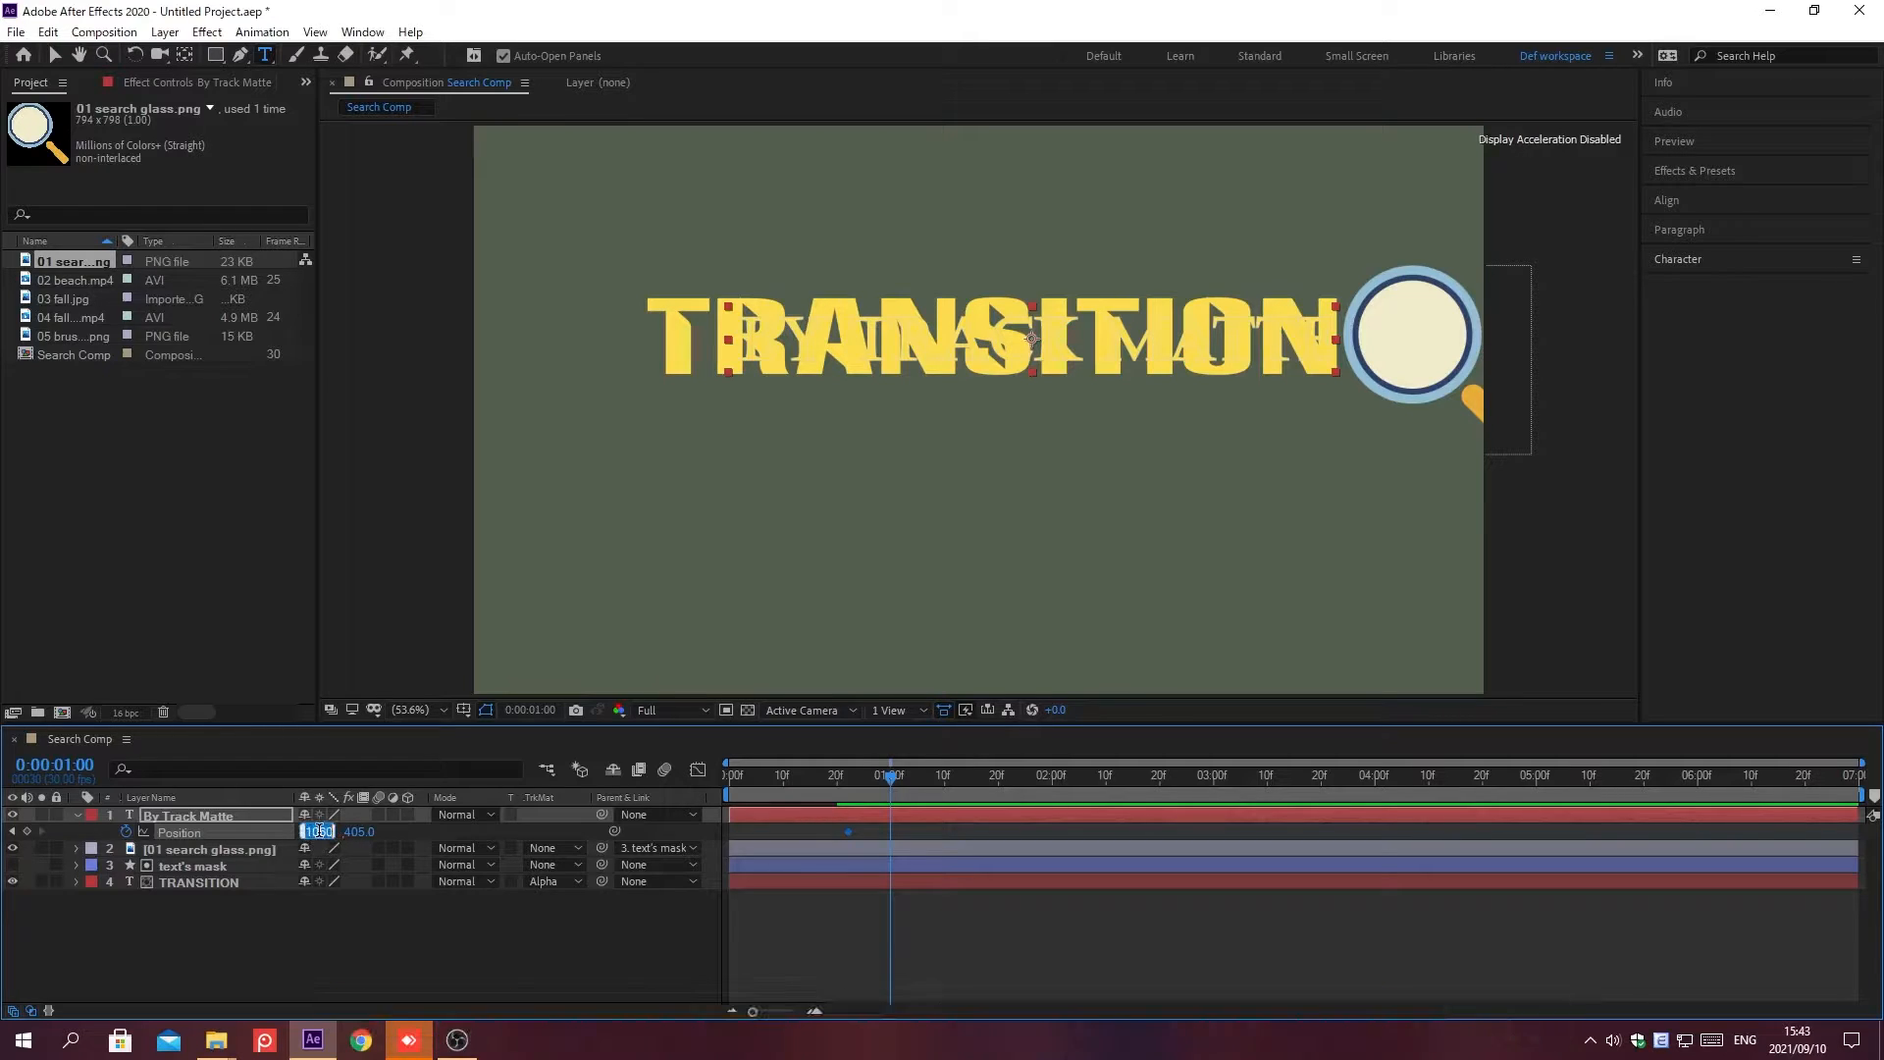
key(Tab)
text(570)
key(Return)
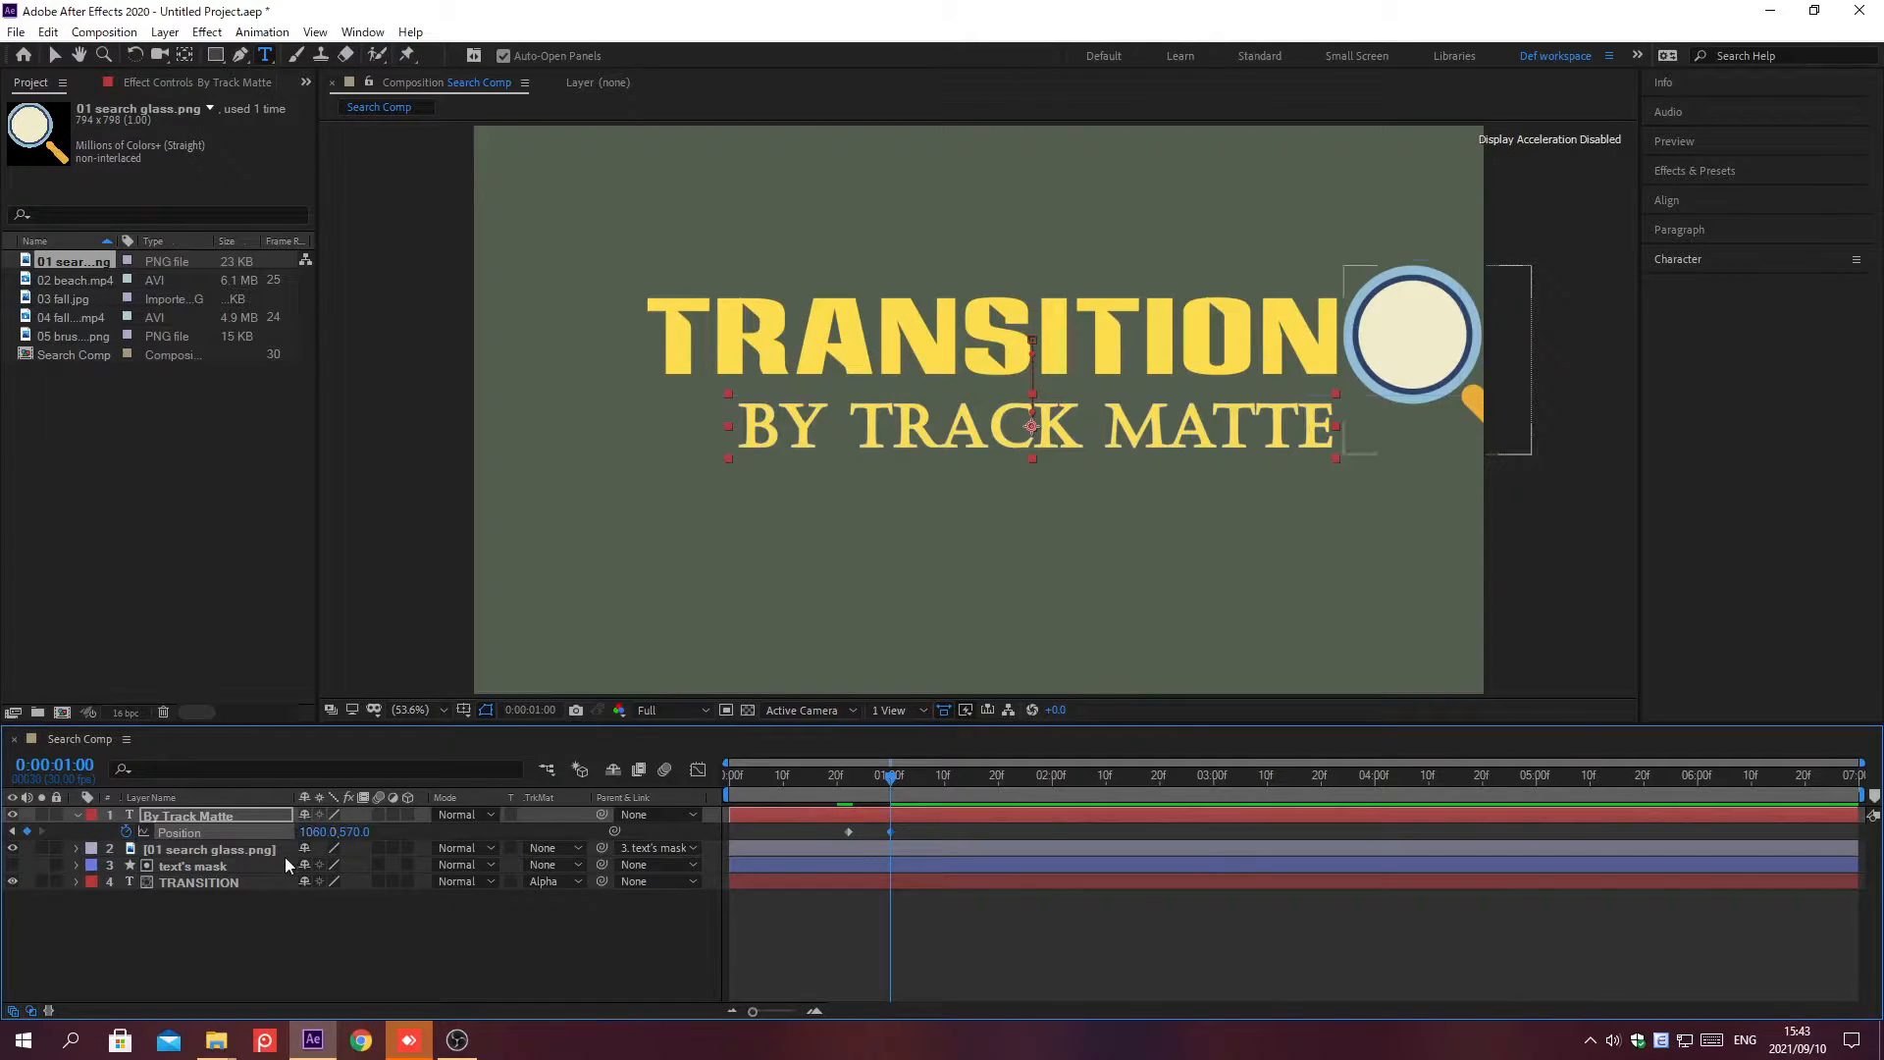
Draw a rectangle shape over the TRANSITION text and use it as an Alpha Inverted Matte for the By Track Matte layer
click(227, 934)
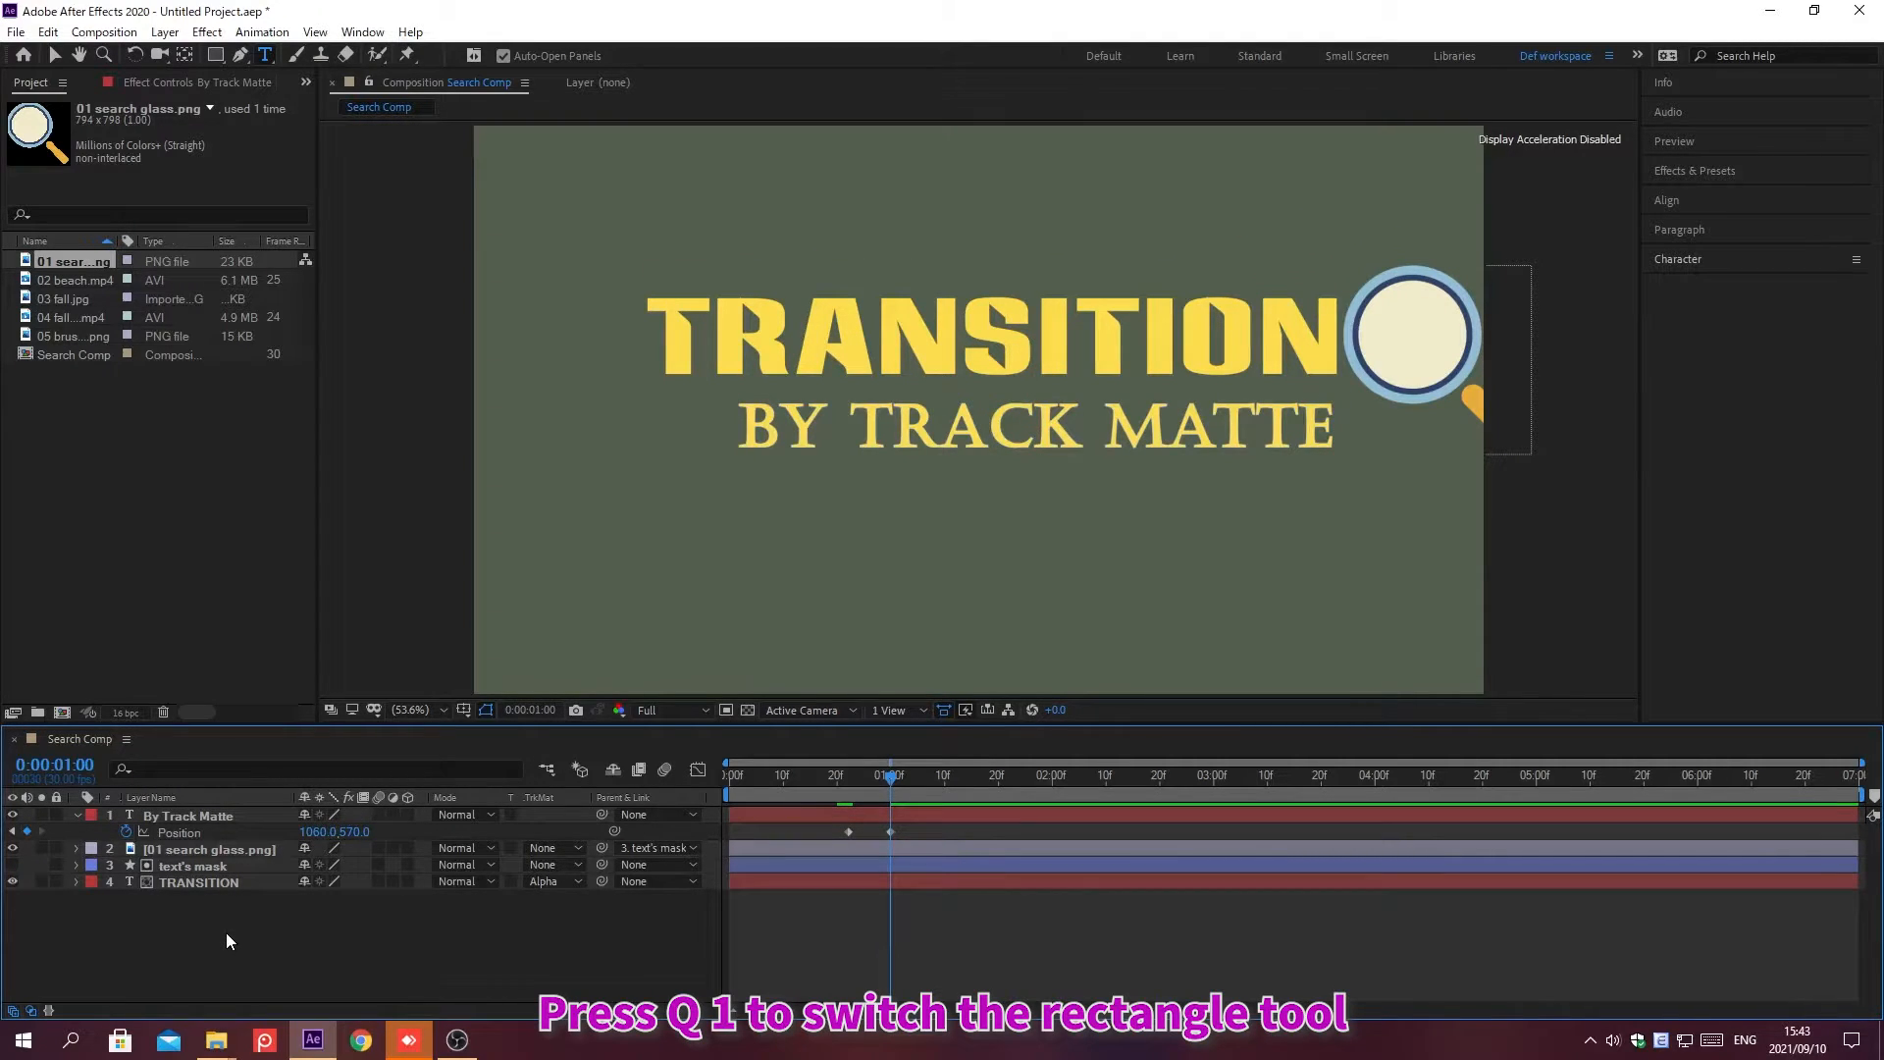
key(q)
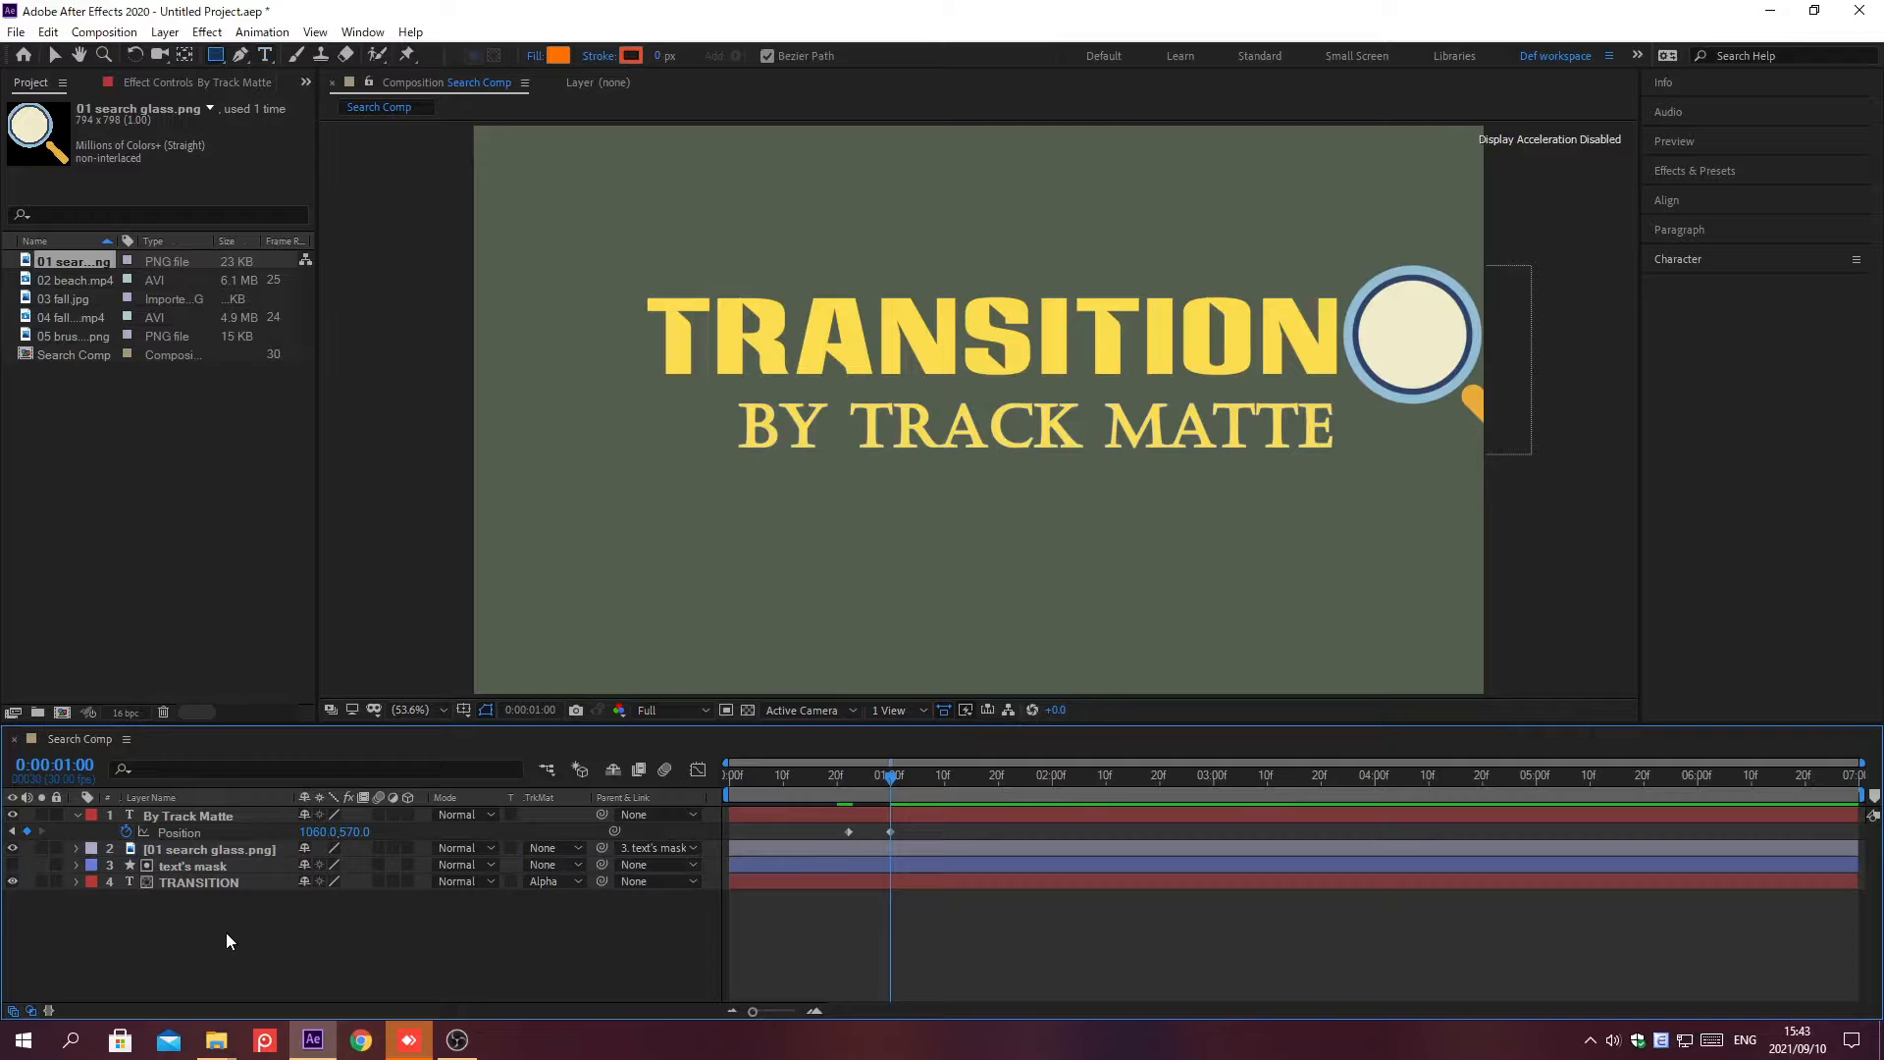
drag(622, 285, 1295, 374)
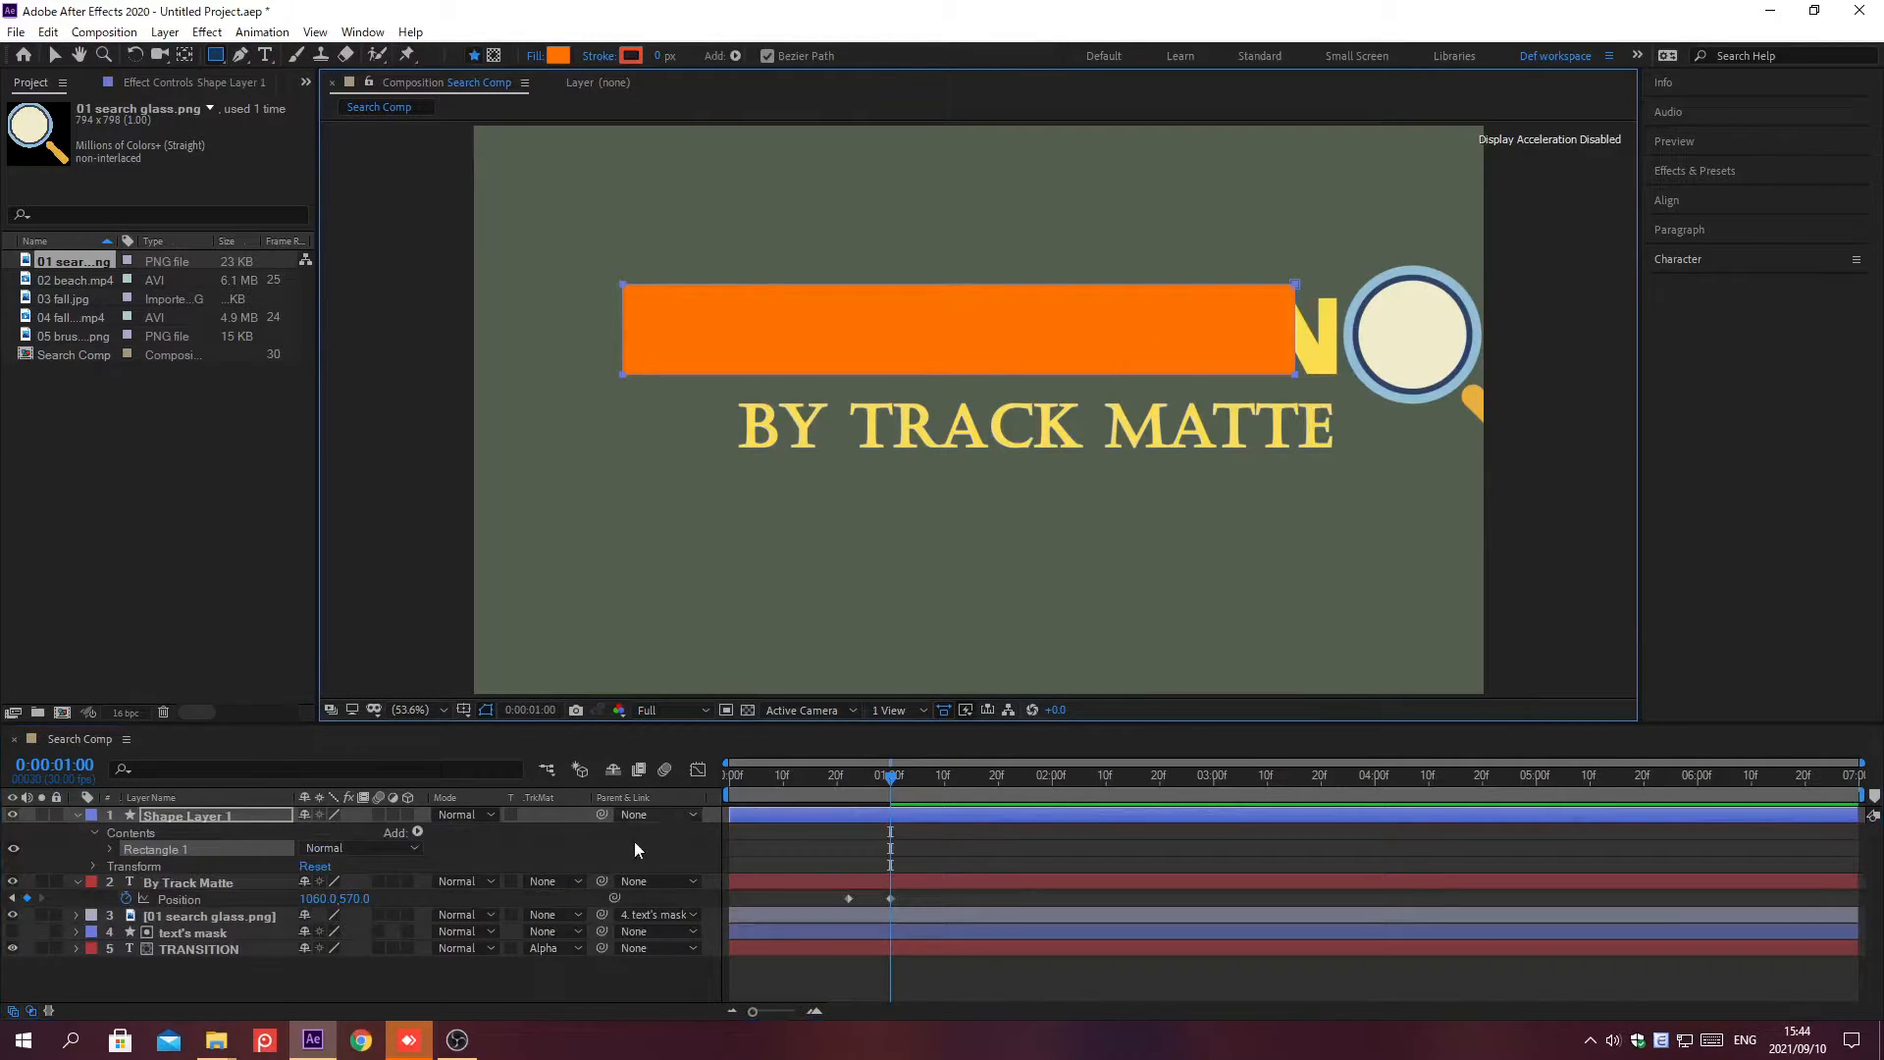
click(573, 882)
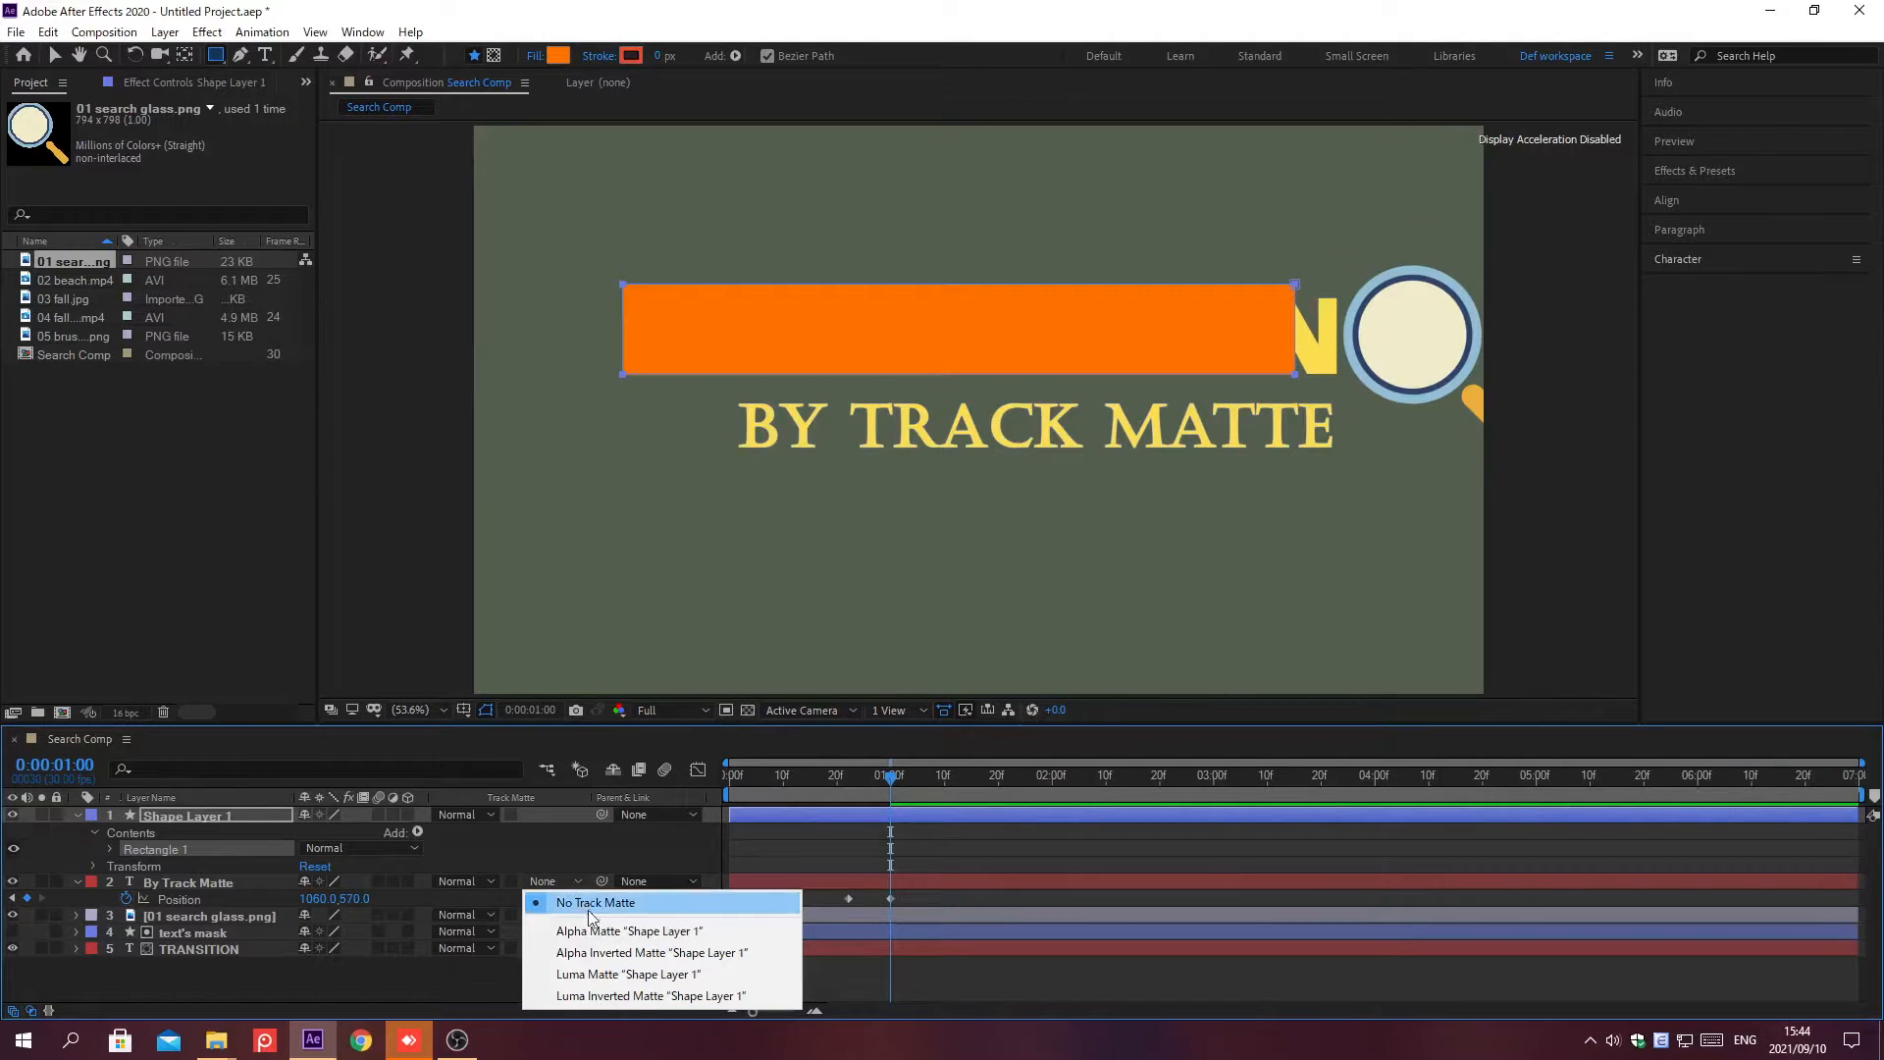
click(610, 952)
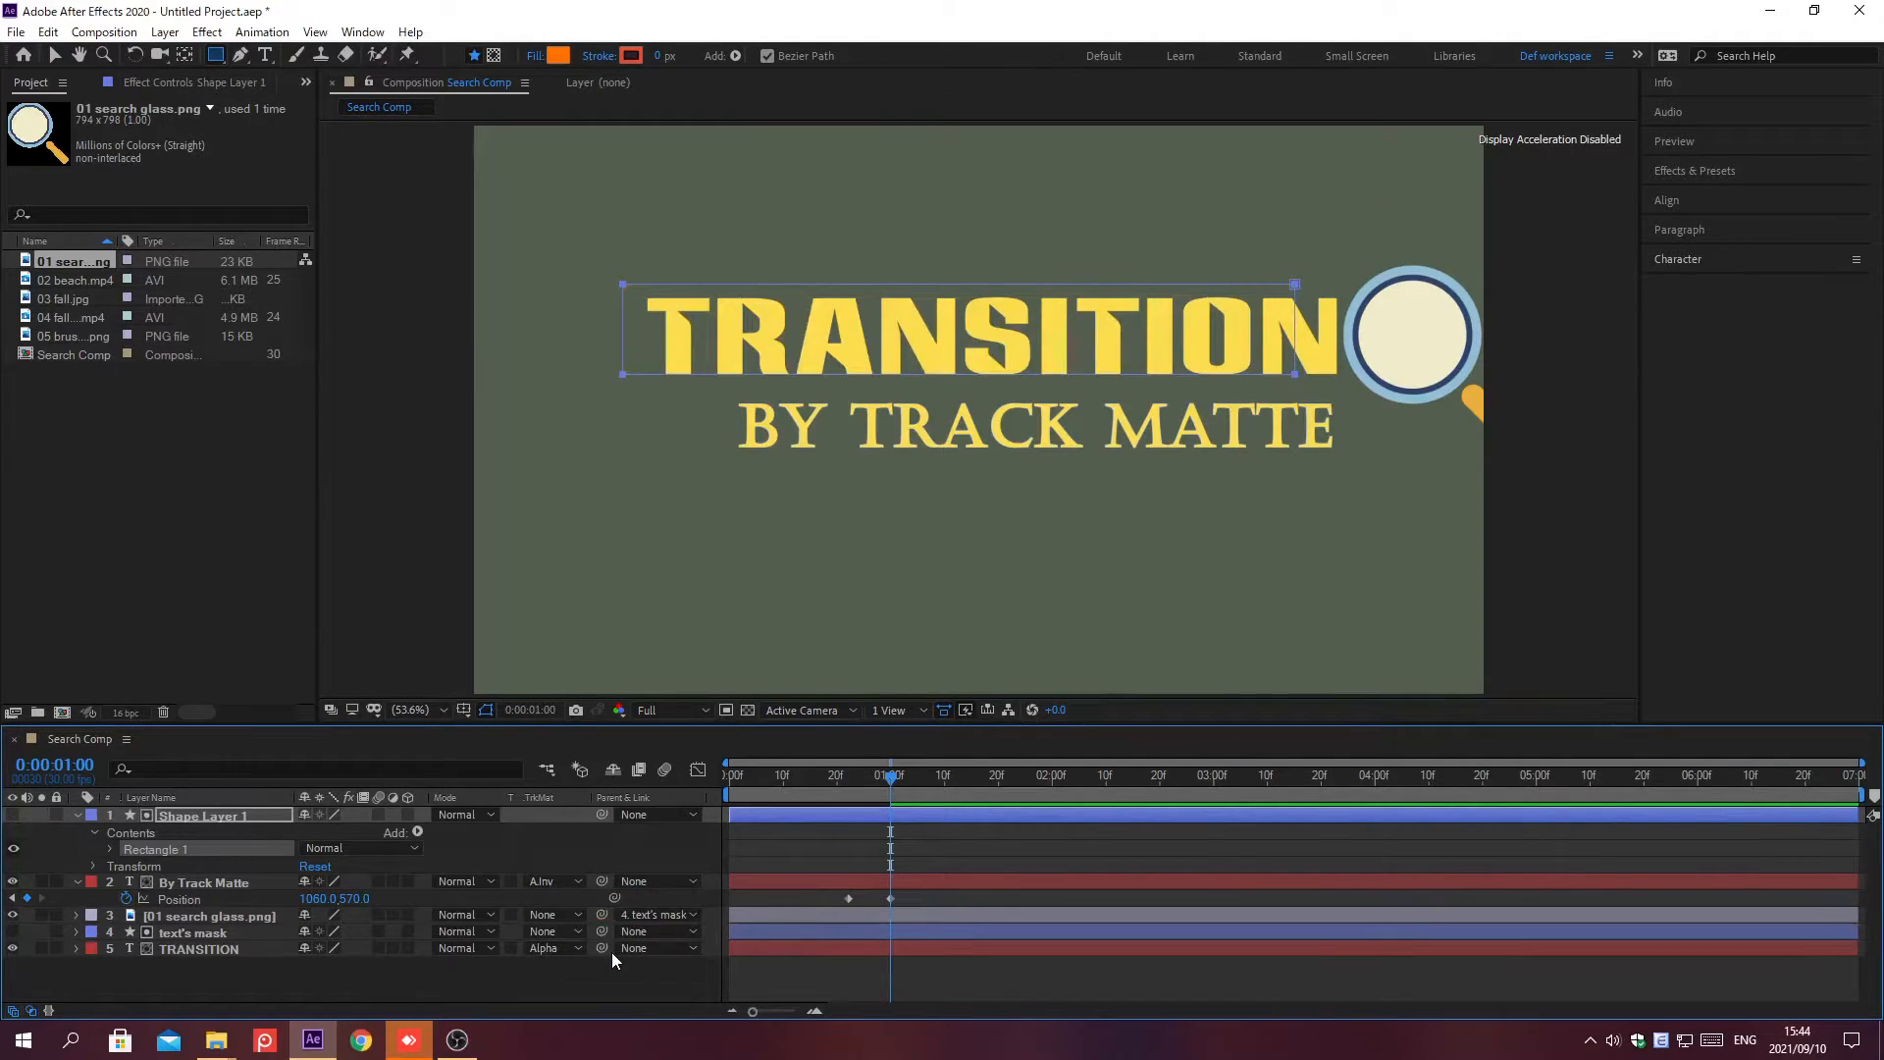
Nudge the matte rectangle rightward past the end of TRANSITION, and scrub the animation up to 0;00;01;05 to check the reveal
key(shift+Right)
key(shift+Right)
key(shift+Right)
key(shift+Right)
key(shift+Right)
key(shift+Right)
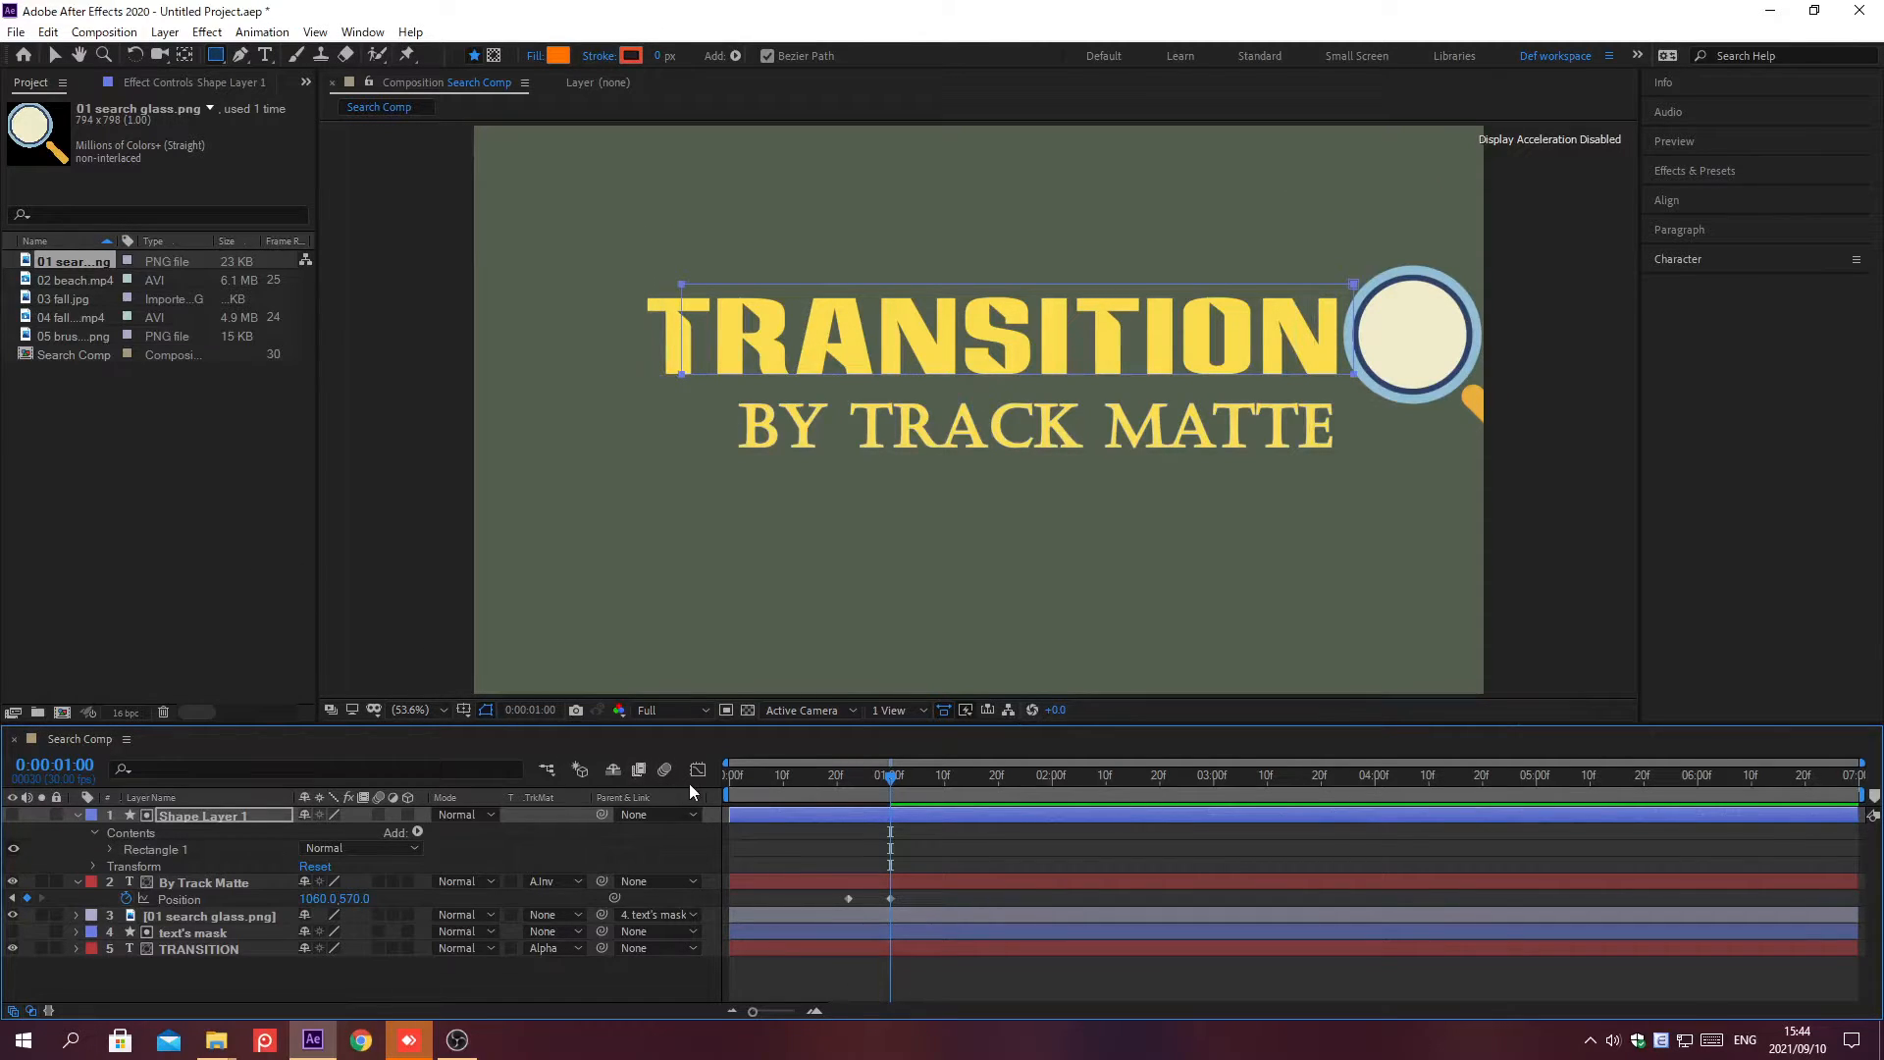
click(736, 777)
drag(737, 777, 919, 780)
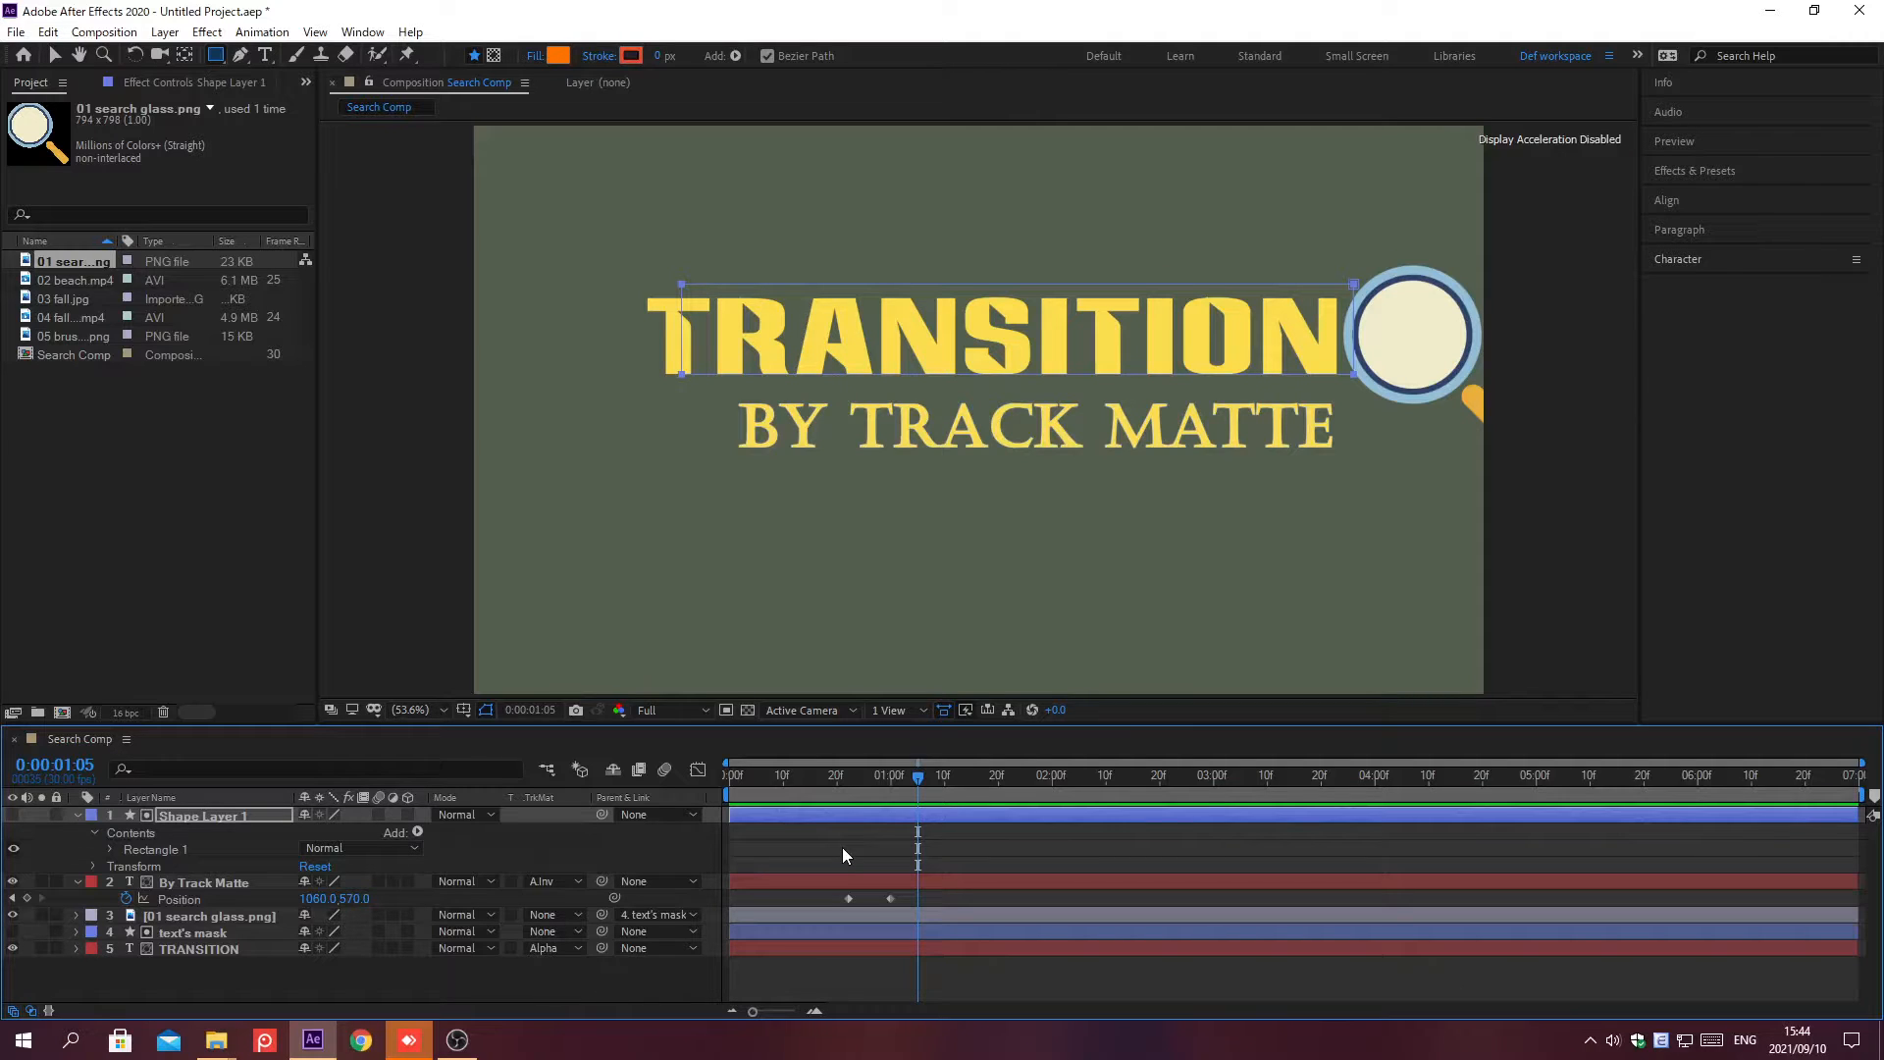
Create a new composition named Beach Comp with the default settings offered
key(ctrl+n)
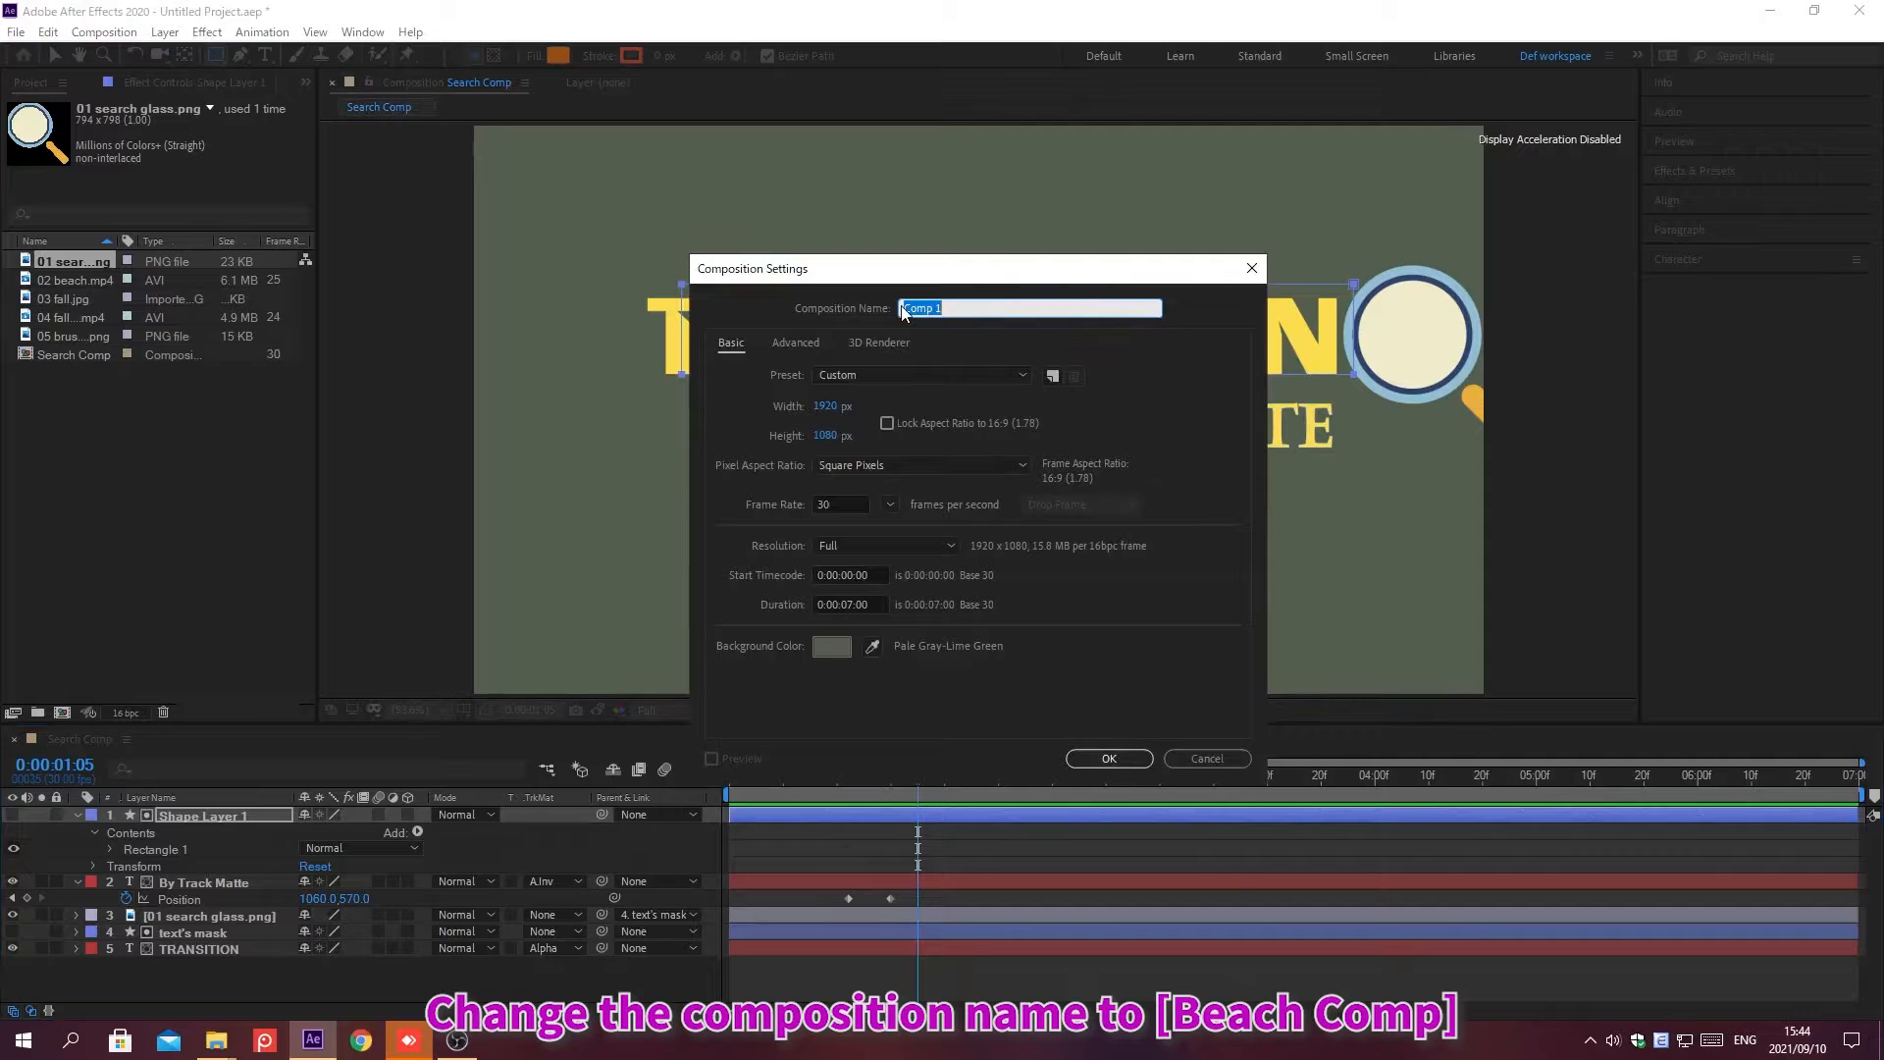
text(Beach Comp)
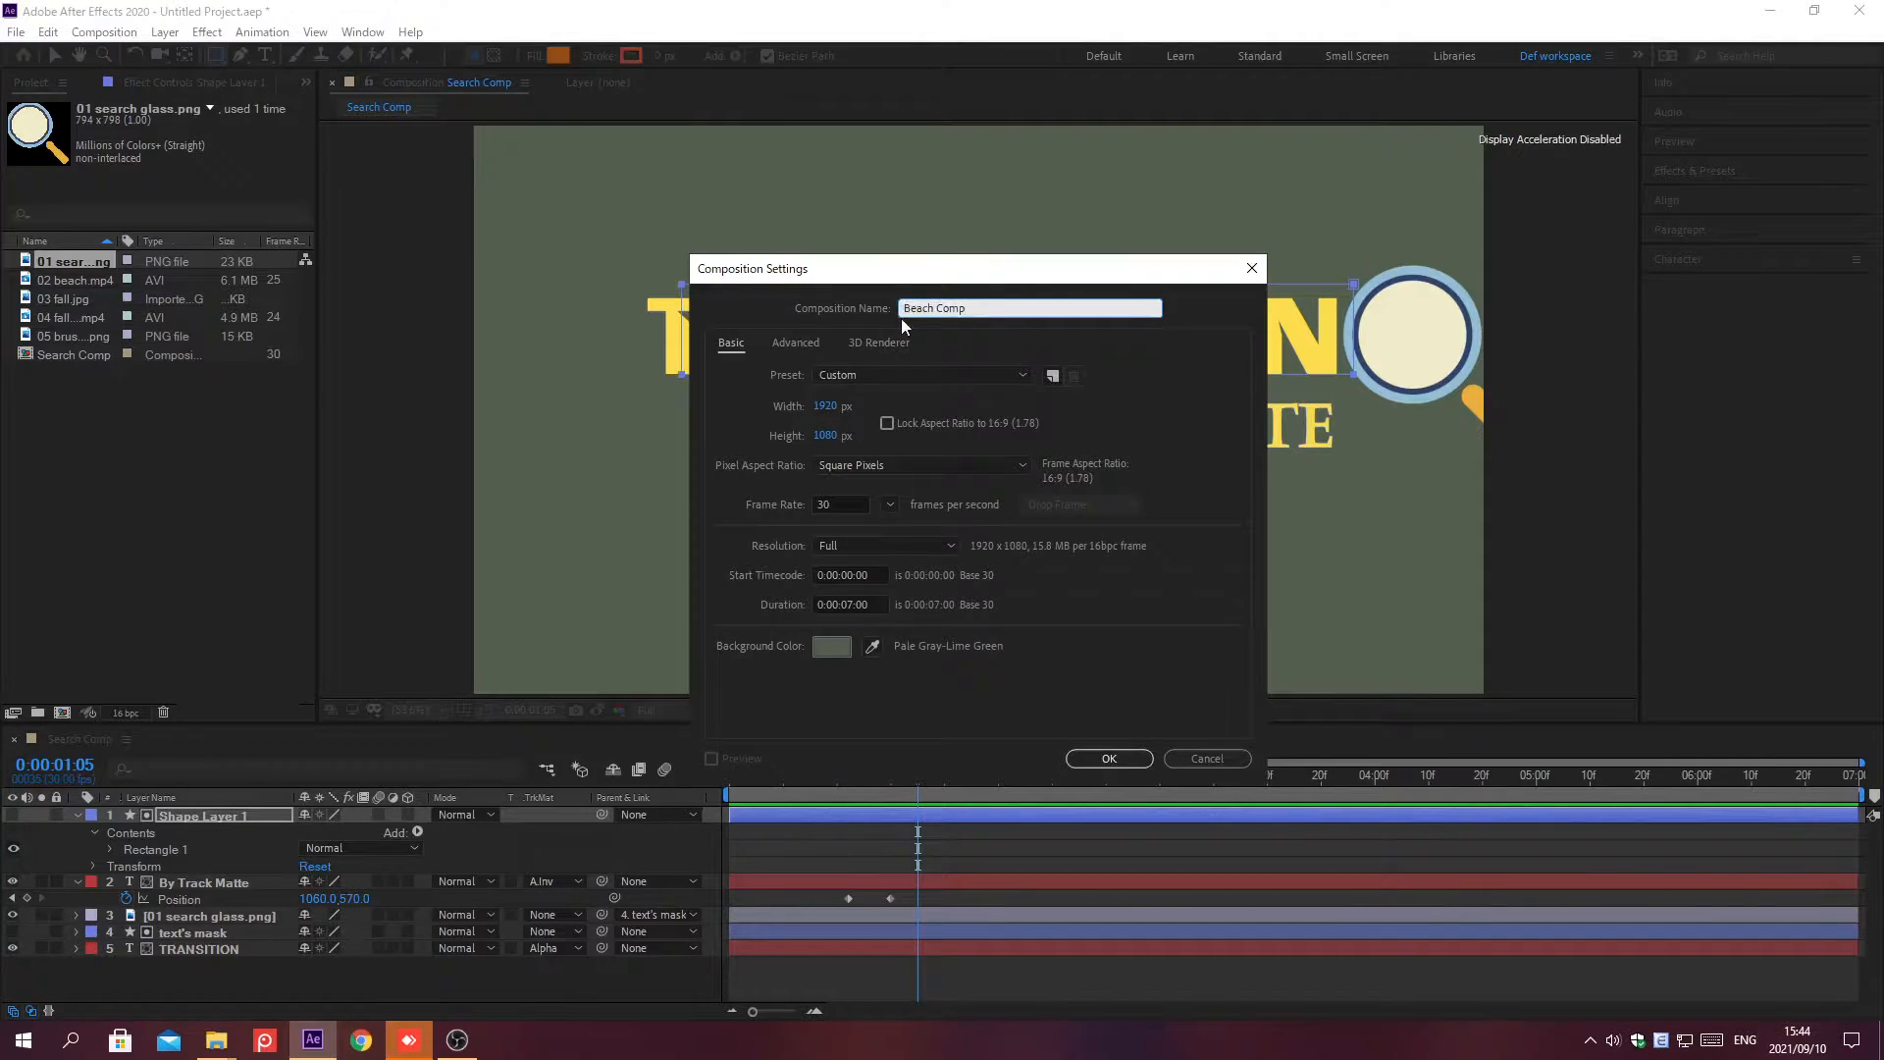
key(Return)
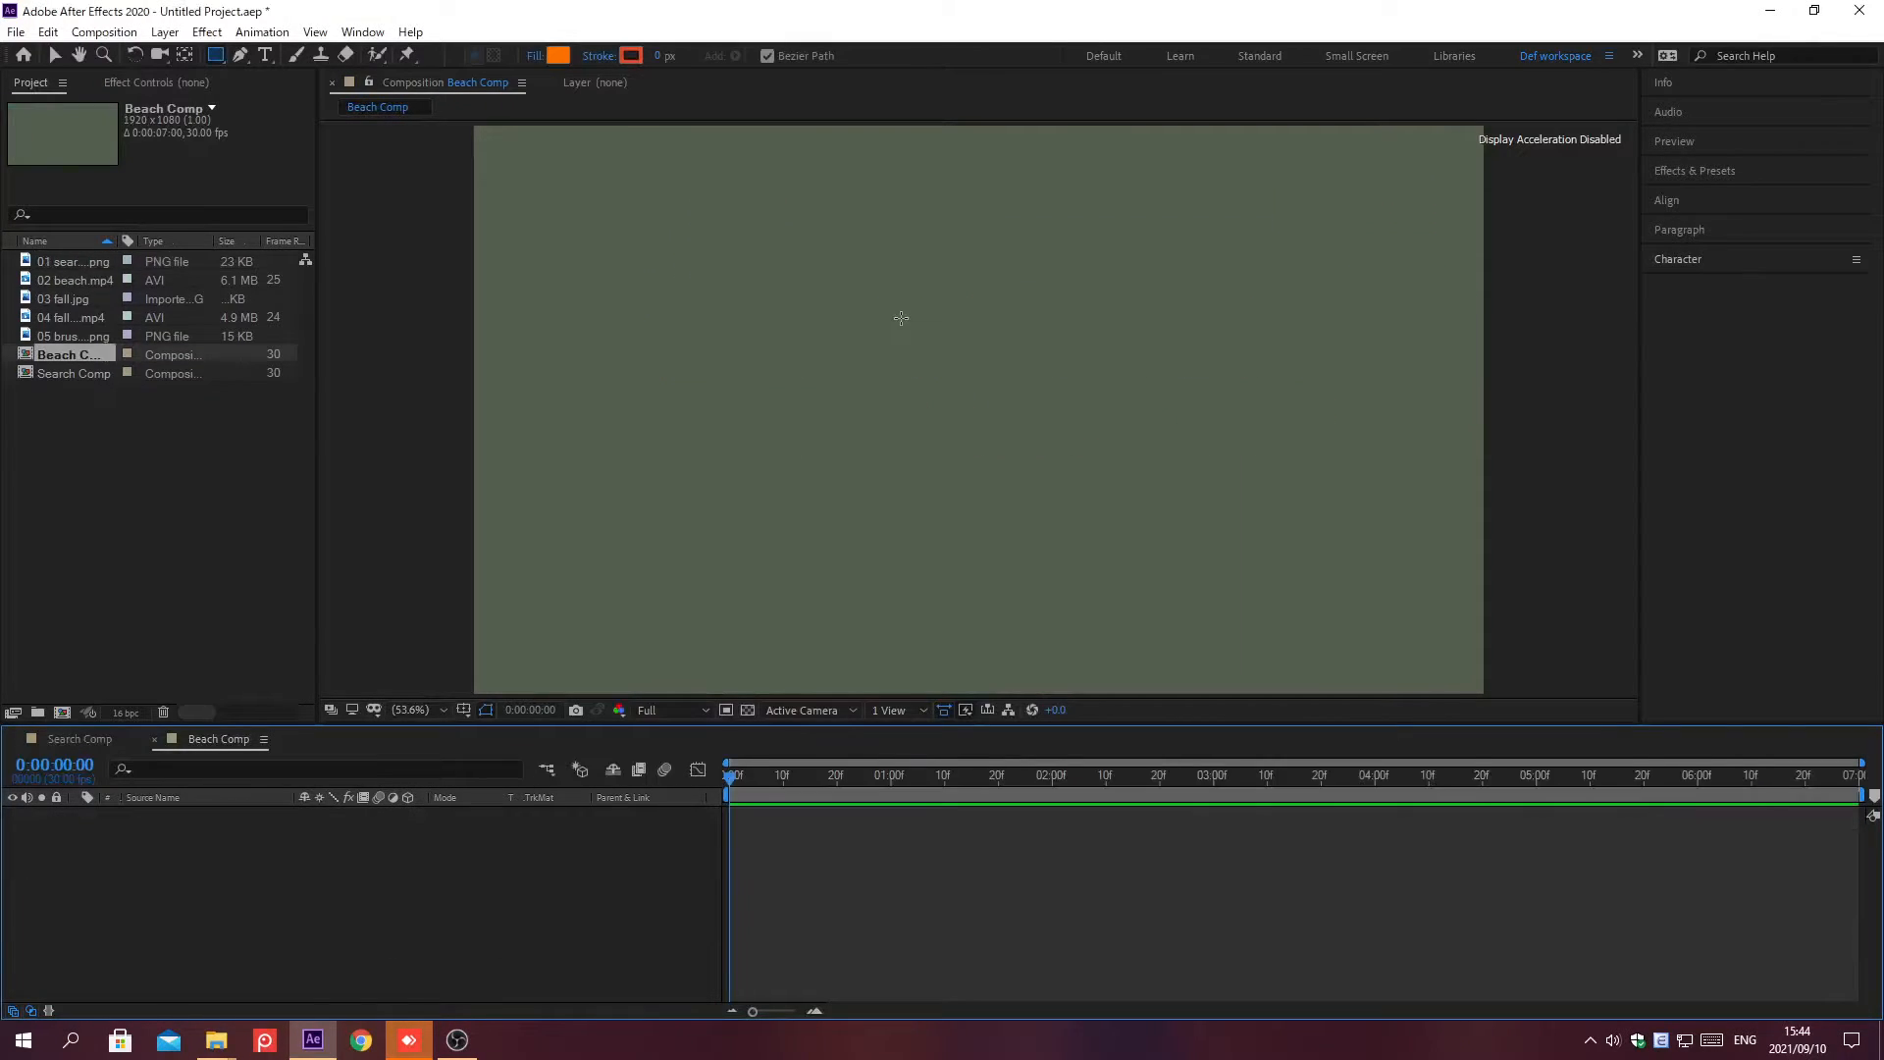
Add an adjustment layer to the Beach Comp
click(165, 32)
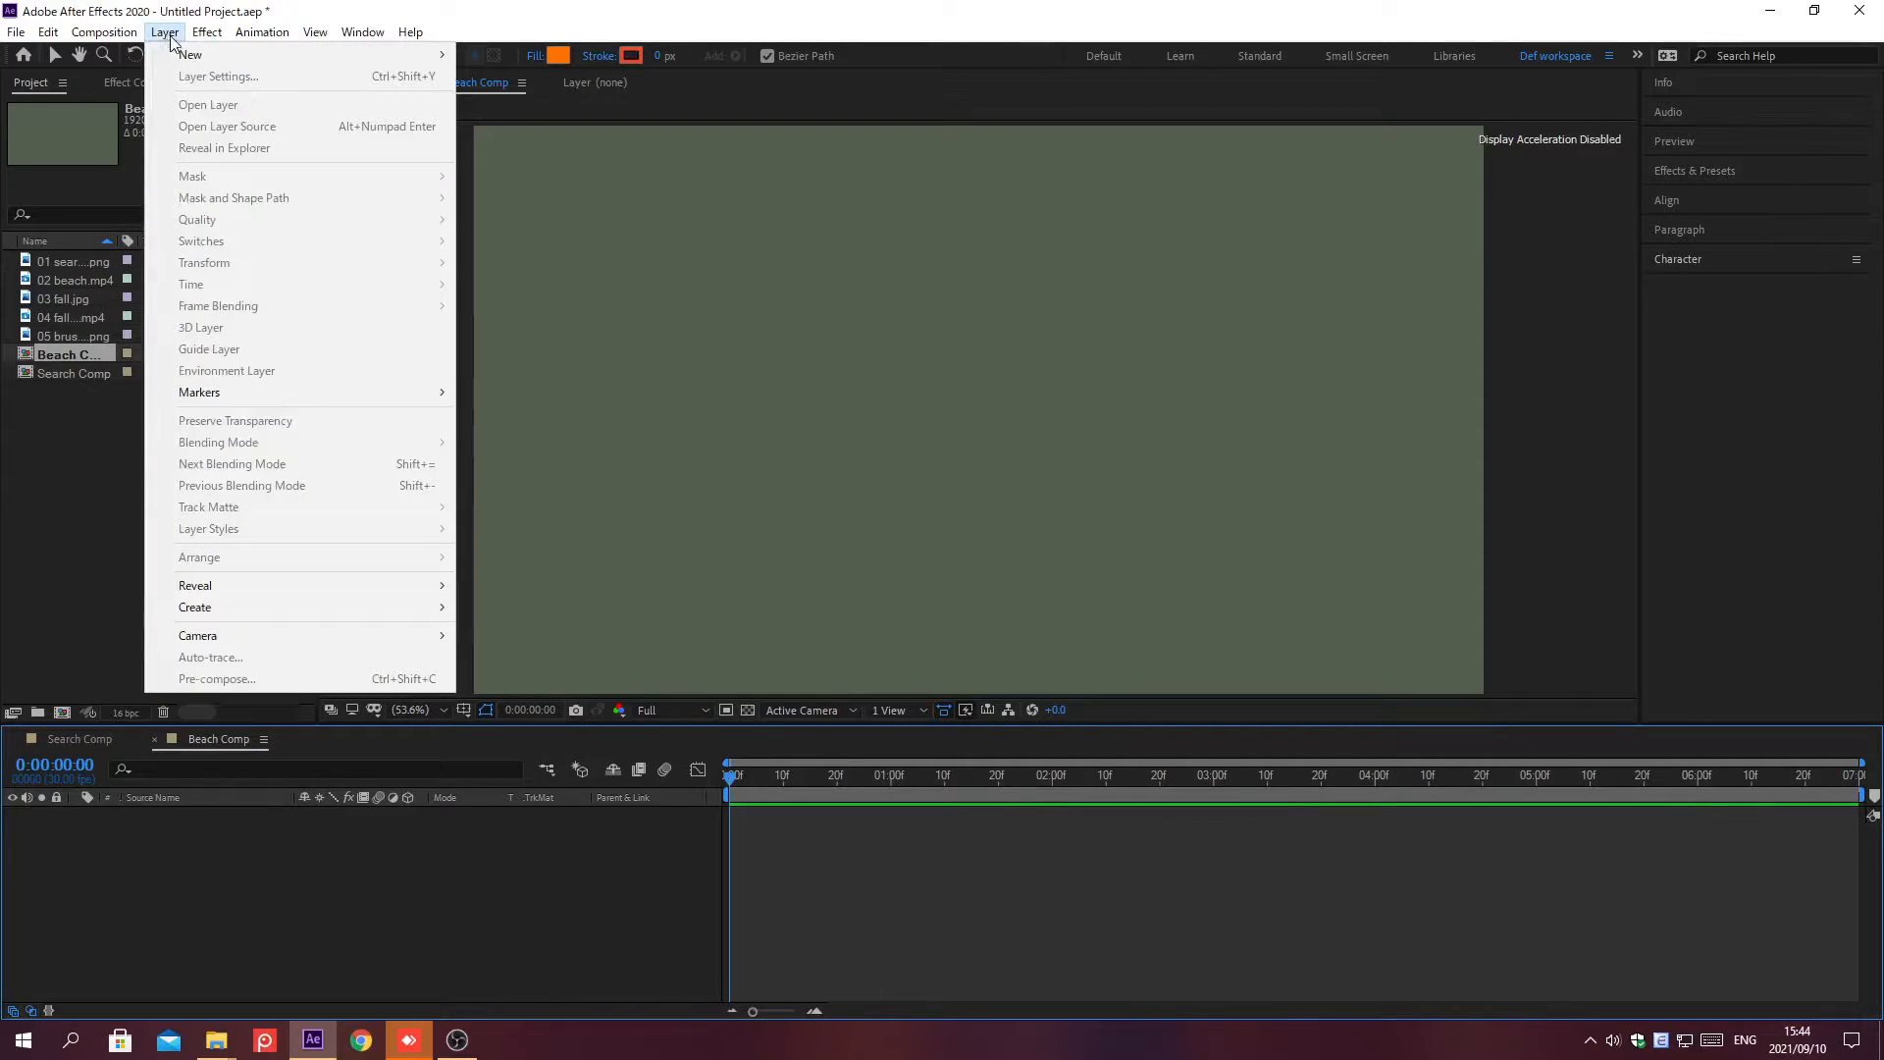
mouse_move(192, 59)
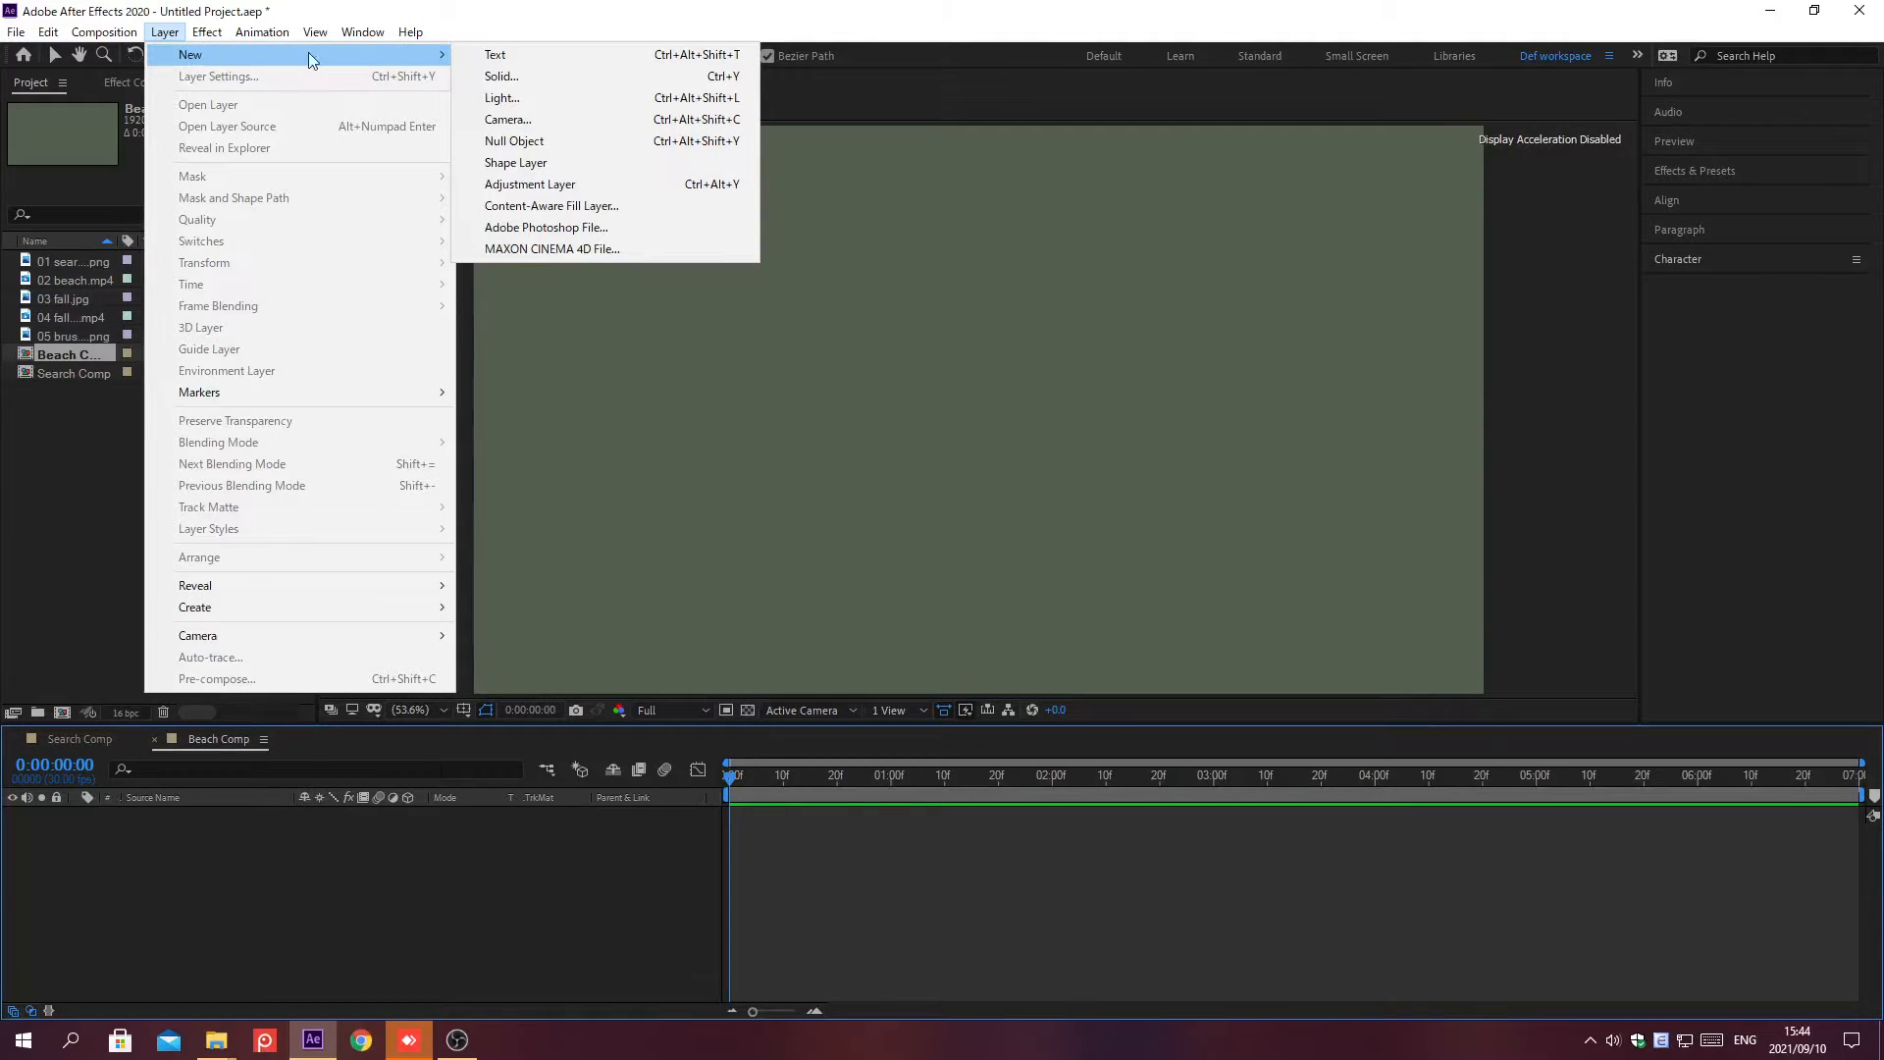
click(517, 189)
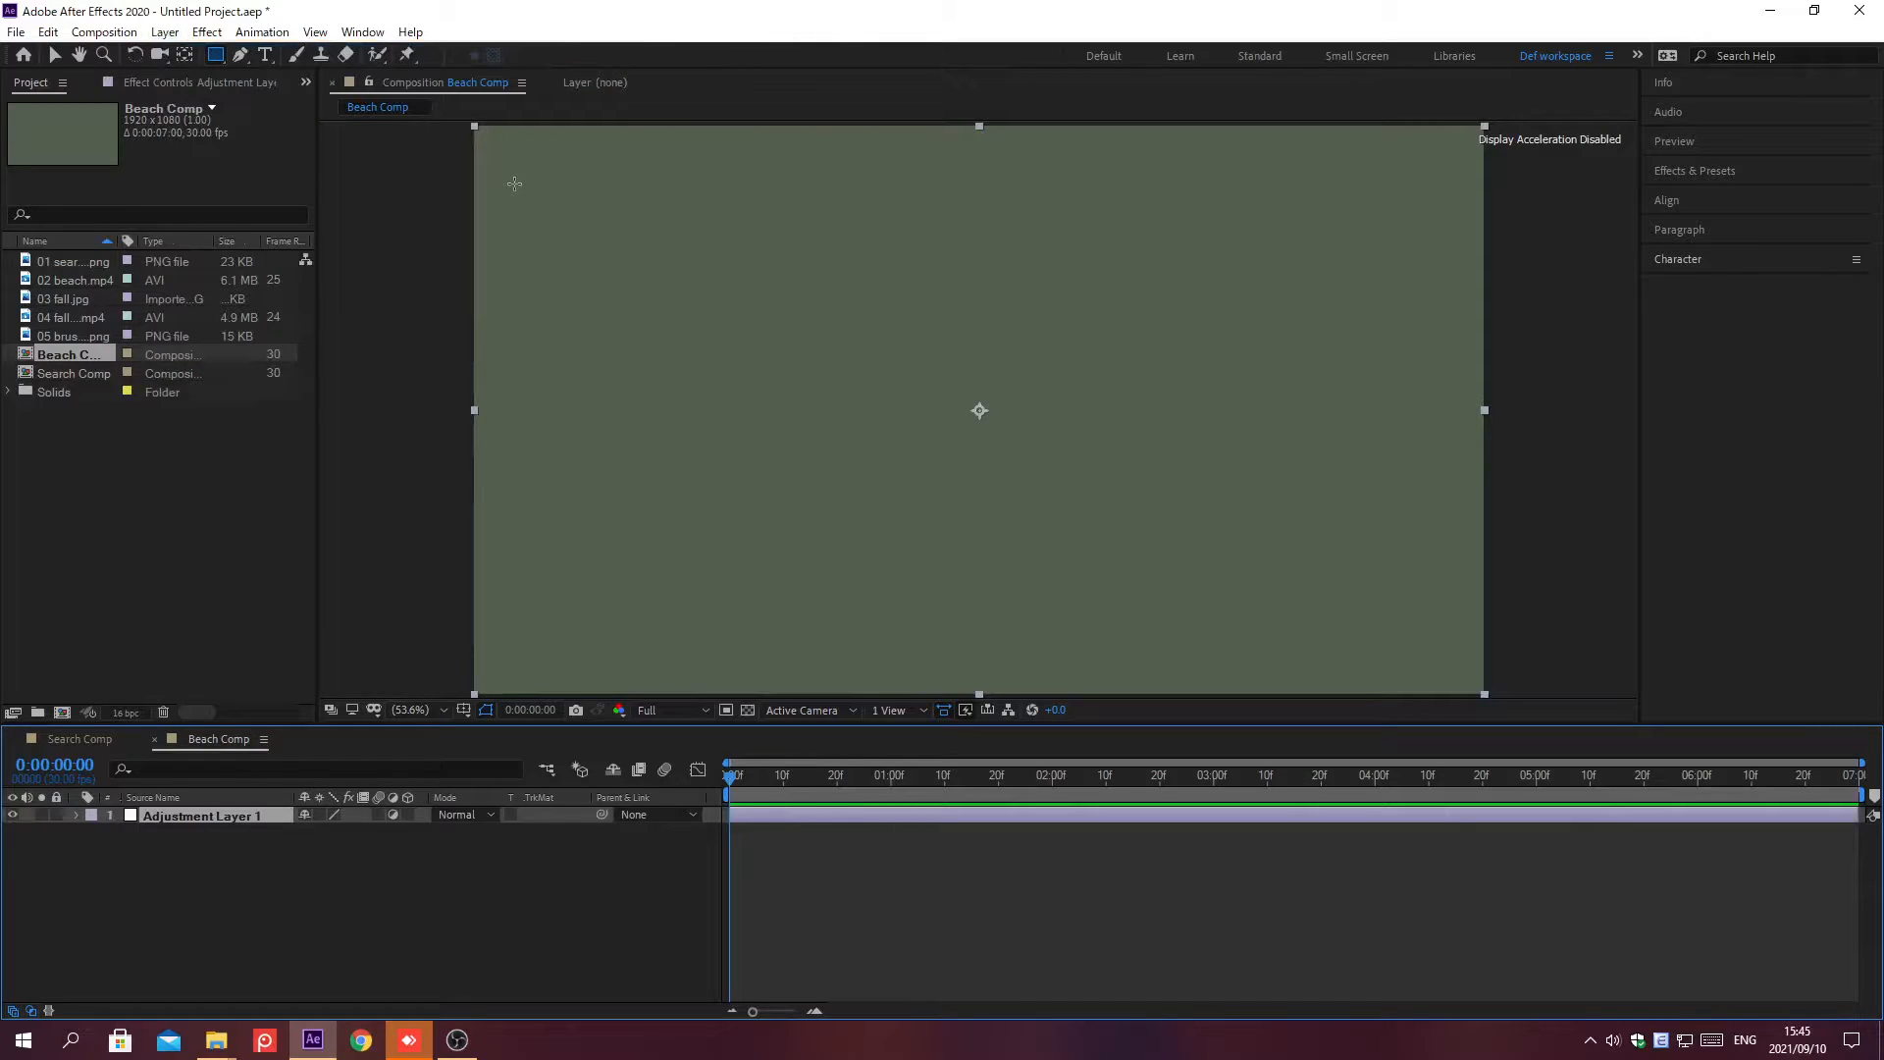
Find the Turbulent Displace effect and apply it to the adjustment layer
click(1694, 171)
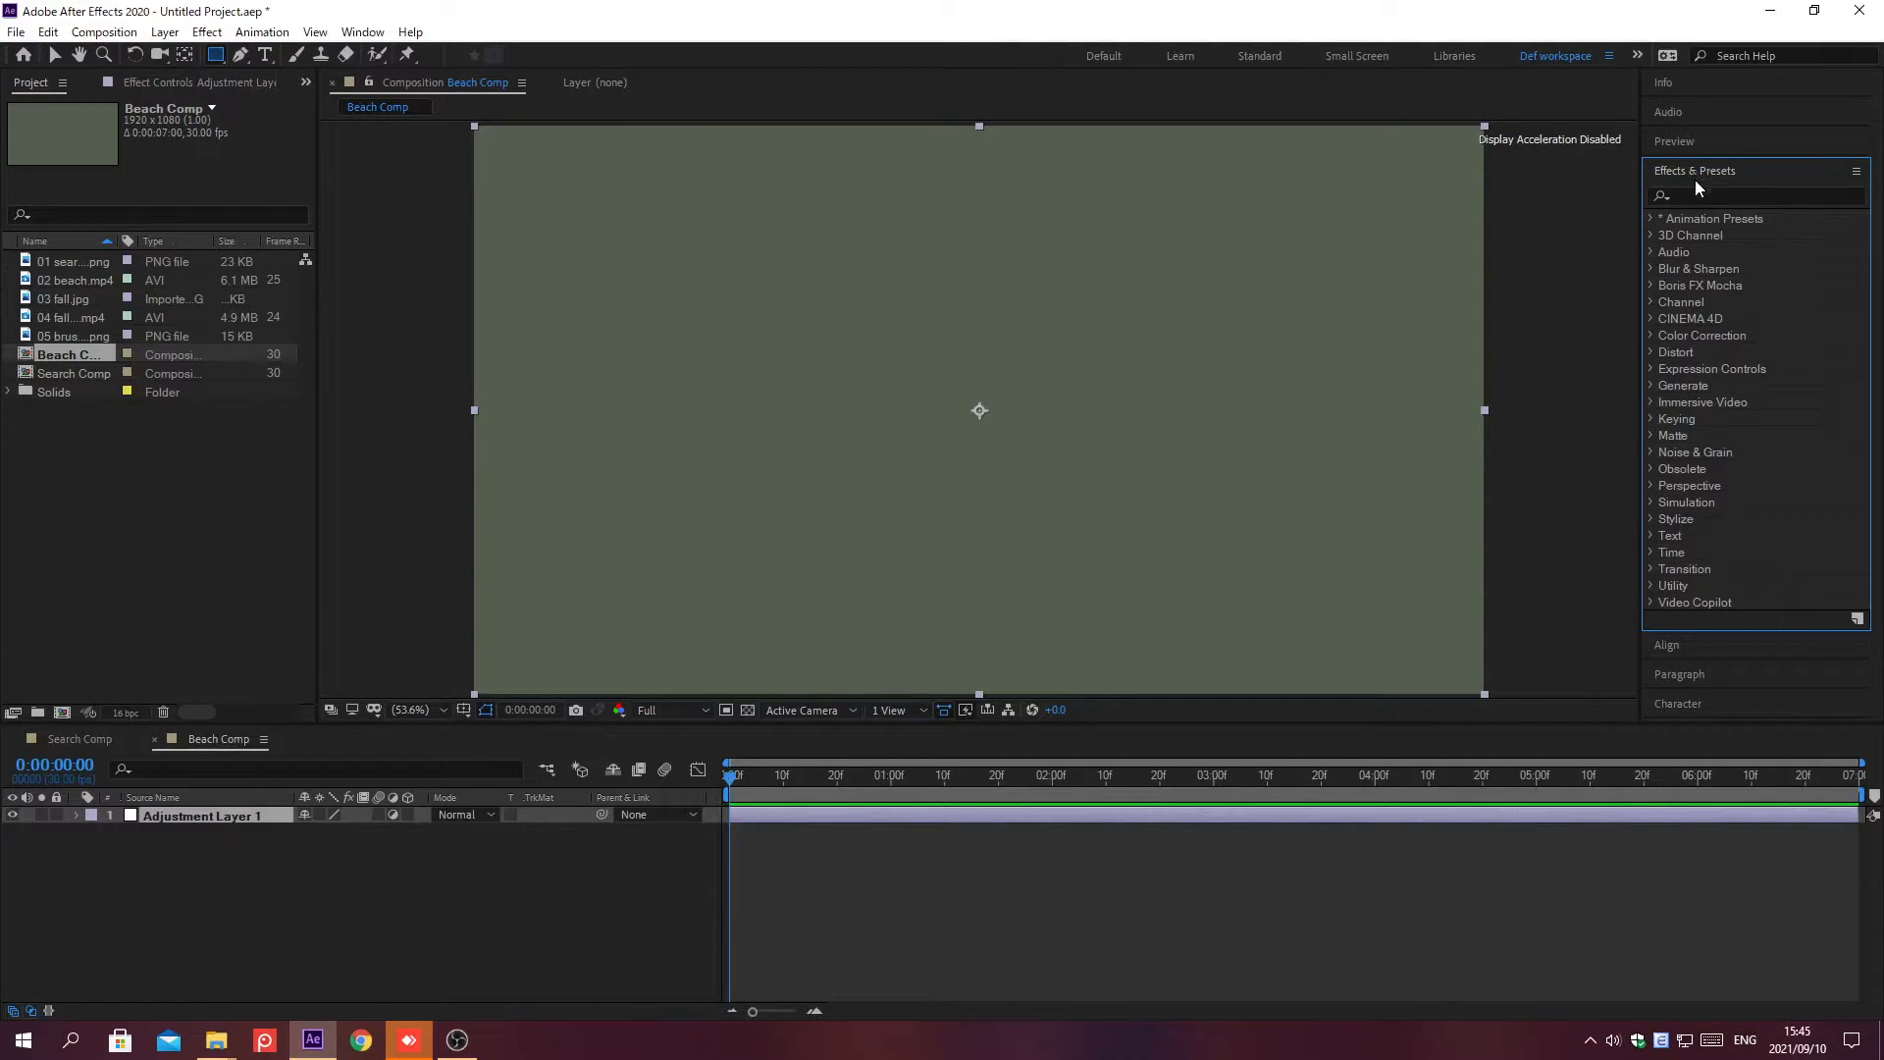
click(1694, 194)
text(Turbu)
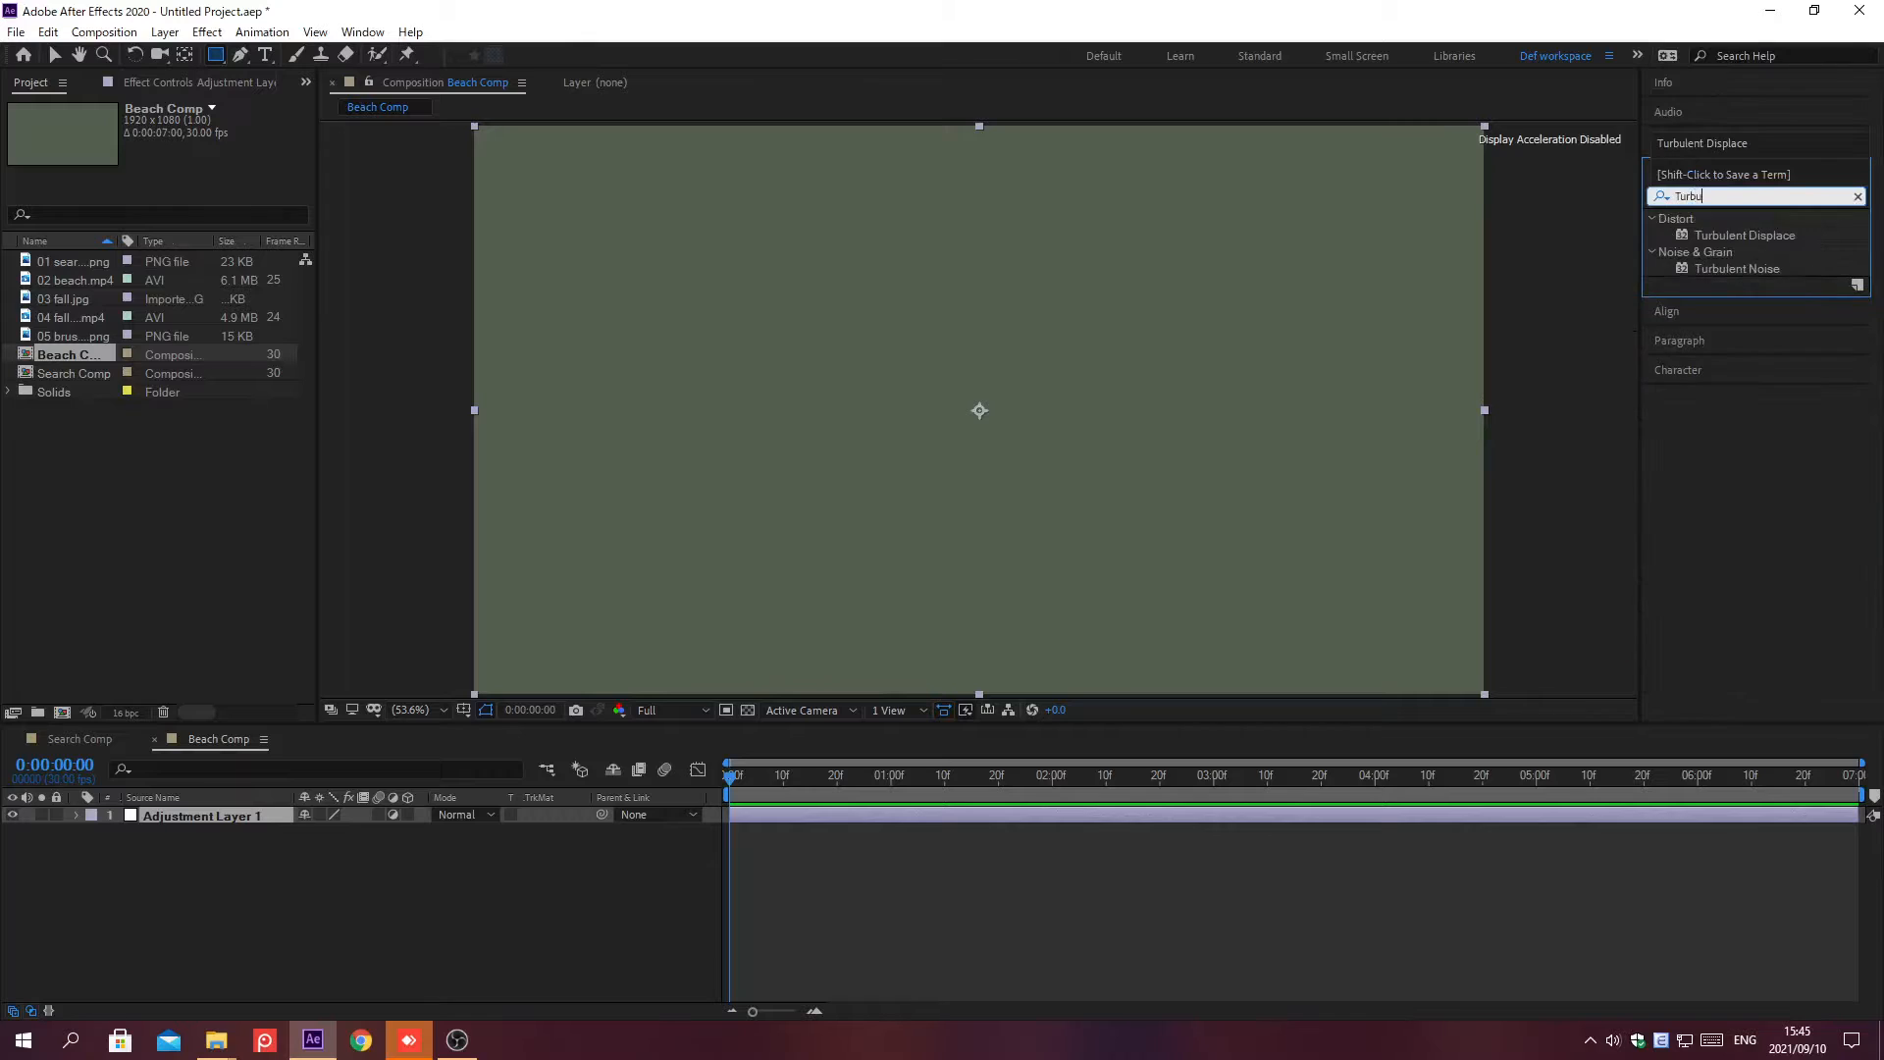
text(lent Displace)
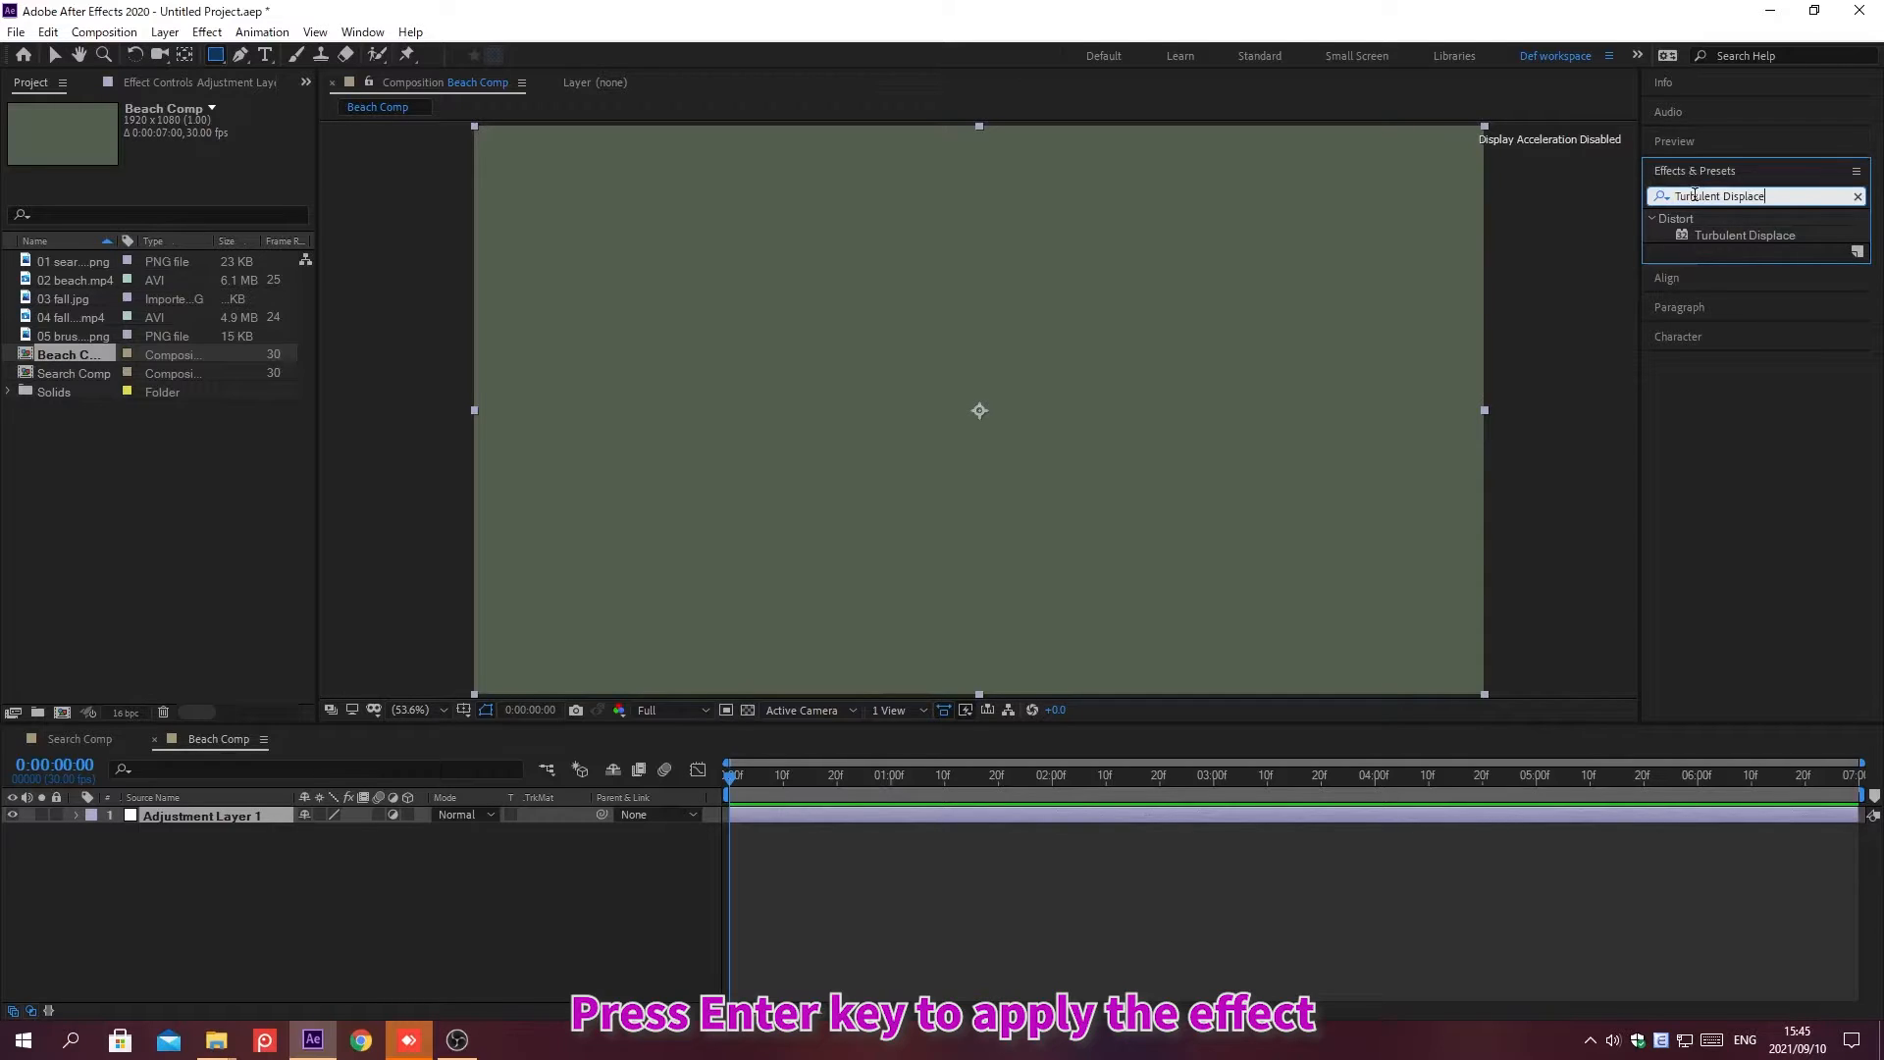
key(Return)
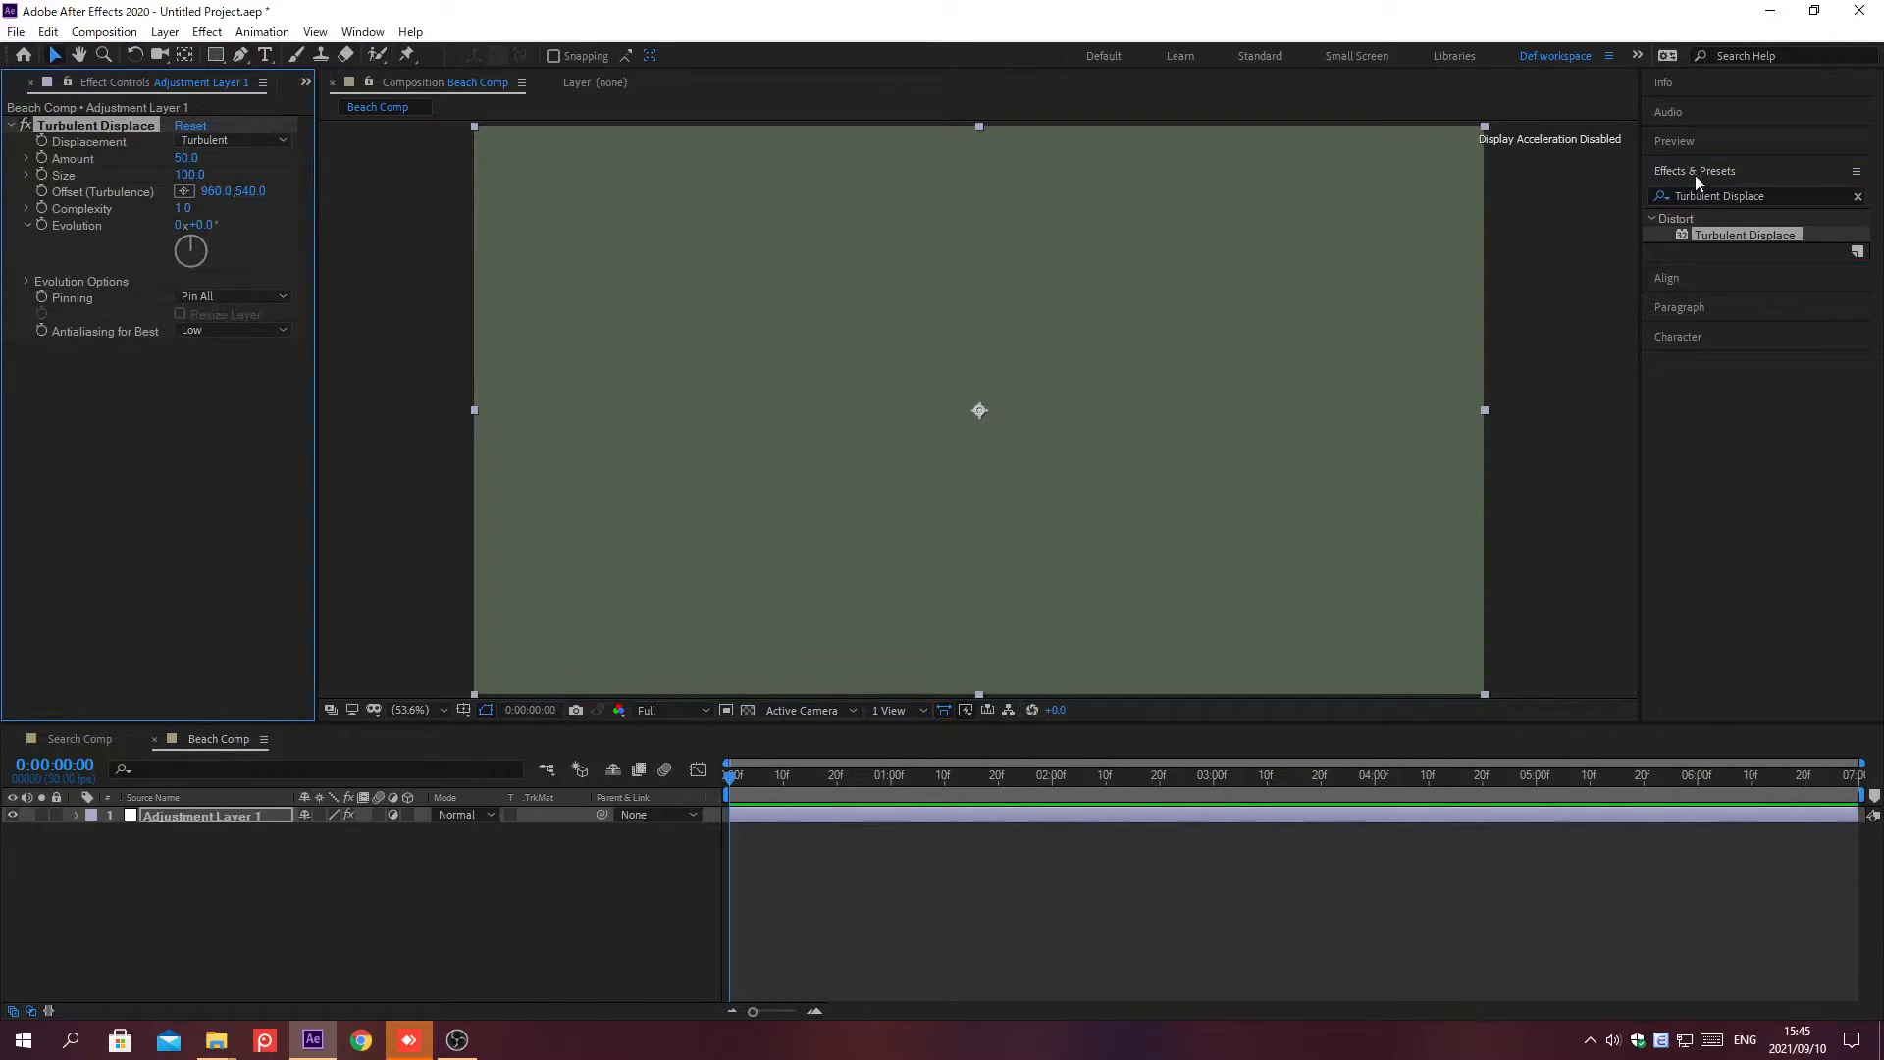
click(1695, 170)
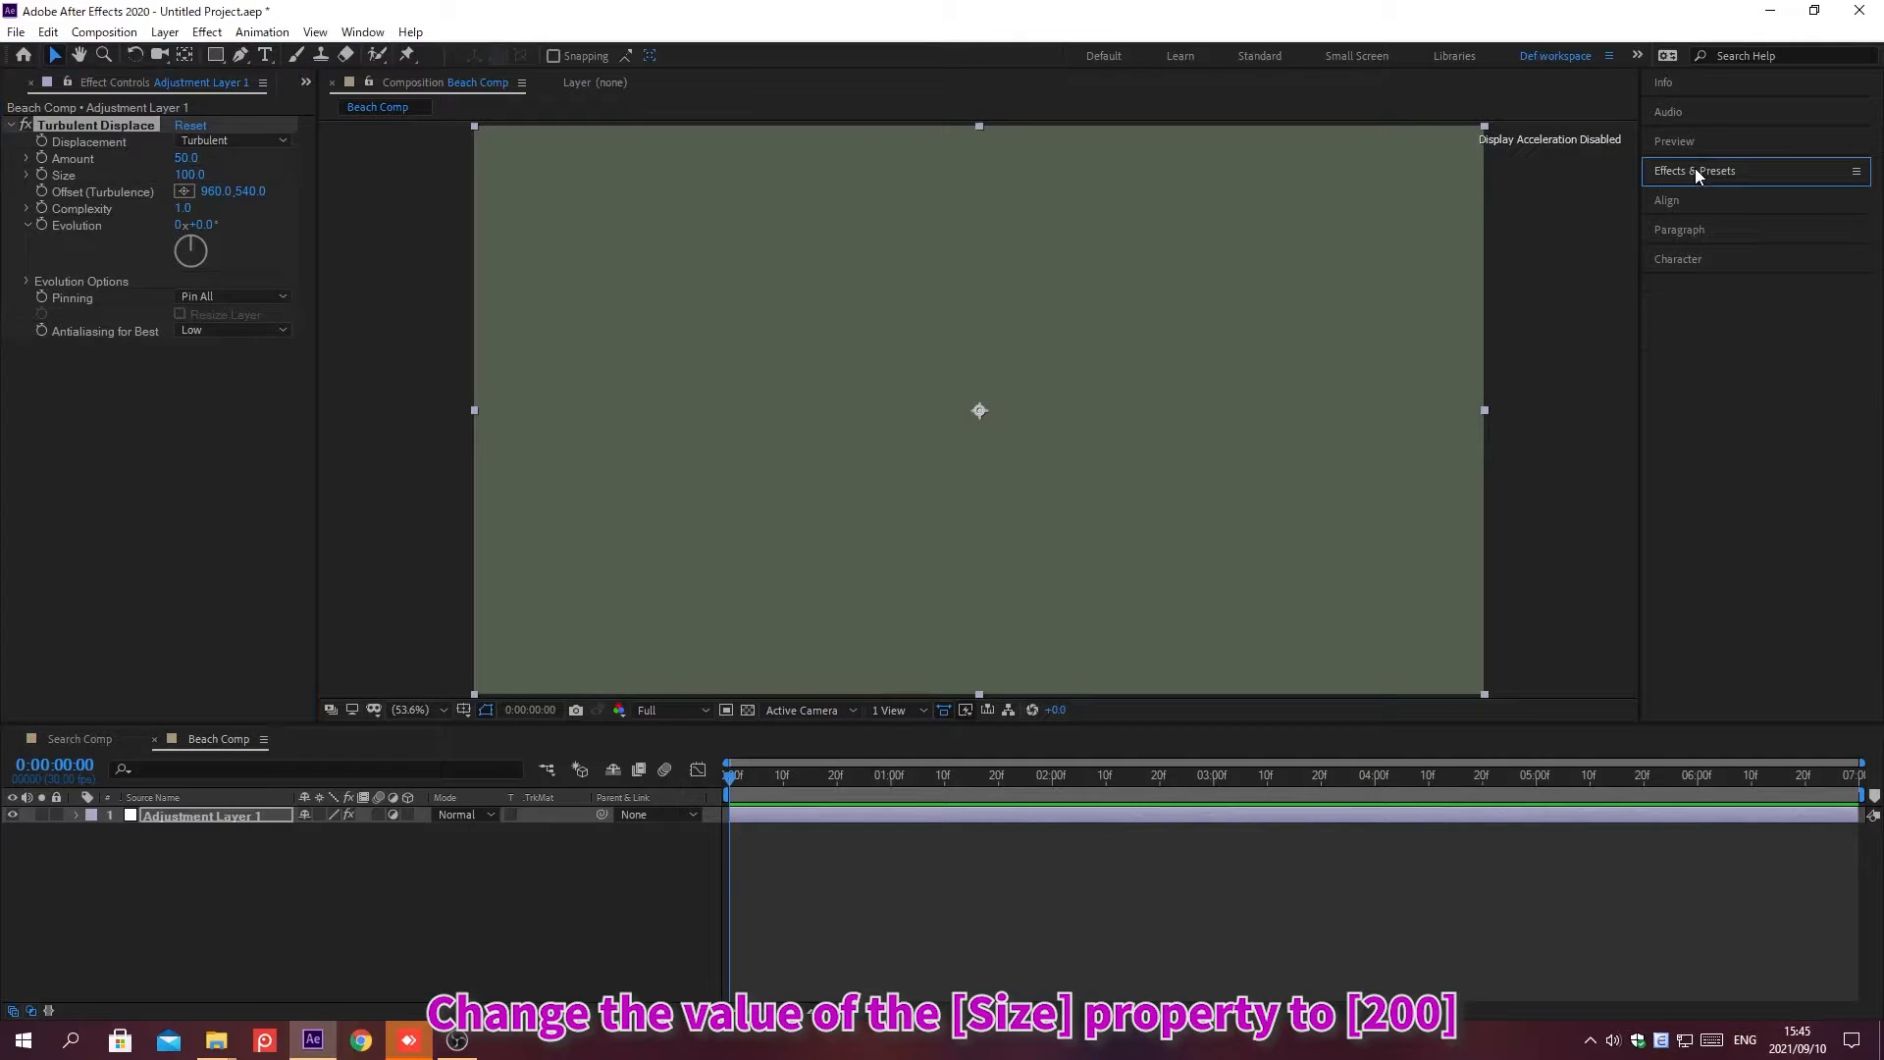
Set the Turbulent Displace Size to 200 and create keyframes for Amount and Evolution at the start of the composition
click(189, 174)
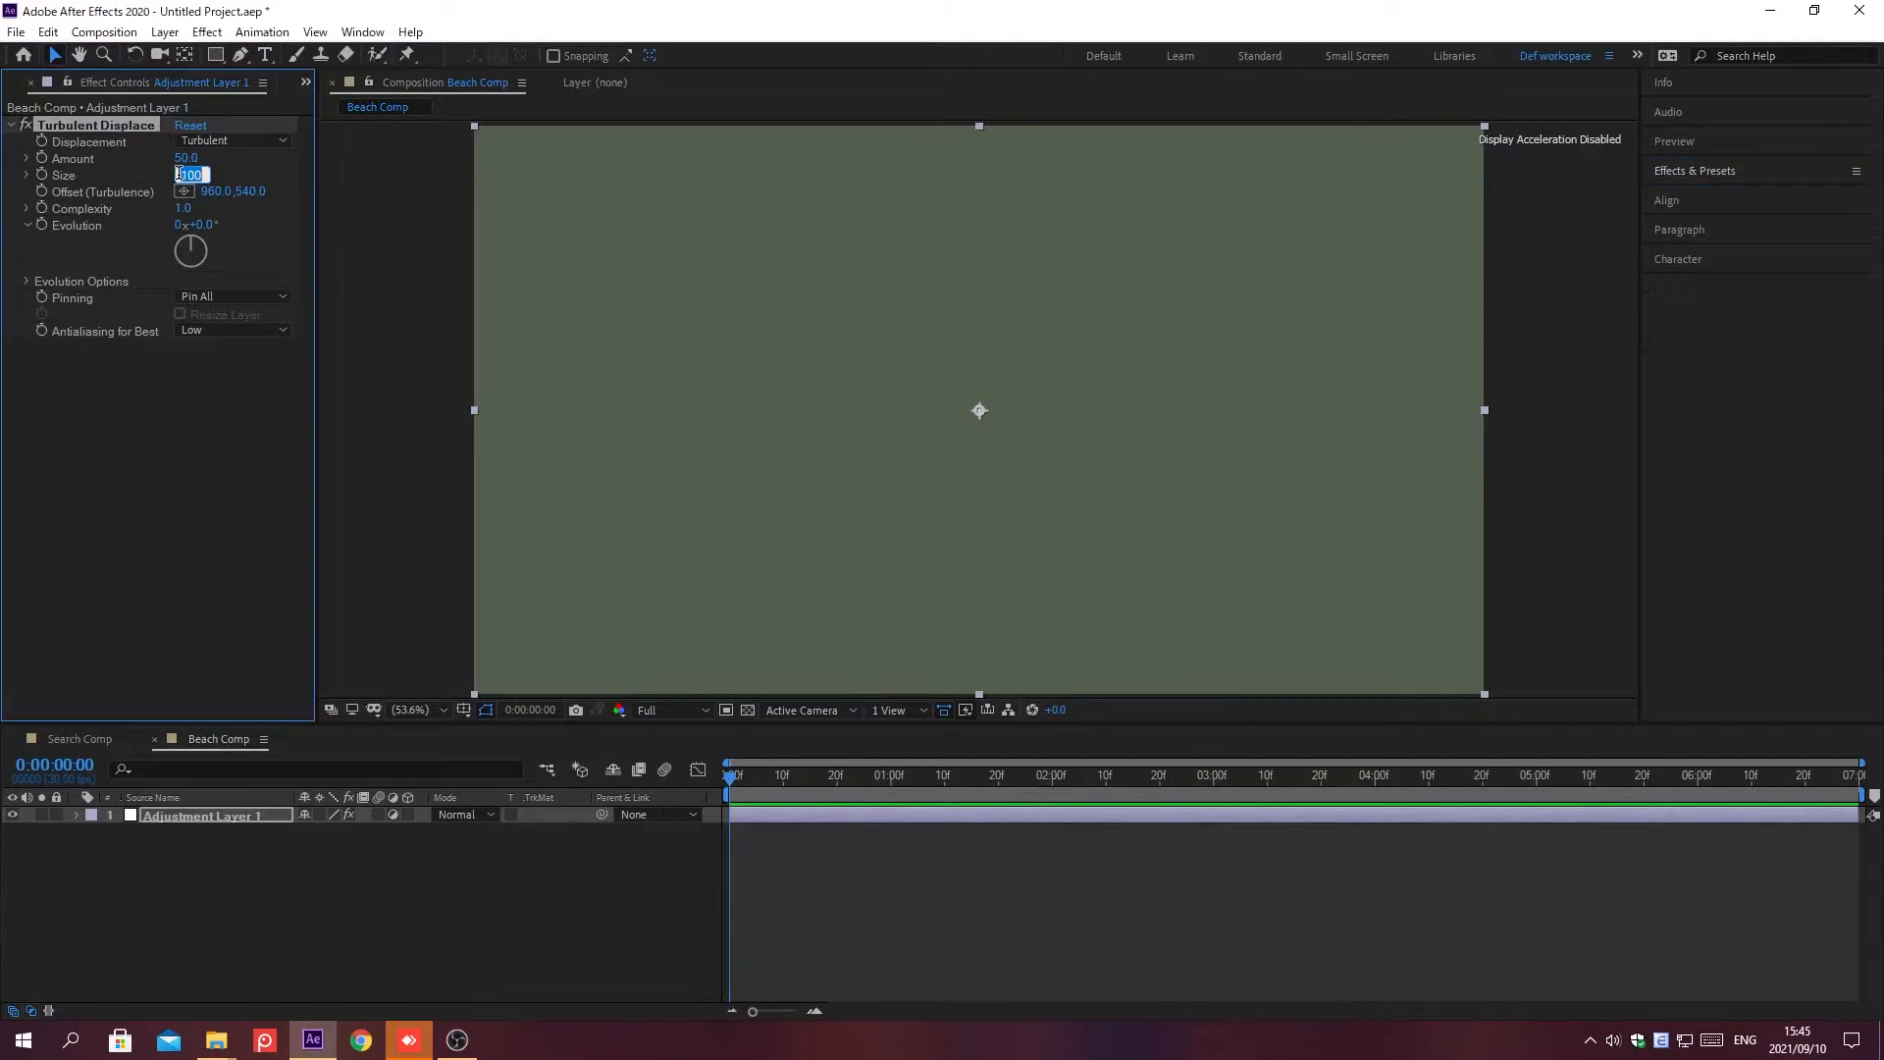
text(200)
key(Return)
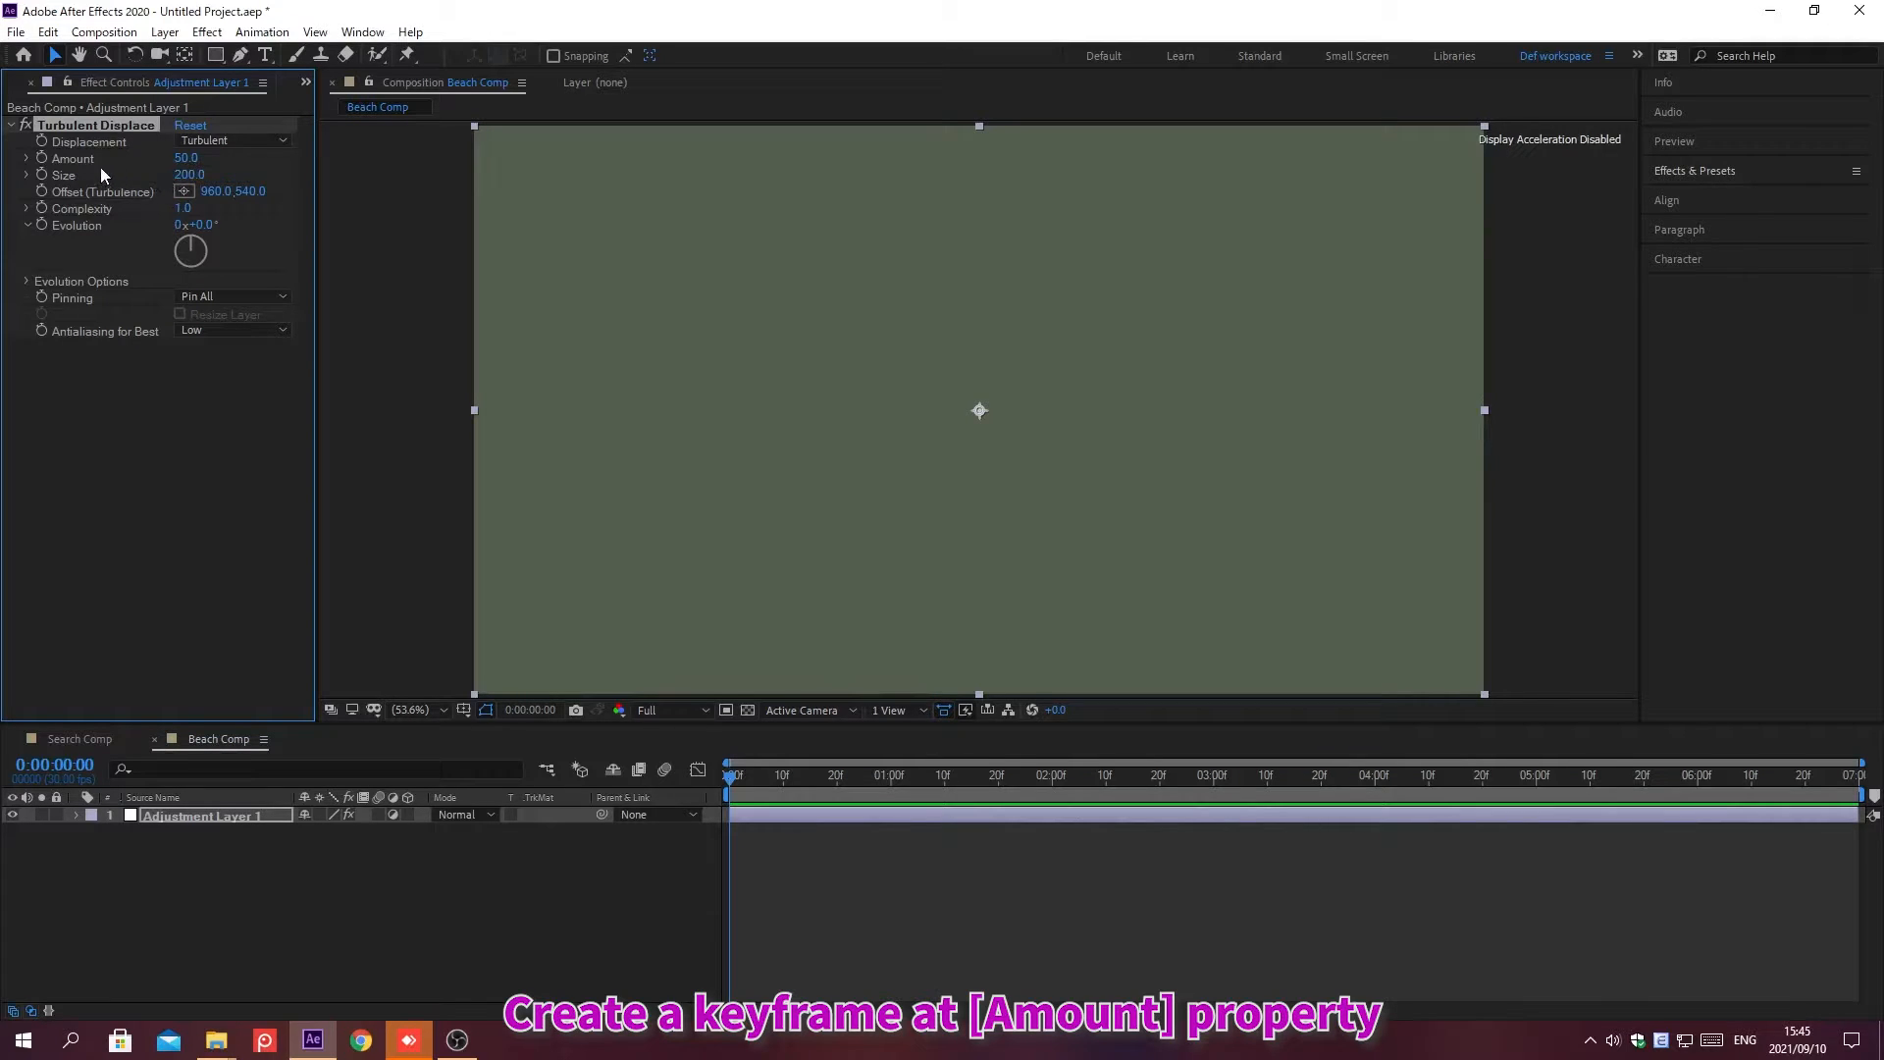
click(41, 158)
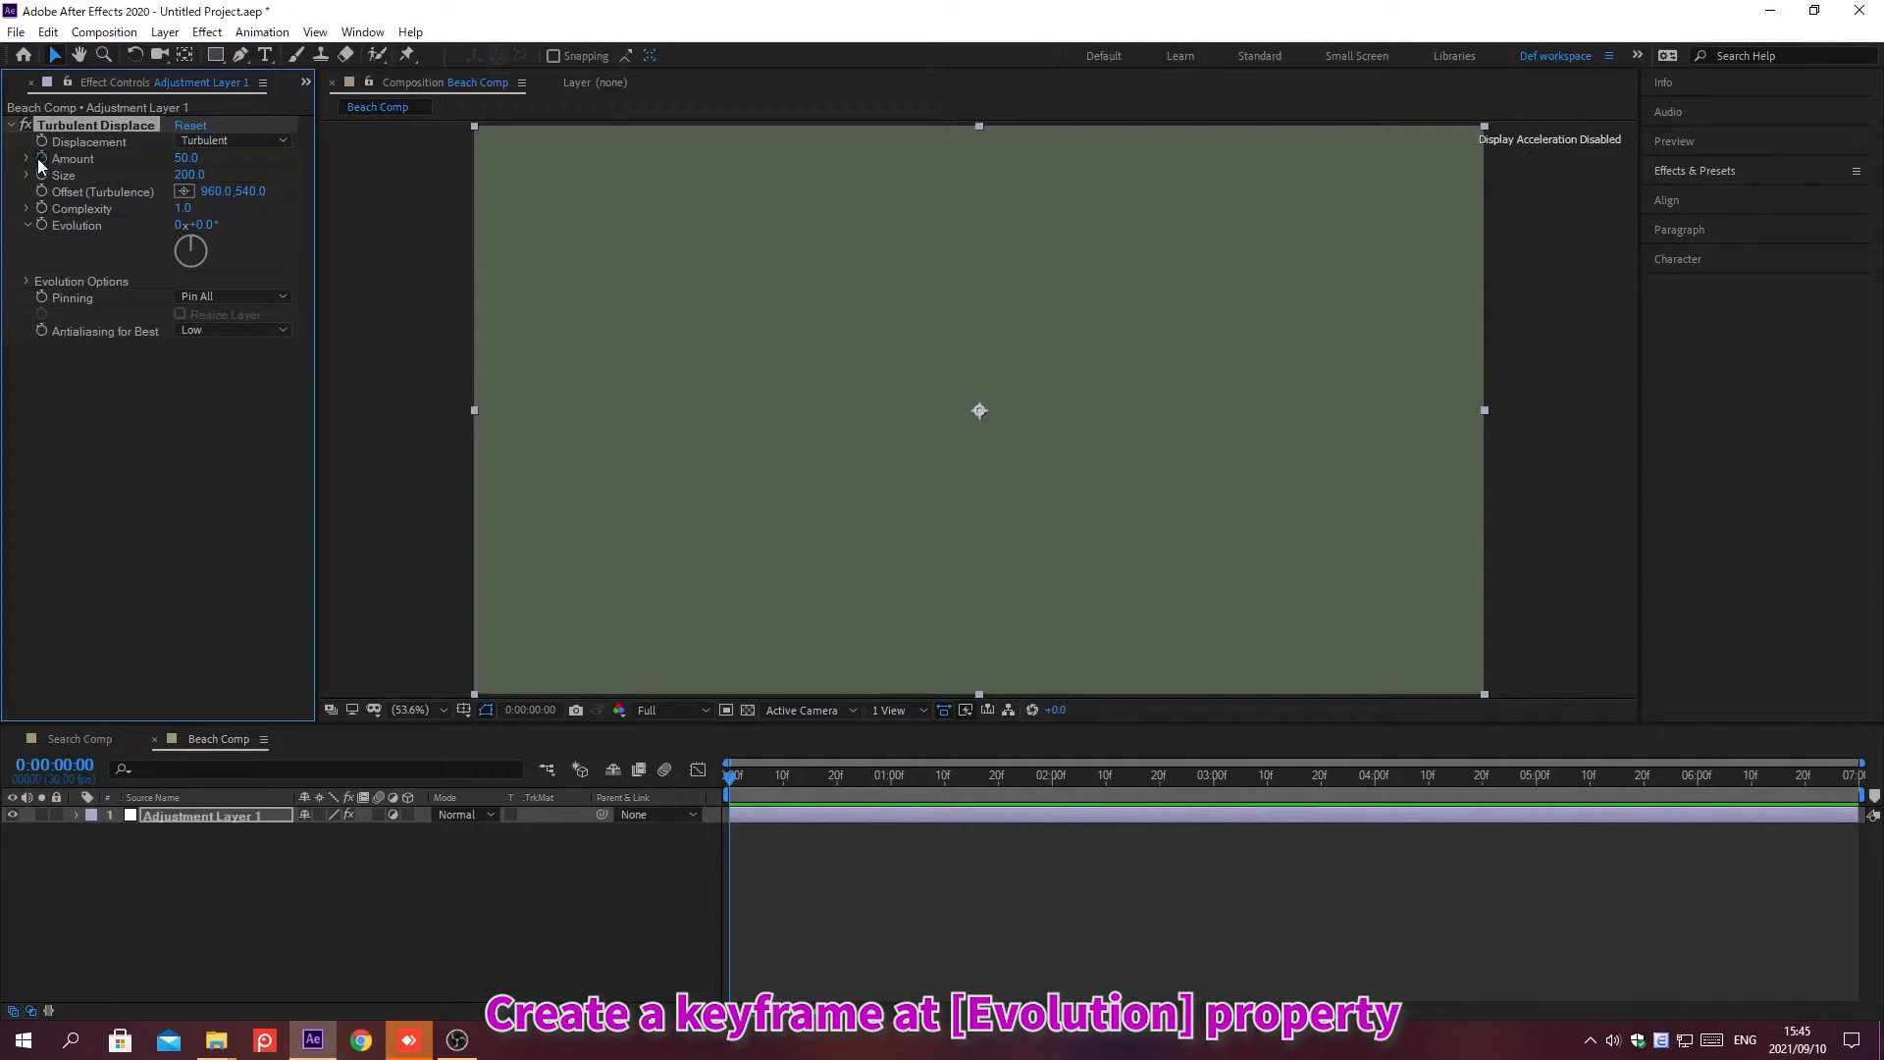
click(41, 224)
Set the Turbulent Displace Amount to -50 at 0;00;00;00
key(alt+shift+j)
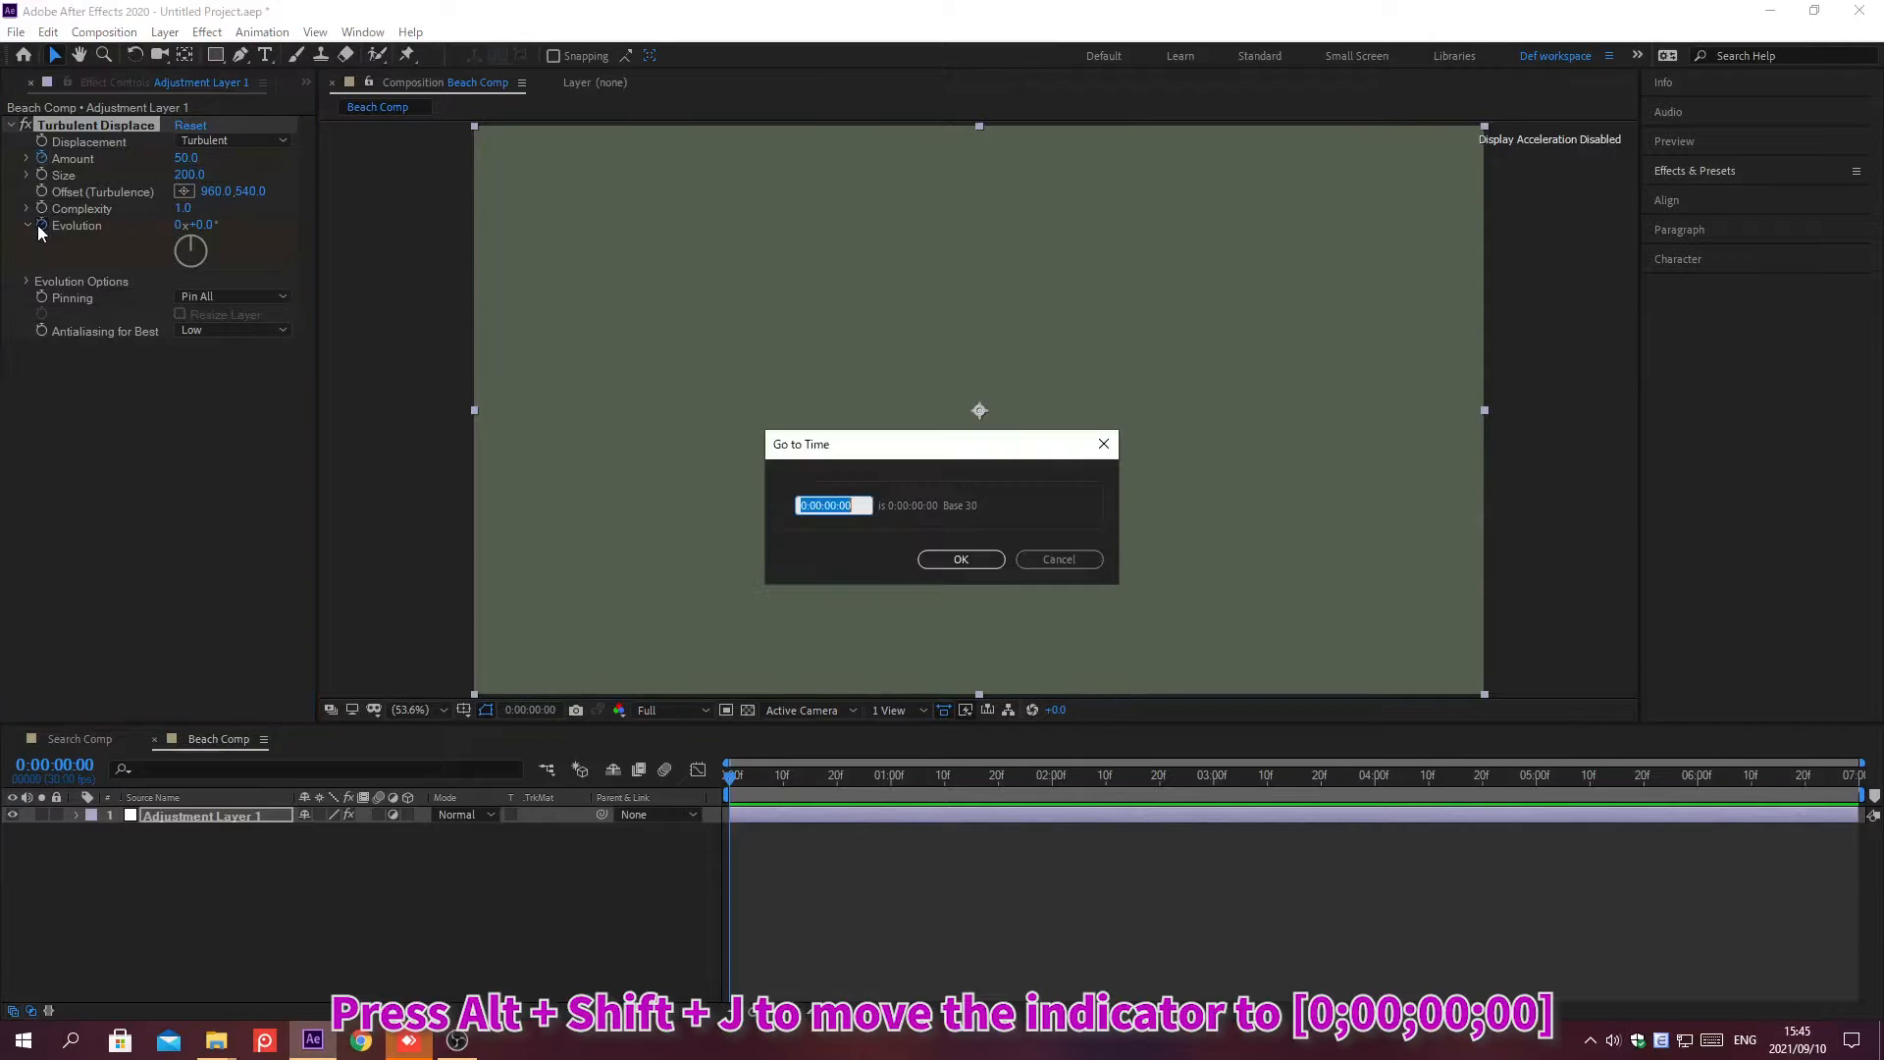
text(0;00;00;00)
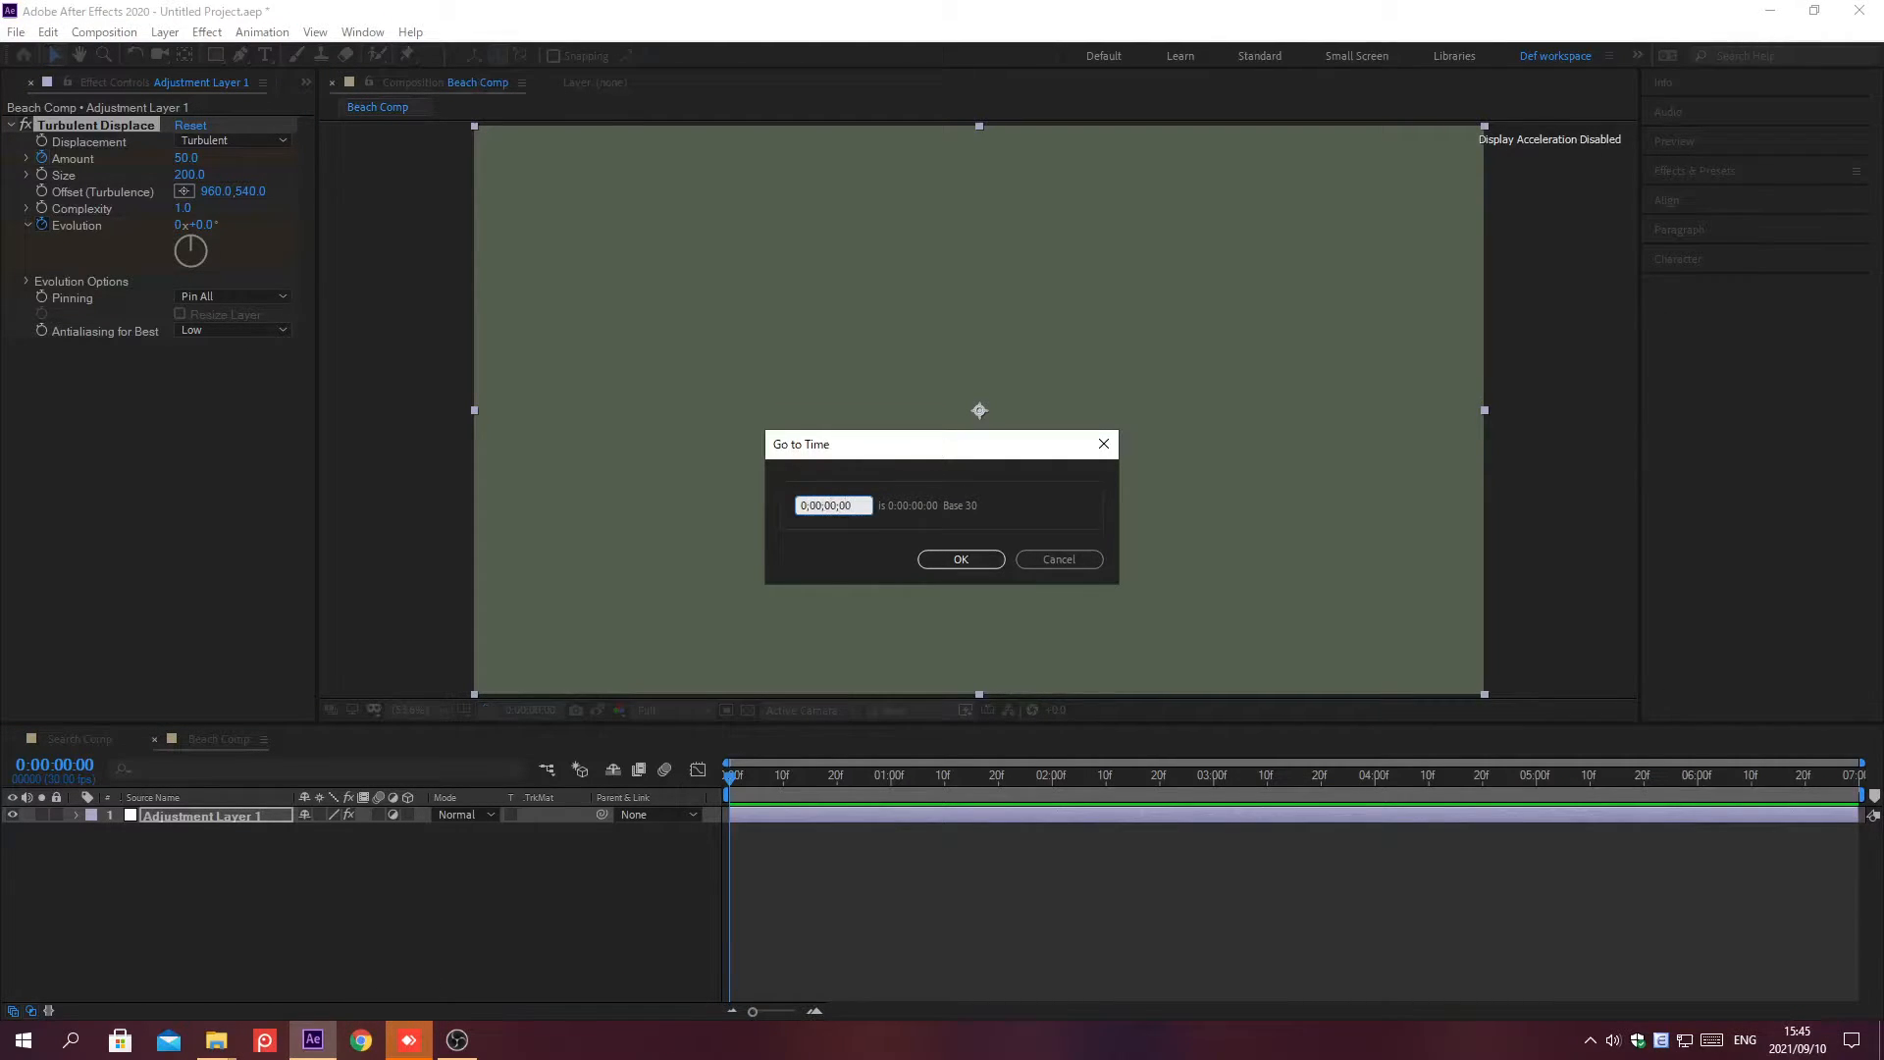
key(Return)
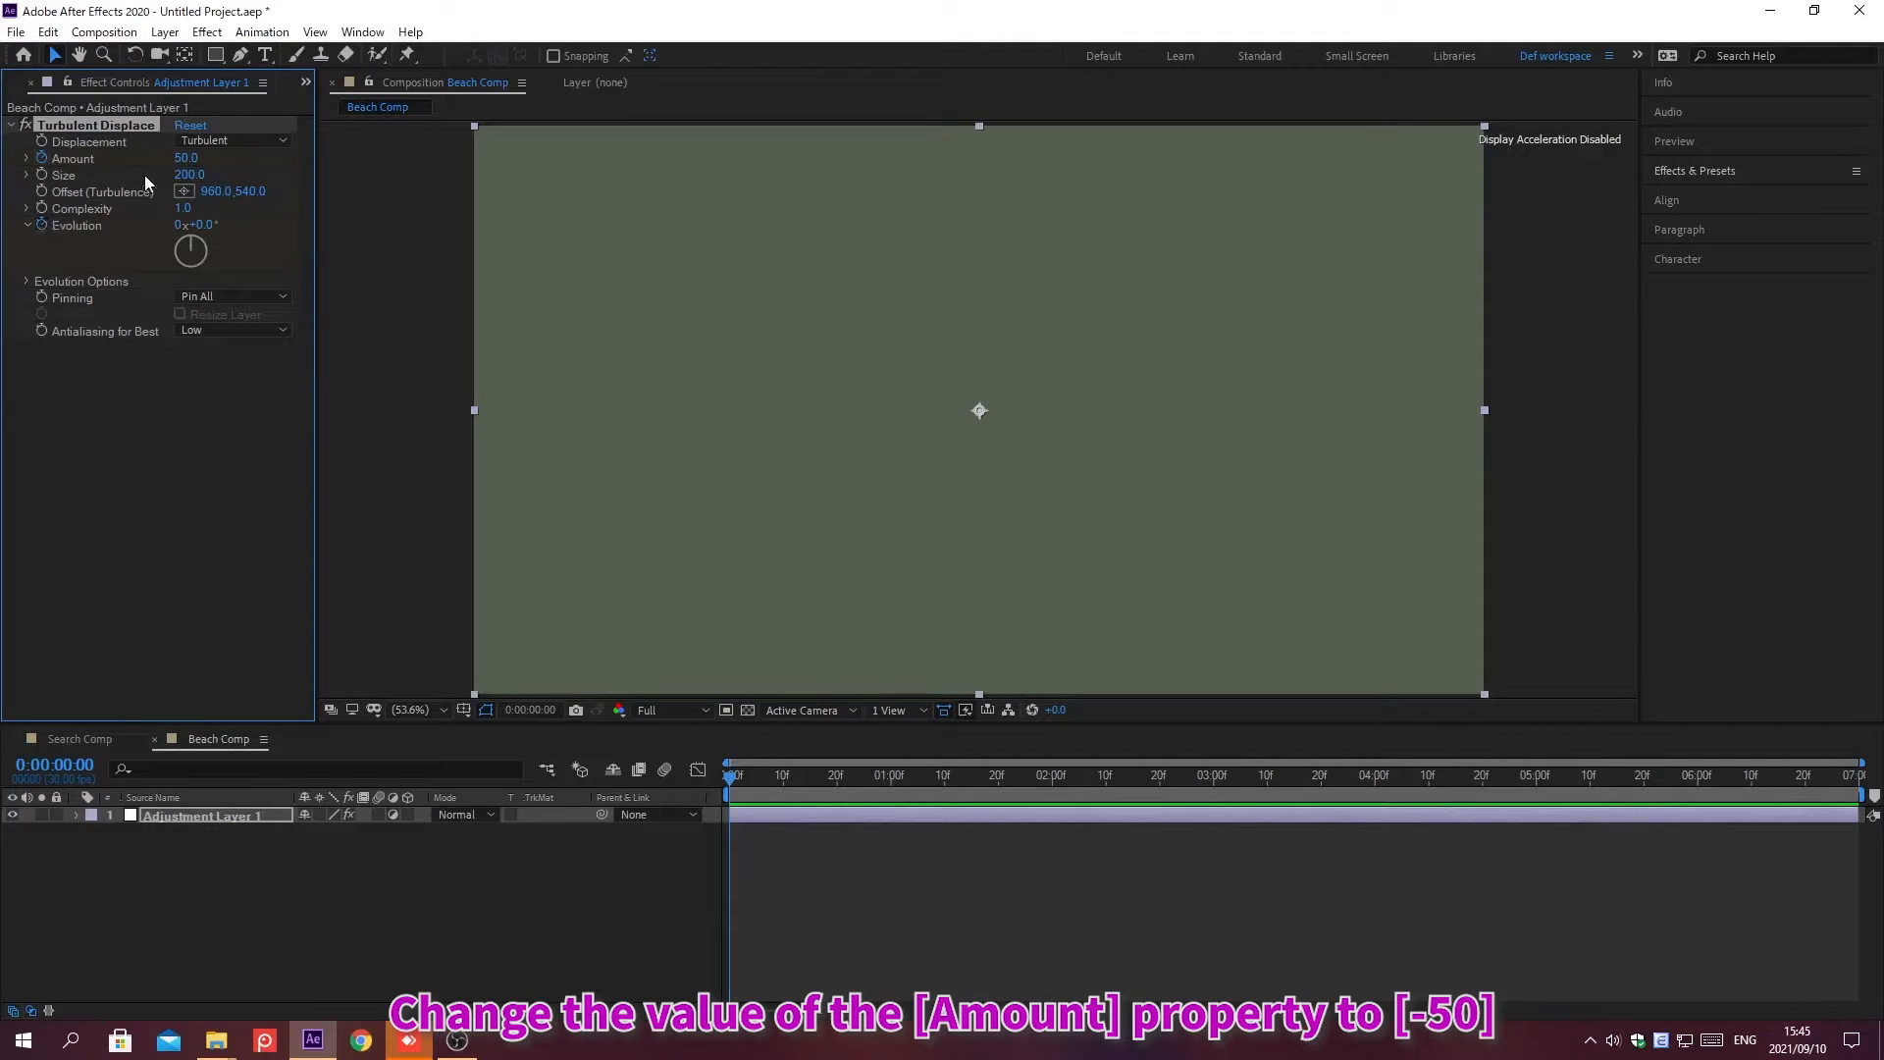
click(180, 158)
text(-50)
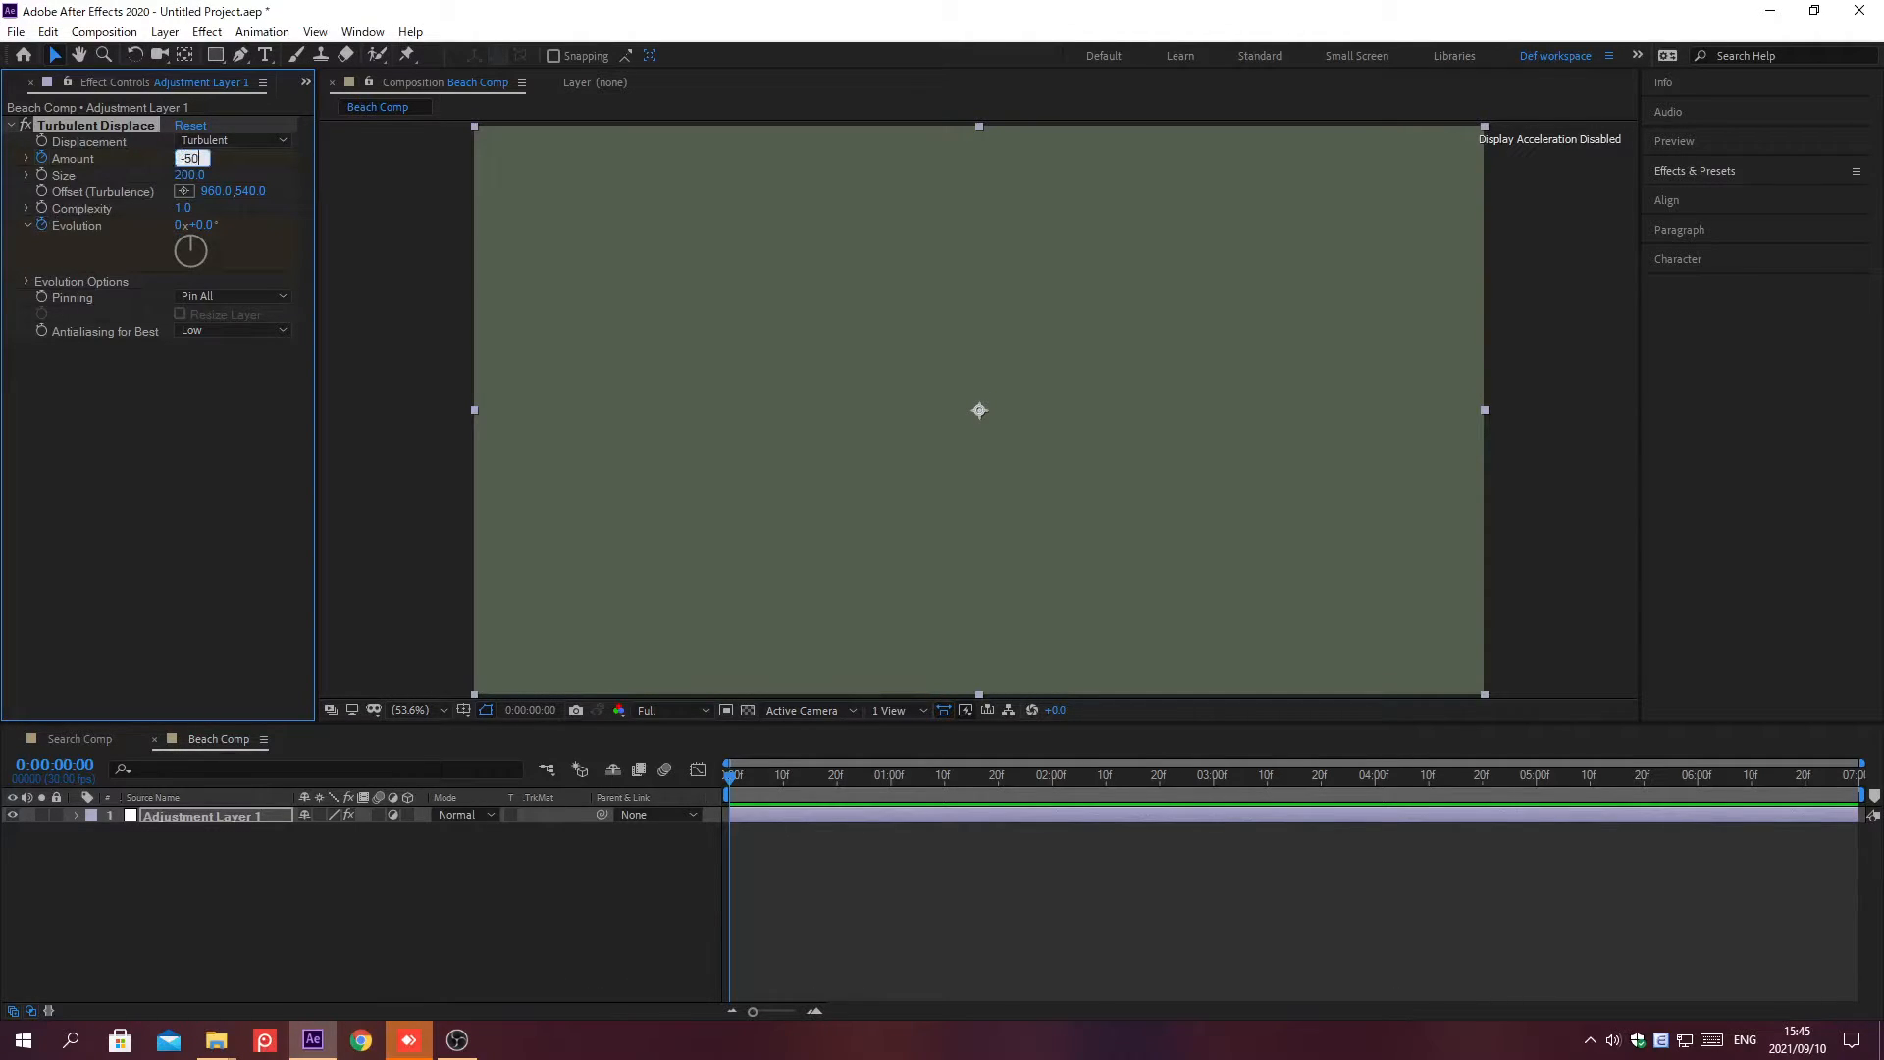
key(Return)
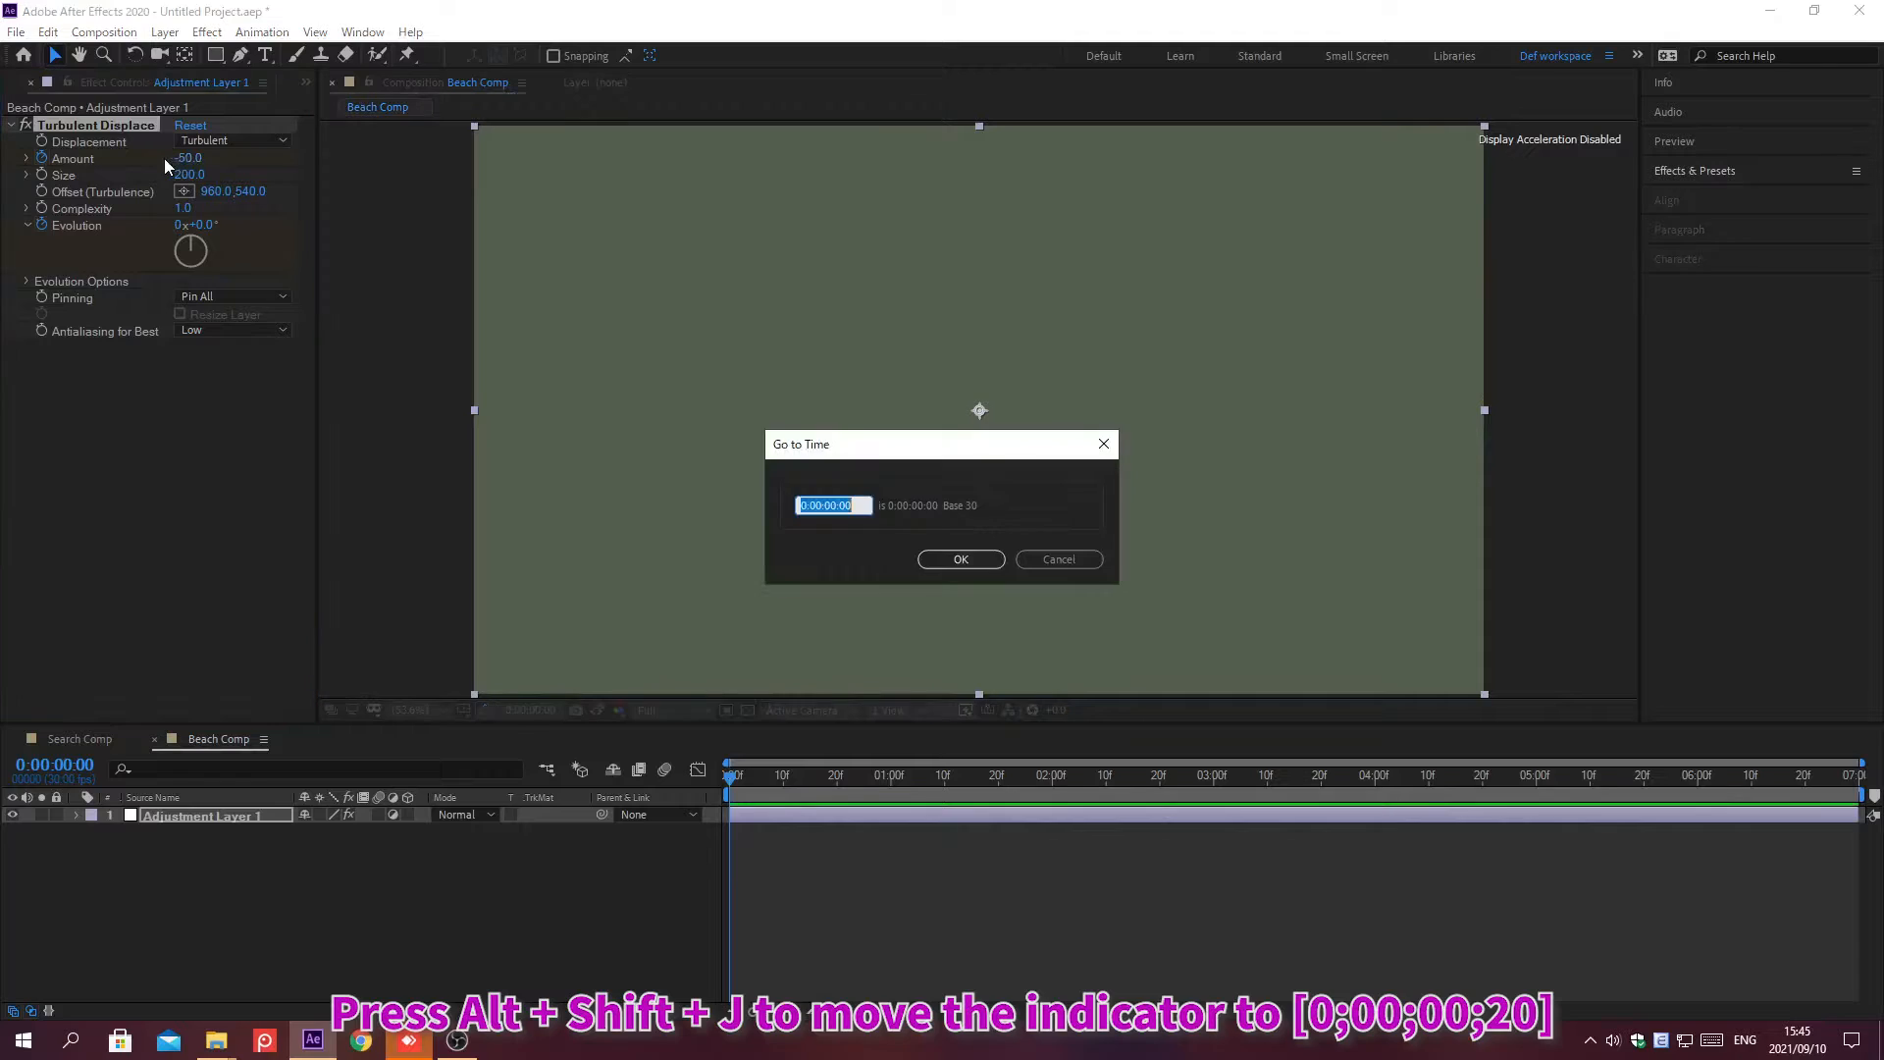
Set the Turbulent Displace Amount to 3 at 0;00;00;20
key(alt+shift+j)
text(0;00;00;20)
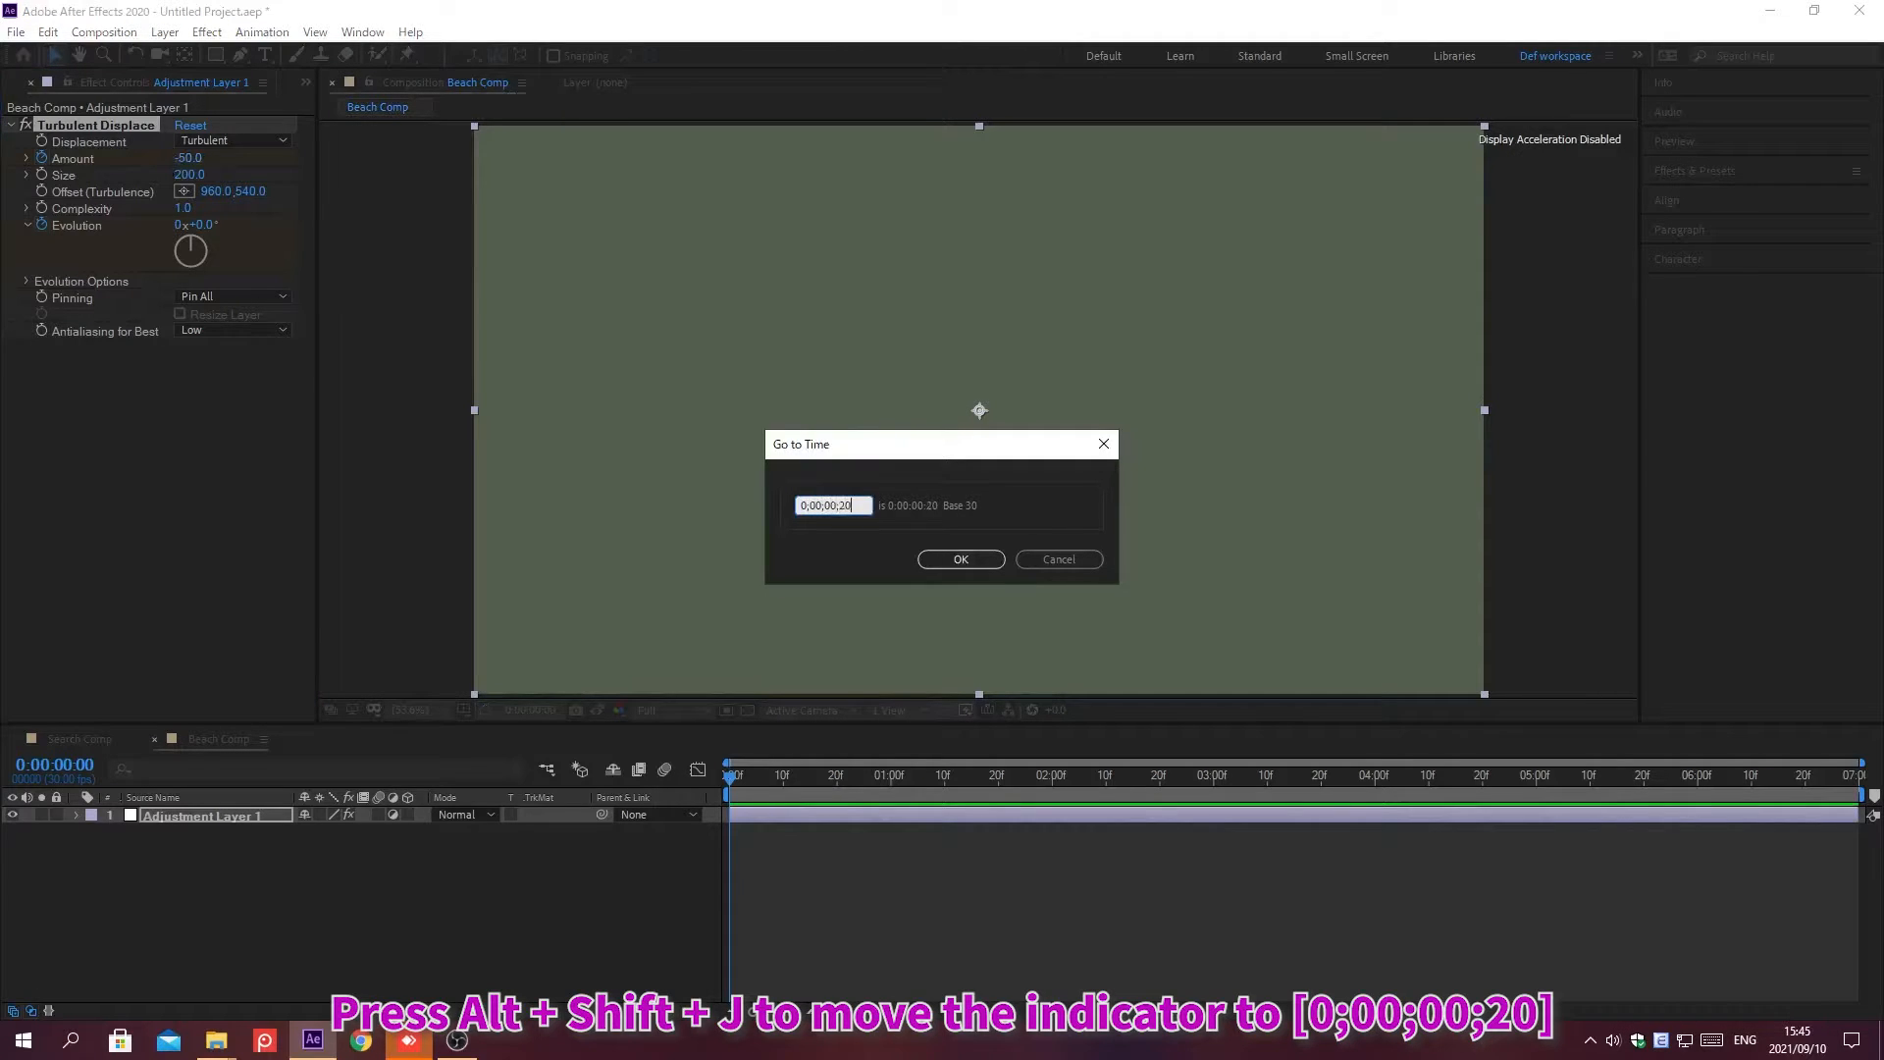
key(Return)
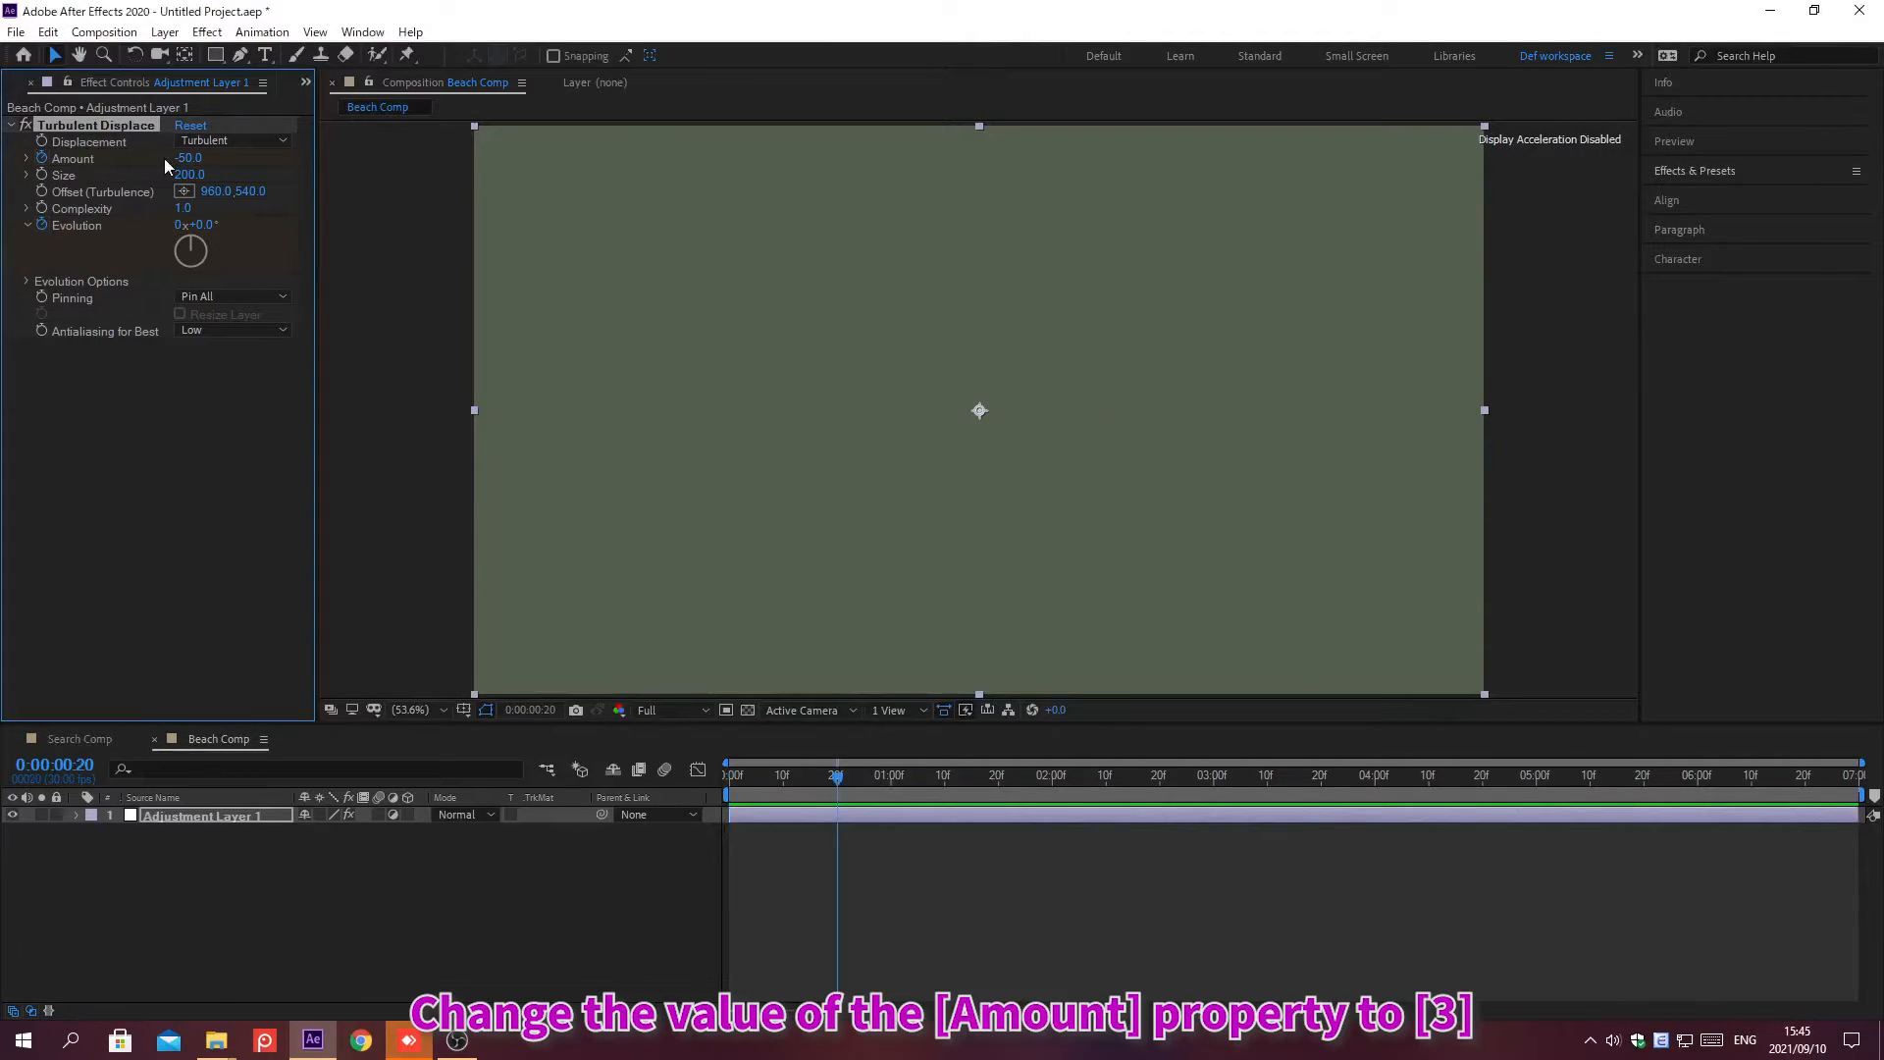
click(177, 157)
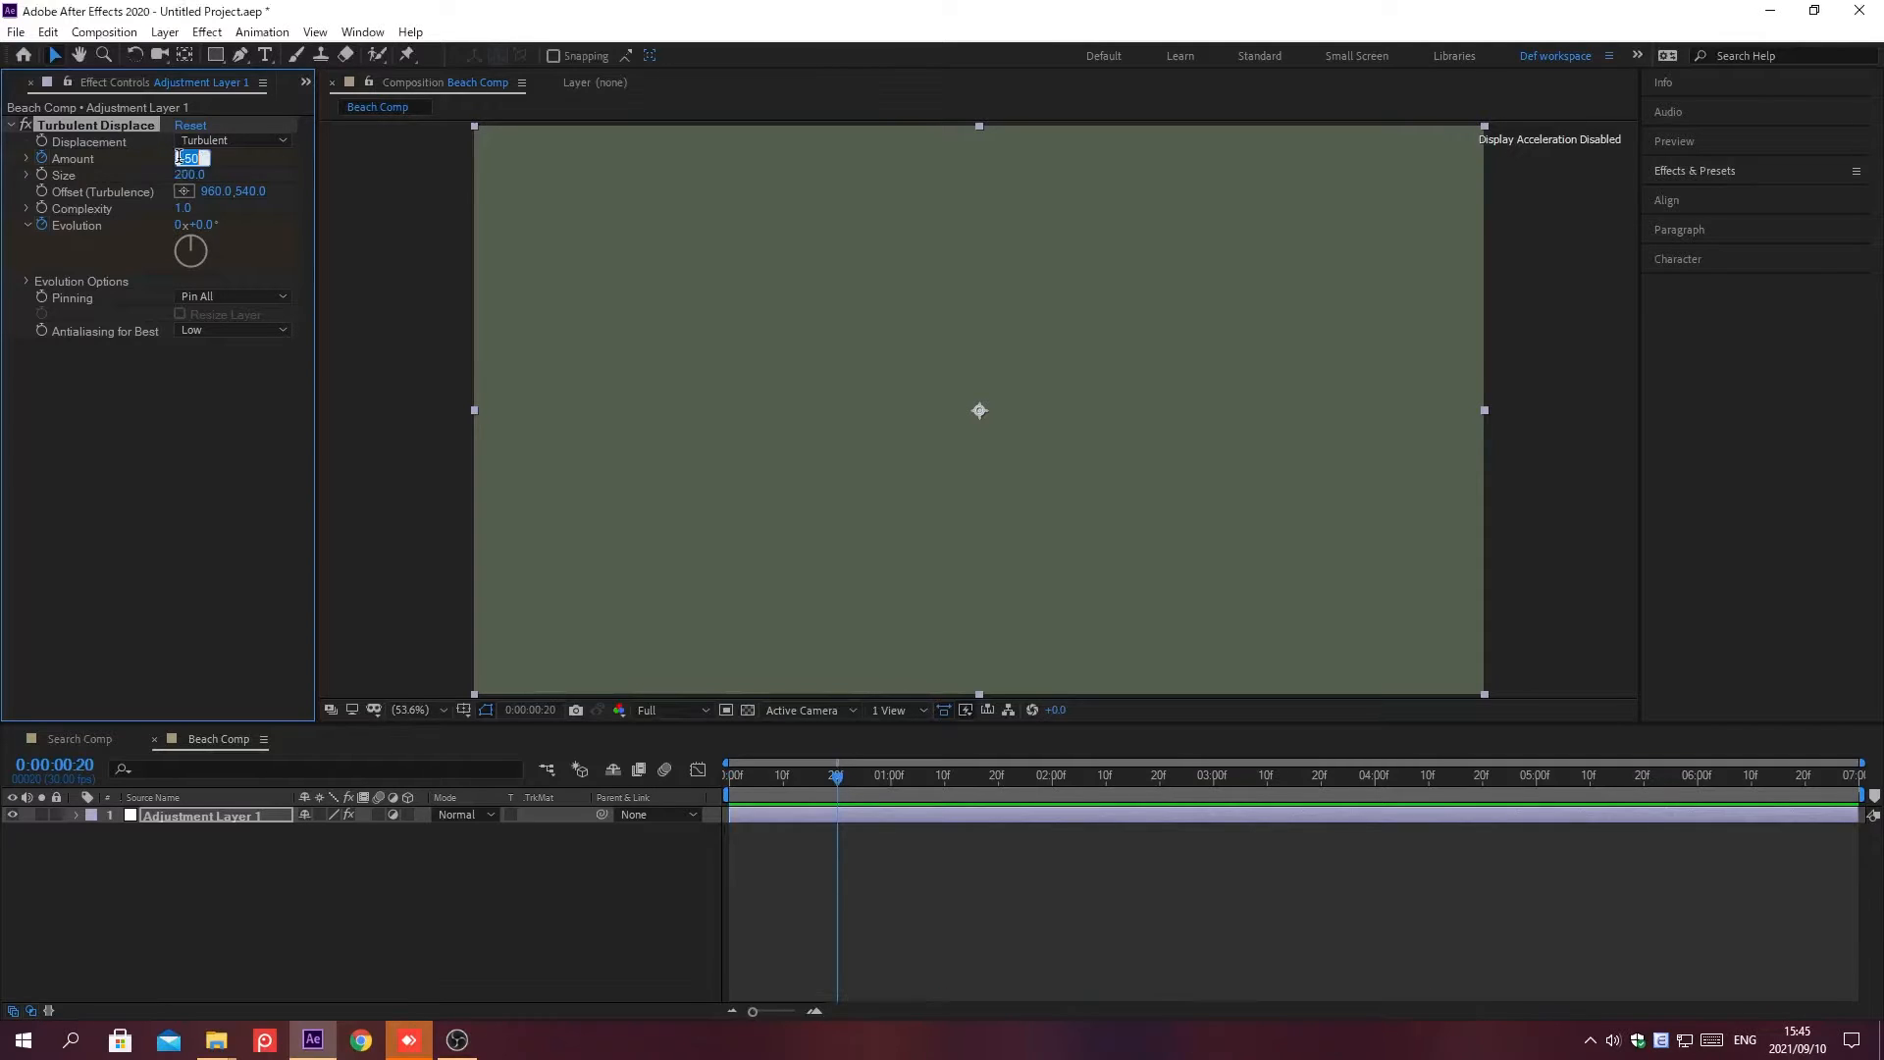
text(0)
key(Return)
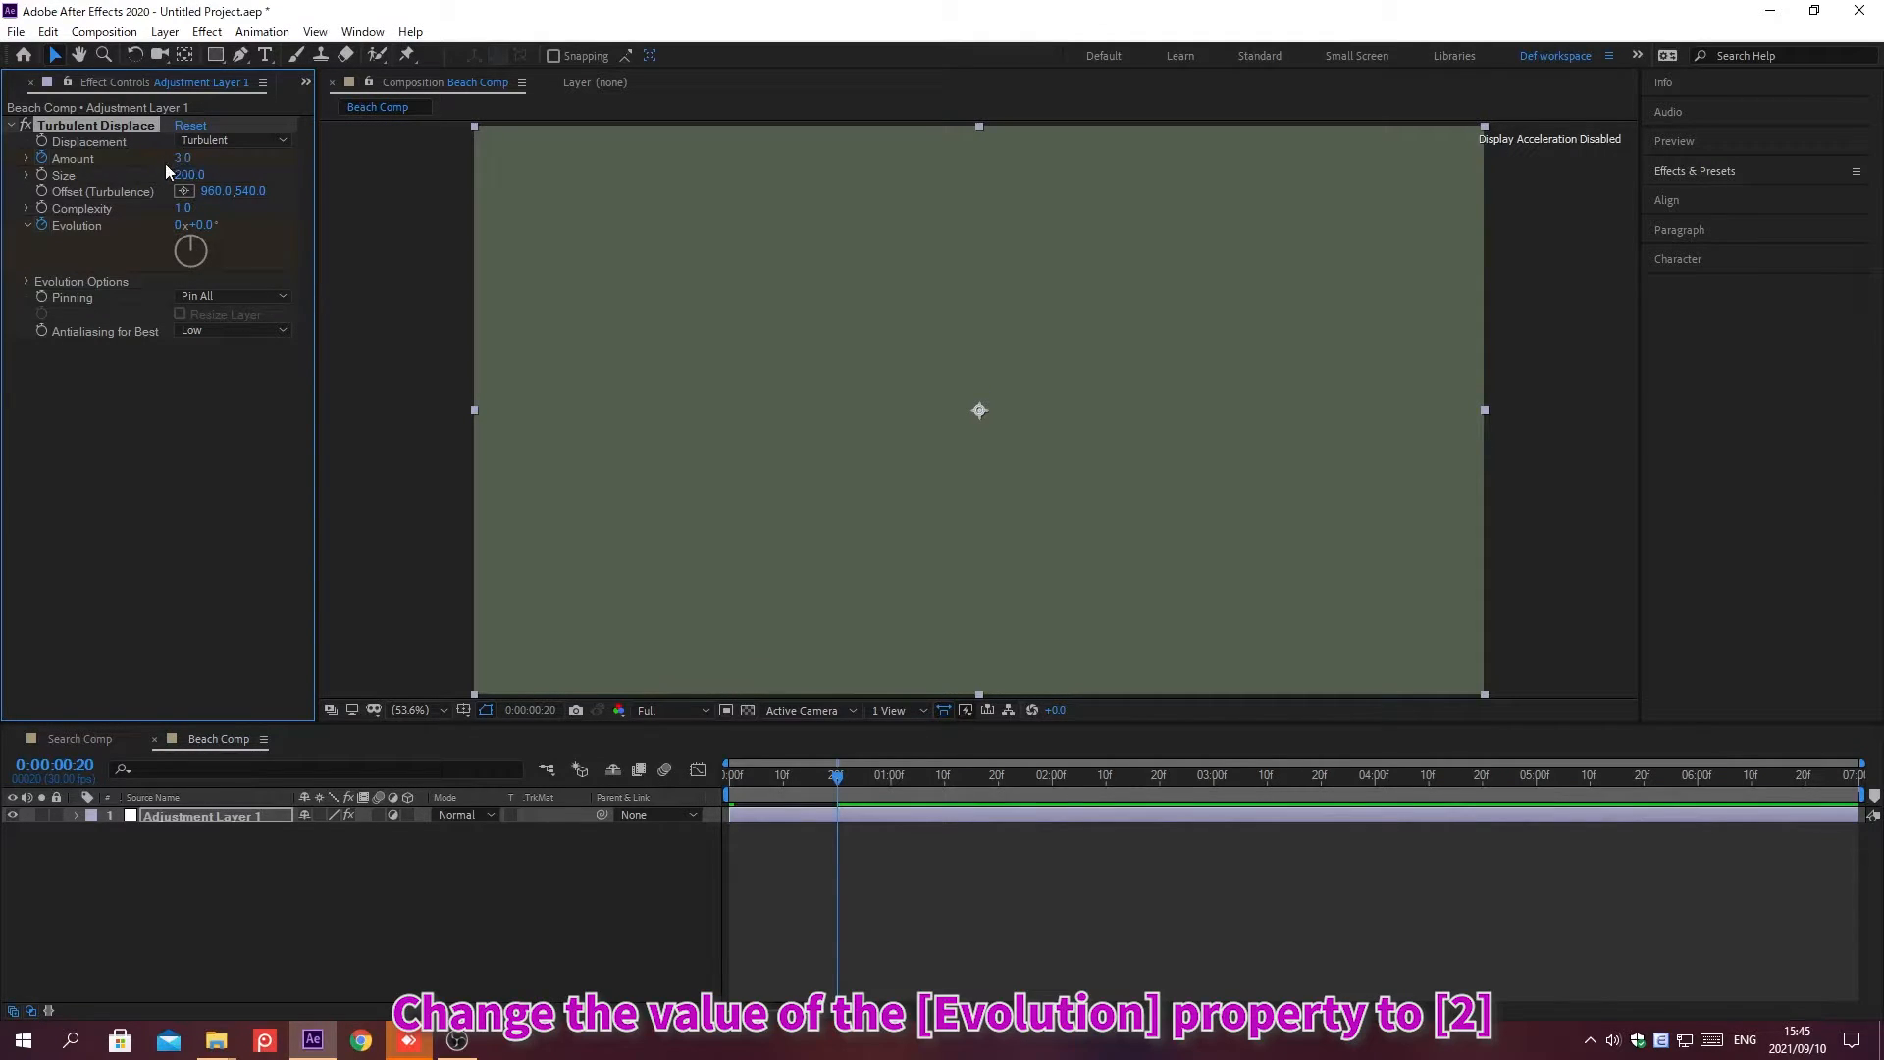
Set the Turbulent Displace Evolution to 2 revolutions at 0;00;00;20
click(179, 226)
text(2)
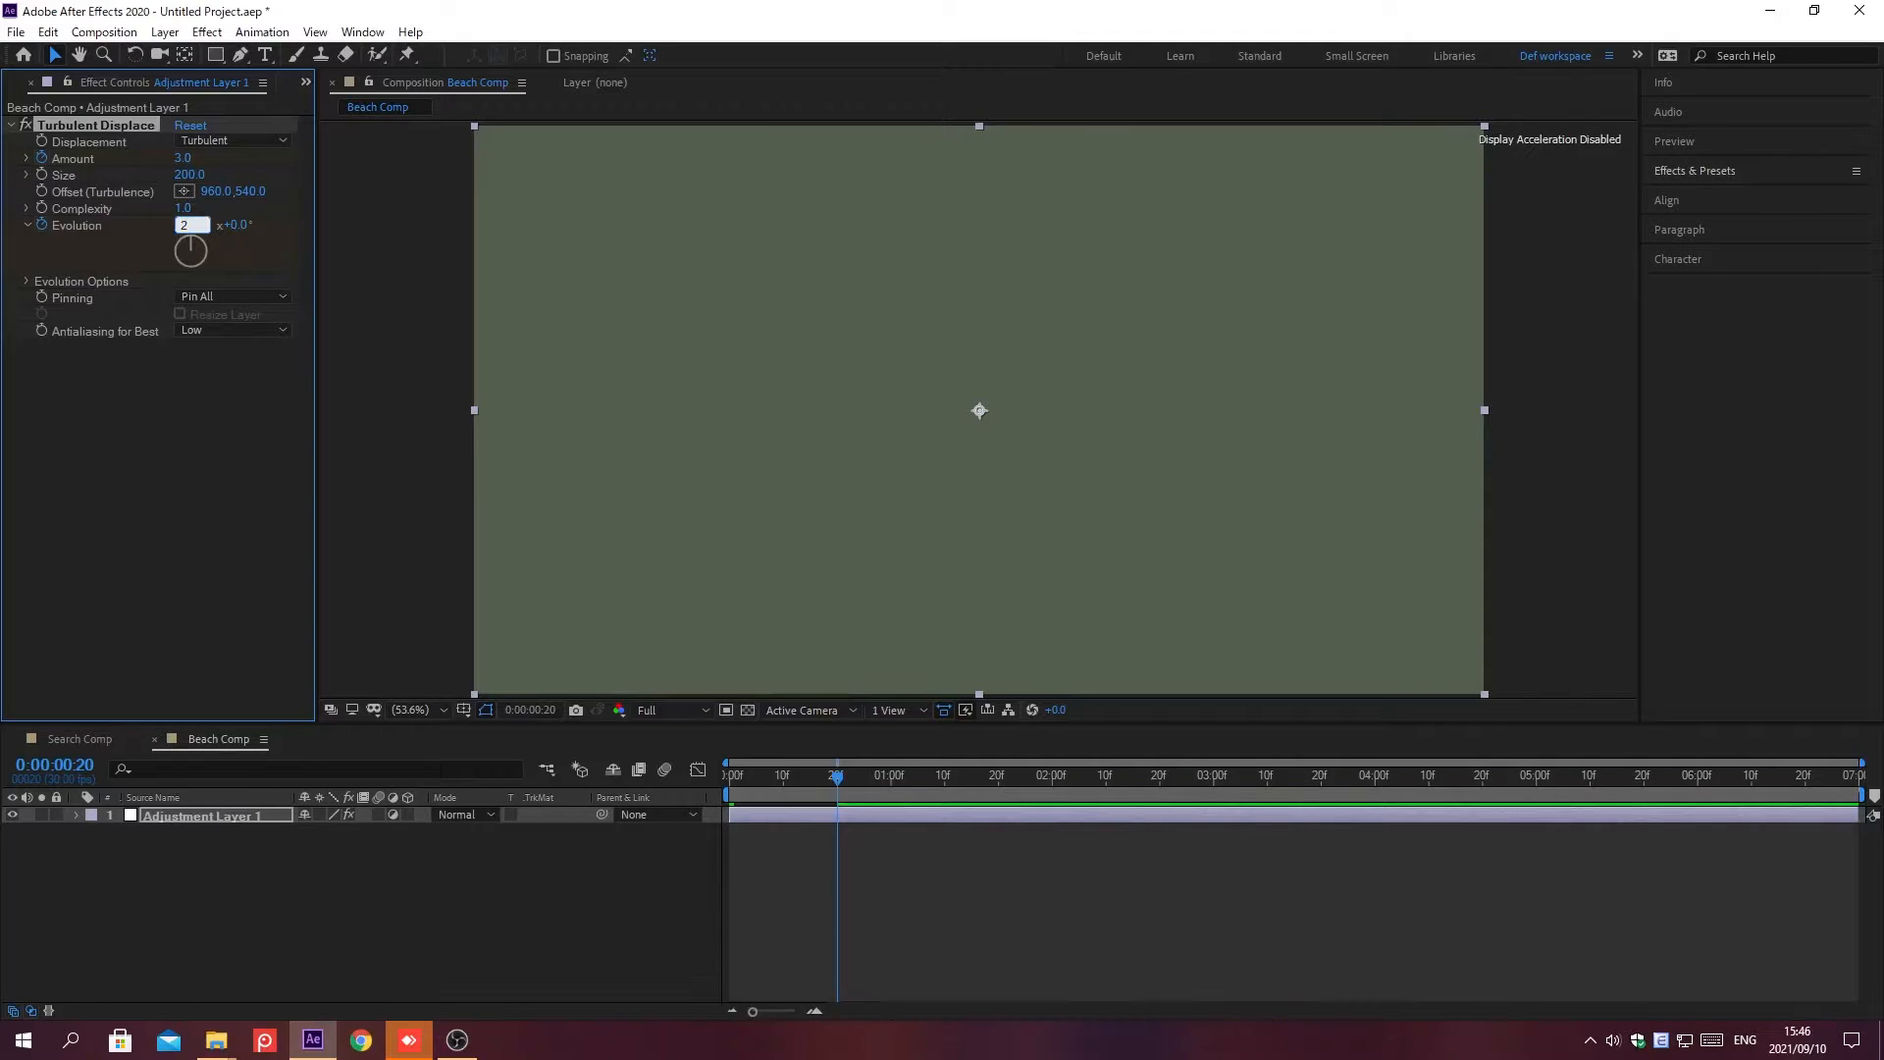
key(Return)
Find the CC Lens effect and apply it to the adjustment layer
click(1698, 175)
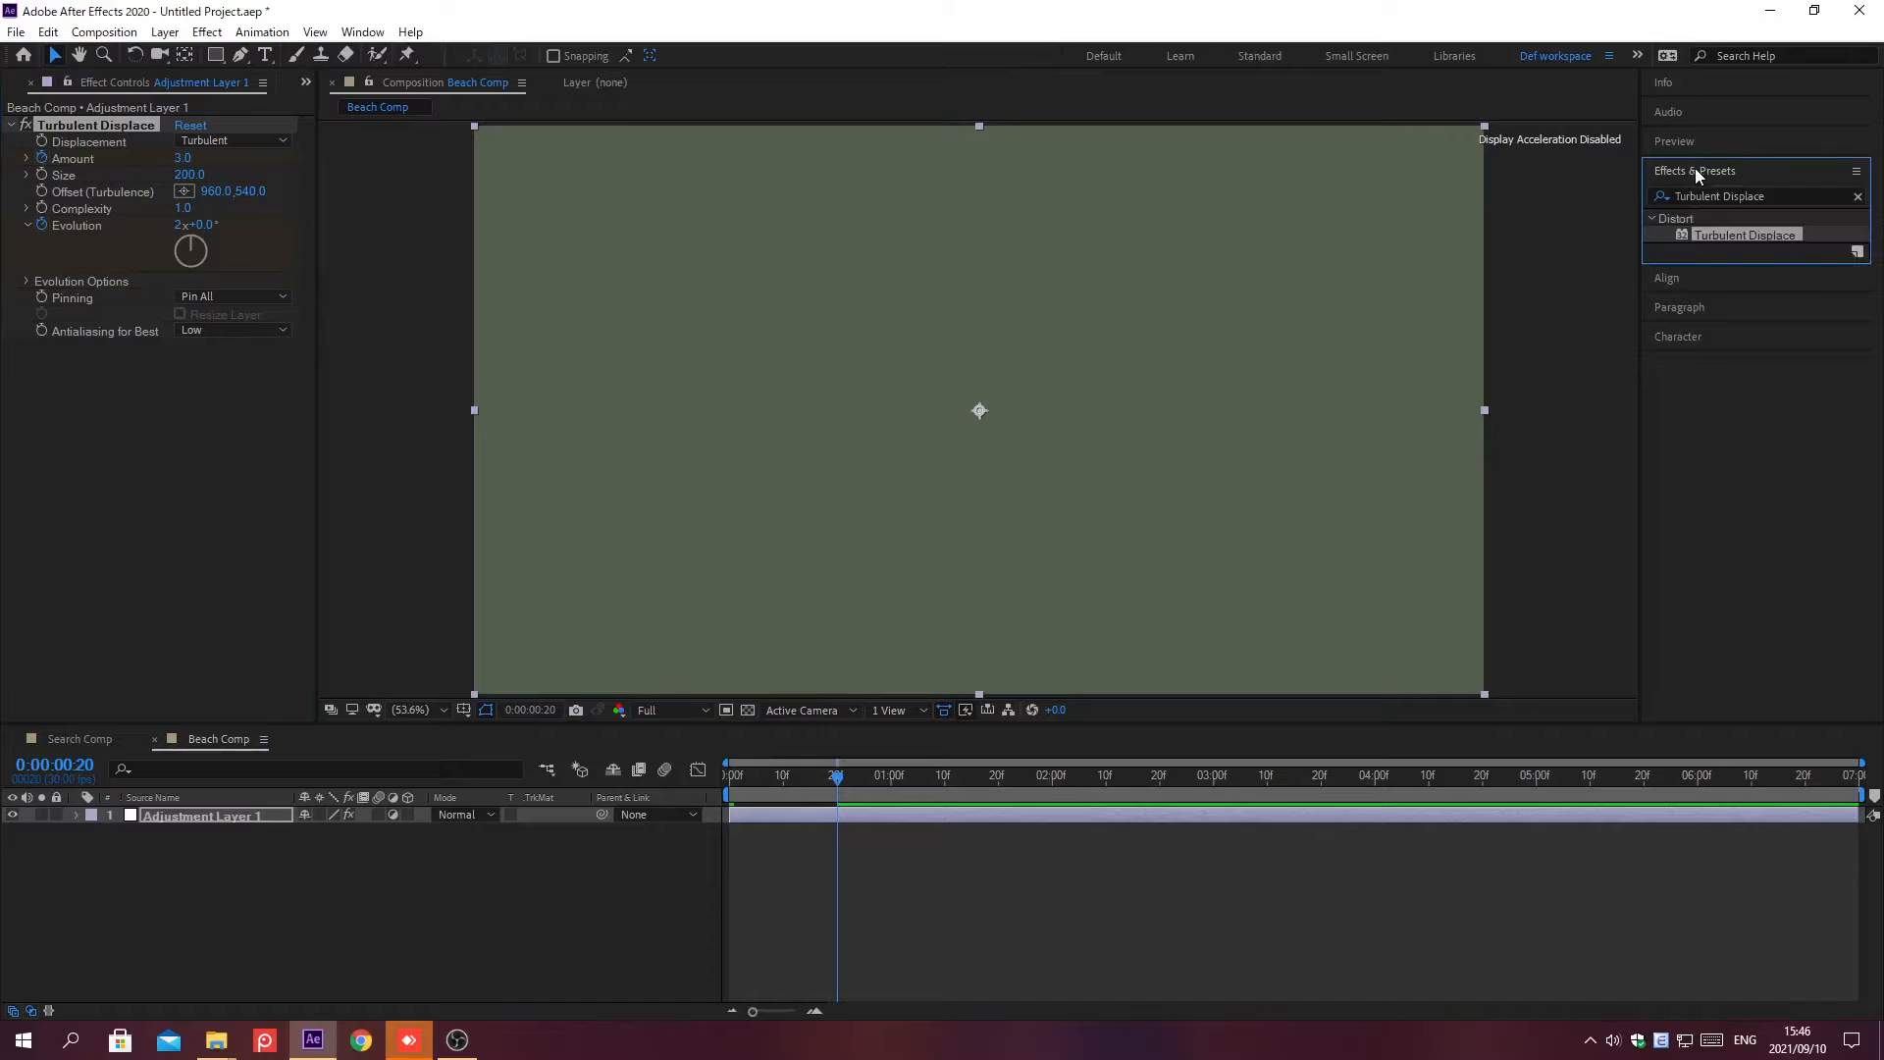
click(1857, 197)
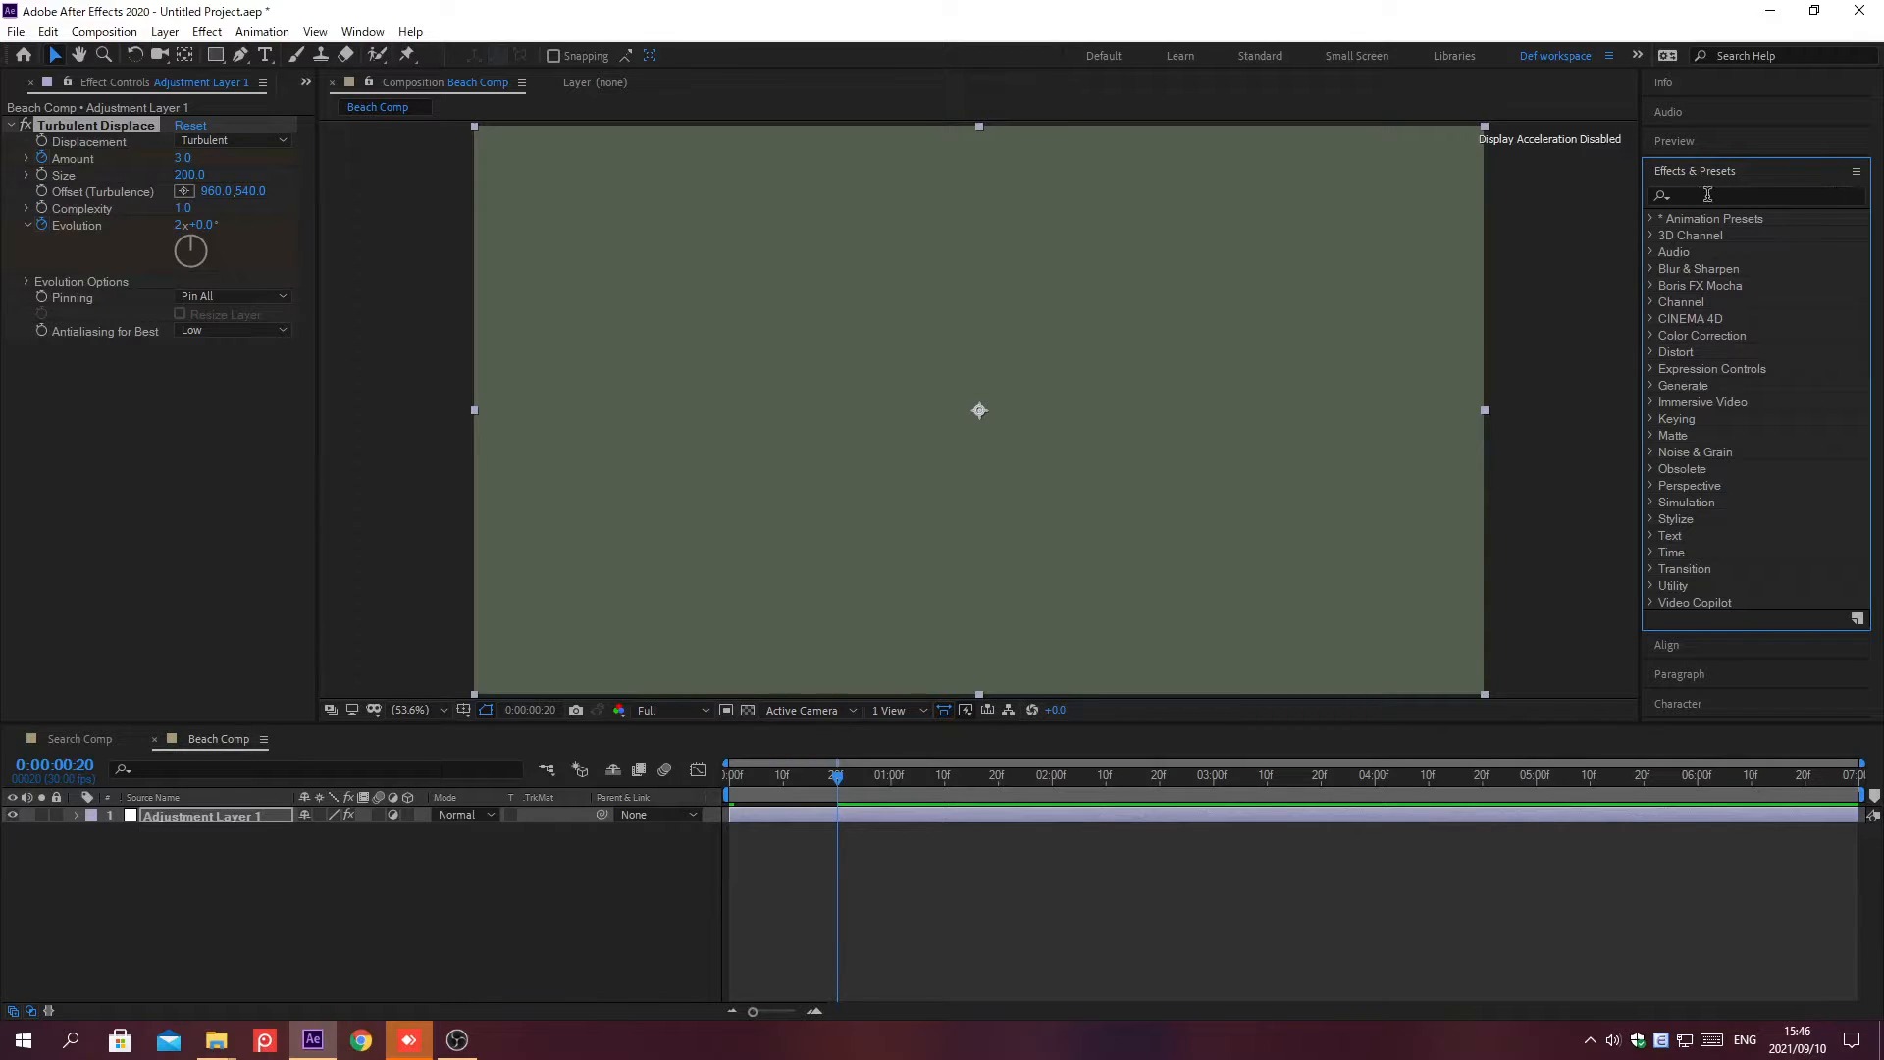
click(1694, 194)
text(cC Lens)
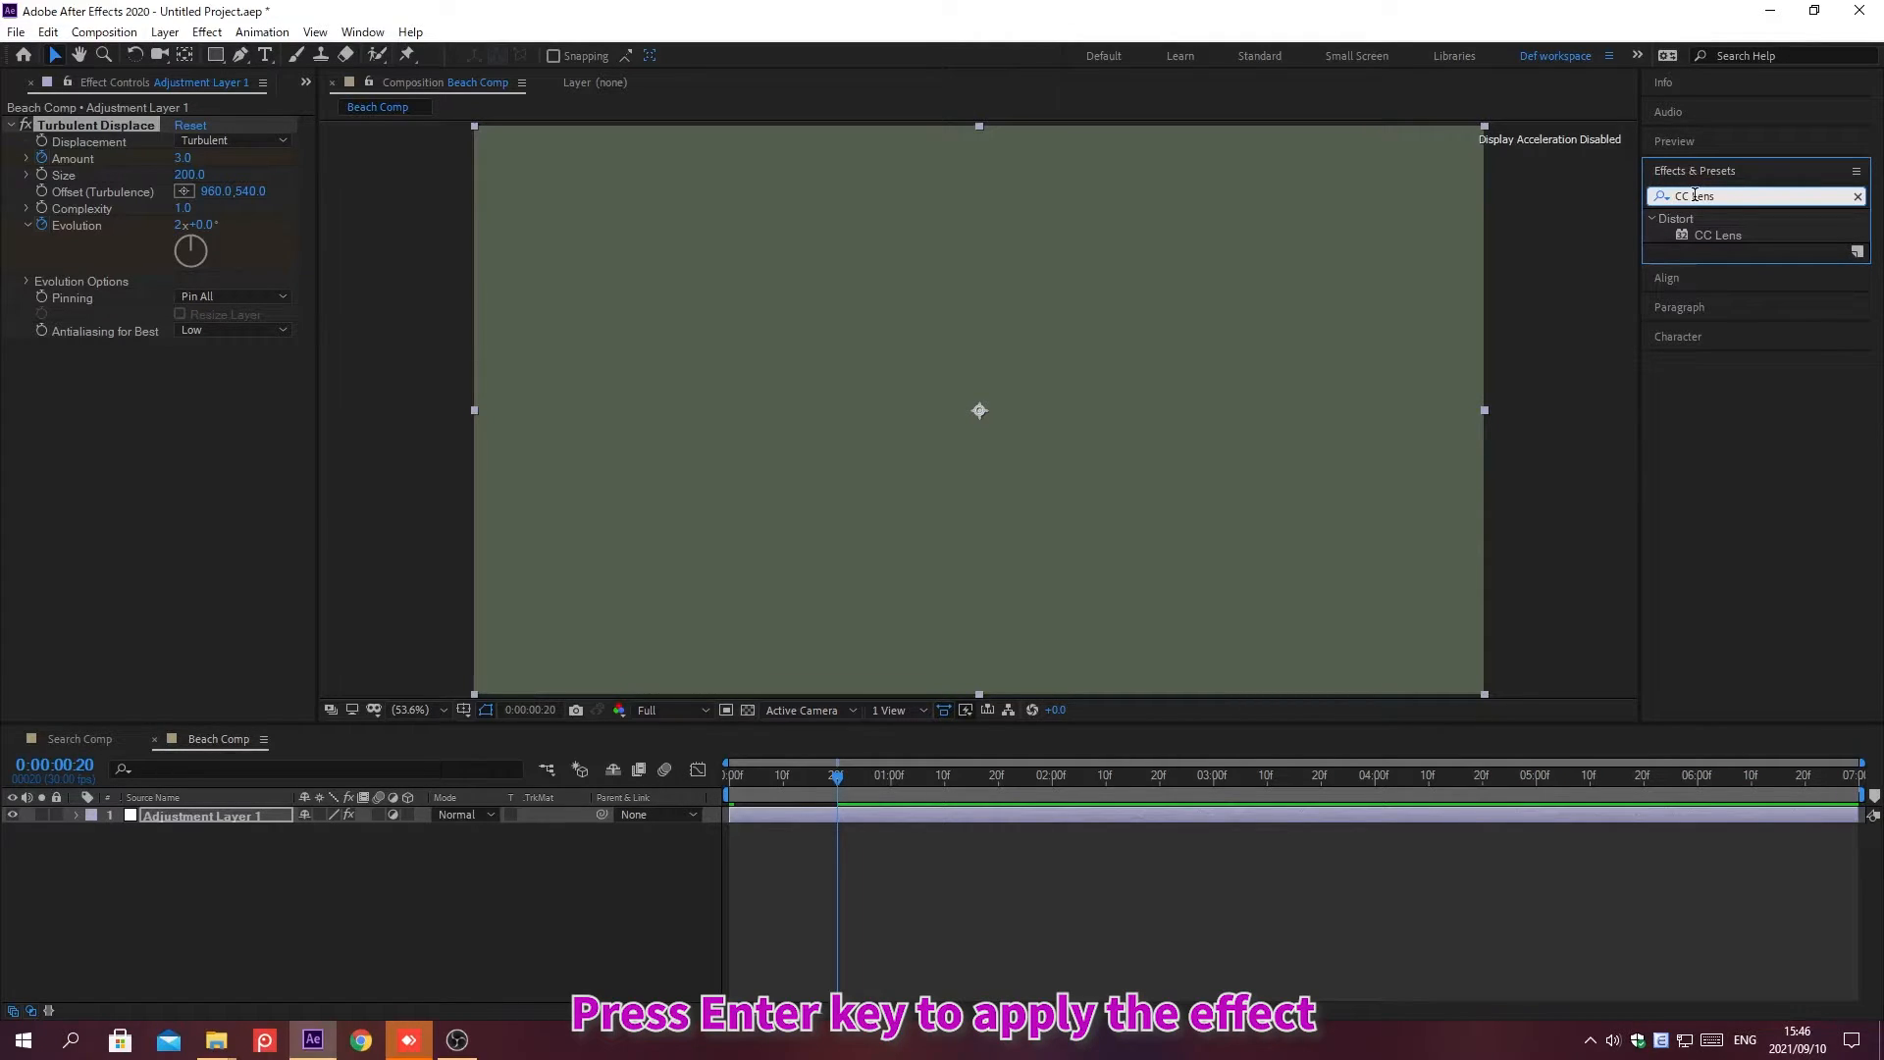
key(Return)
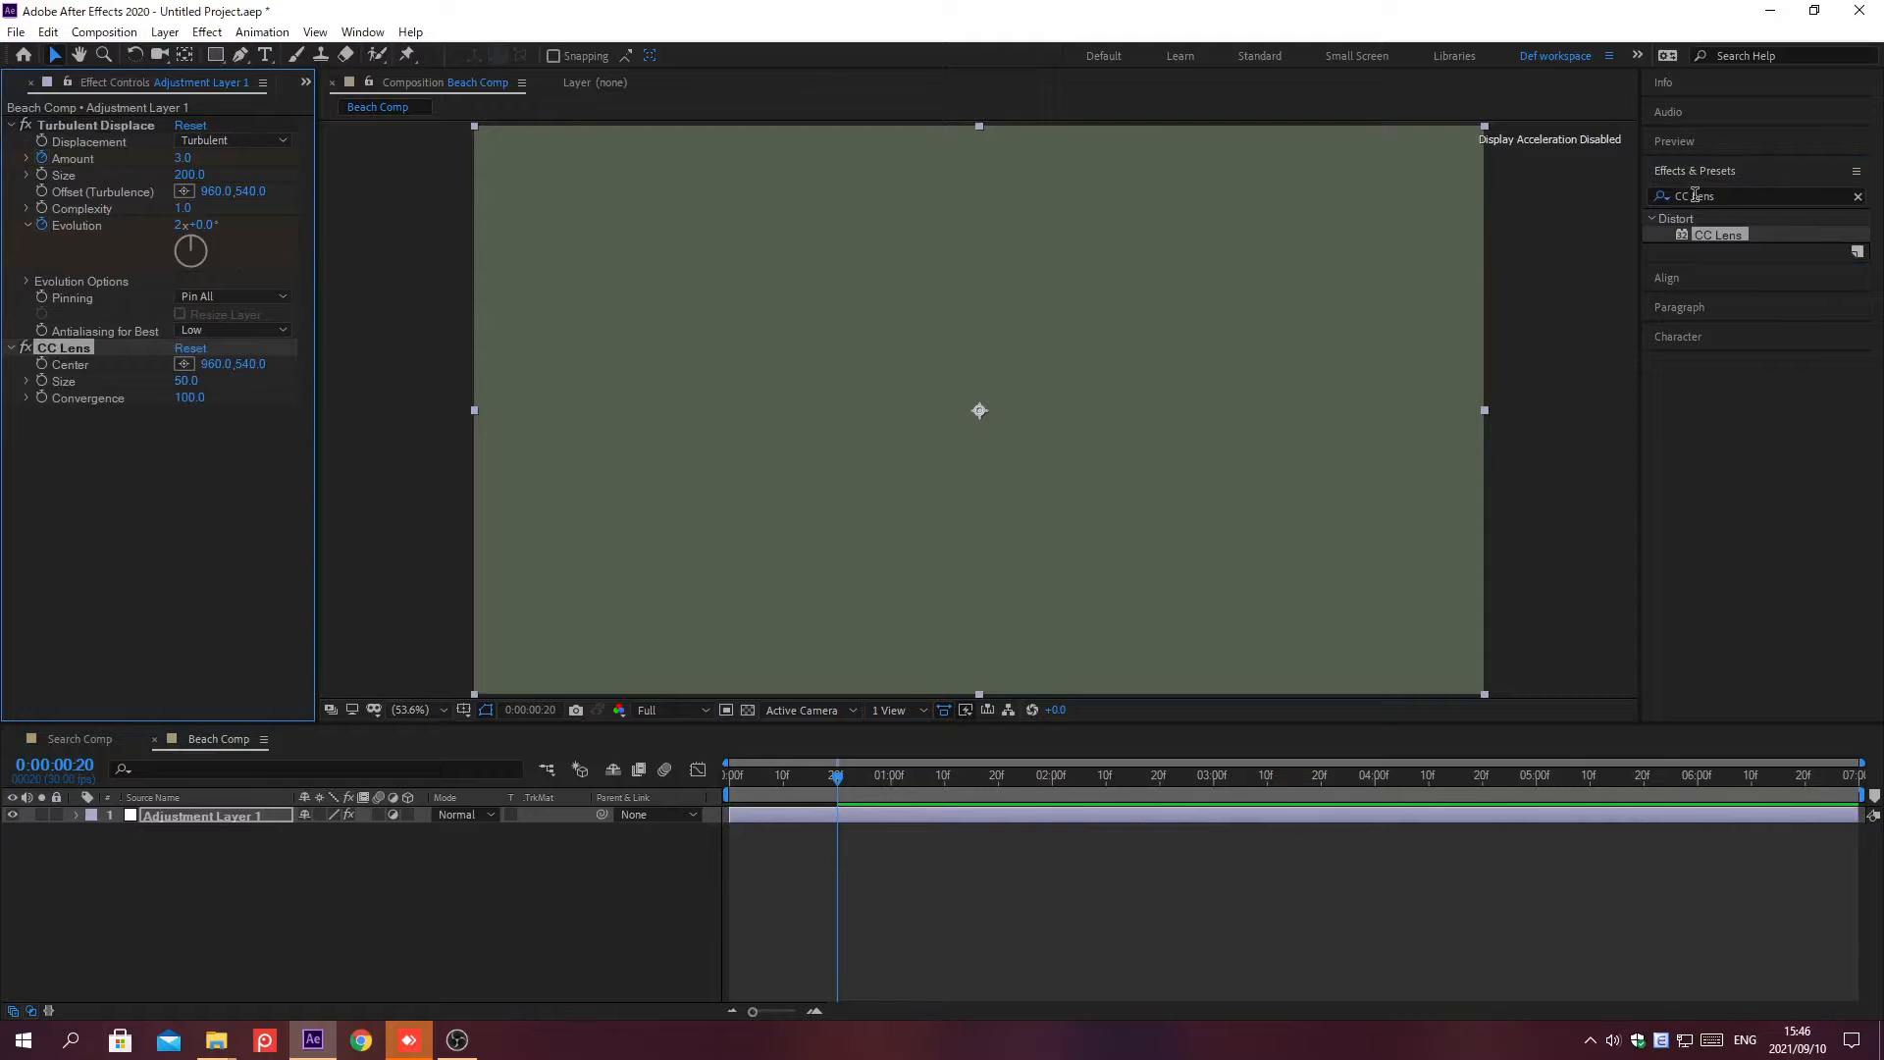
click(1693, 169)
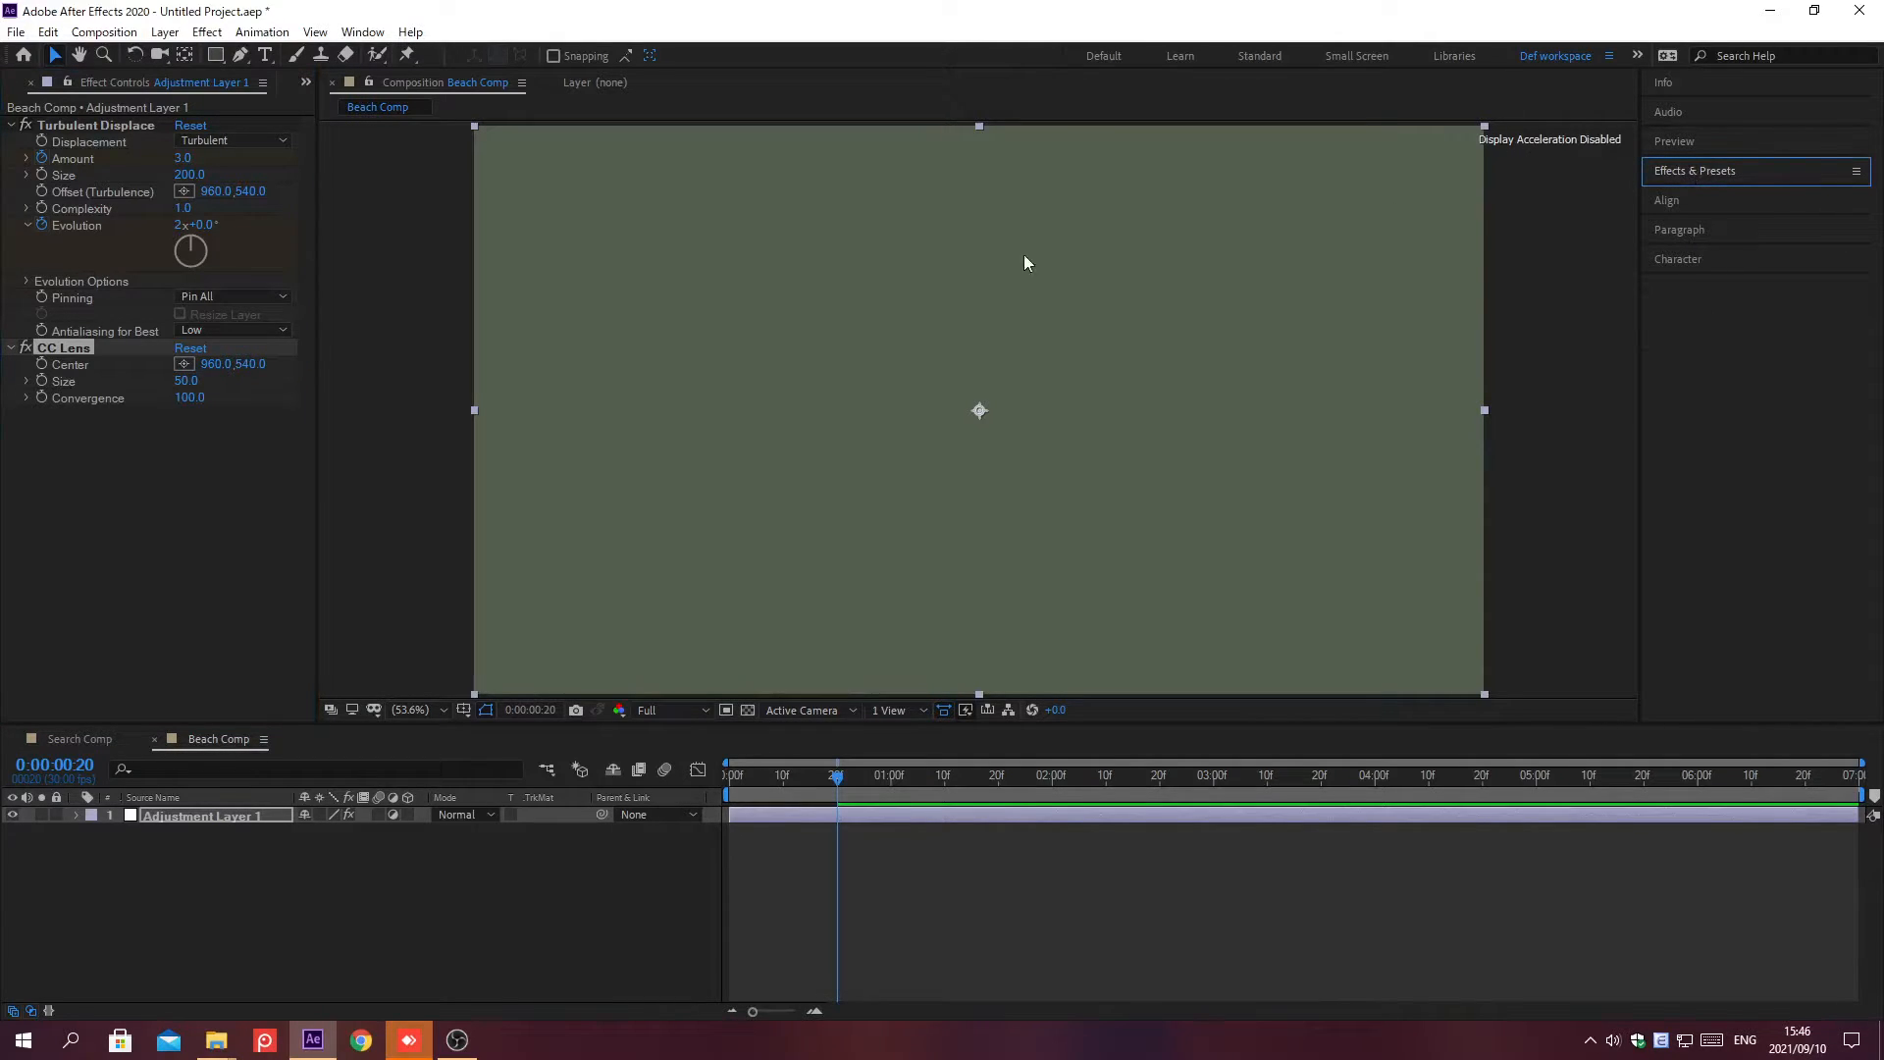
Create CC Lens keyframes at 0;00;00;20 with Size set to 100 and Convergence set to 20
click(41, 395)
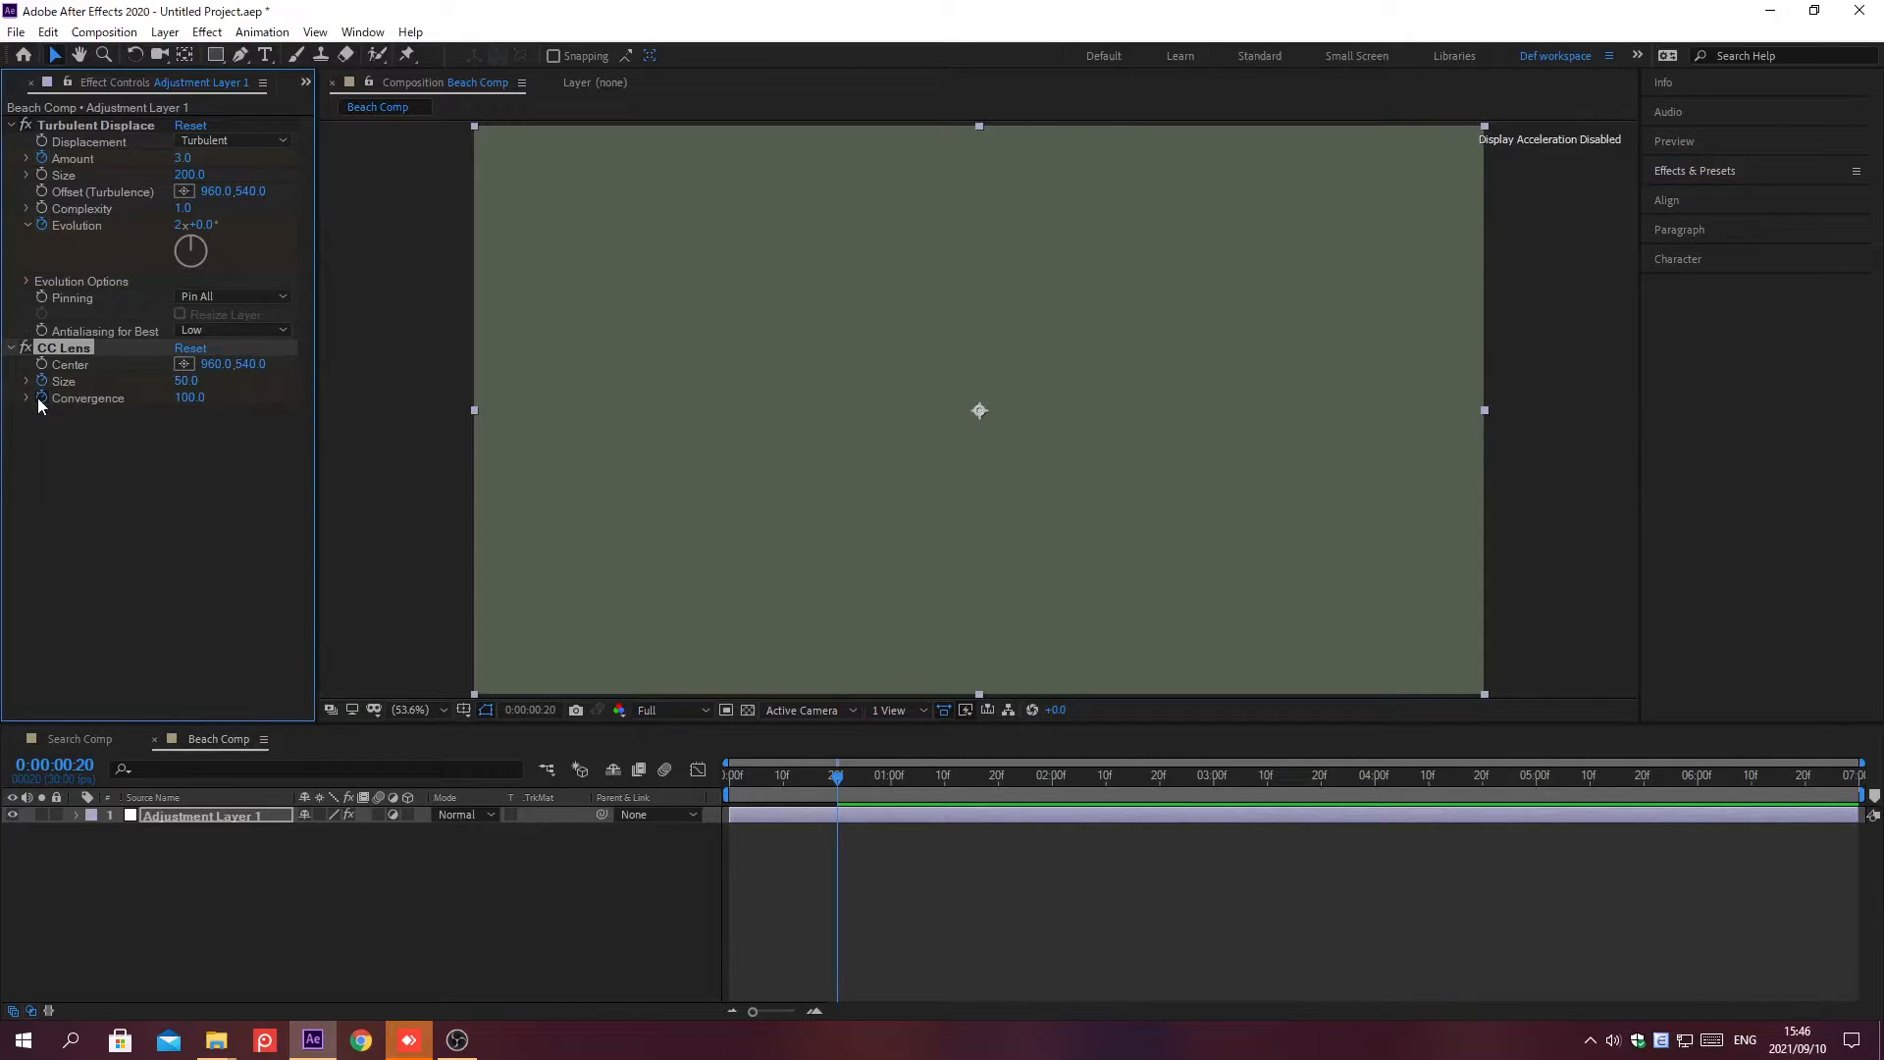
click(177, 381)
text(100)
key(Return)
text(20)
key(Return)
Set the CC Lens Size to 0 and Convergence to 70 at 0;00;00;00
key(alt+shift+j)
text(0;00;00;00)
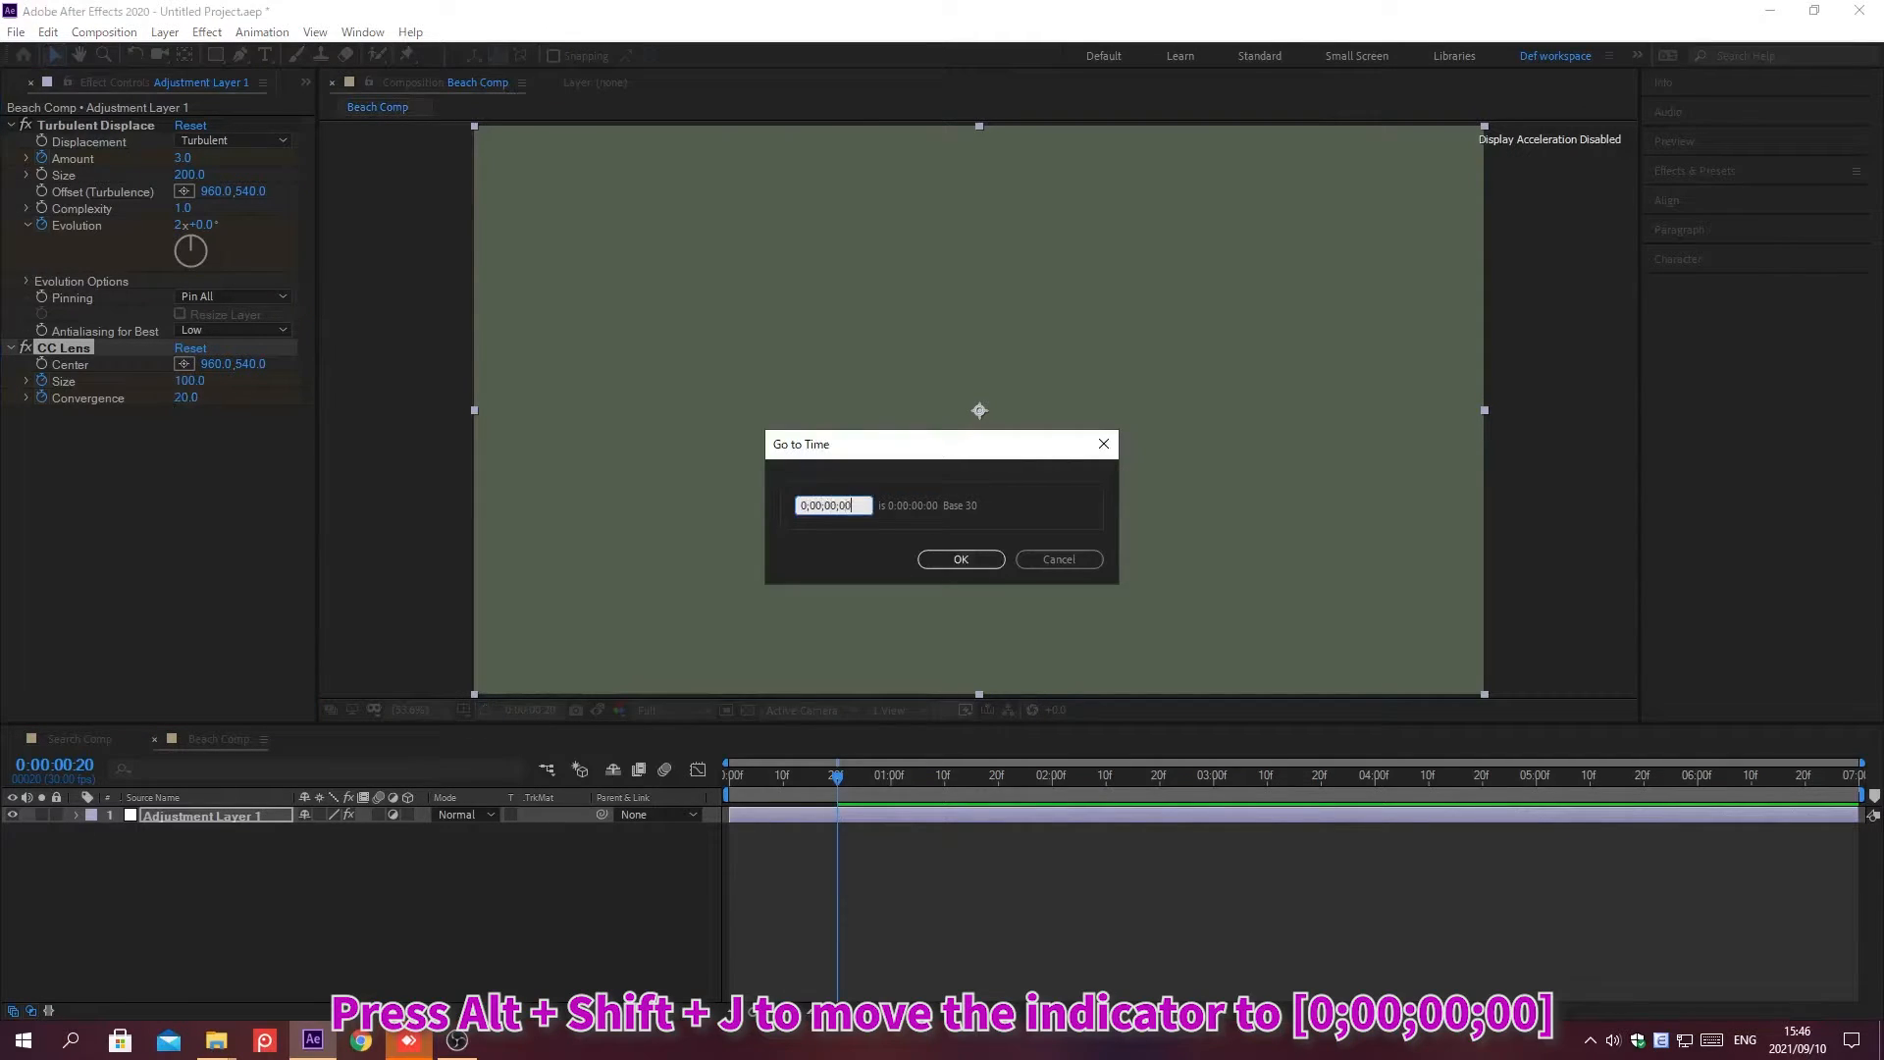
key(Return)
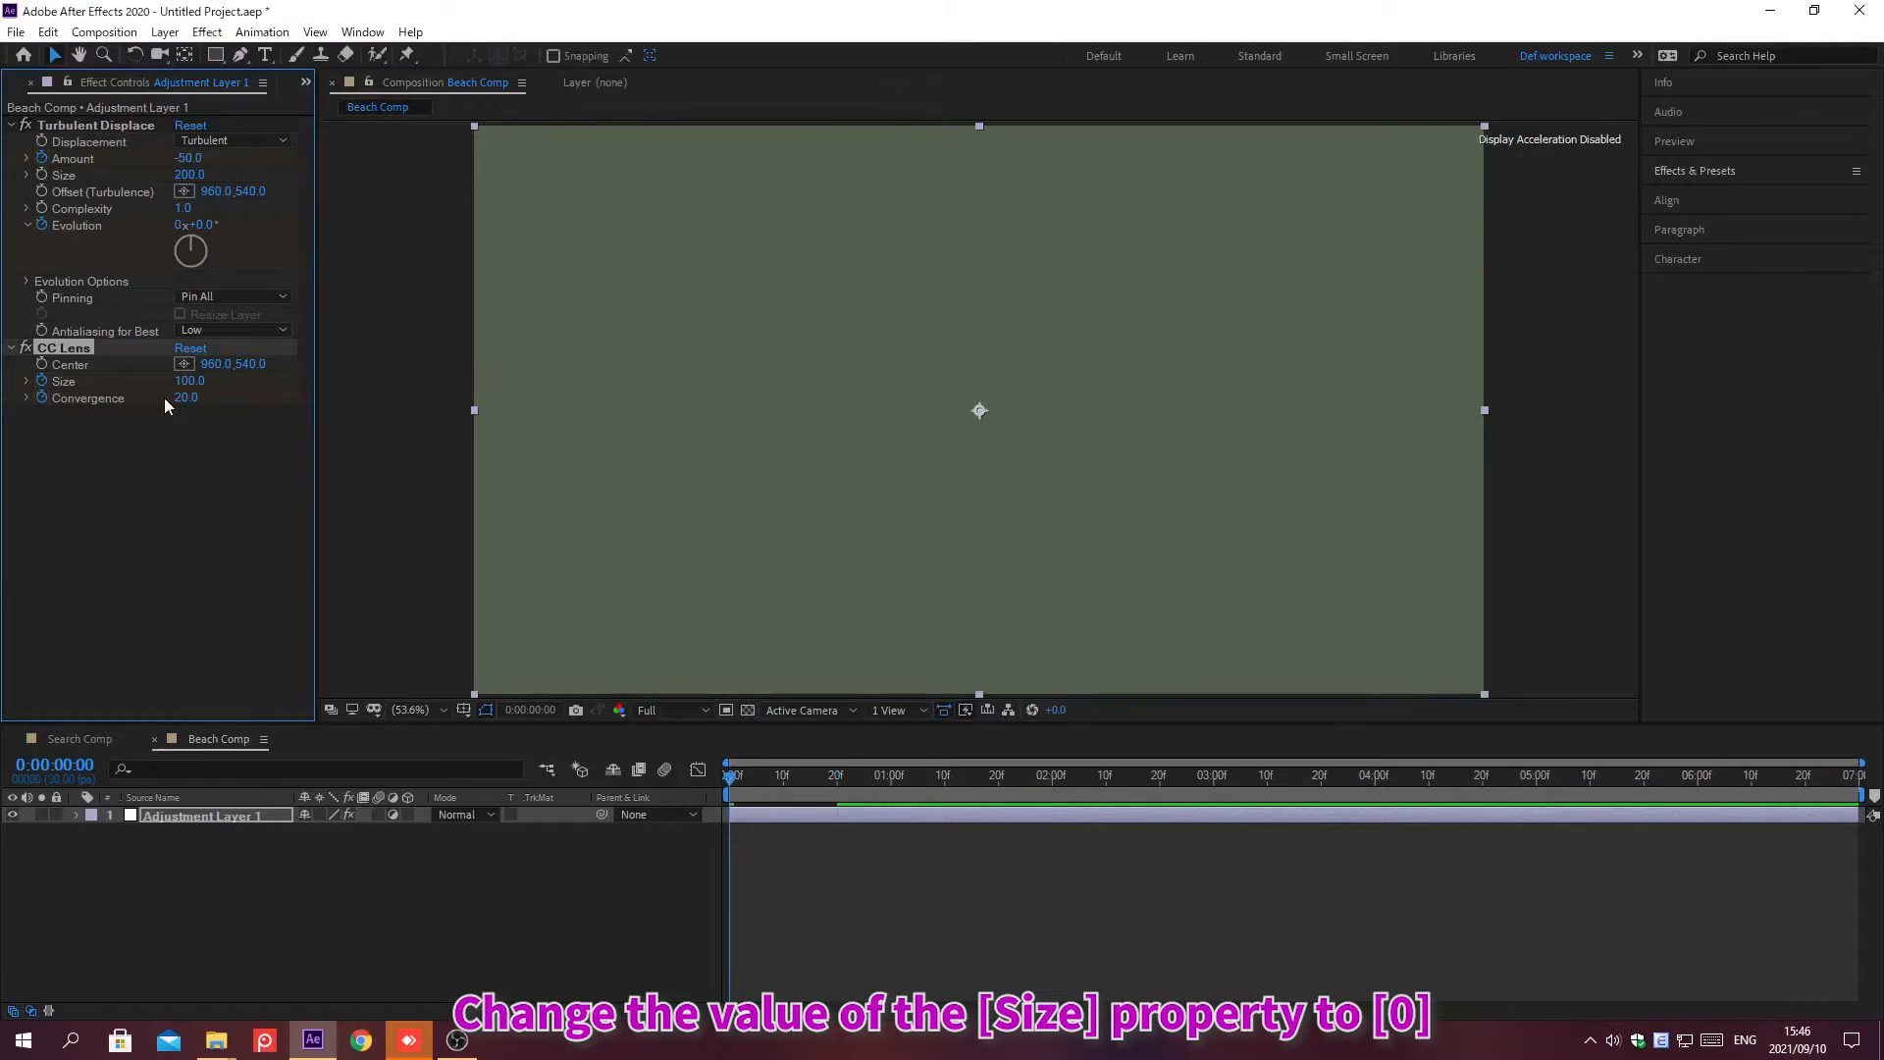
click(179, 381)
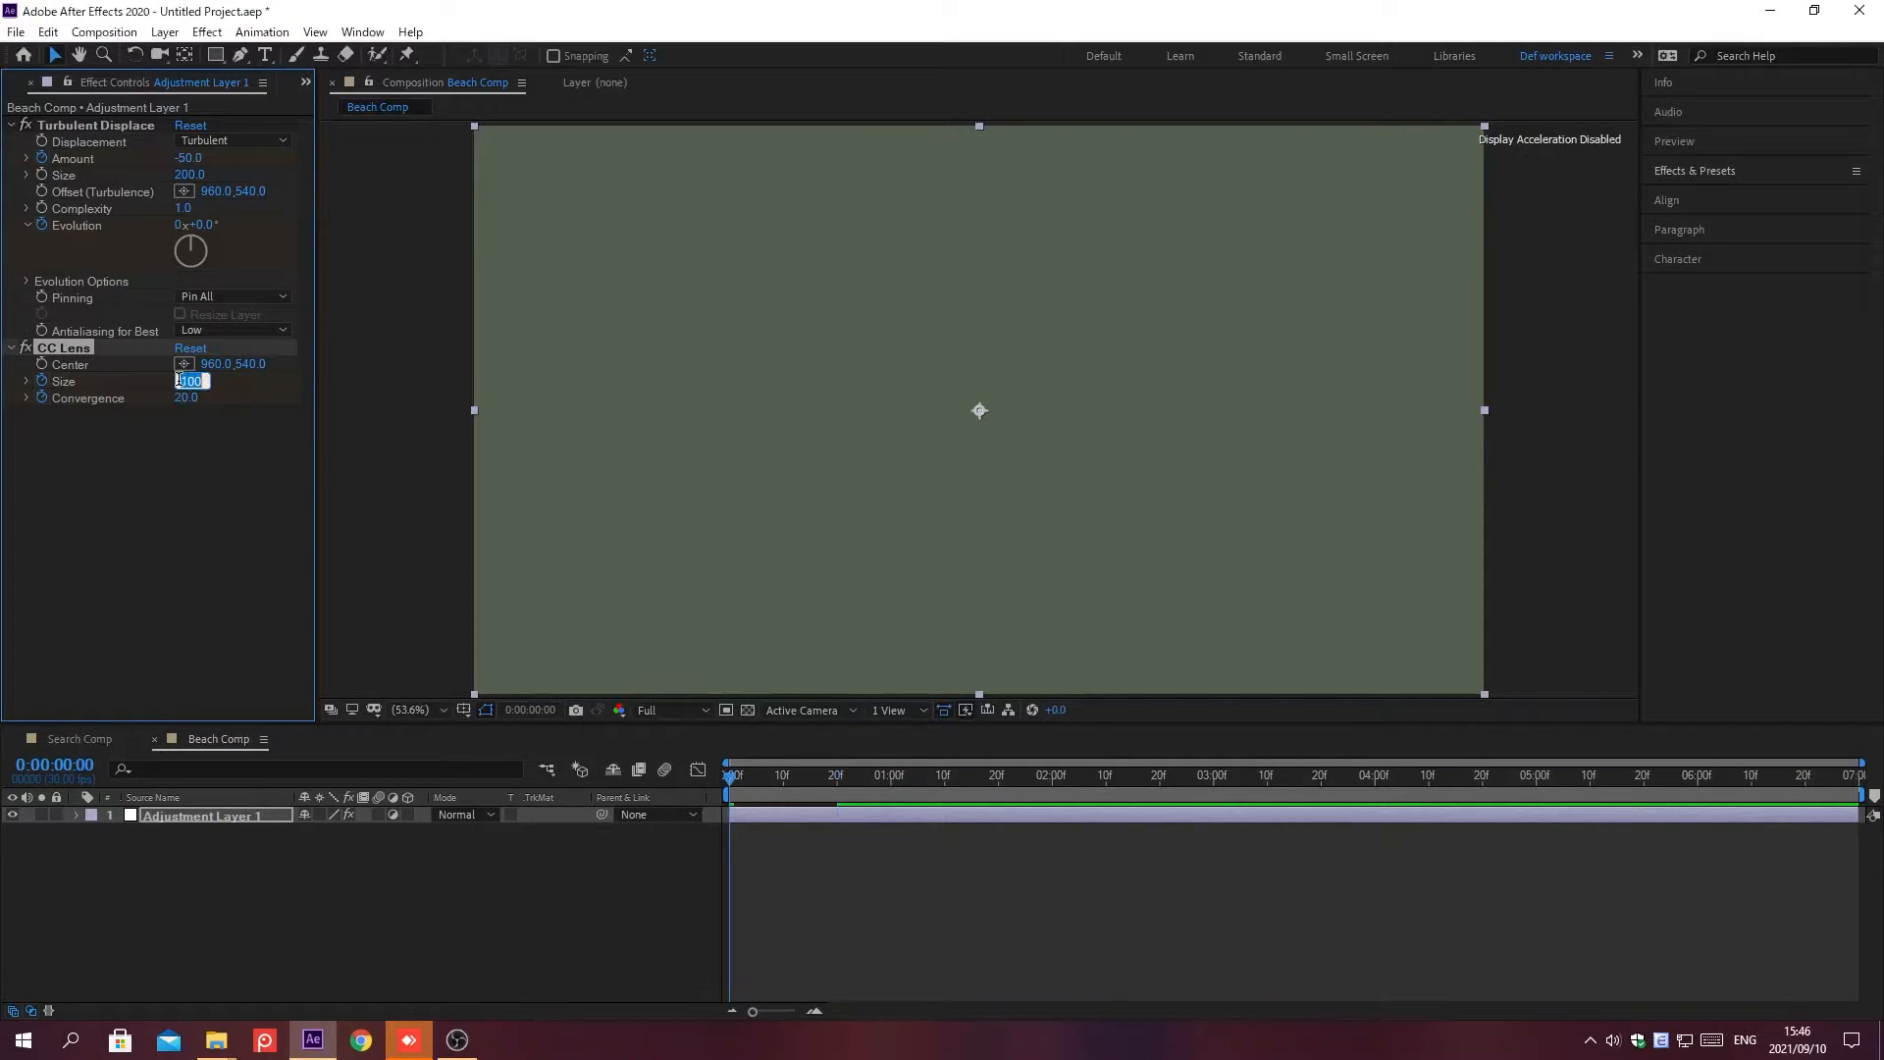
text(0)
key(Return)
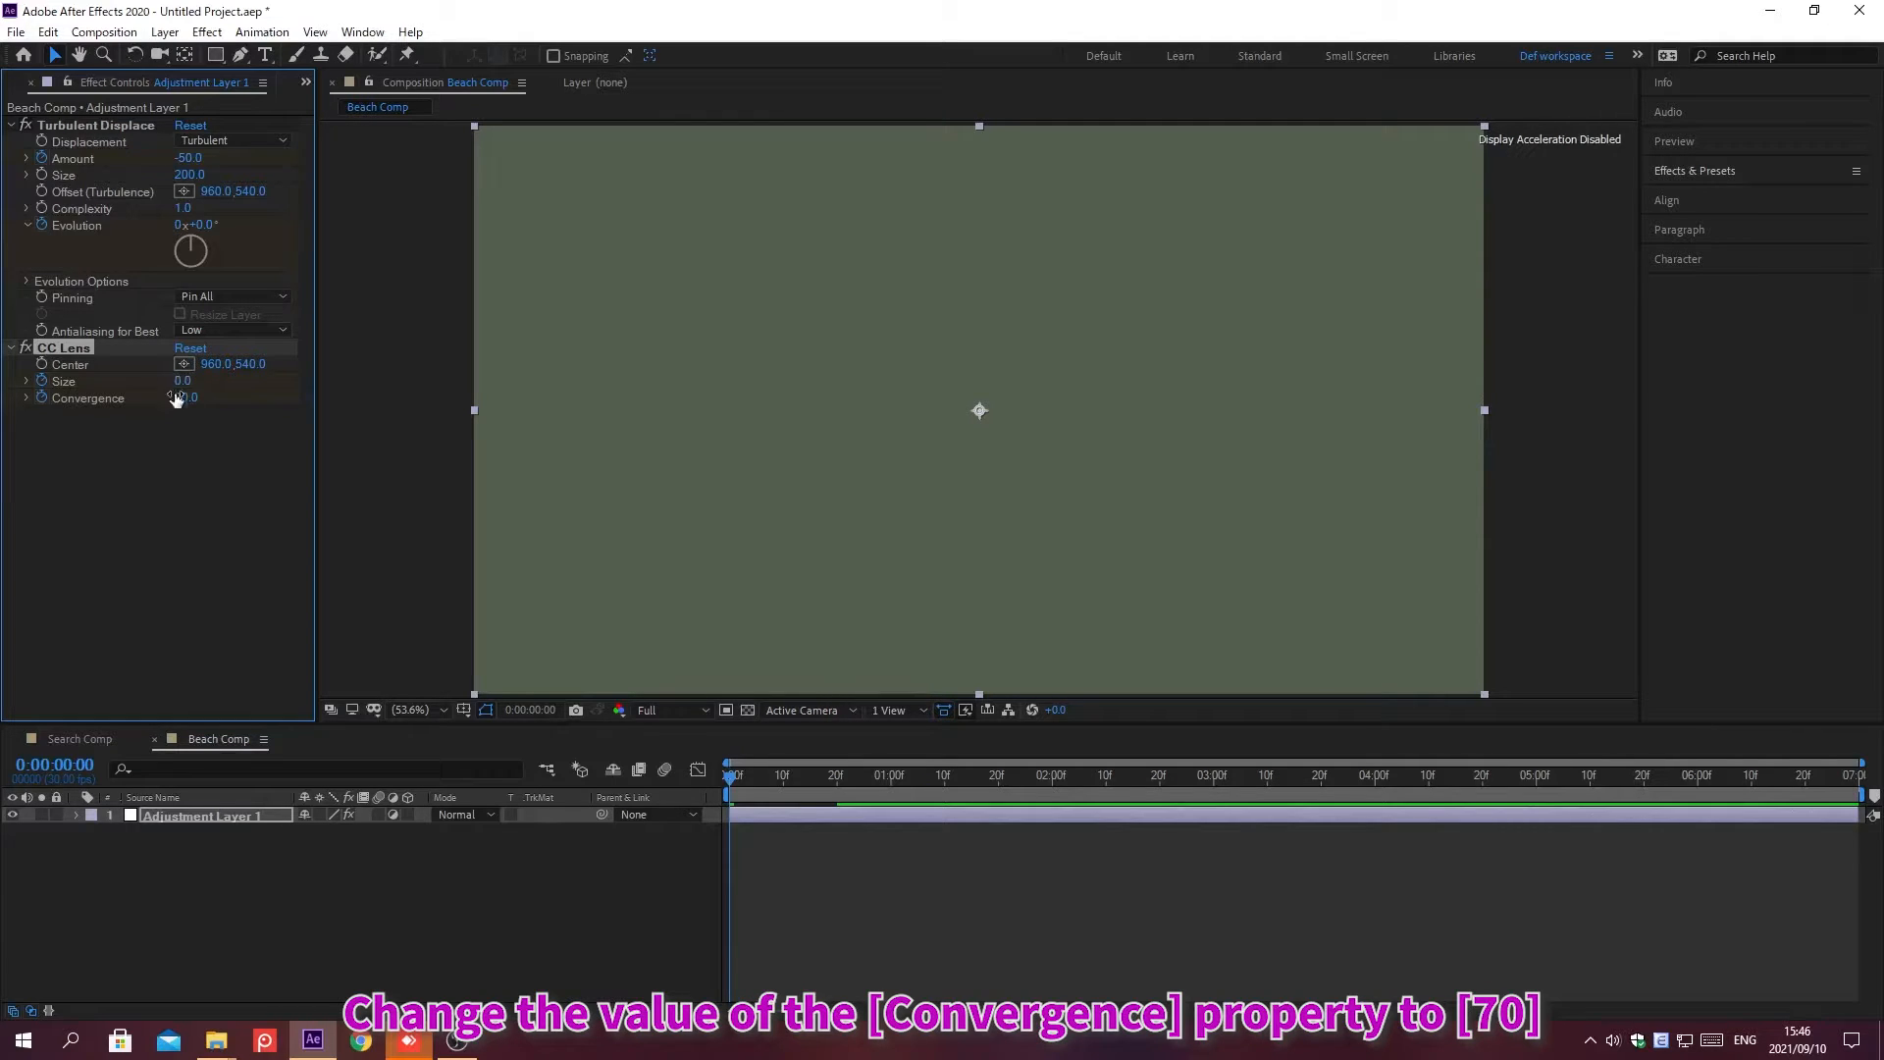
click(185, 398)
text(70)
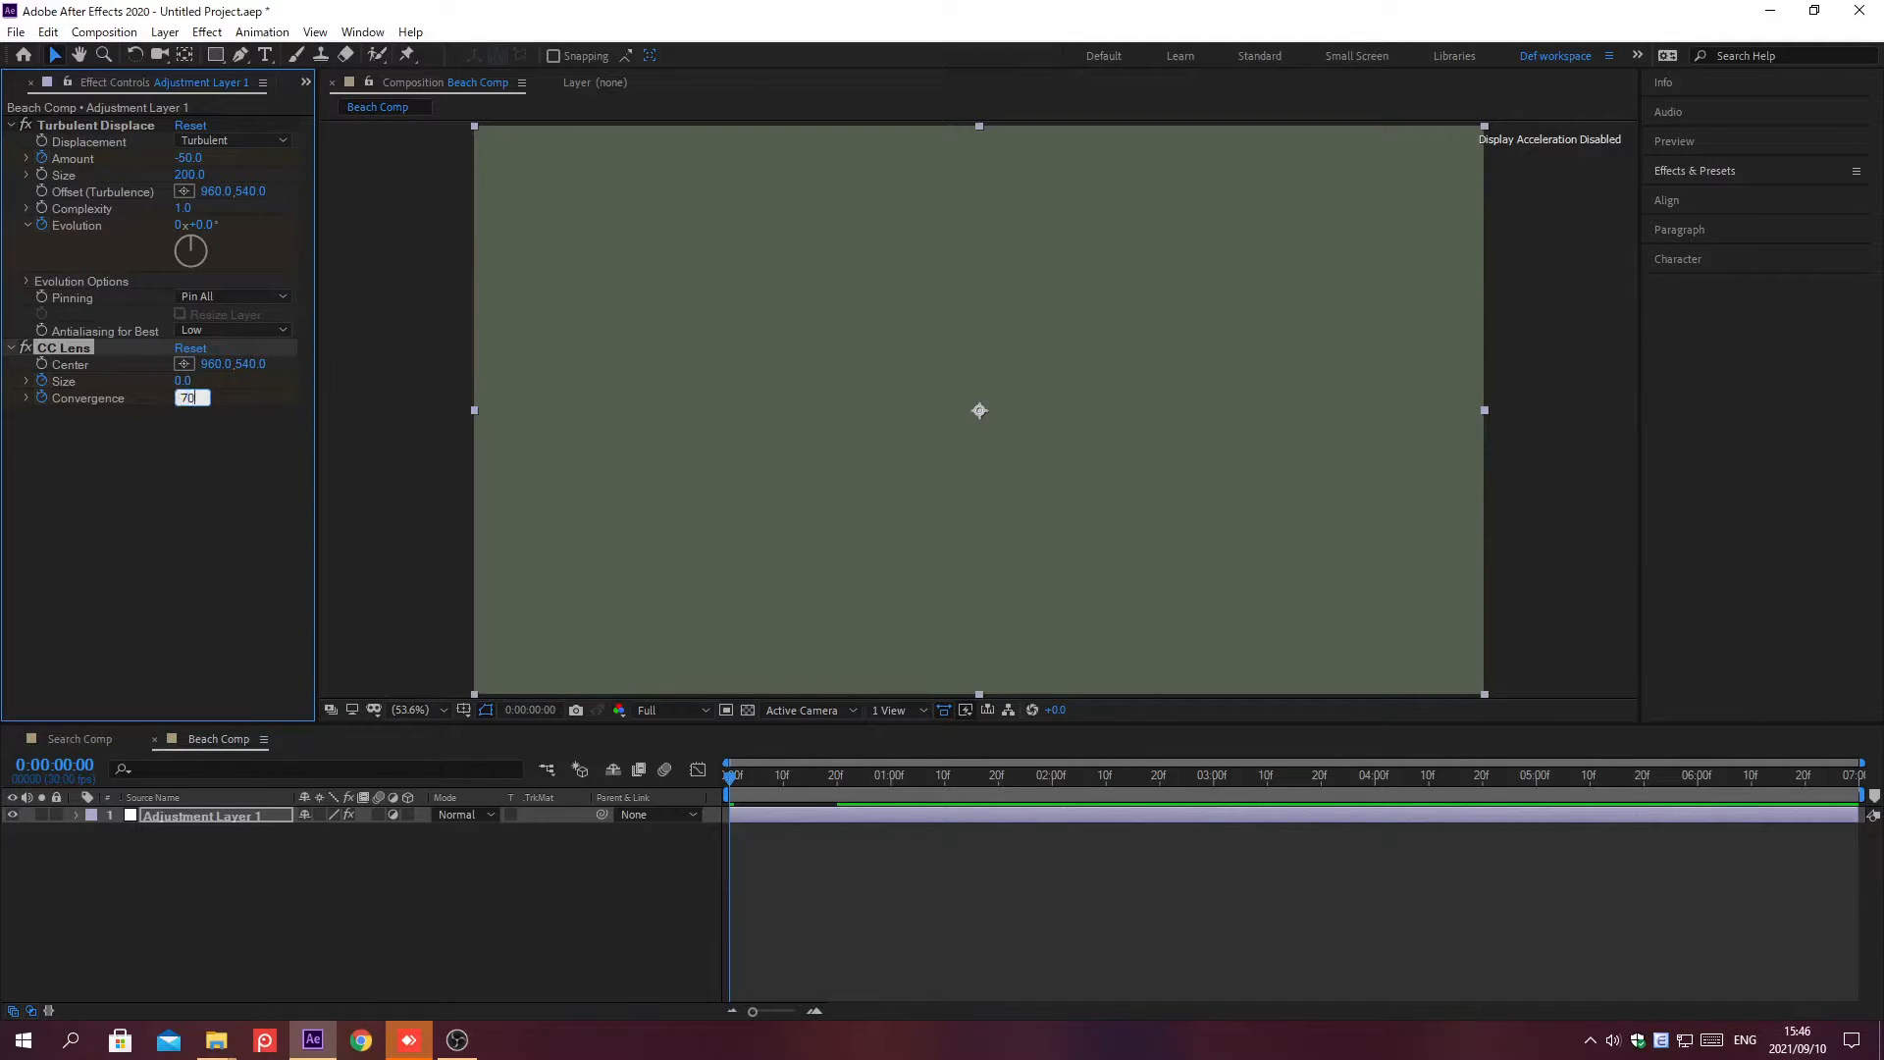
key(Return)
Add the 02 beach.mp4 footage beneath the adjustment layer in Beach Comp and scrub through the first second
key(ctrl+0)
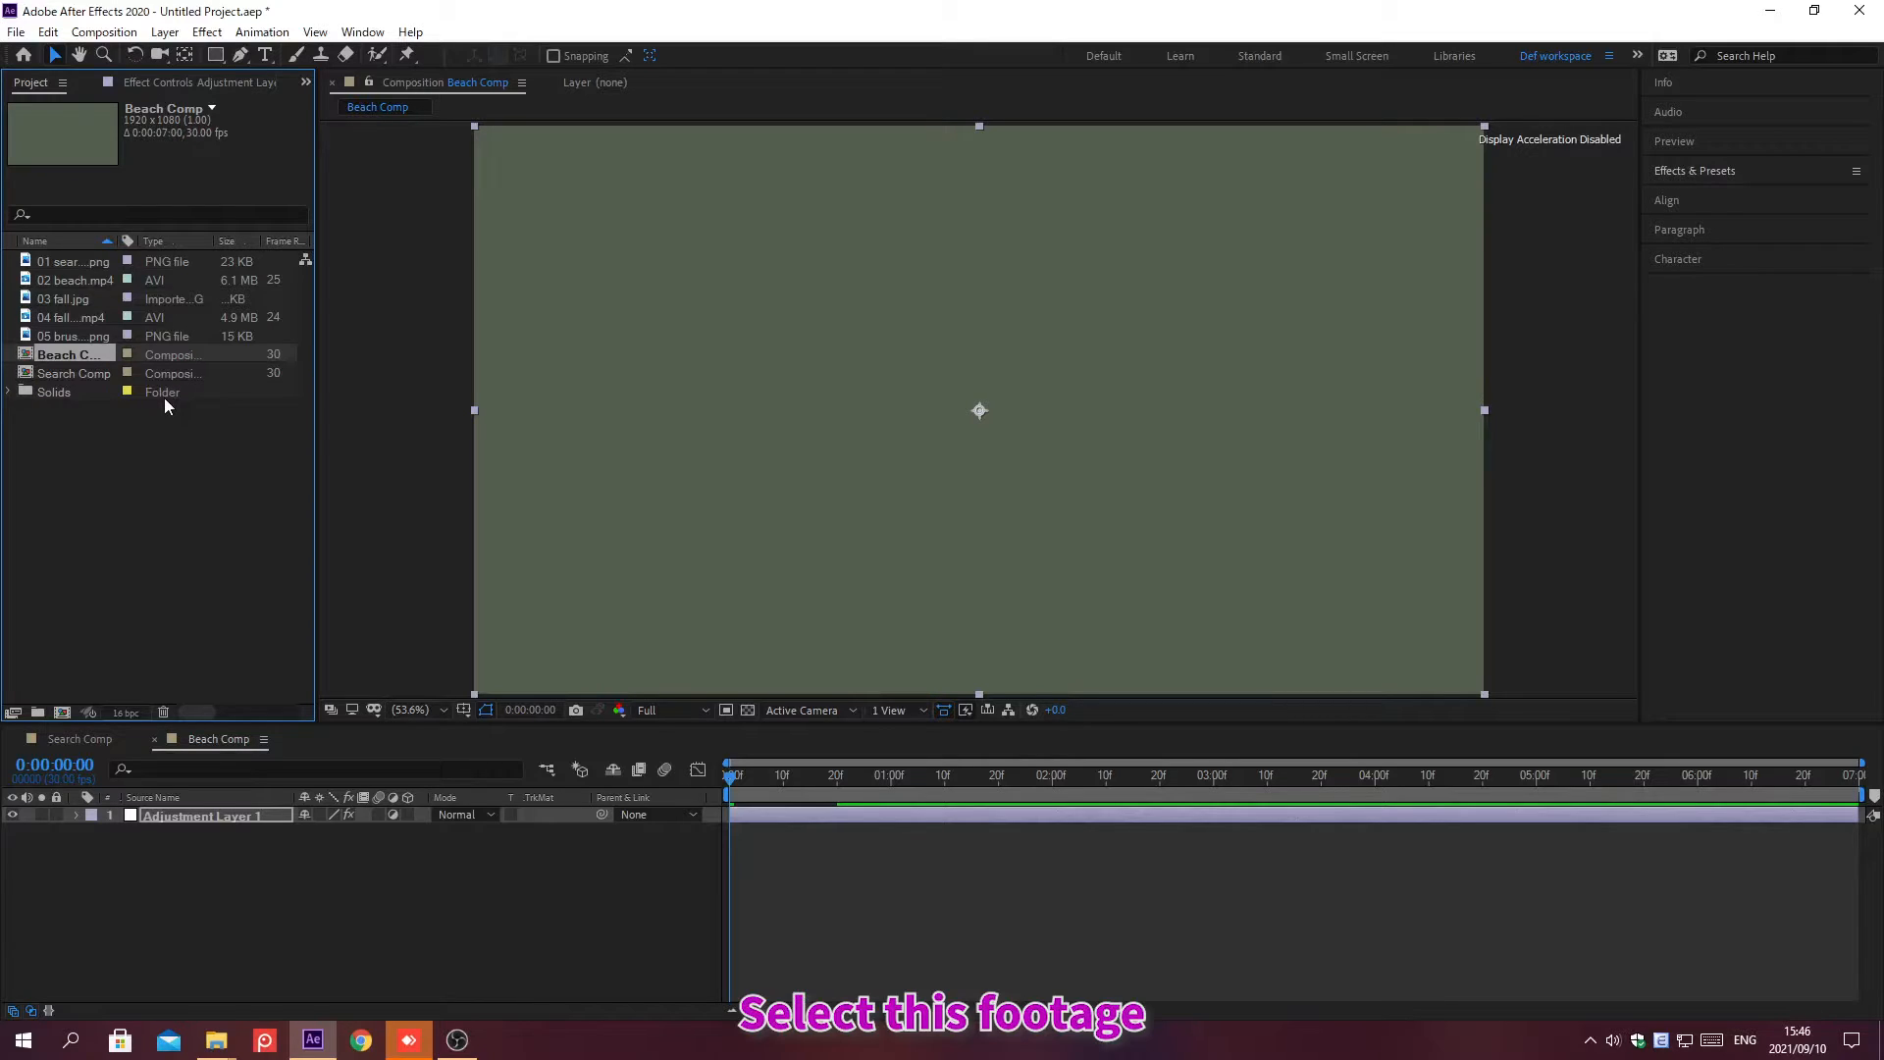
click(63, 279)
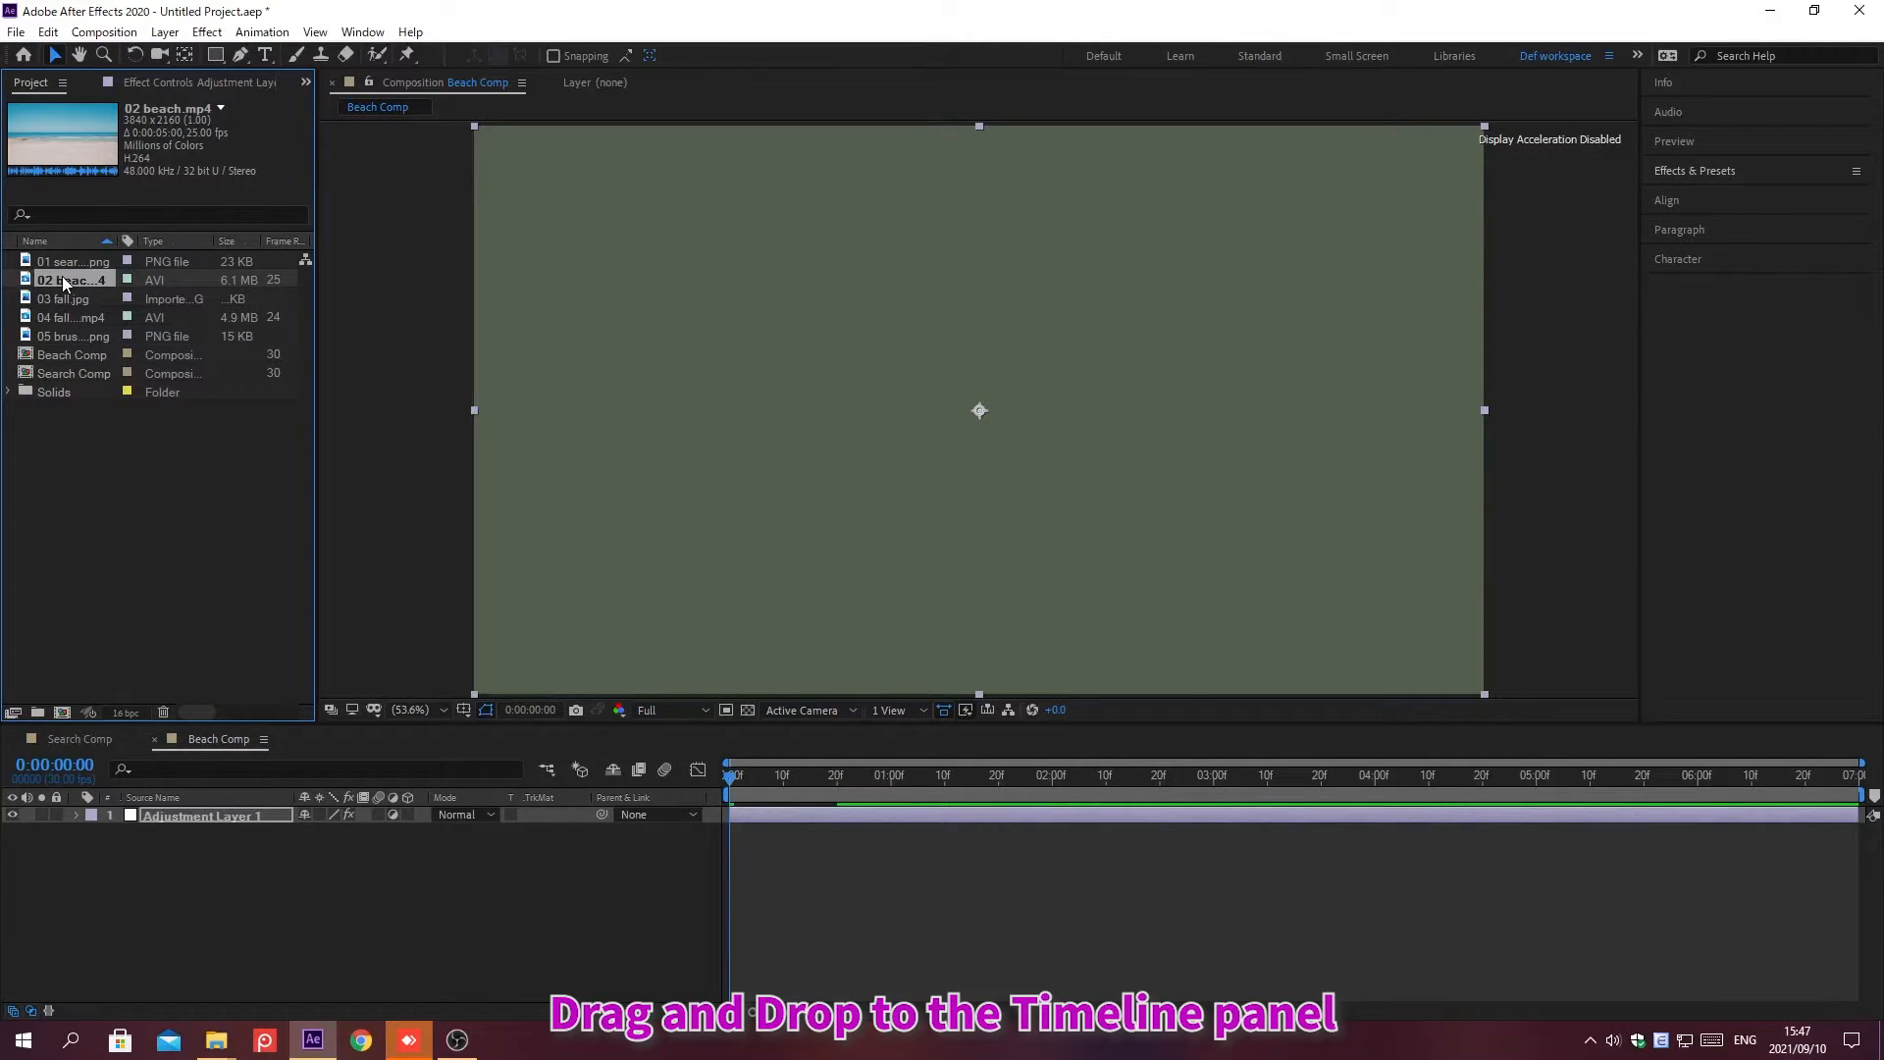
drag(62, 275, 195, 957)
drag(803, 768, 890, 781)
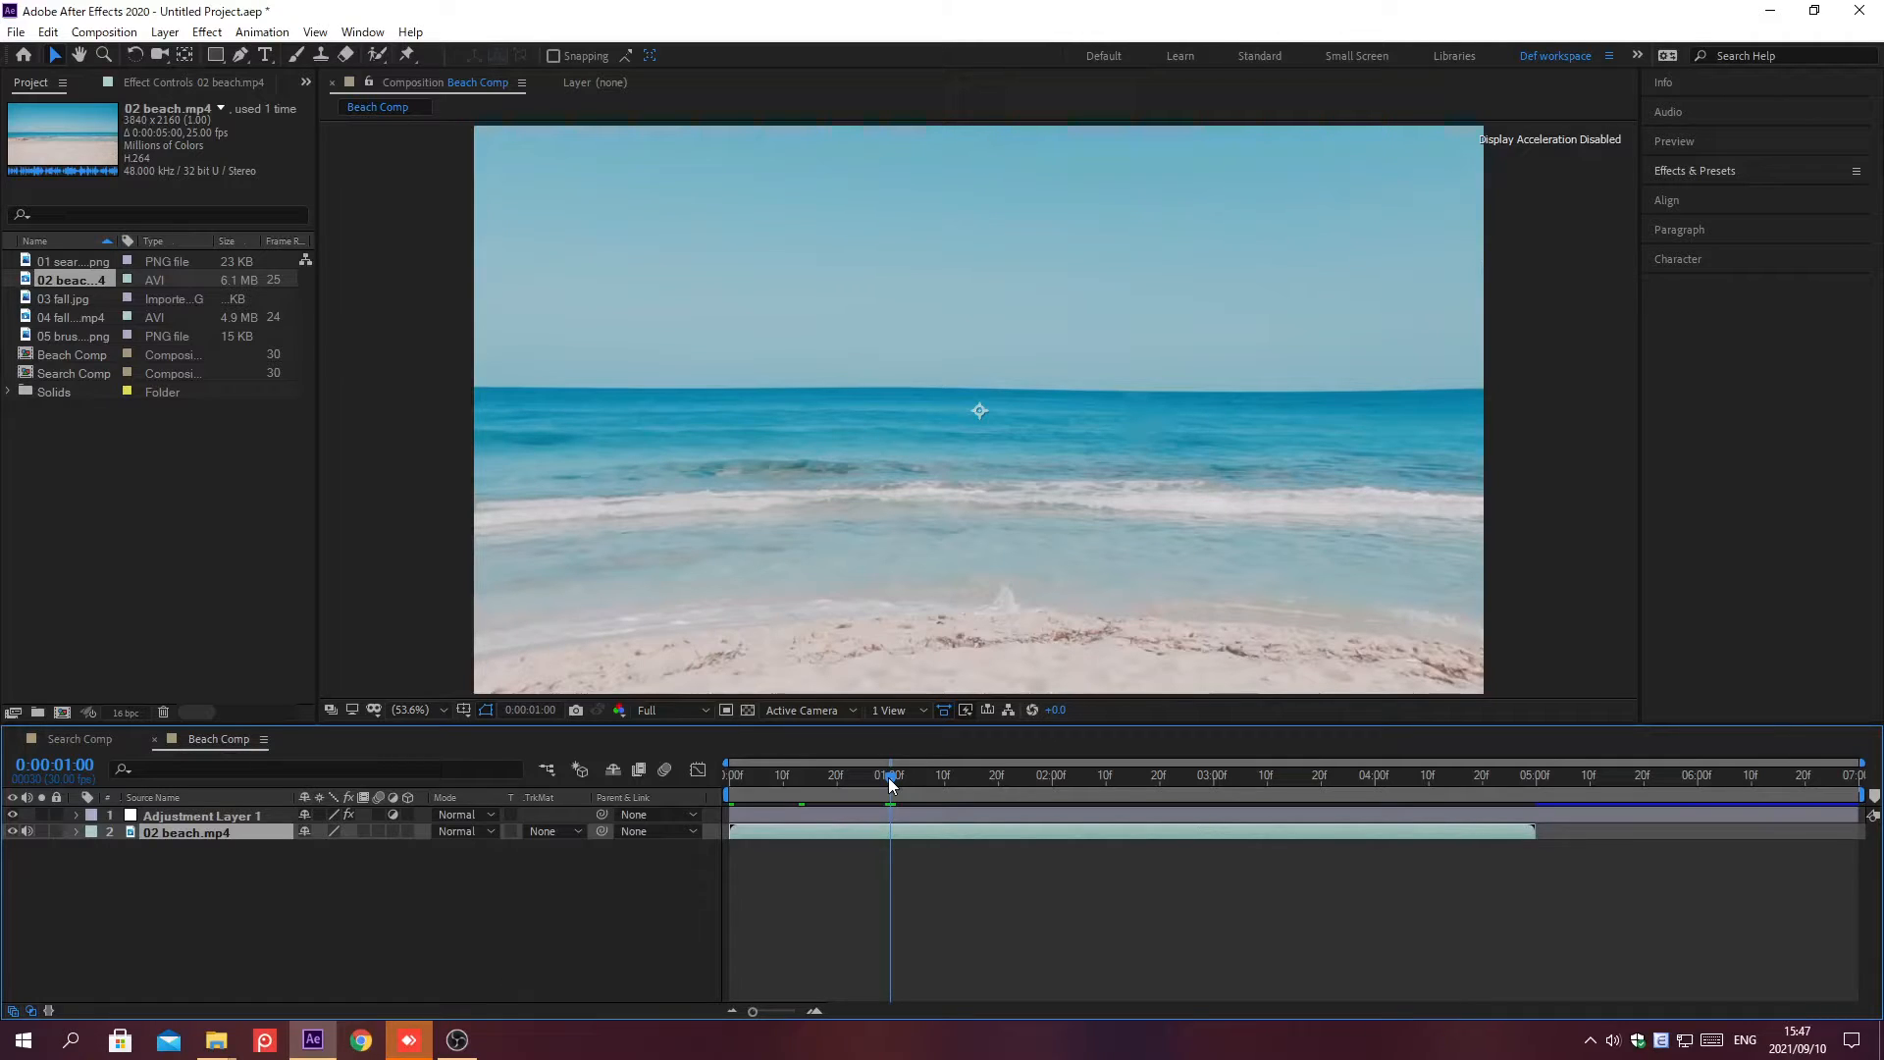
Create a new composition named Autumn Comp with the existing settings
key(ctrl+n)
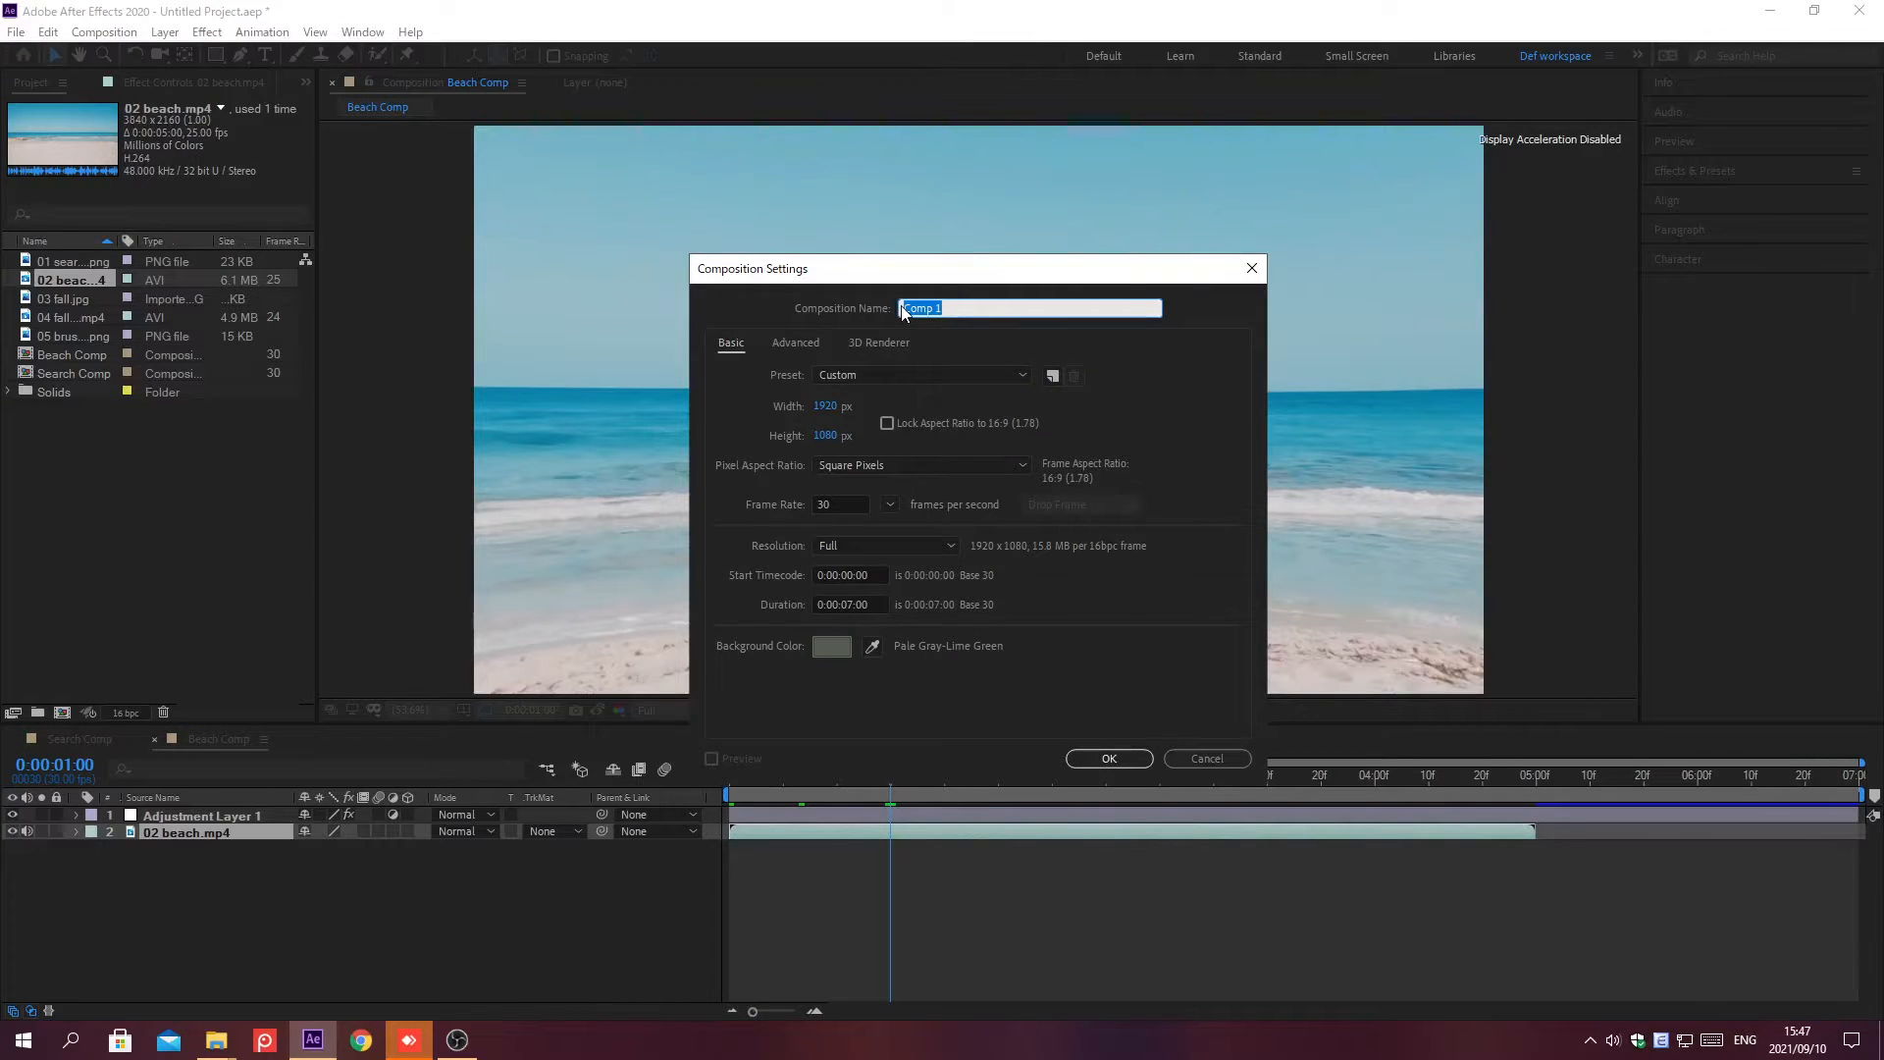
text(Autumn Comp)
key(Return)
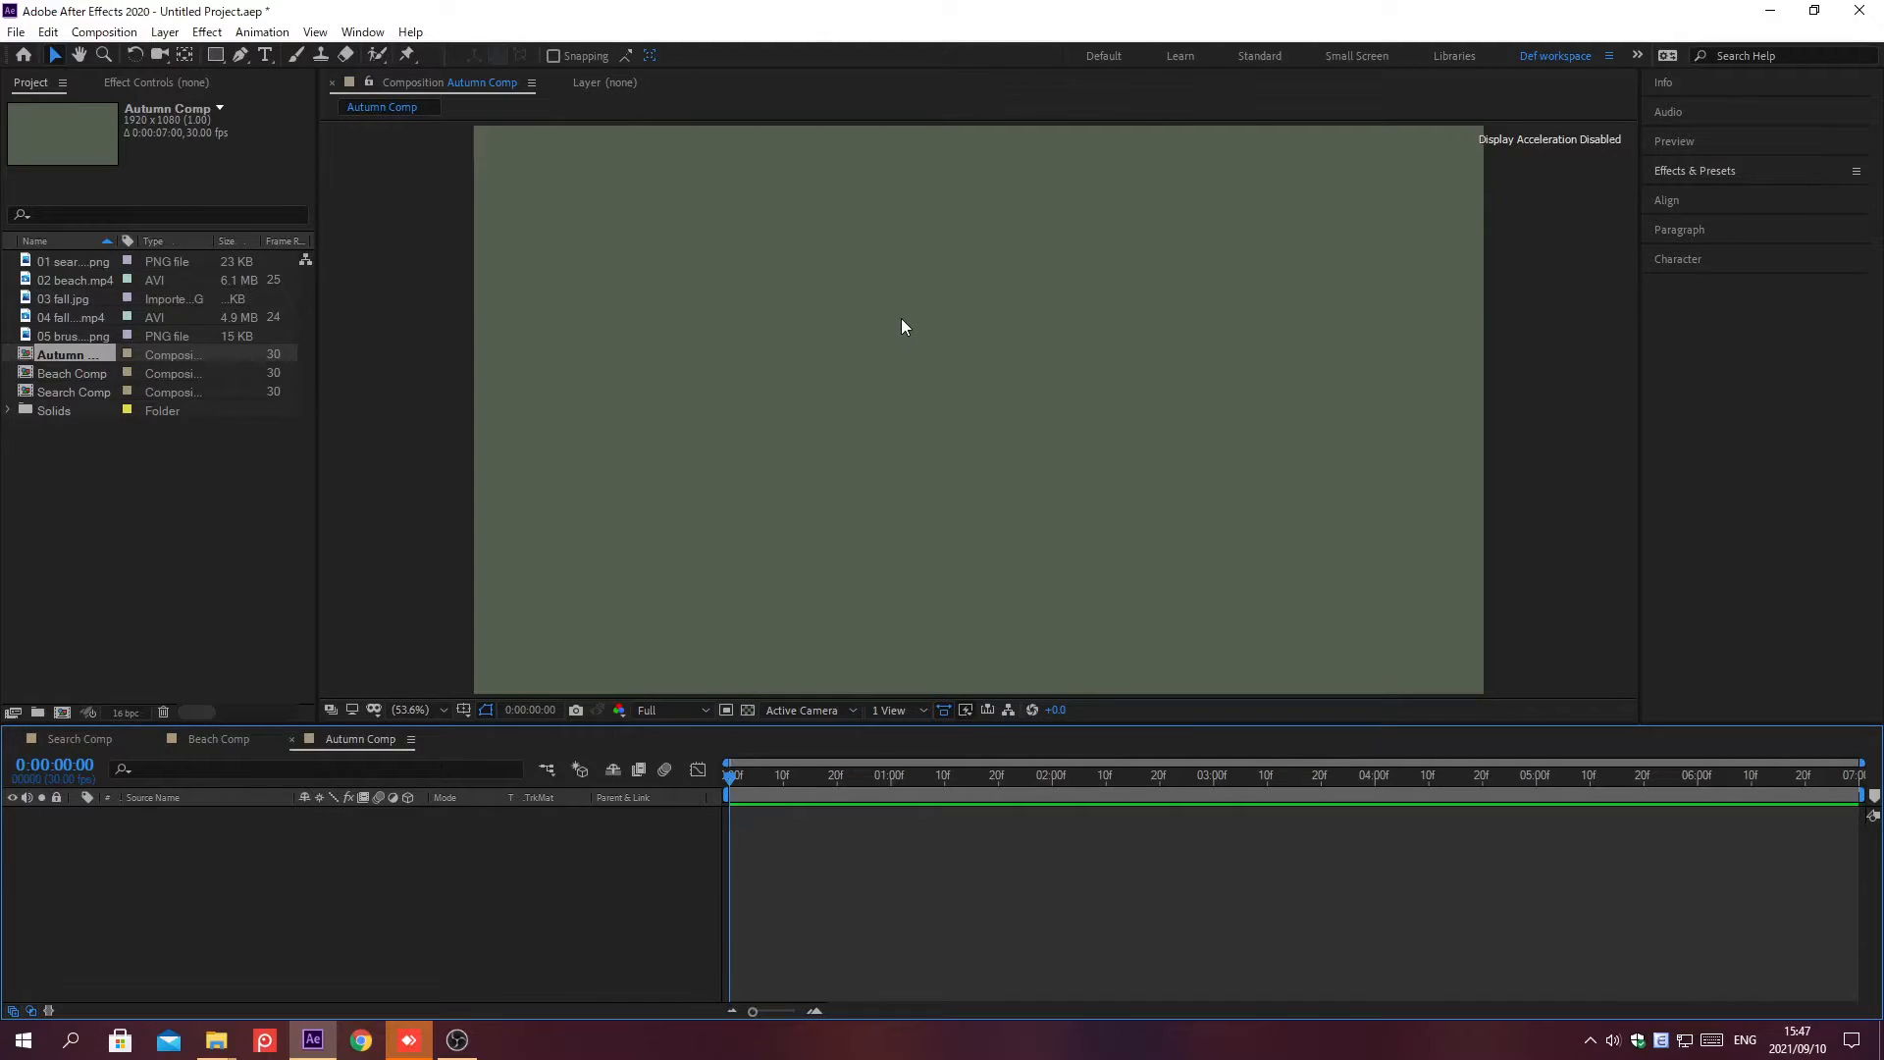
Draw a rectangle shape about as wide as the composition, placed just above the frame of Autumn Comp
key(comma)
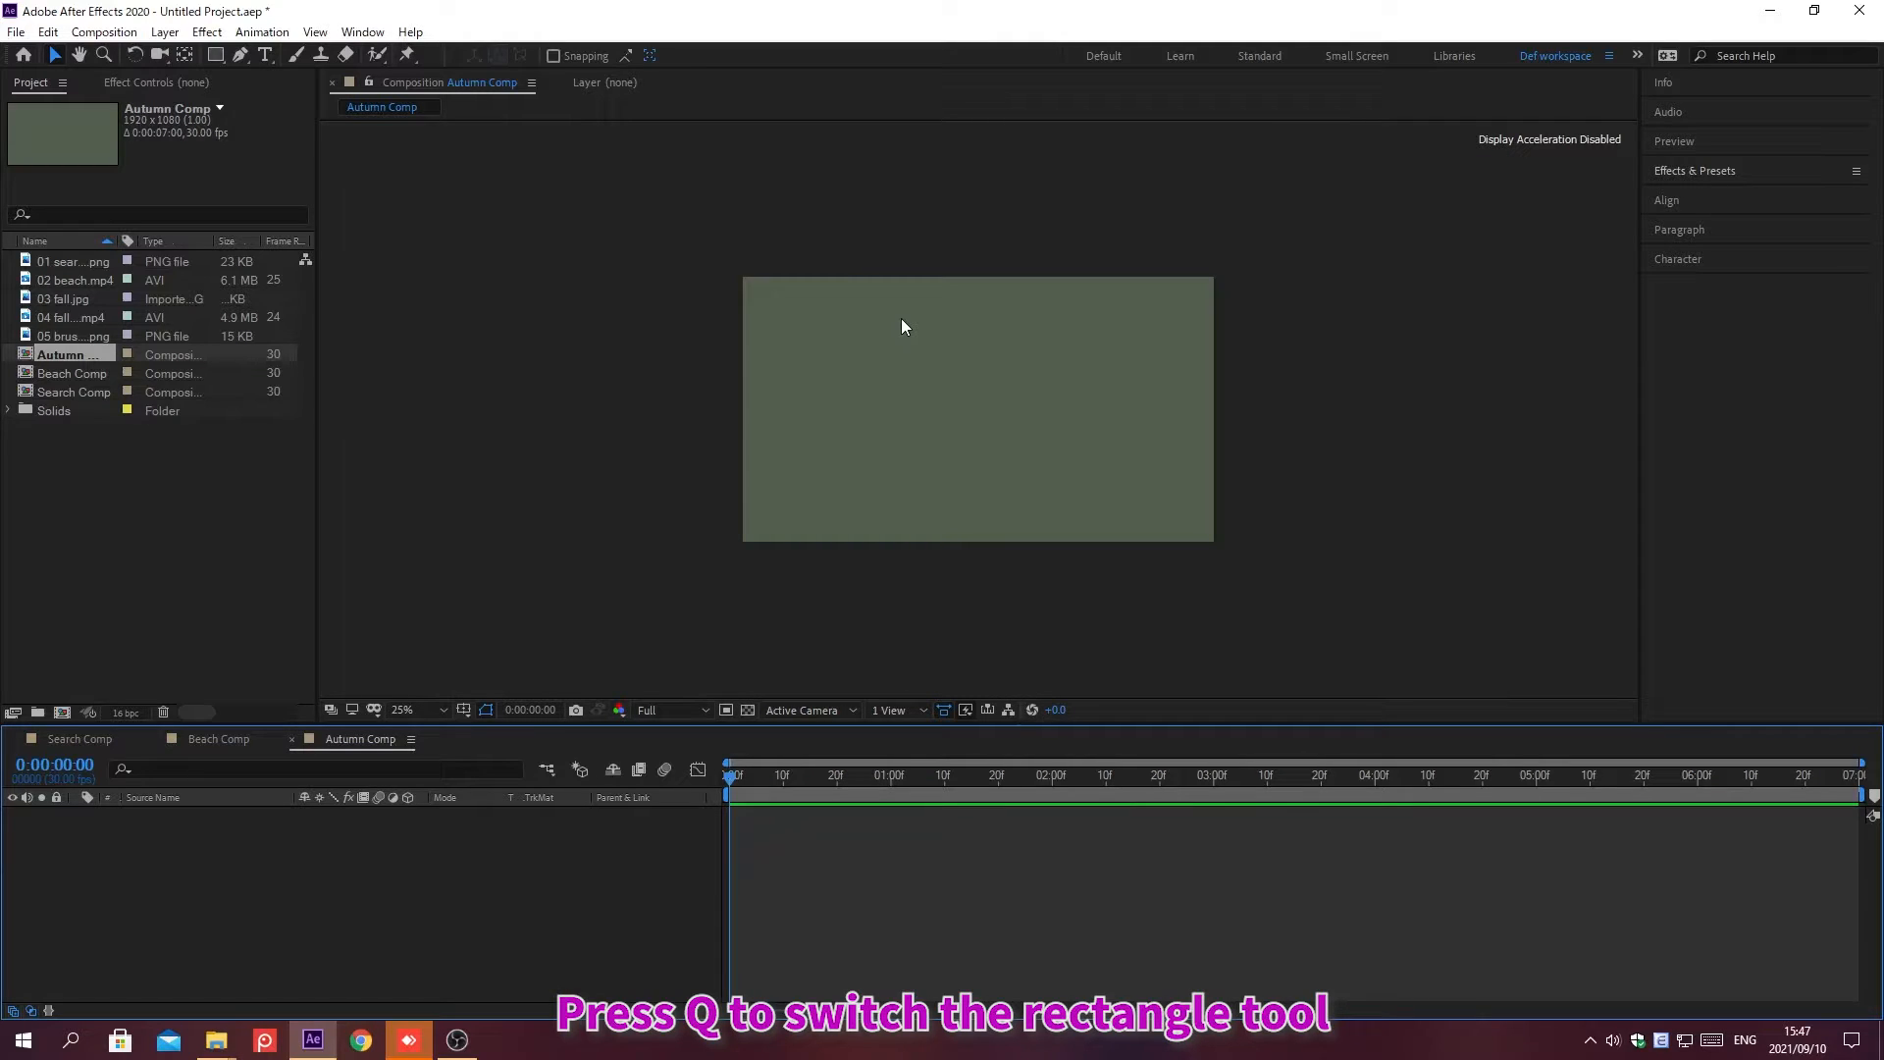
key(q)
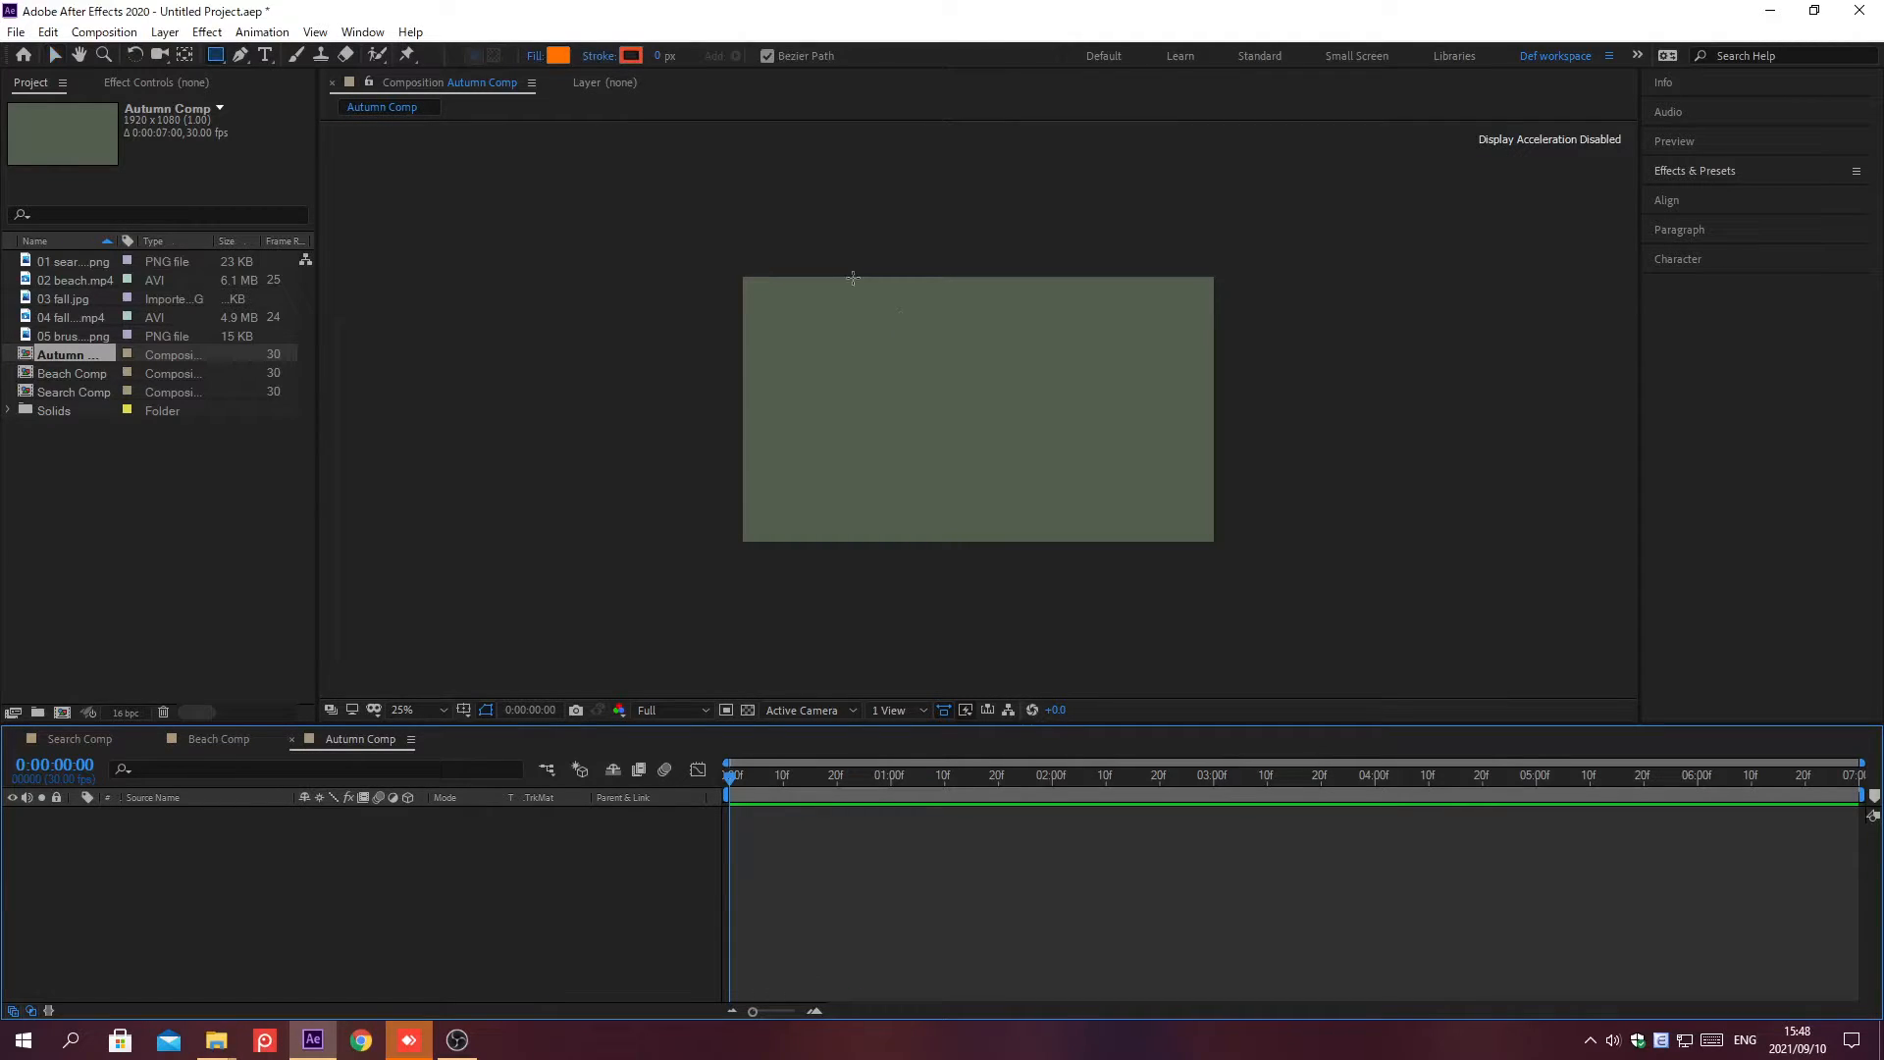
drag(729, 173, 1215, 271)
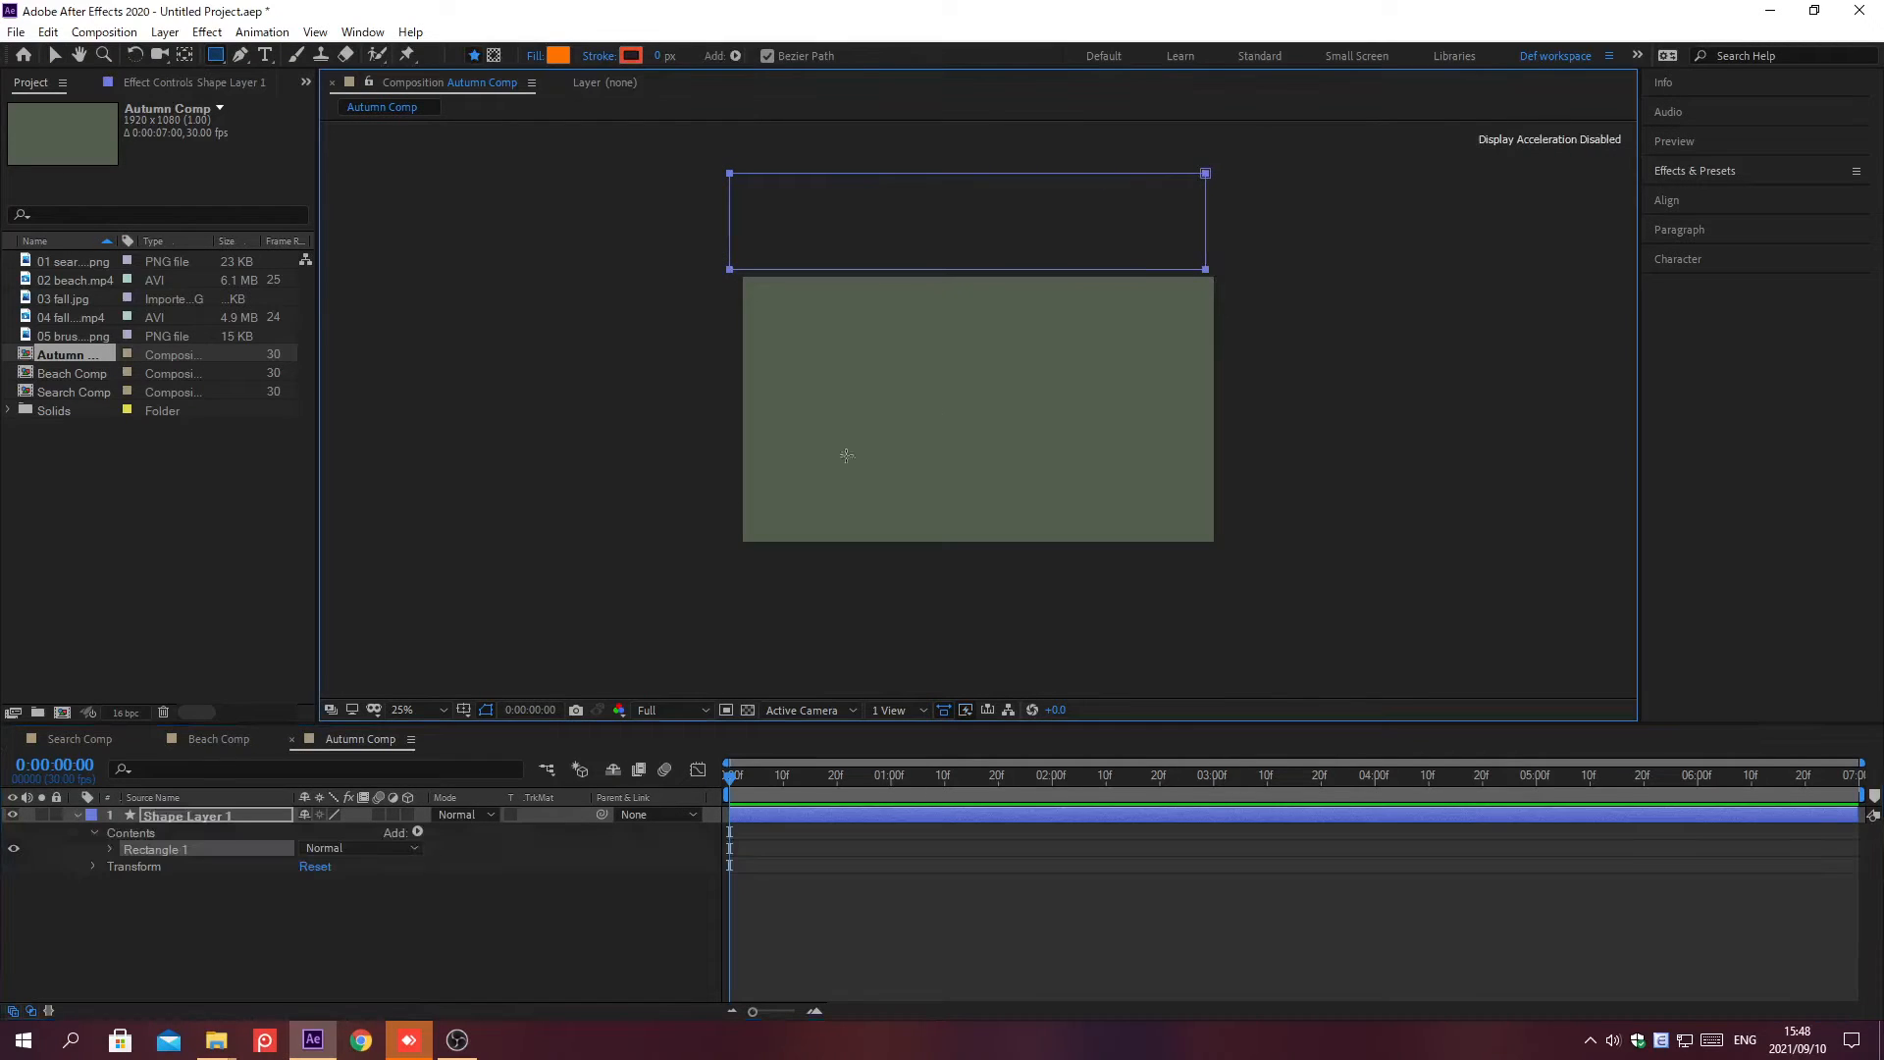
Duplicate Rectangle 1 twice within the shape layer's contents
click(59, 843)
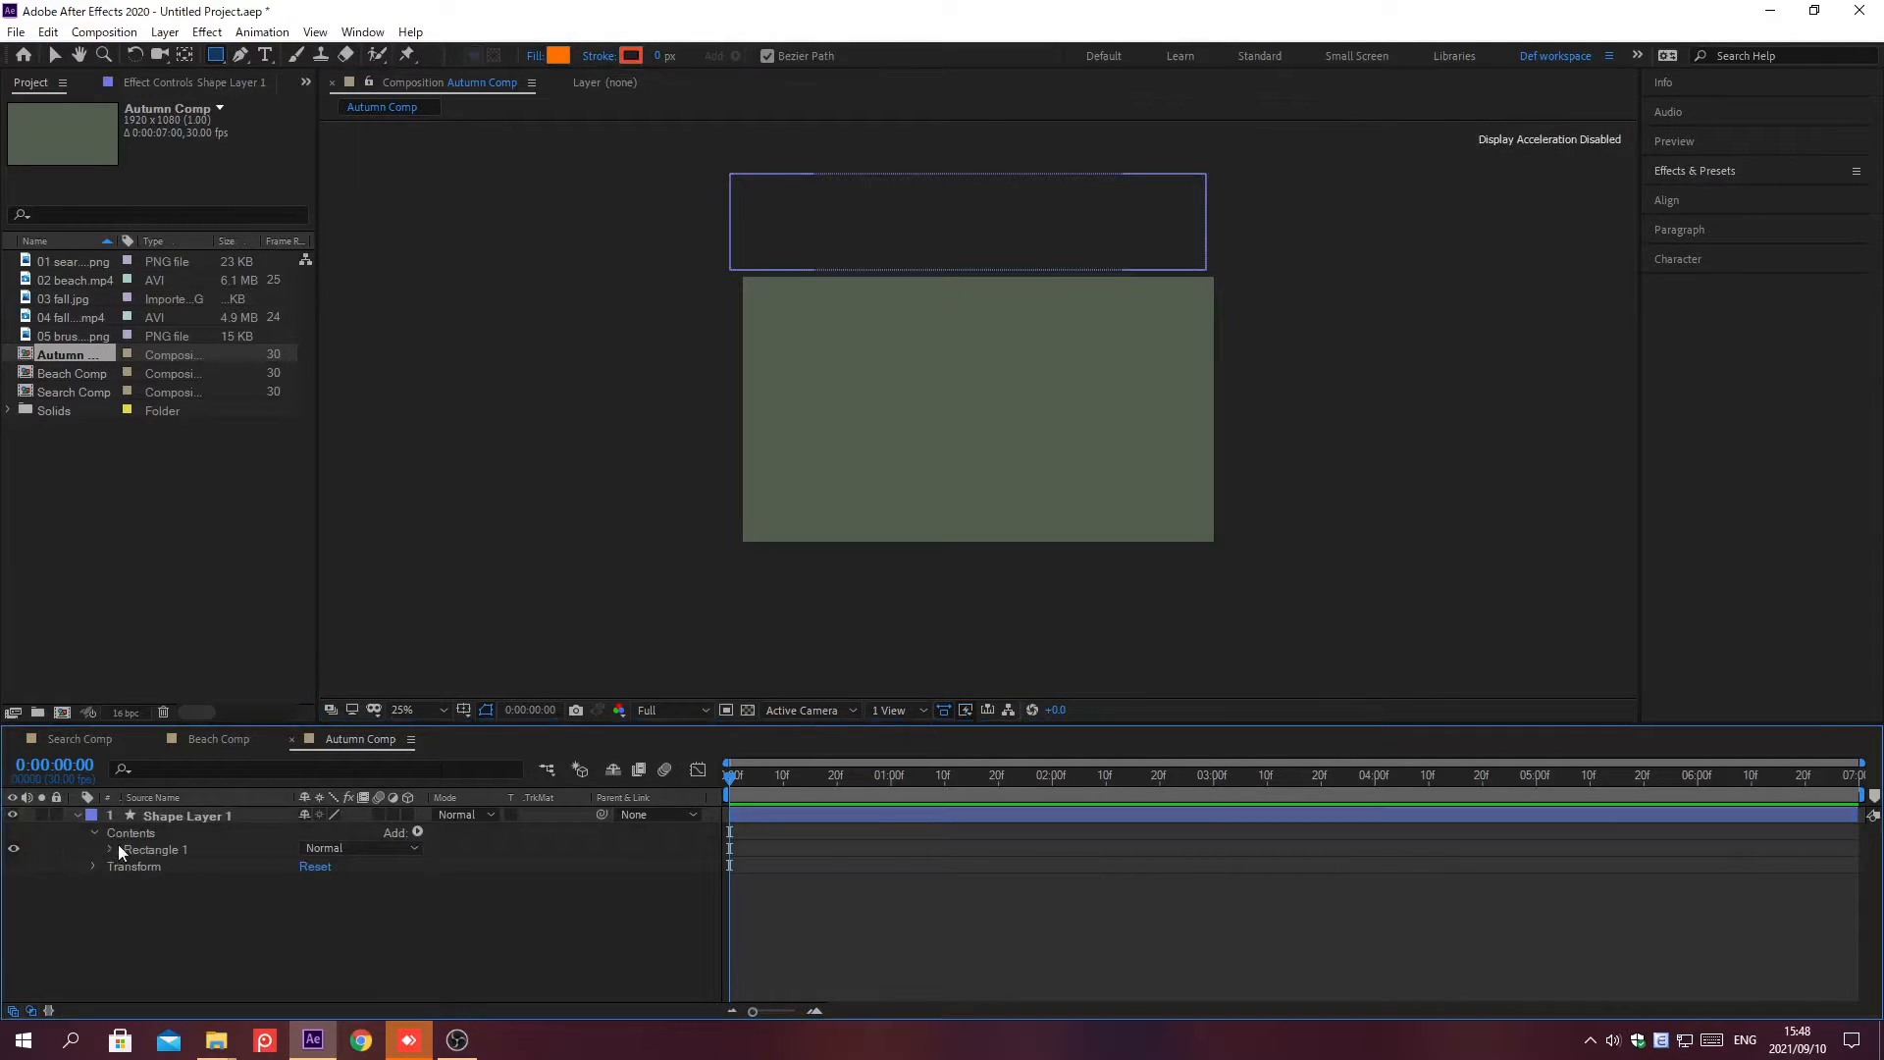
click(241, 847)
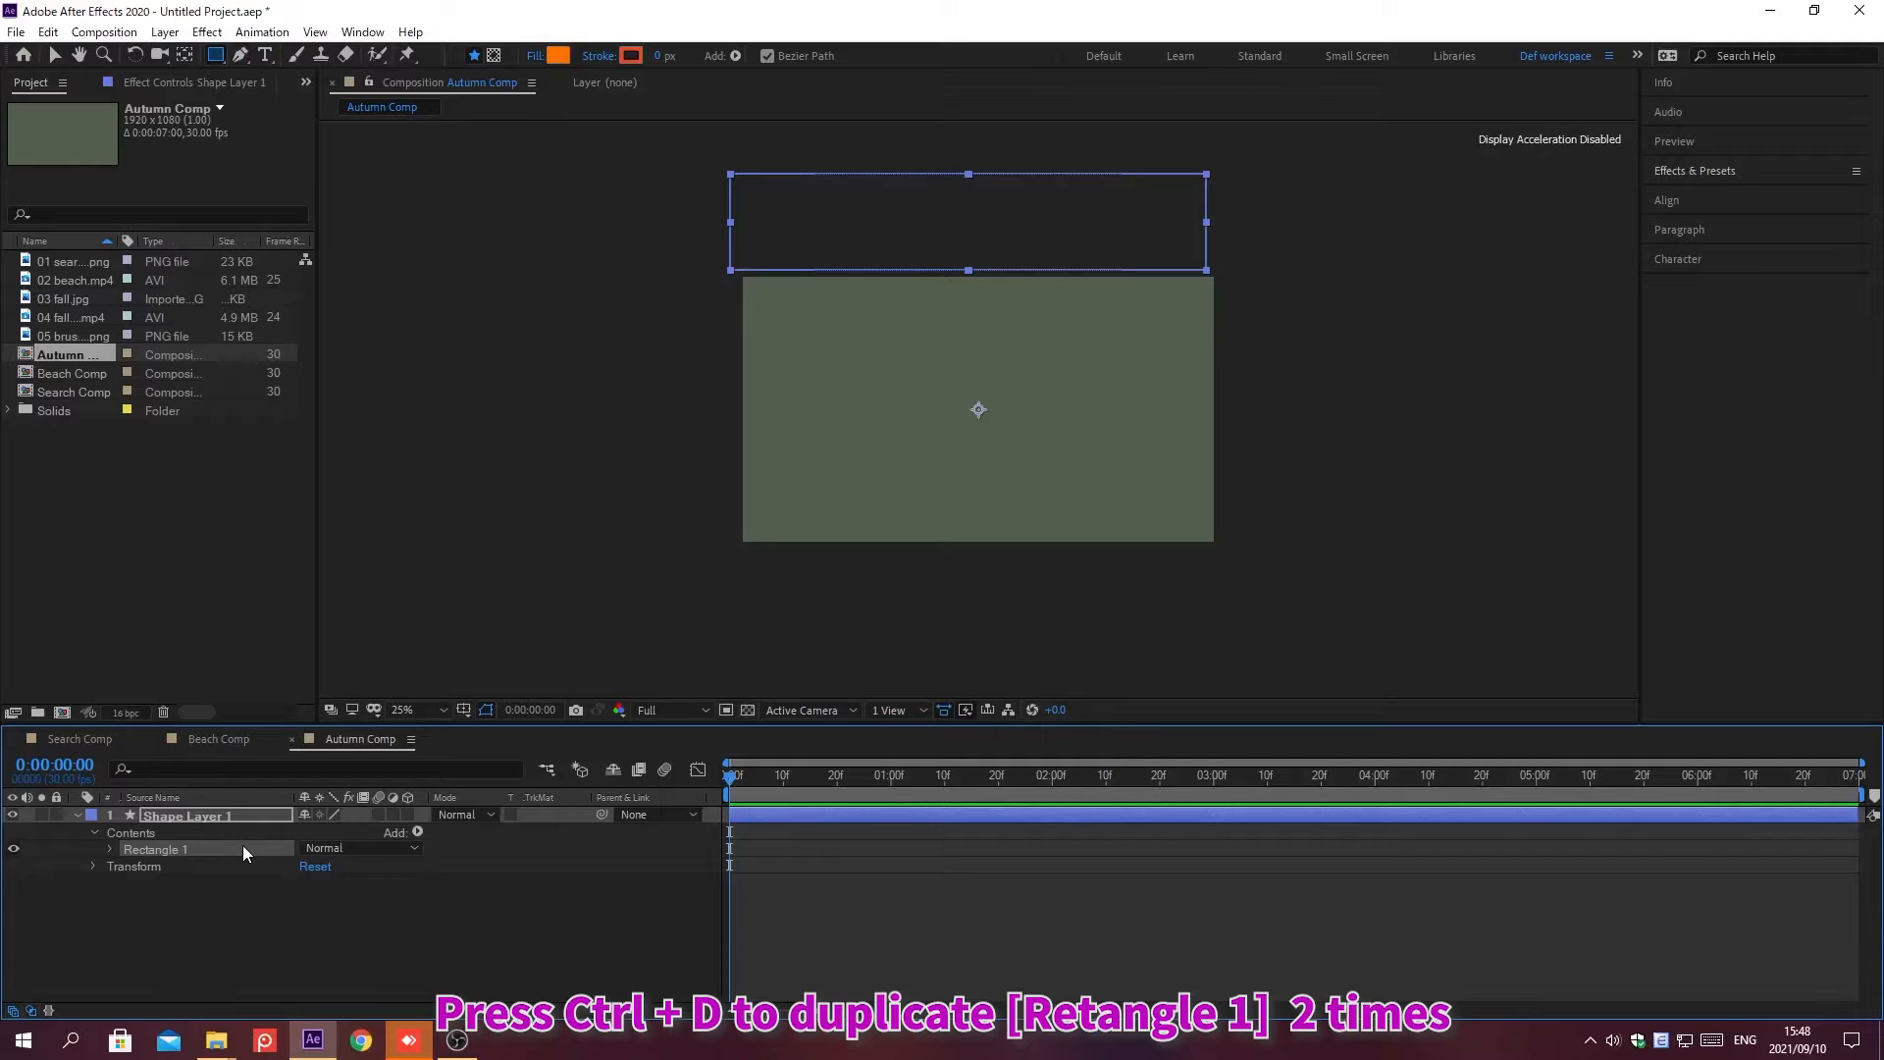
key(ctrl+d)
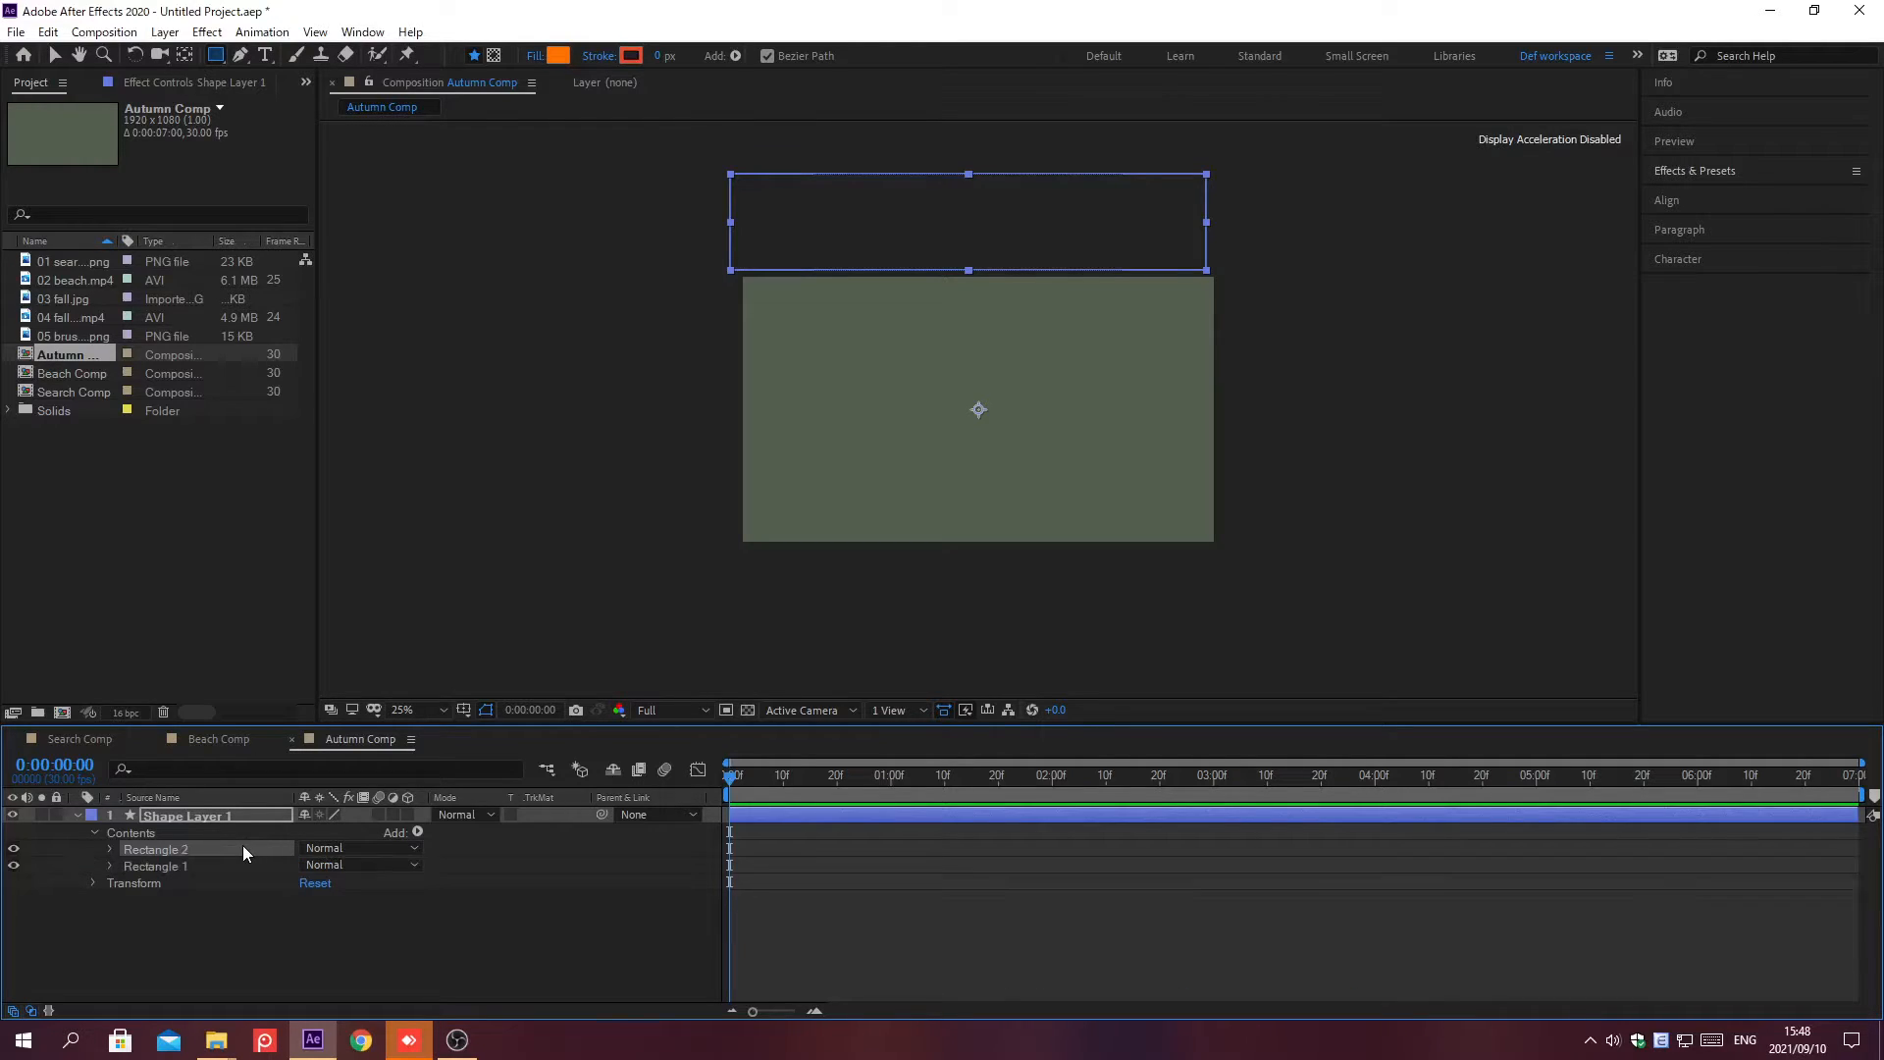
key(ctrl+d)
Filter the layer properties by Position and create Position keyframes for all three rectangles at 0;00;00;00
key(ctrl+f)
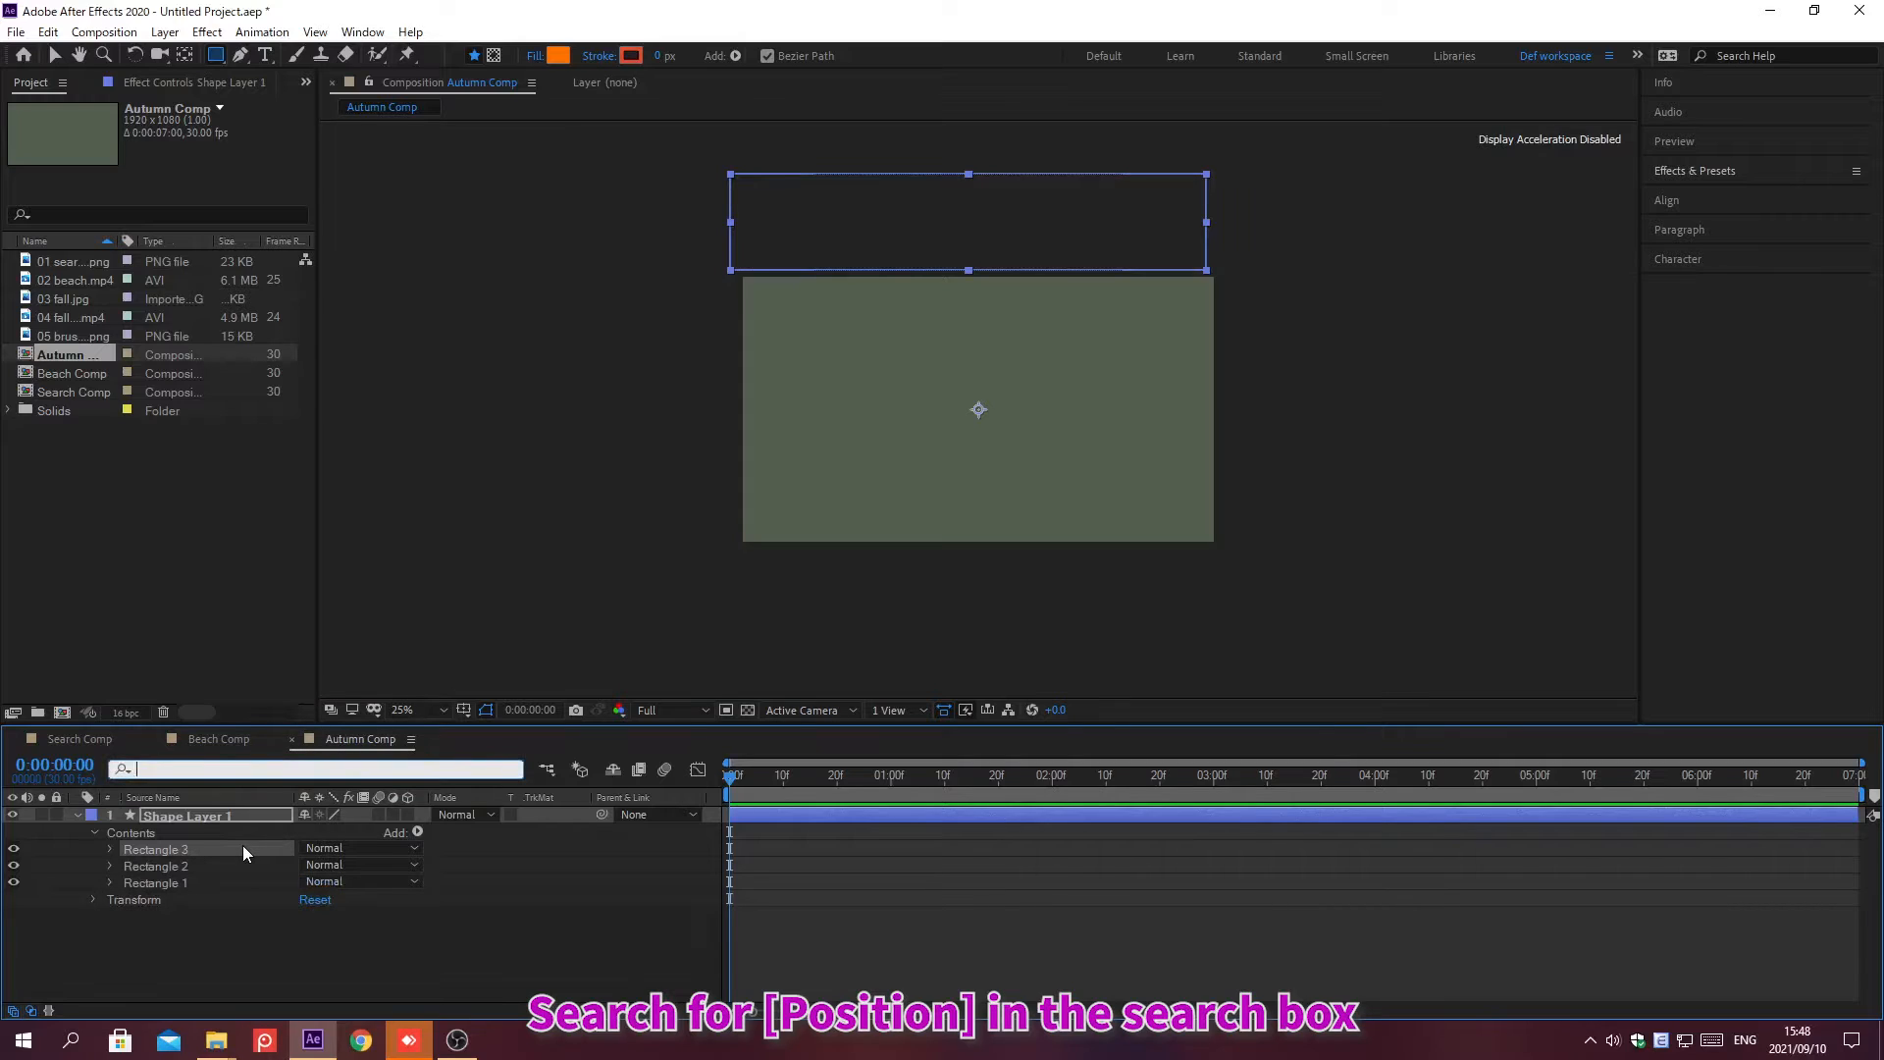
text(Position)
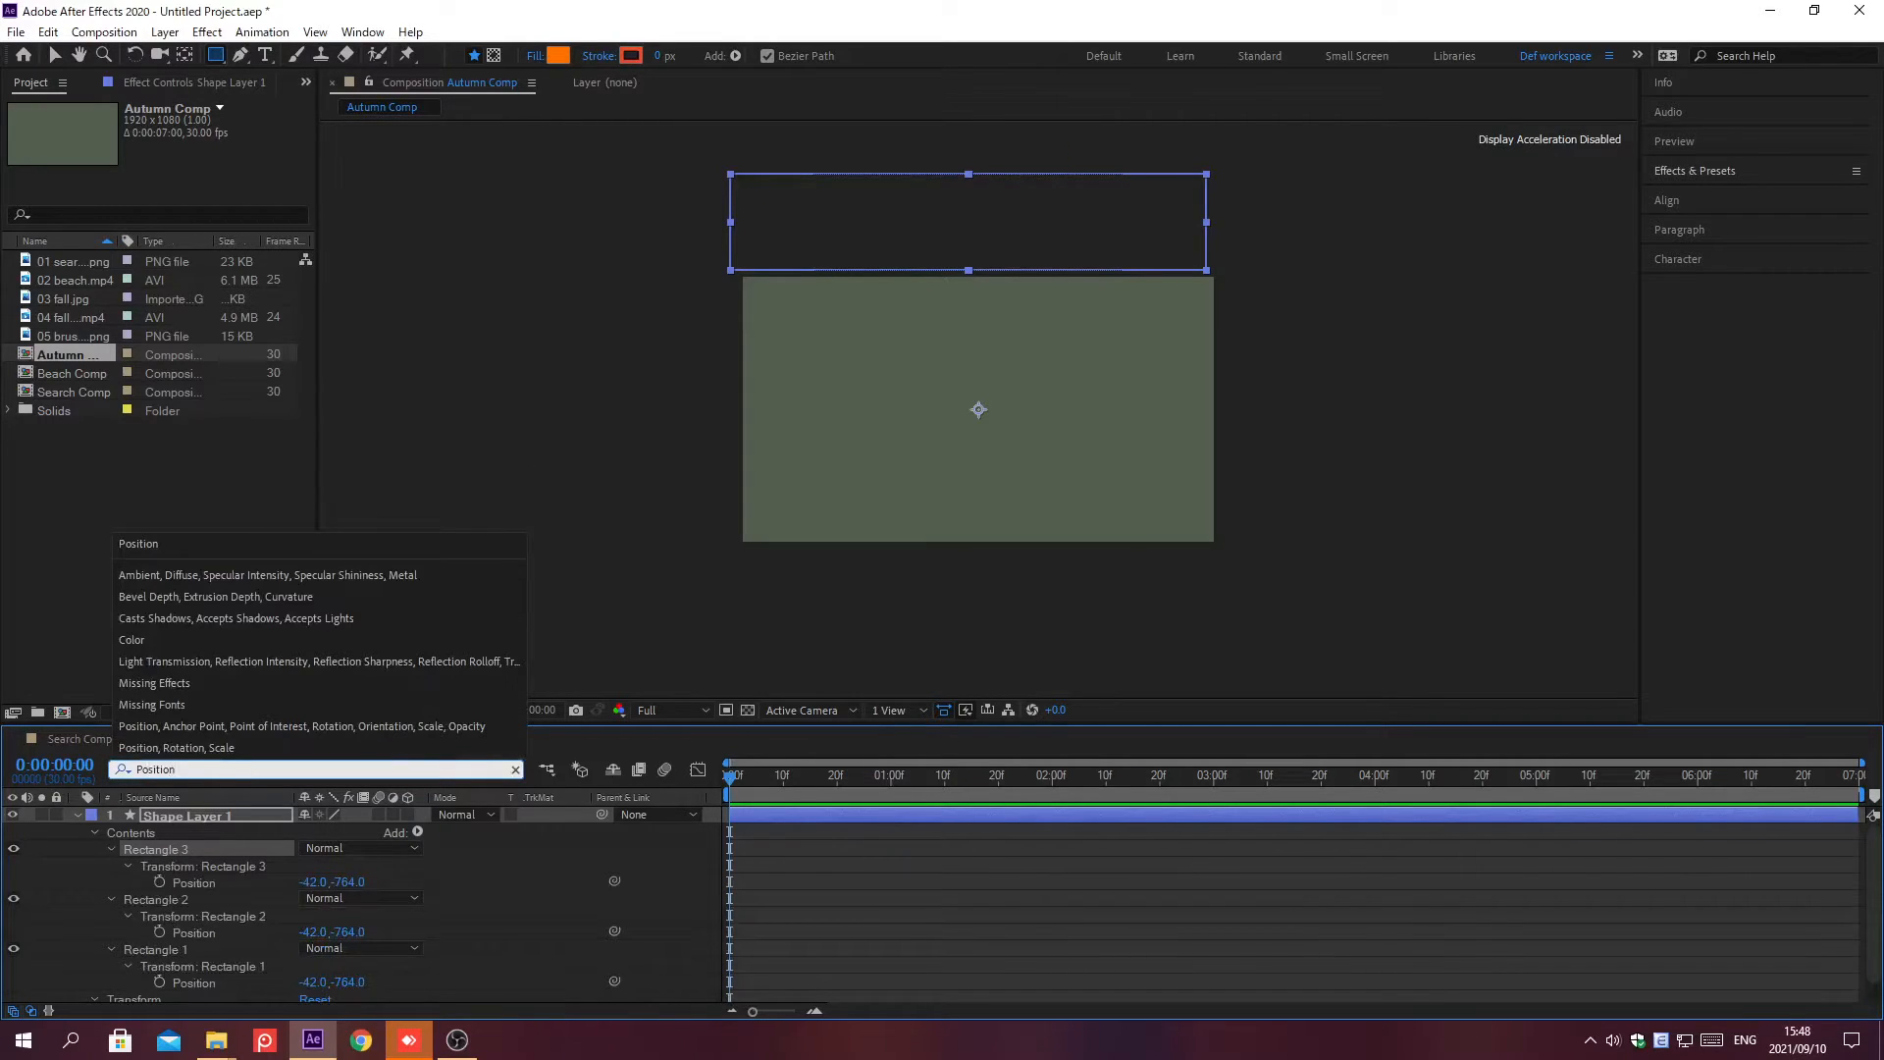
key(Return)
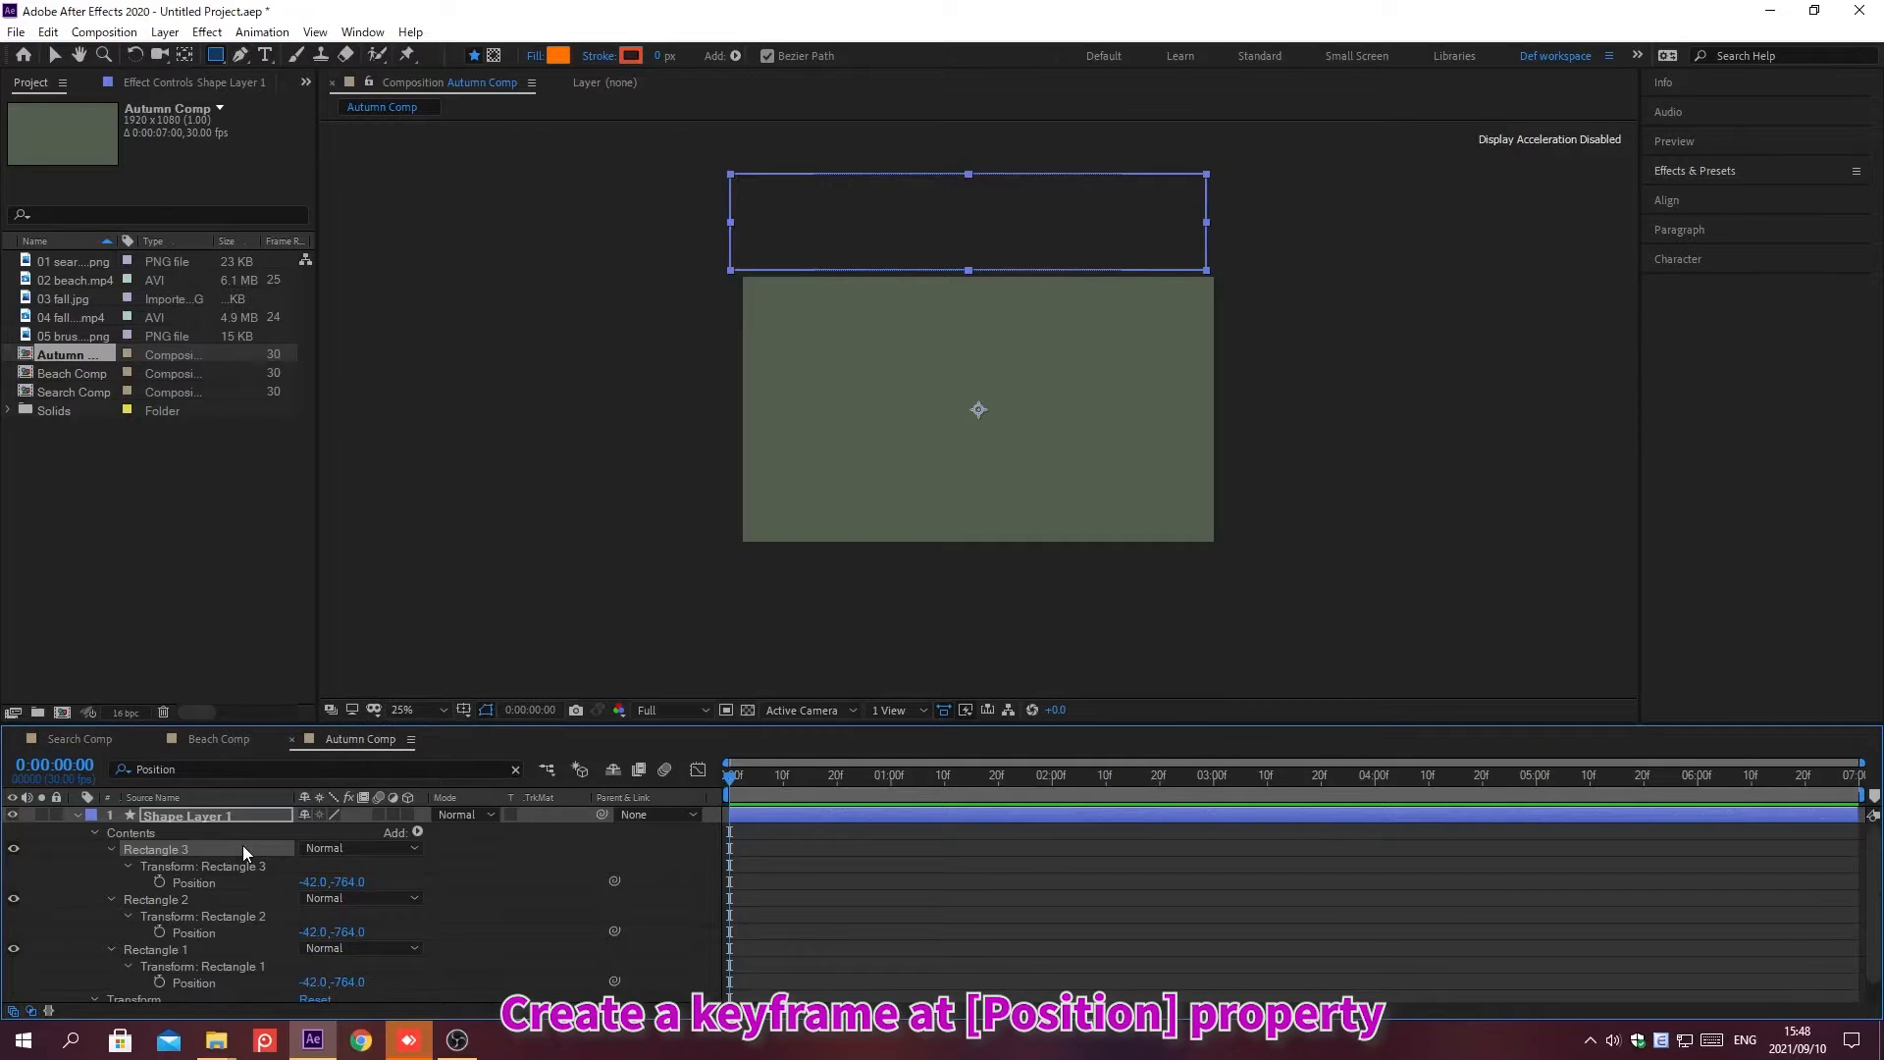
click(159, 981)
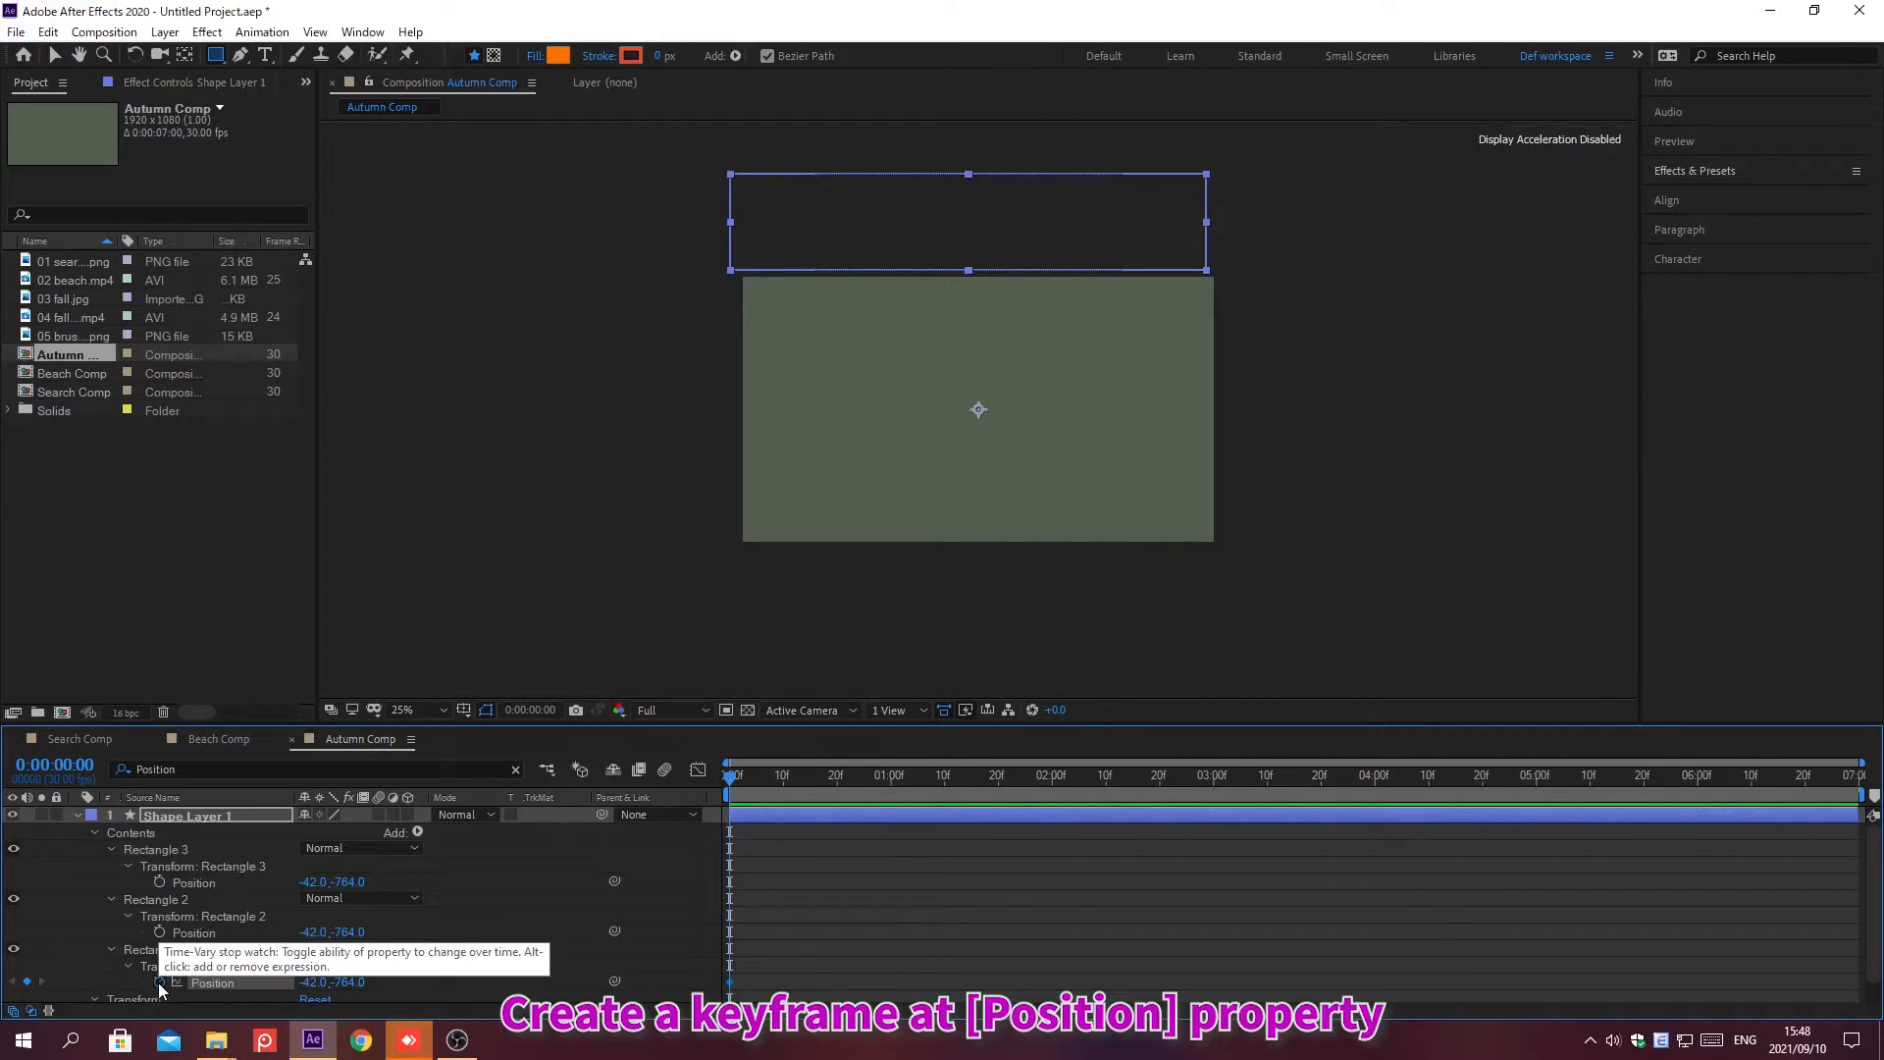
click(158, 931)
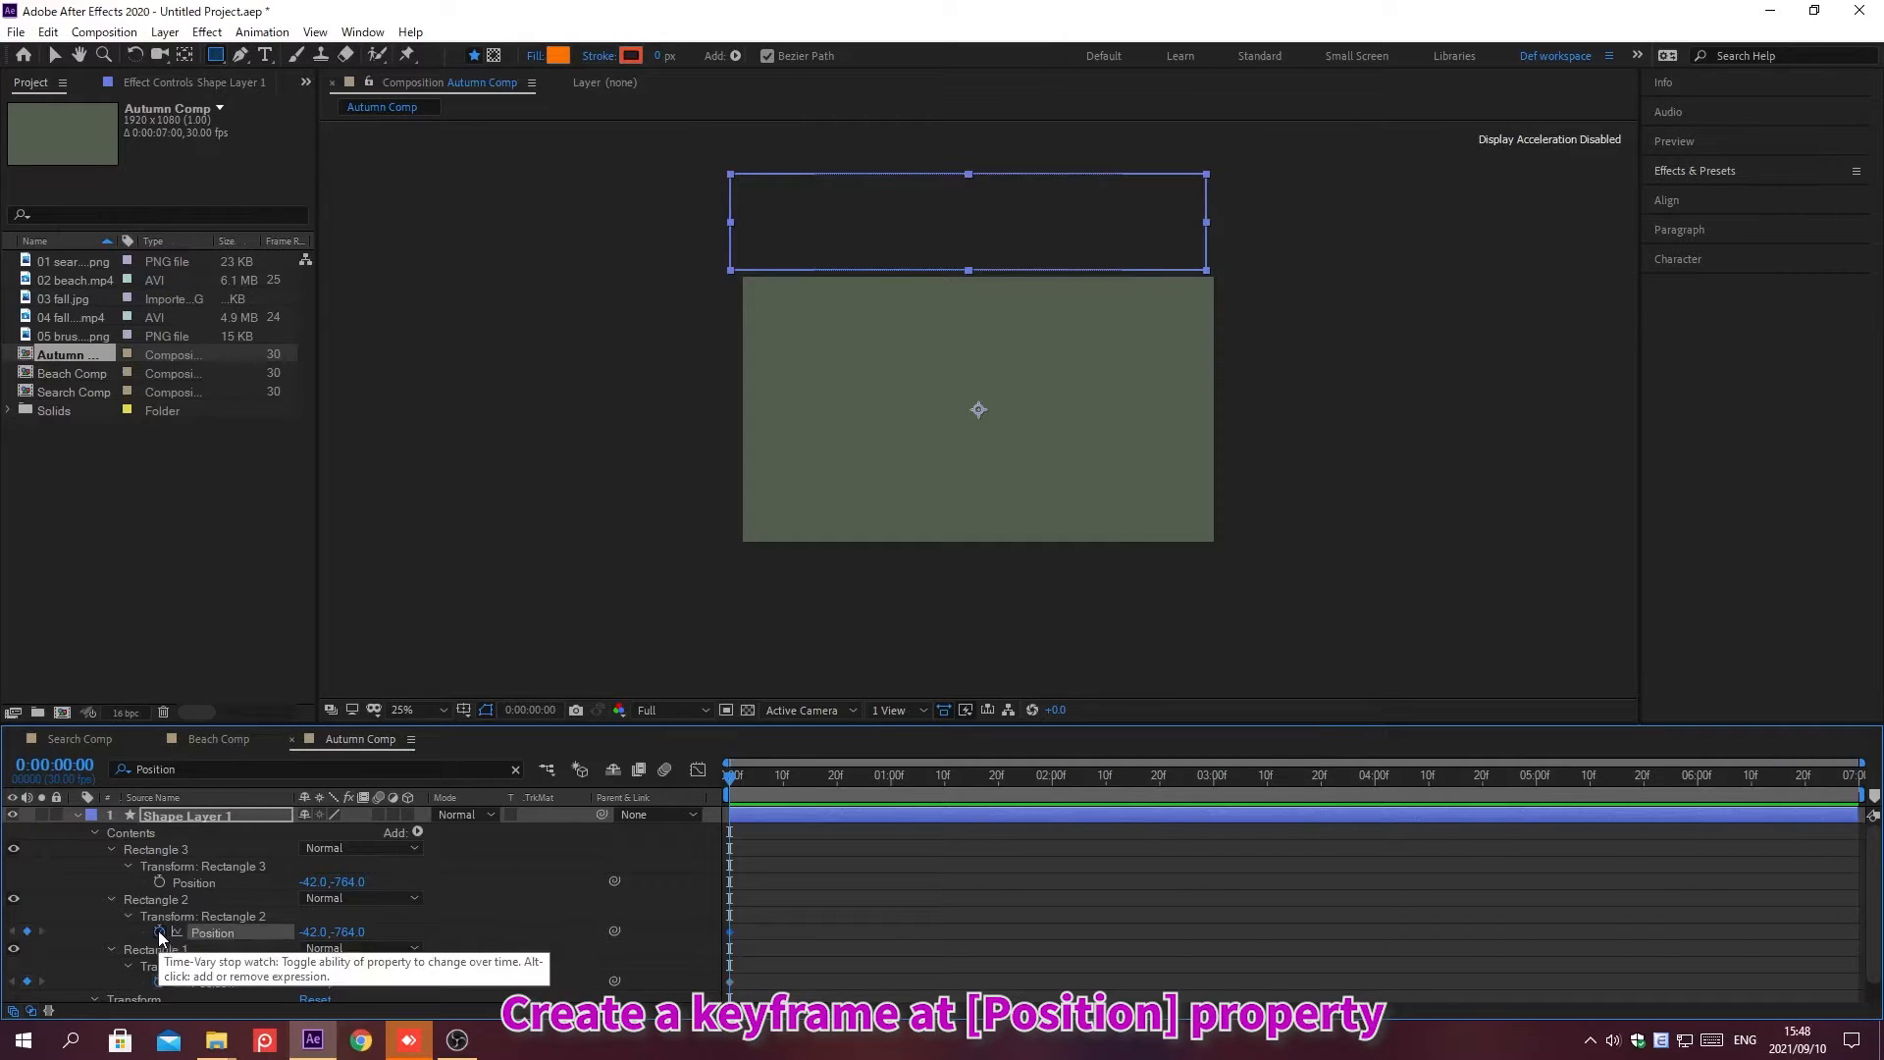
click(159, 881)
Set Rectangle 1's Position to 0, 355 at 0;00;00;08
key(alt+shift+j)
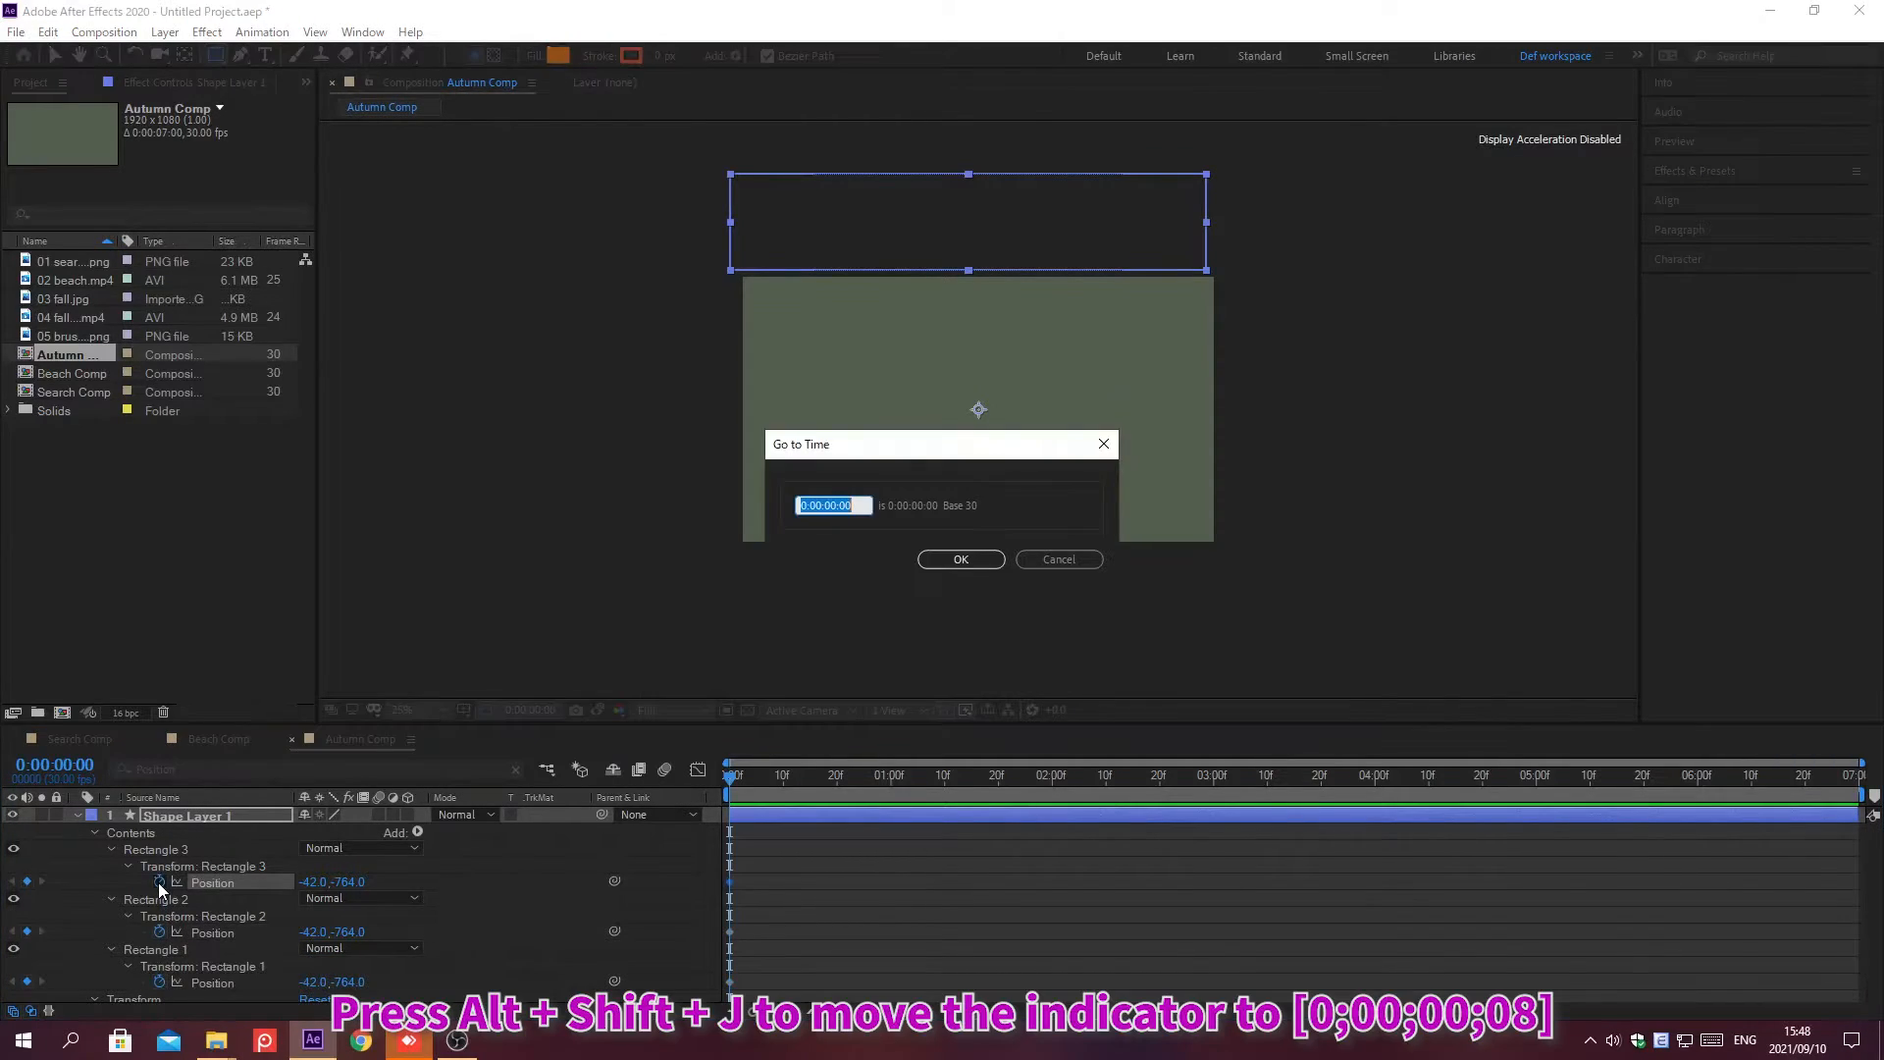
text(0;00;00;08)
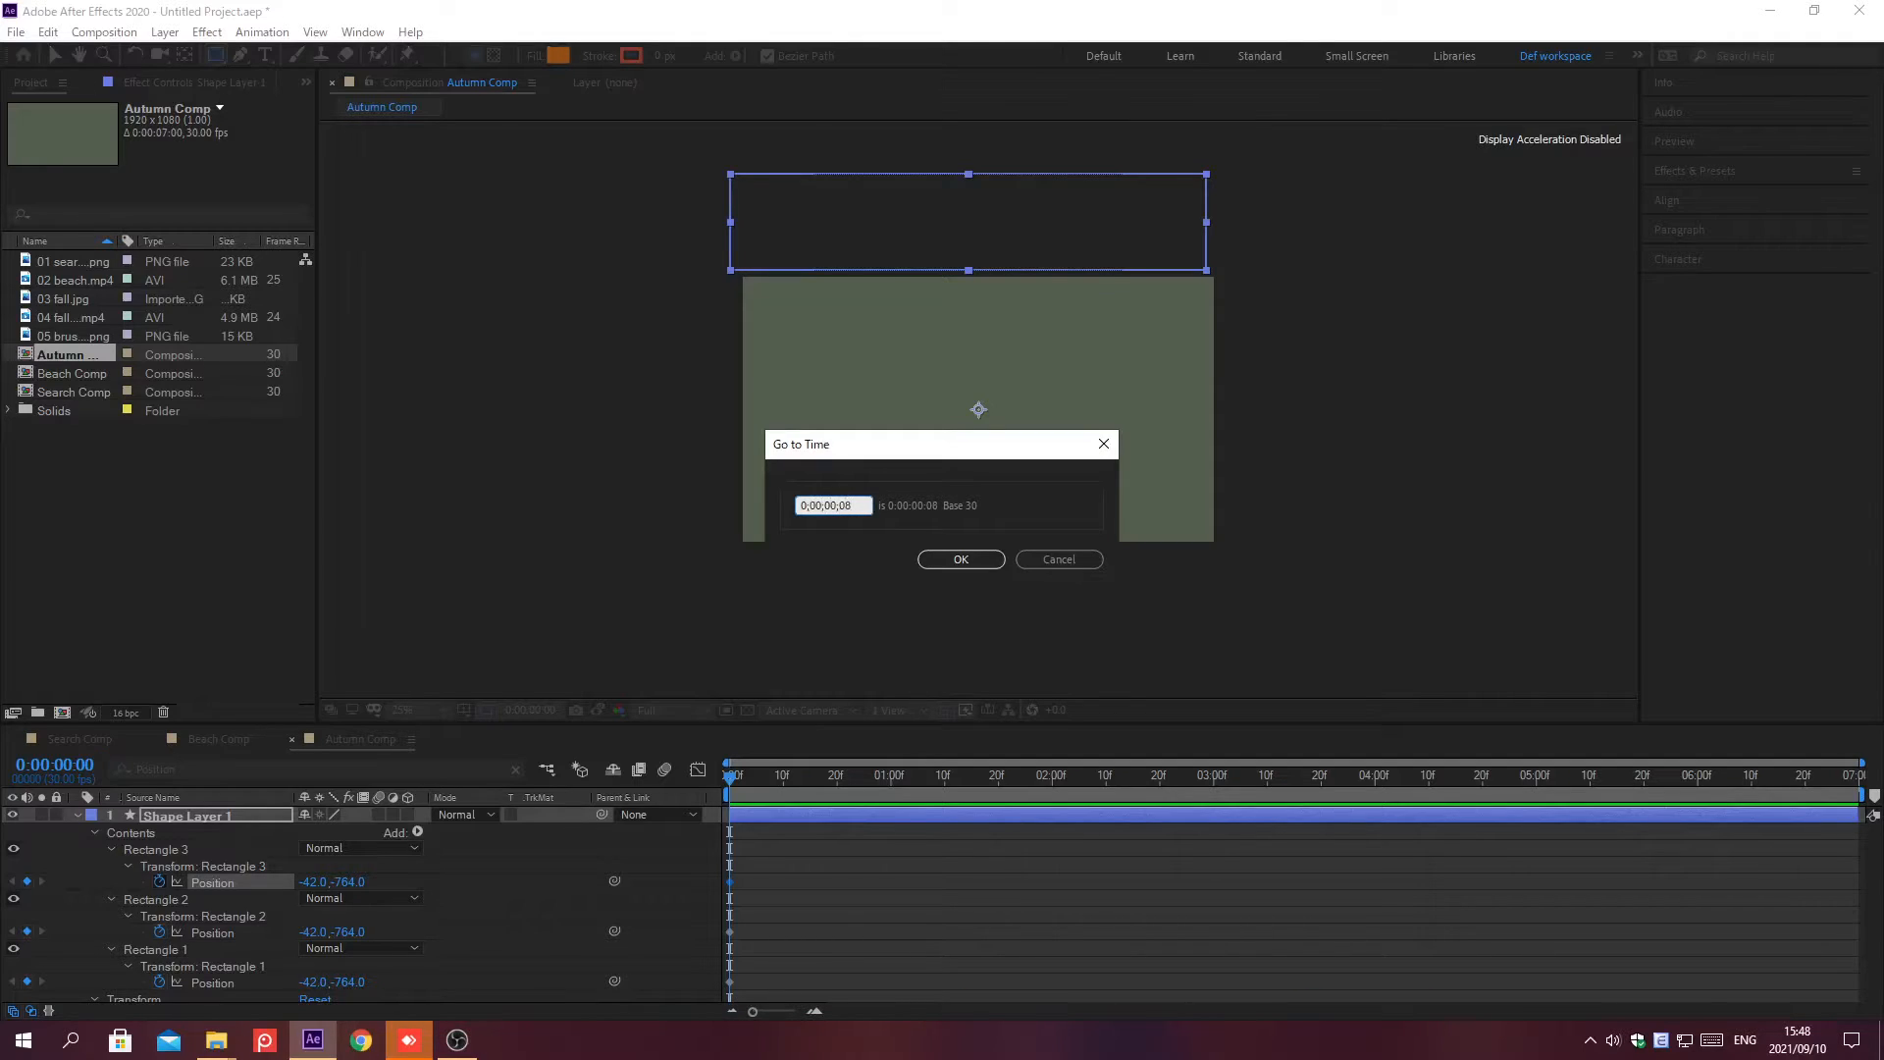
key(Return)
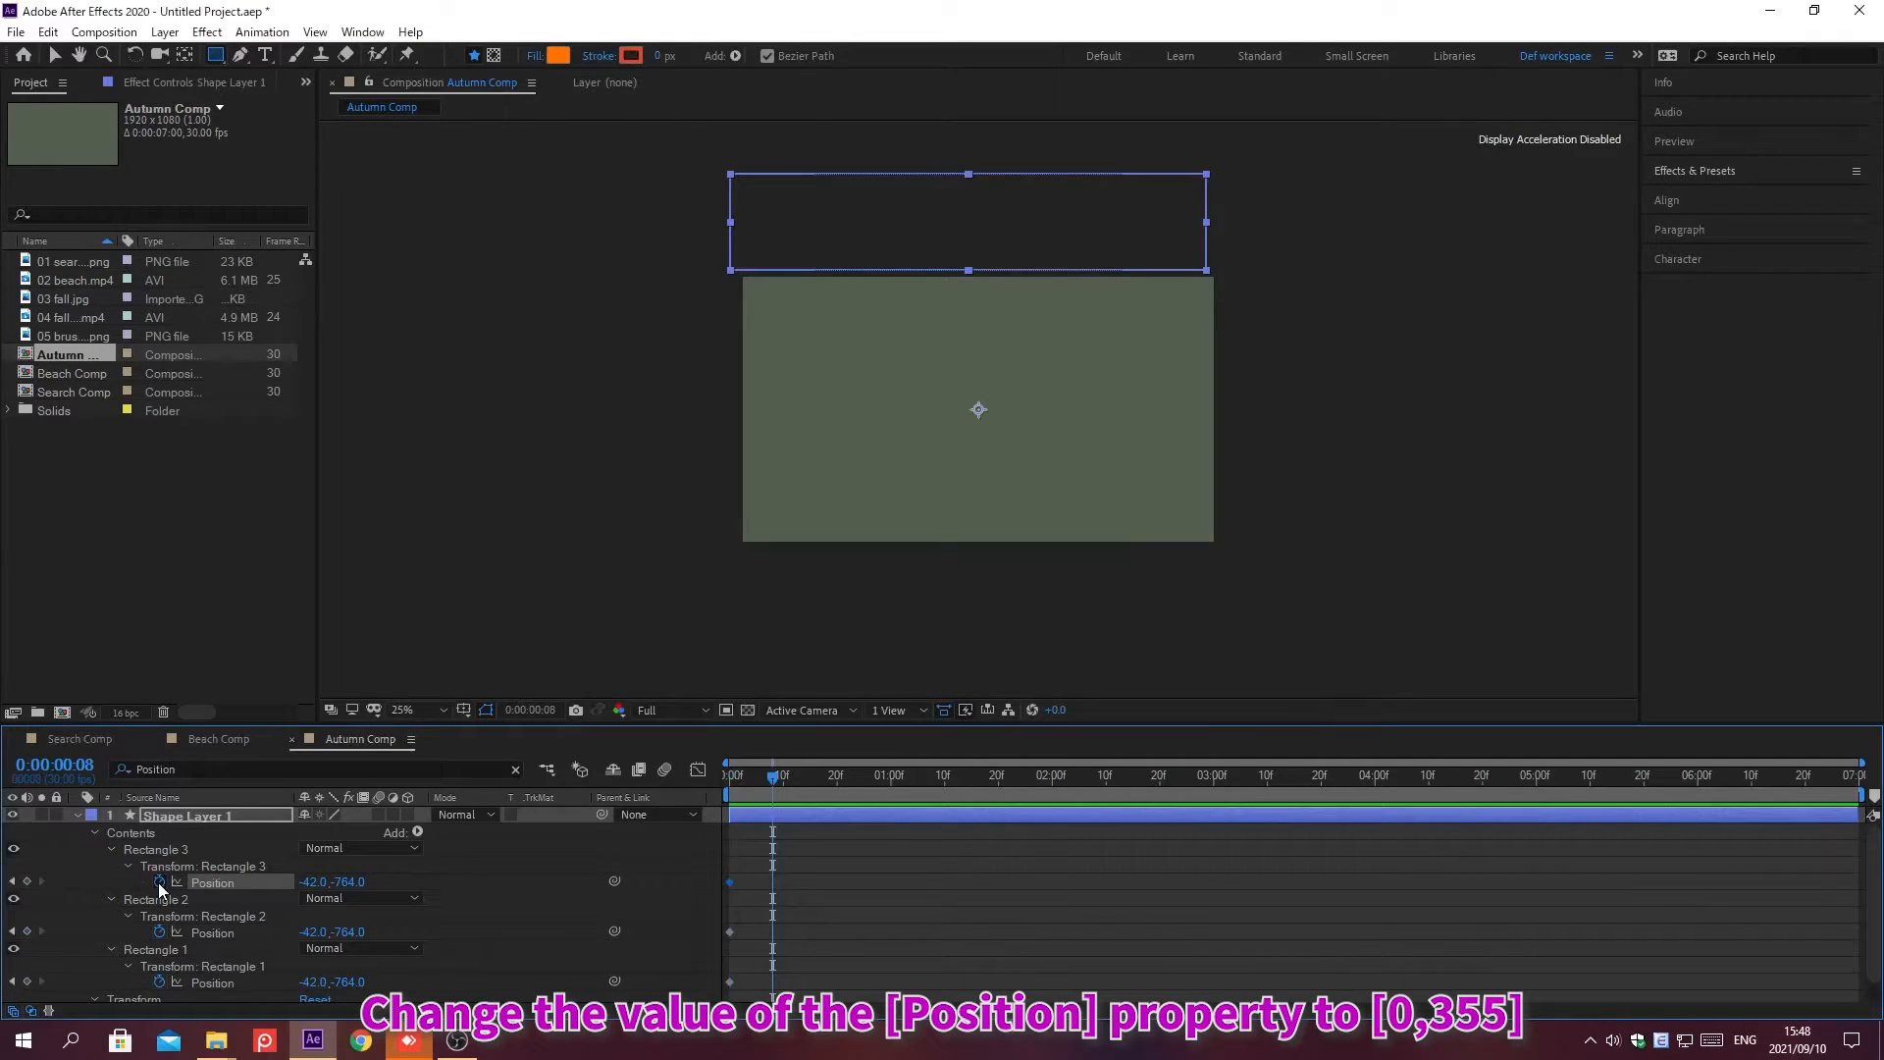
click(309, 982)
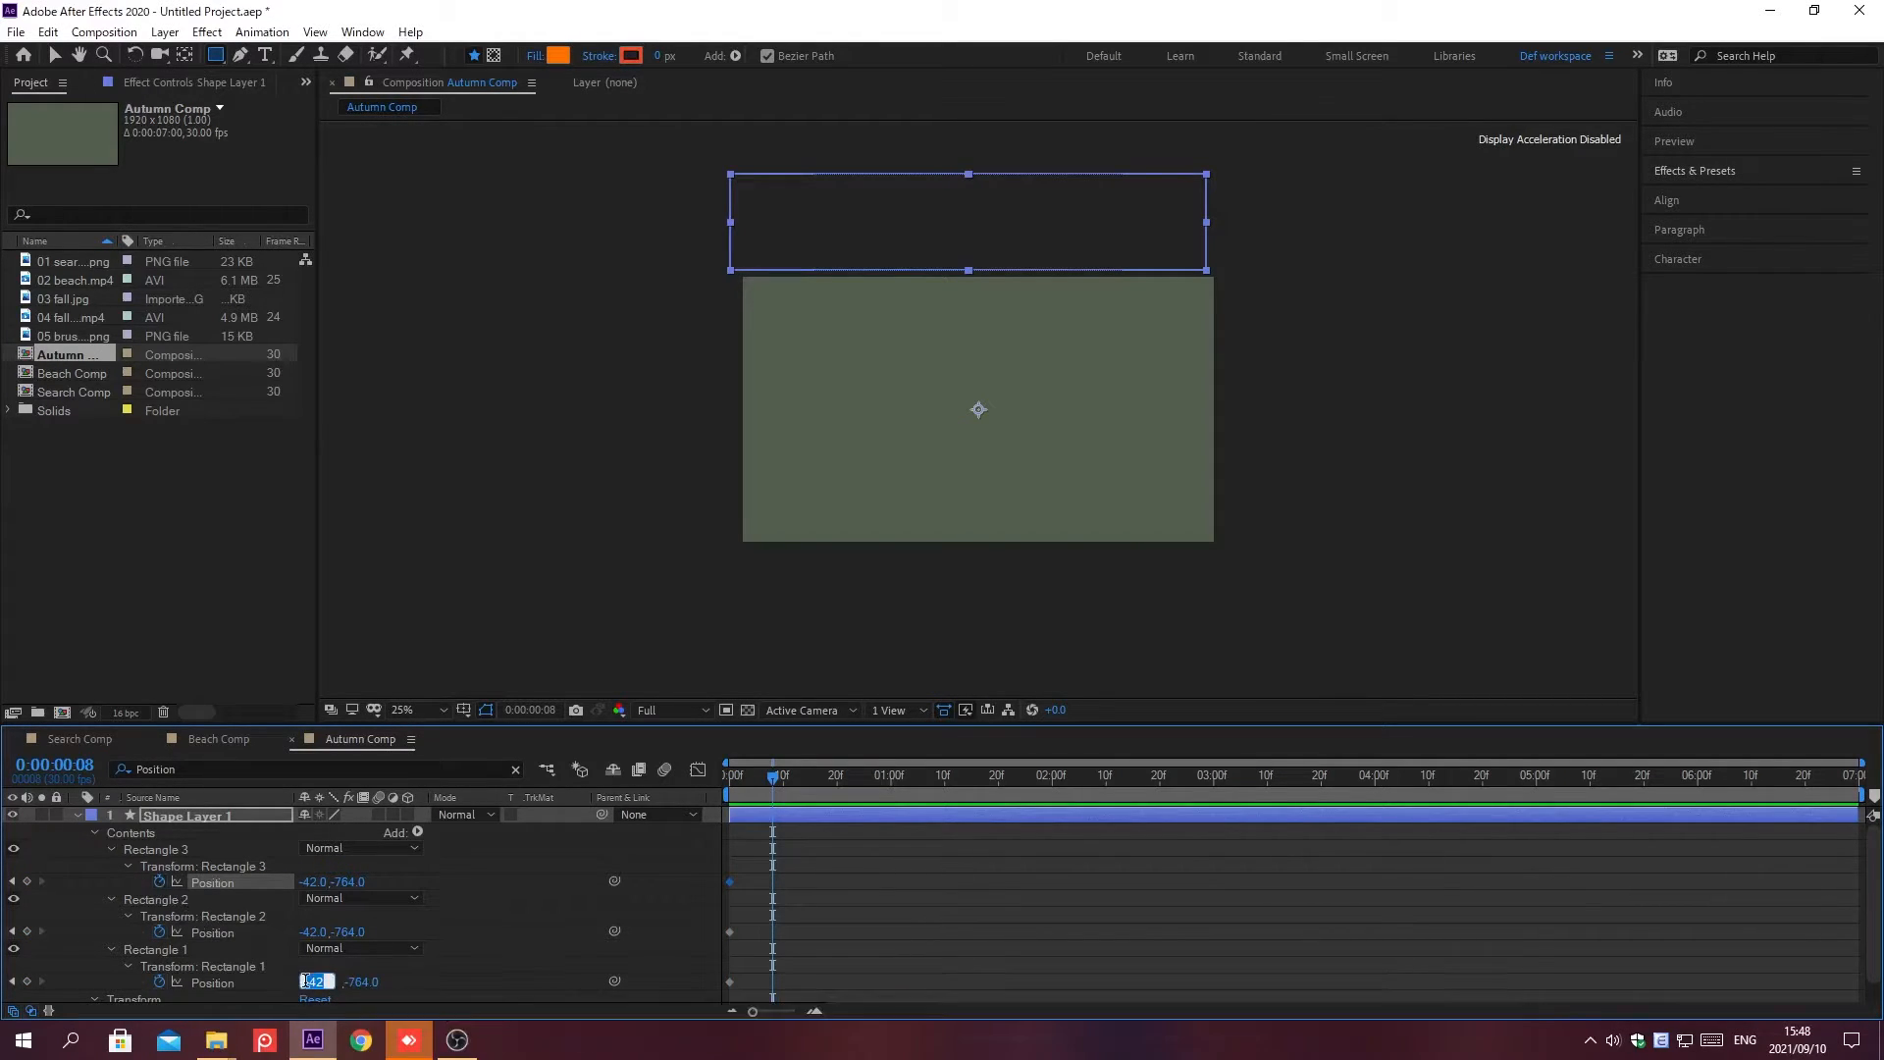
text(0)
key(Tab)
text(355)
key(Return)
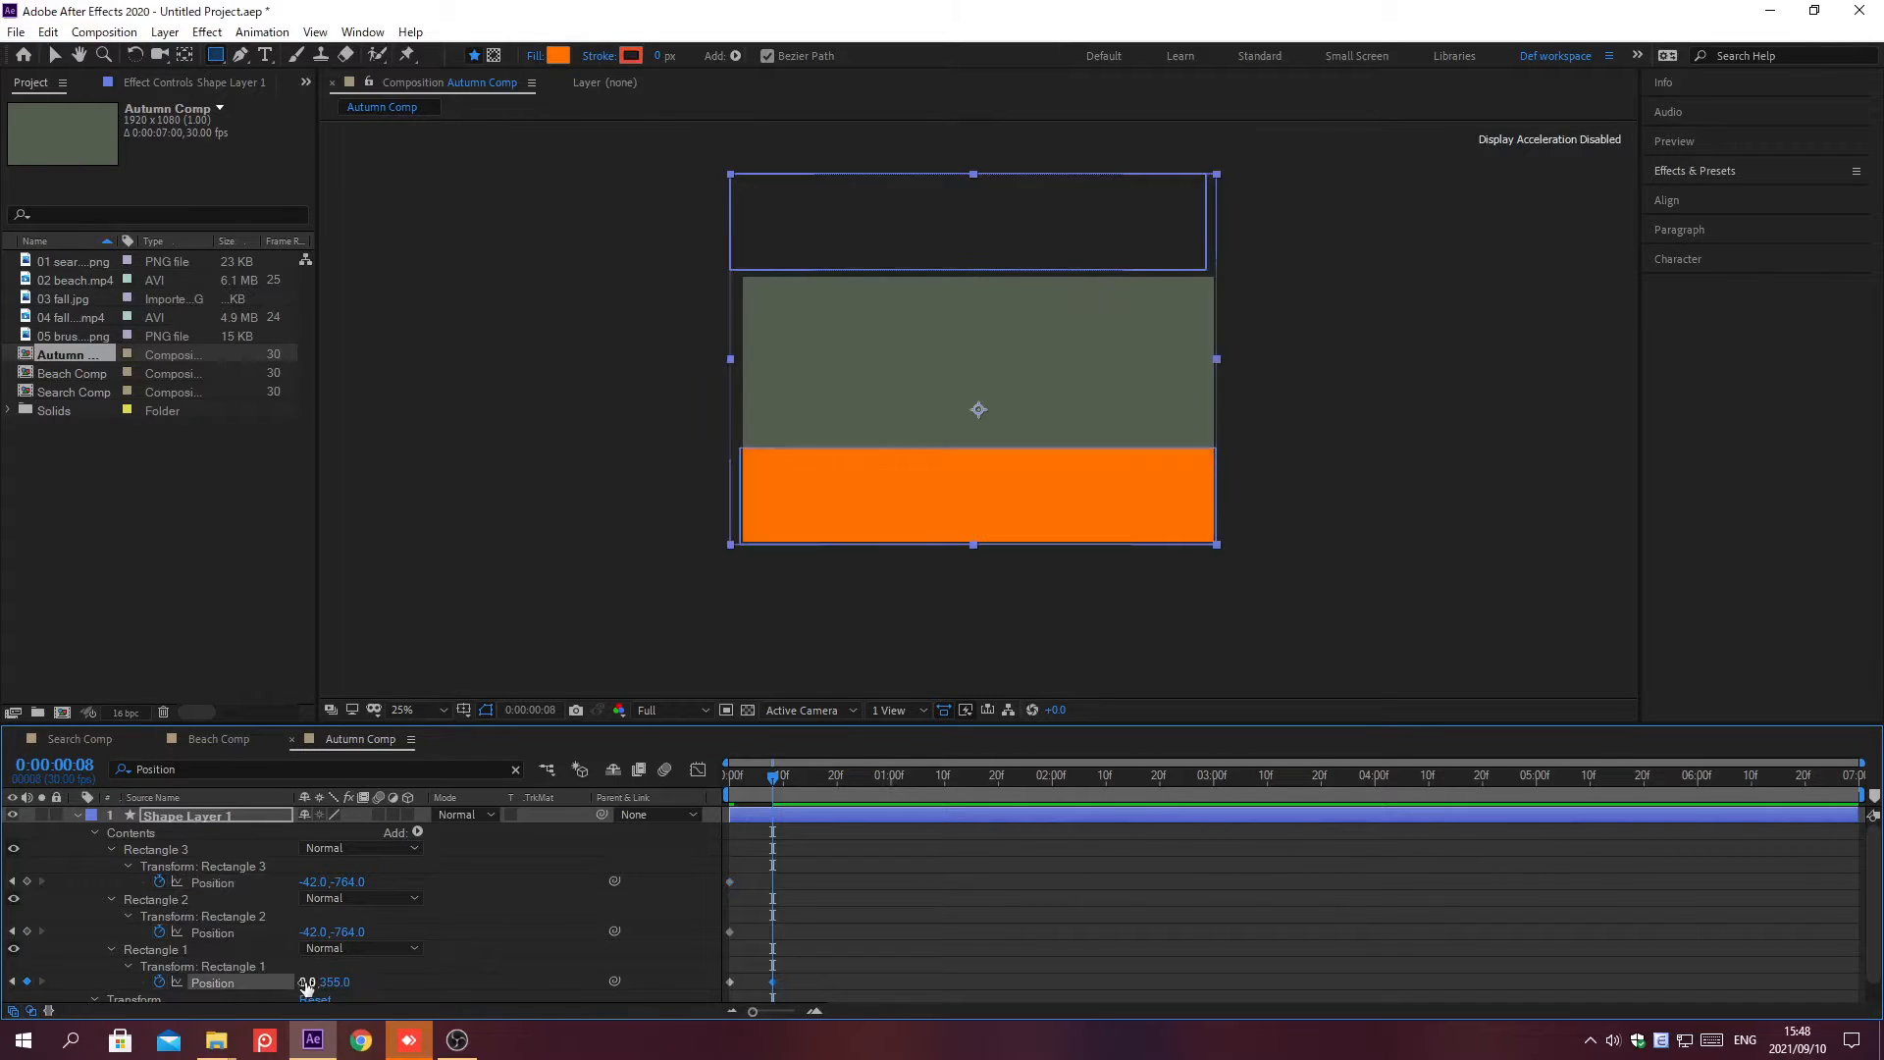
Set Rectangle 2's Position to 0, -25 at 0;00;00;16
key(alt+shift+j)
text(0;00;)
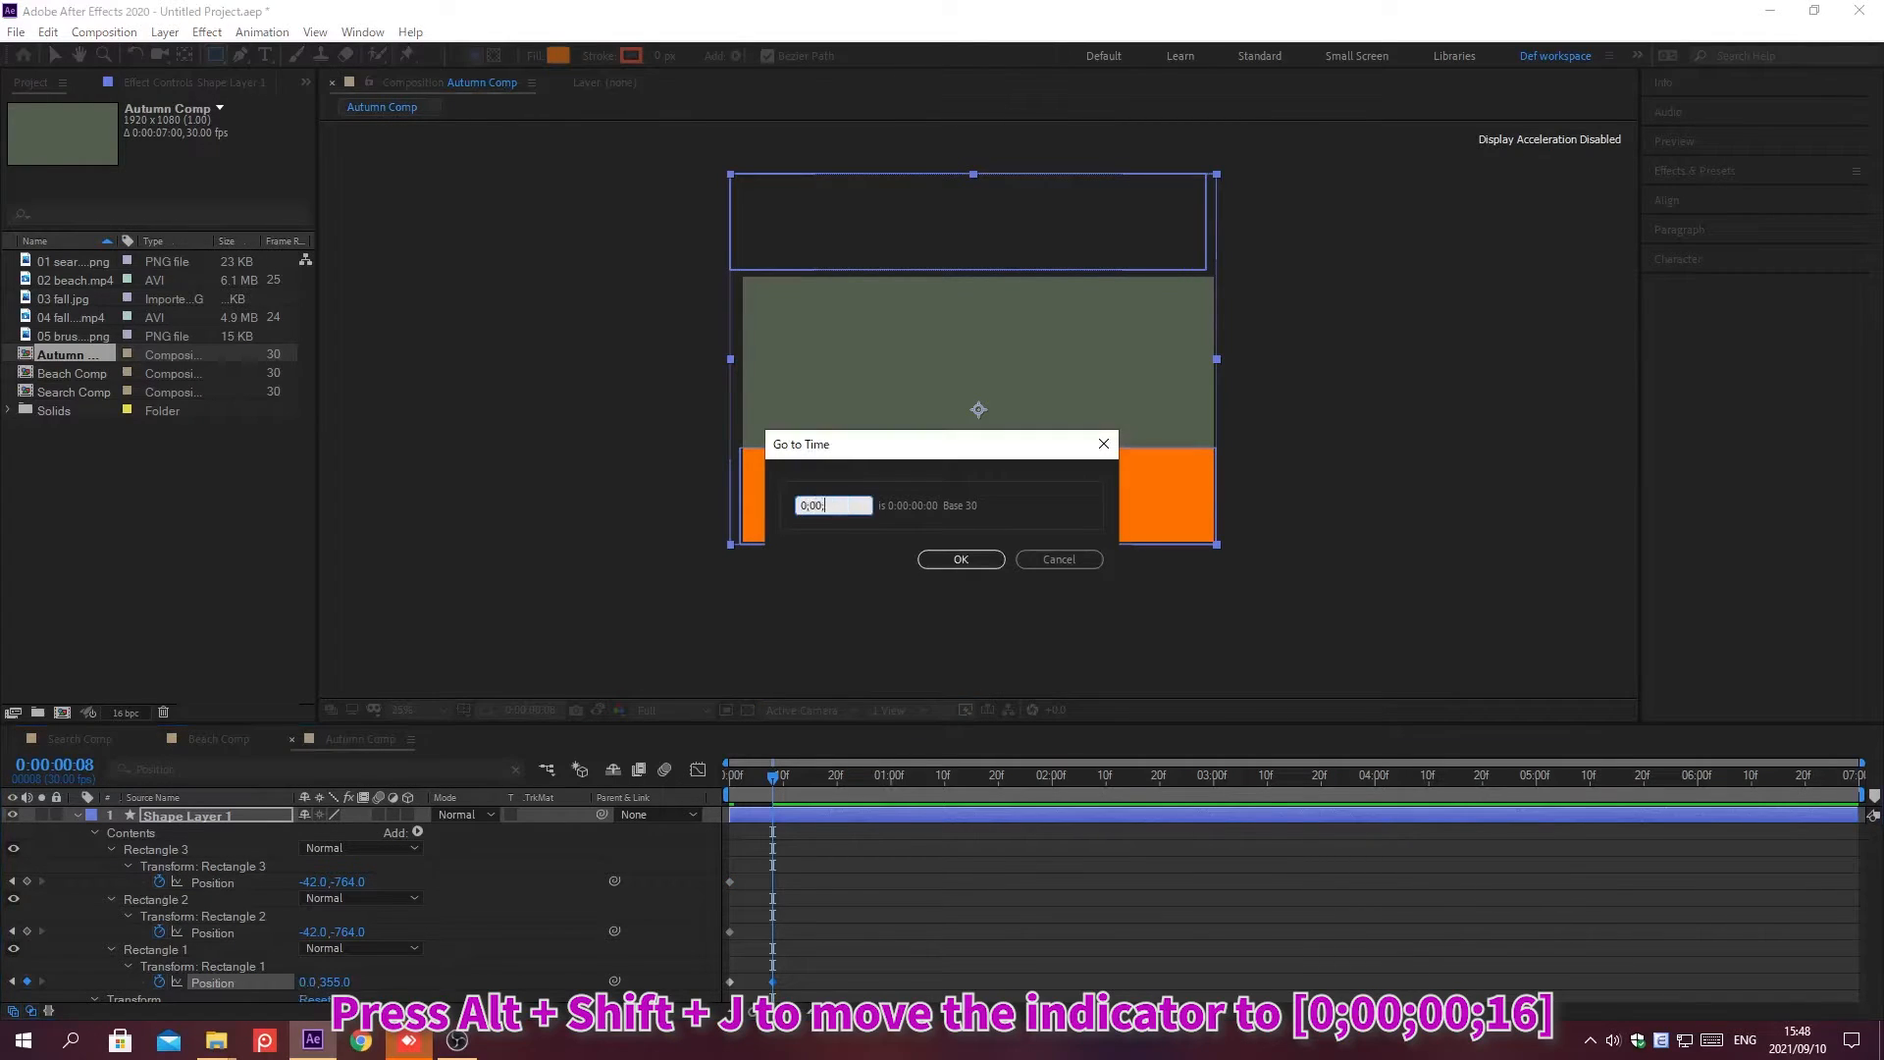
text(00;16)
key(Return)
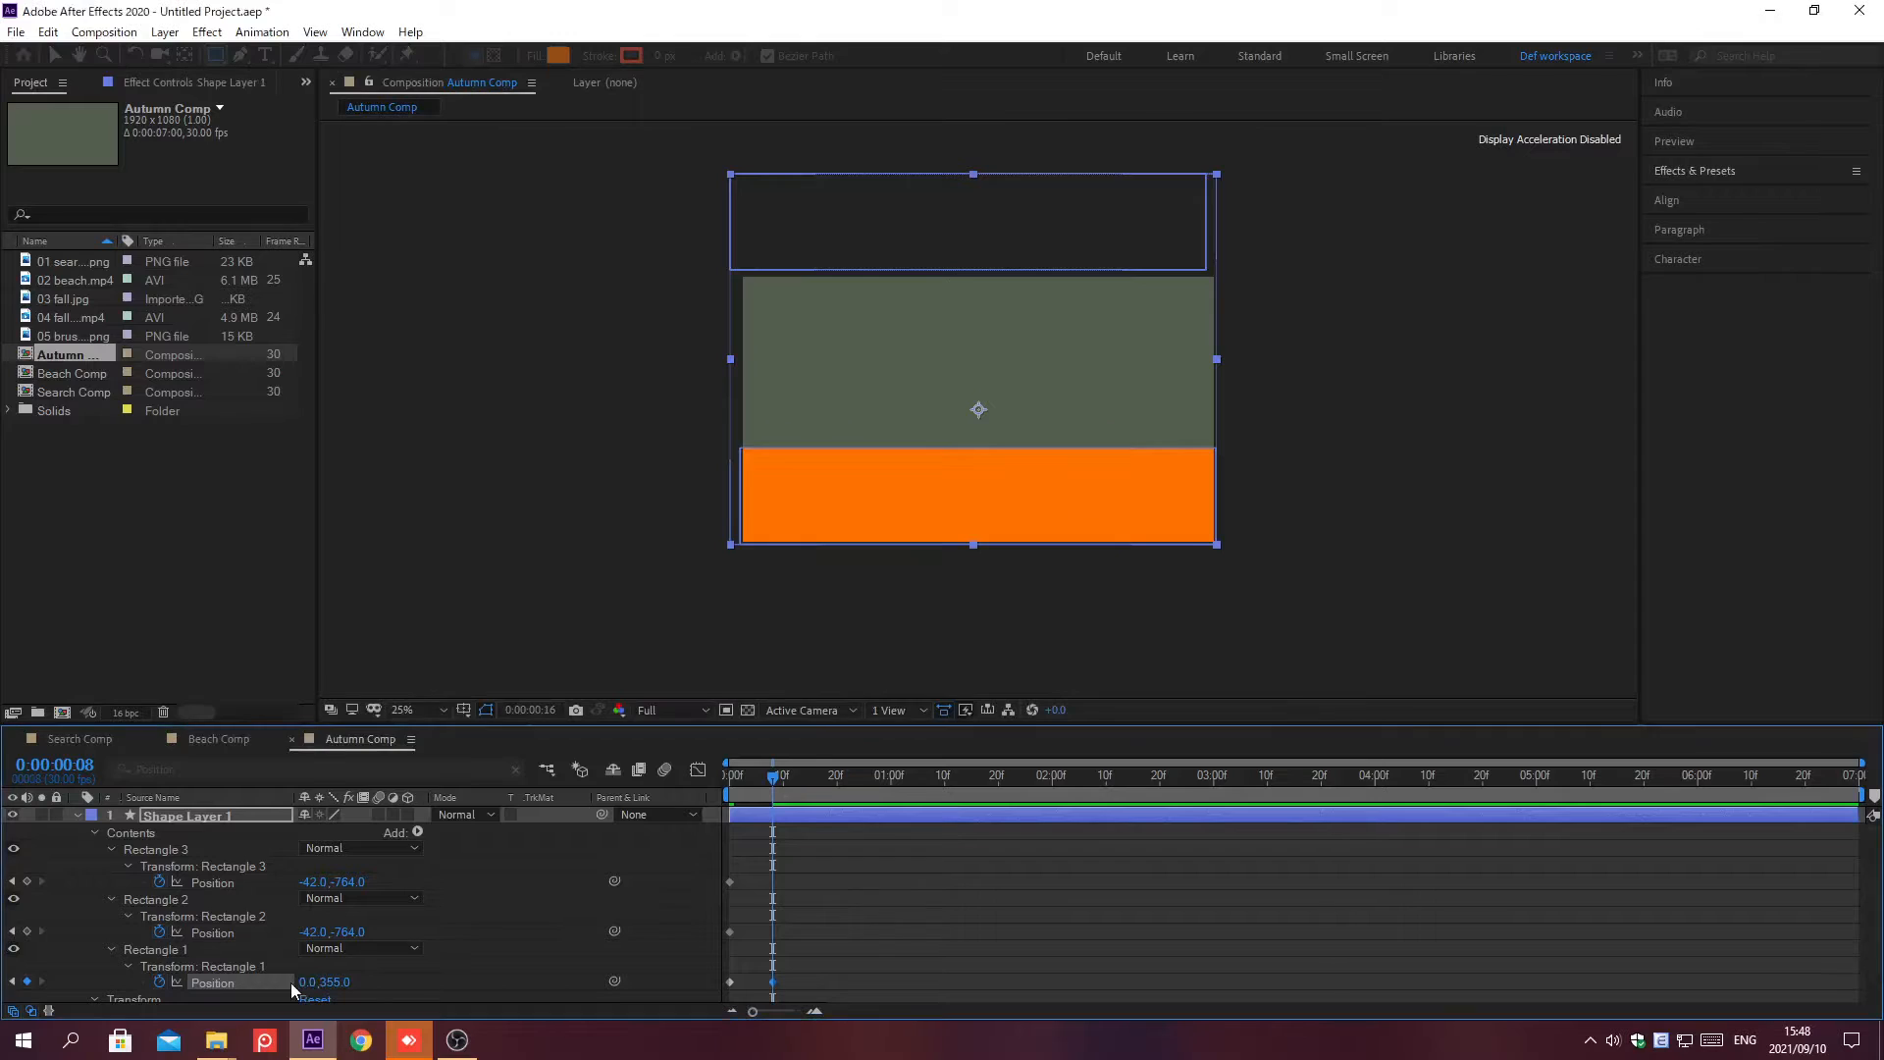
click(306, 931)
text(0)
key(Tab)
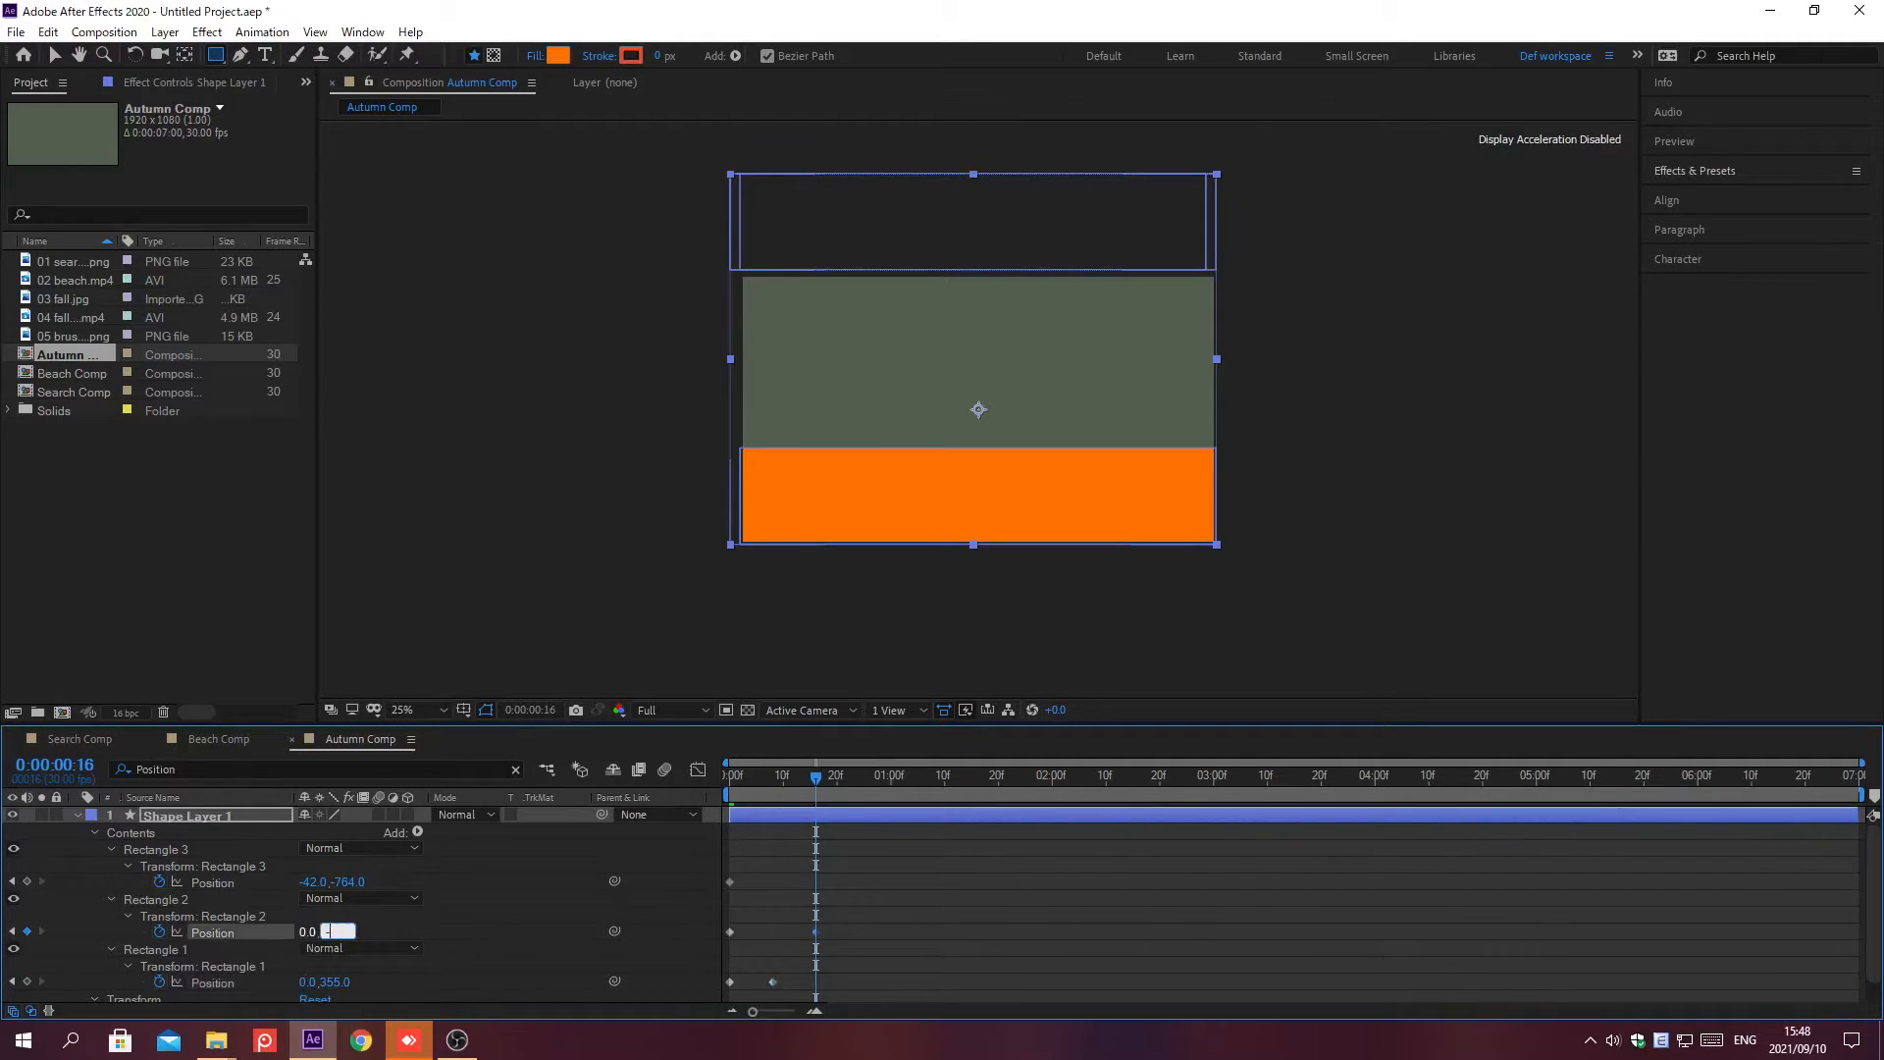
text(-25)
key(Return)
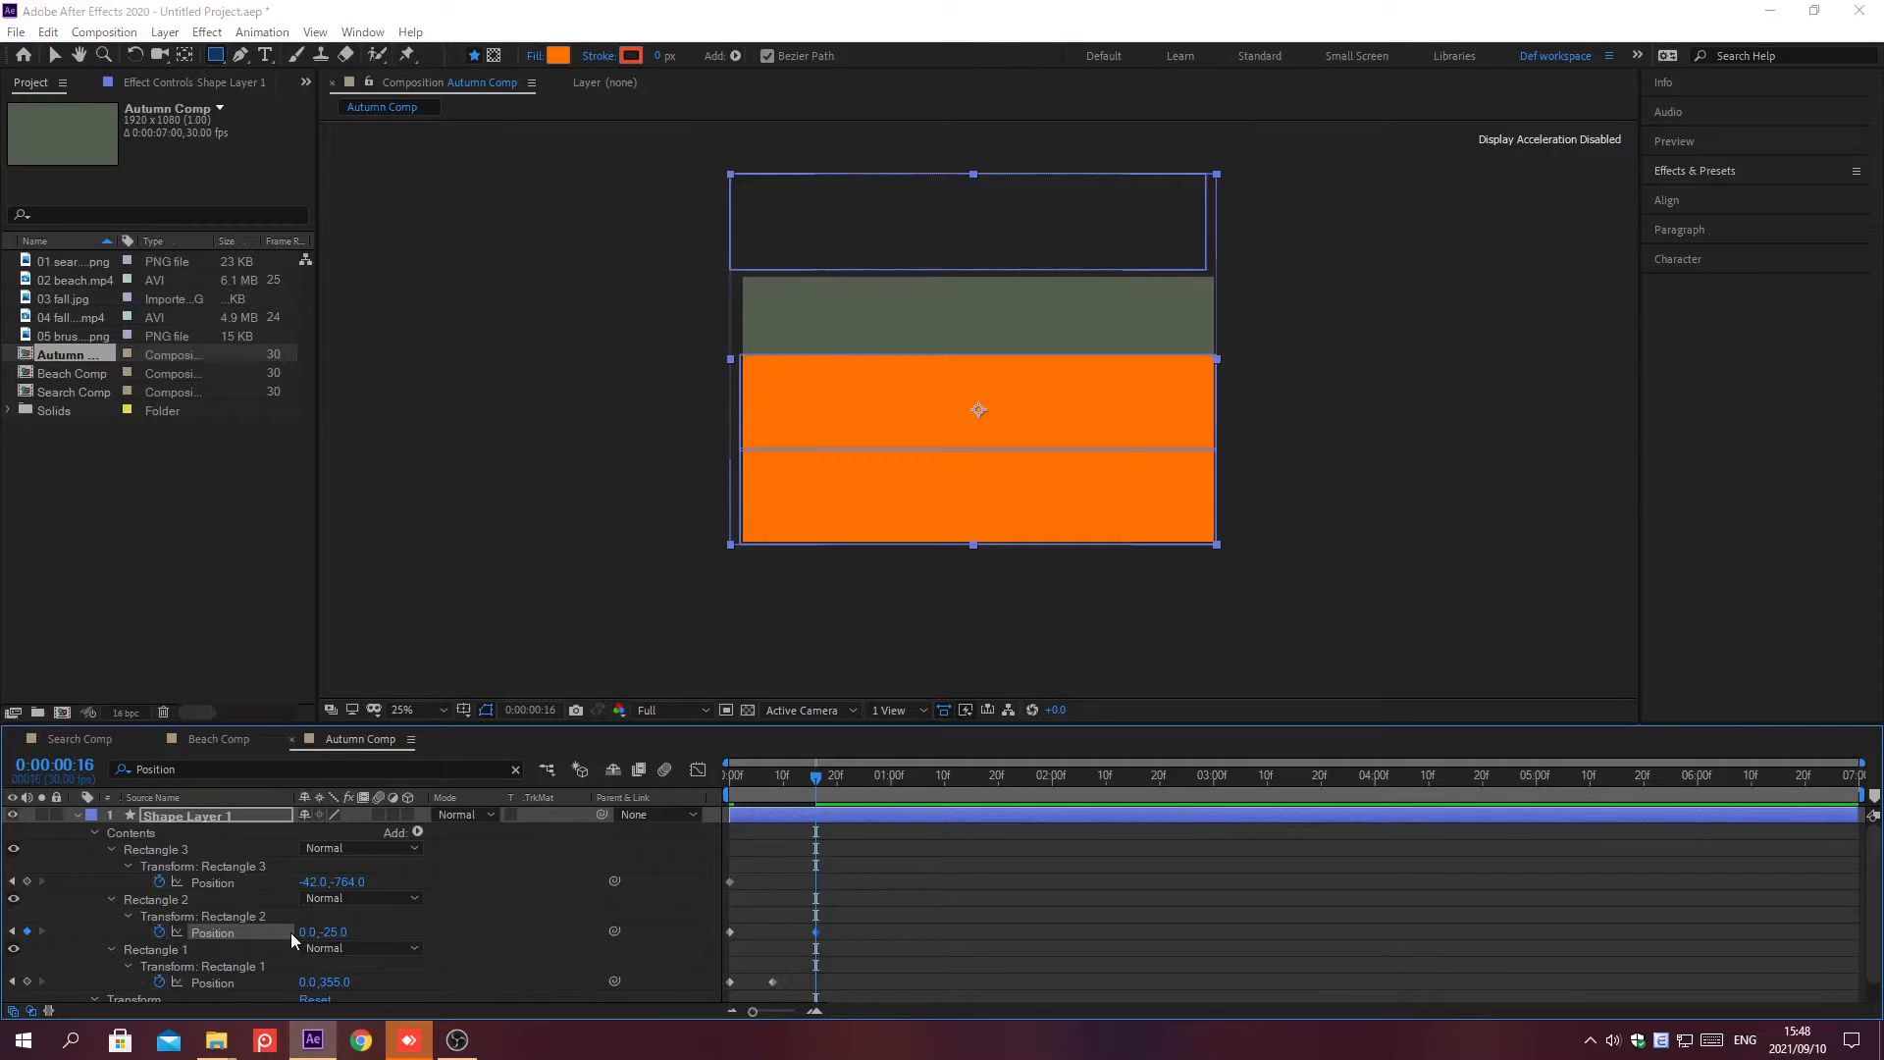
Set Rectangle 3's Position to 0, -380 at 0;00;00;24
key(alt+shift+j)
text(0;00;00;24)
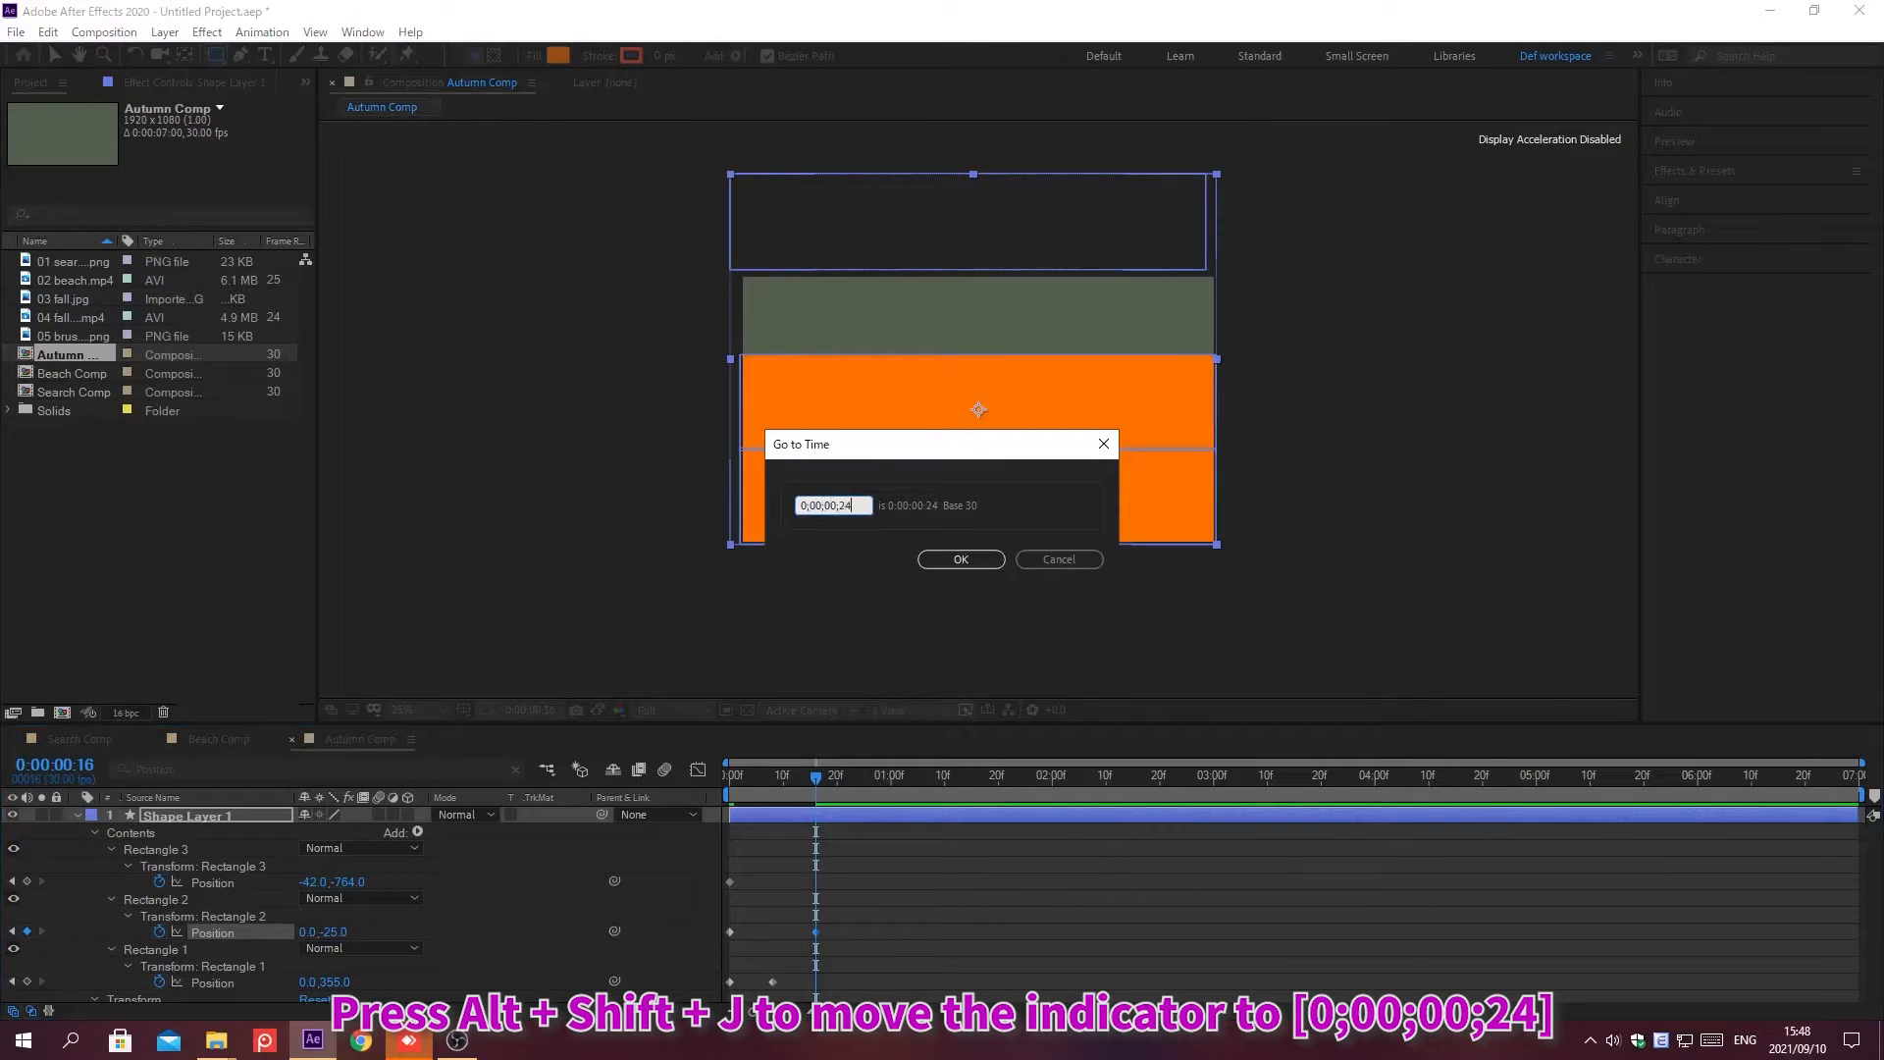
key(Return)
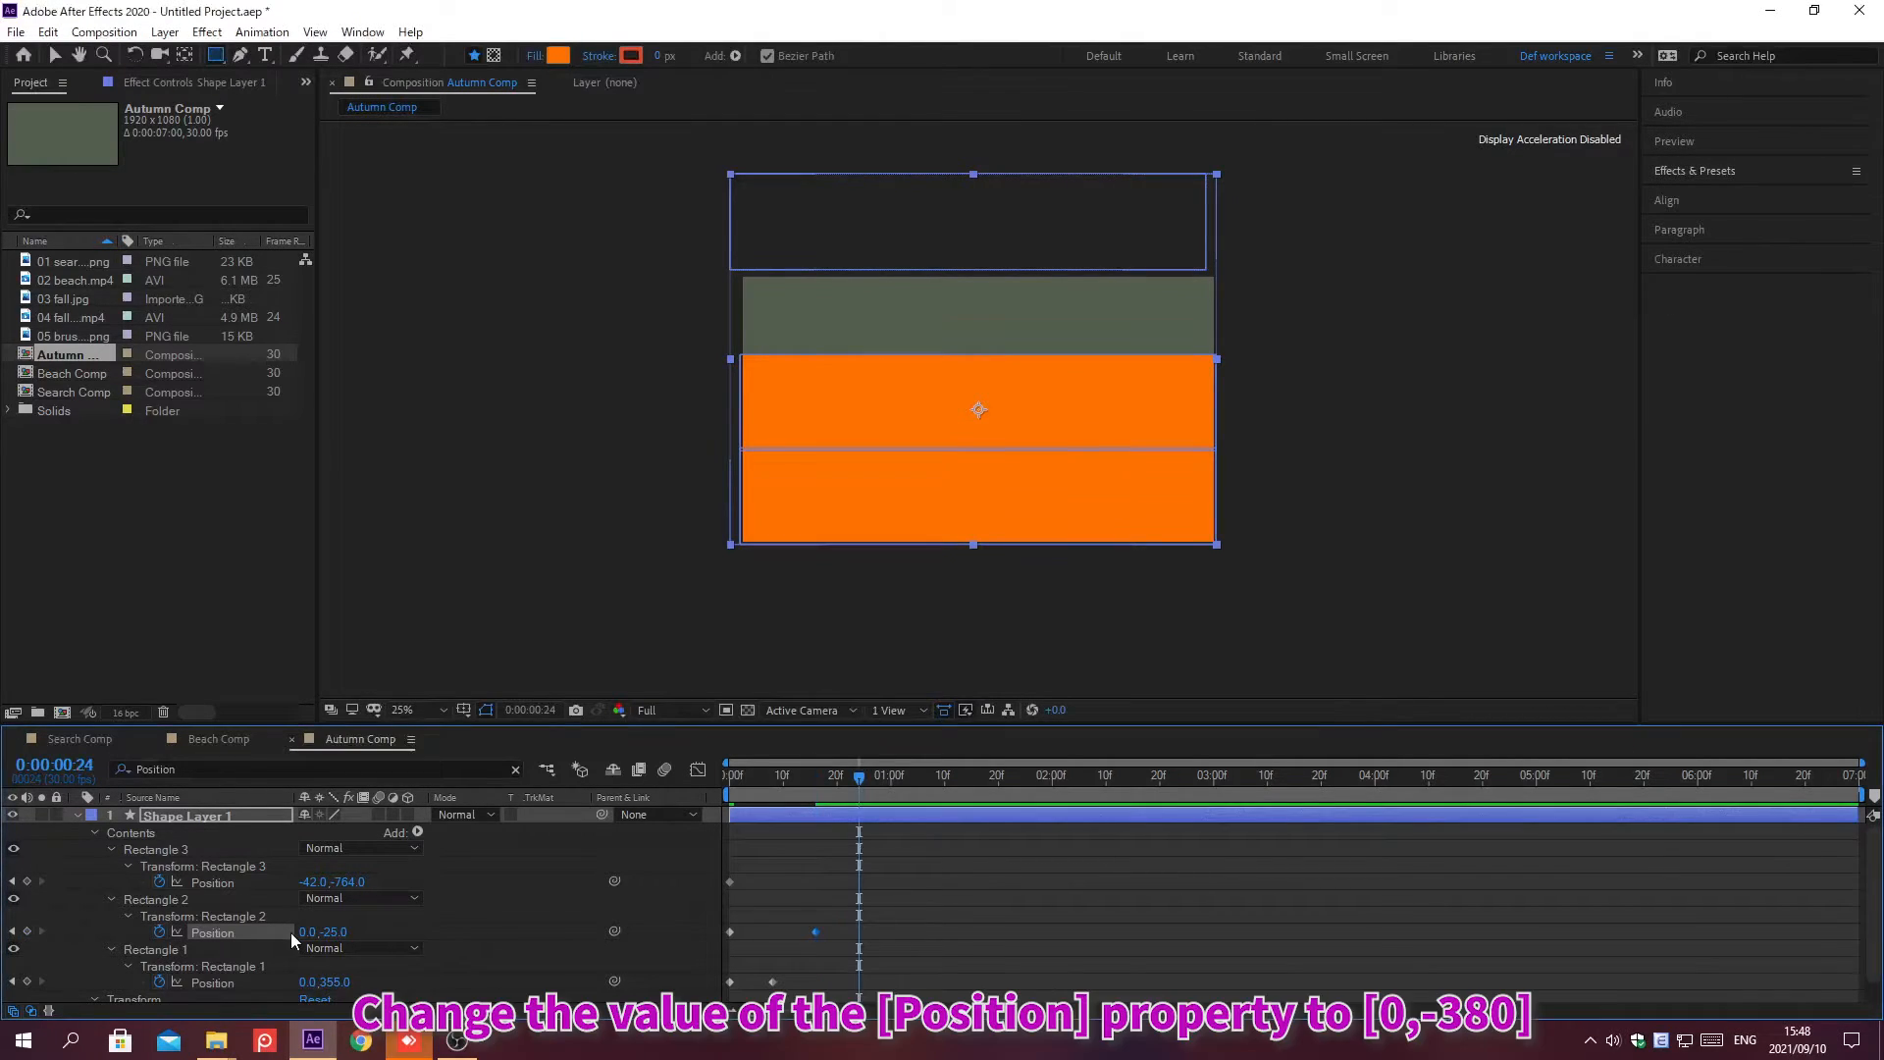
click(308, 881)
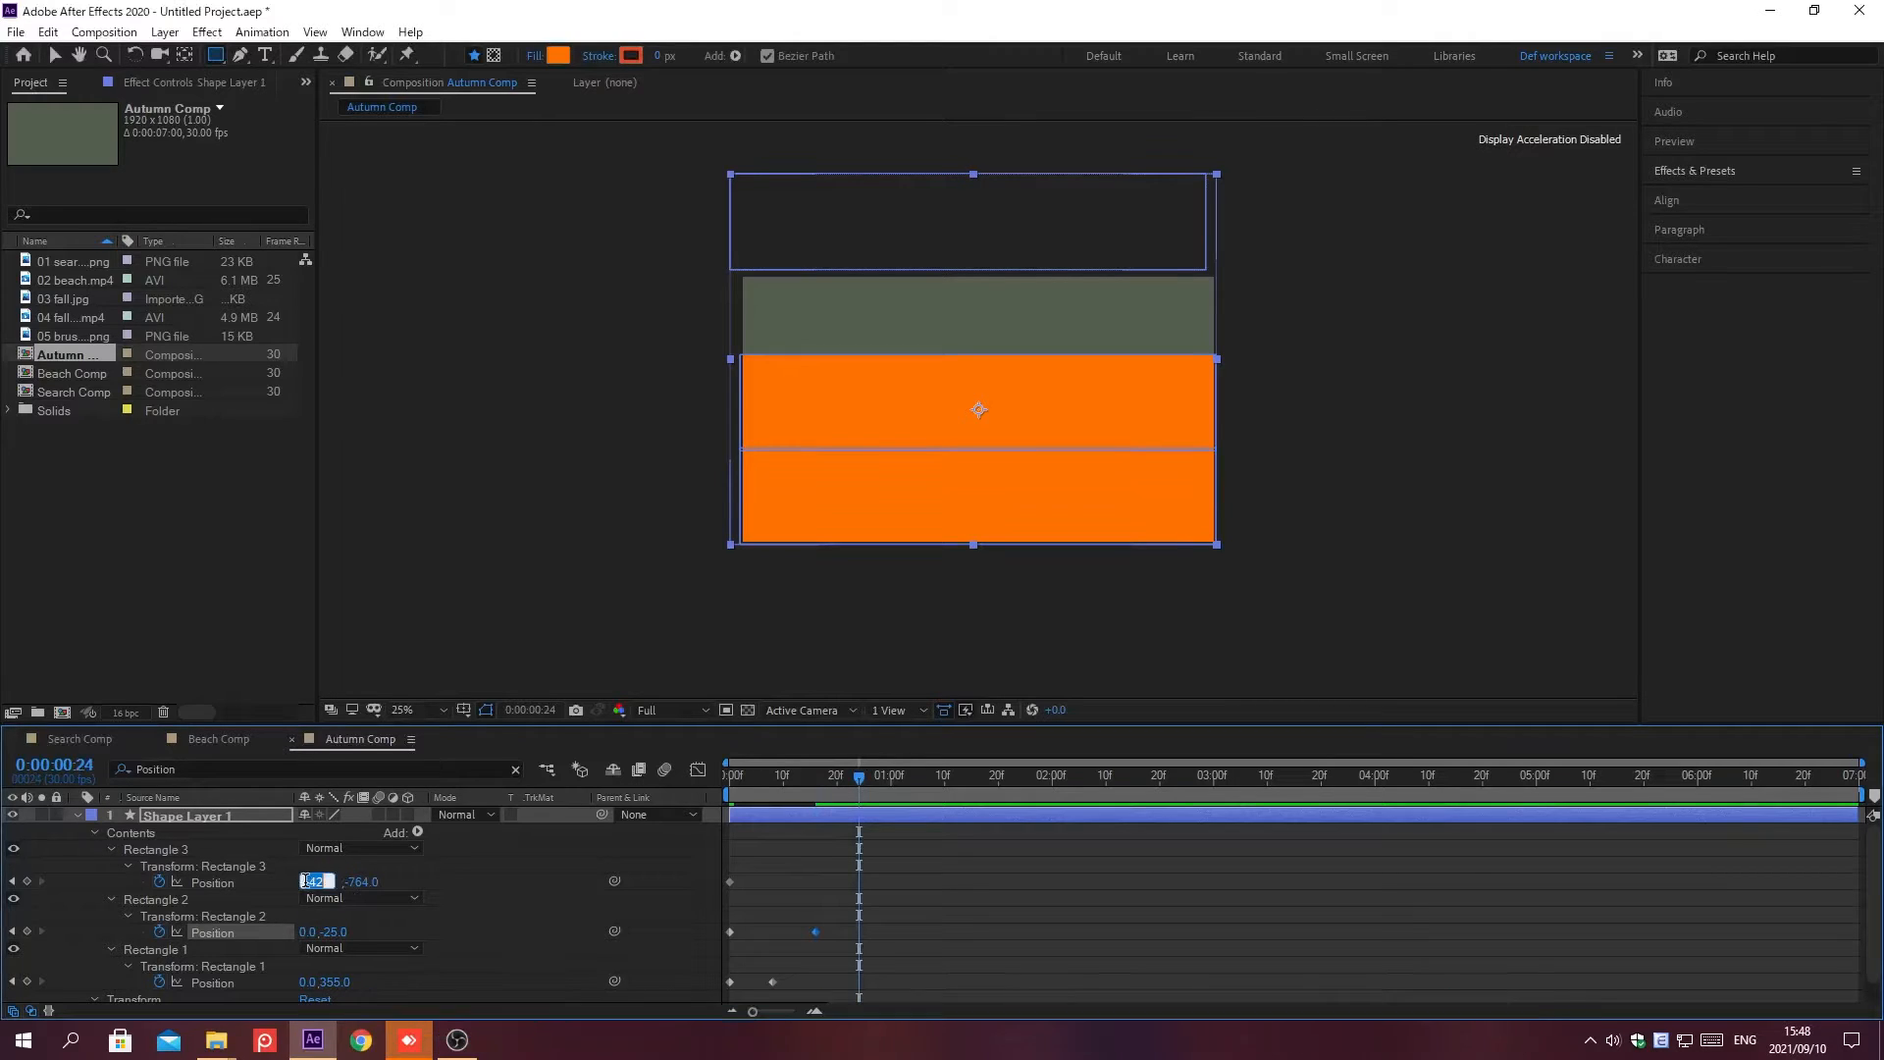
text(0)
key(Tab)
text(-380)
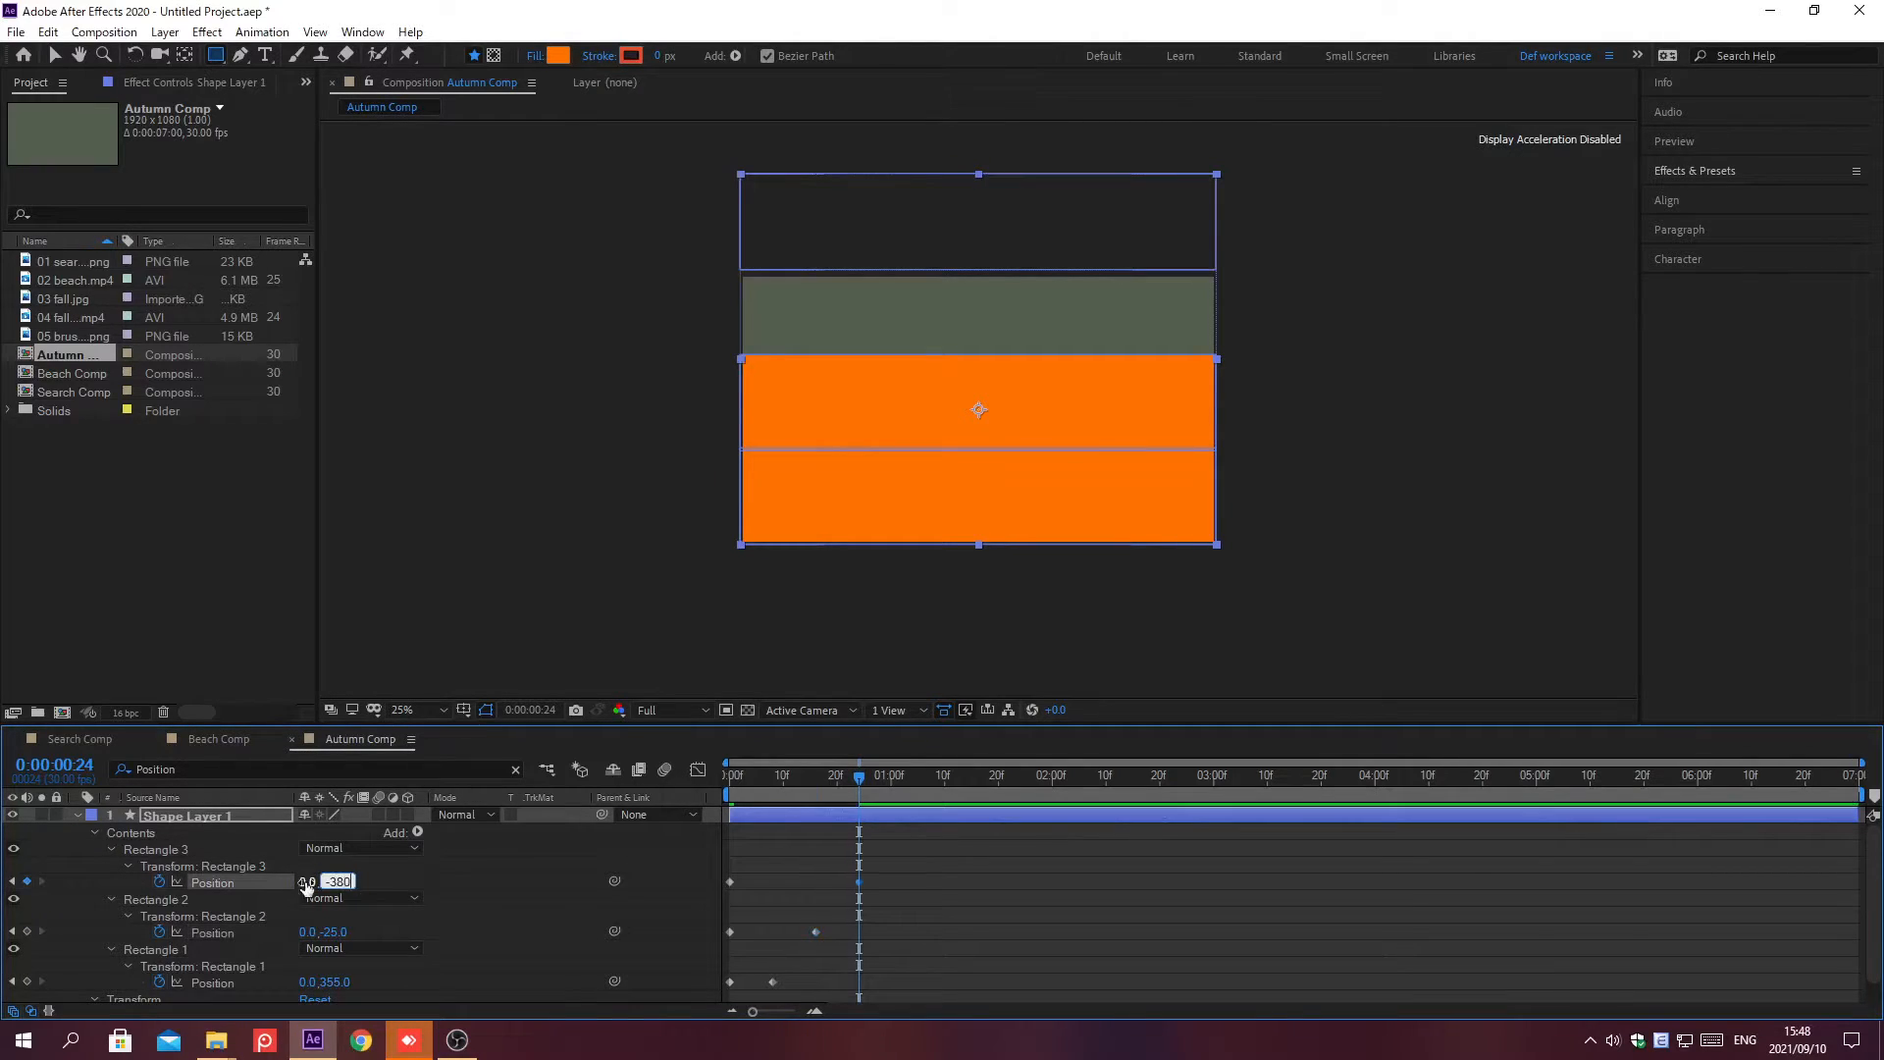
key(Return)
Clear the Position filter from the timeline's layer search
key(ctrl+f)
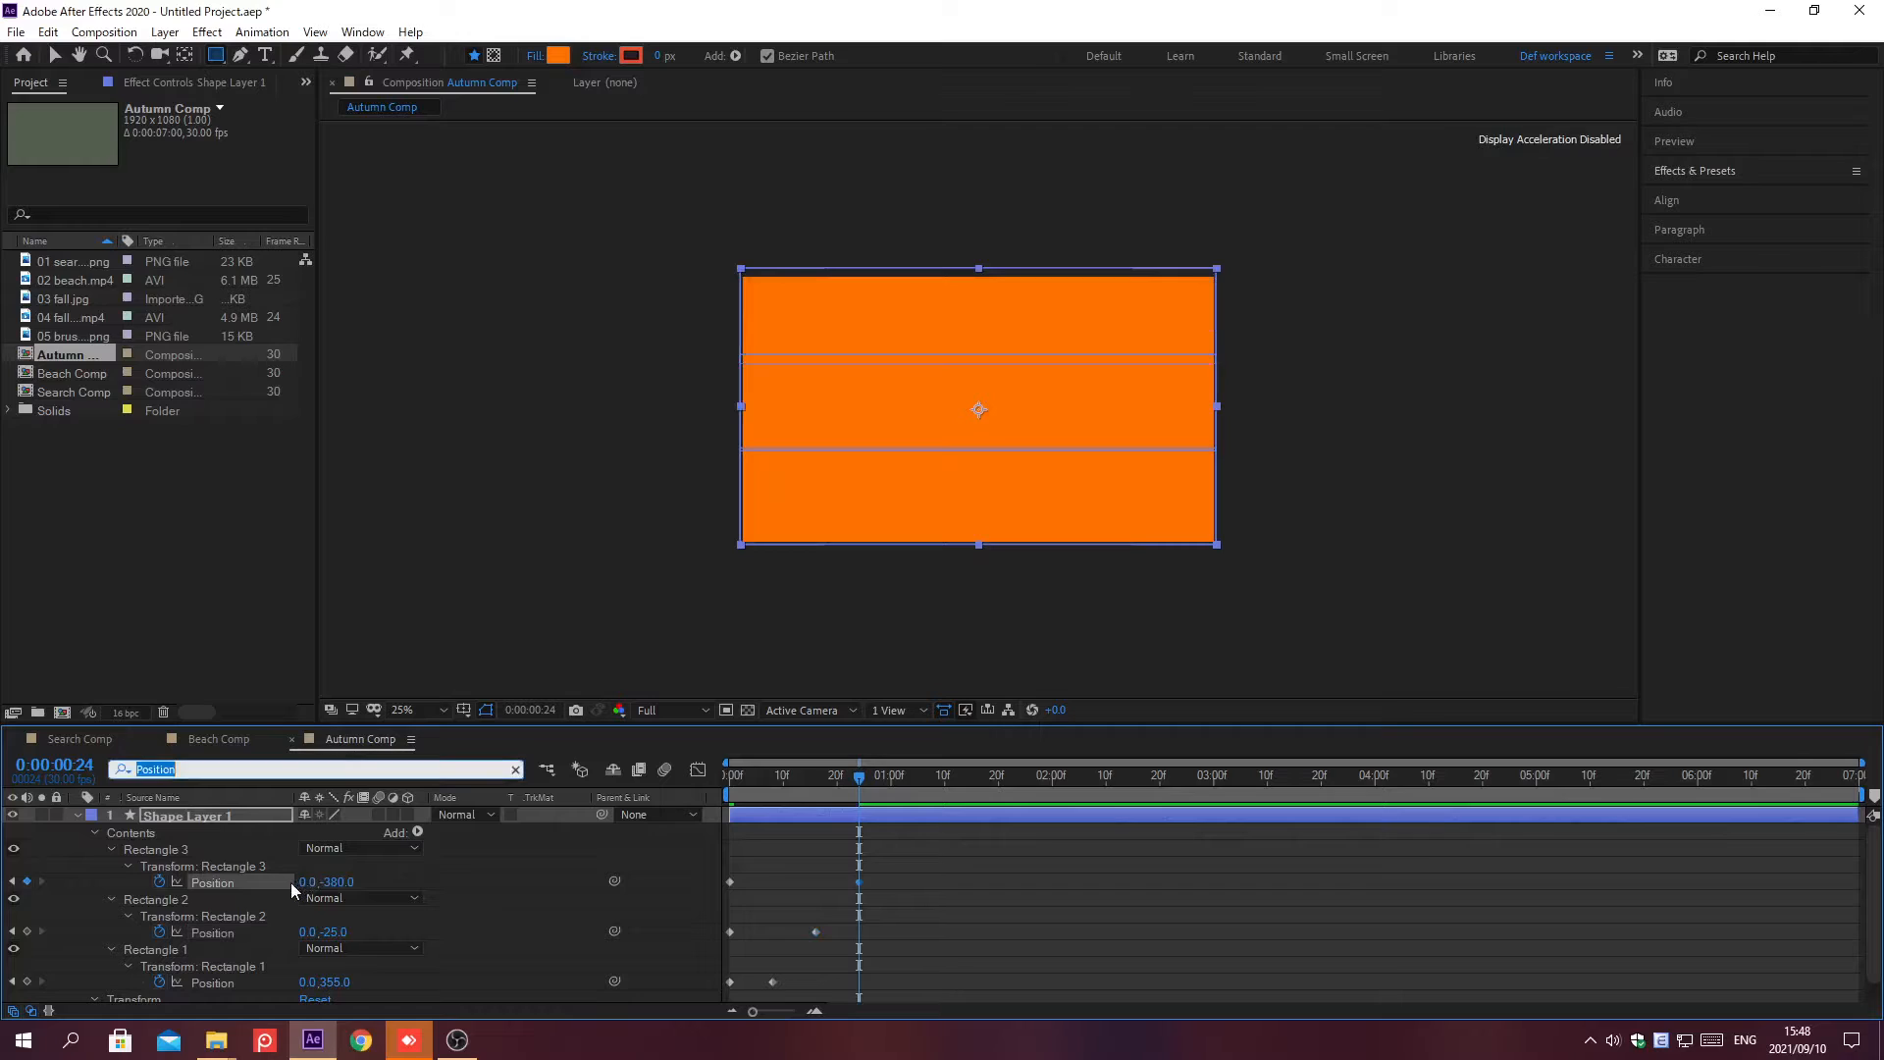
key(BackSpace)
key(Return)
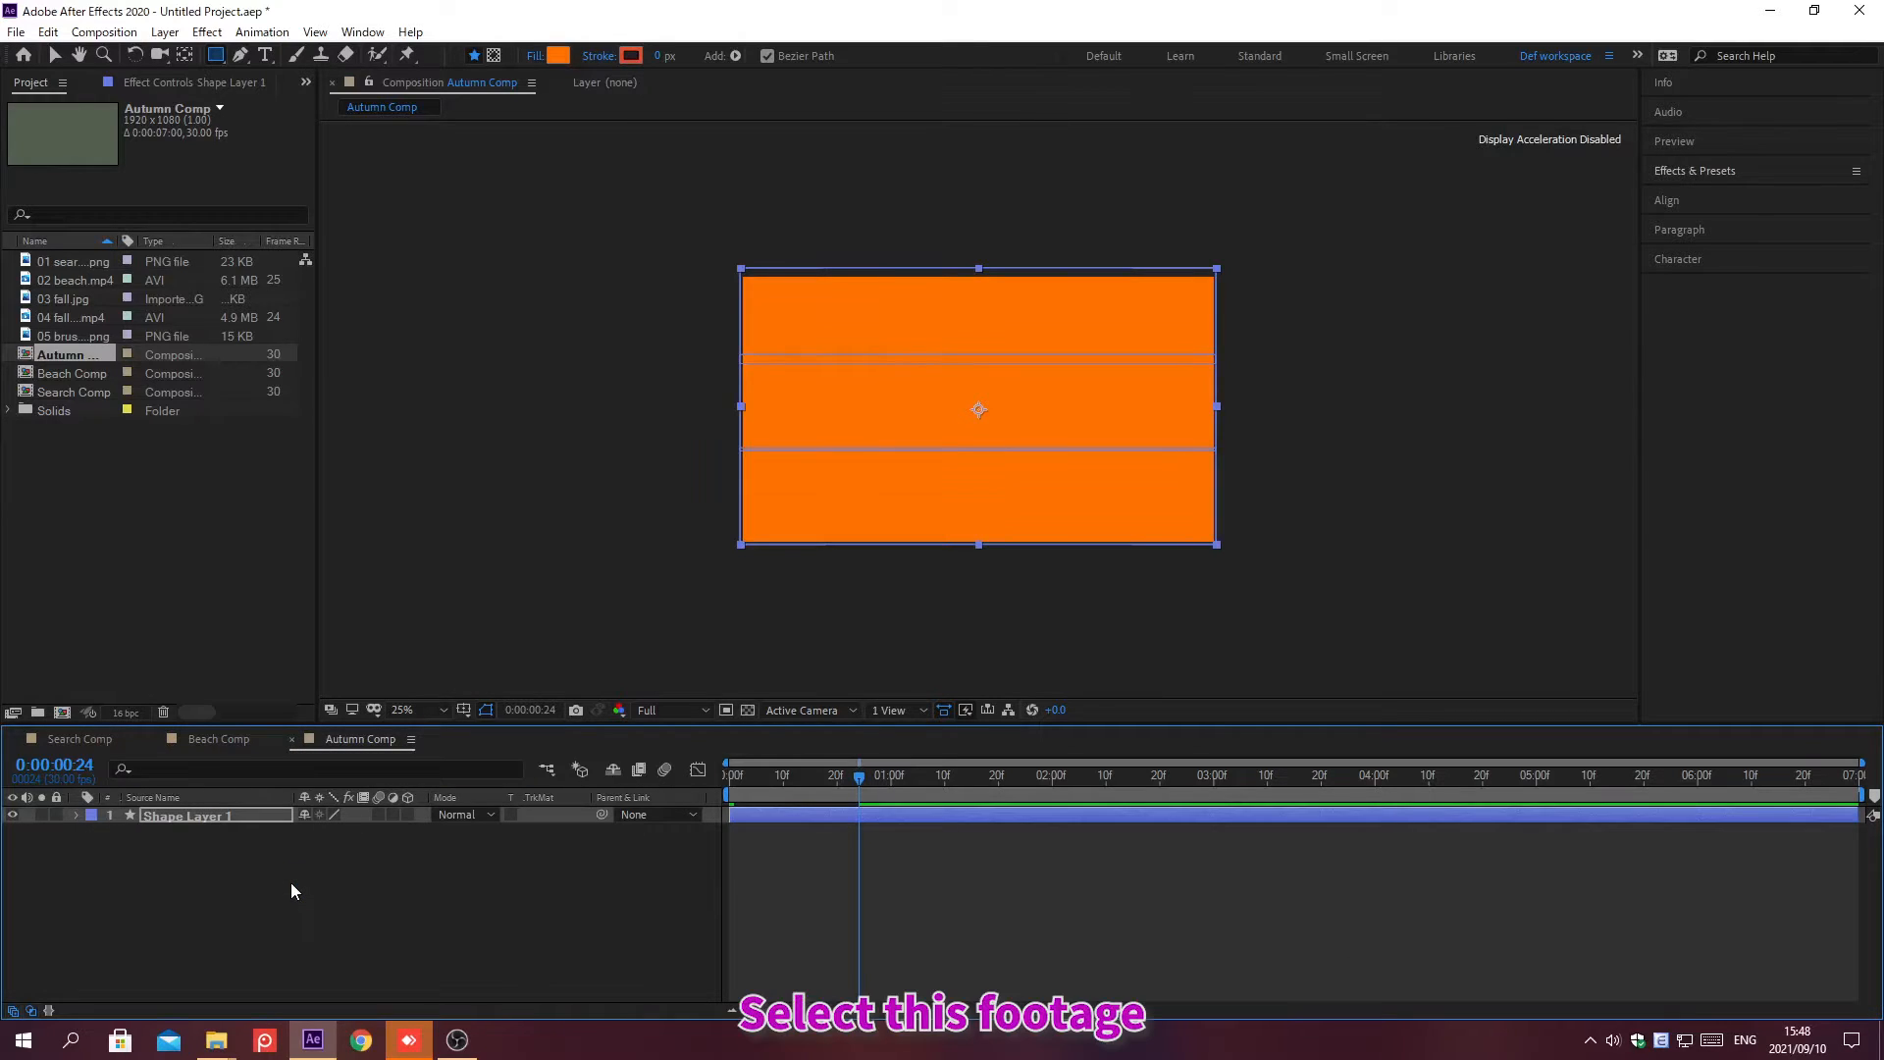
Place 03 fall.jpg beneath Shape Layer 1 in Autumn Comp and set its track matte to Alpha Matte "Shape Layer 1"
click(62, 297)
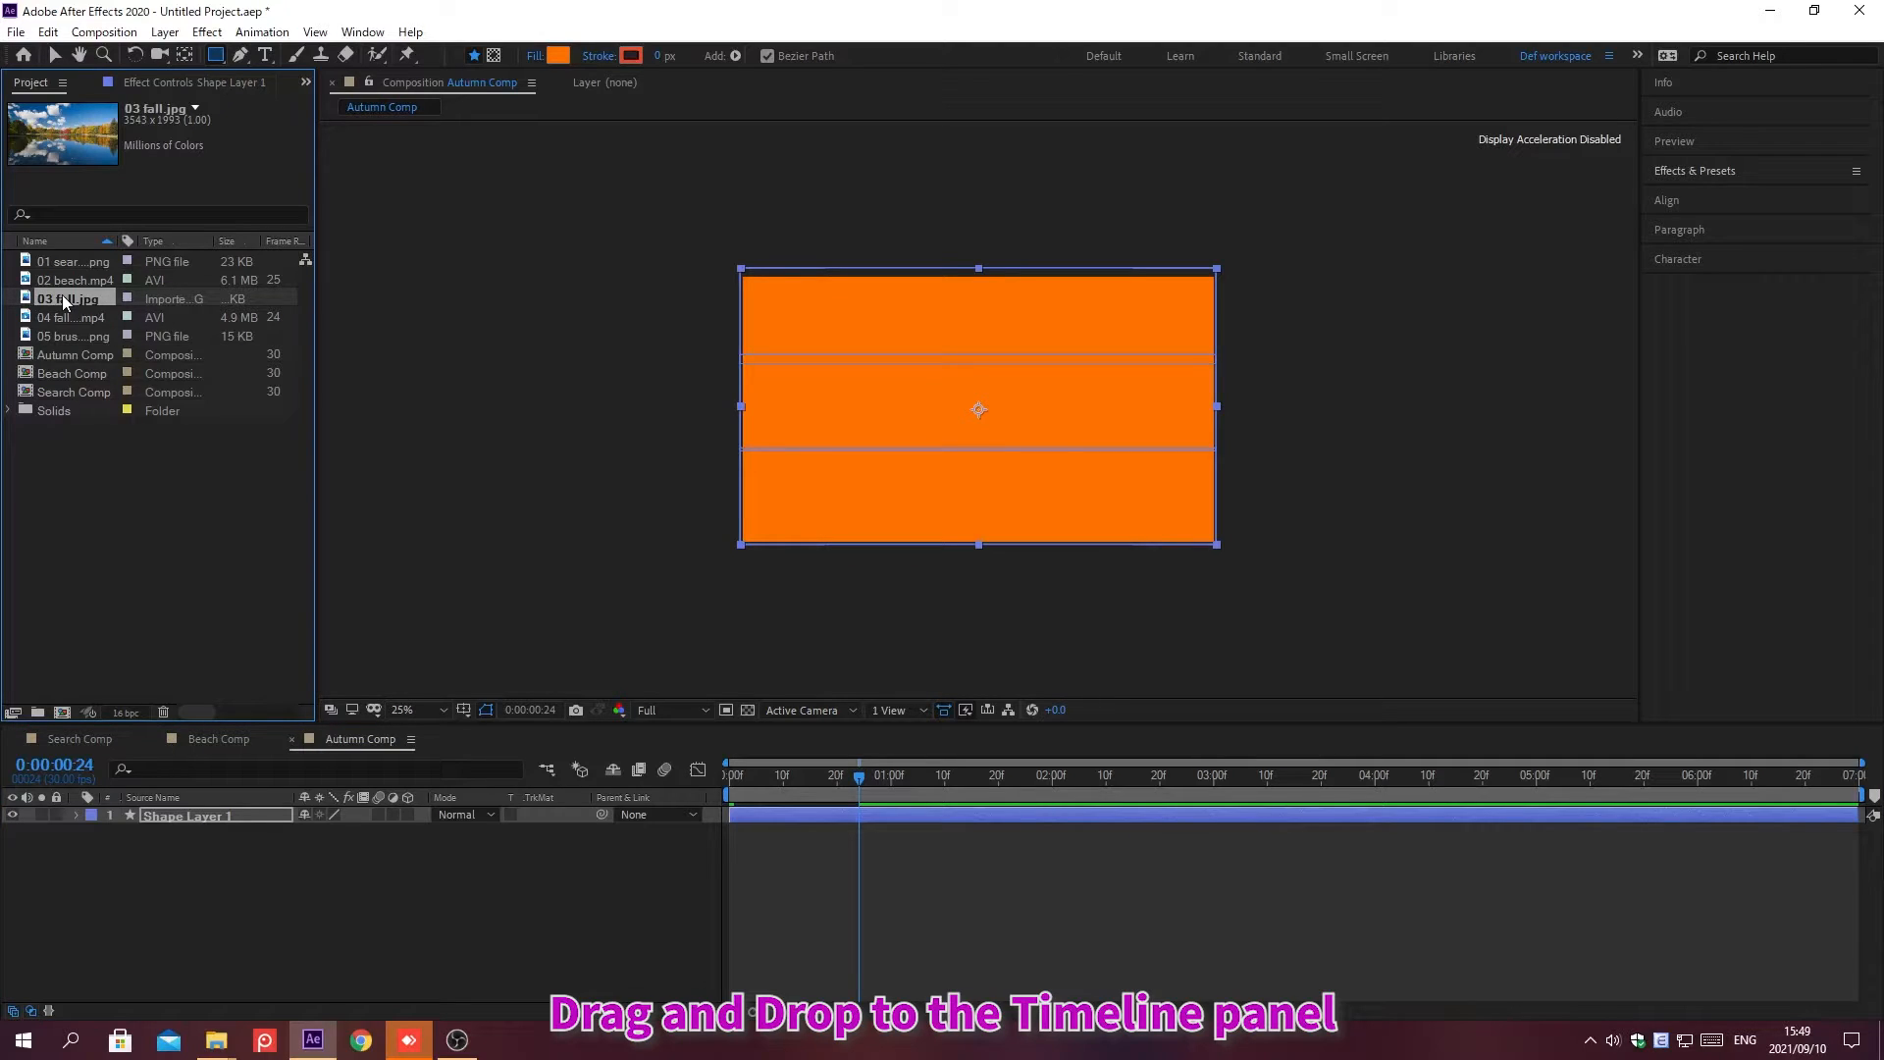
drag(61, 294, 196, 962)
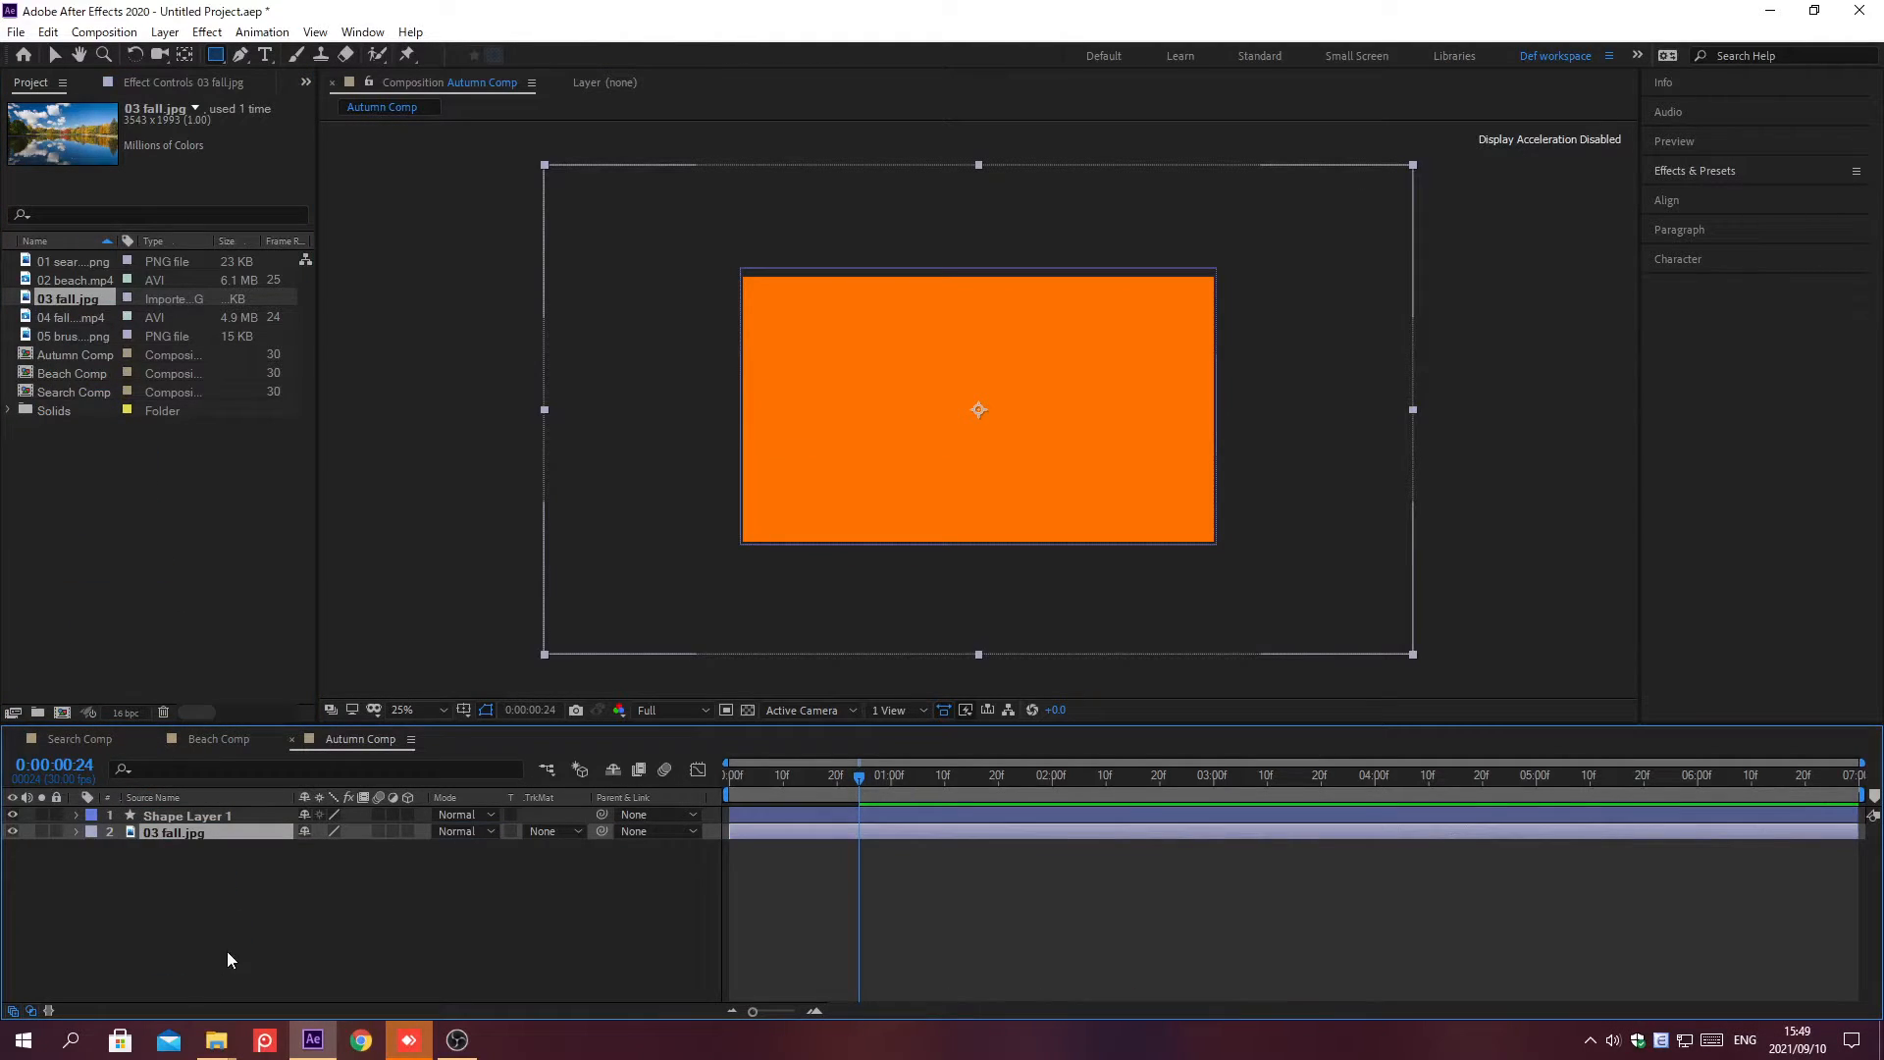
click(574, 832)
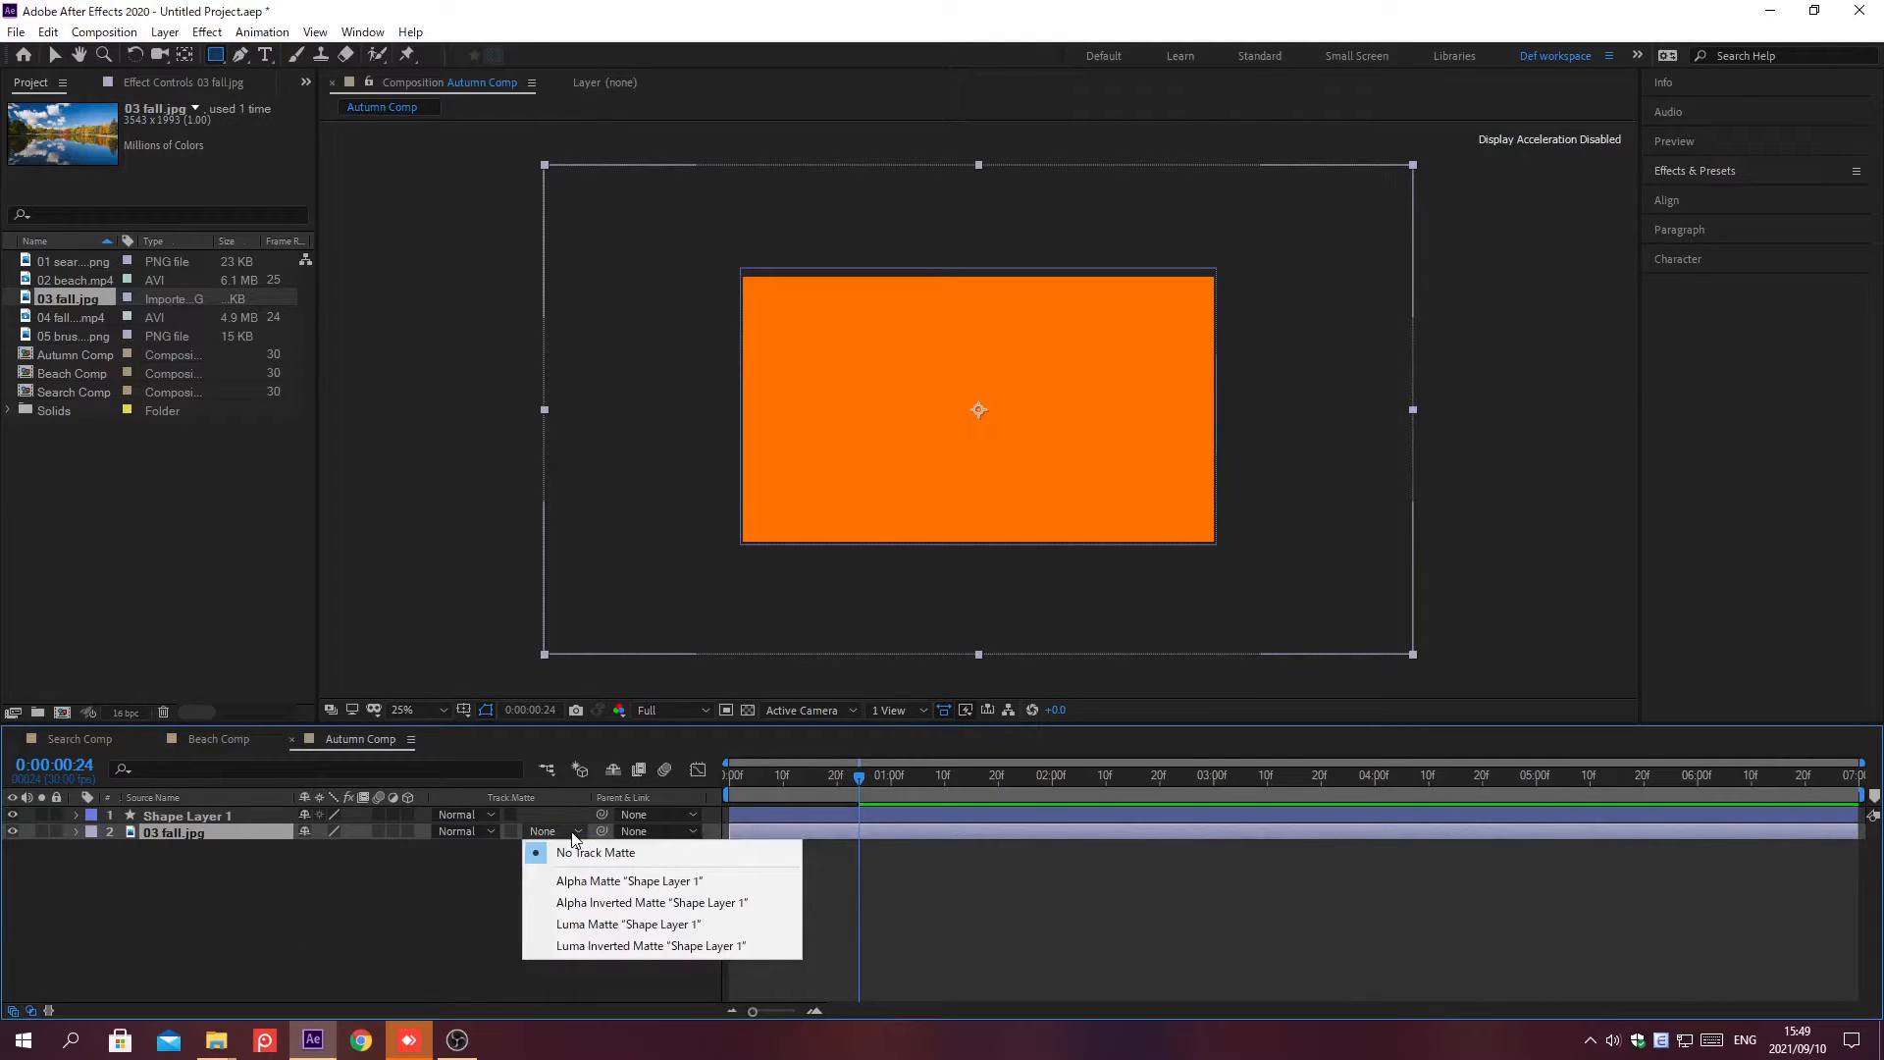
click(587, 880)
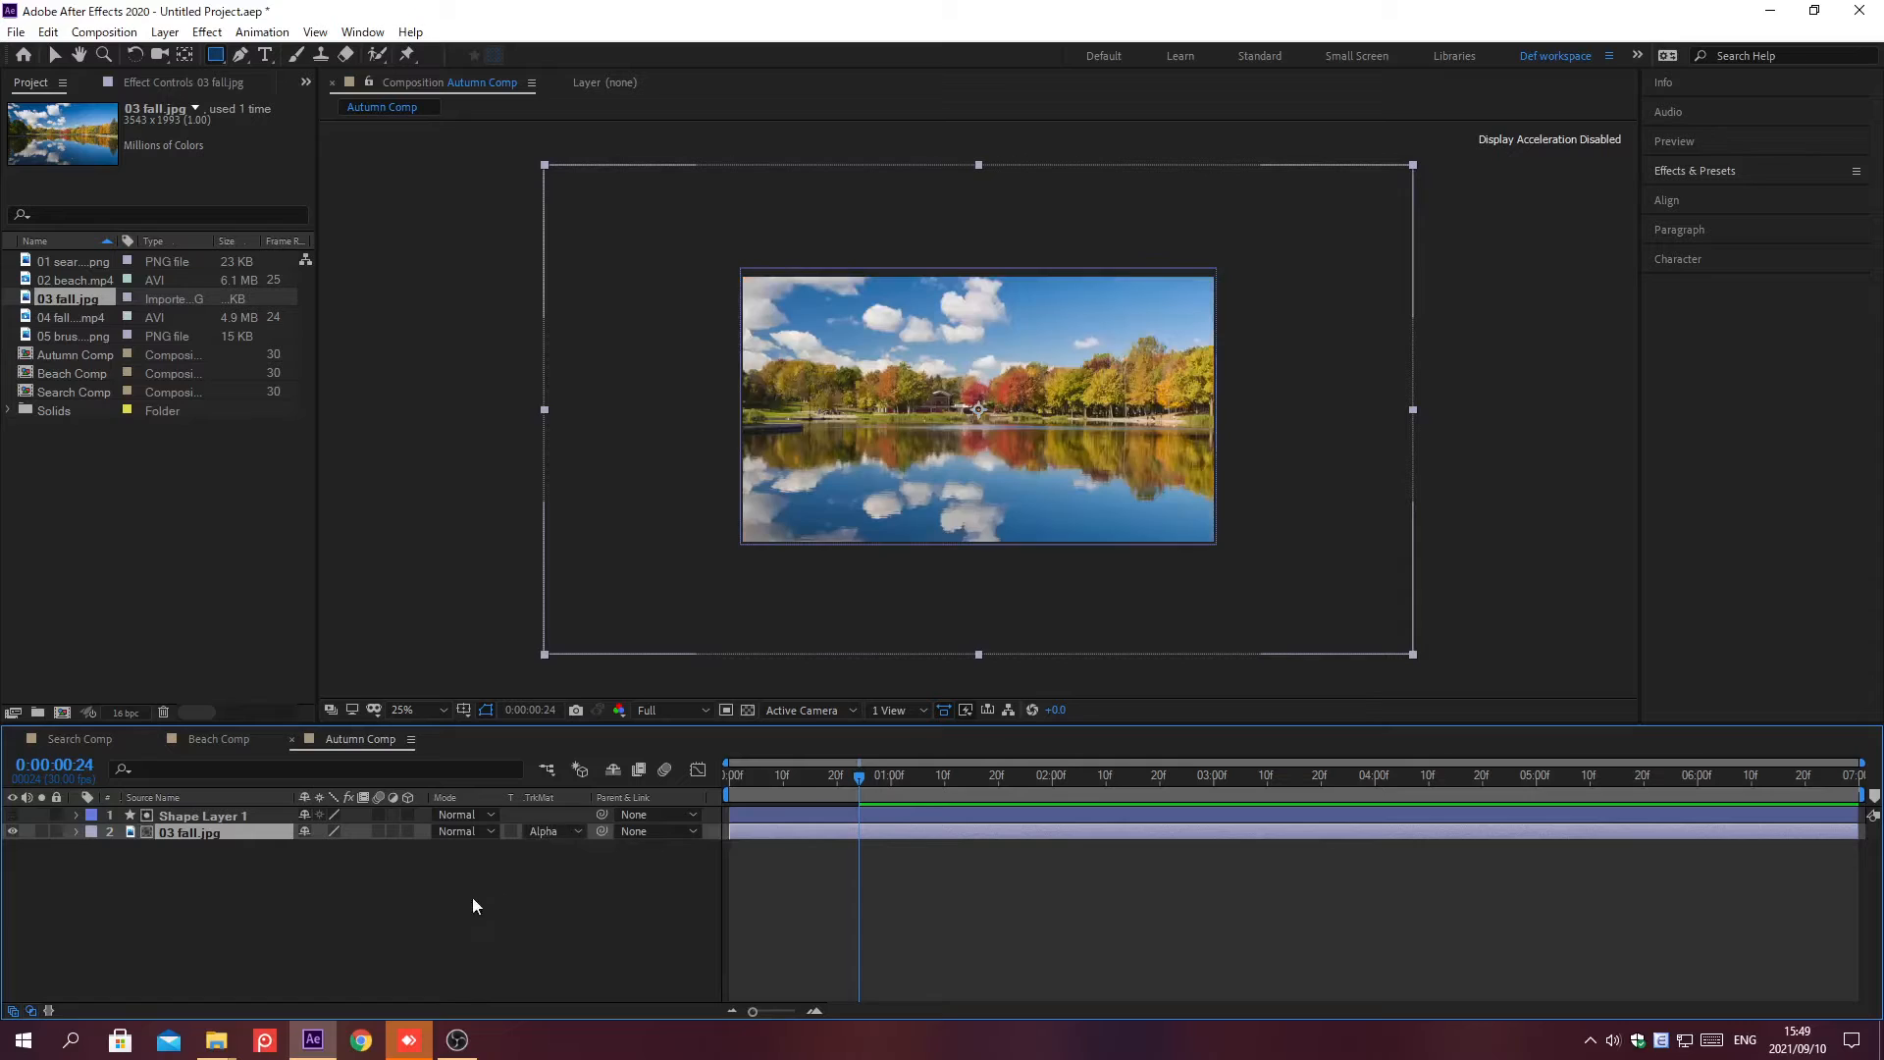
Add a new adjustment layer above the shape layer and image in Autumn Comp
click(226, 933)
key(v)
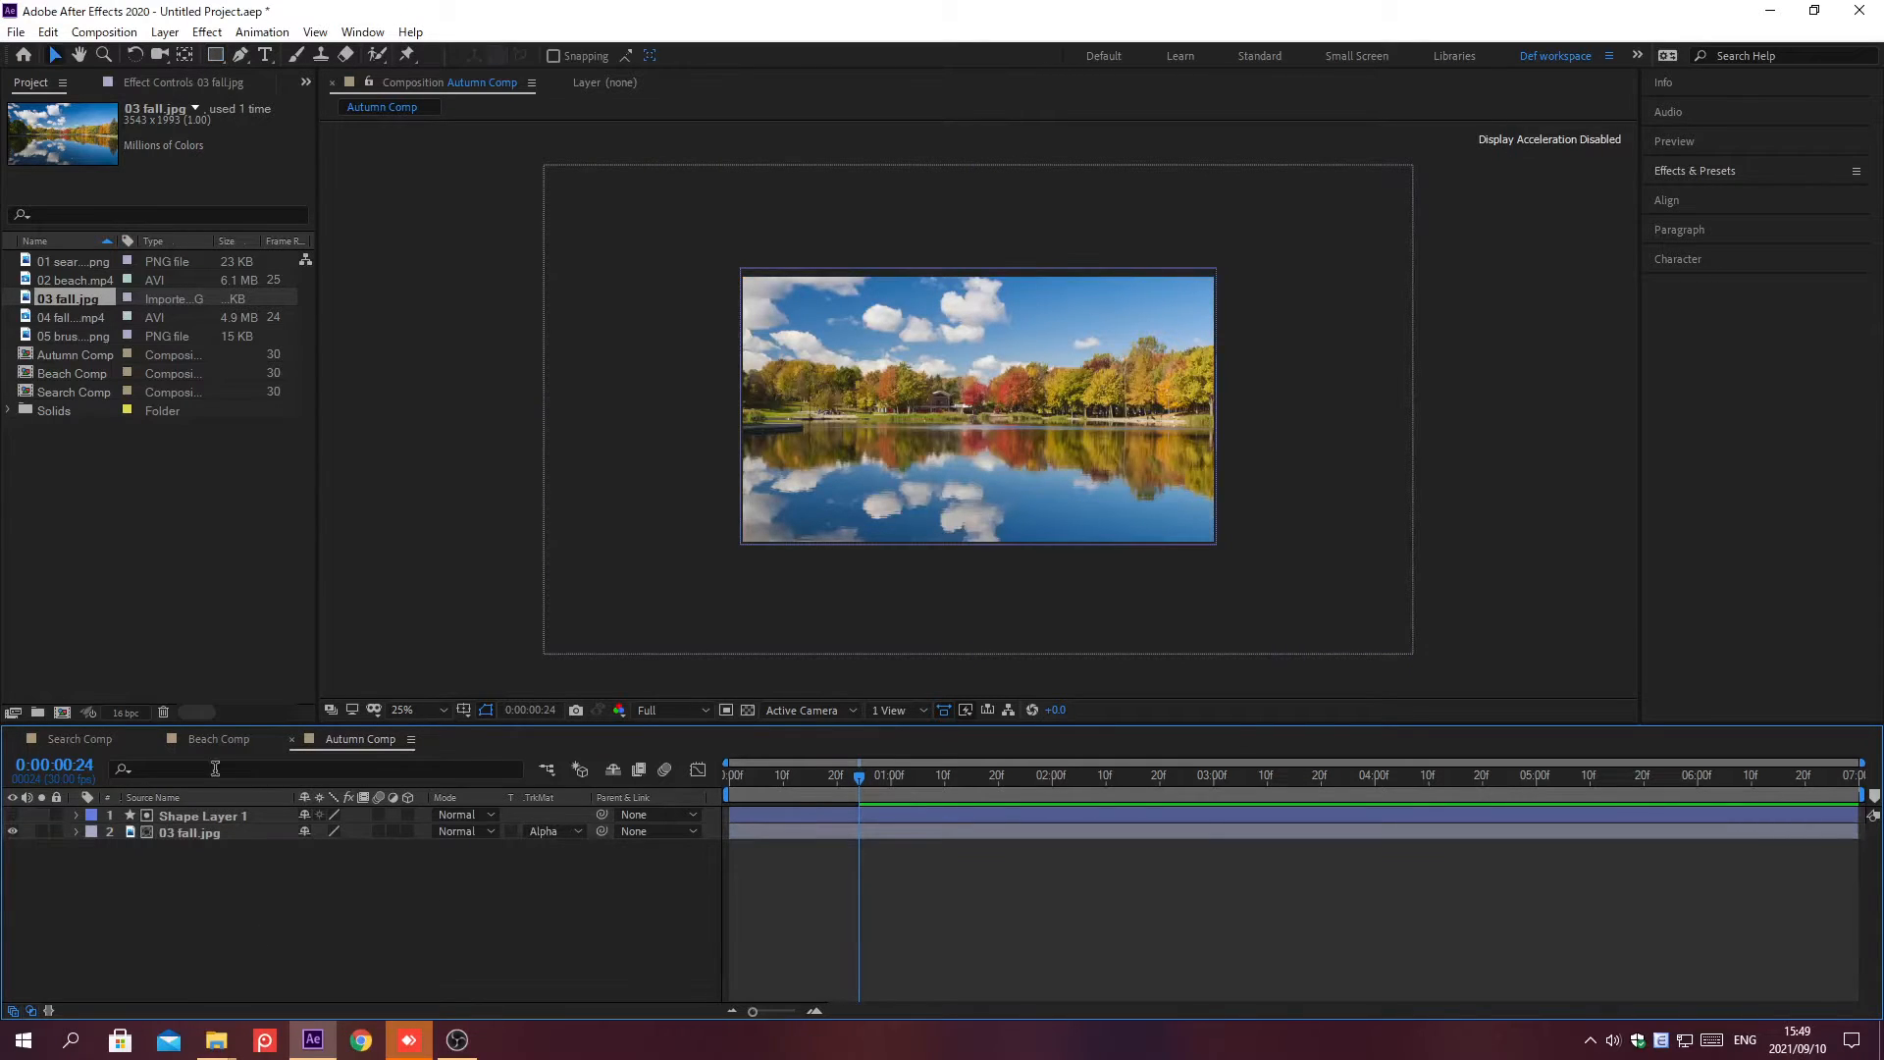
click(165, 34)
mouse_move(191, 59)
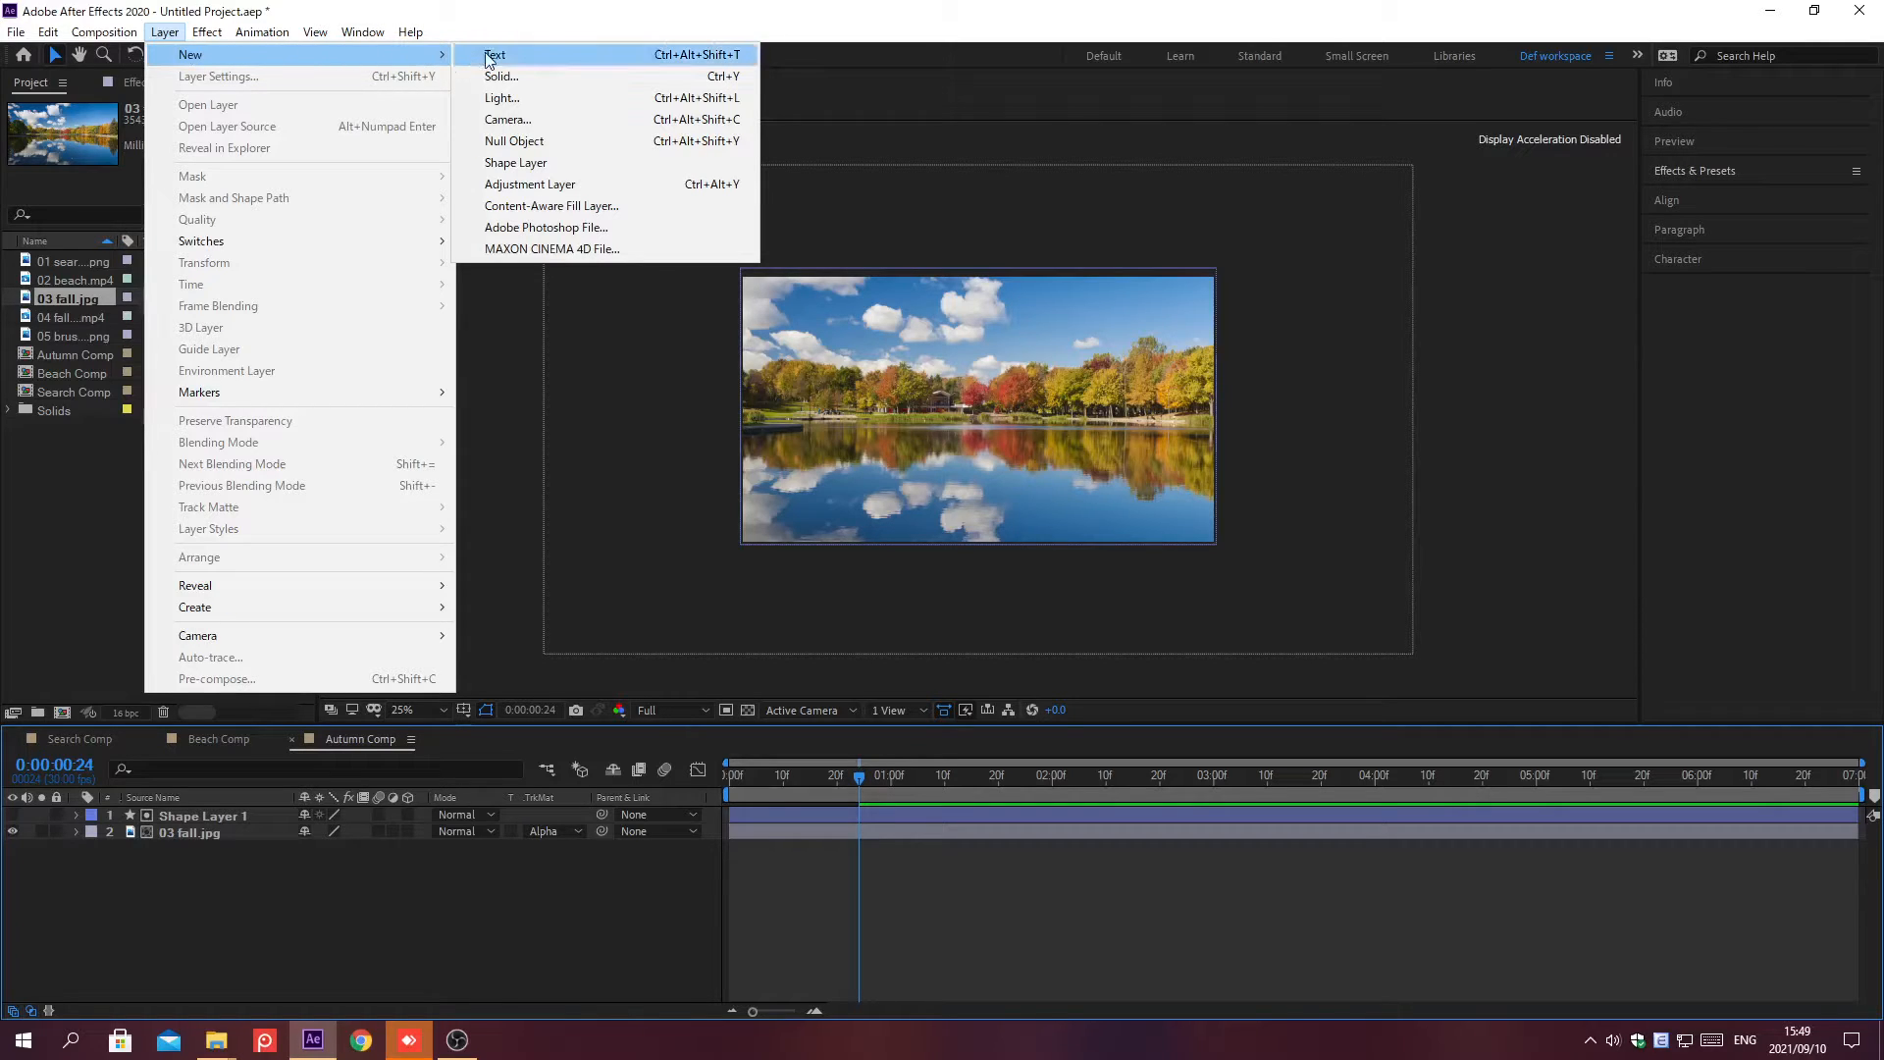
click(516, 187)
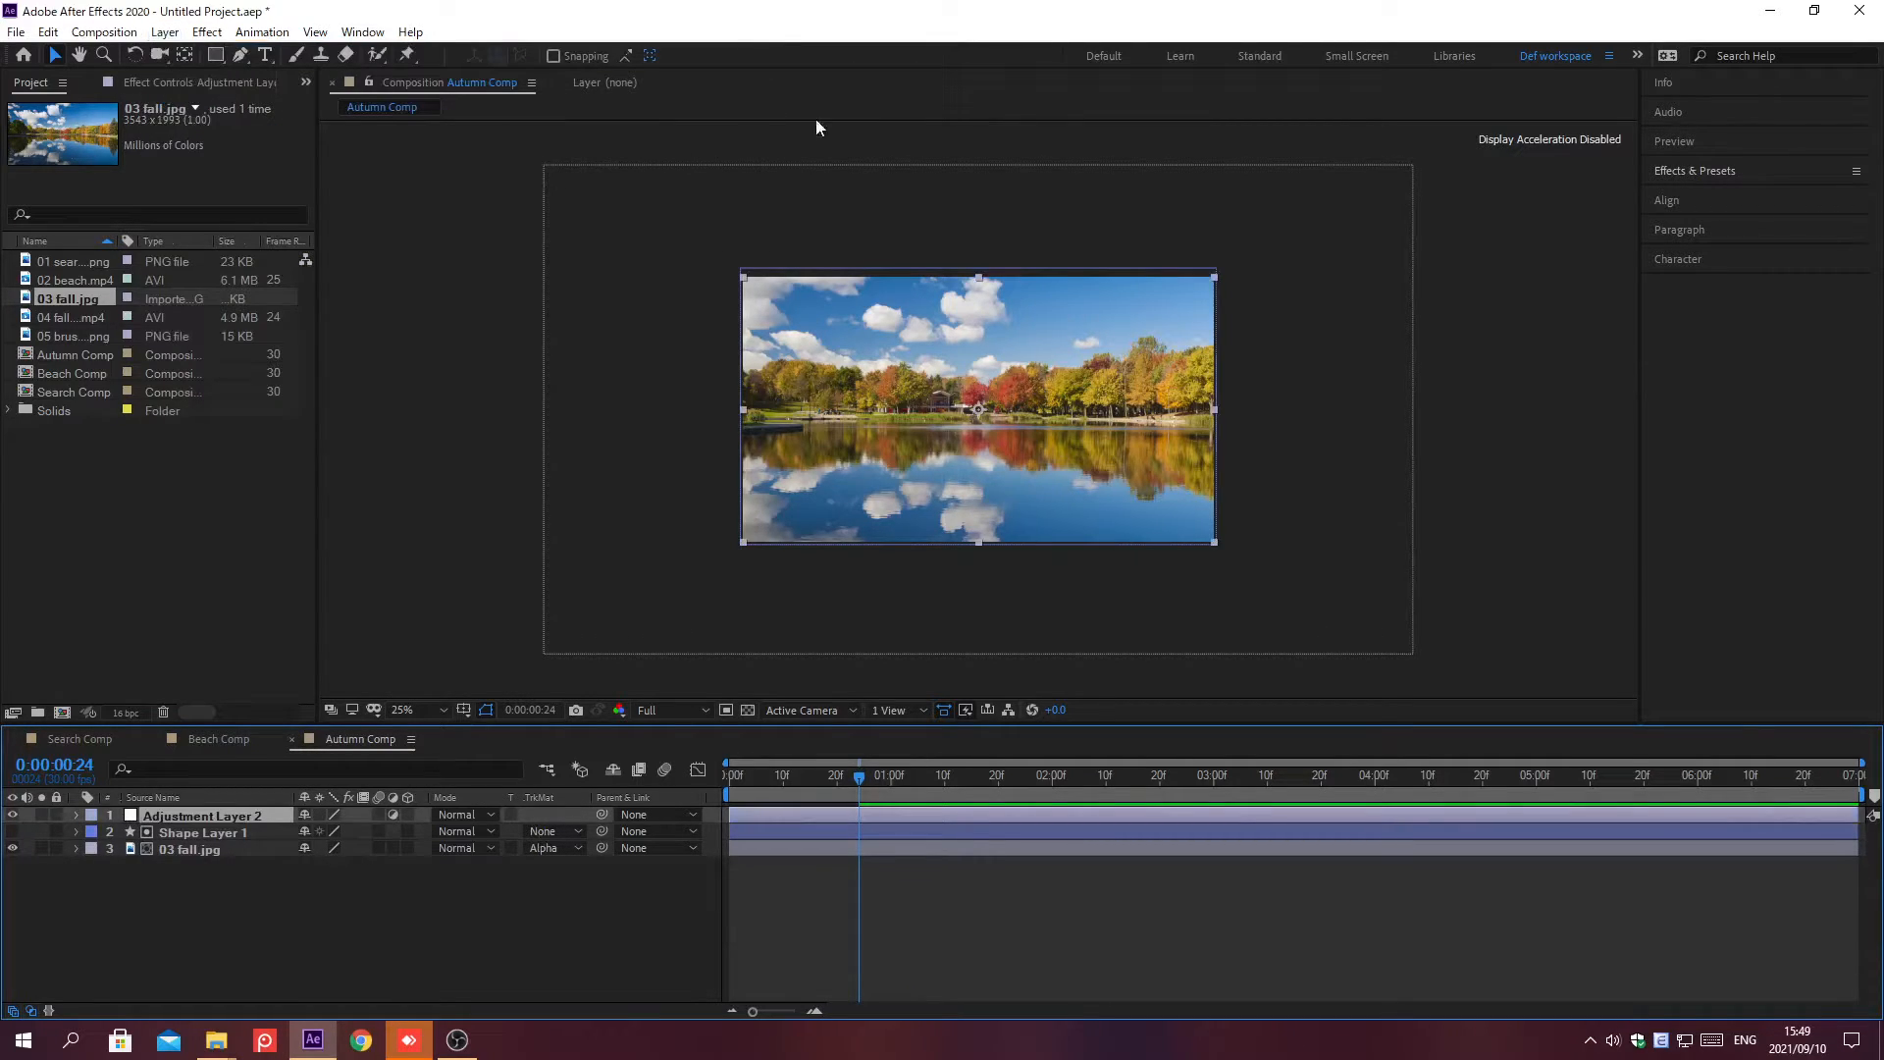
Find the Curves color correction effect and apply it to the adjustment layer
click(913, 98)
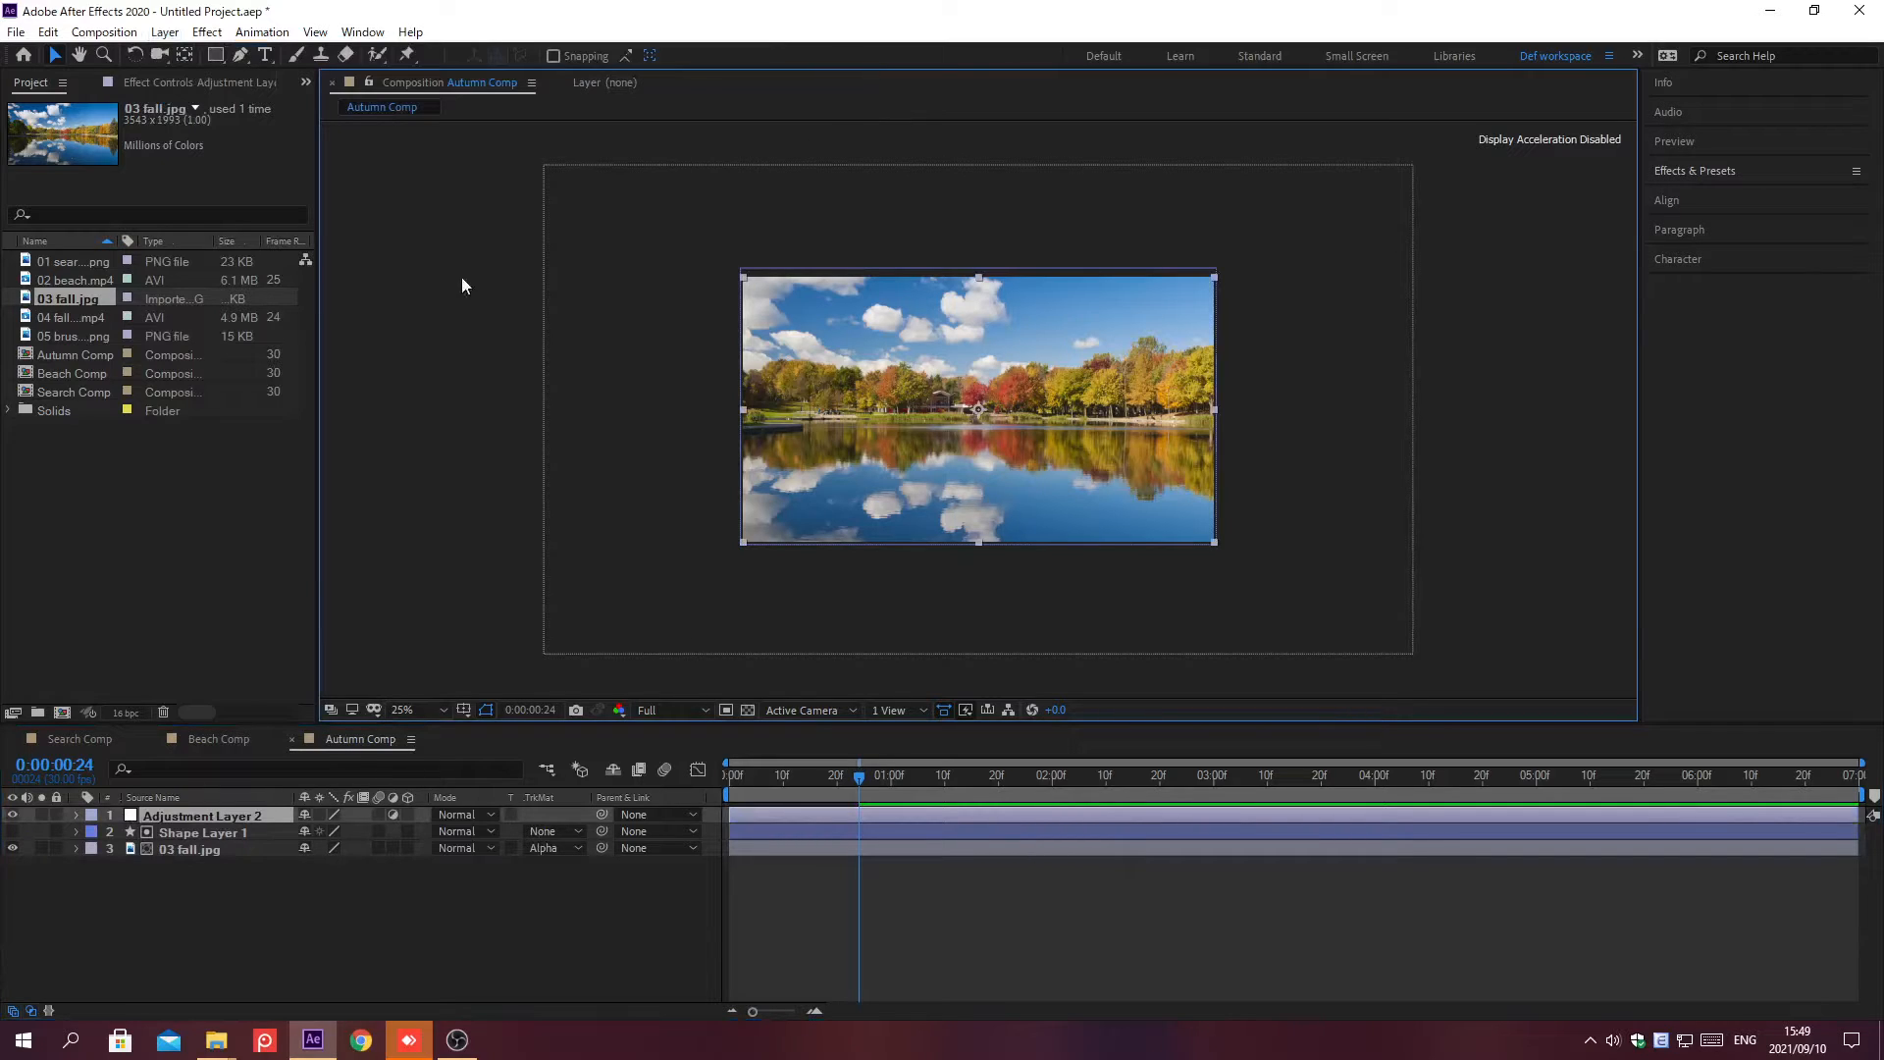
drag(315, 335, 355, 449)
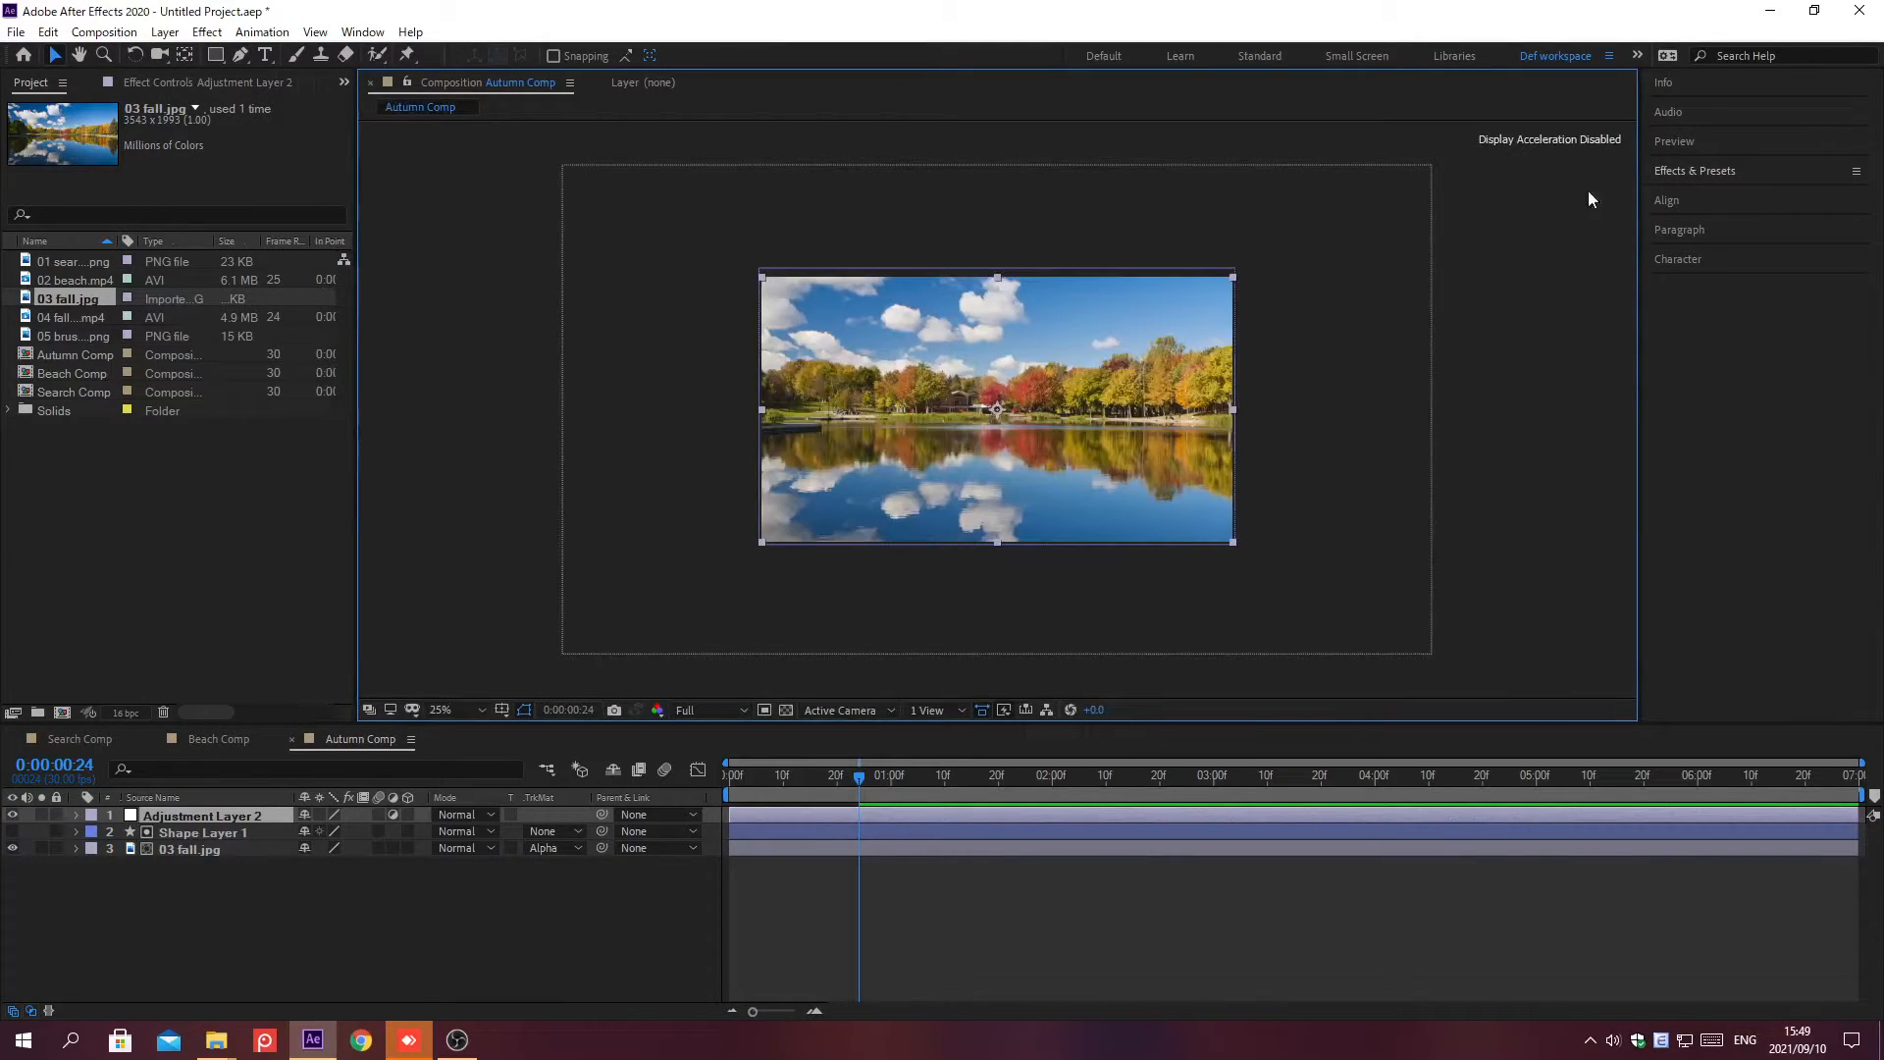
click(1695, 171)
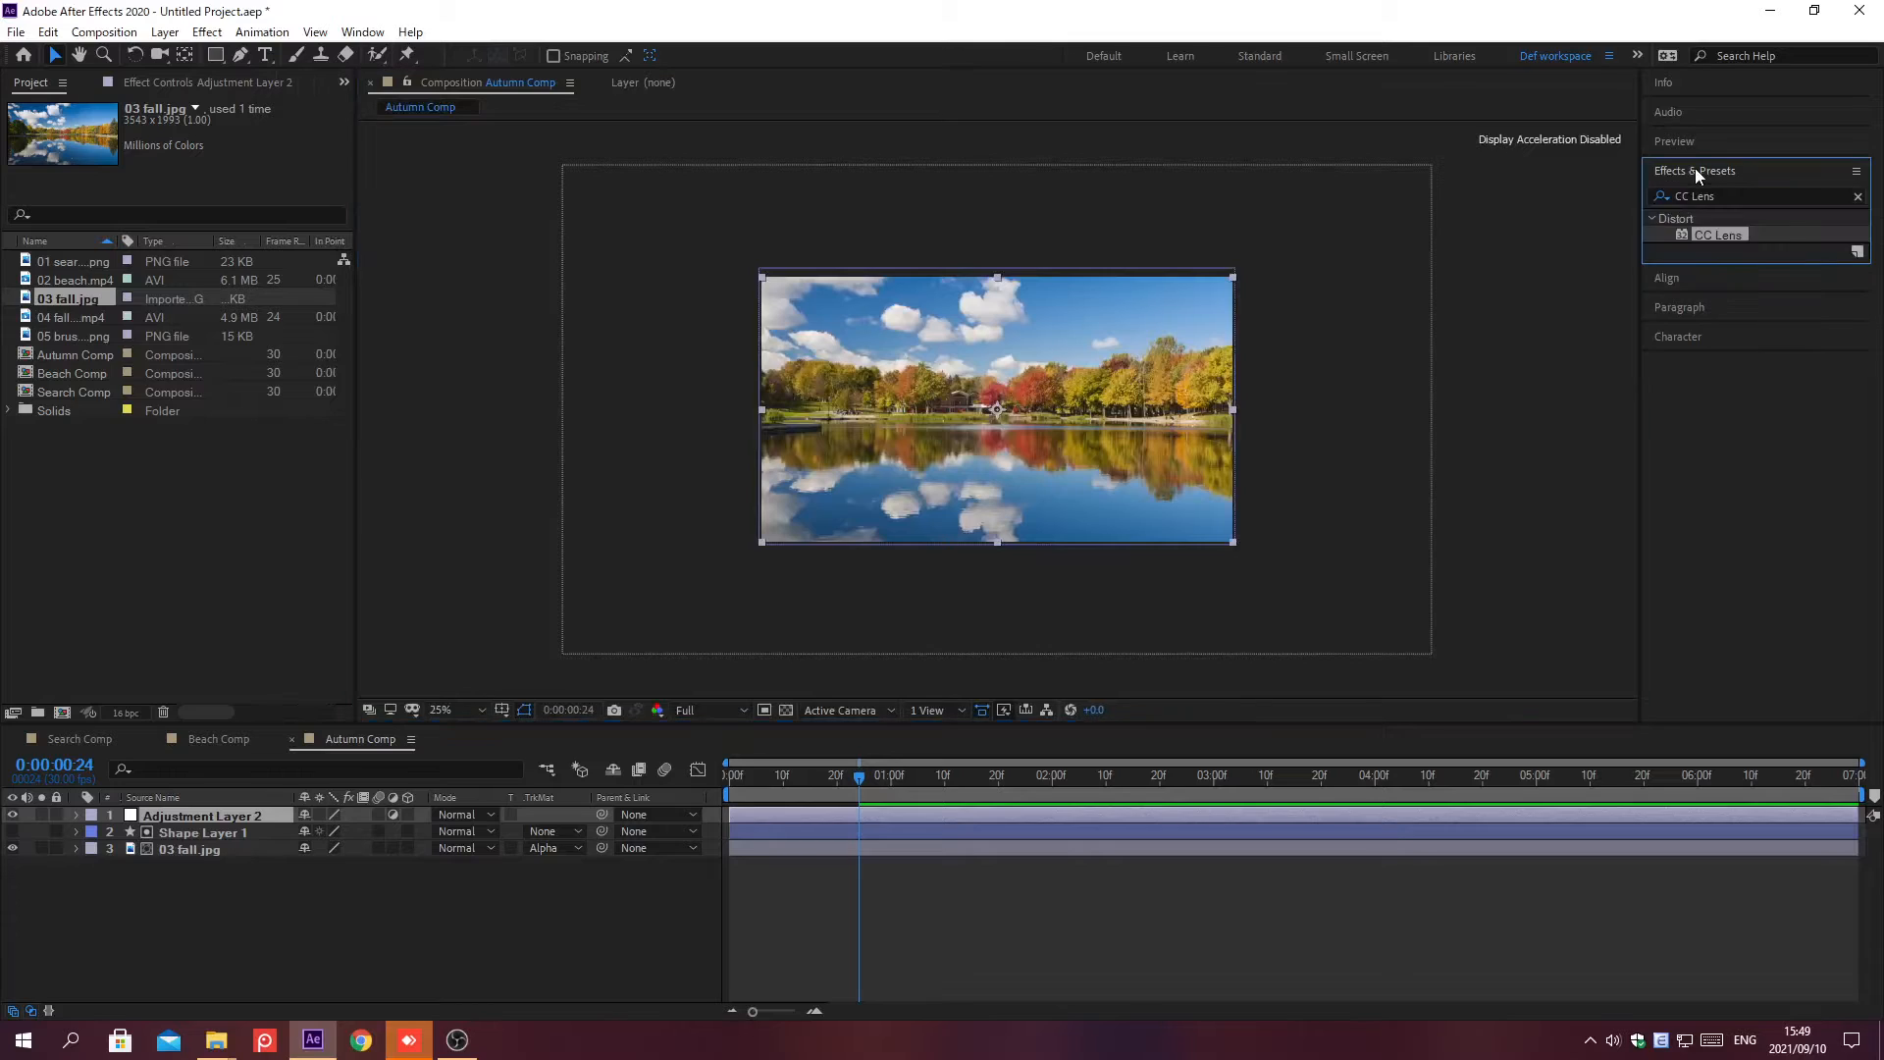
click(1857, 196)
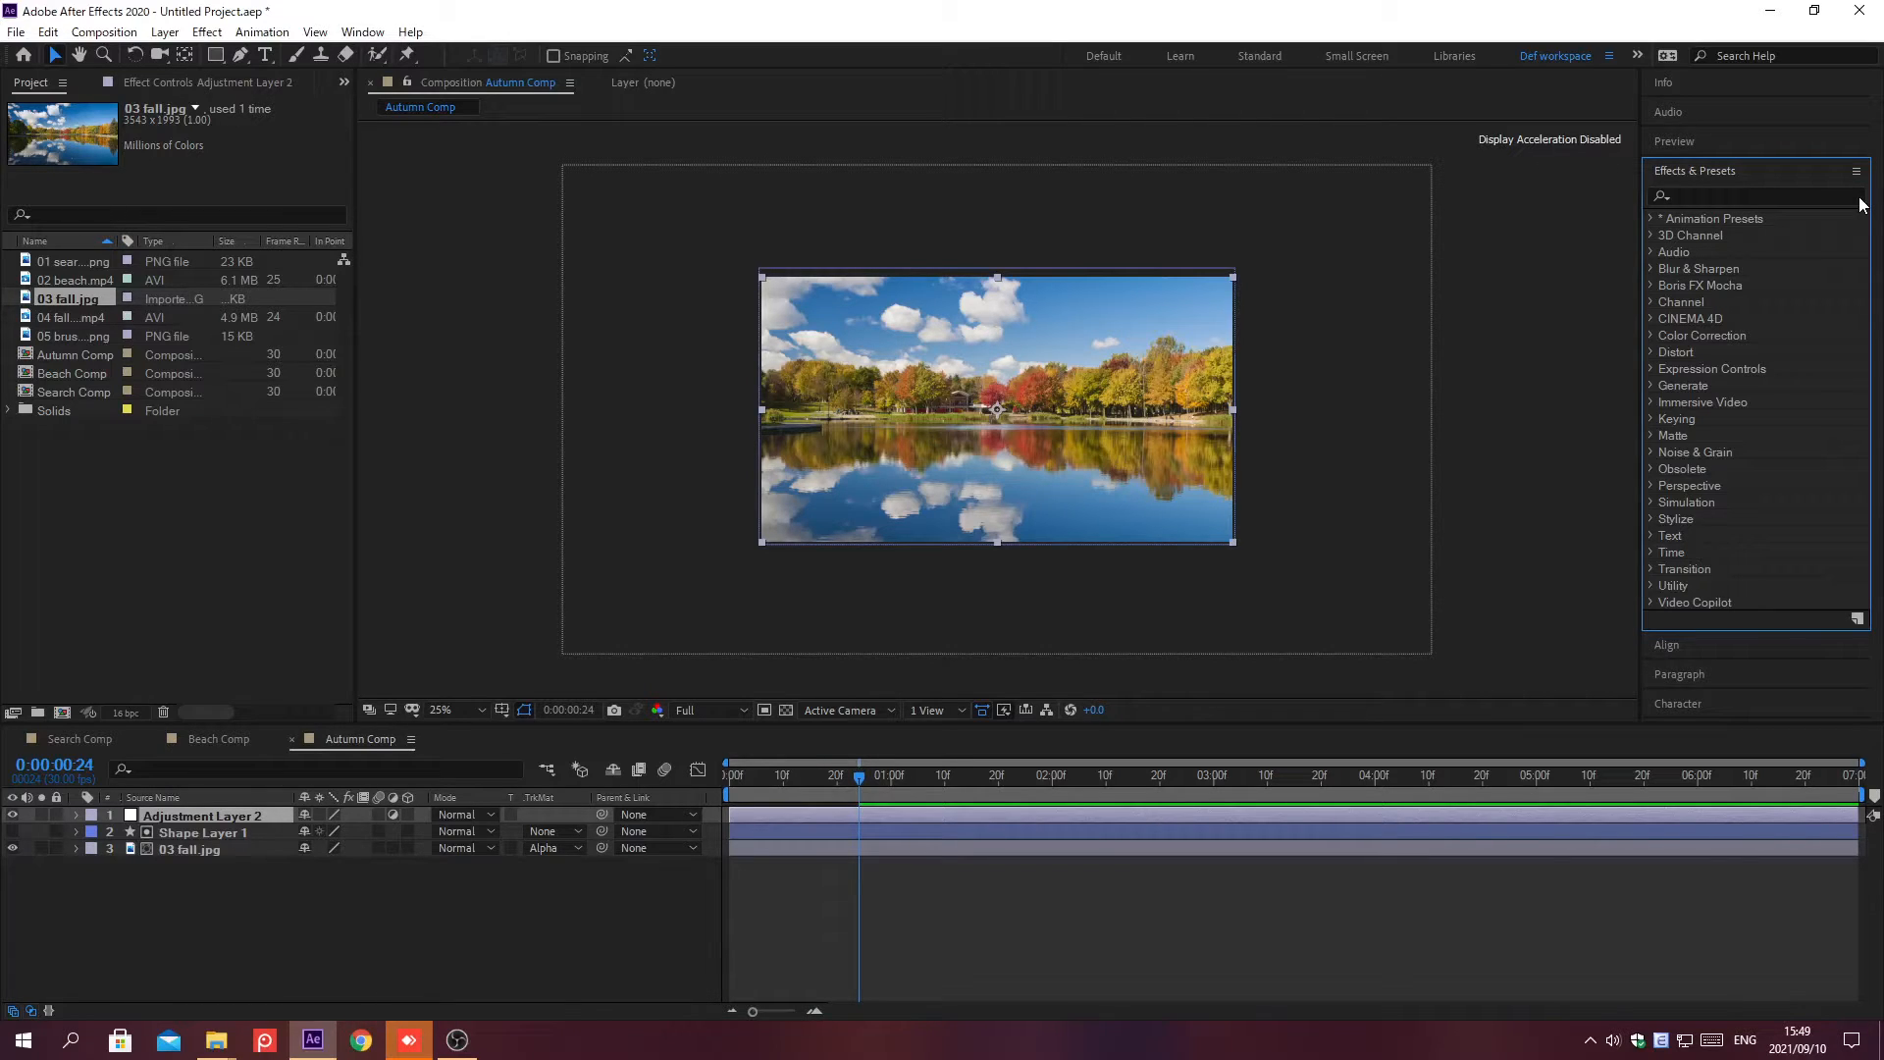
click(1694, 195)
text(Curves)
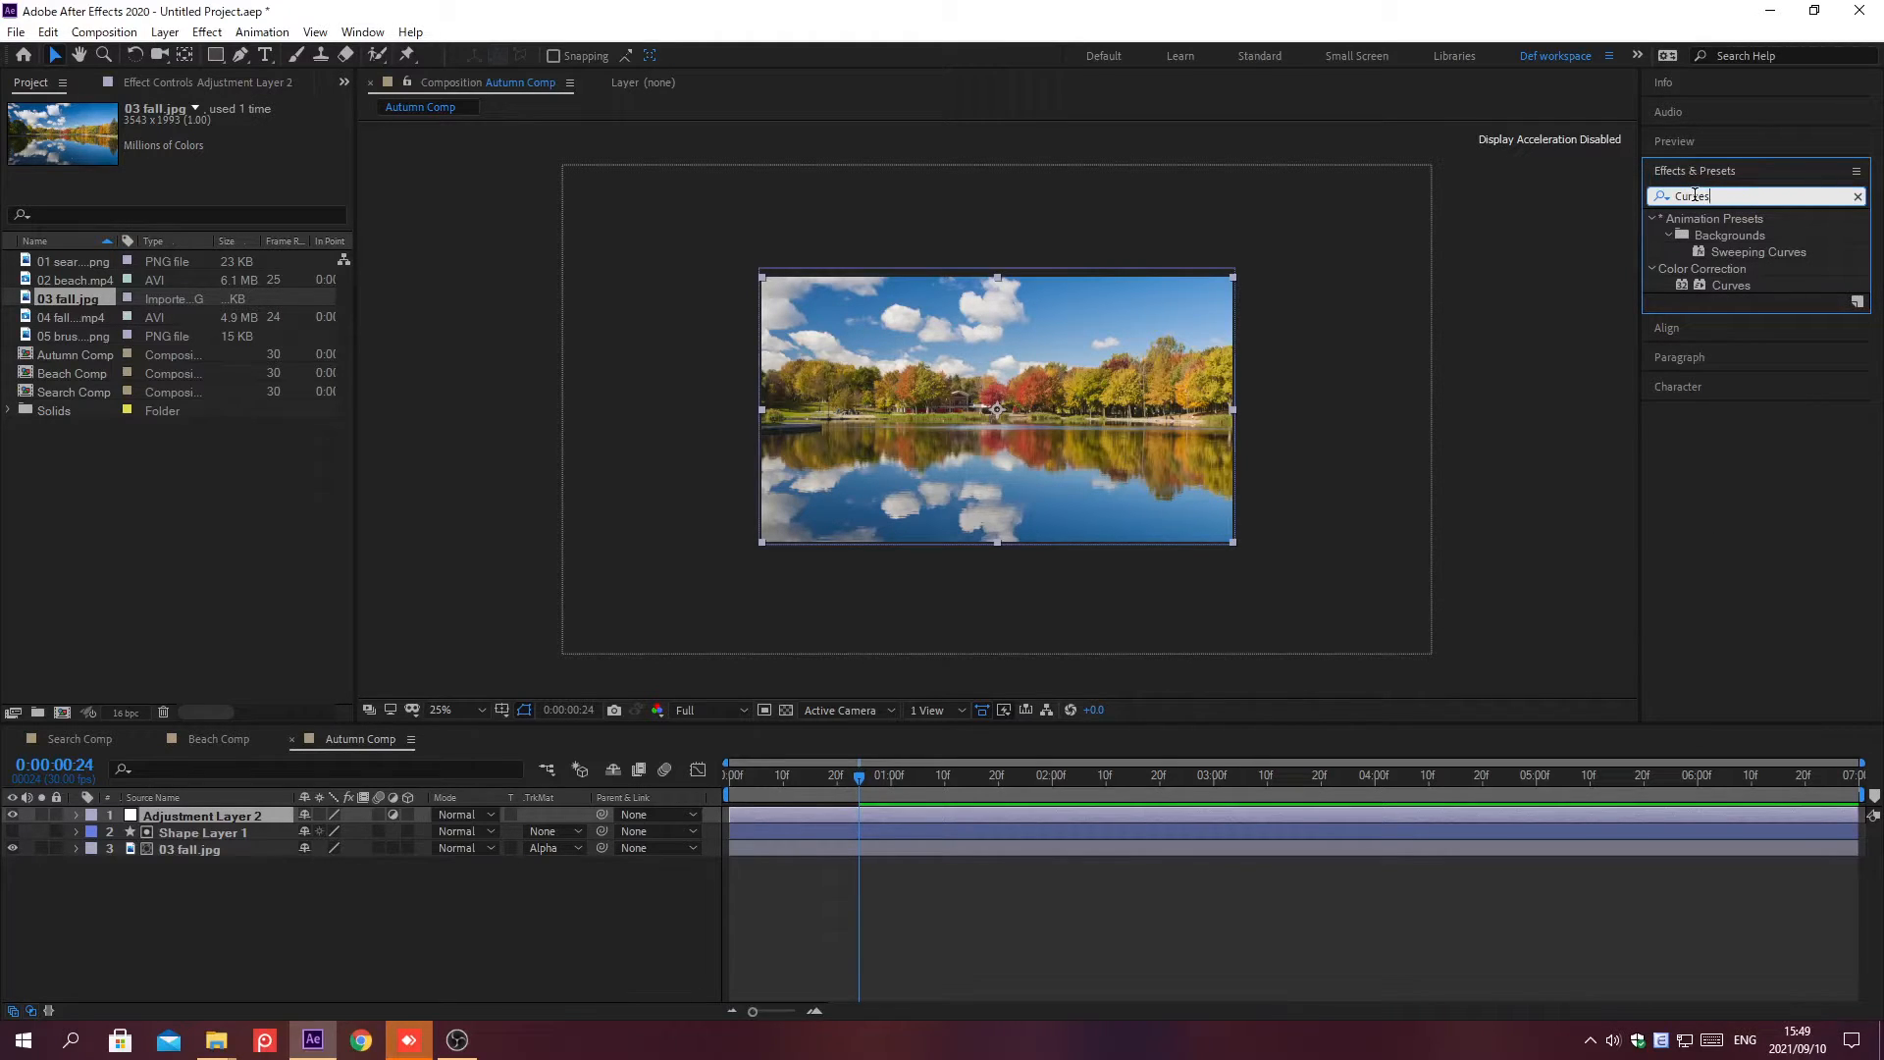
double_click(1715, 284)
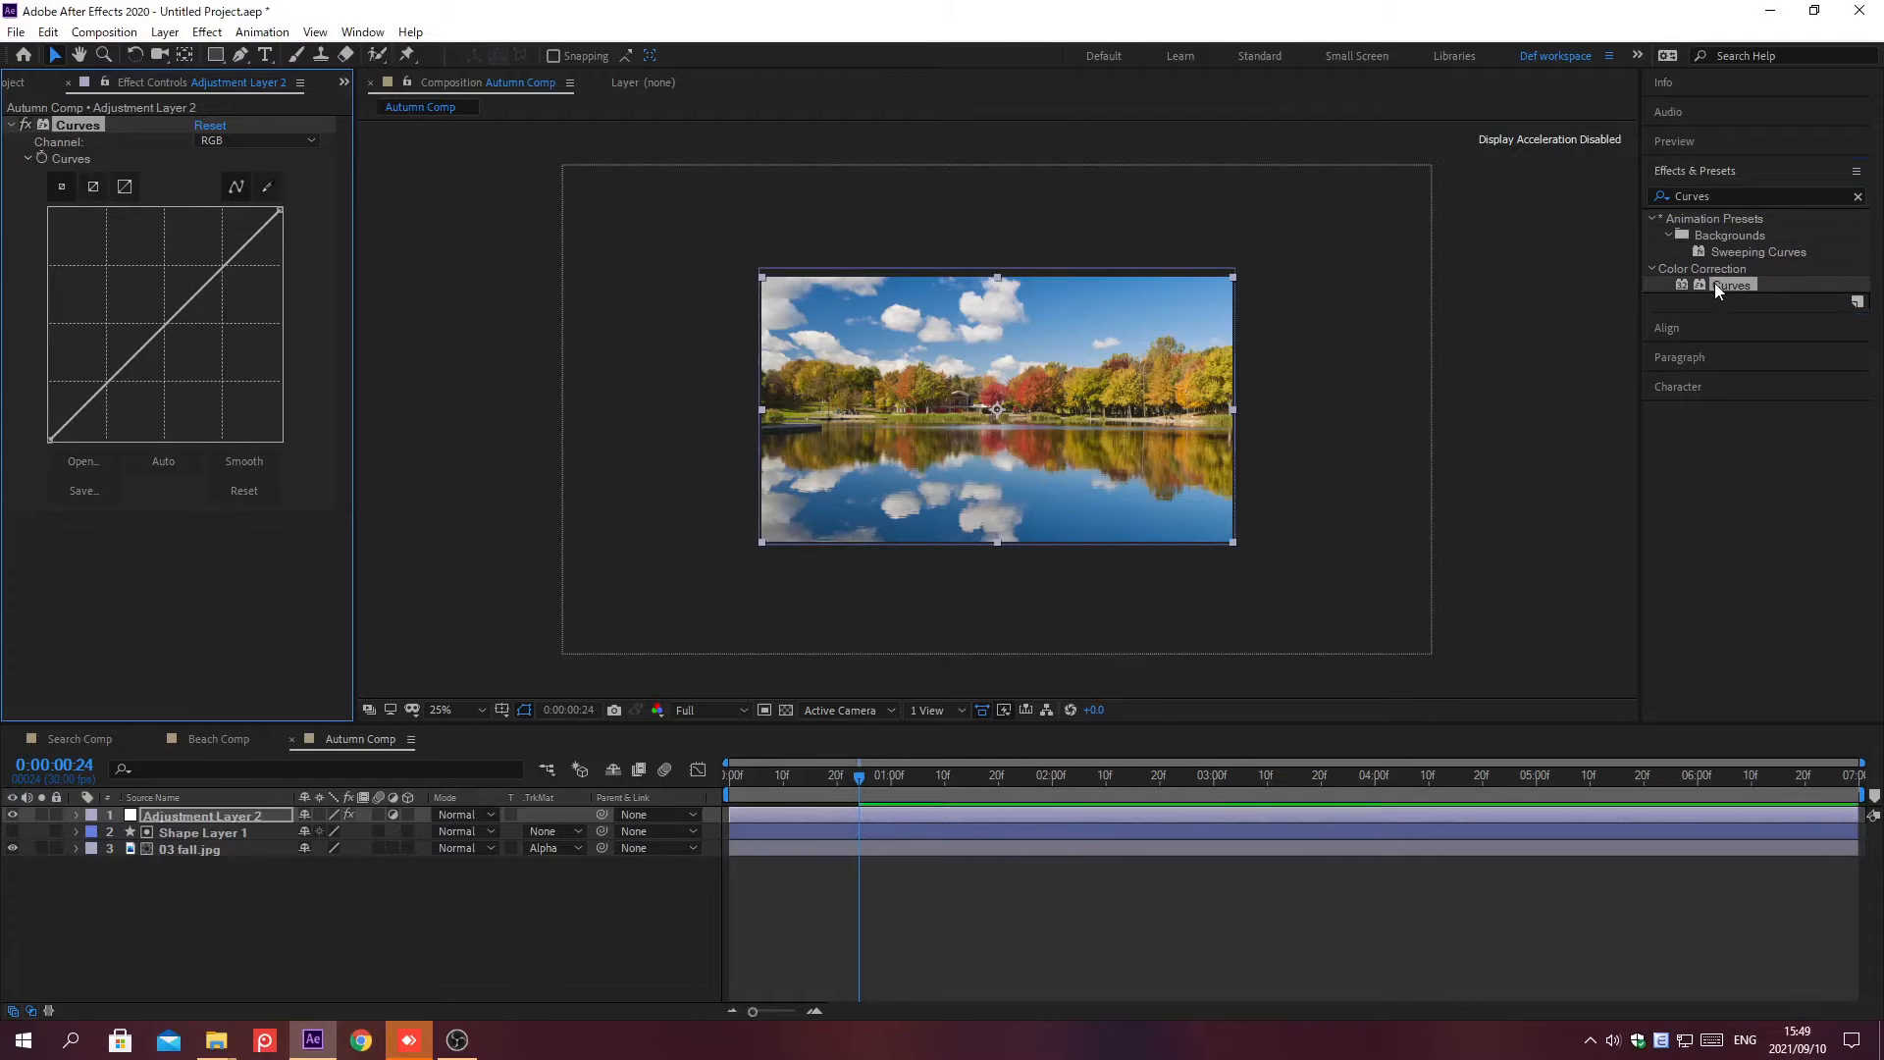
click(1695, 171)
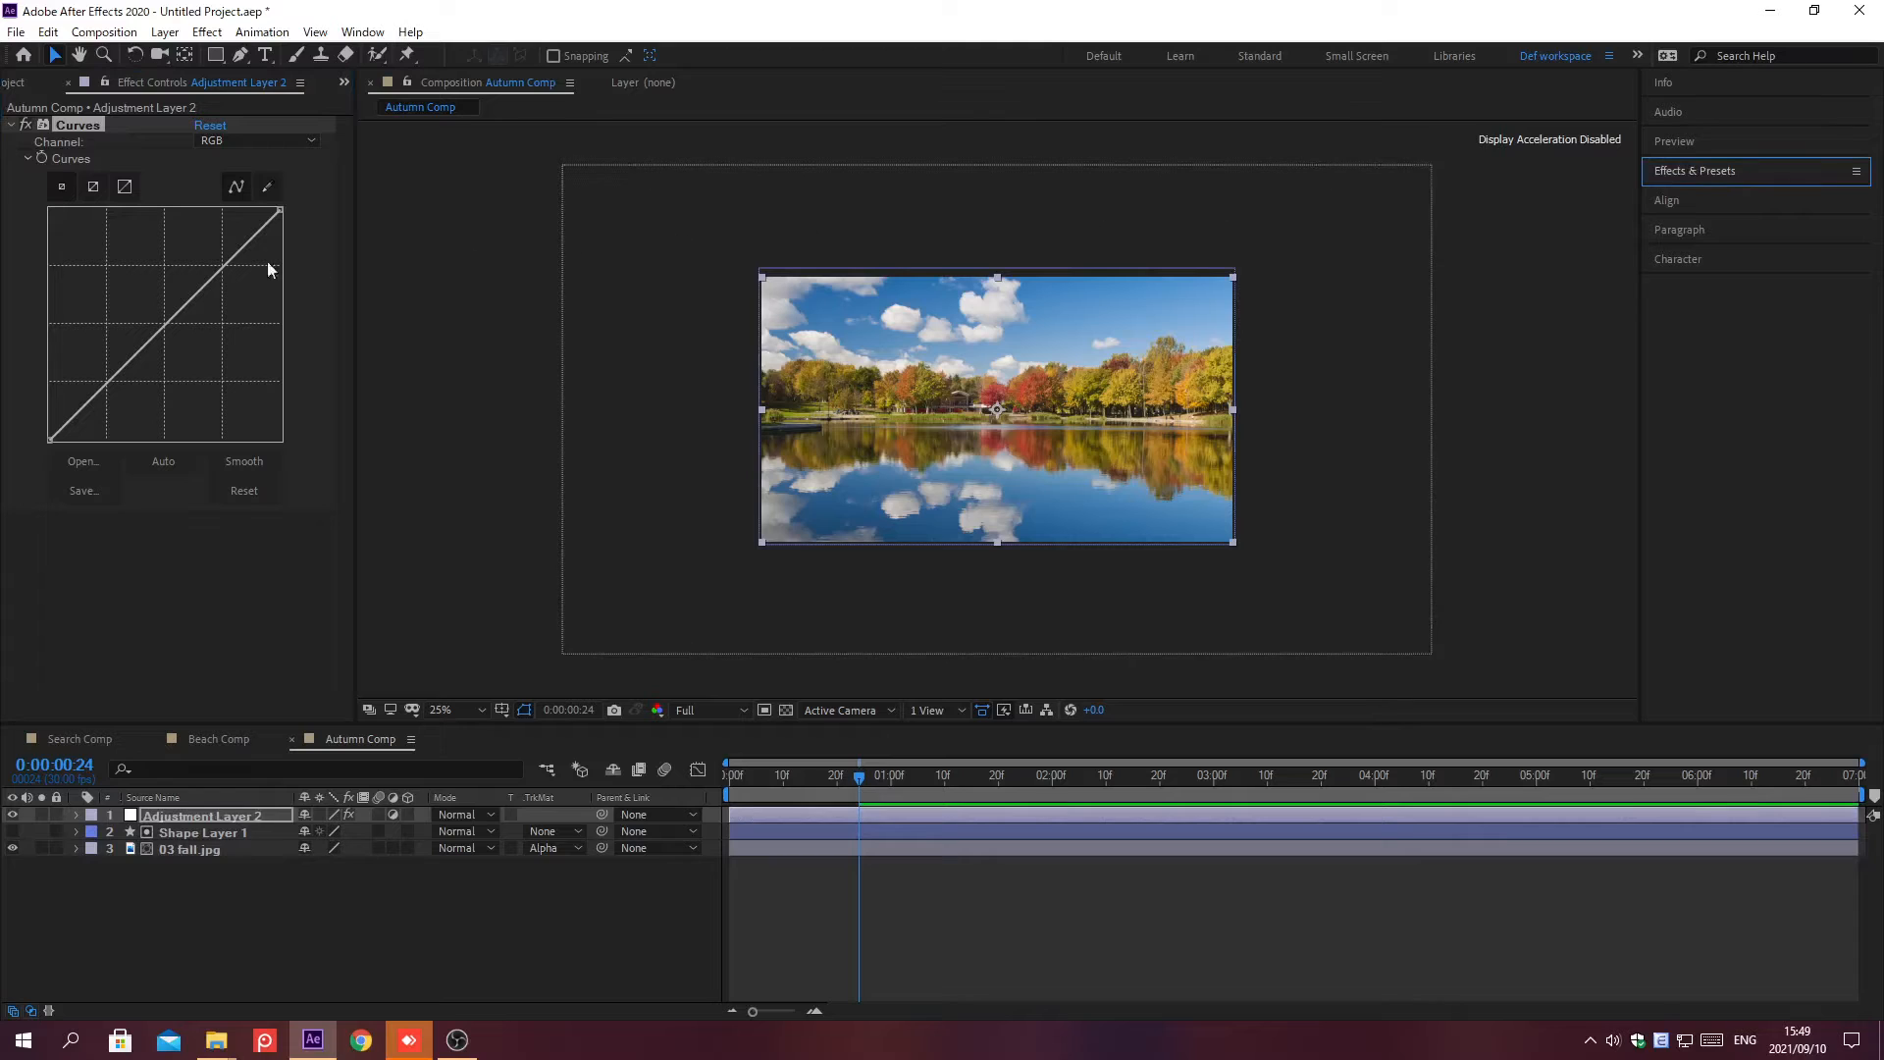
Bend the RGB curve into a gentle S and reshape the Red channel with a raised middle point and a dip in the lower tones
drag(208, 280, 200, 266)
click(104, 395)
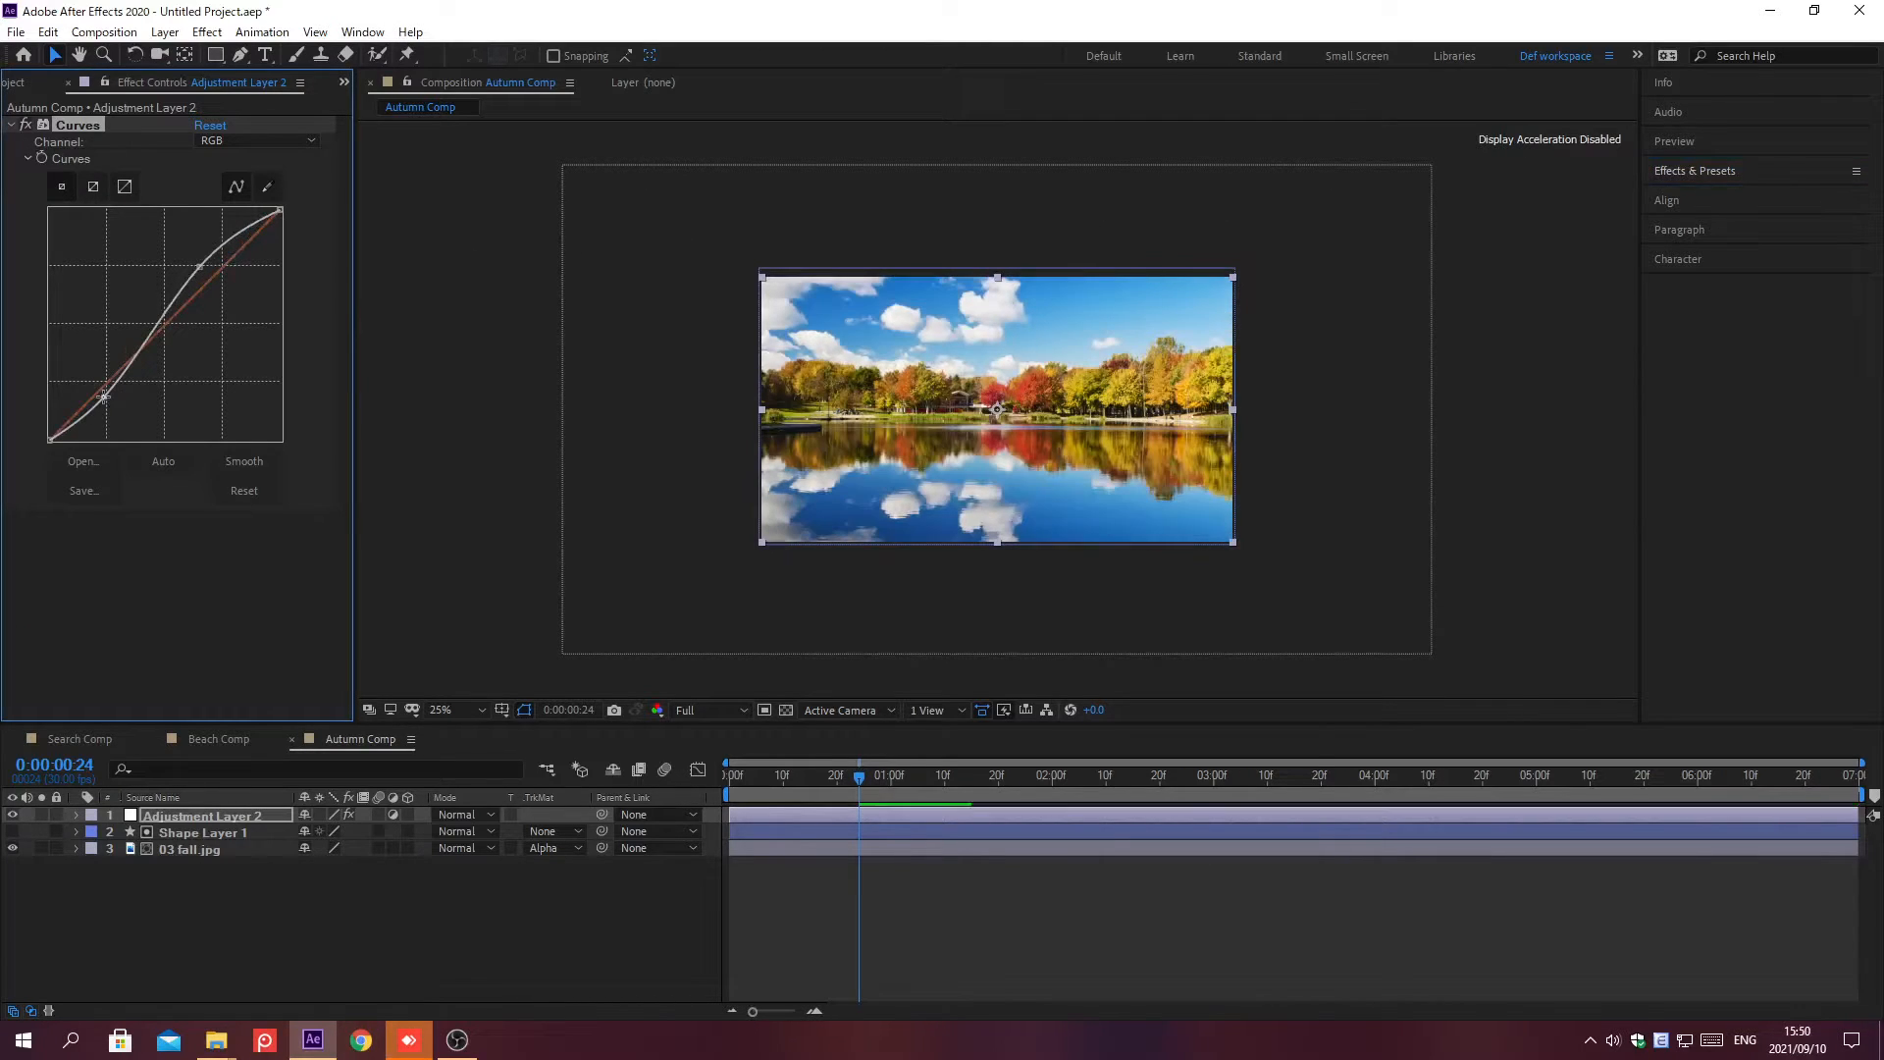
click(253, 140)
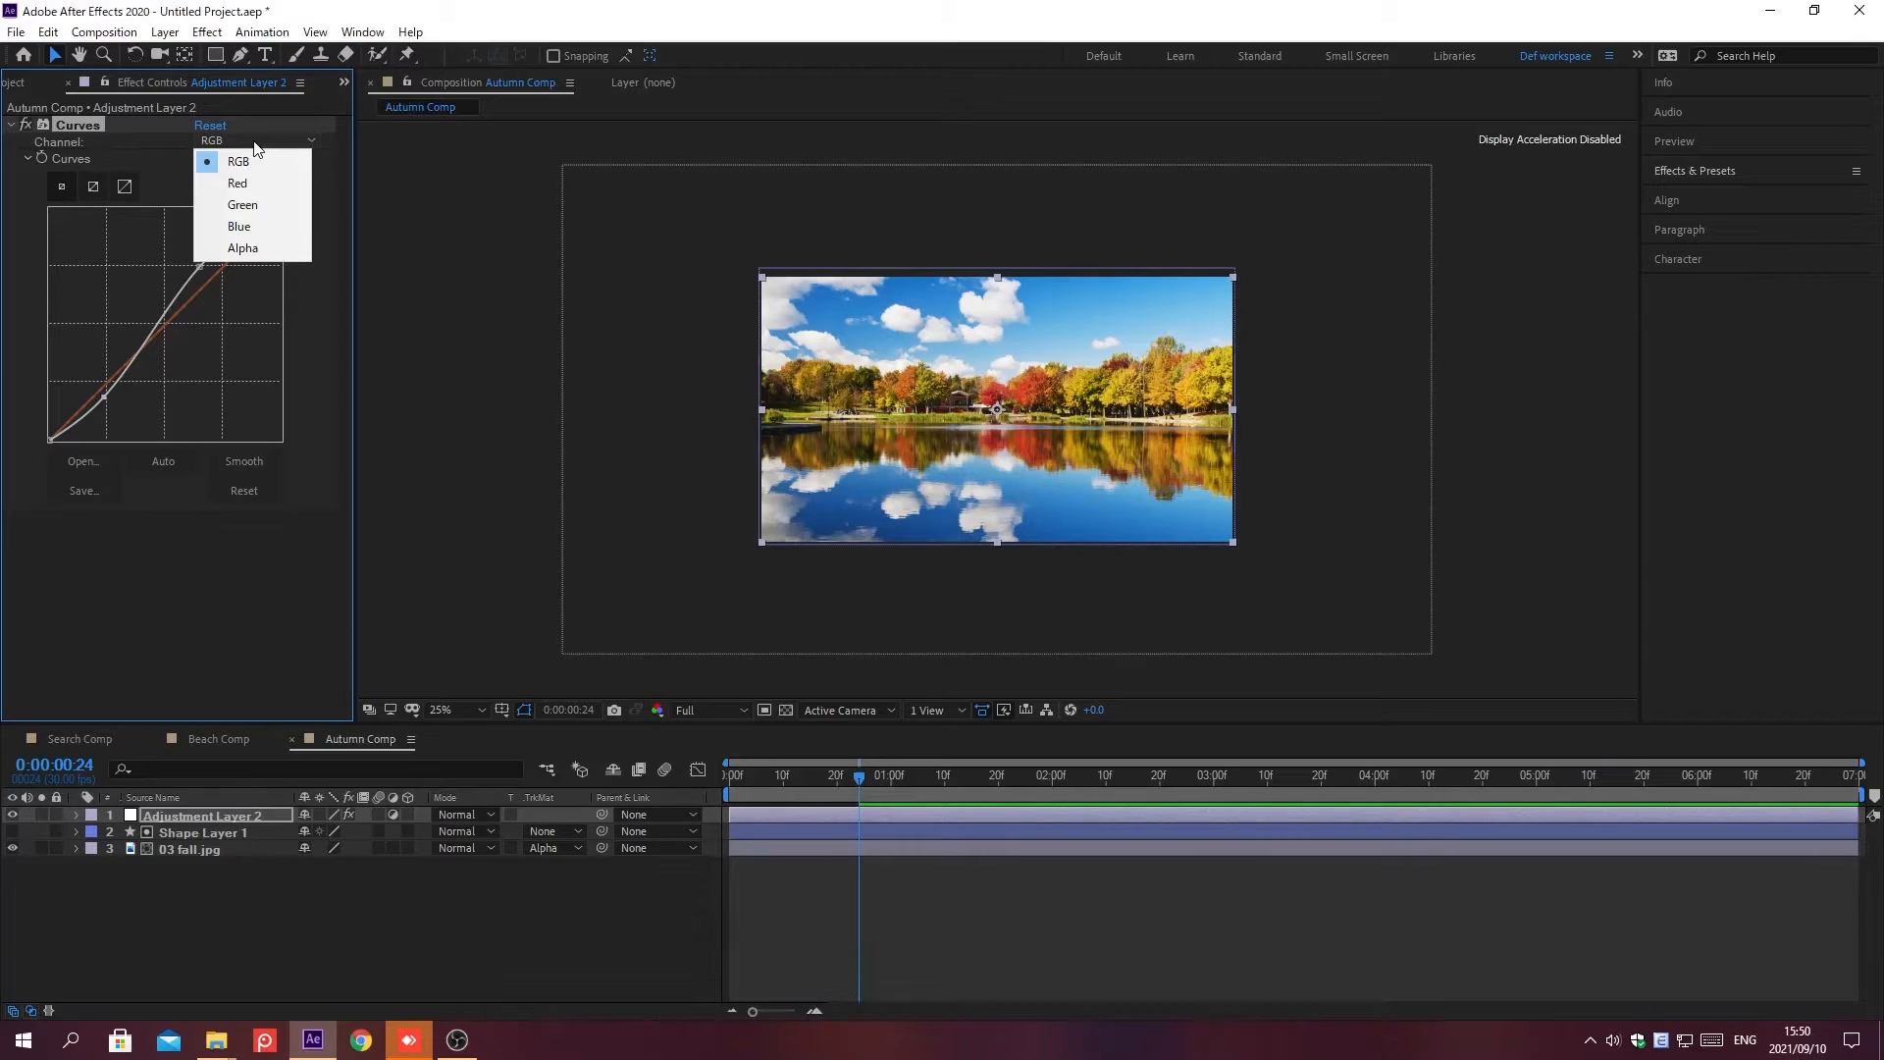
click(237, 183)
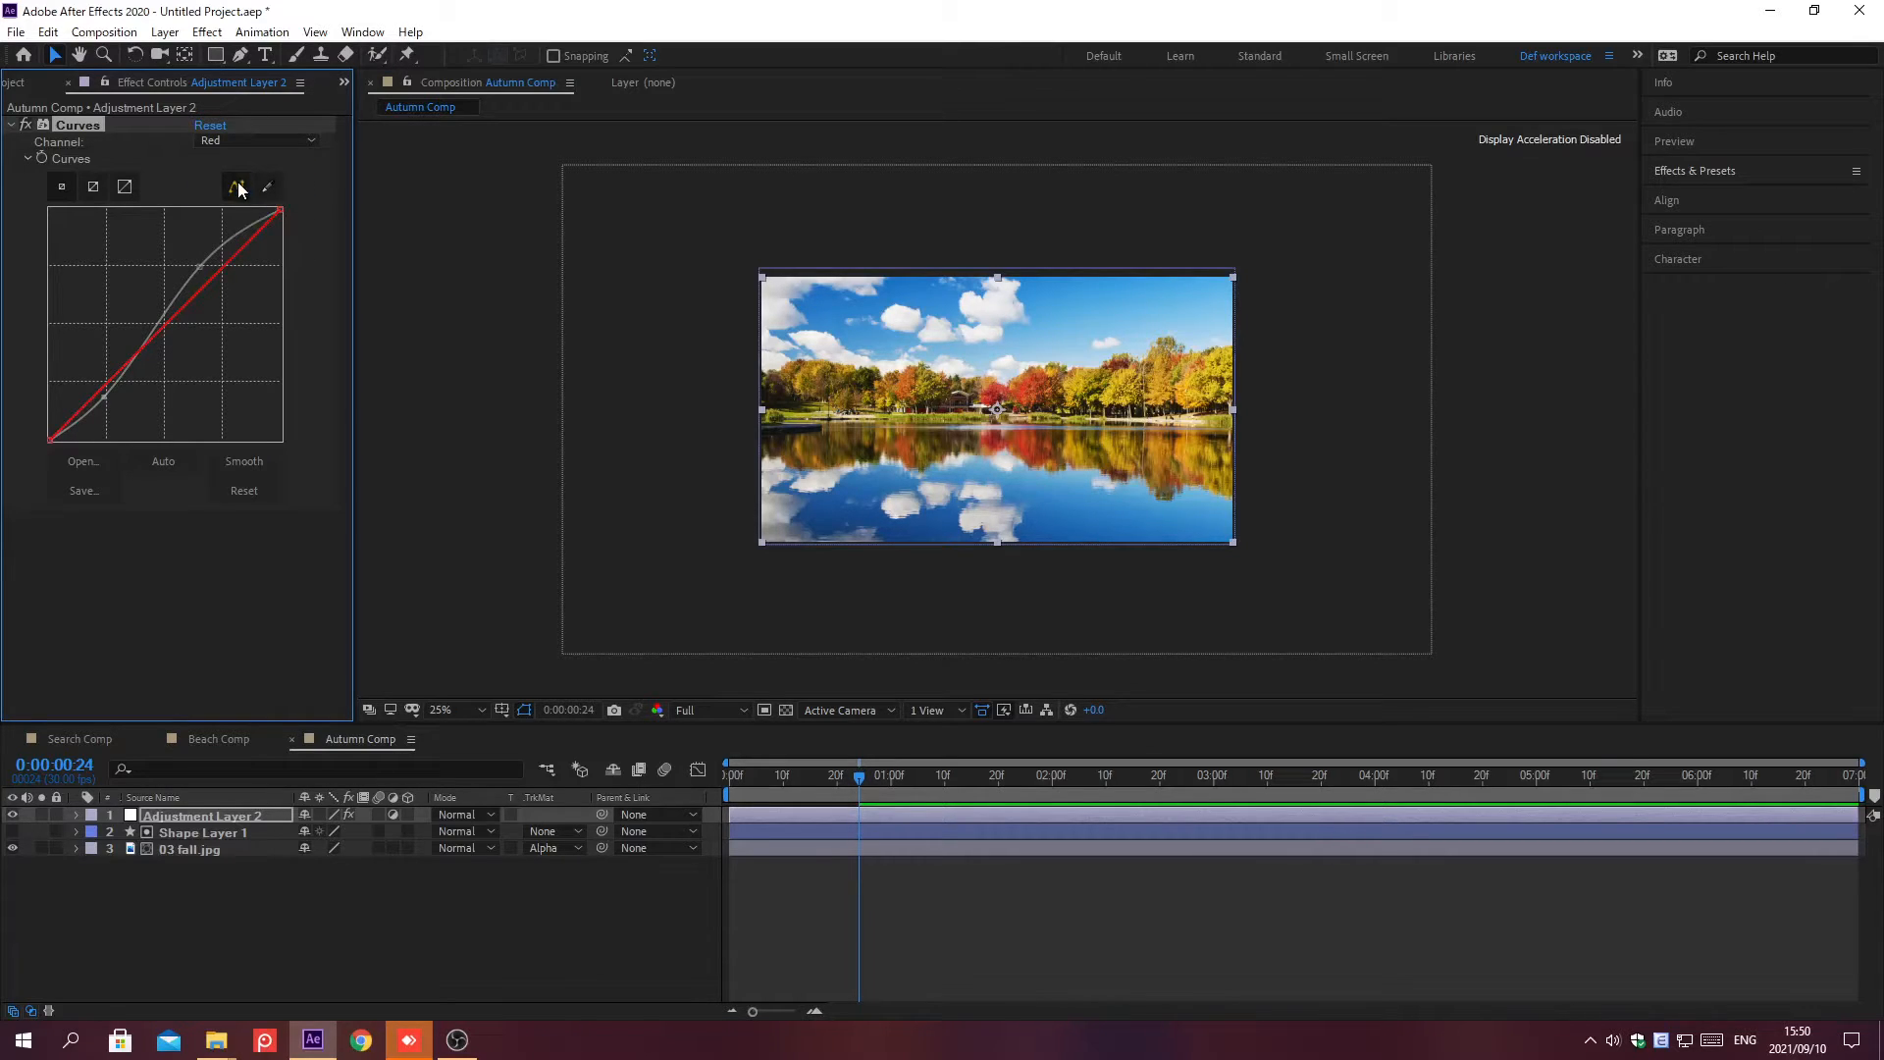
click(165, 284)
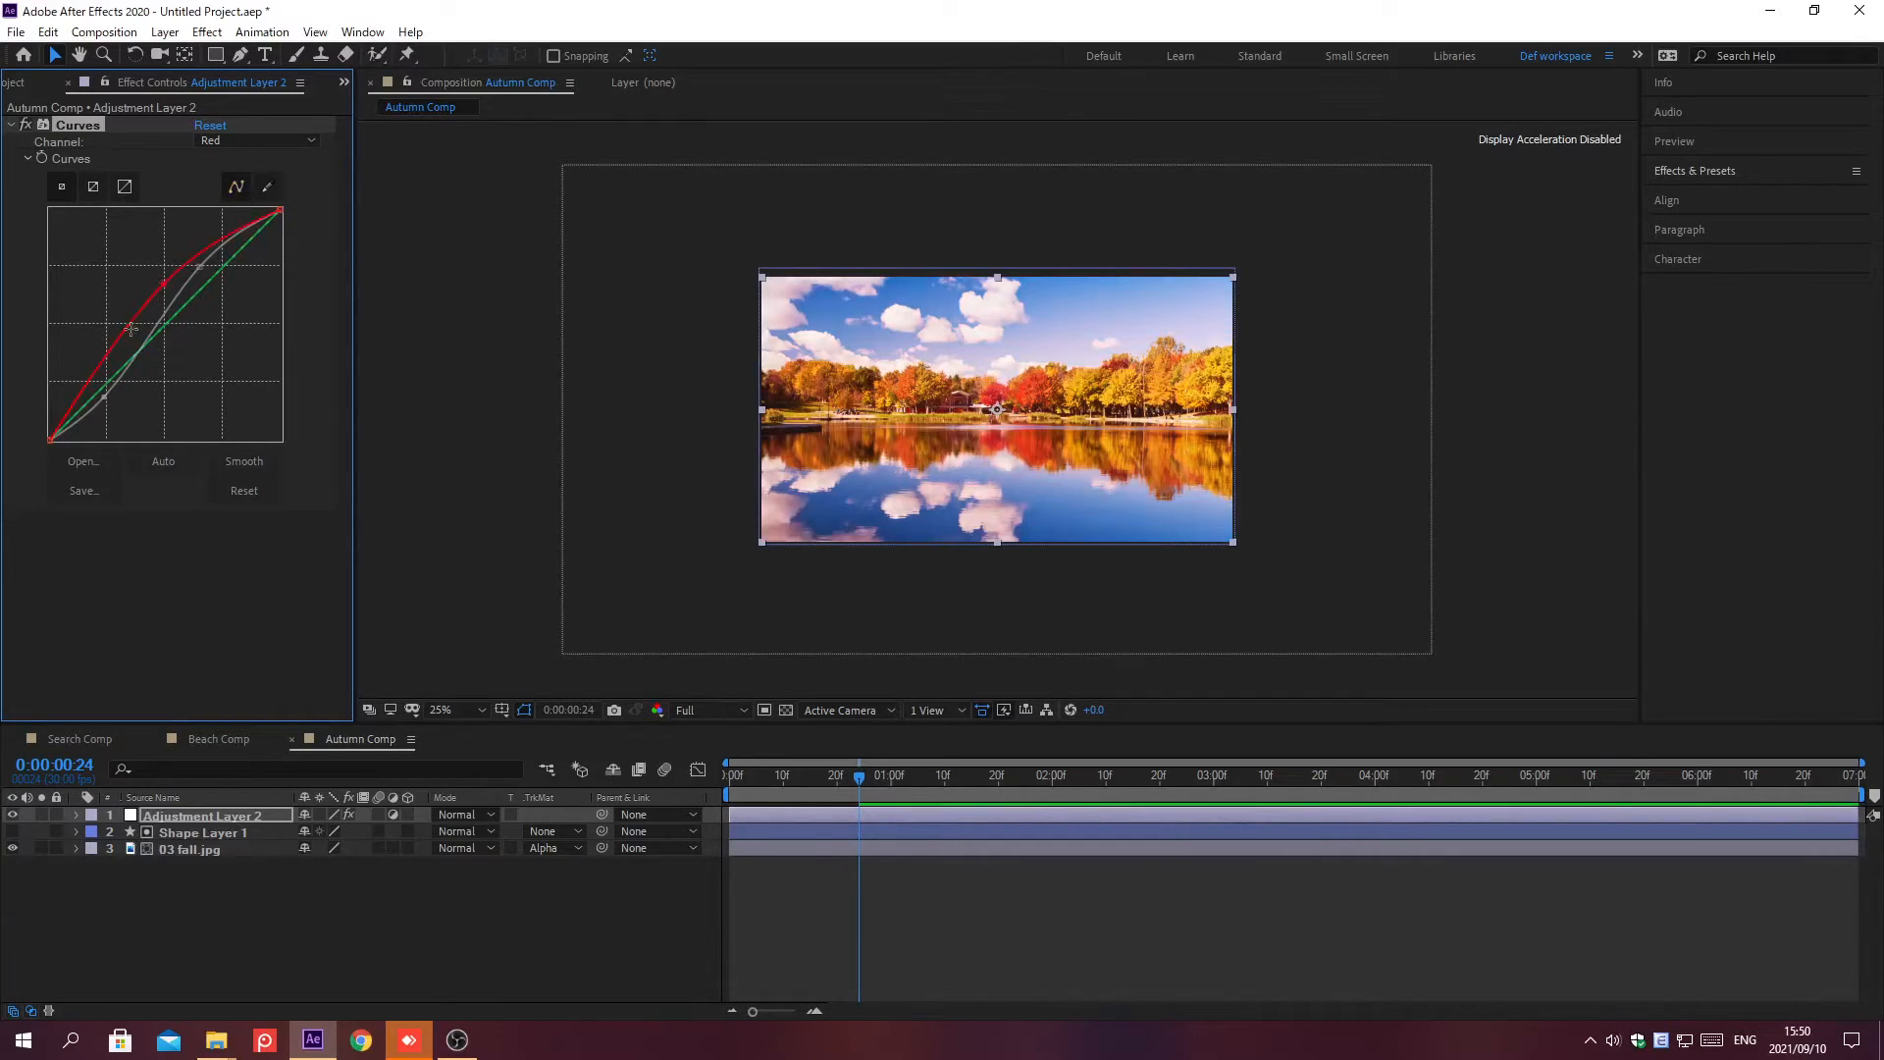
drag(118, 355, 143, 384)
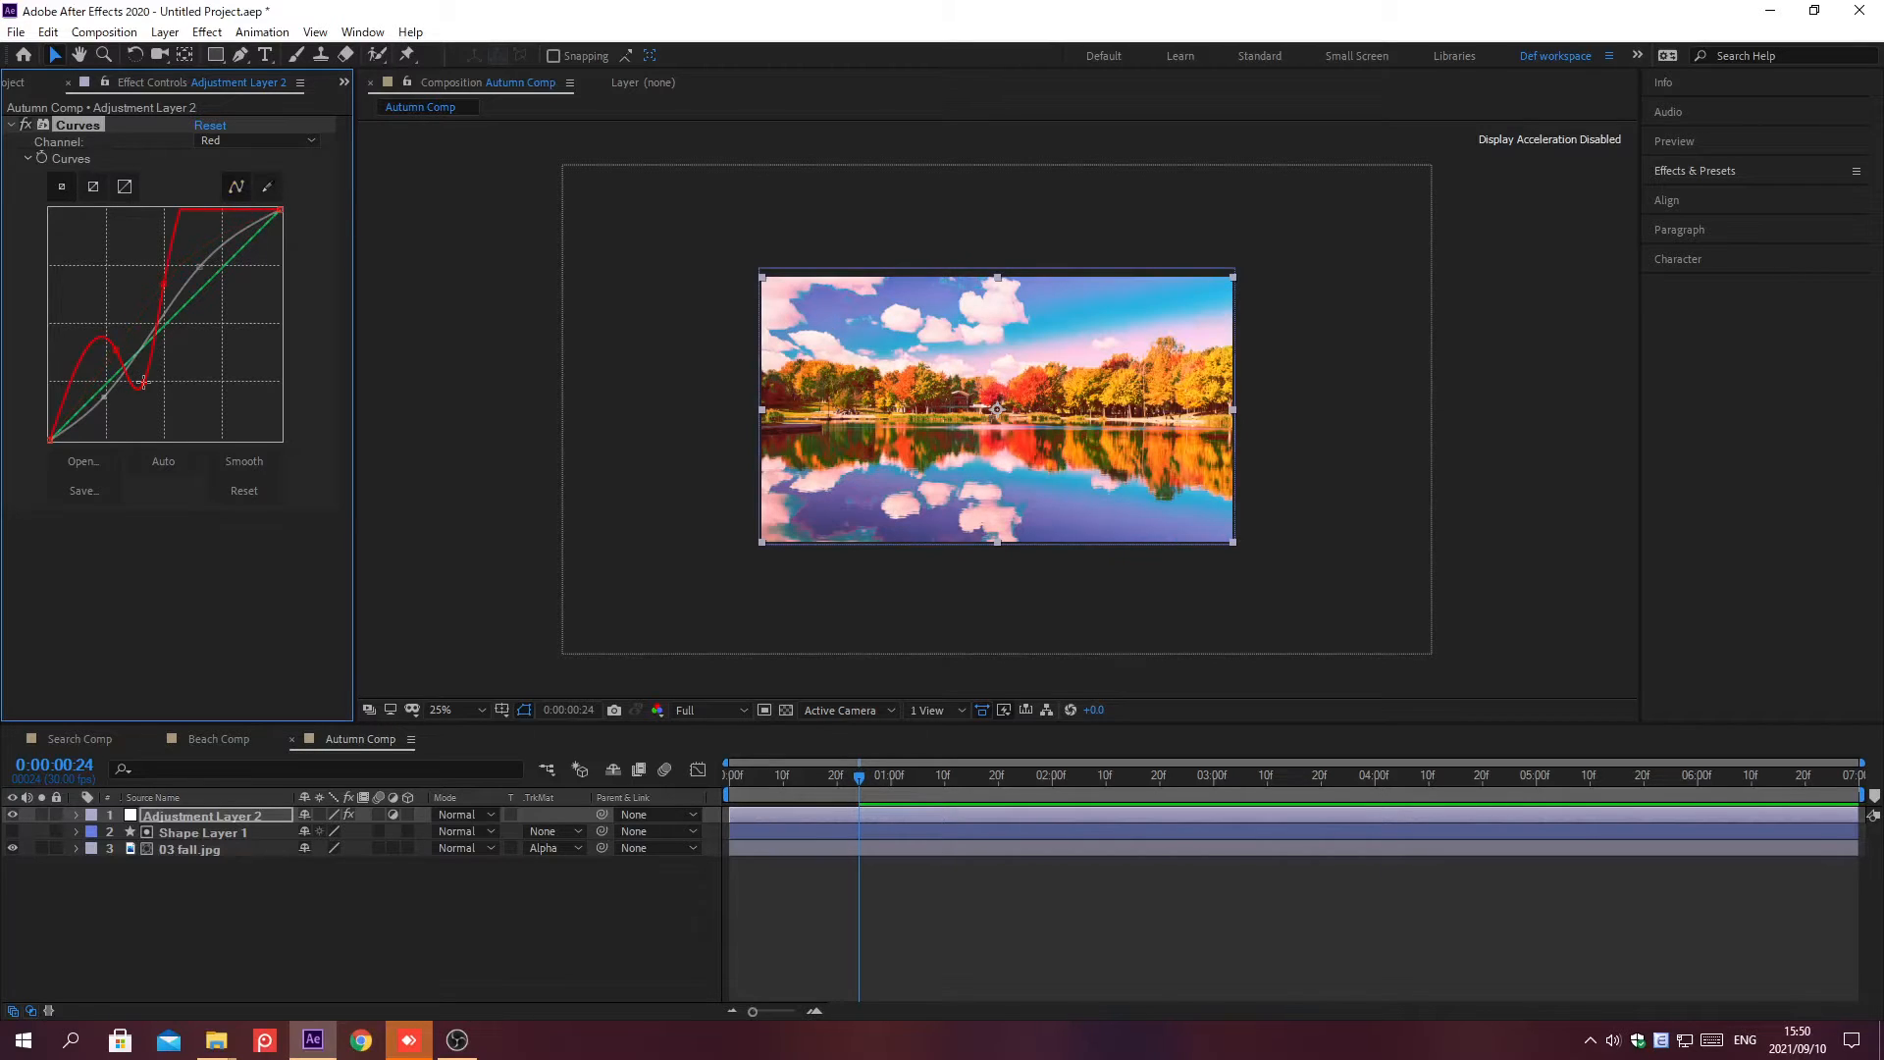
Draw a narrow vertical rectangle on a new shape layer, slightly taller than the composition and just outside its left edge
click(251, 830)
click(913, 101)
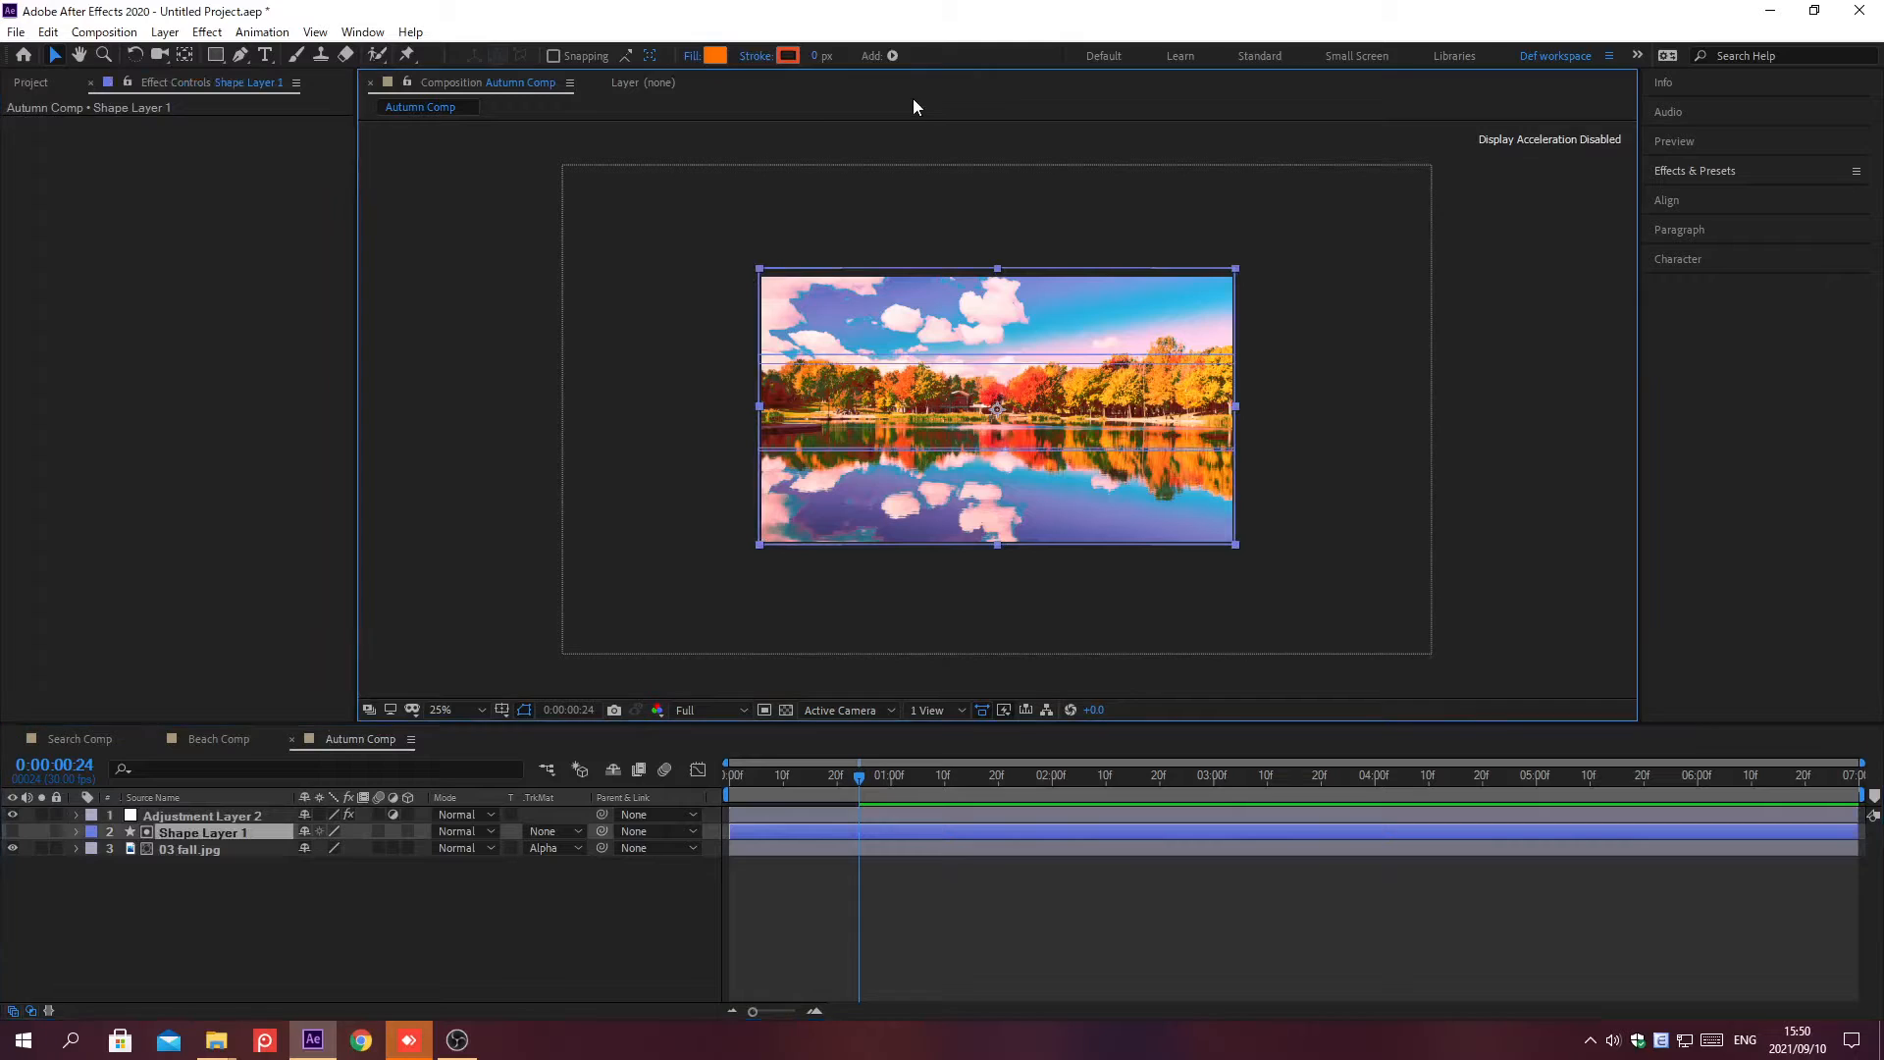
drag(356, 336, 320, 448)
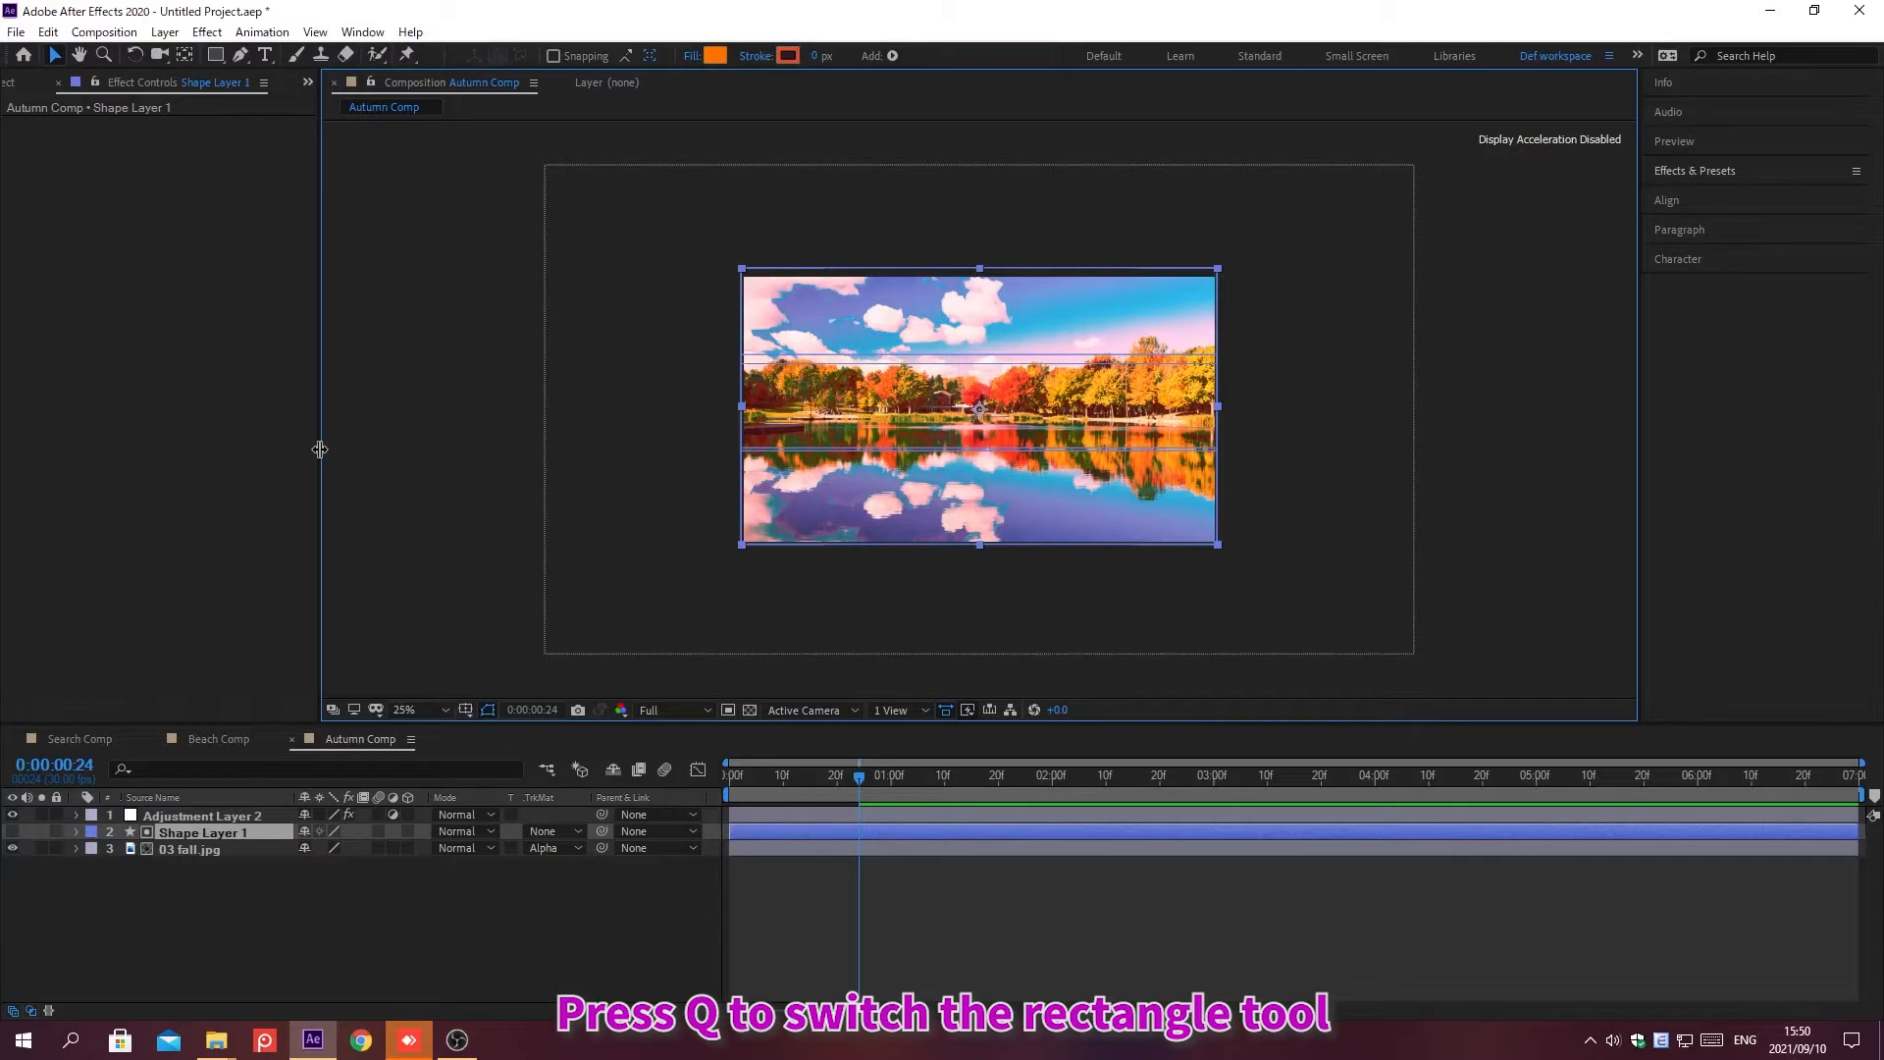
key(q)
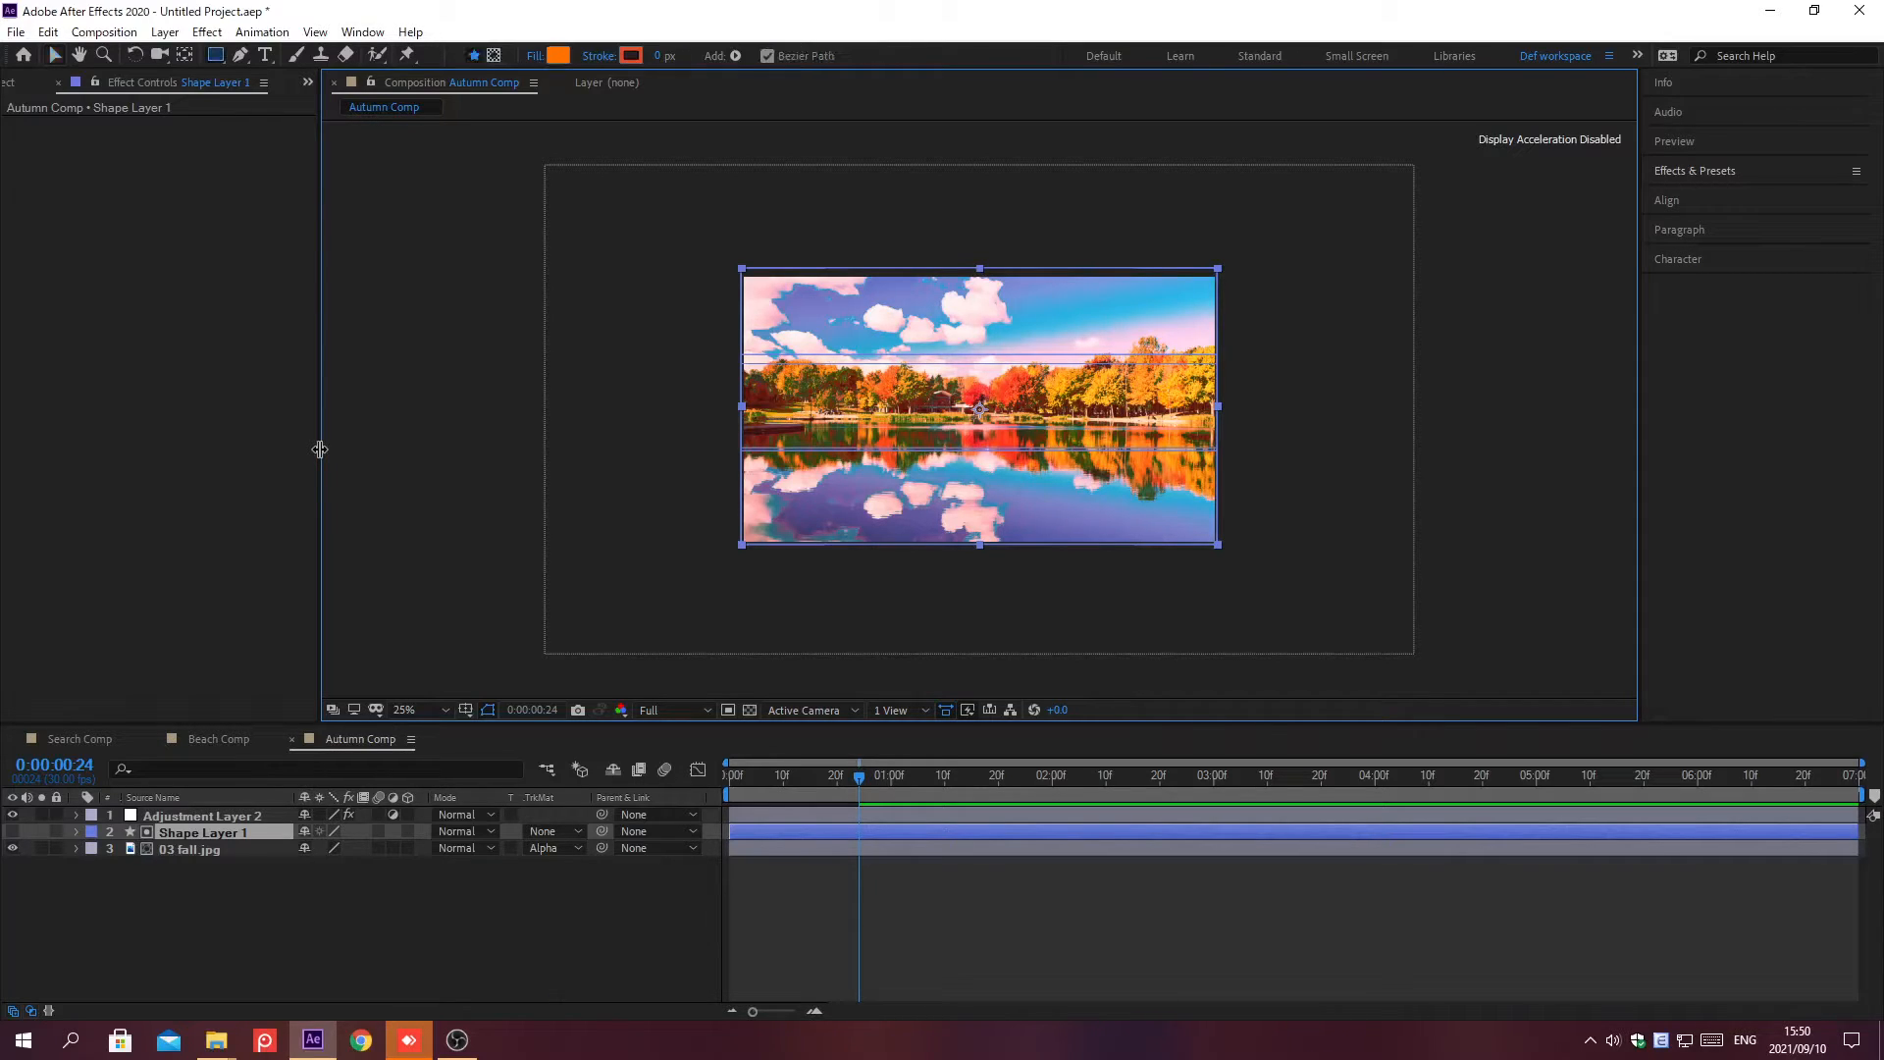
click(196, 971)
drag(663, 265, 726, 552)
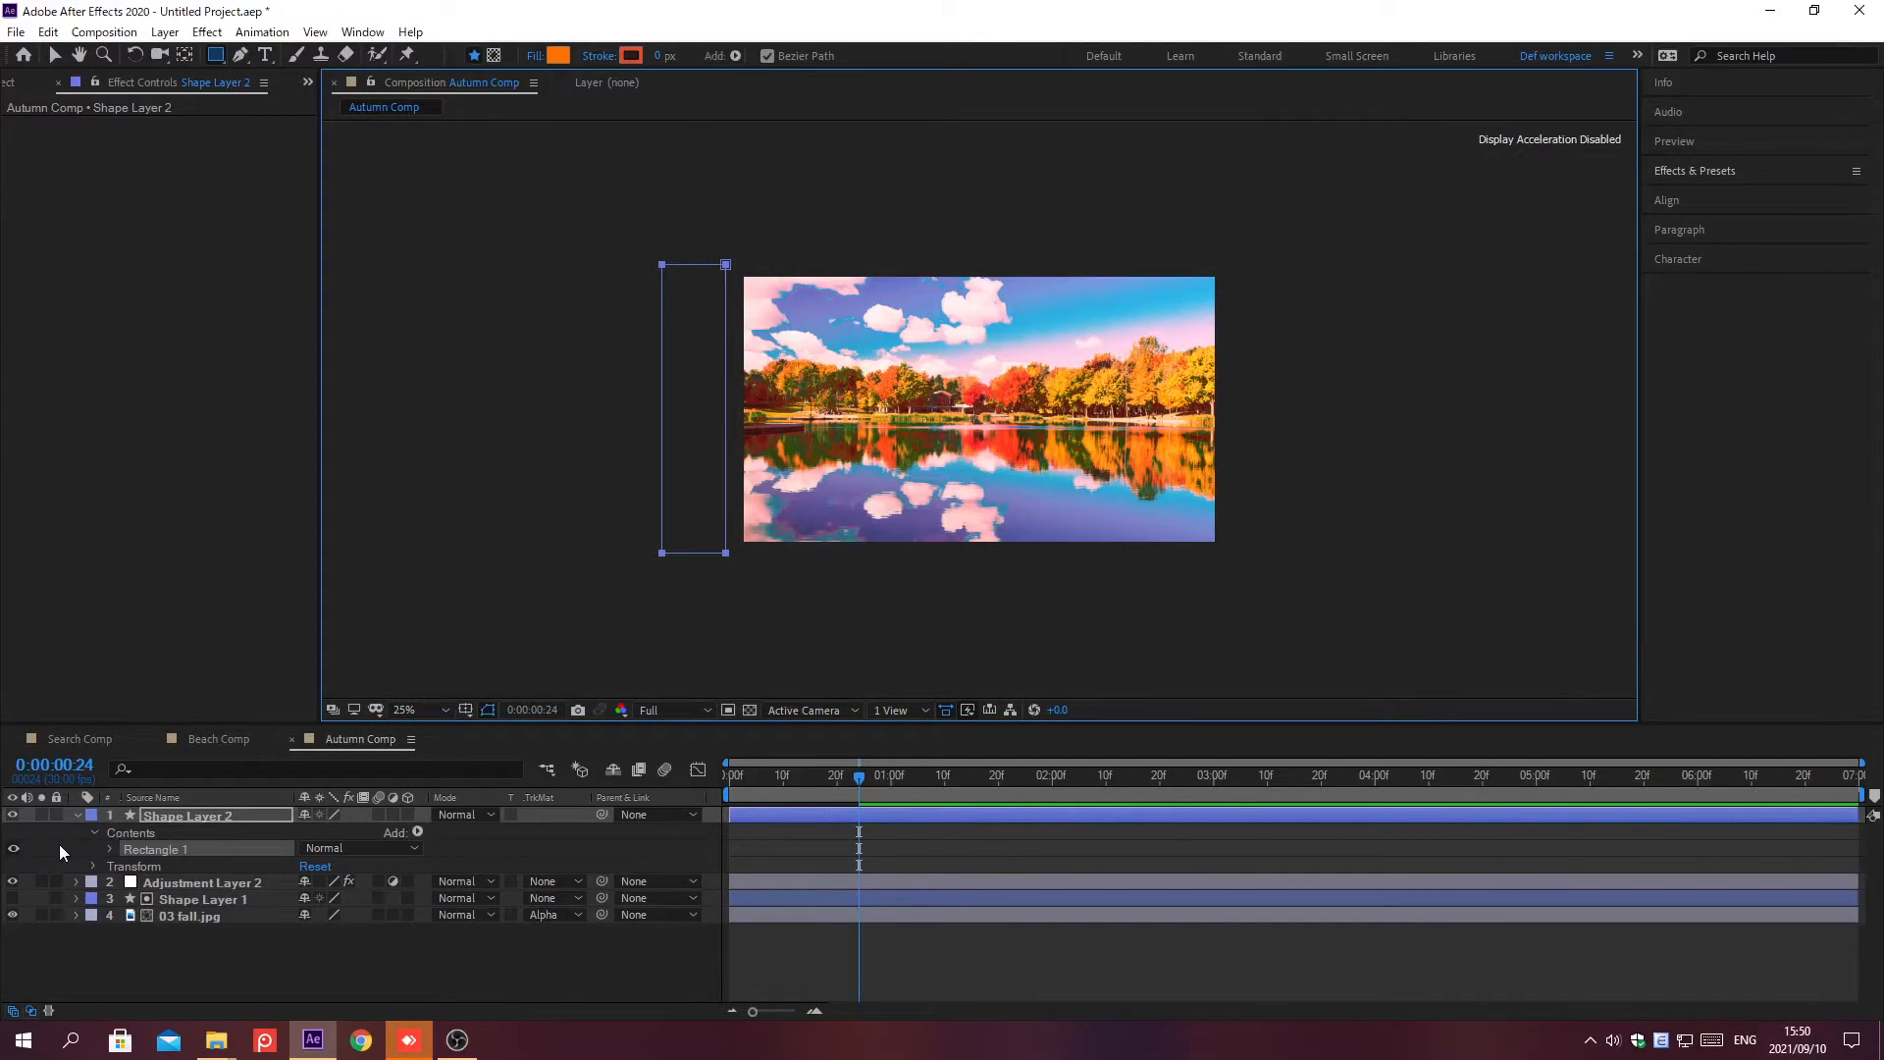
Duplicate the narrow vertical rectangle twice within the new shape layer's contents
click(59, 848)
click(243, 846)
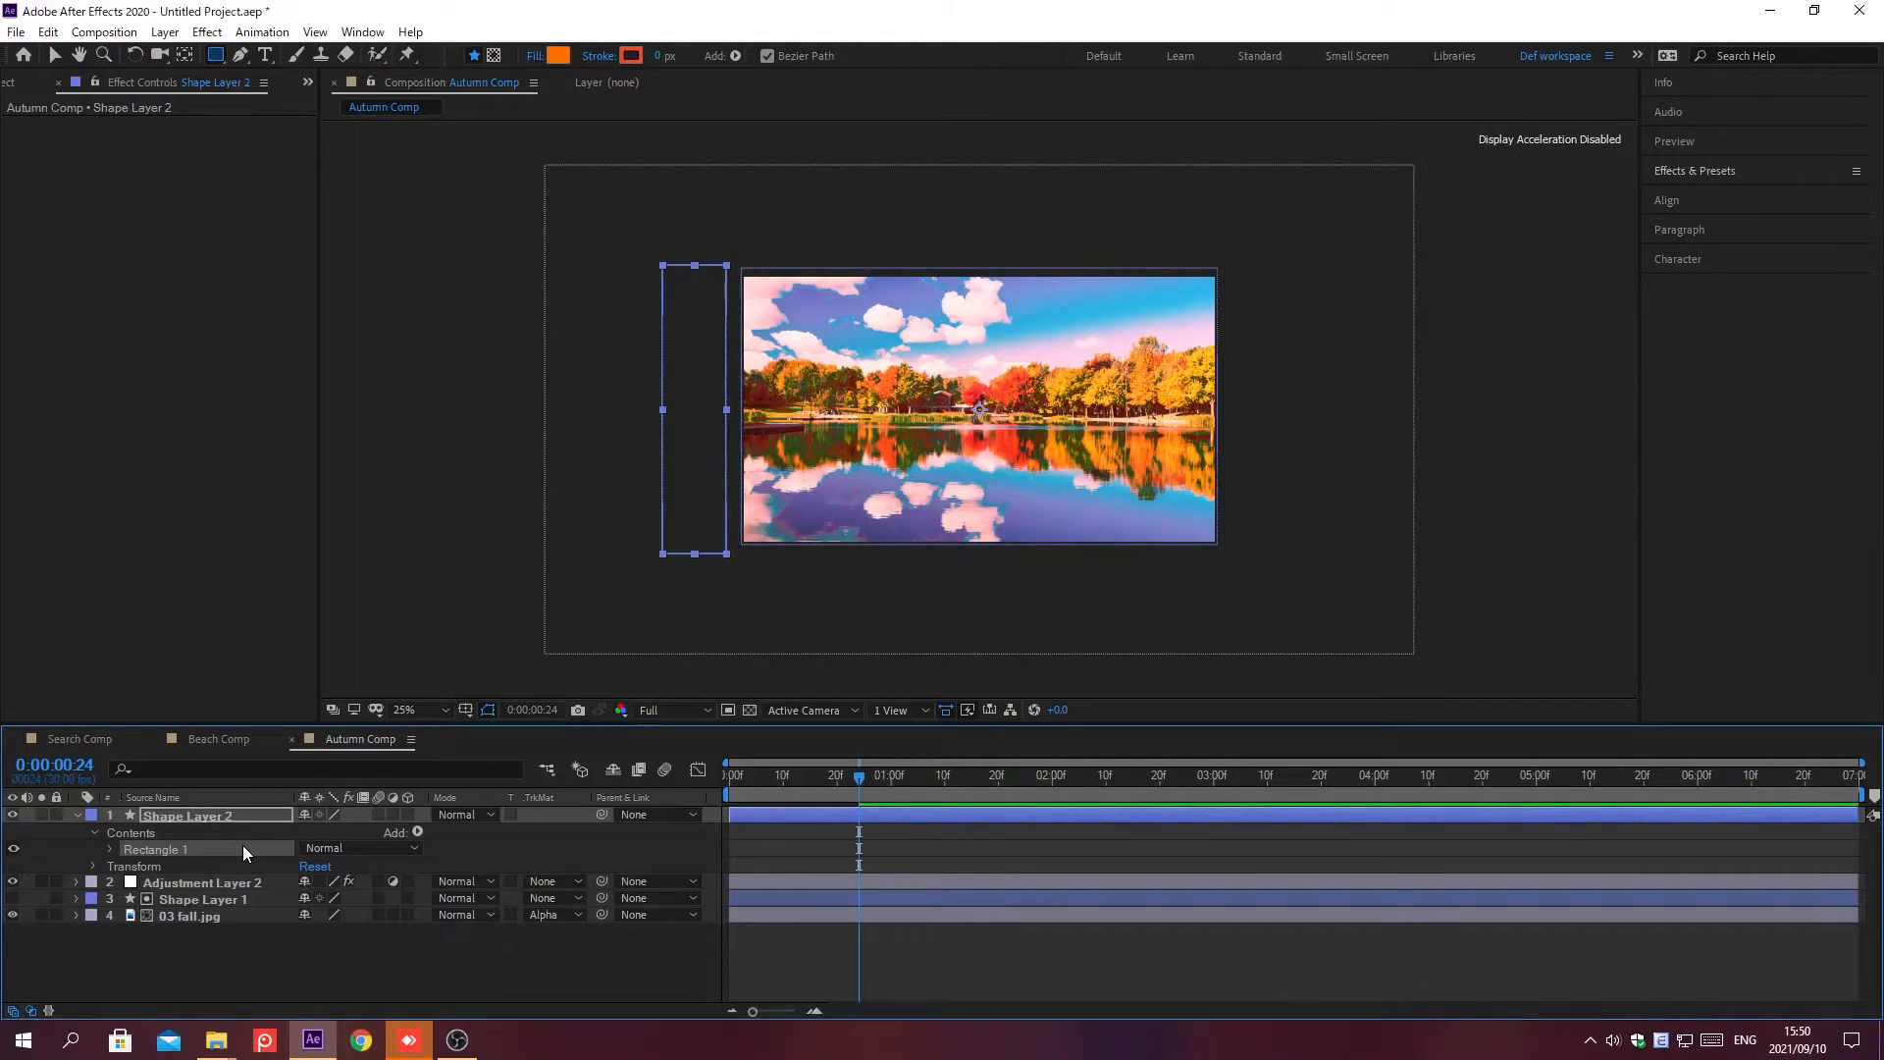
key(ctrl+d)
key(ctrl+d)
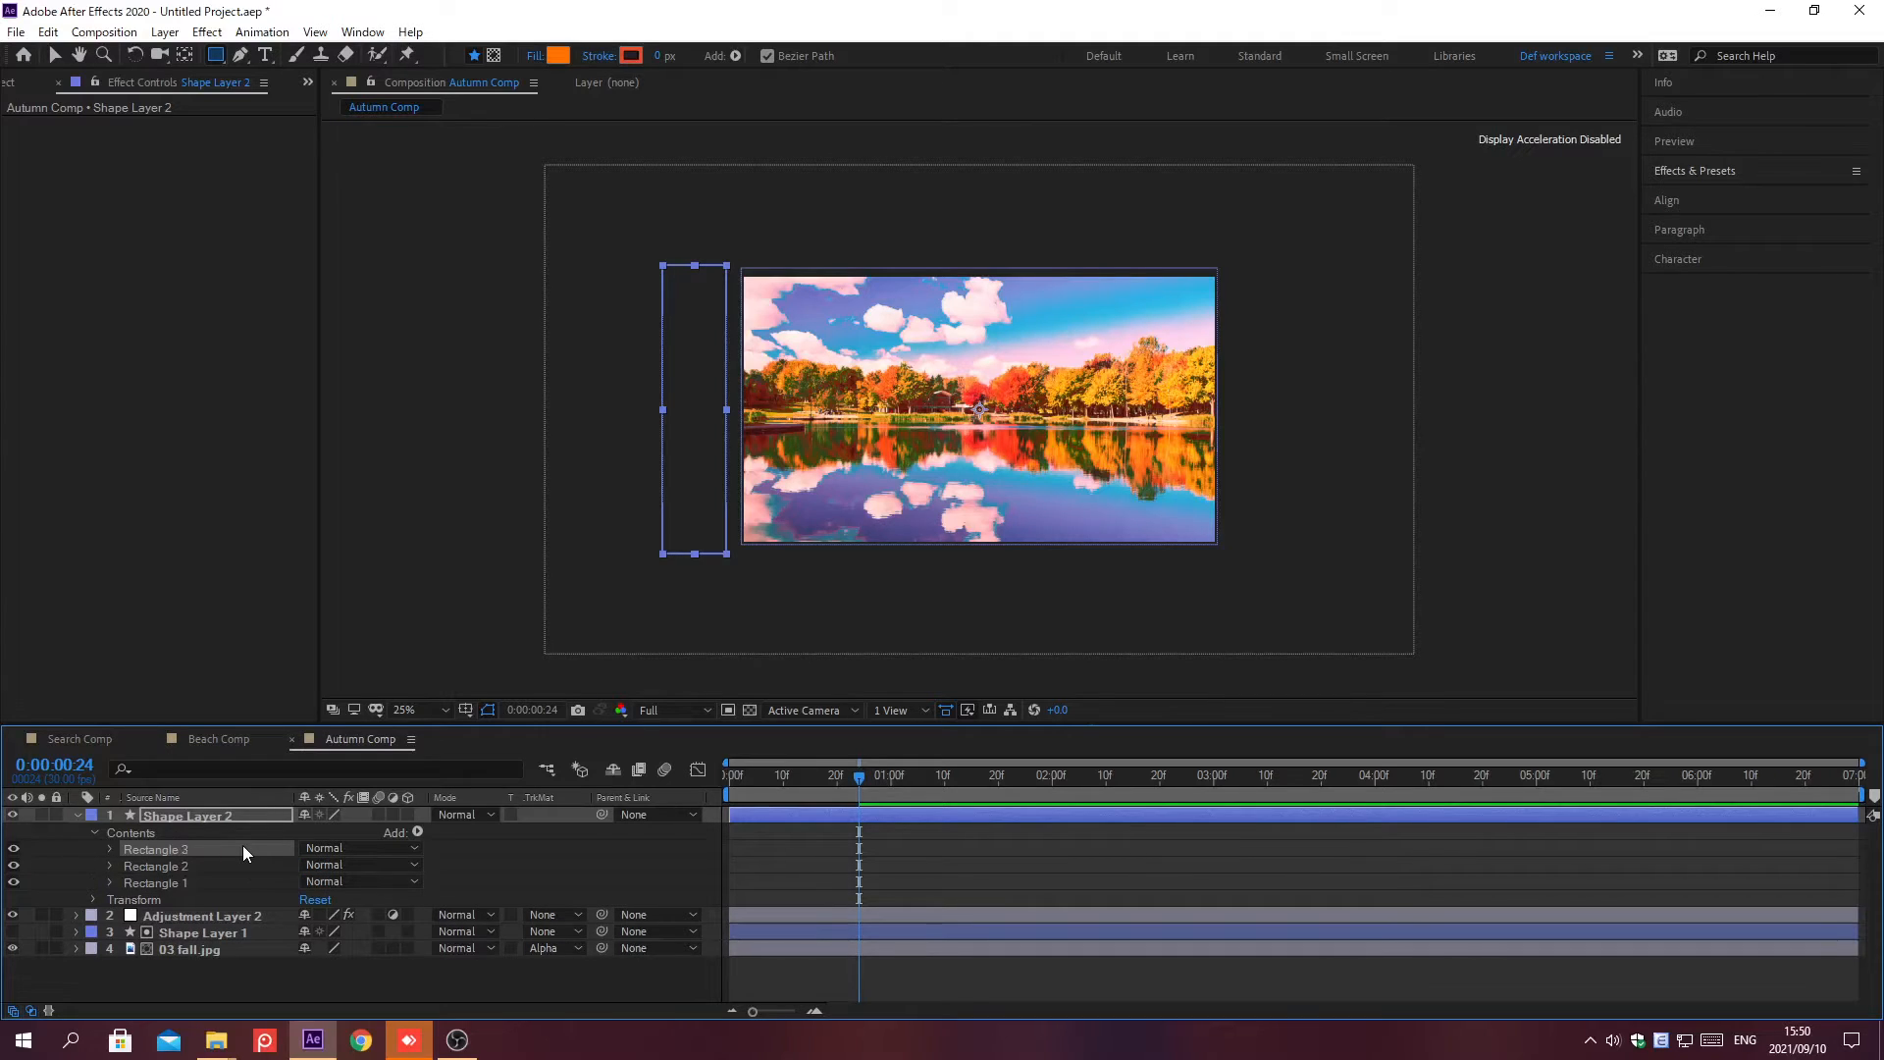
Duplicate the narrow vertical rectangle once more and filter the timeline to show only Position properties
key(ctrl+d)
key(ctrl+f)
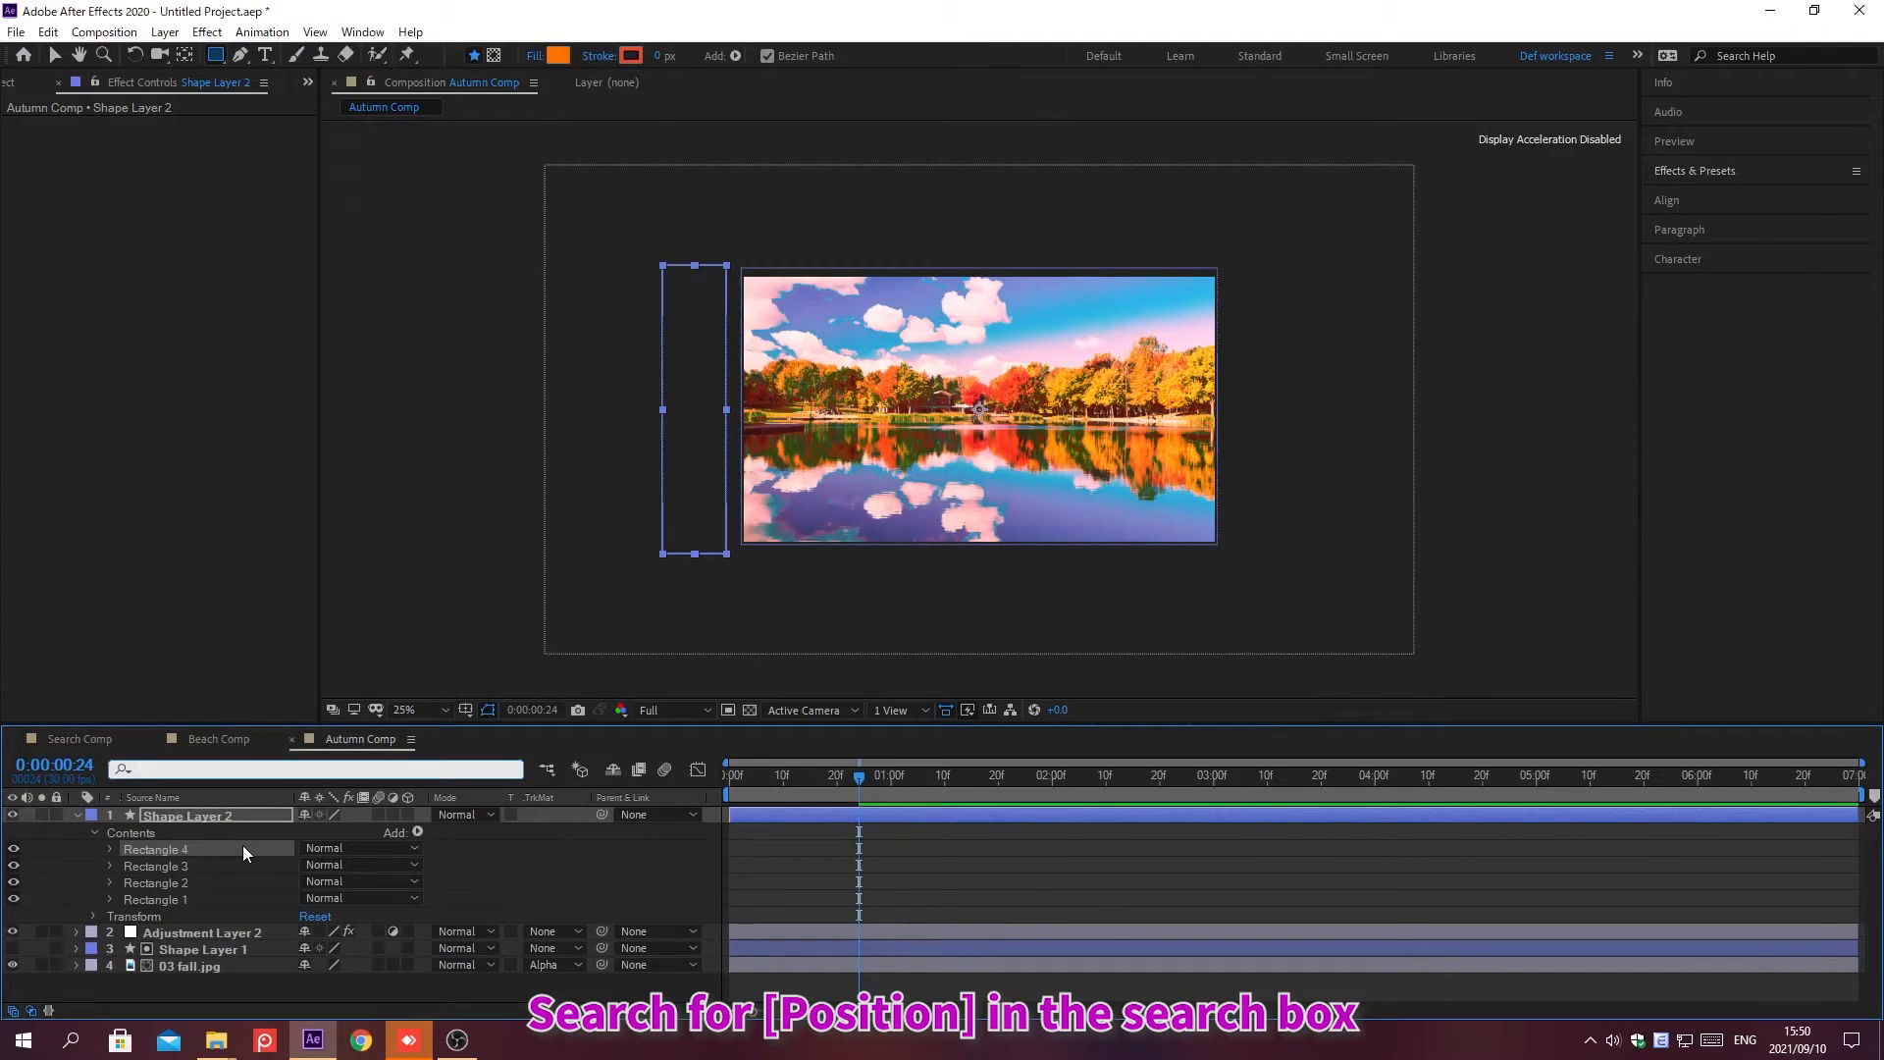
text(Position)
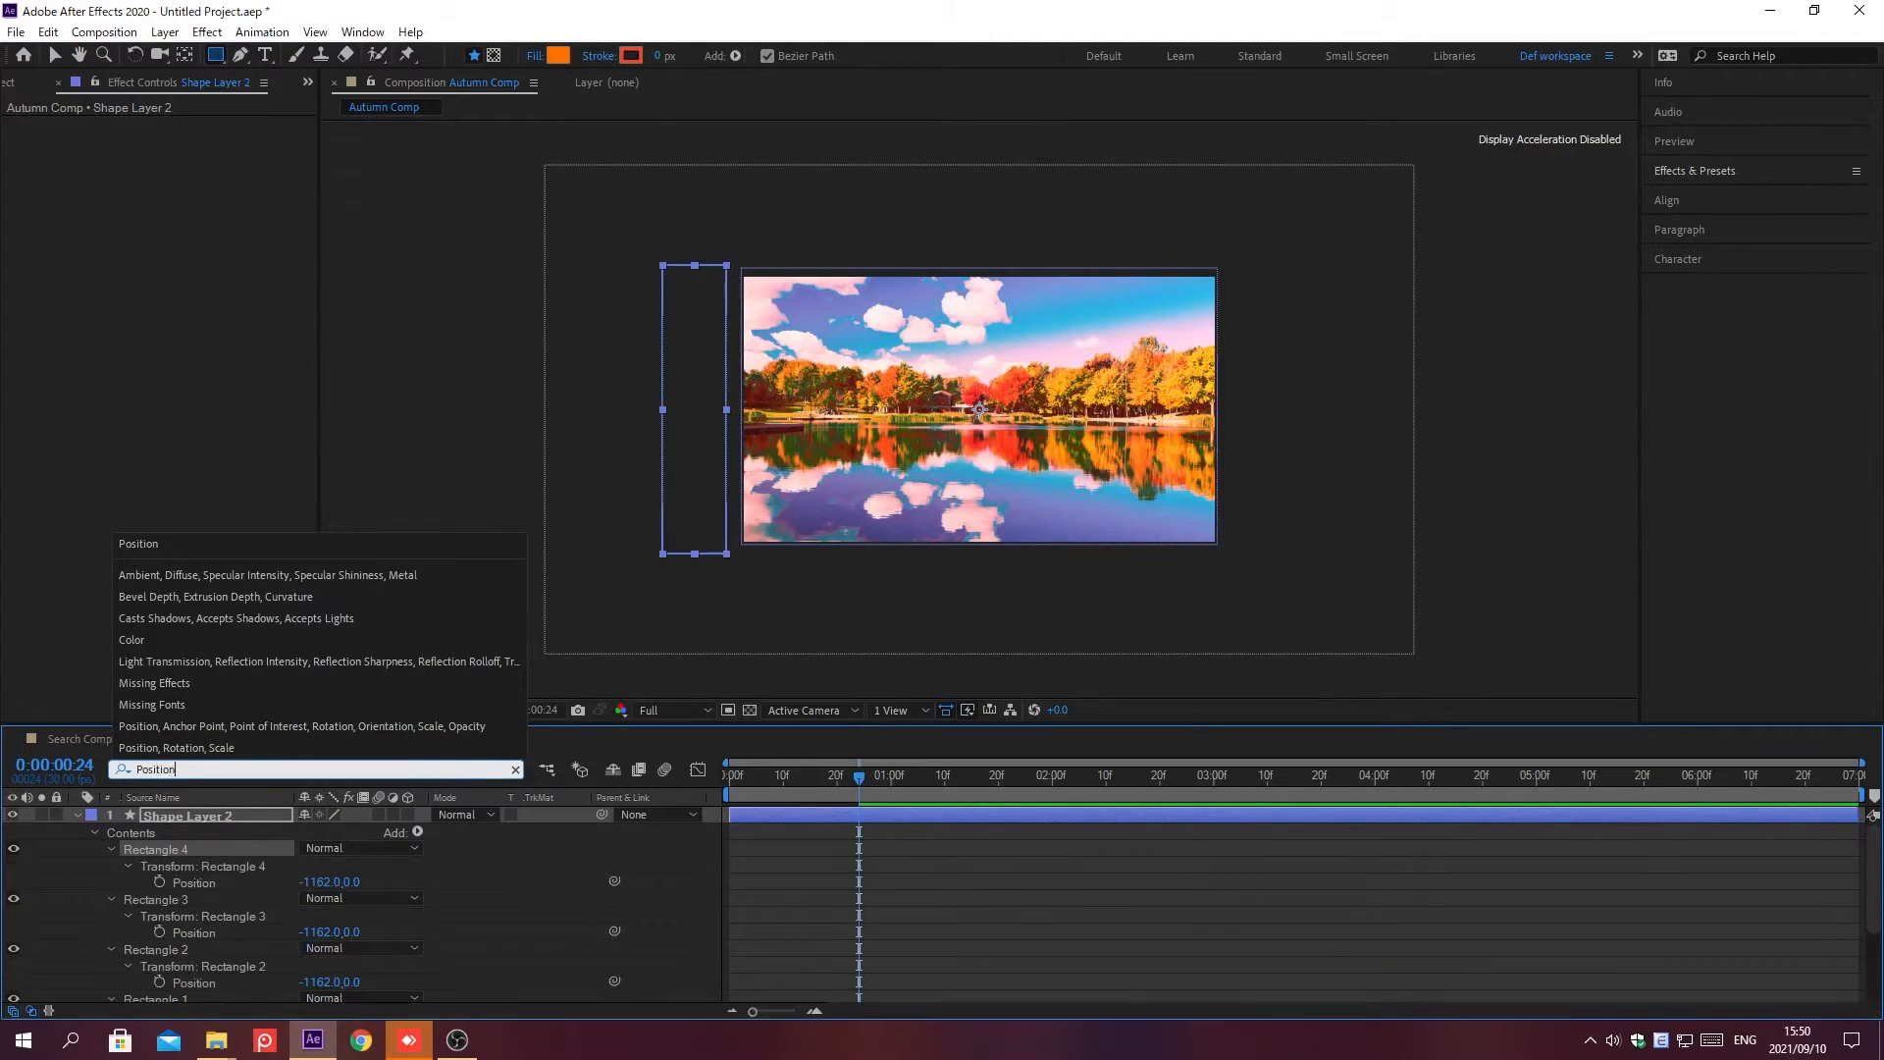
click(243, 844)
Add starting Position keyframes for all four vertical rectangles at 0;00;00;24
key(alt+shift+j)
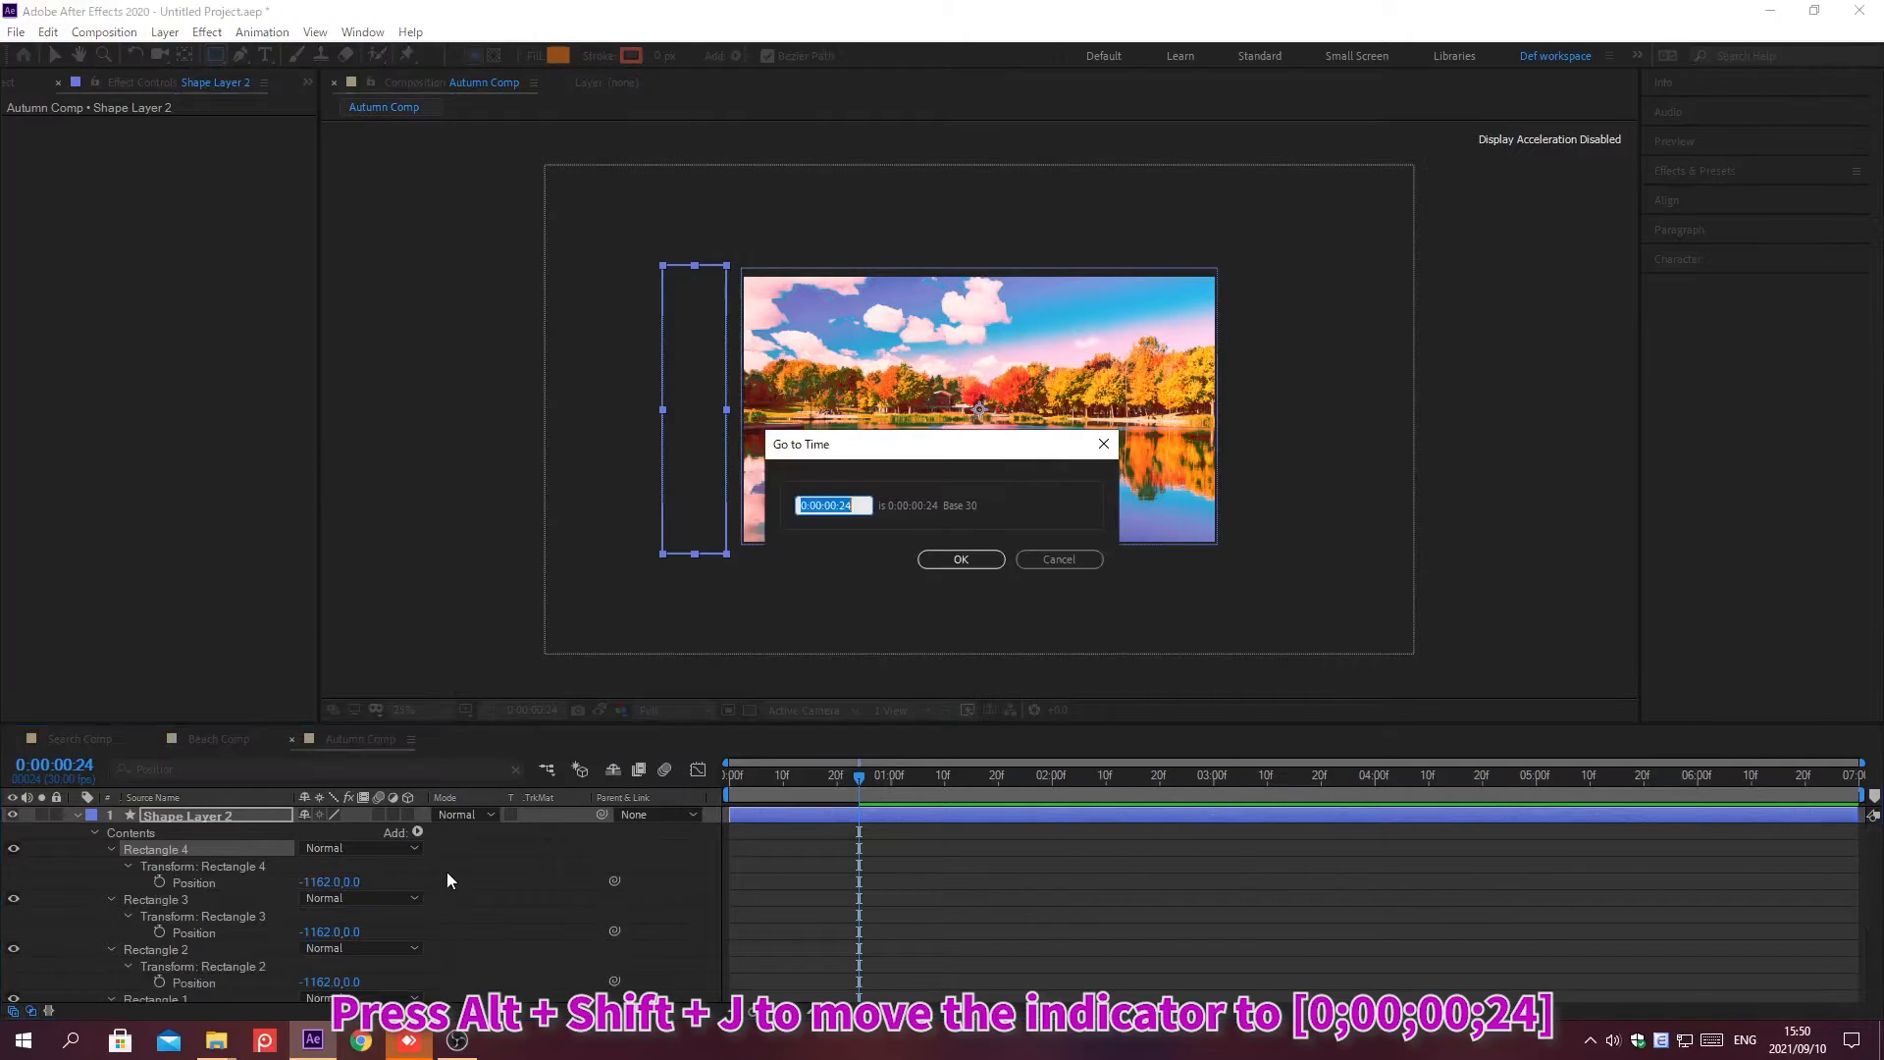
text(0;00;00;24)
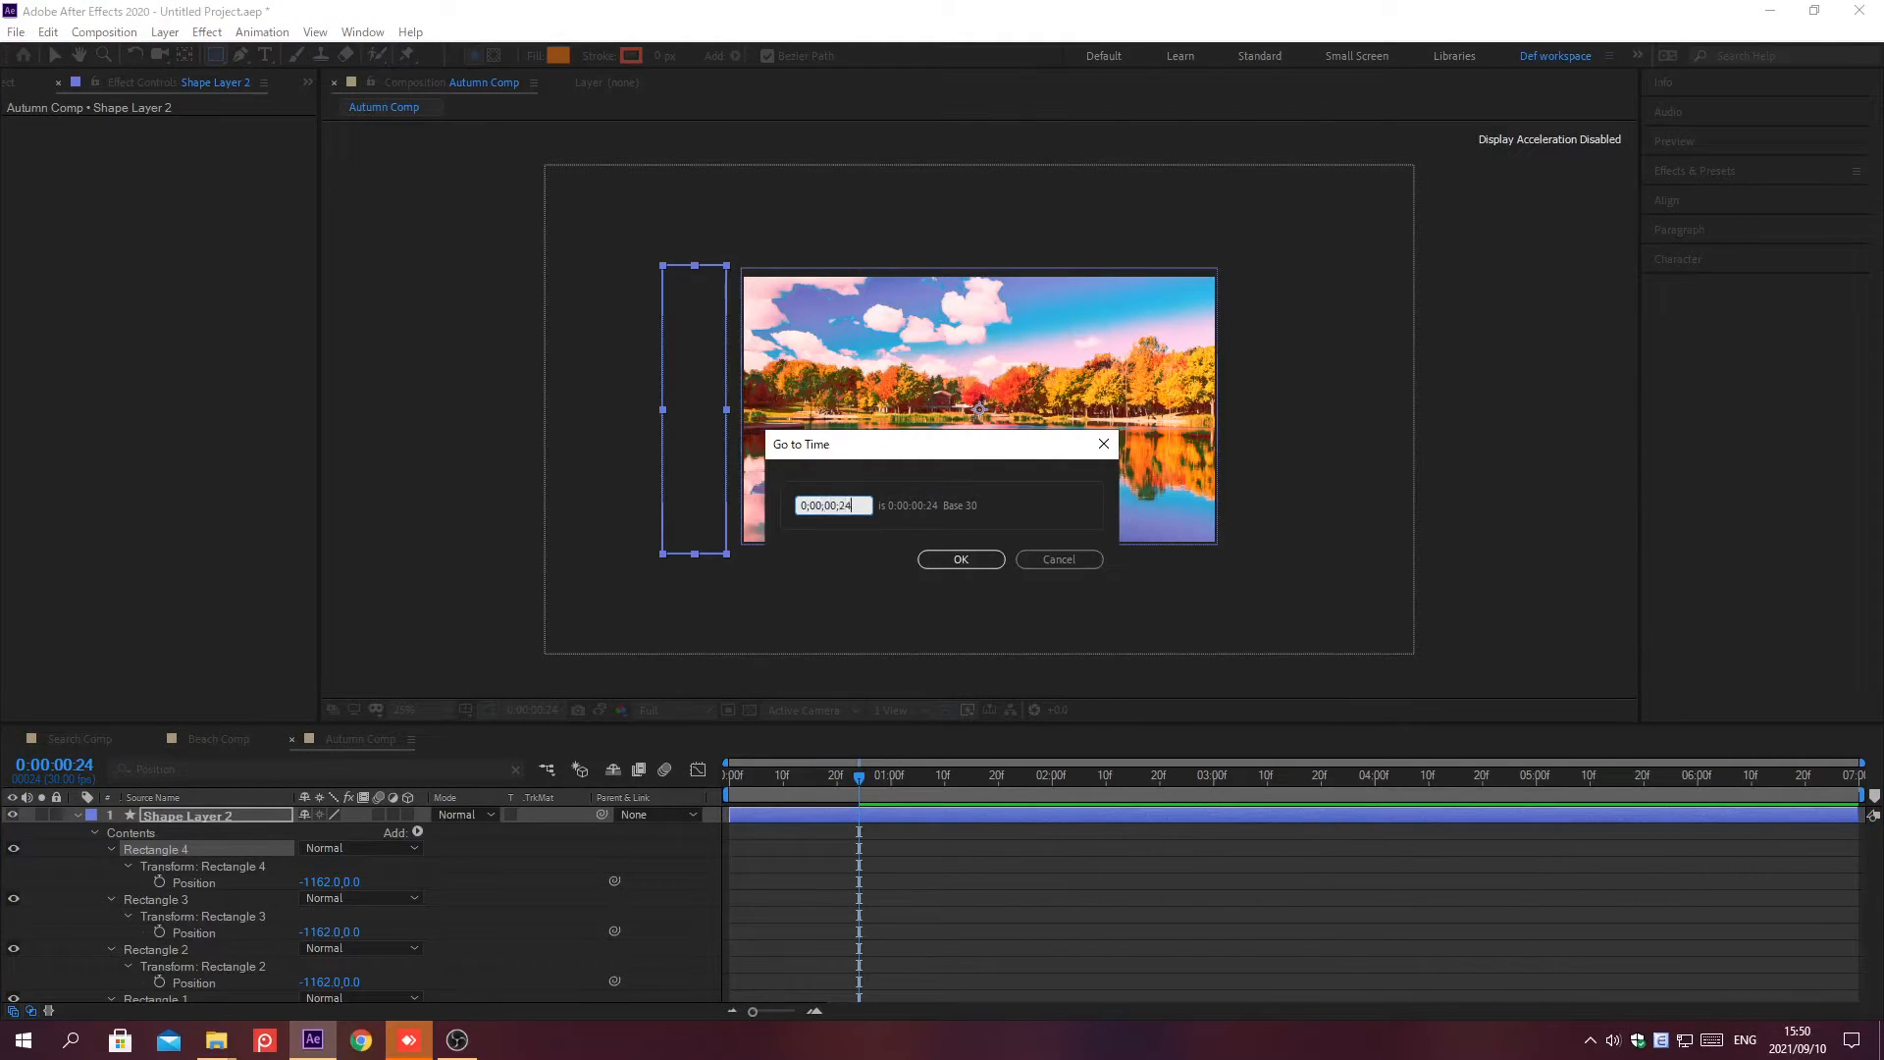
key(Return)
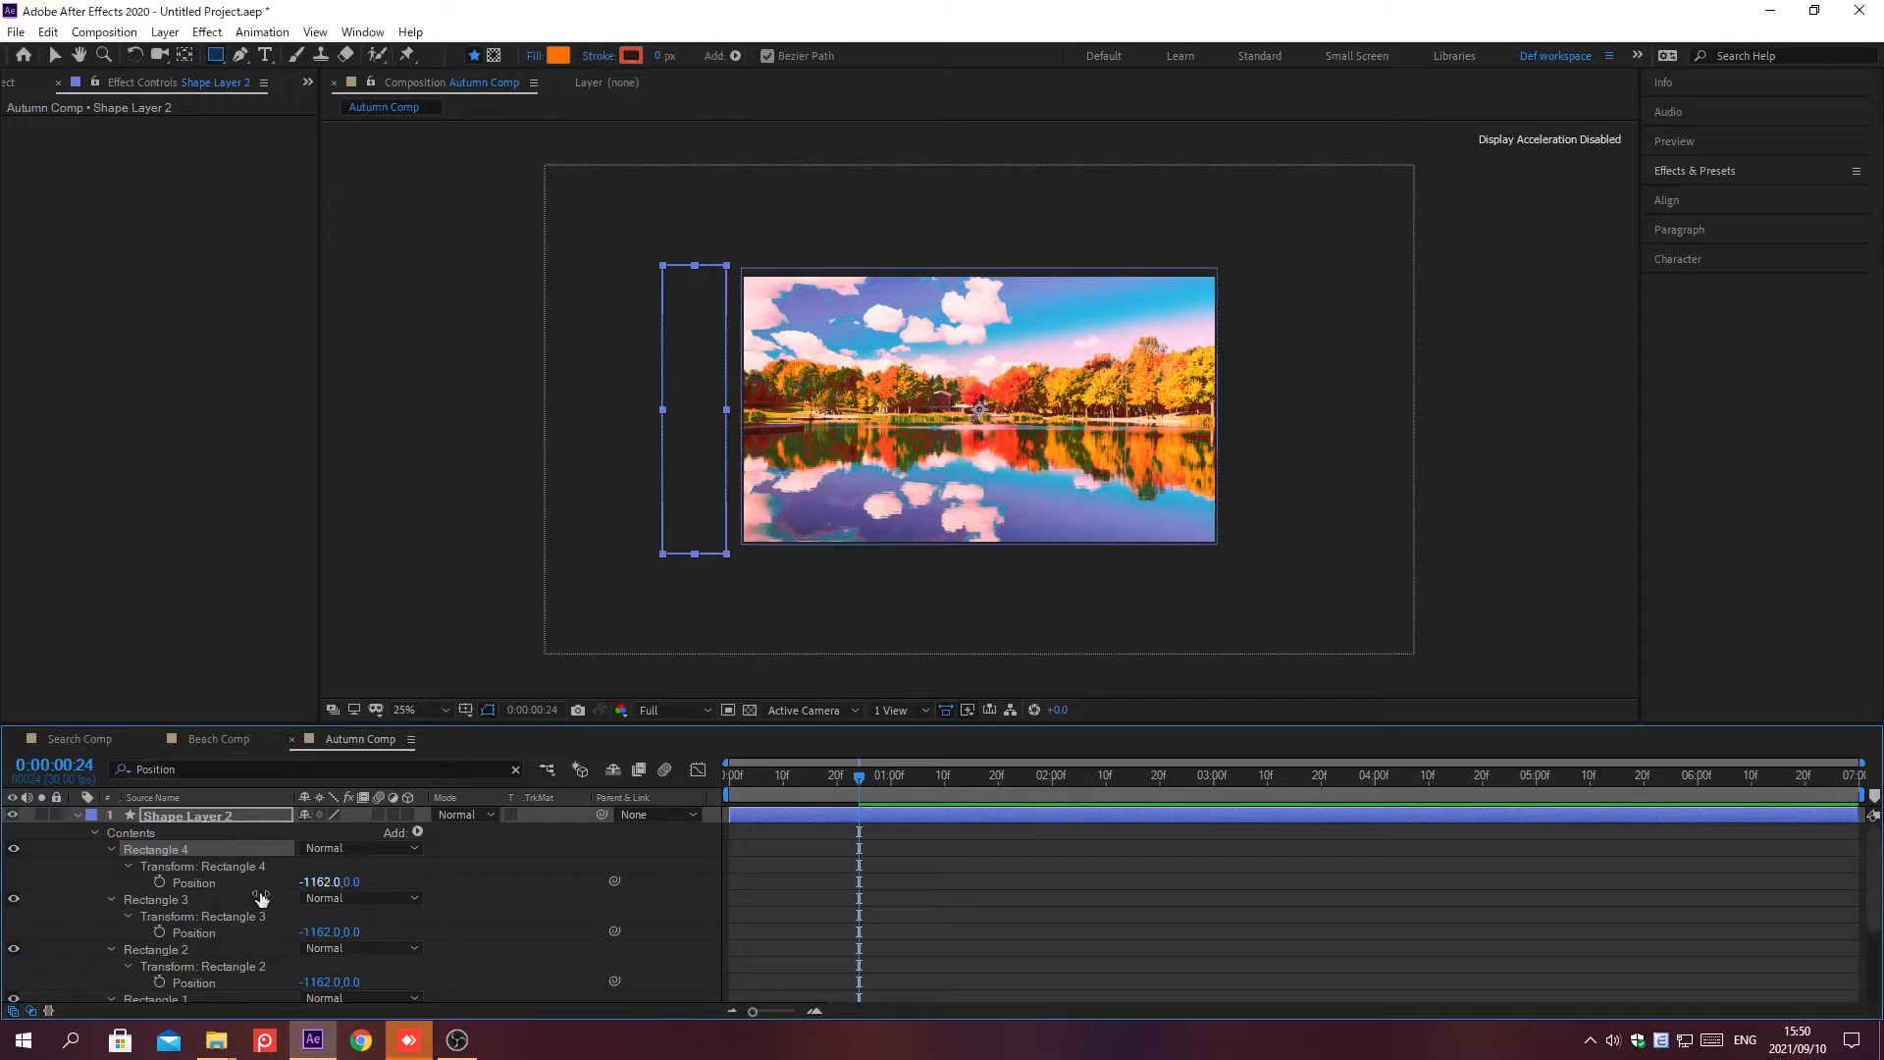
scroll(74, 915, down, 1)
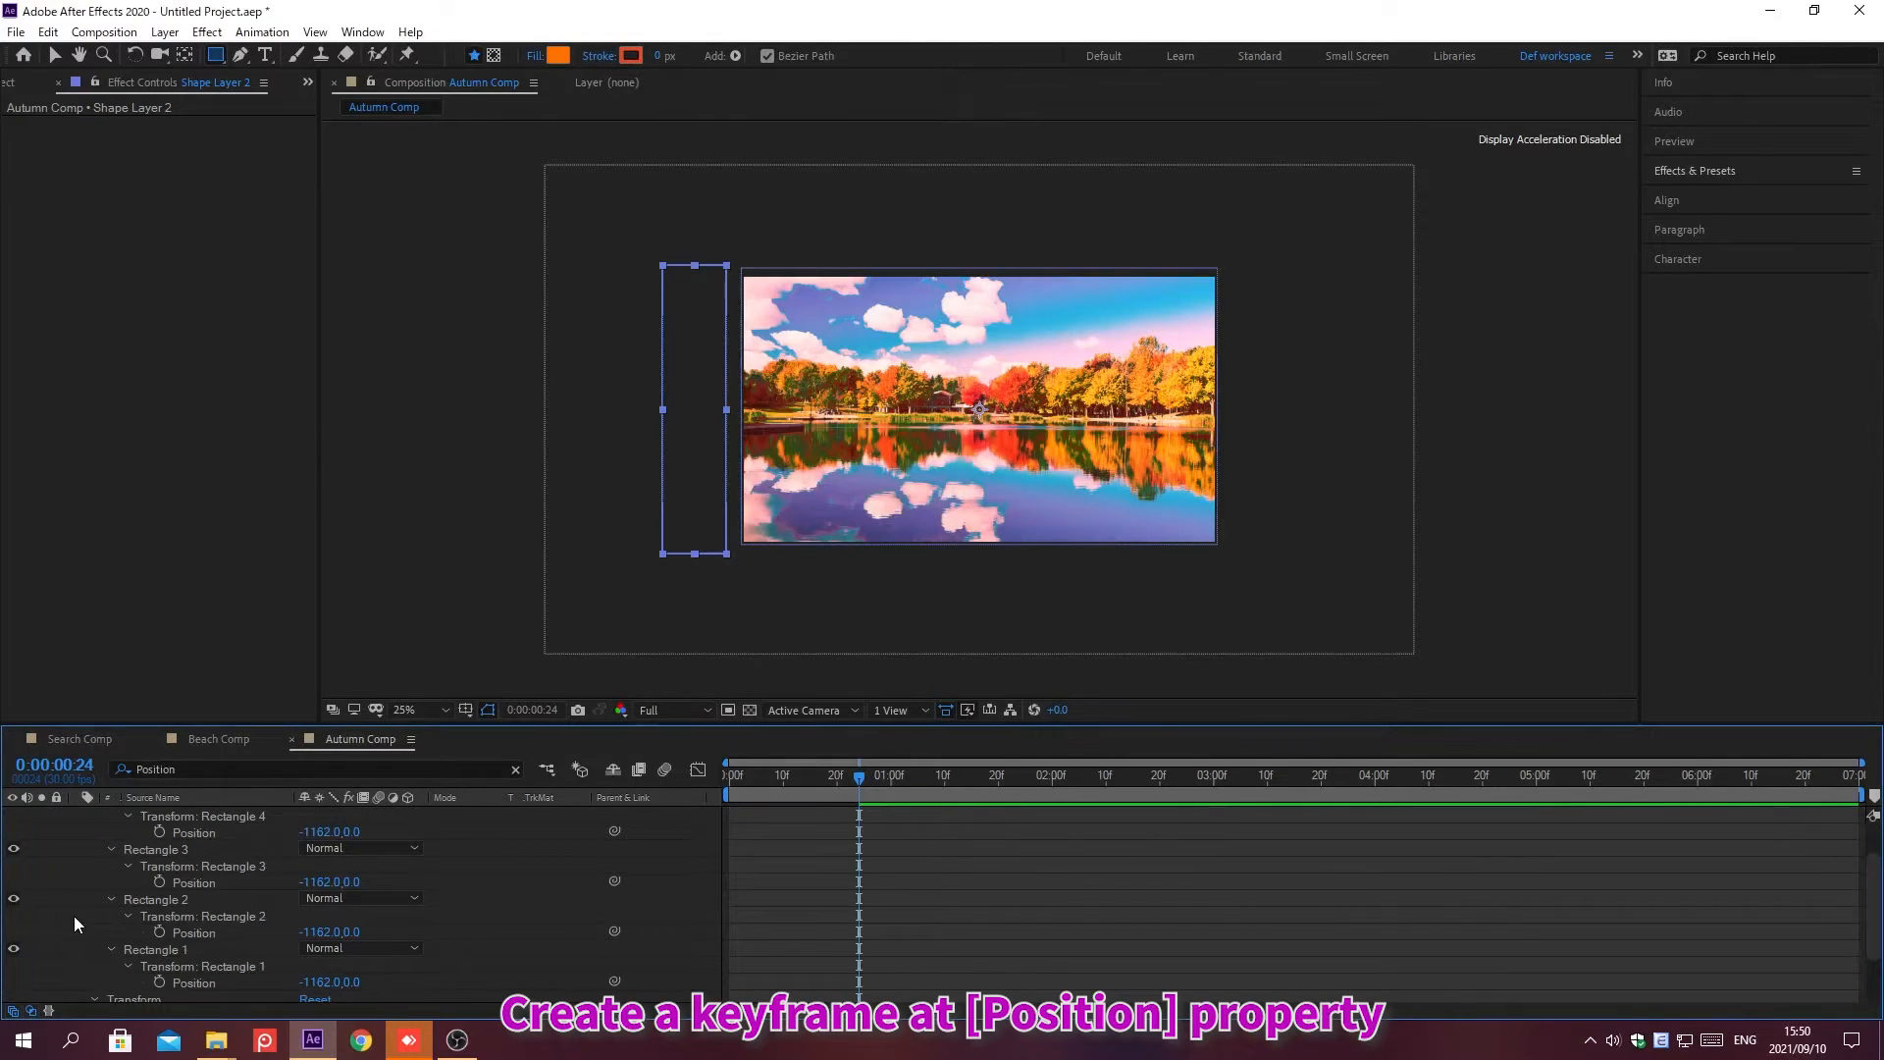
click(158, 981)
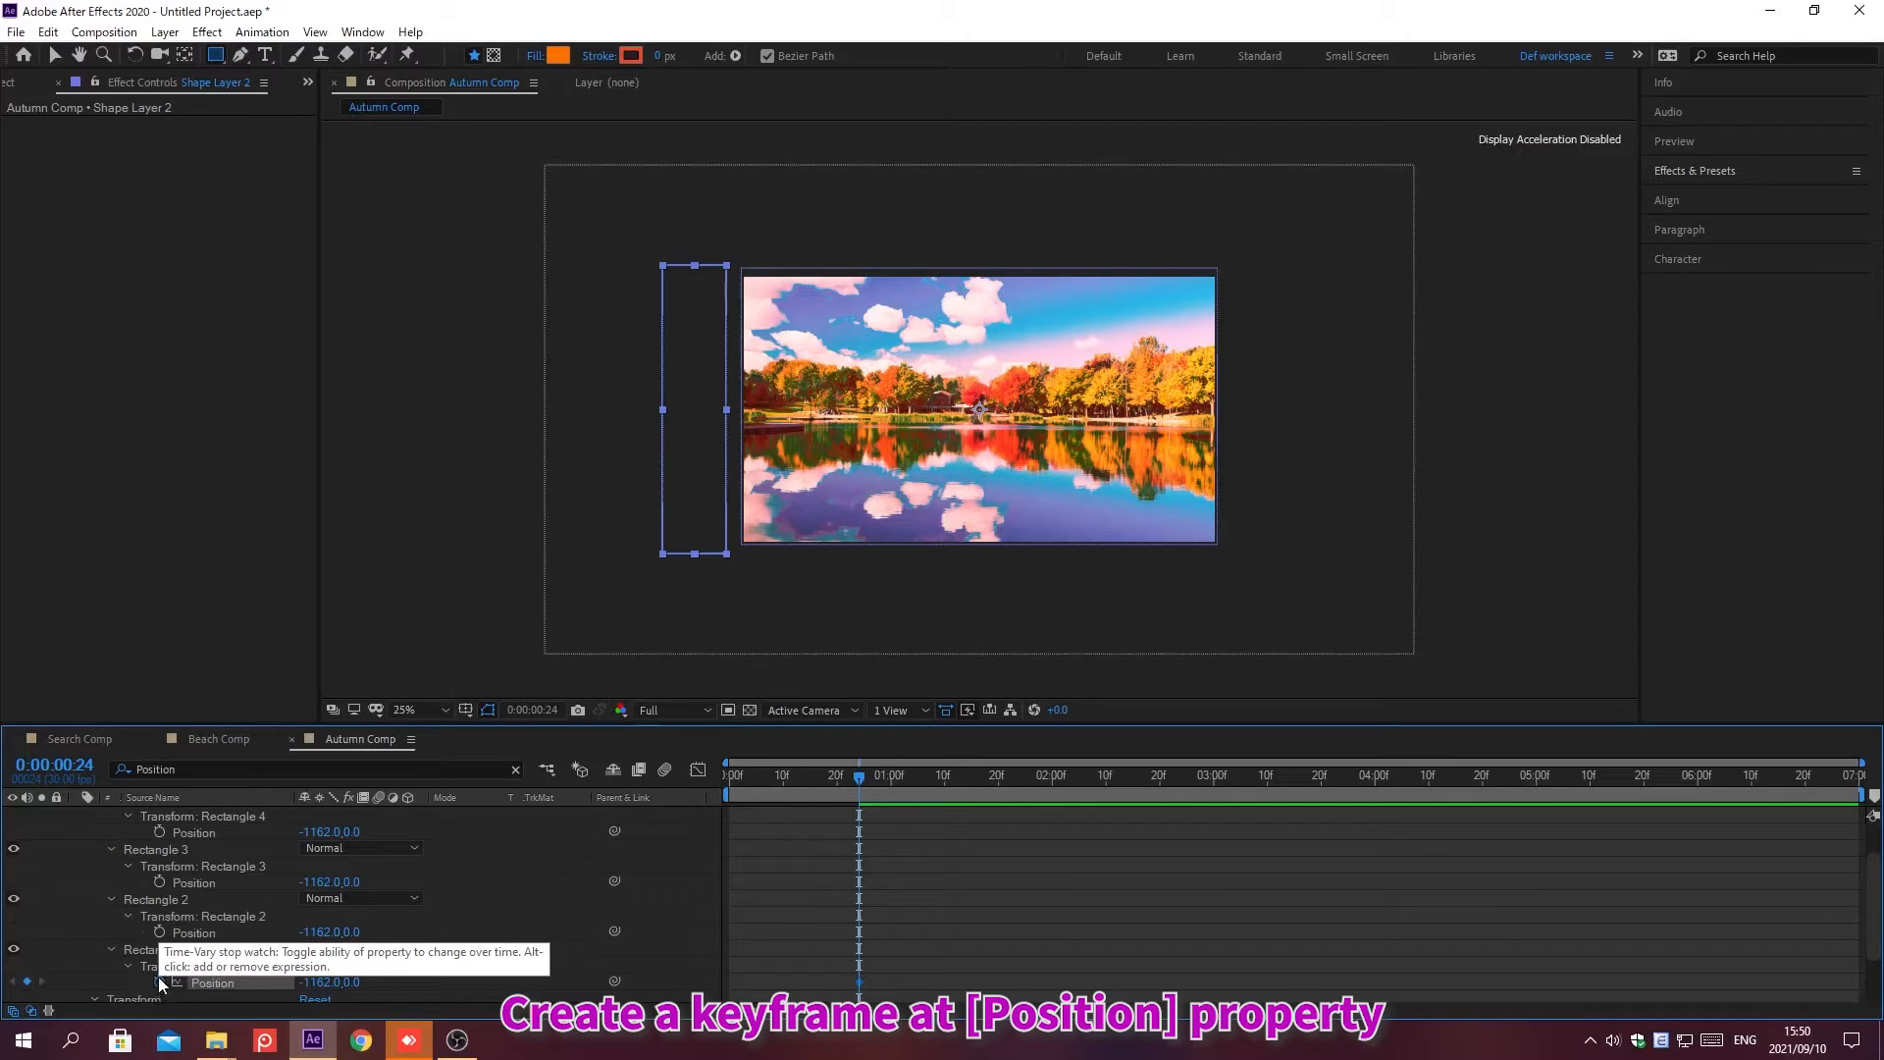
click(158, 931)
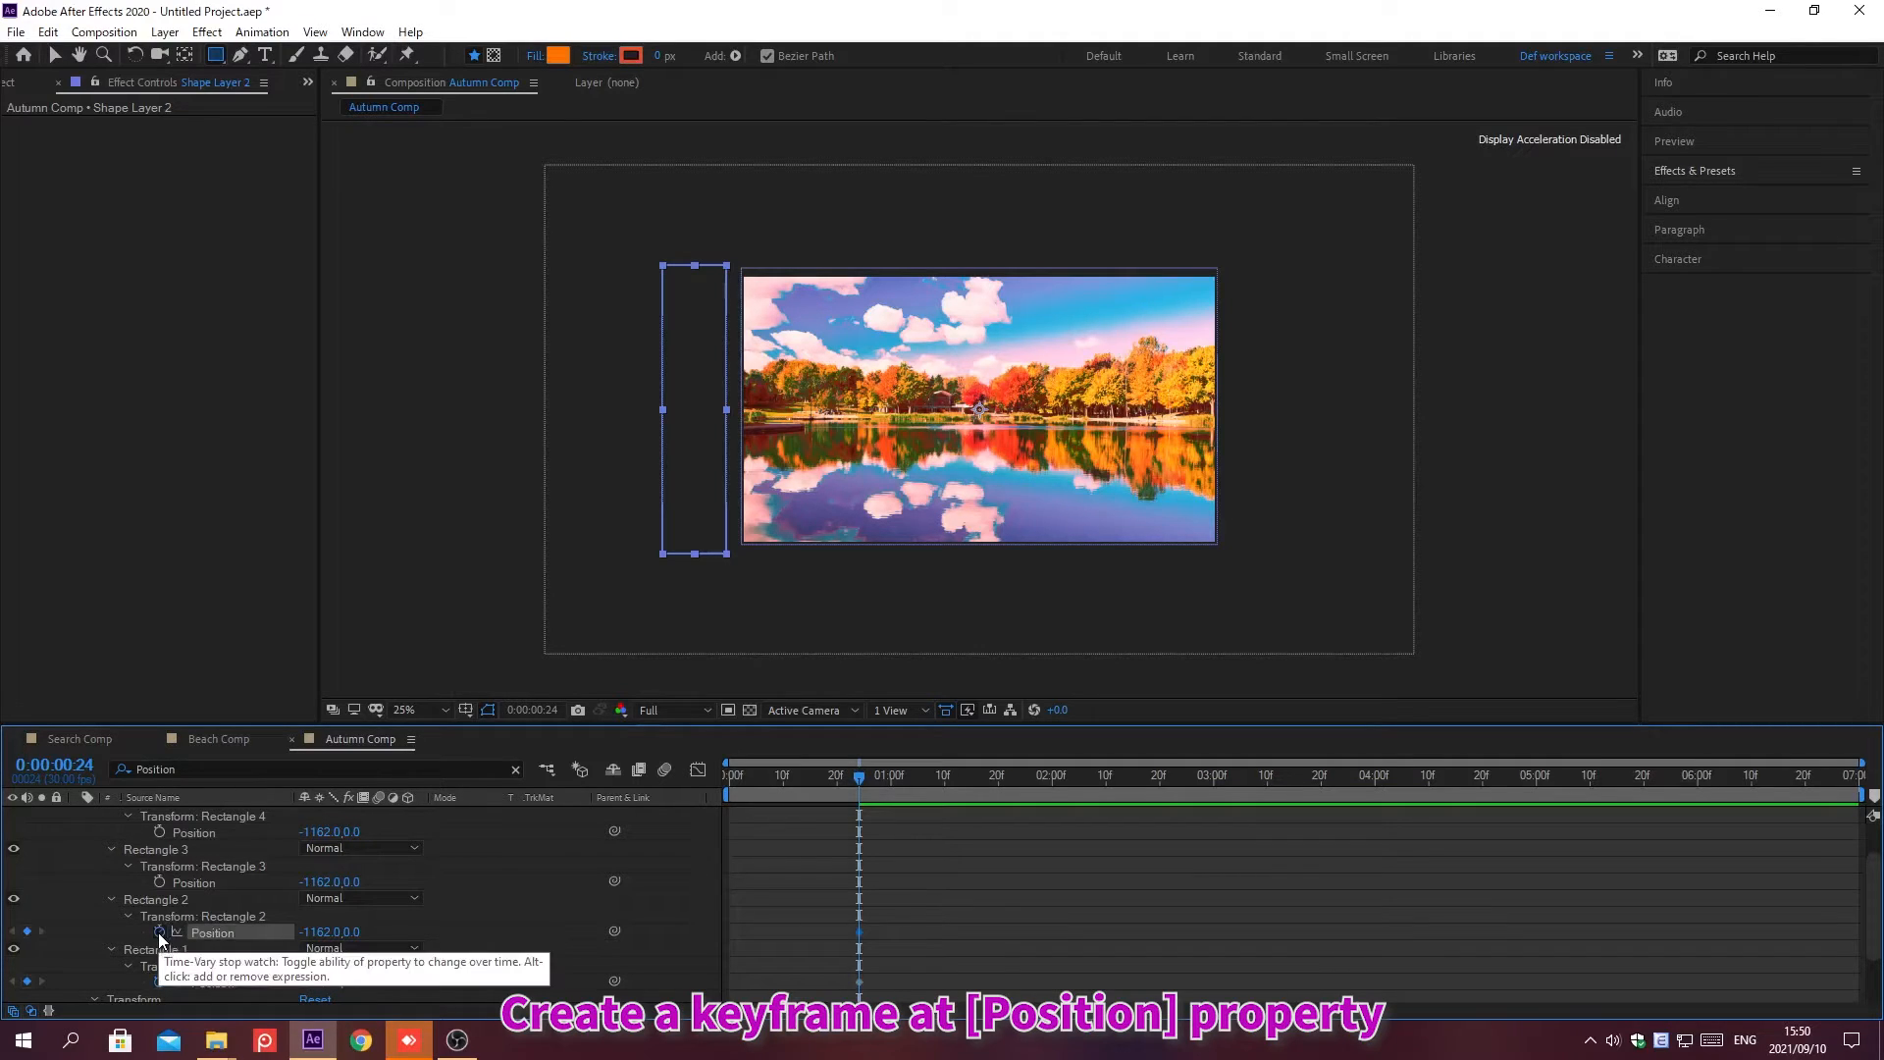
click(158, 881)
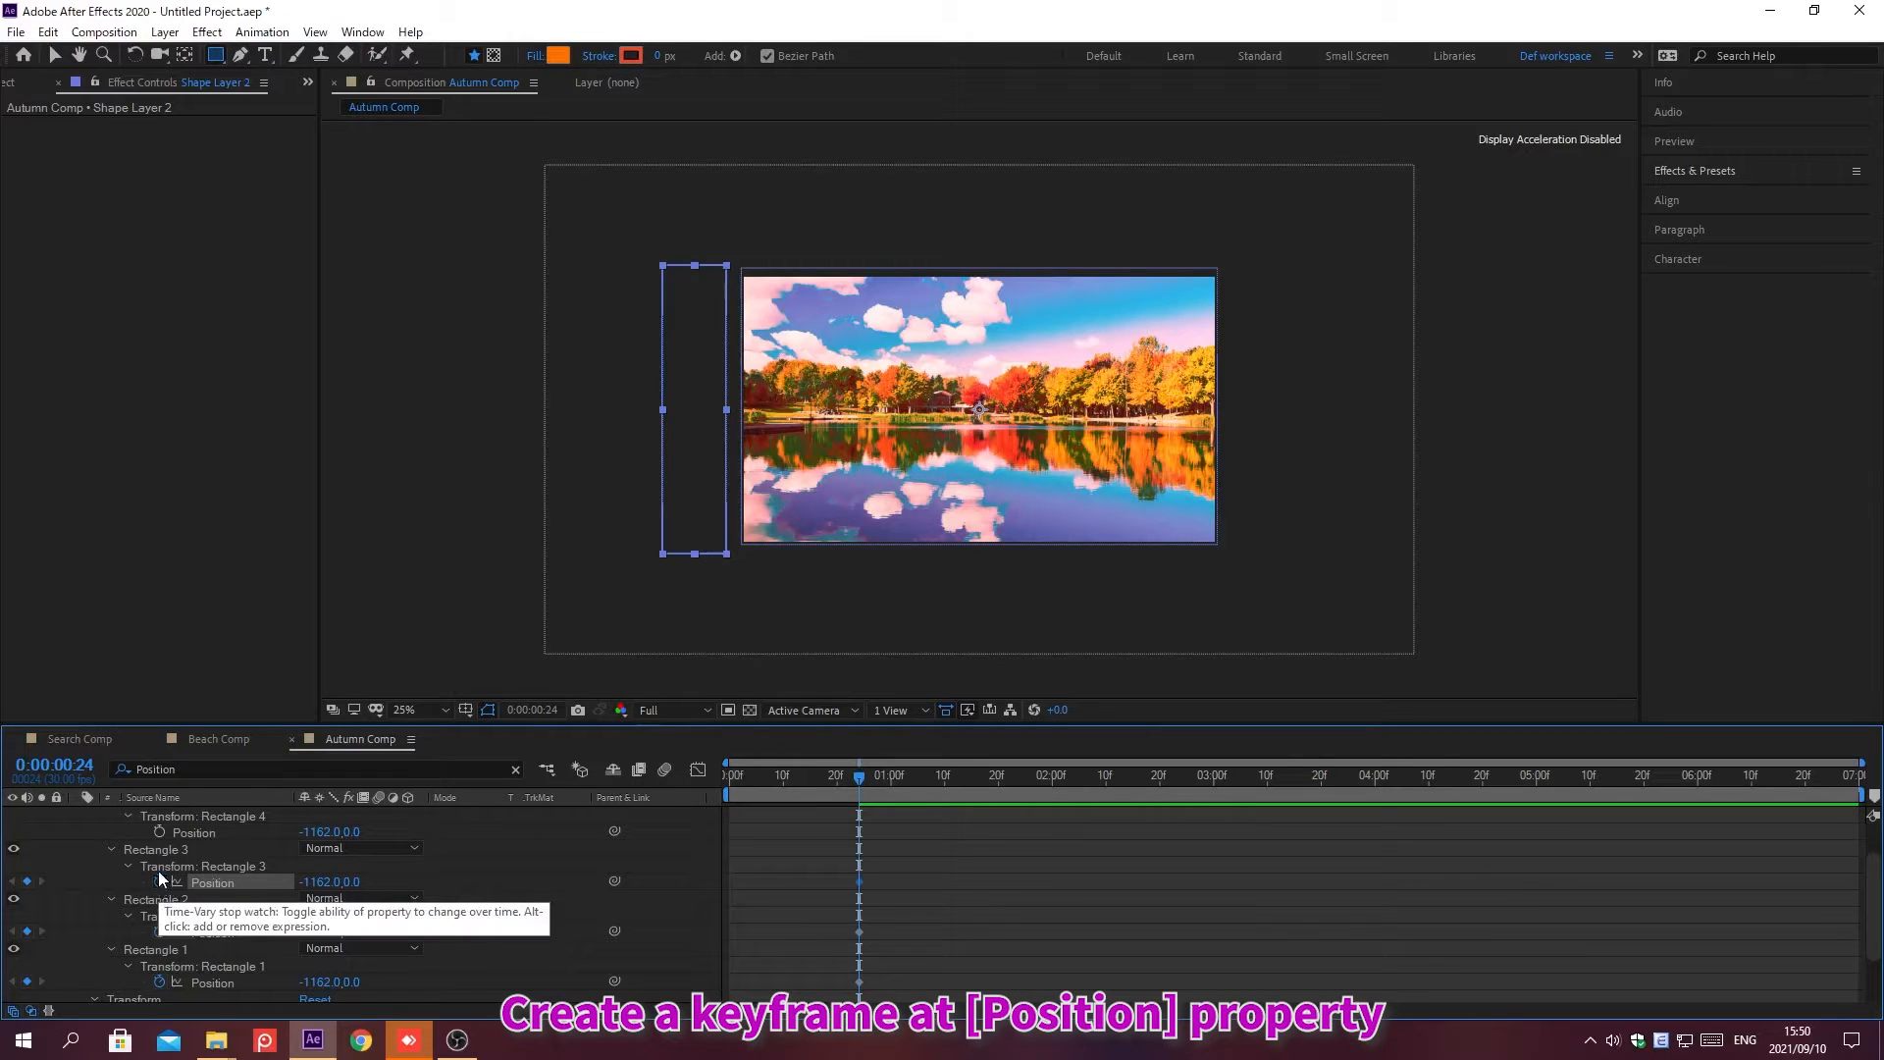
click(159, 832)
At 0;00;01;00, set Rectangle 1's Position to 835, -2
key(alt+shift+j)
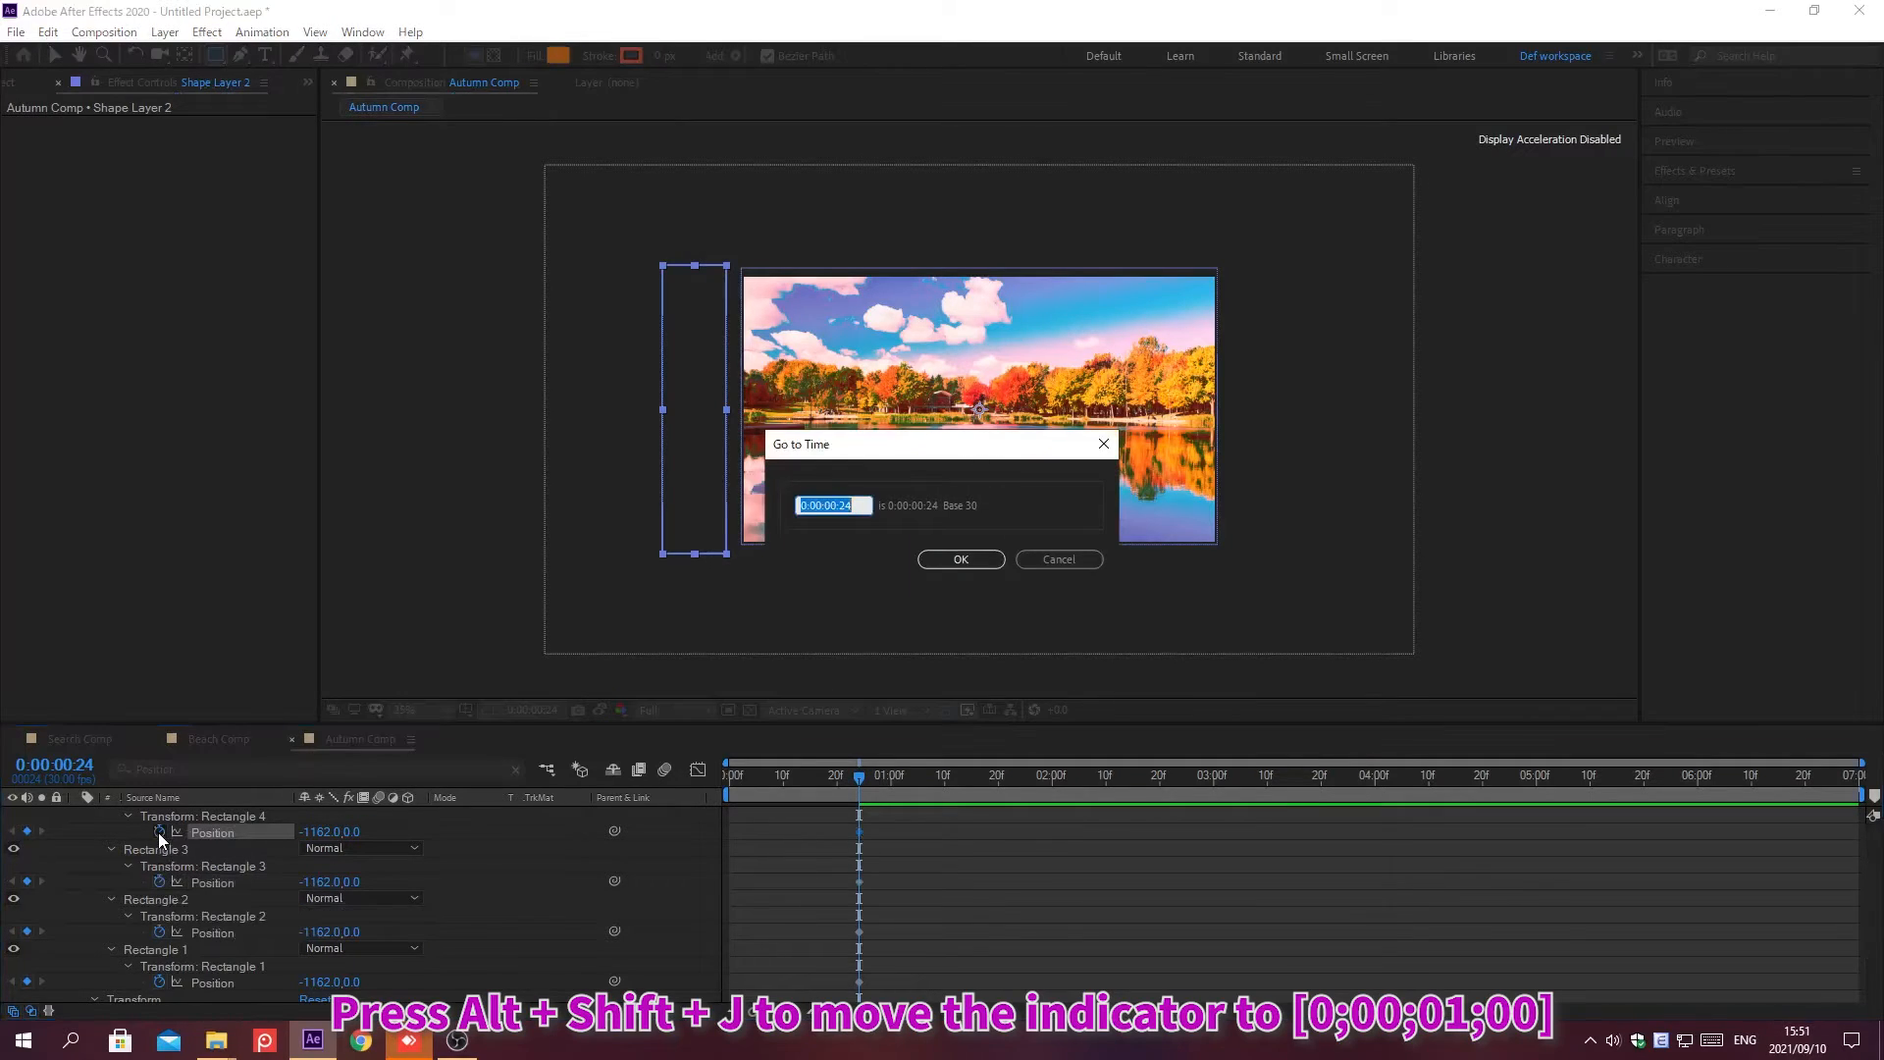
text(0;00;01;00)
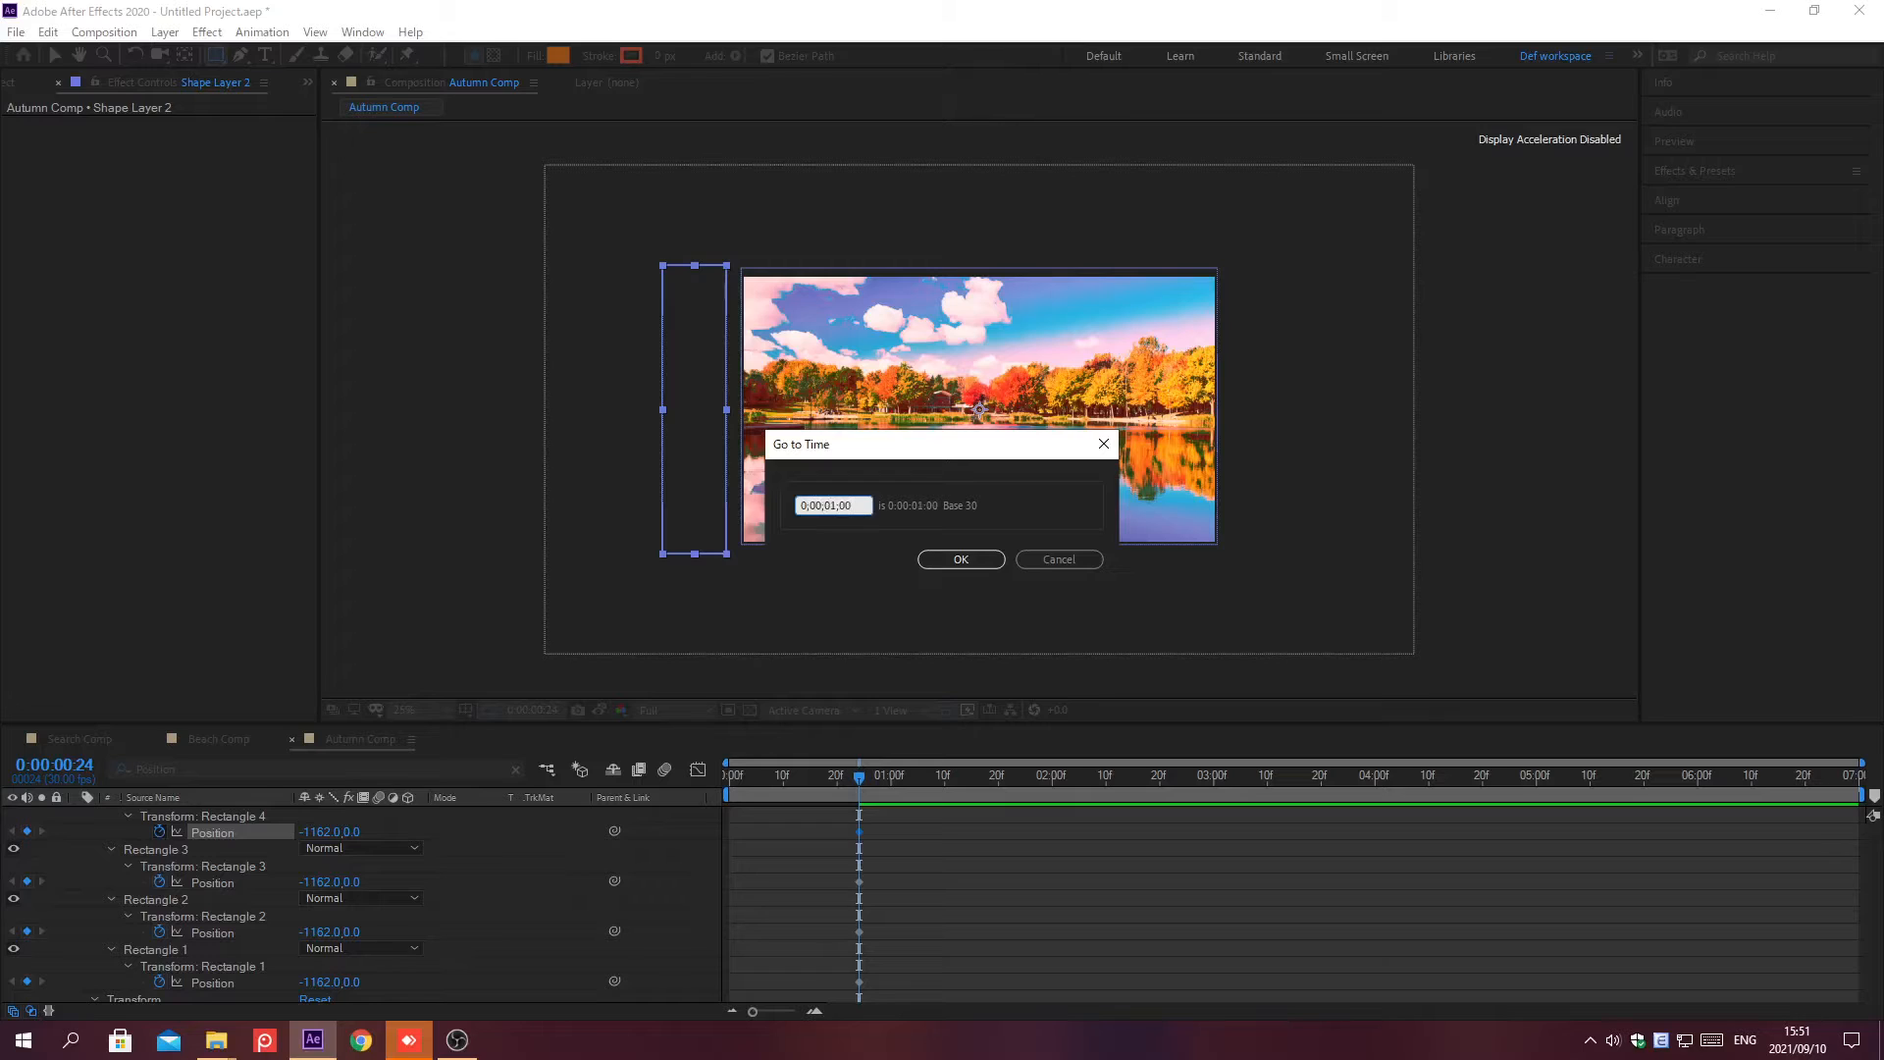
key(Return)
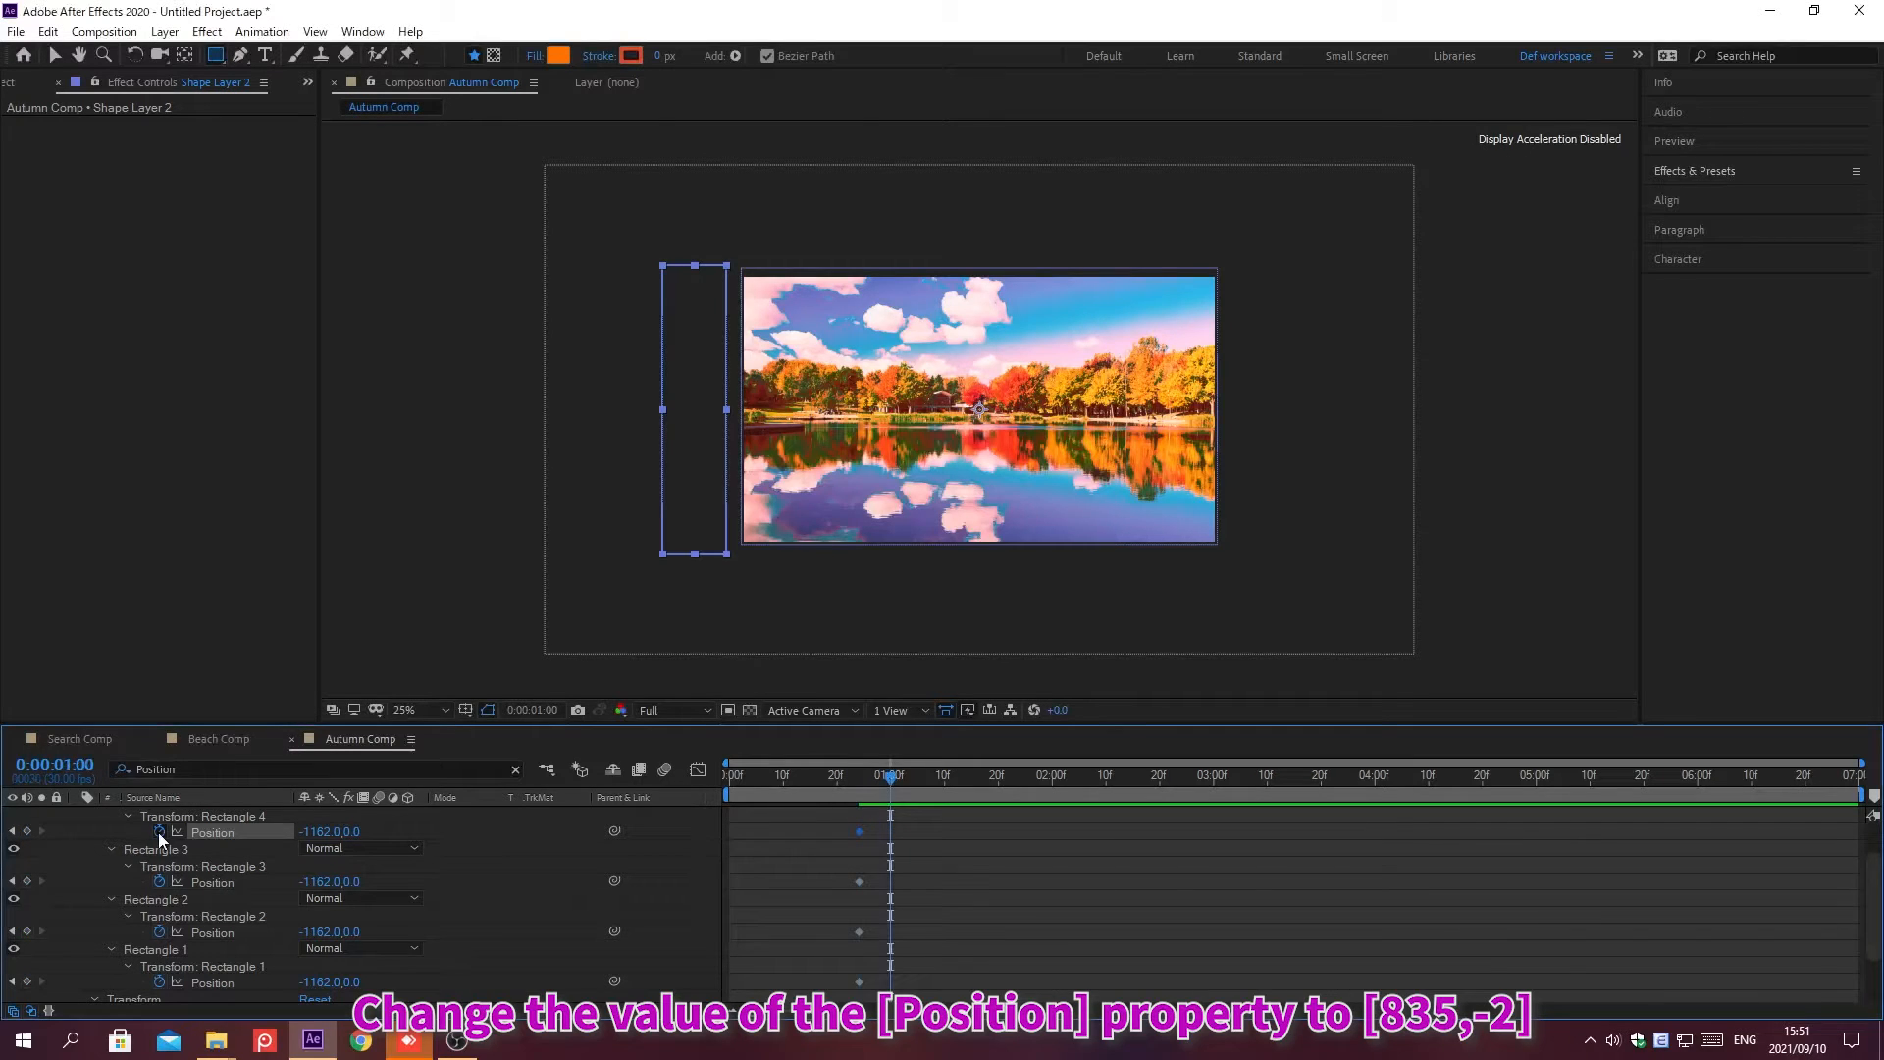
click(305, 980)
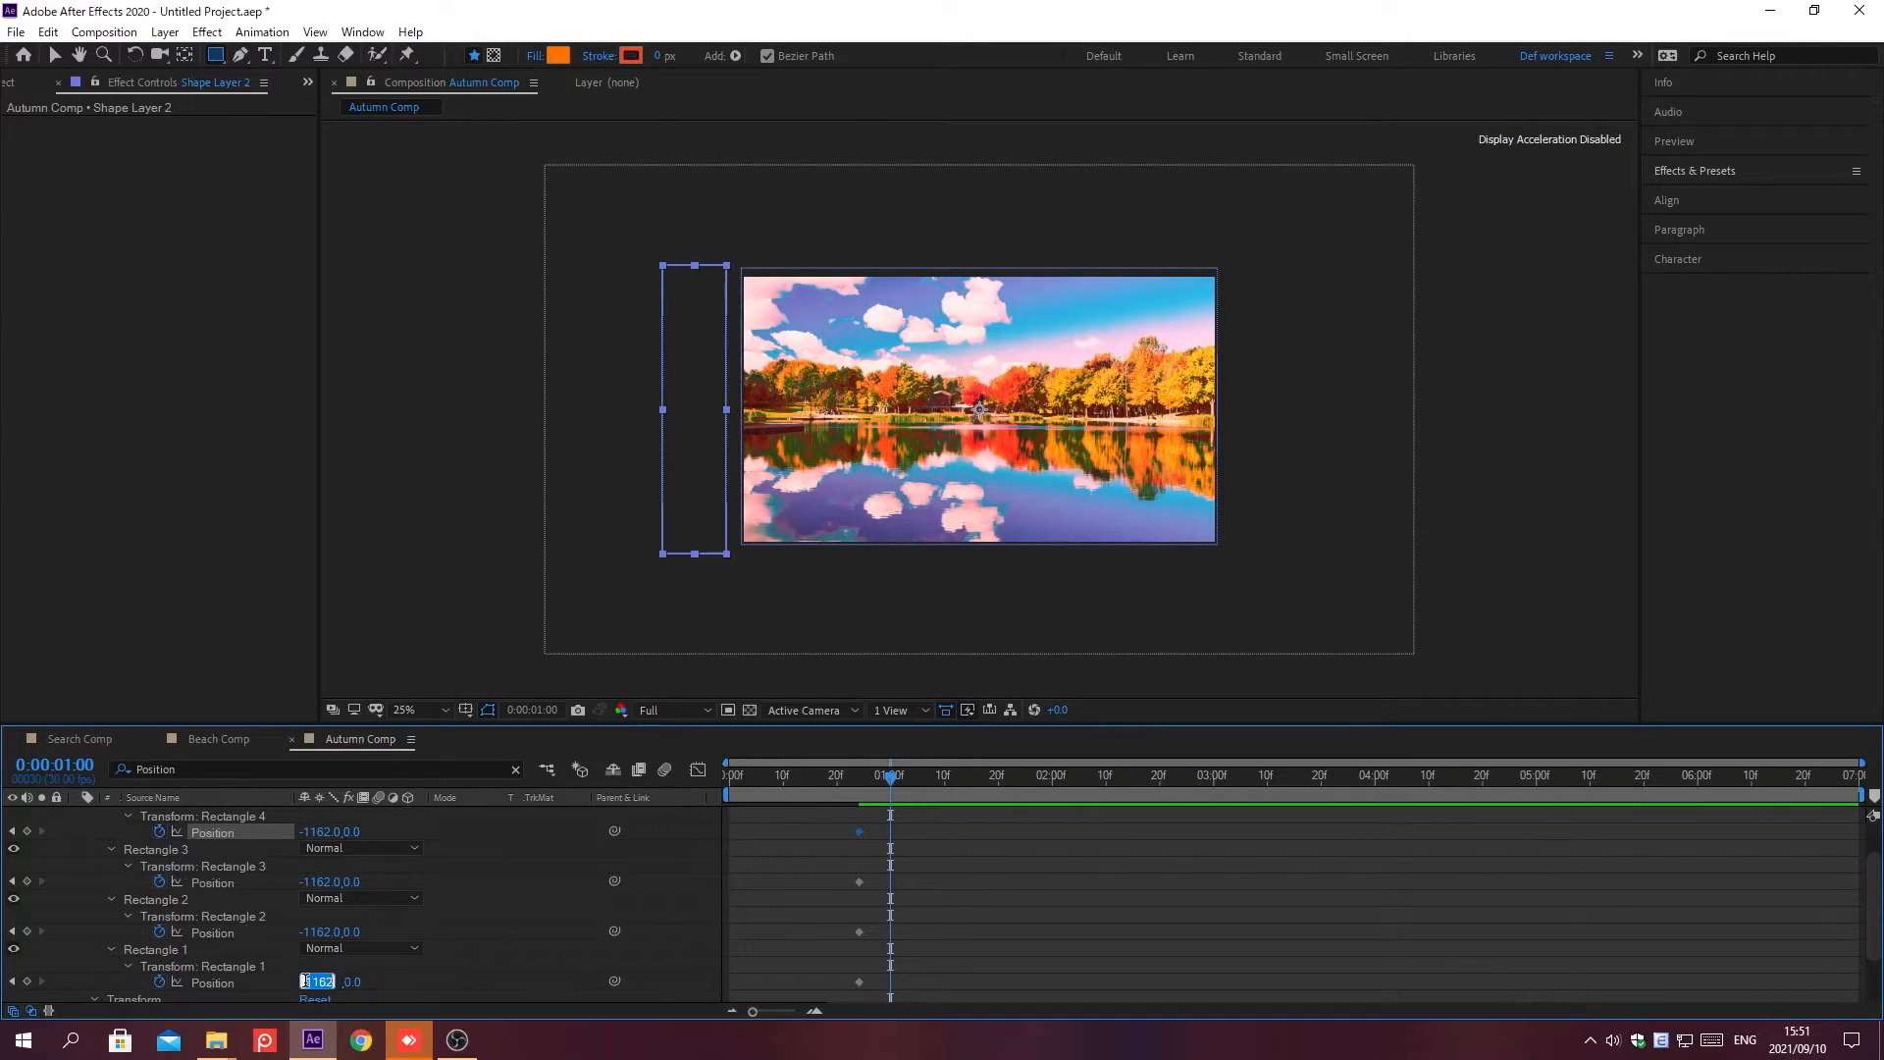
text(835)
key(Tab)
text(-2)
key(Return)
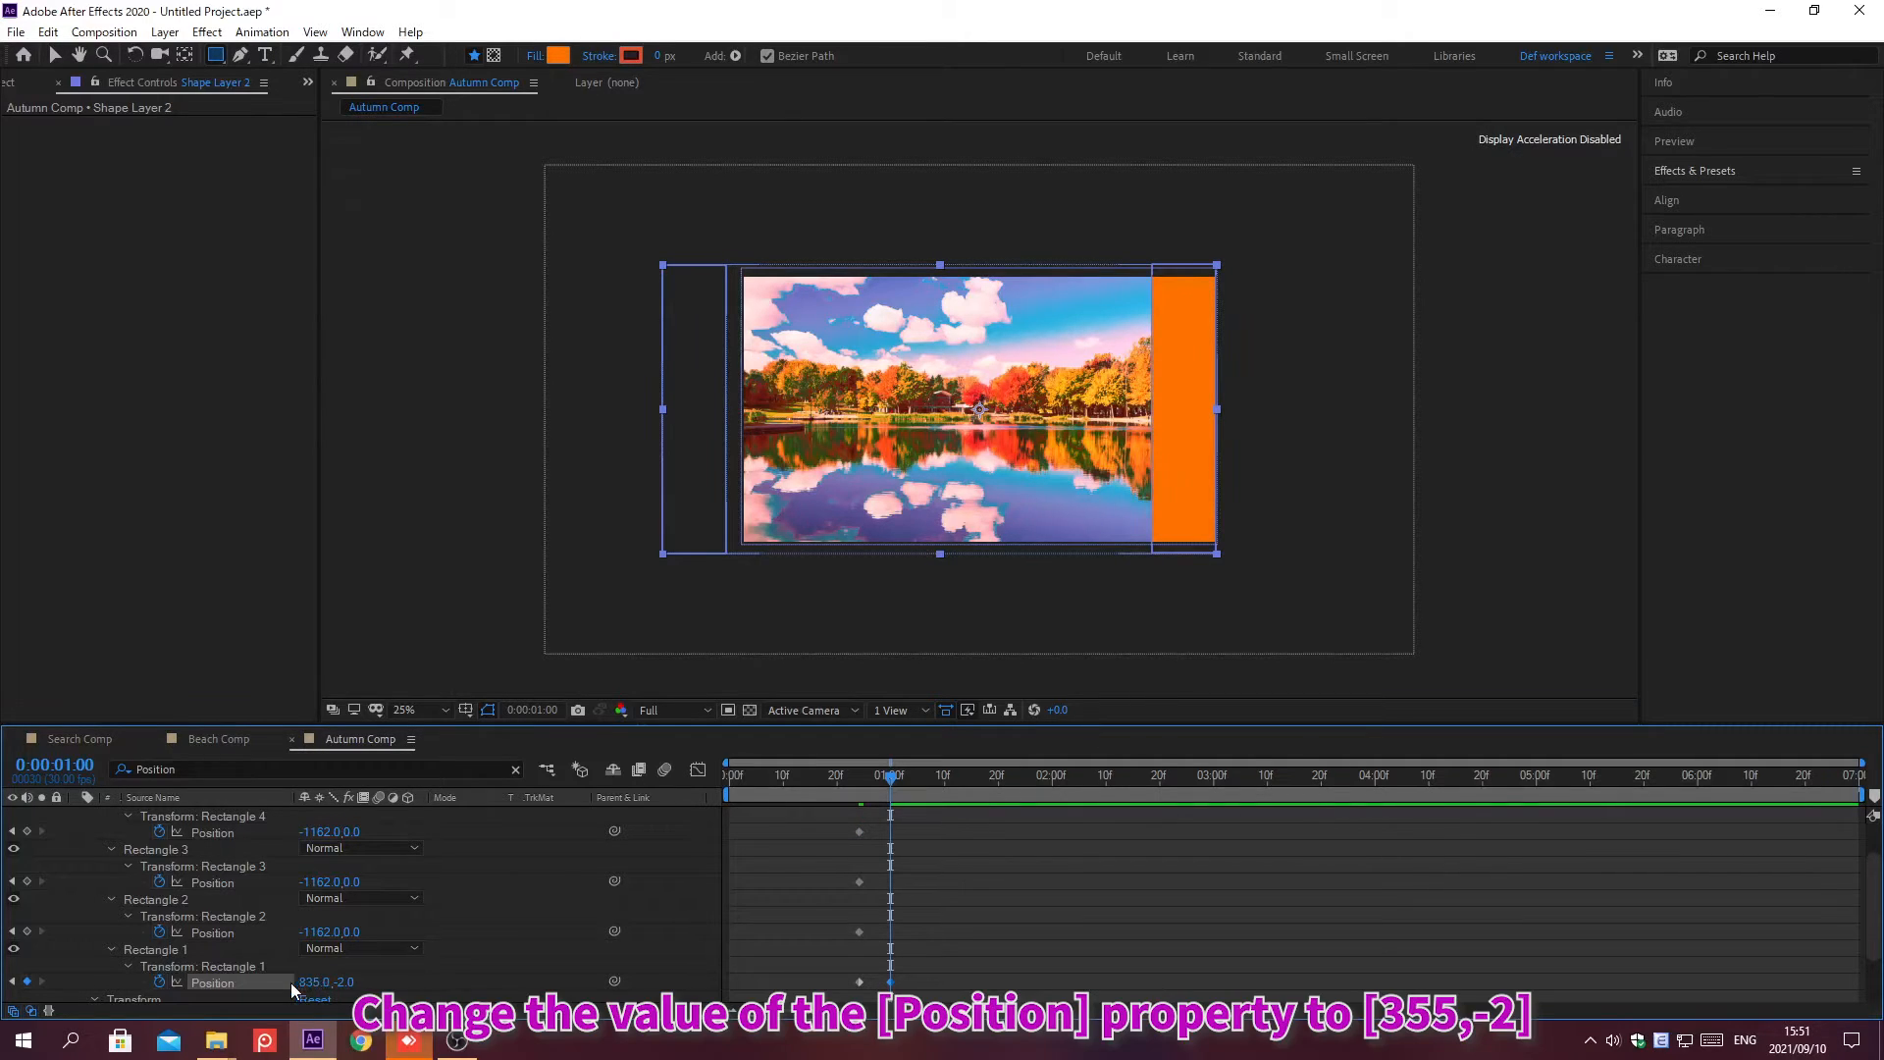
Set Rectangle 2's Position to 355, -2 at the same one-second mark
click(305, 931)
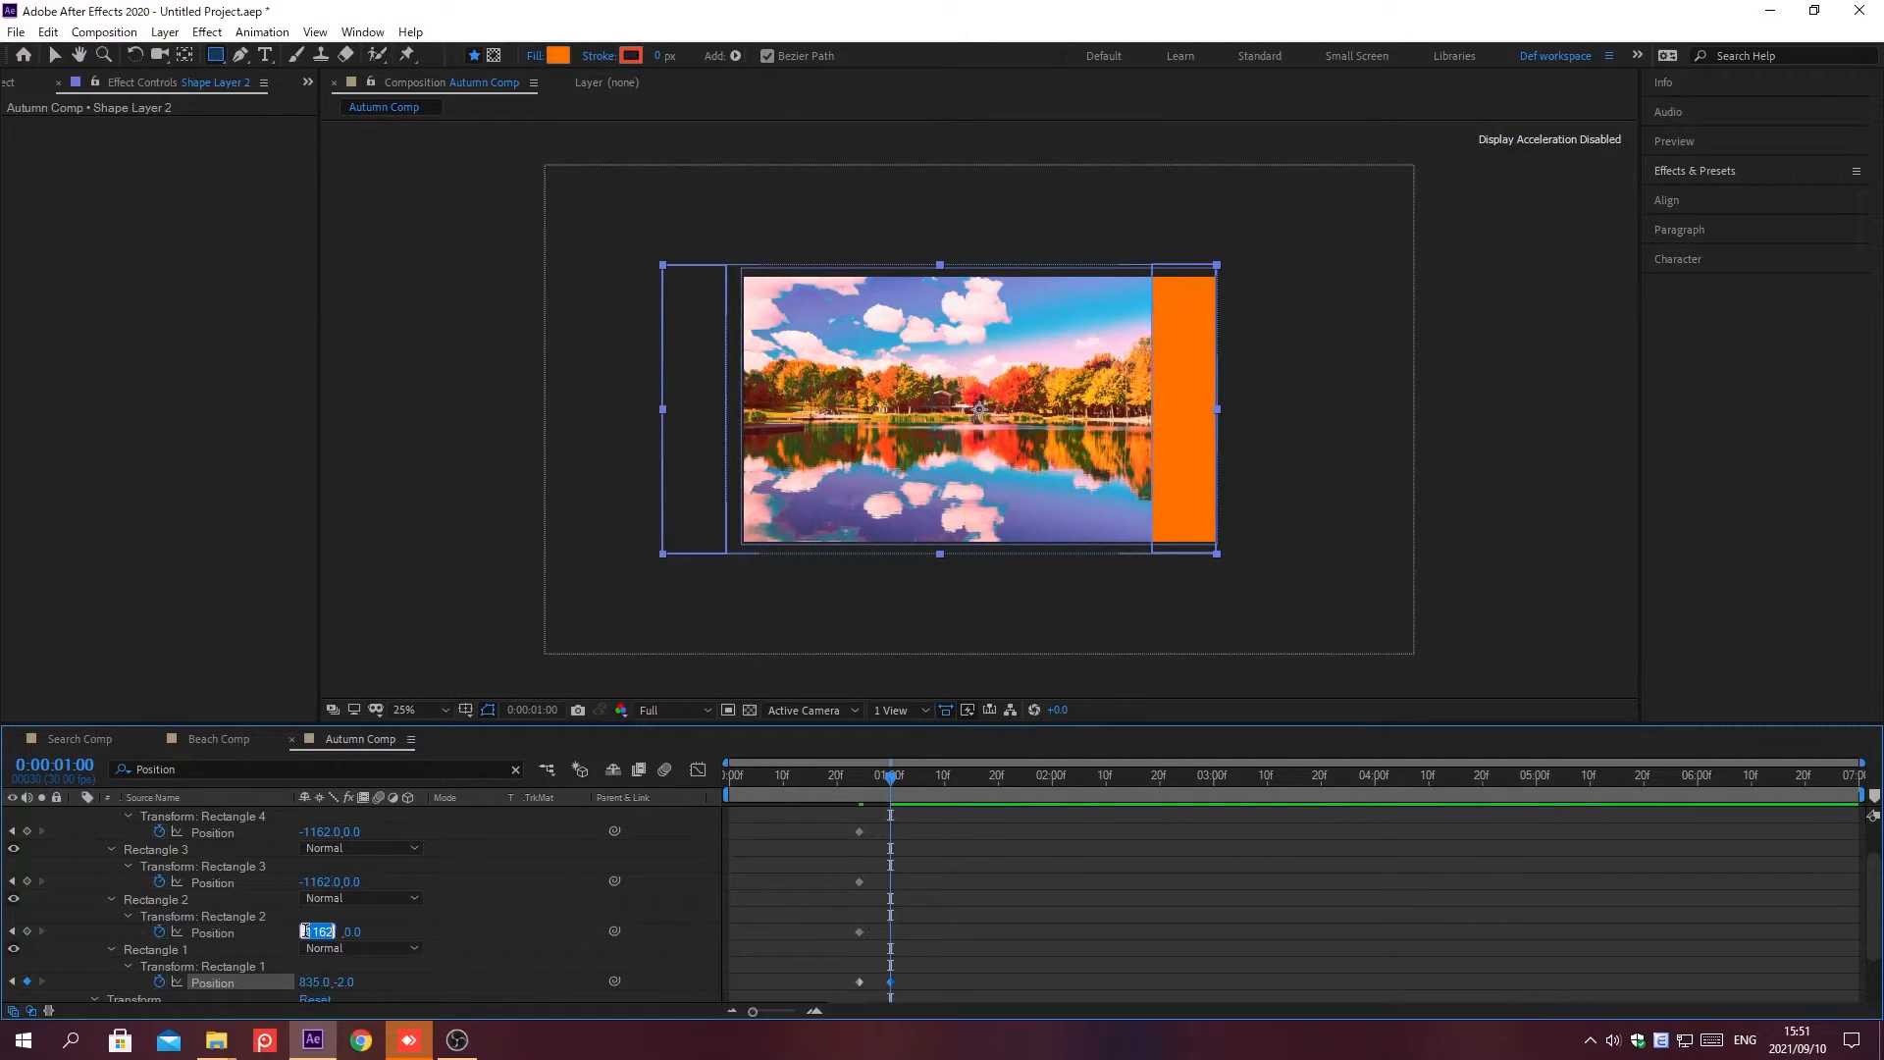
text(355)
key(Tab)
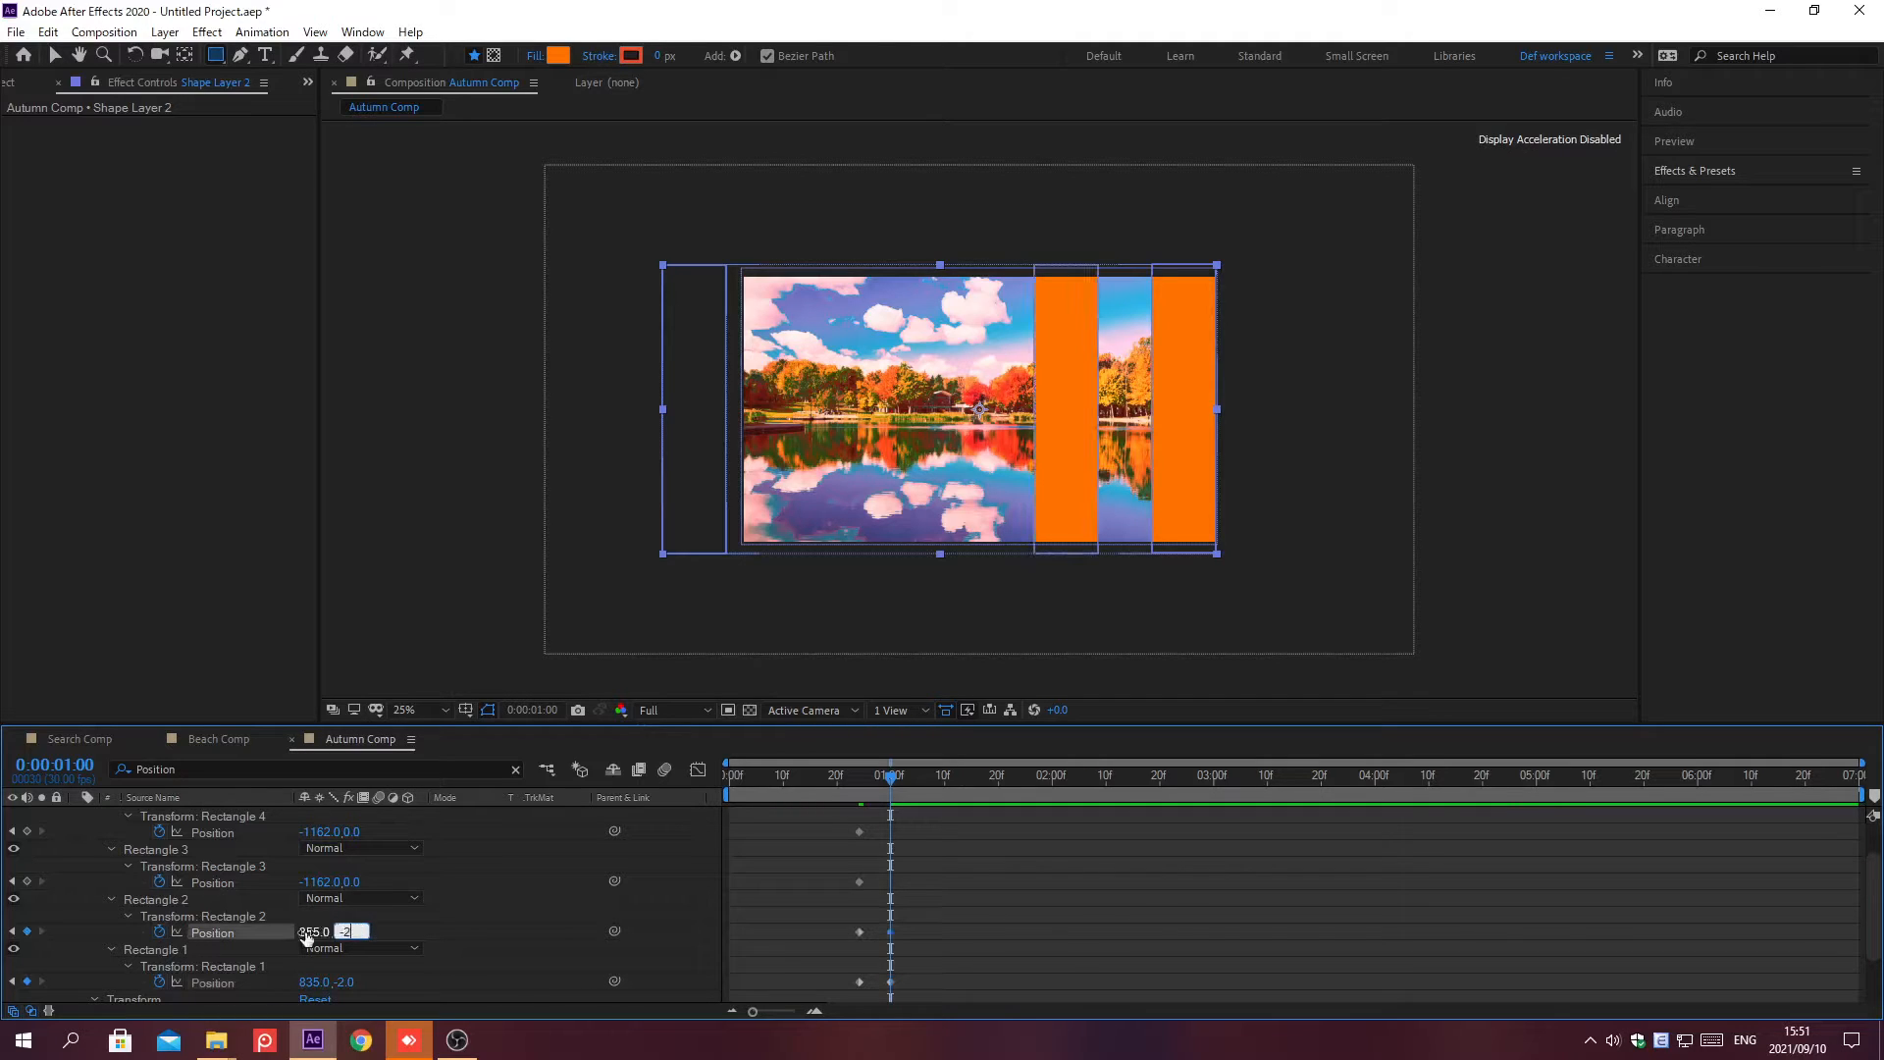
text(-2)
key(Return)
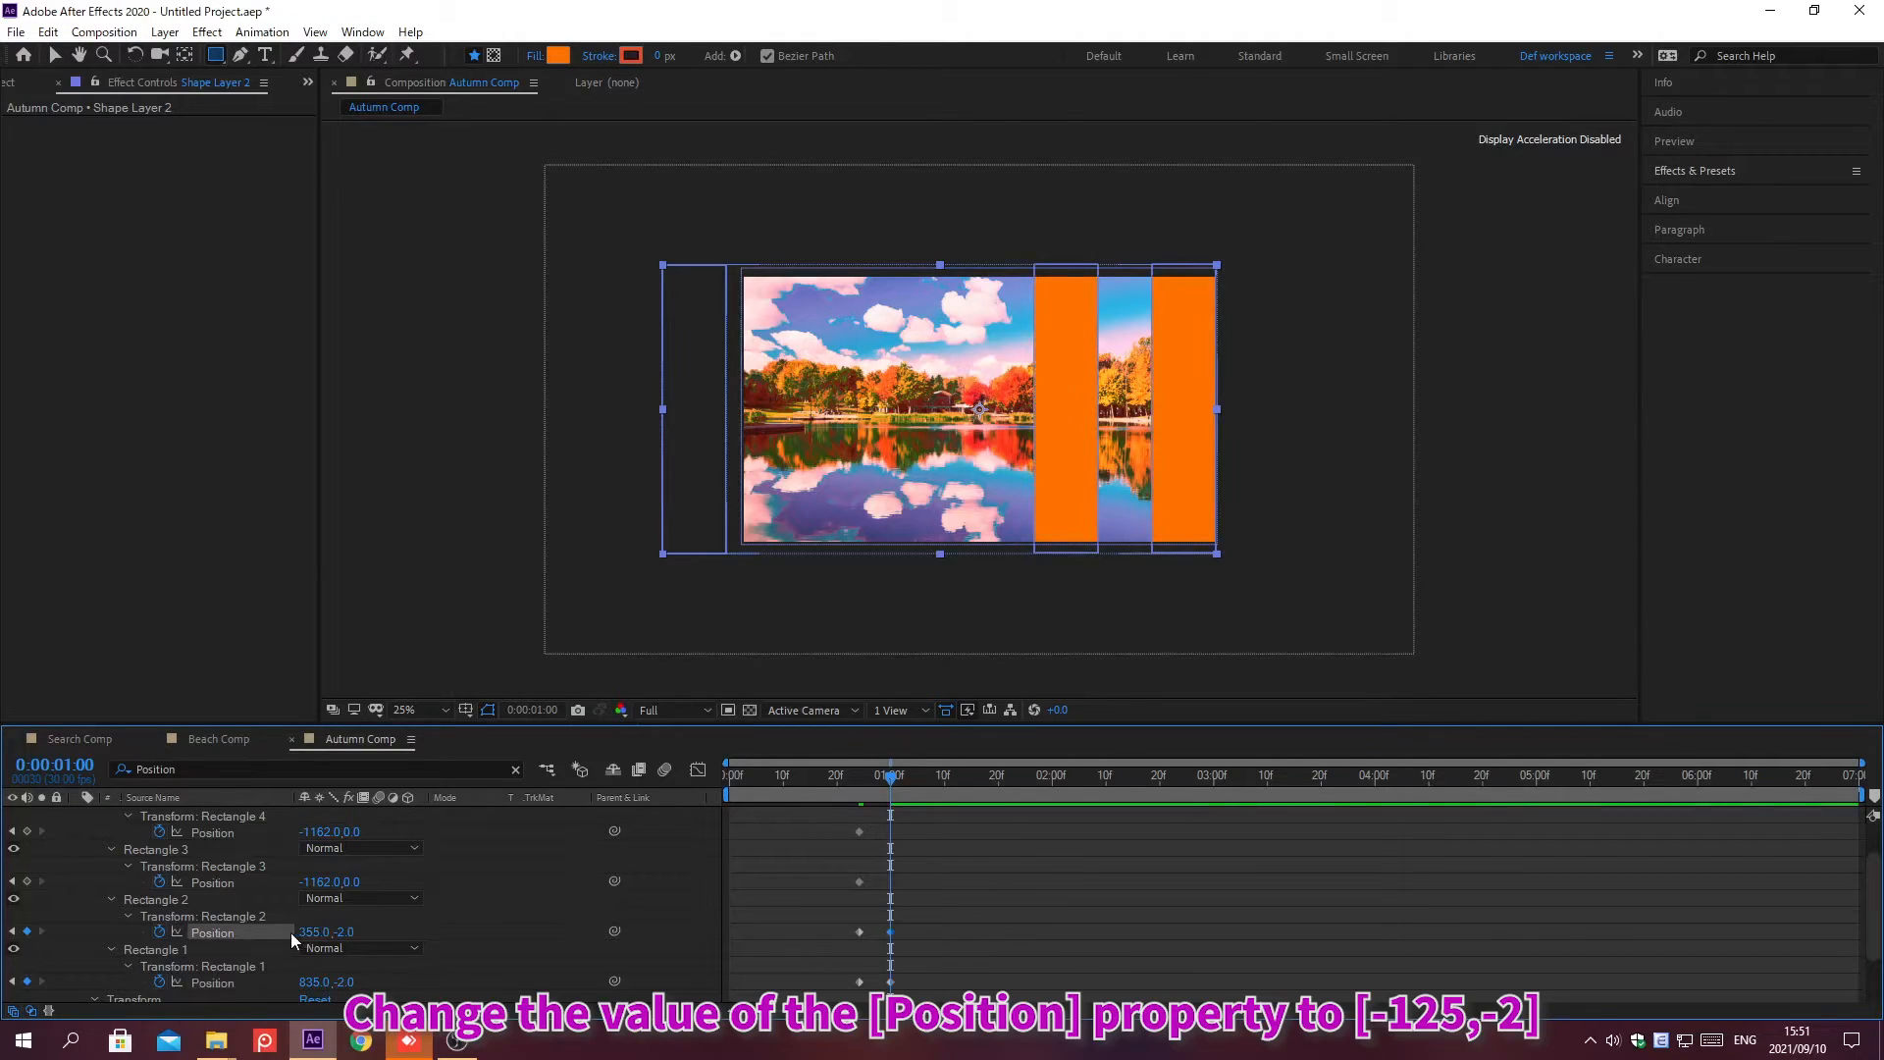
Set Rectangle 3's Position to -125, -2 at the one-second mark
click(305, 881)
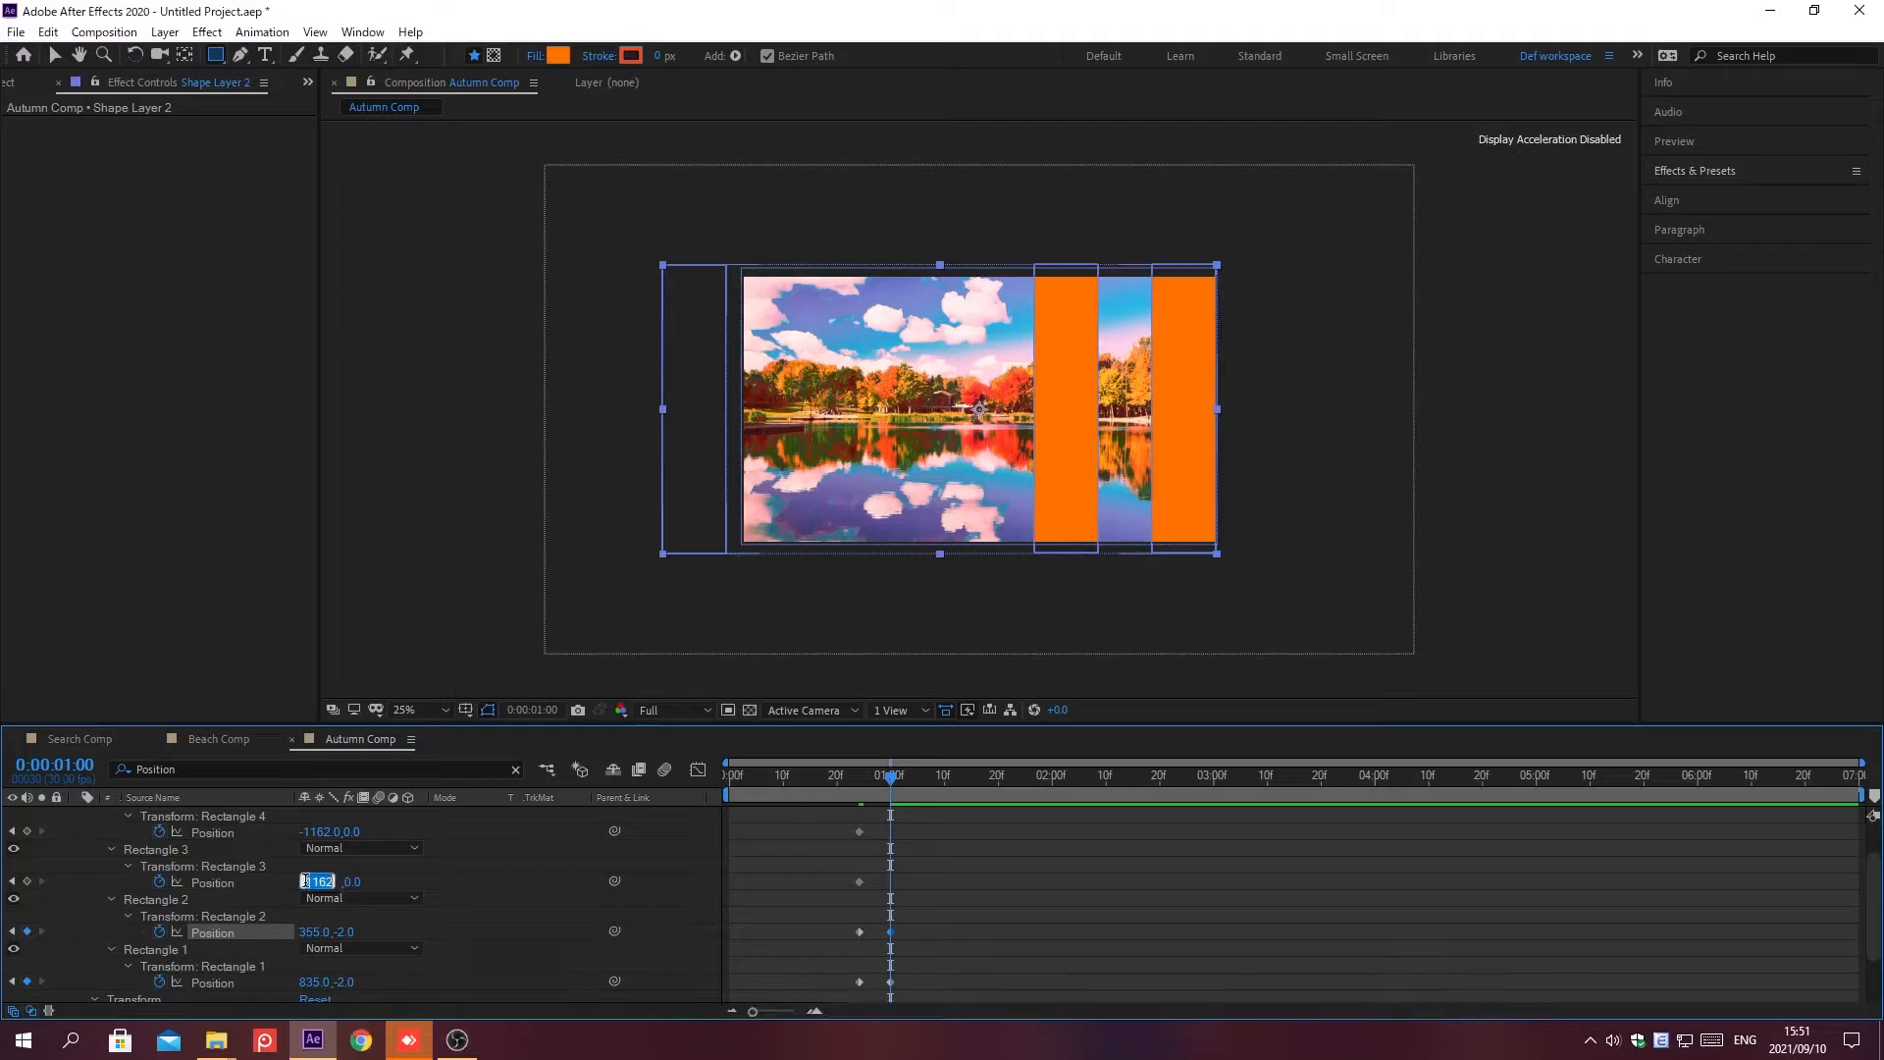
text(-125)
key(Tab)
text(-2)
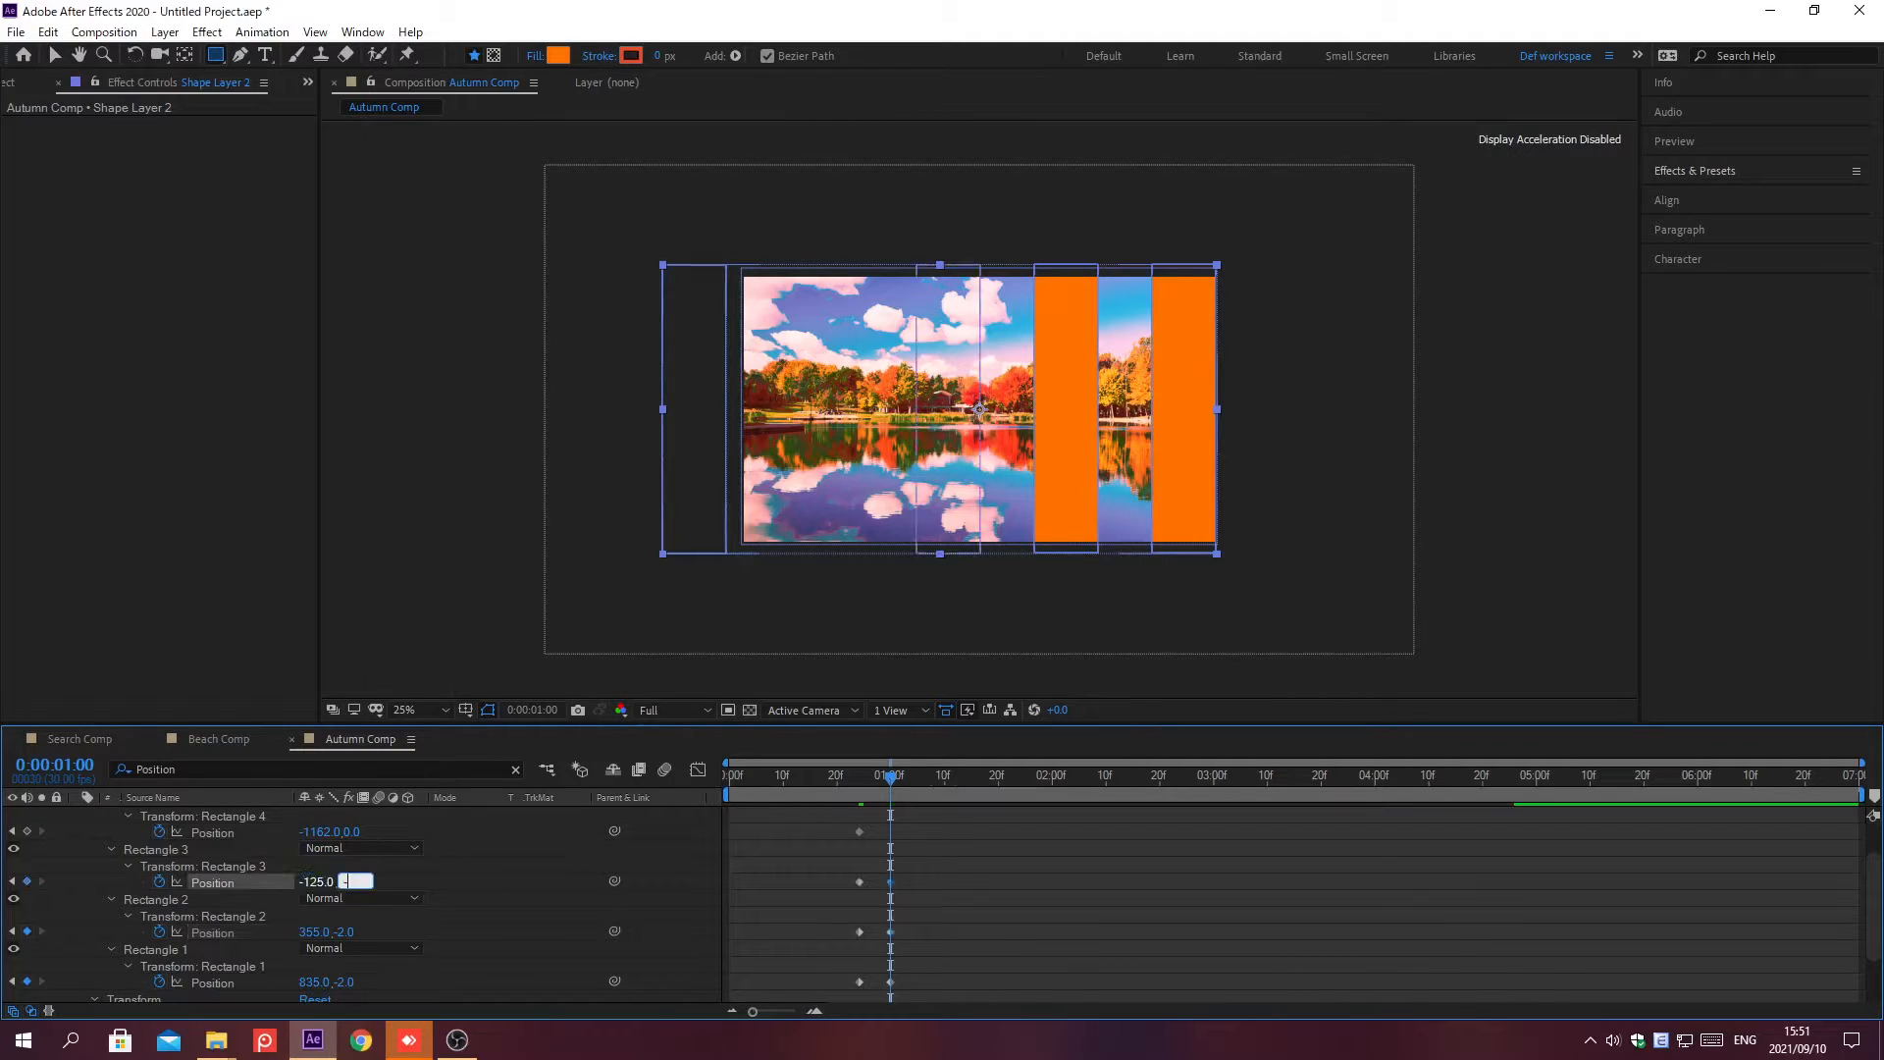
key(Return)
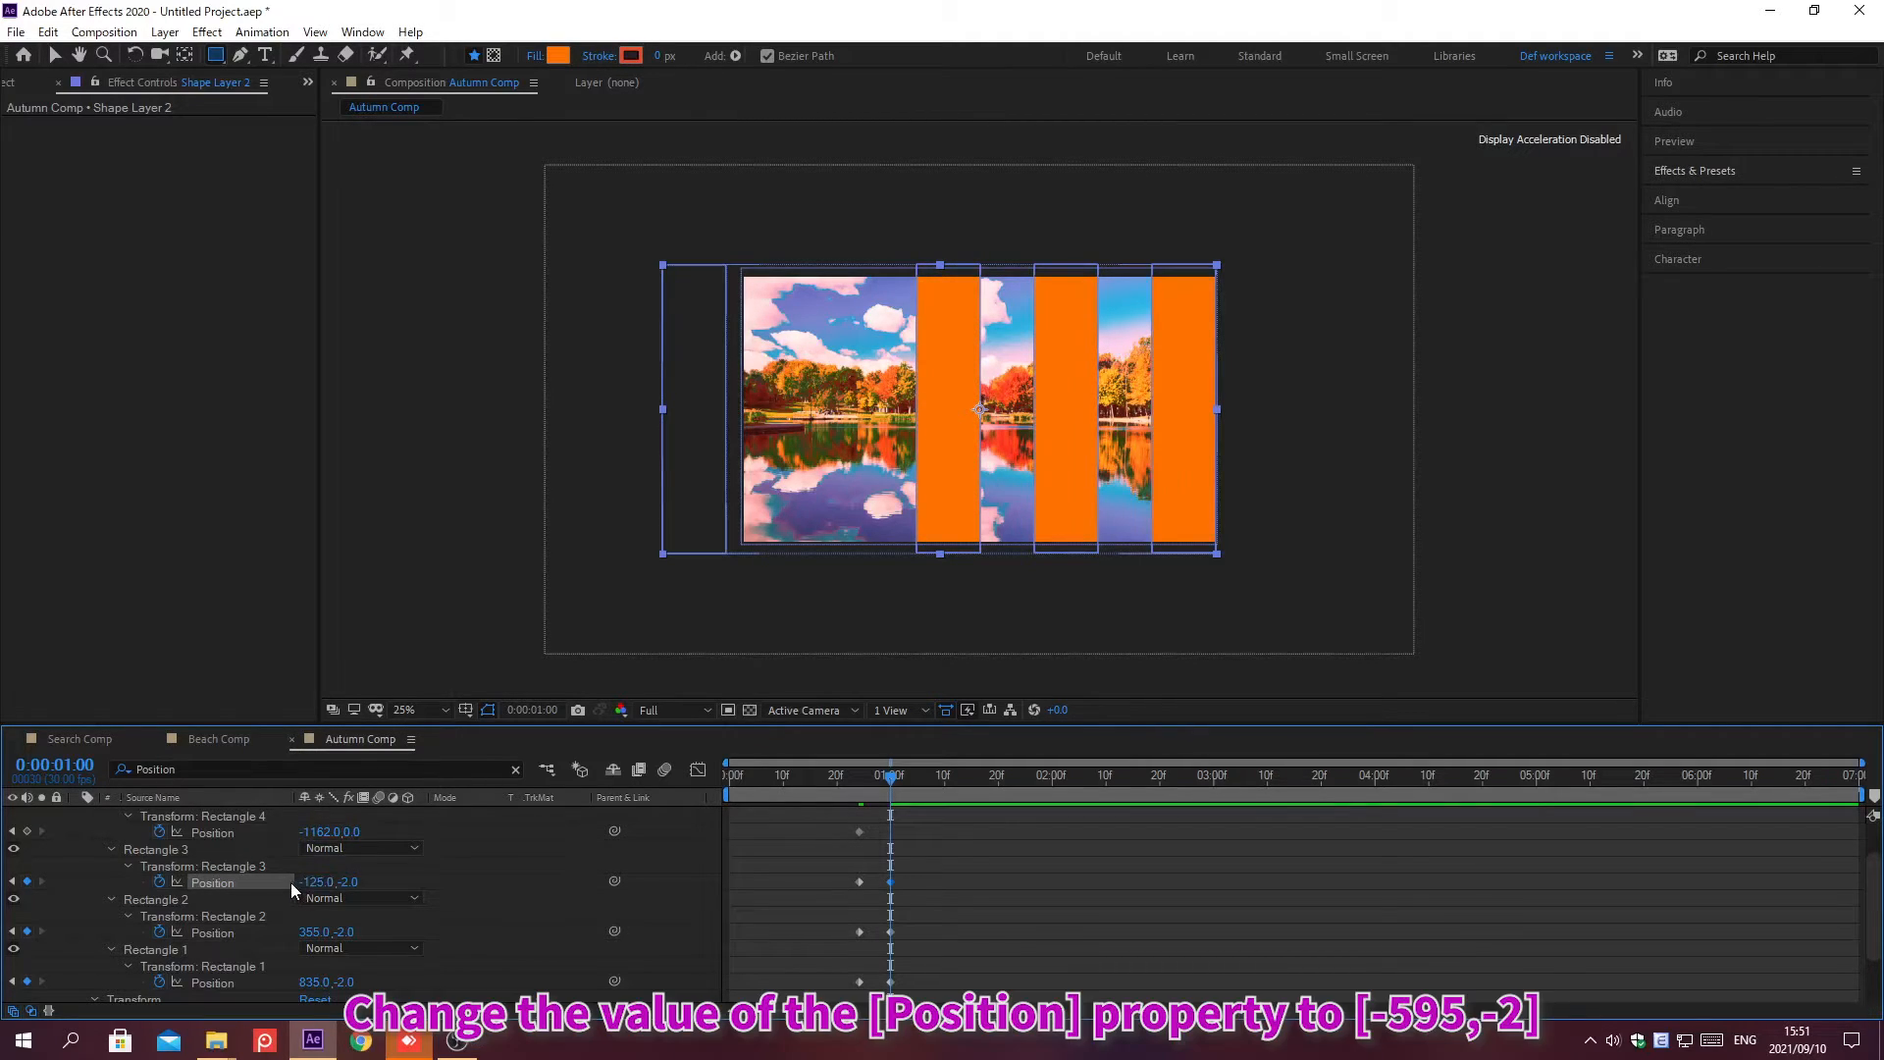
Set Rectangle 4's Position to -595, -2 at the one-second mark
click(304, 831)
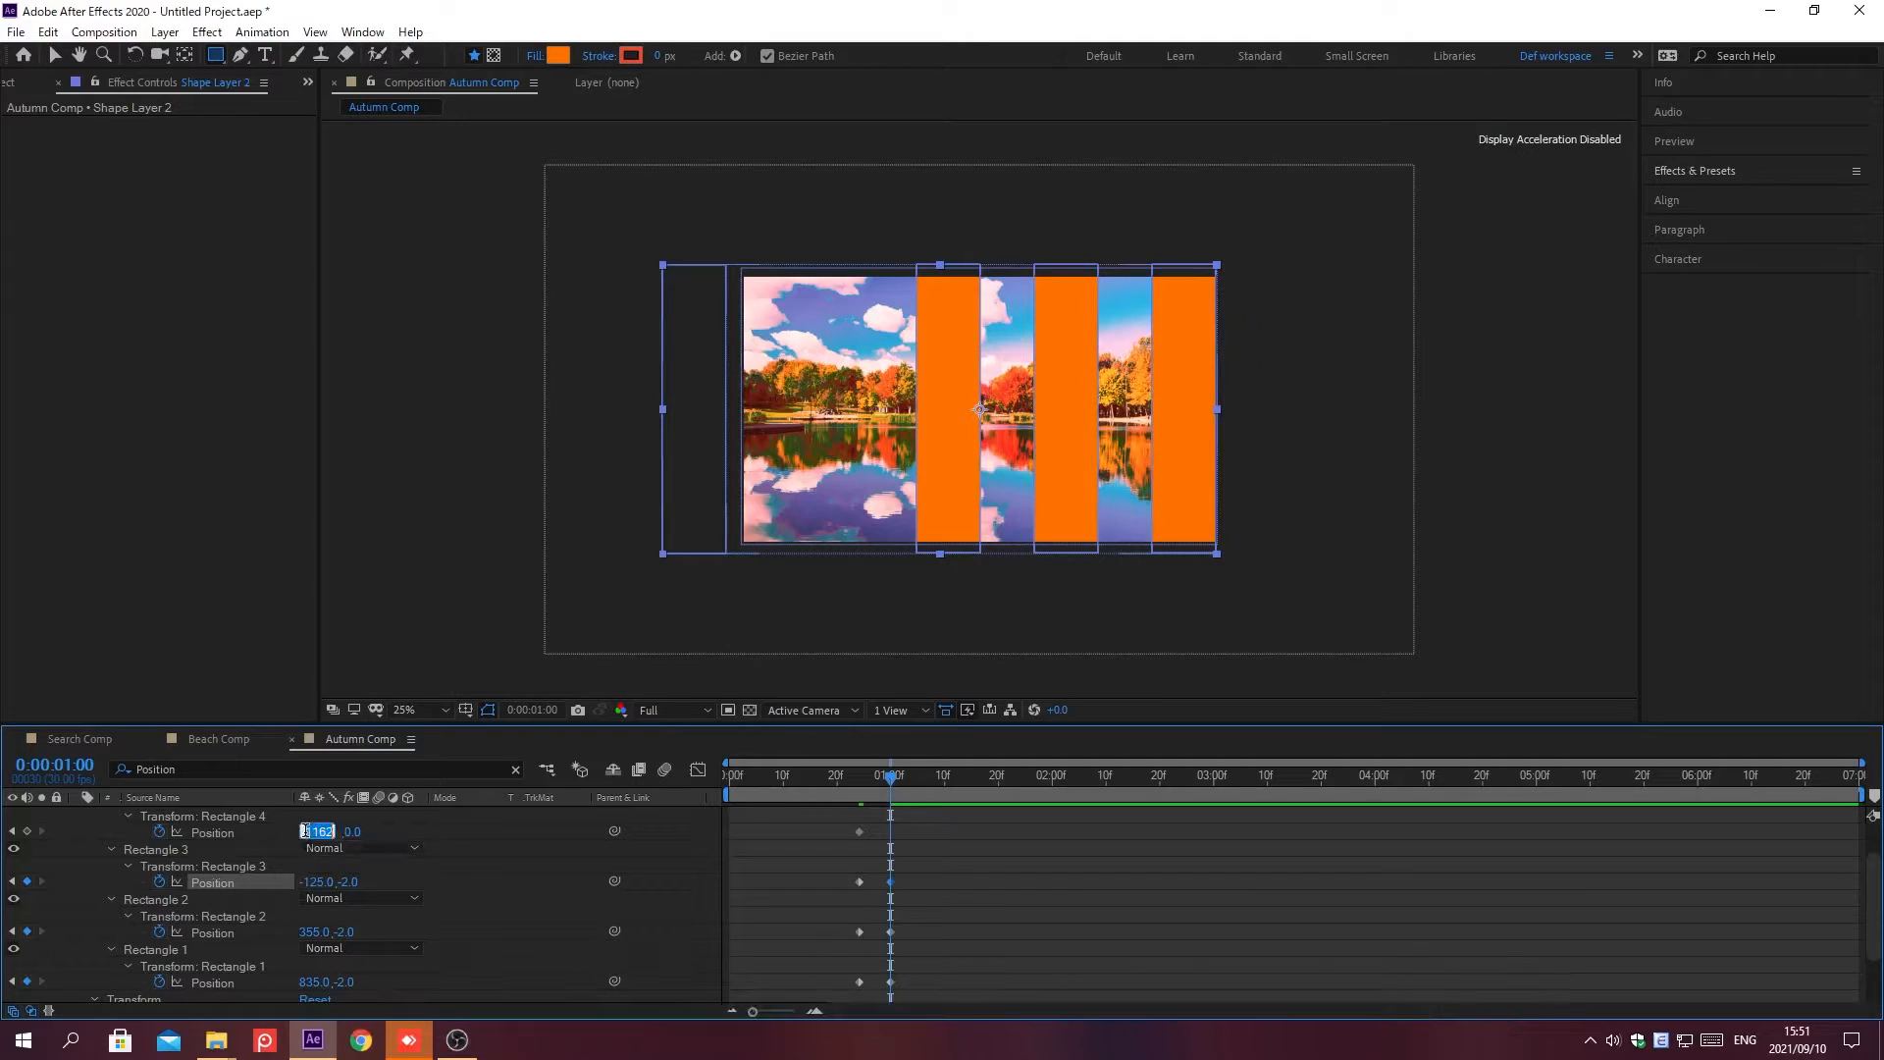
text(-595)
key(Tab)
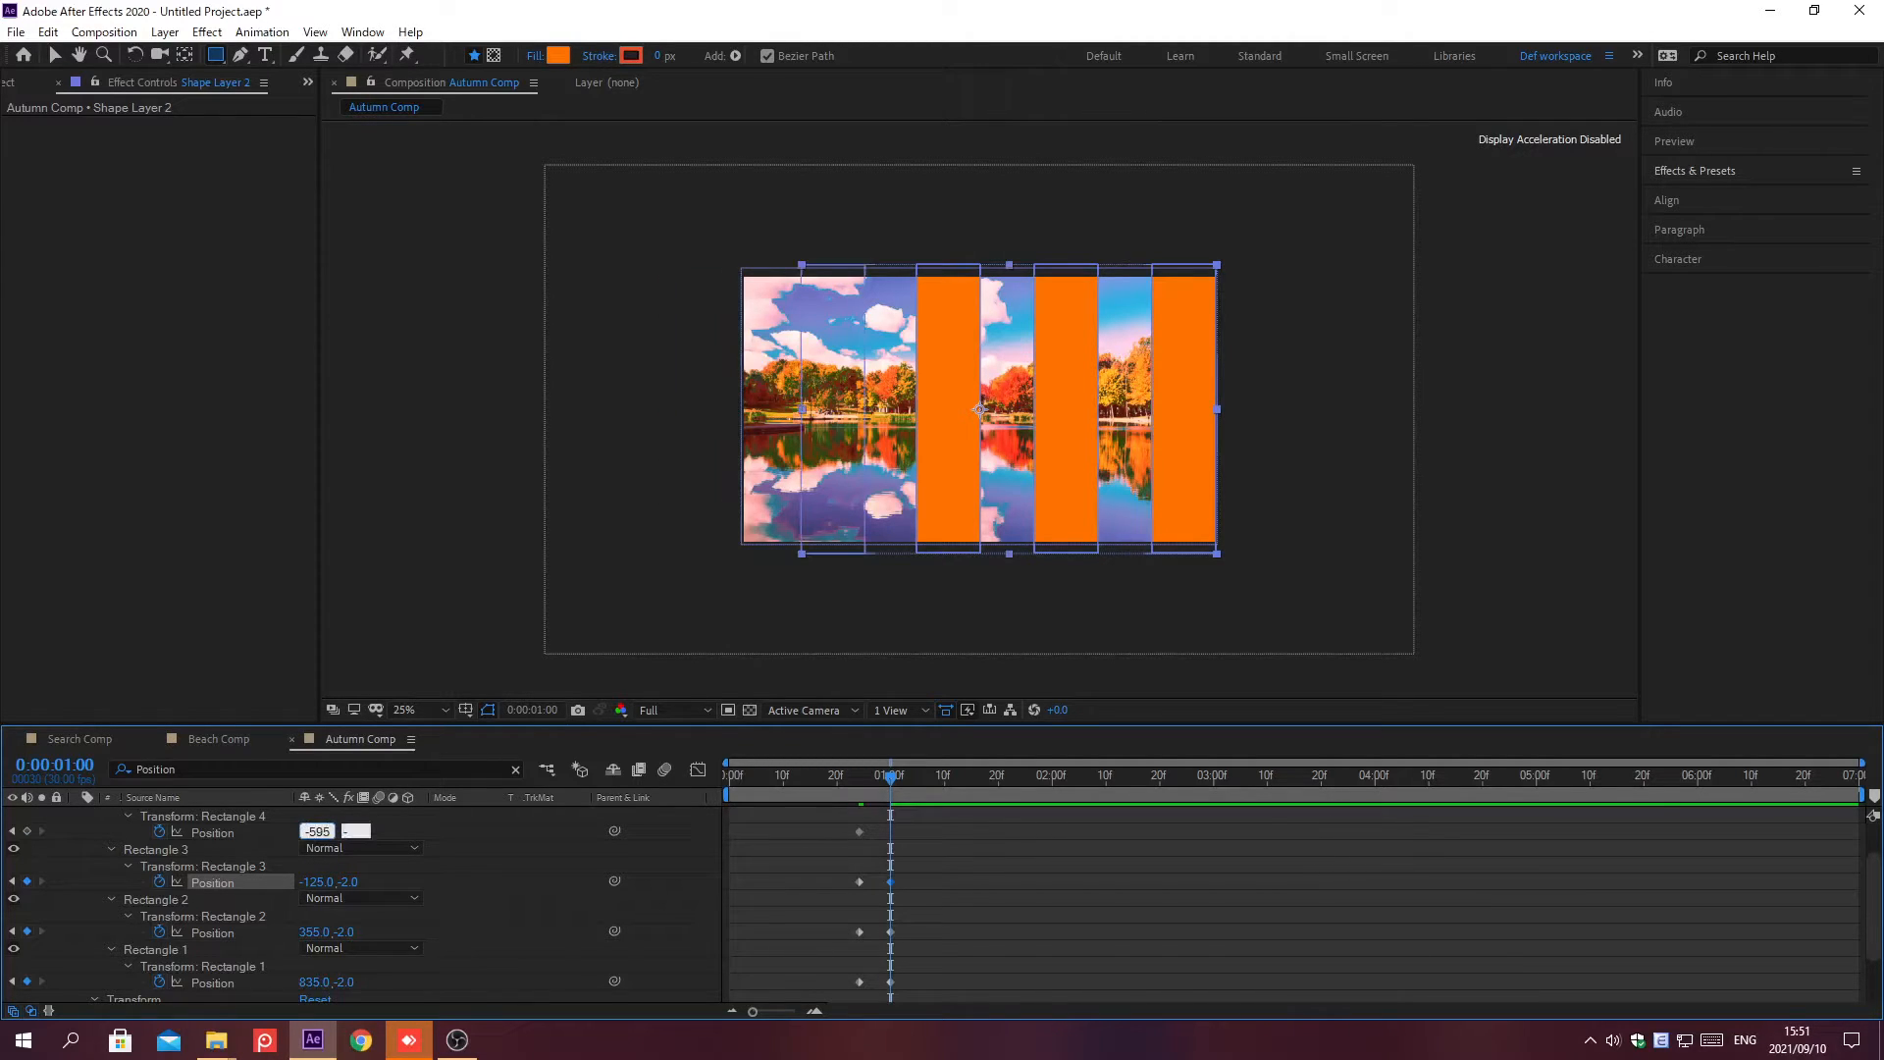
text(-2)
key(Return)
Clear the Position filter and set Adjustment Layer 2's track matte to Alpha Matte "Shape Layer 2"
key(ctrl+f)
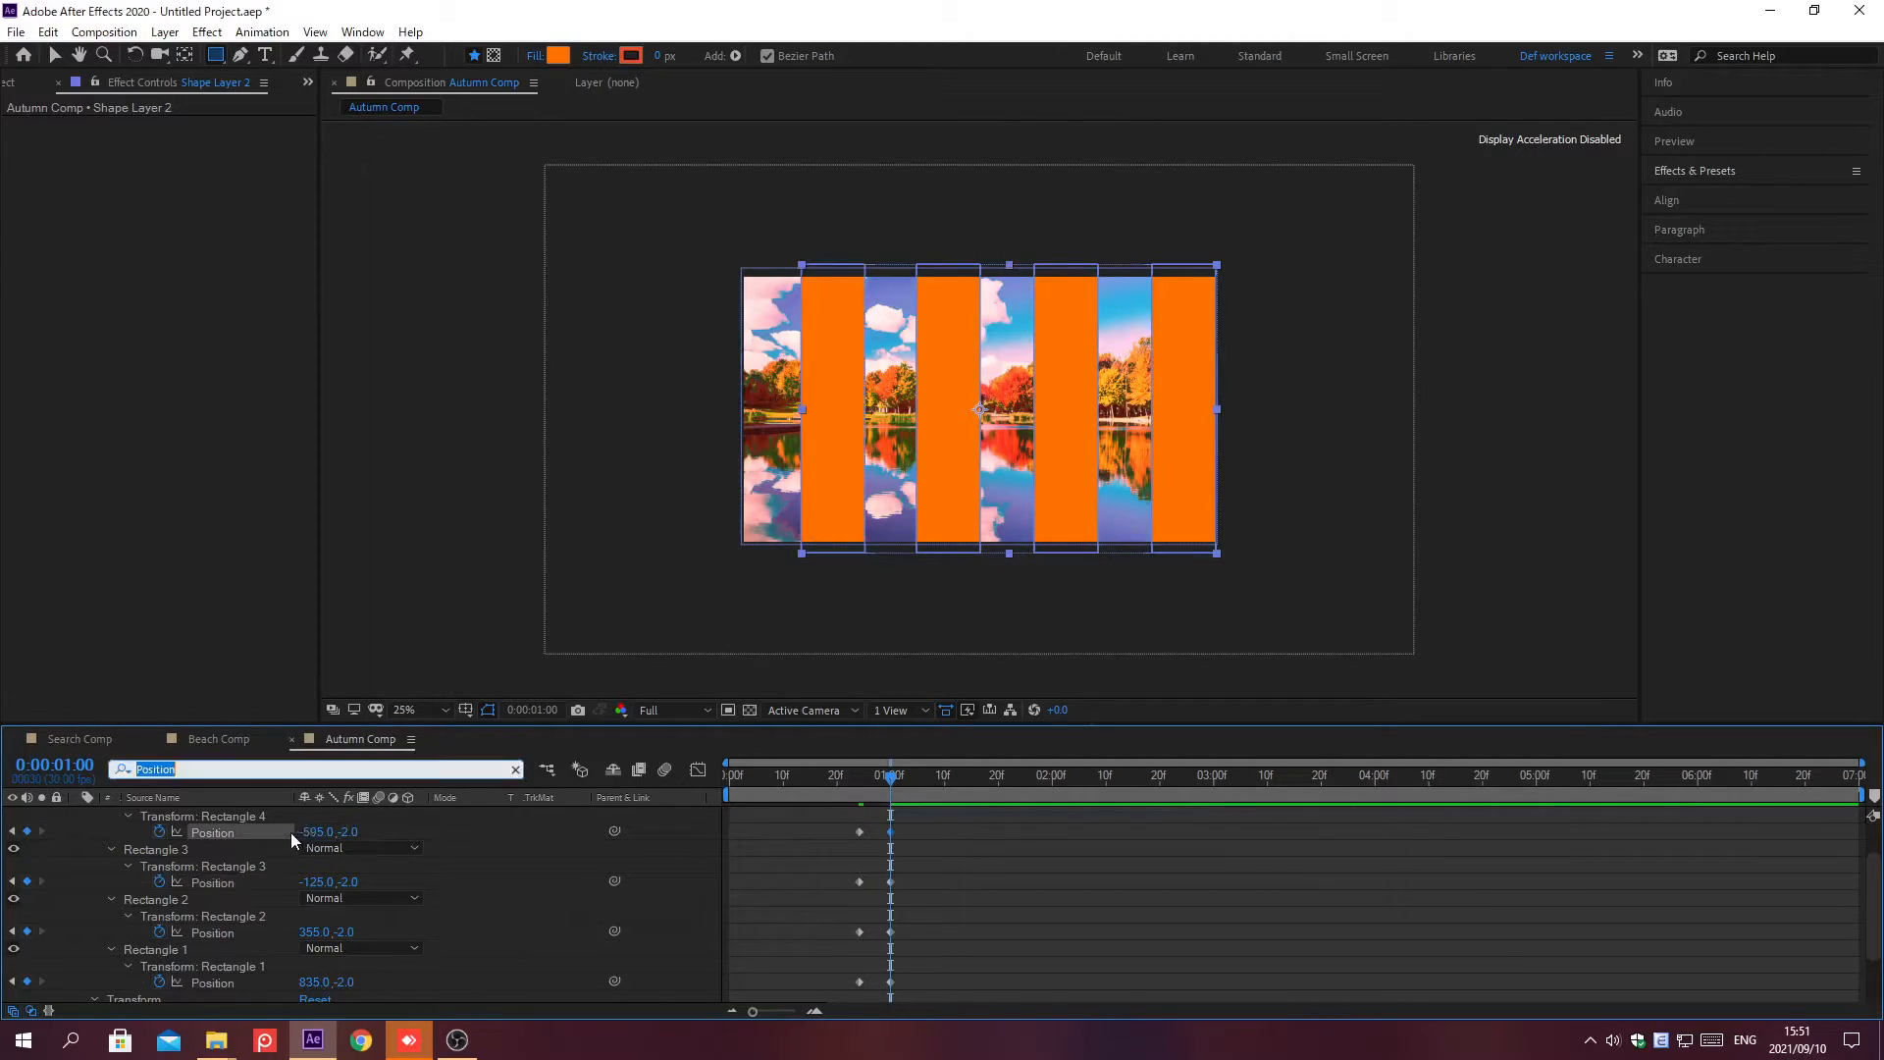
key(BackSpace)
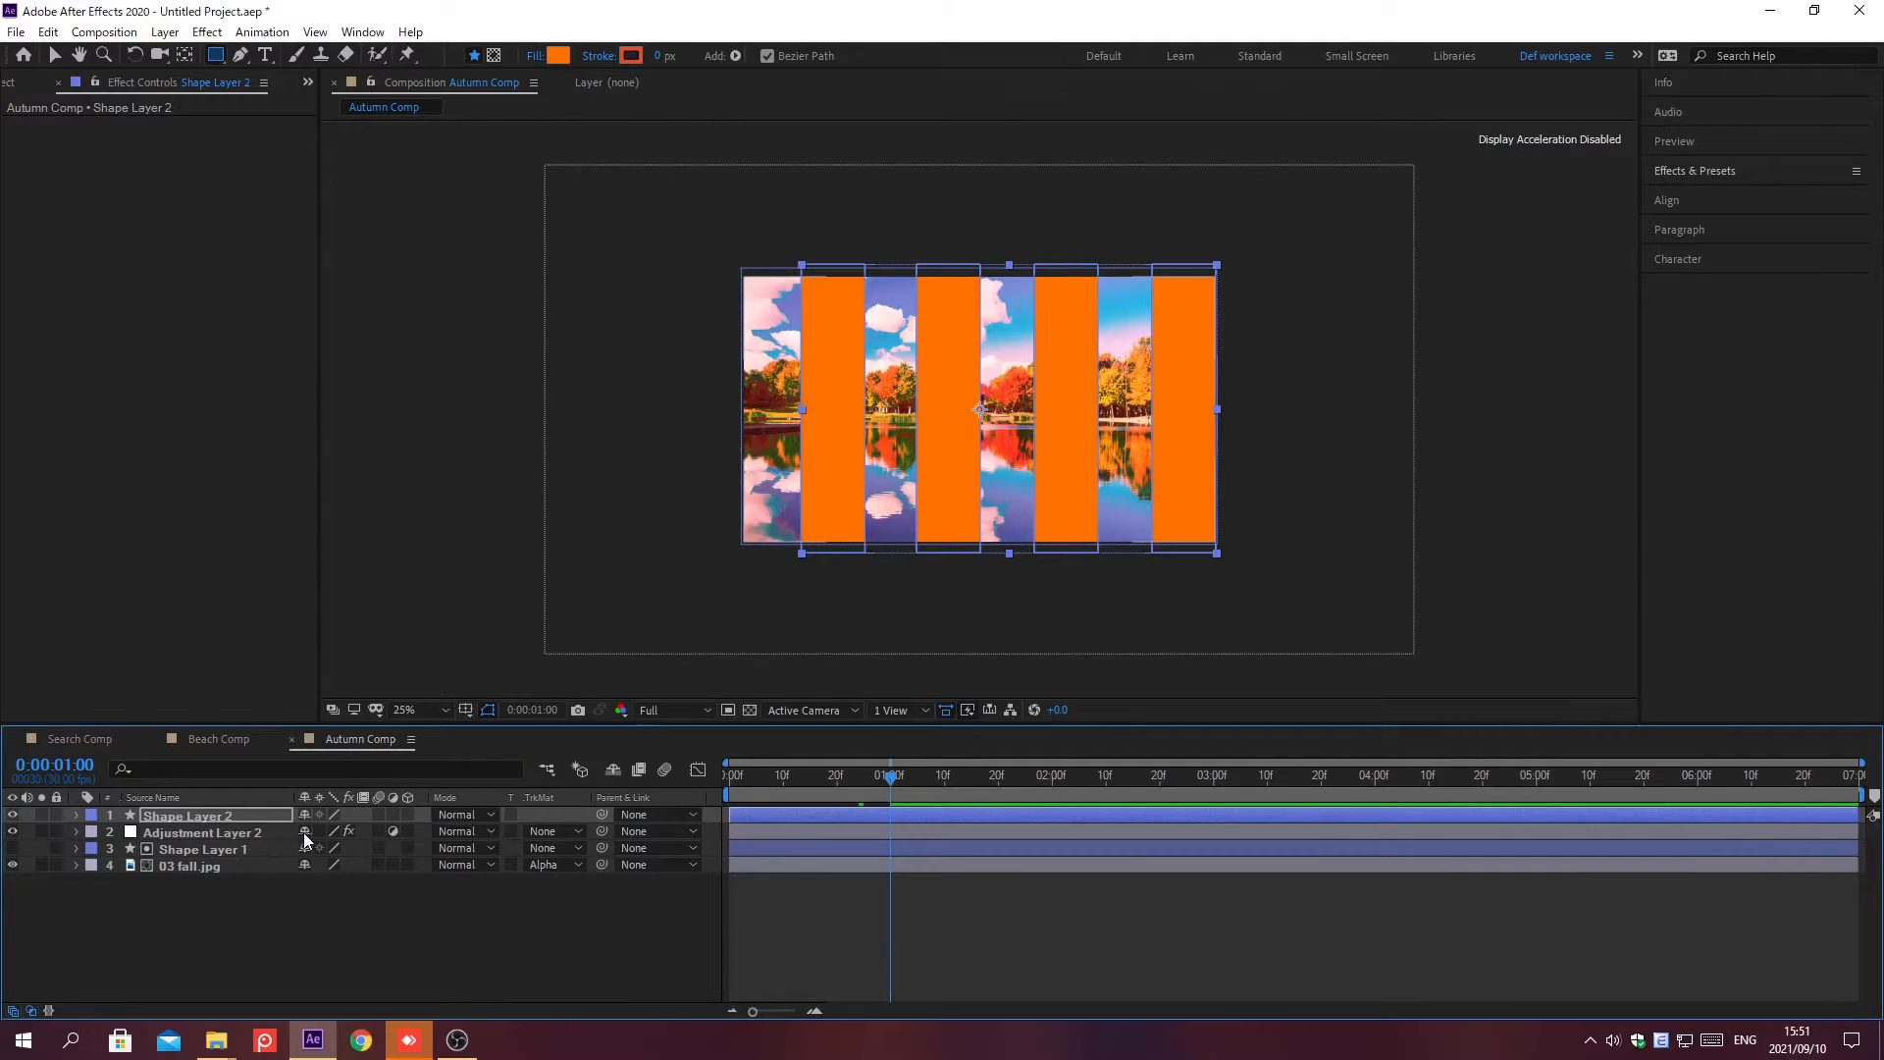
click(575, 832)
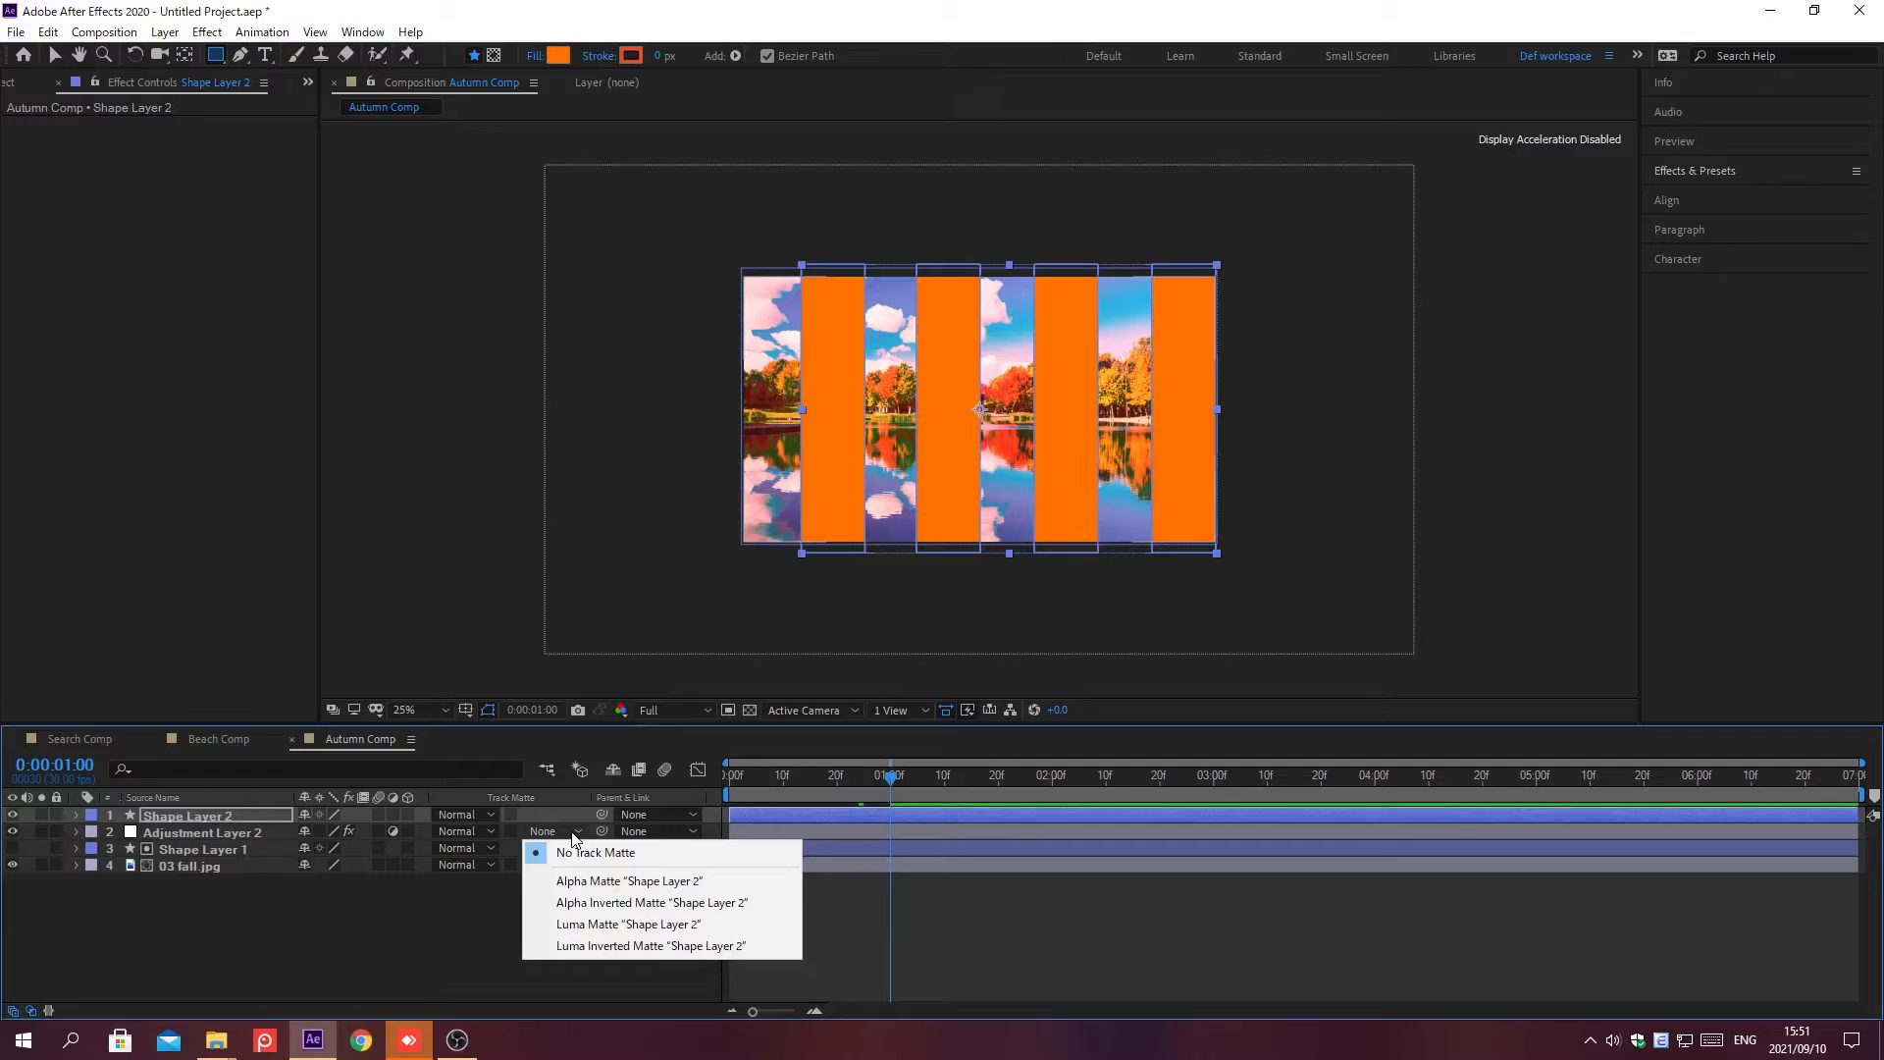
click(586, 880)
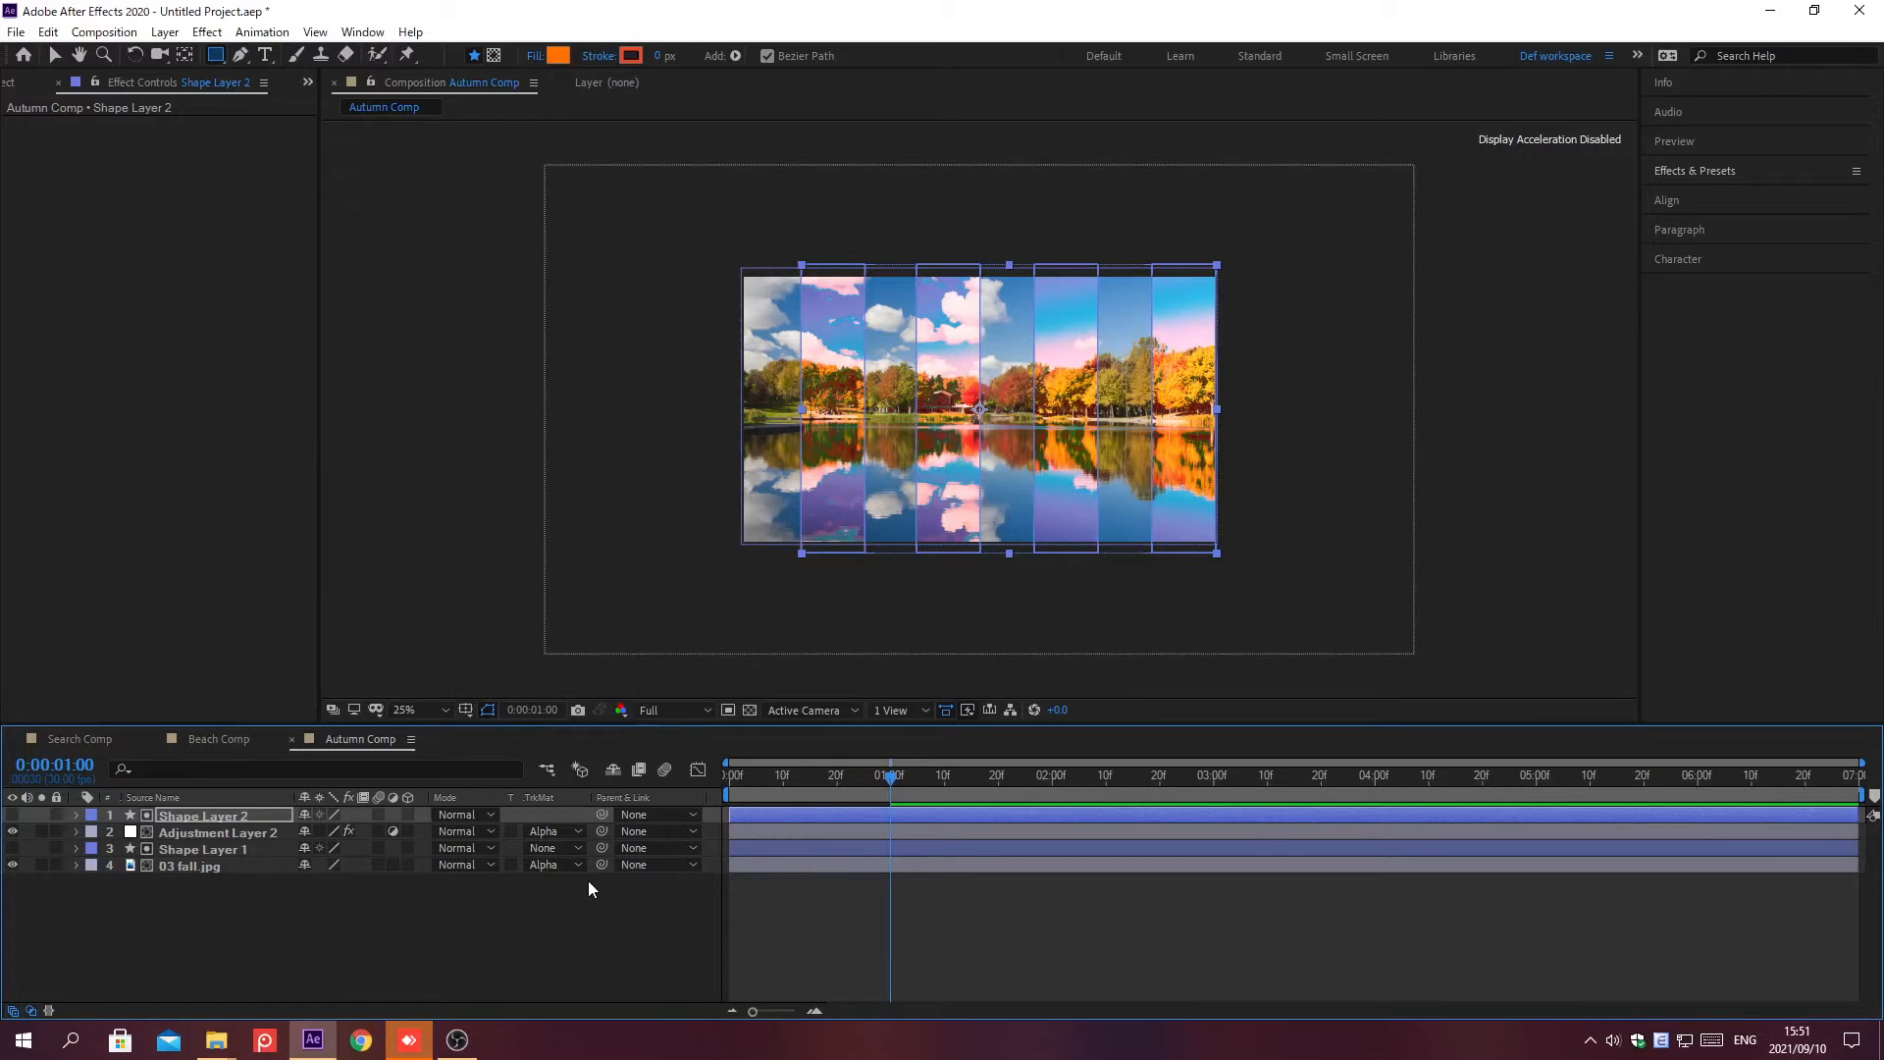
Preview the color-corrected stripe animation by scrubbing from the start of the composition to 0:00:01:10
key(shift+slash)
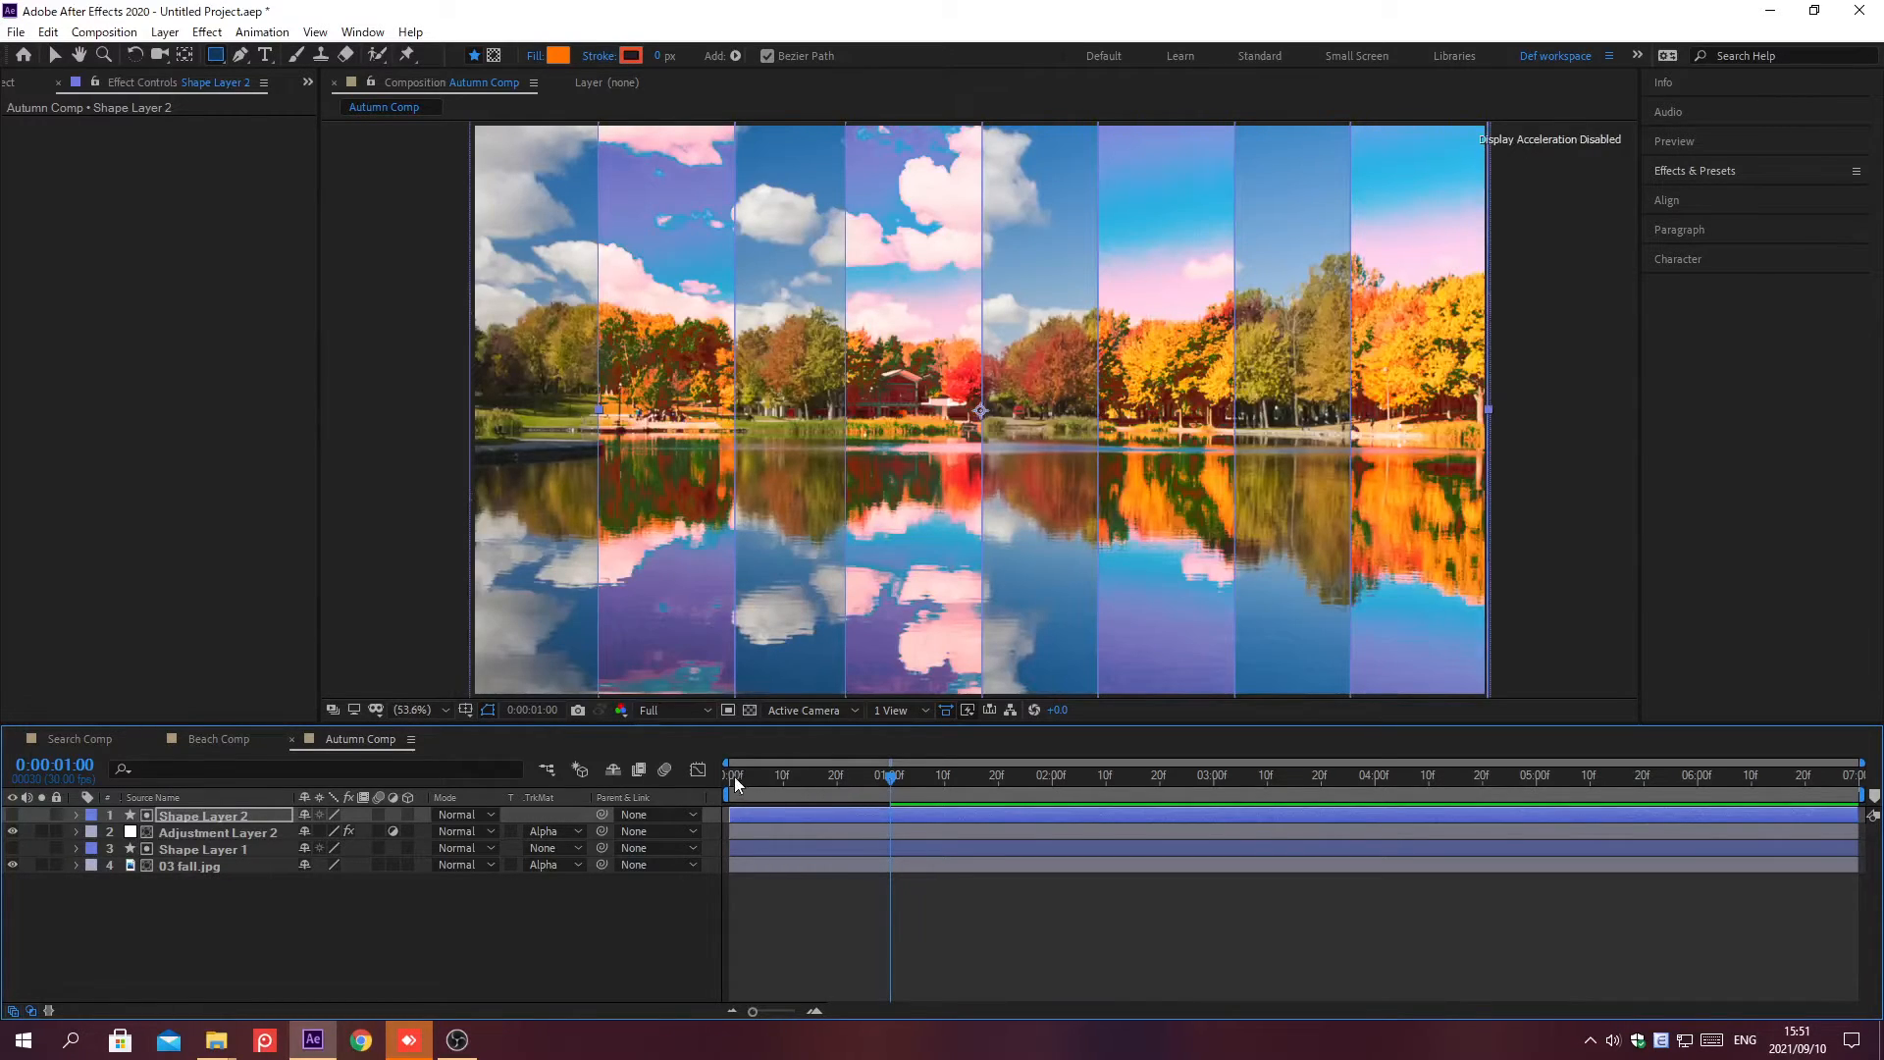
drag(736, 782, 944, 813)
click(532, 904)
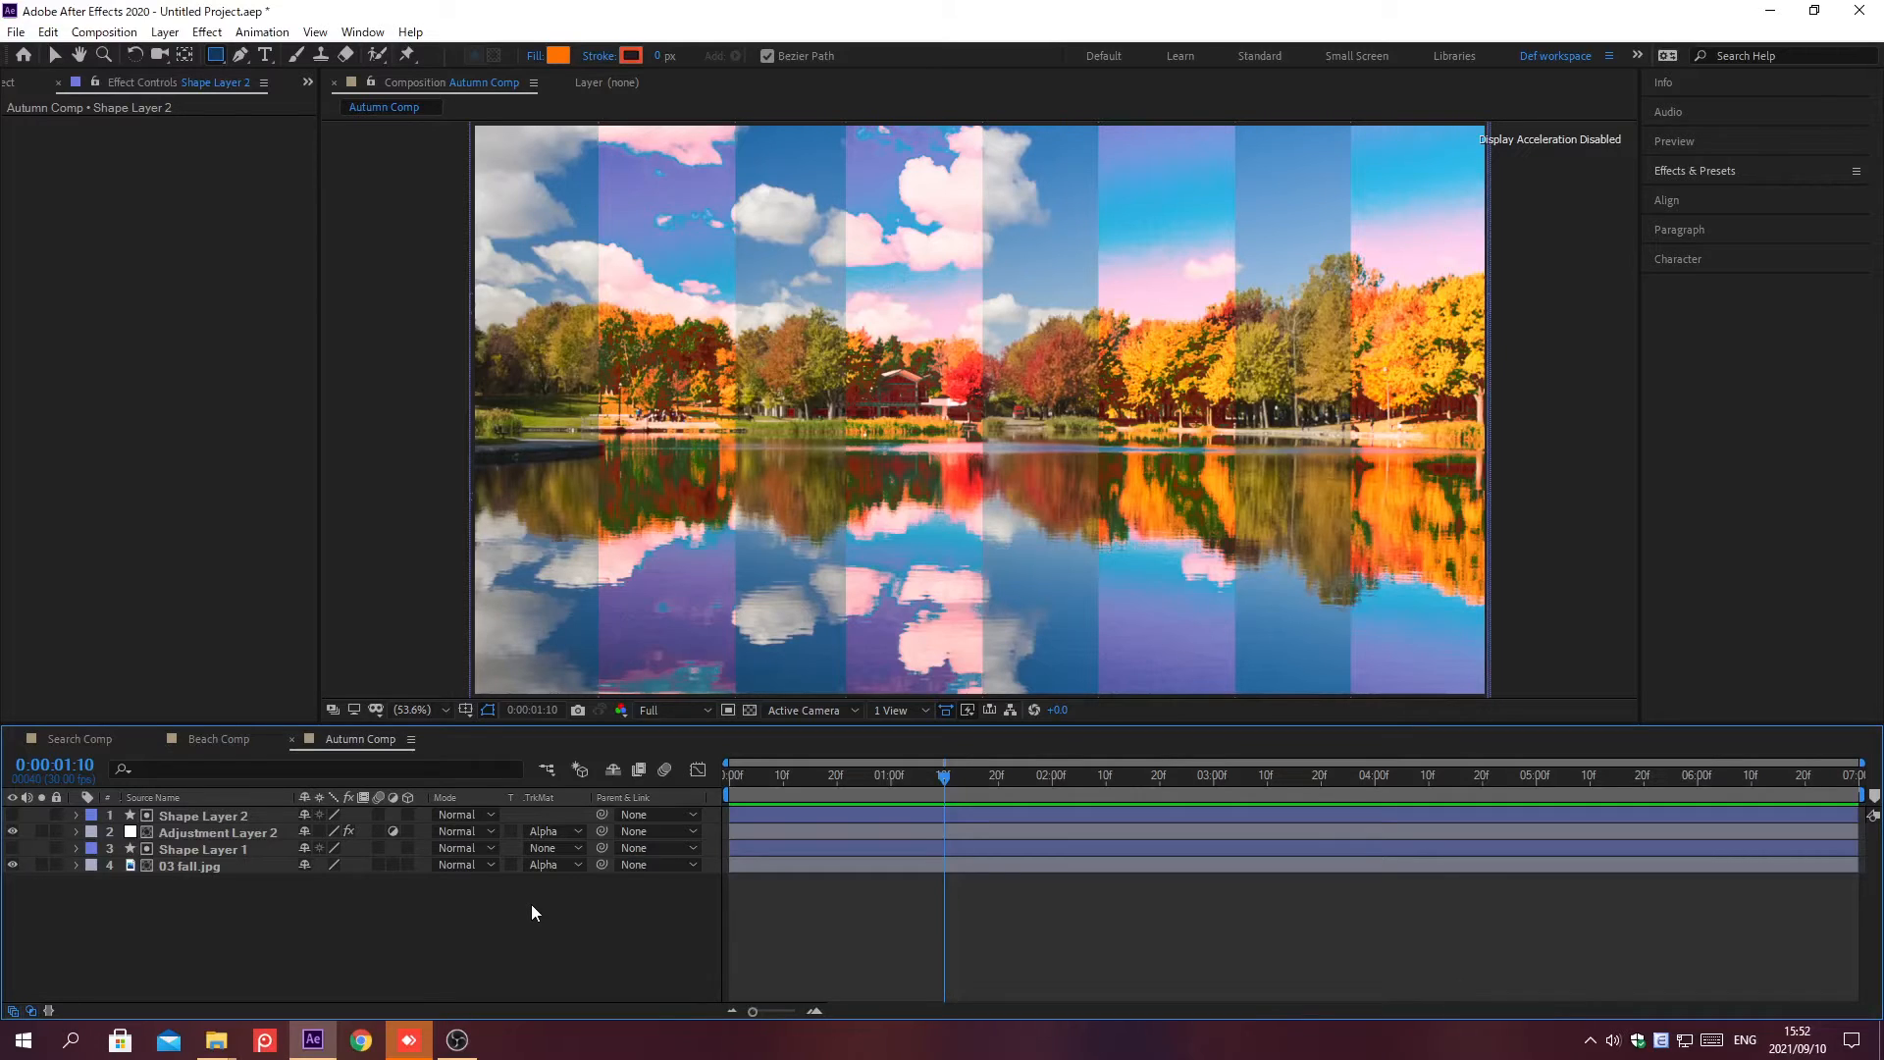
Create a new composition named Brush Comp with the existing 1920 x 1080, 30 fps, seven-second settings
key(ctrl+n)
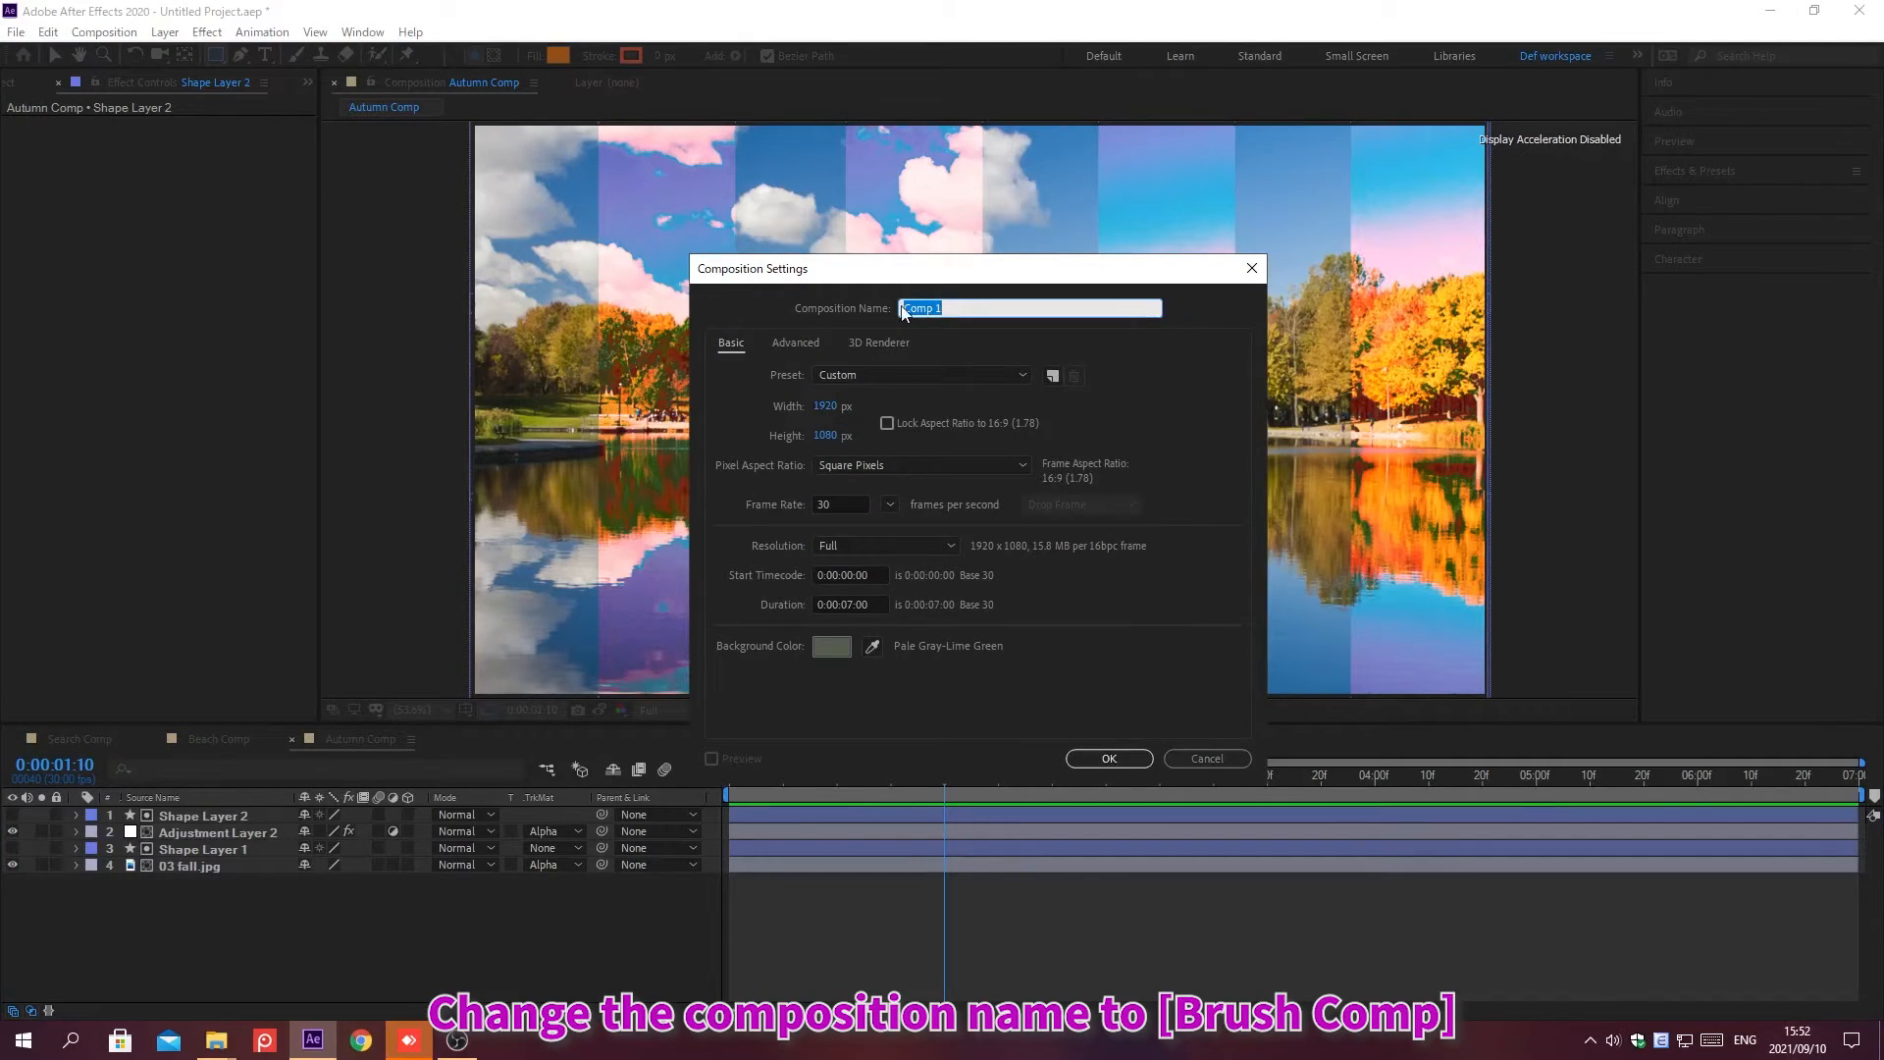
text(Brush Comp)
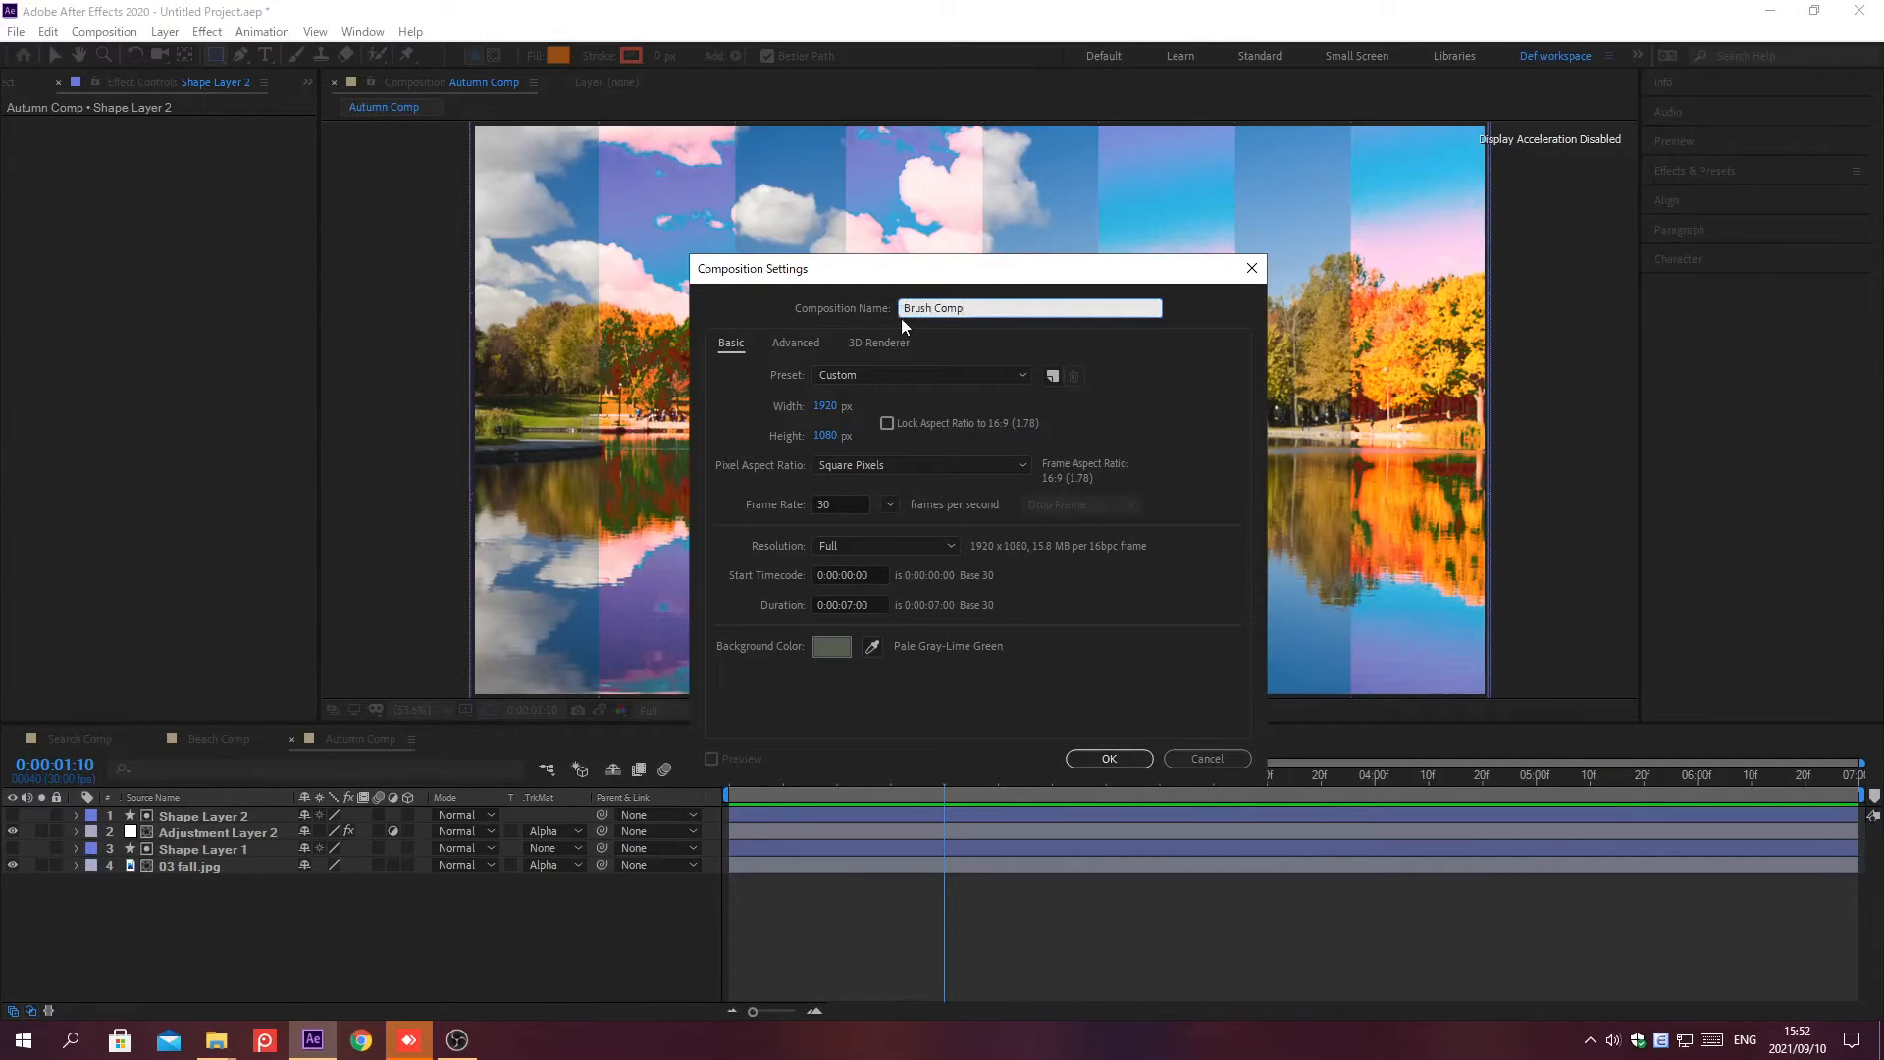
key(Return)
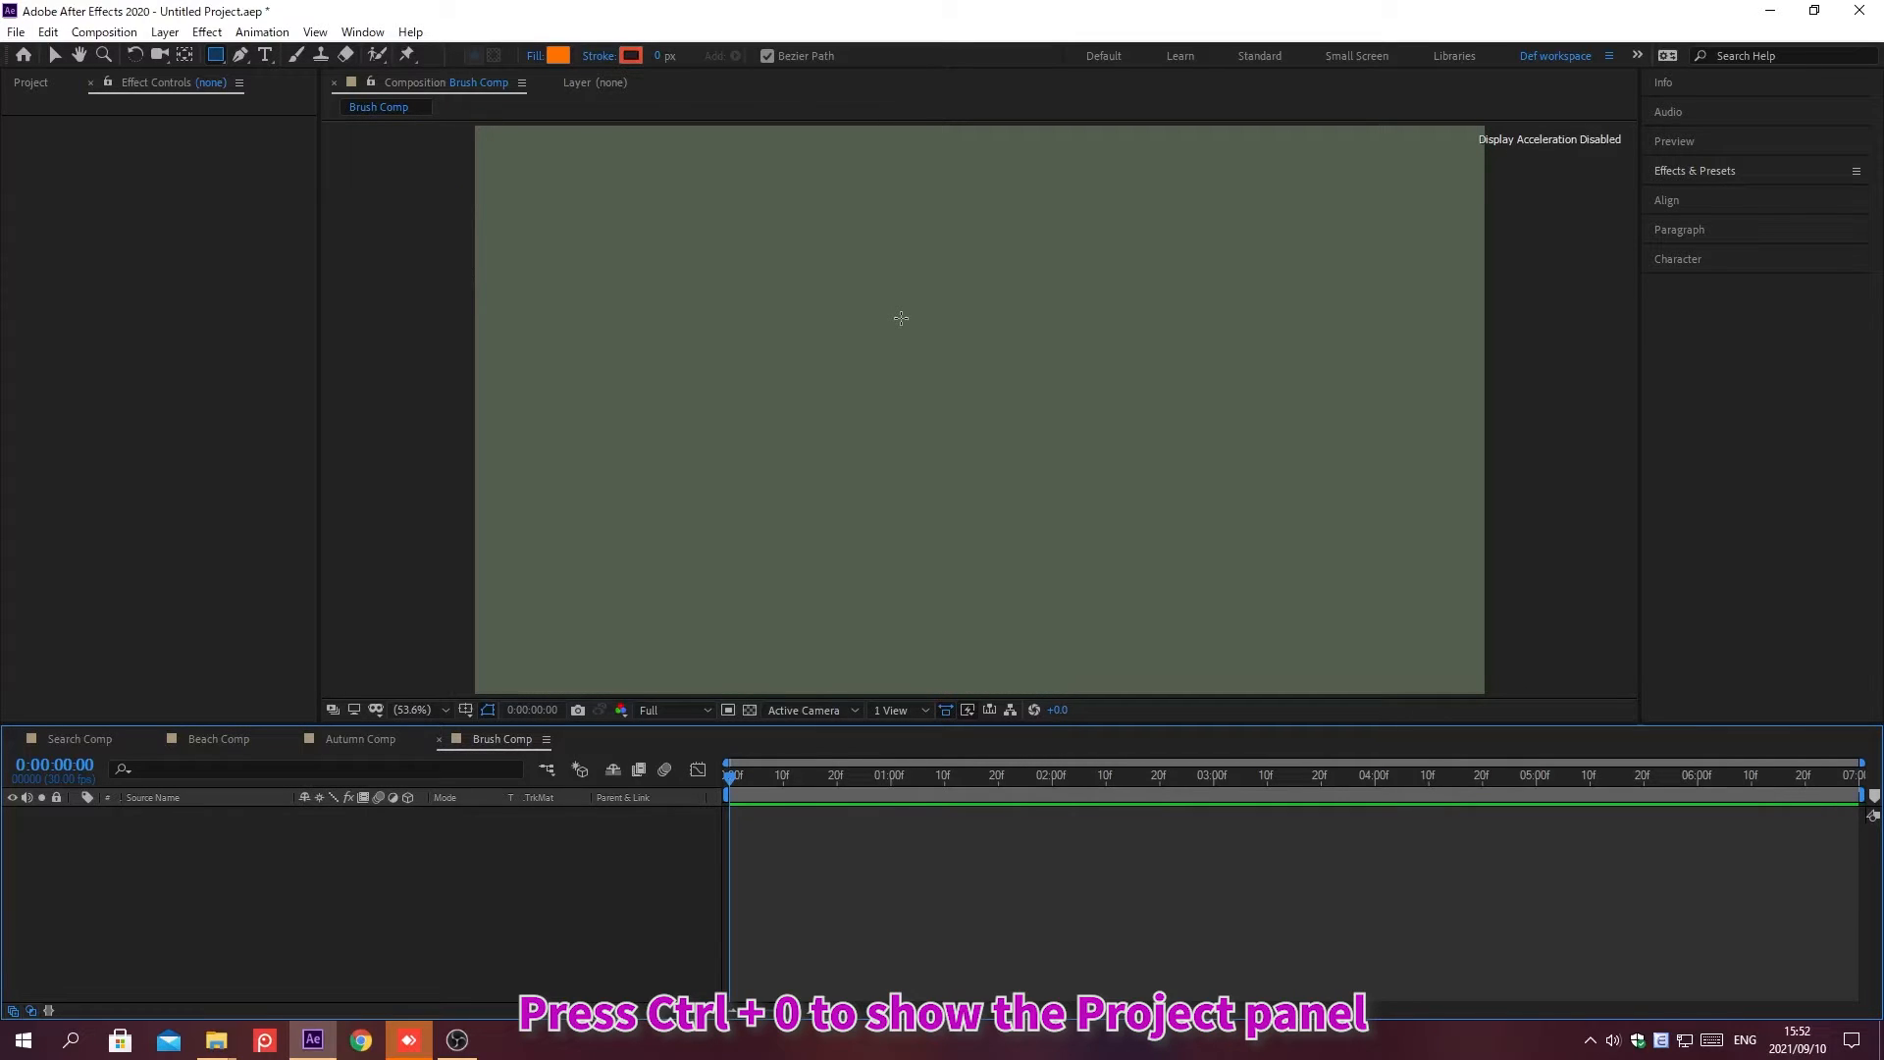
Add the 05 brush stroke.png footage from the project to the Brush Comp timeline as a layer
key(ctrl+0)
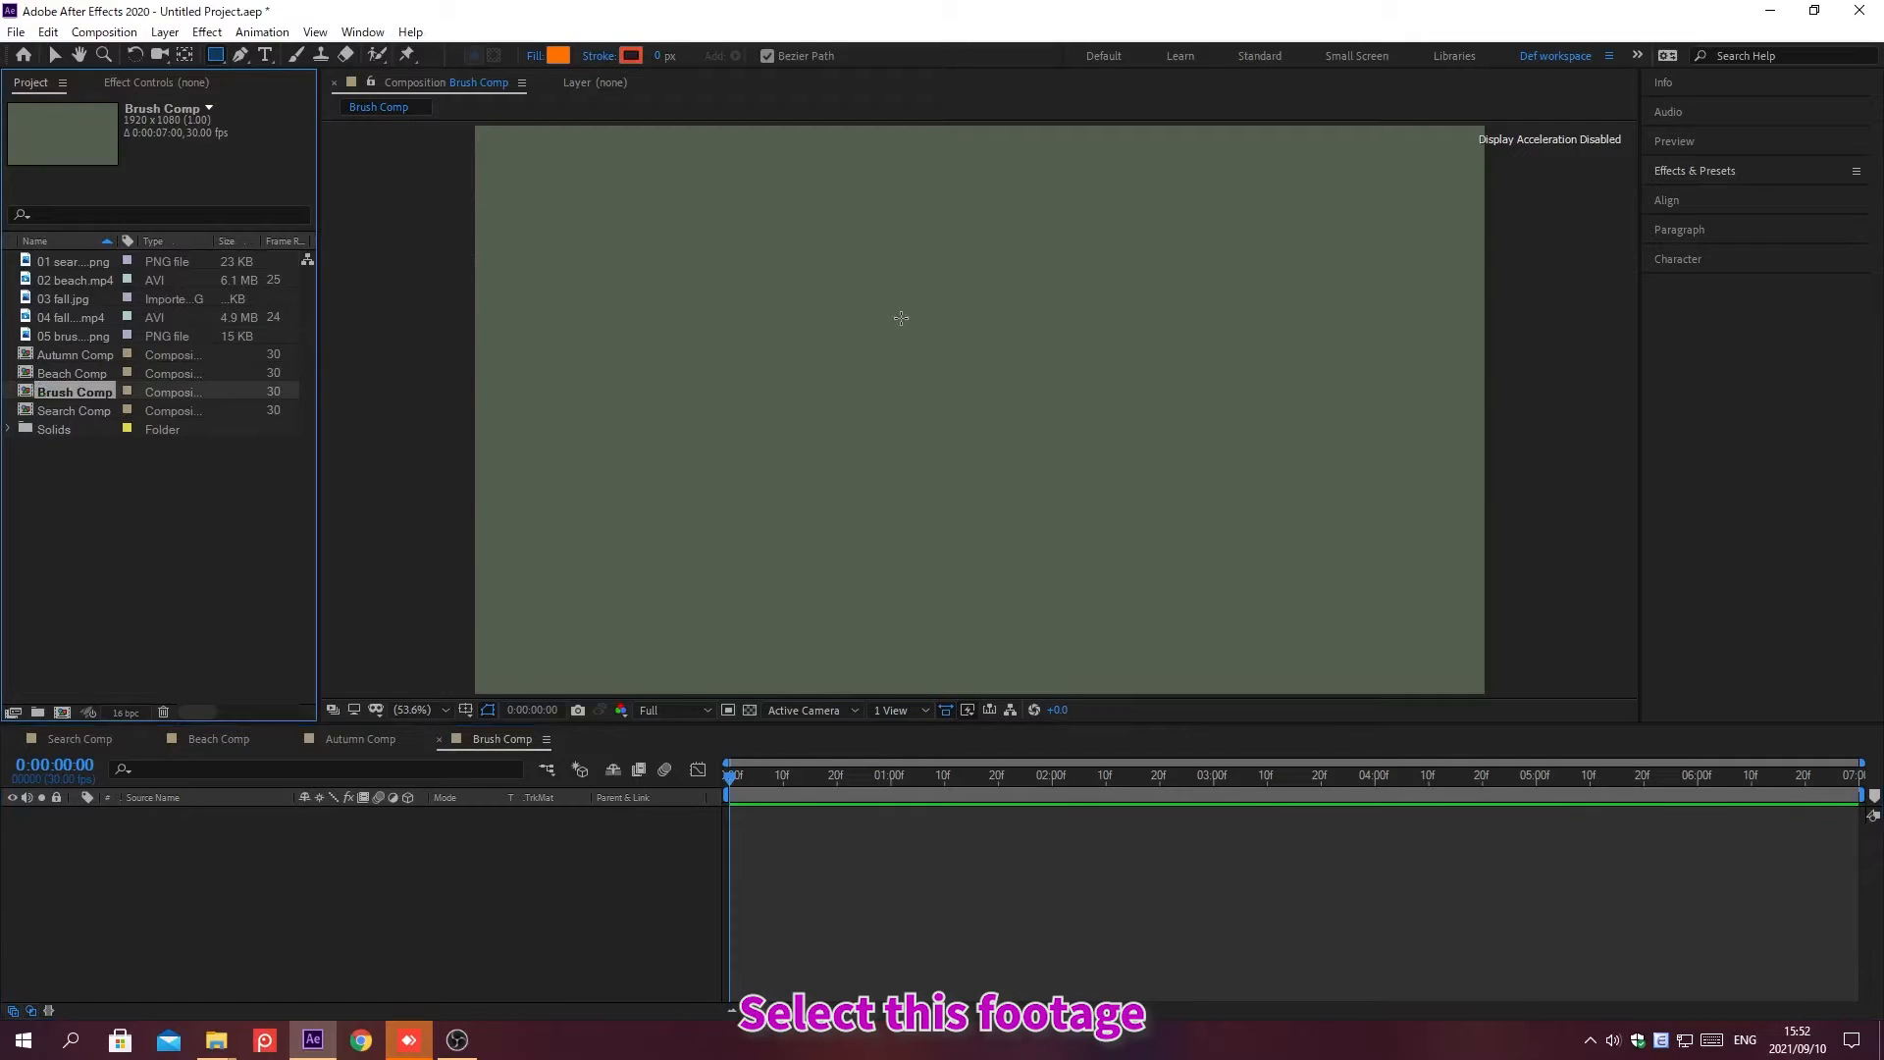
click(62, 335)
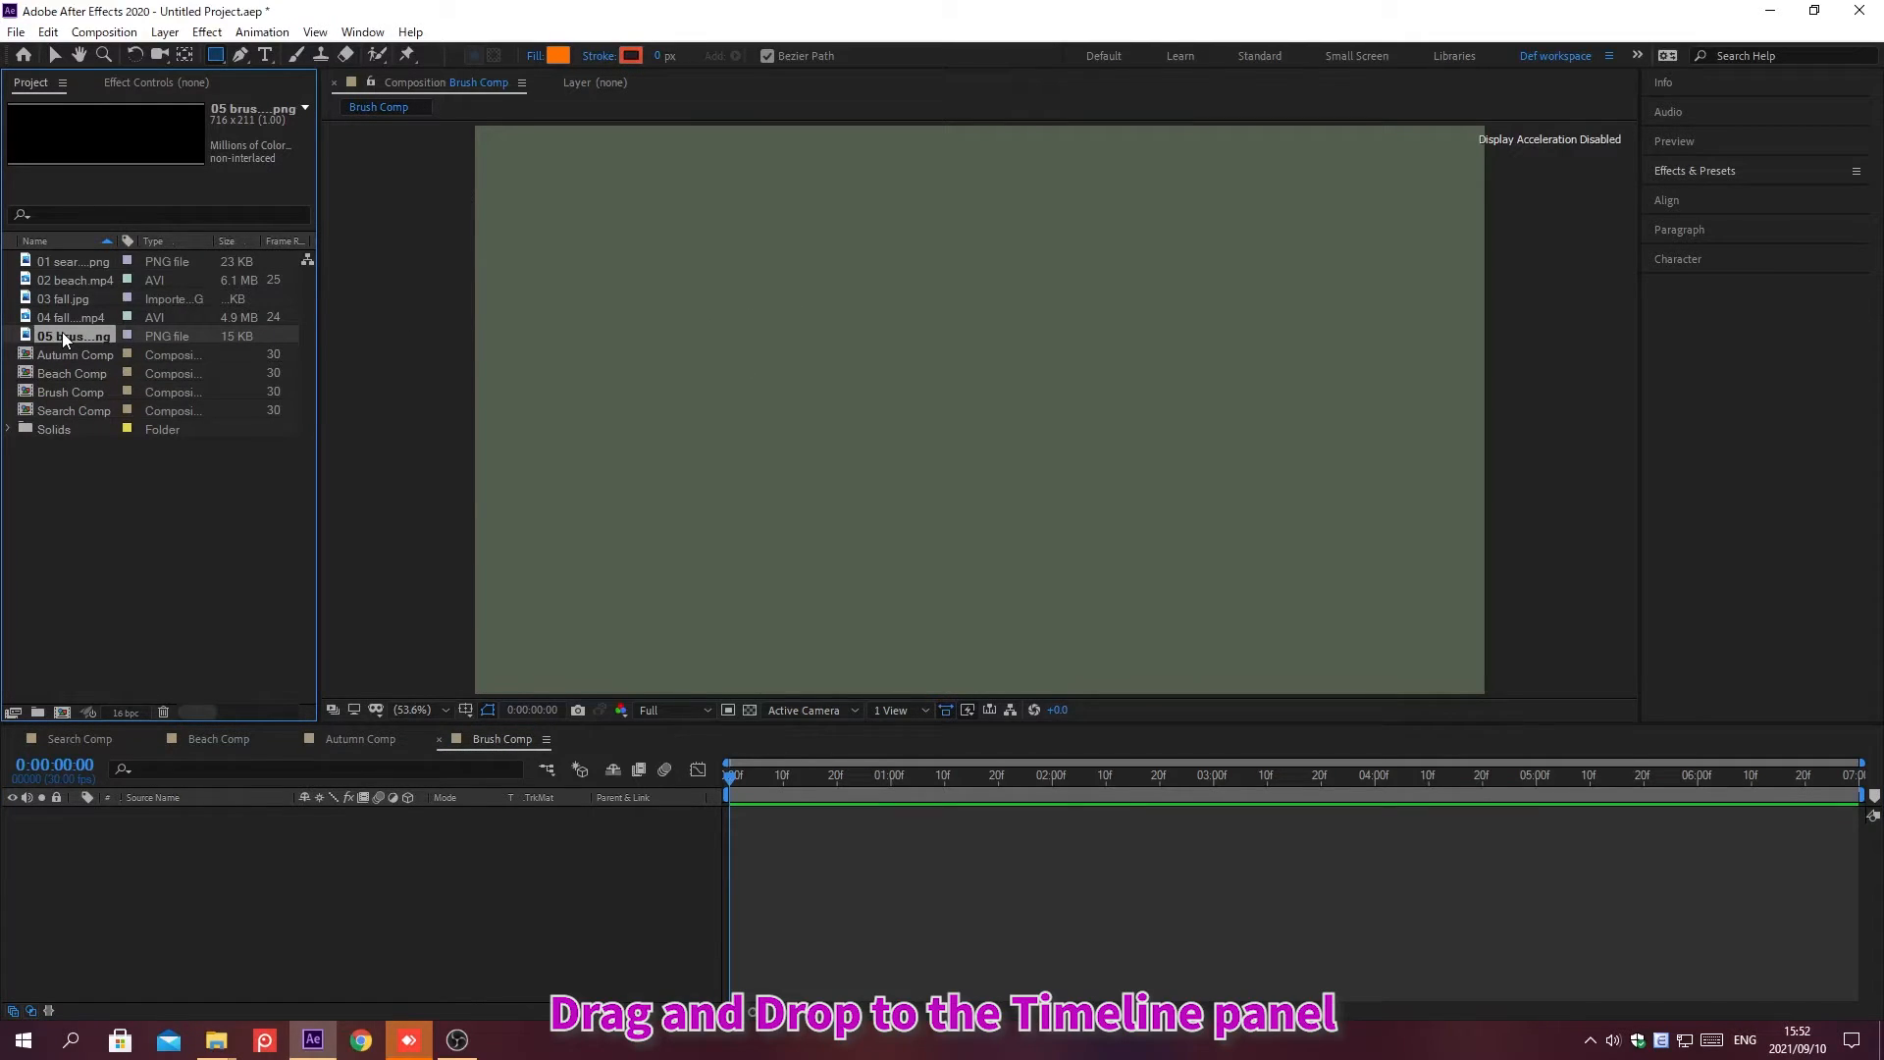
drag(62, 334, 96, 470)
drag(190, 861, 195, 886)
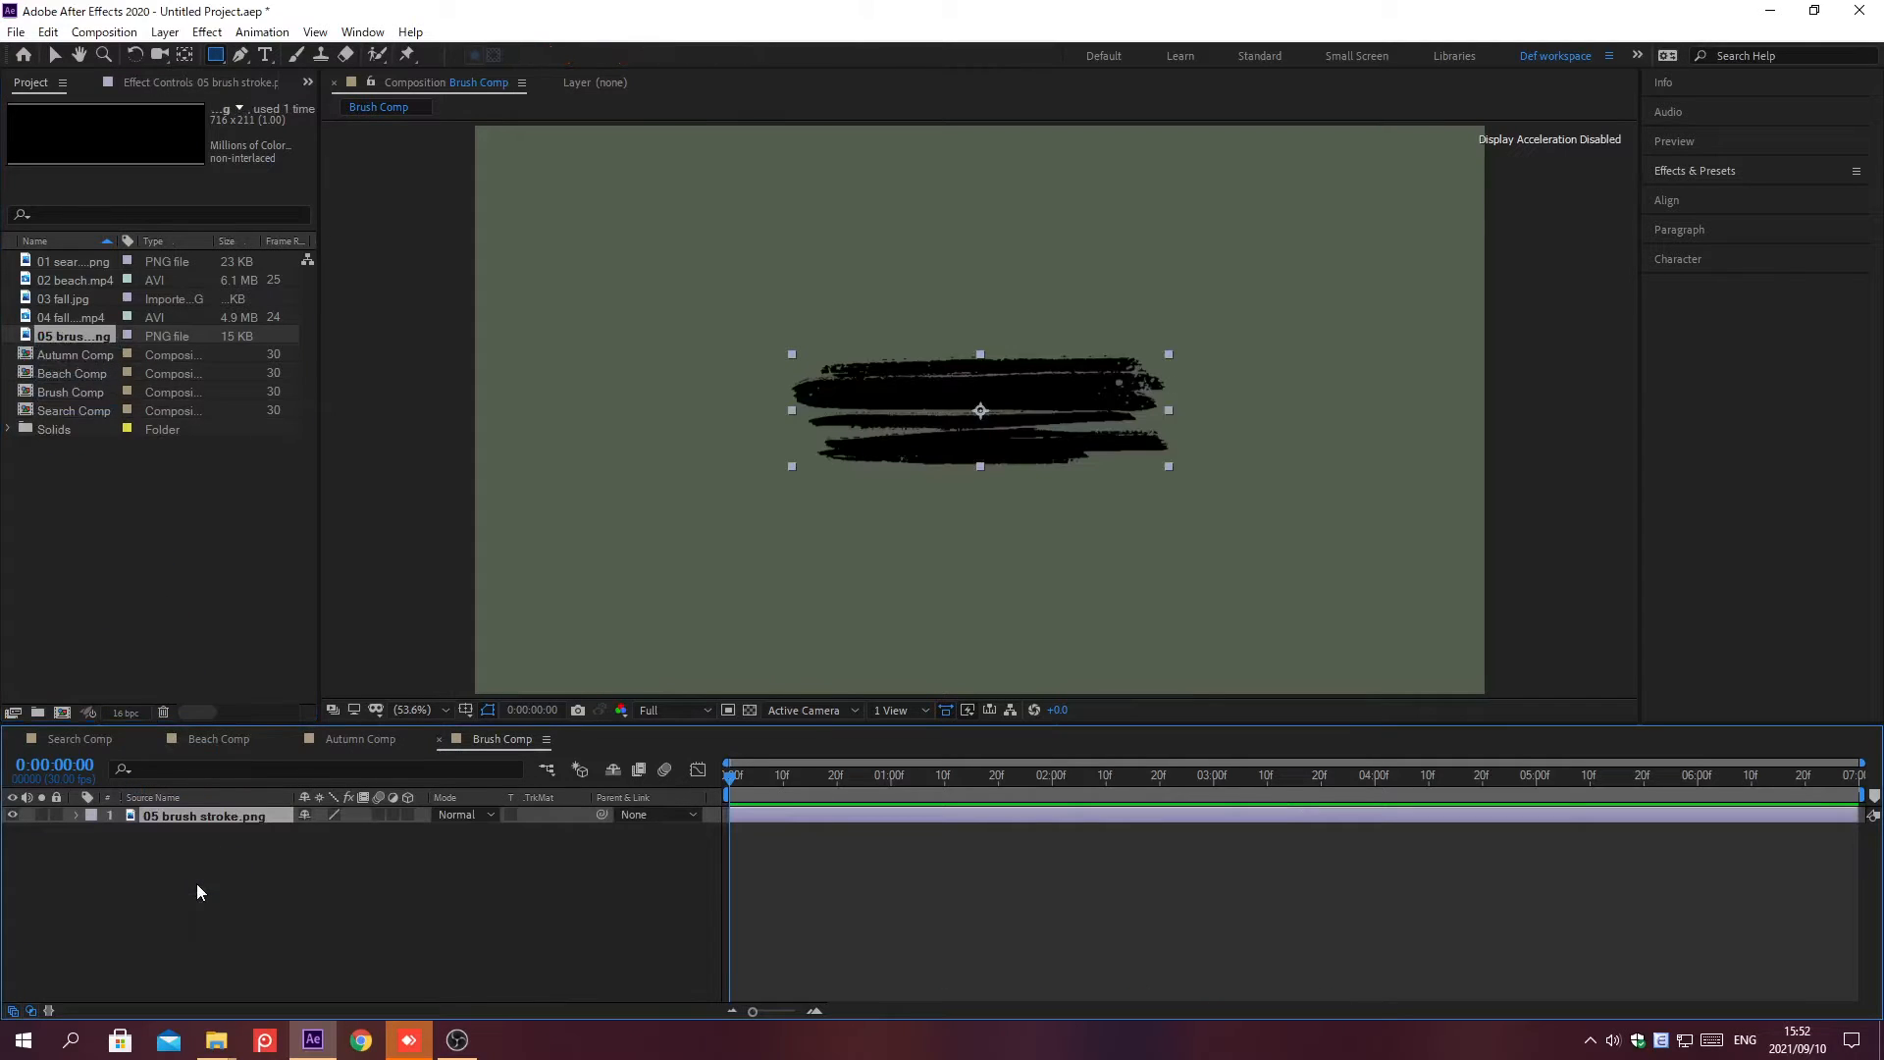
Find the Linear Wipe transition effect and apply it to the 05 brush stroke.png layer
click(1697, 173)
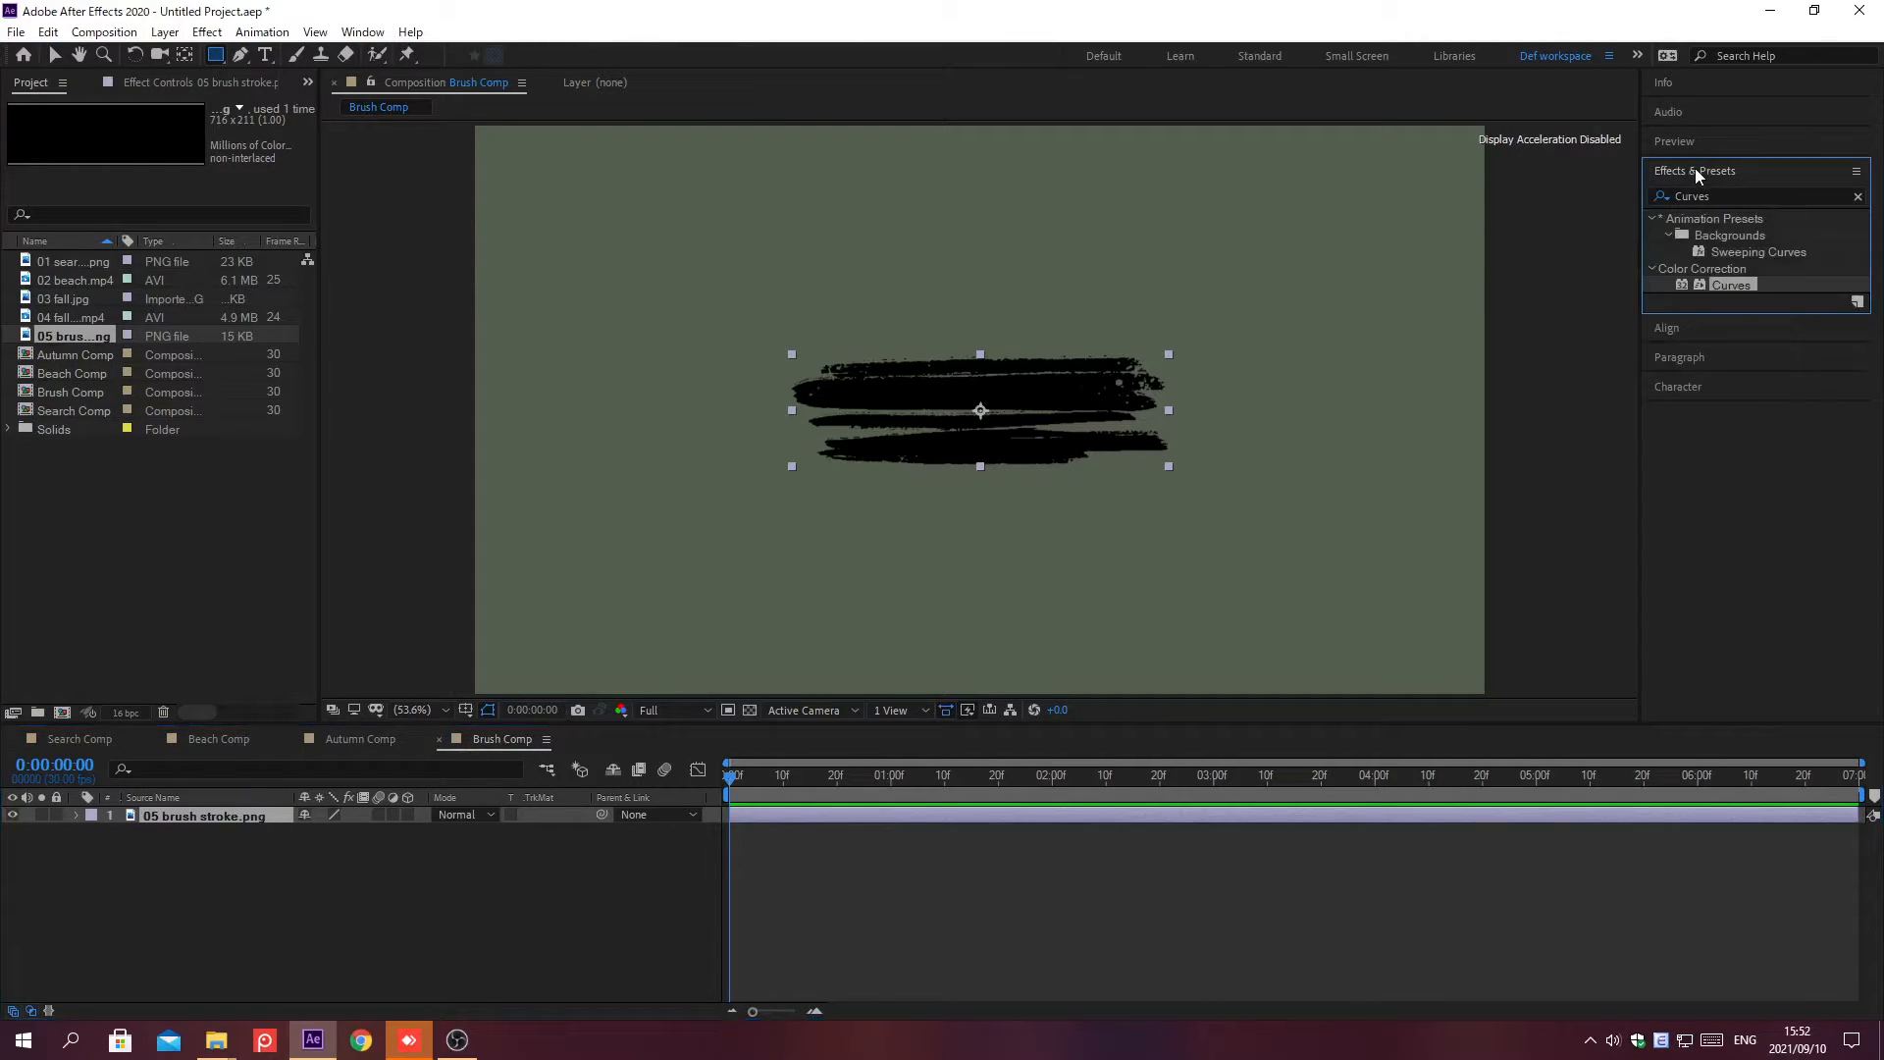
click(1858, 198)
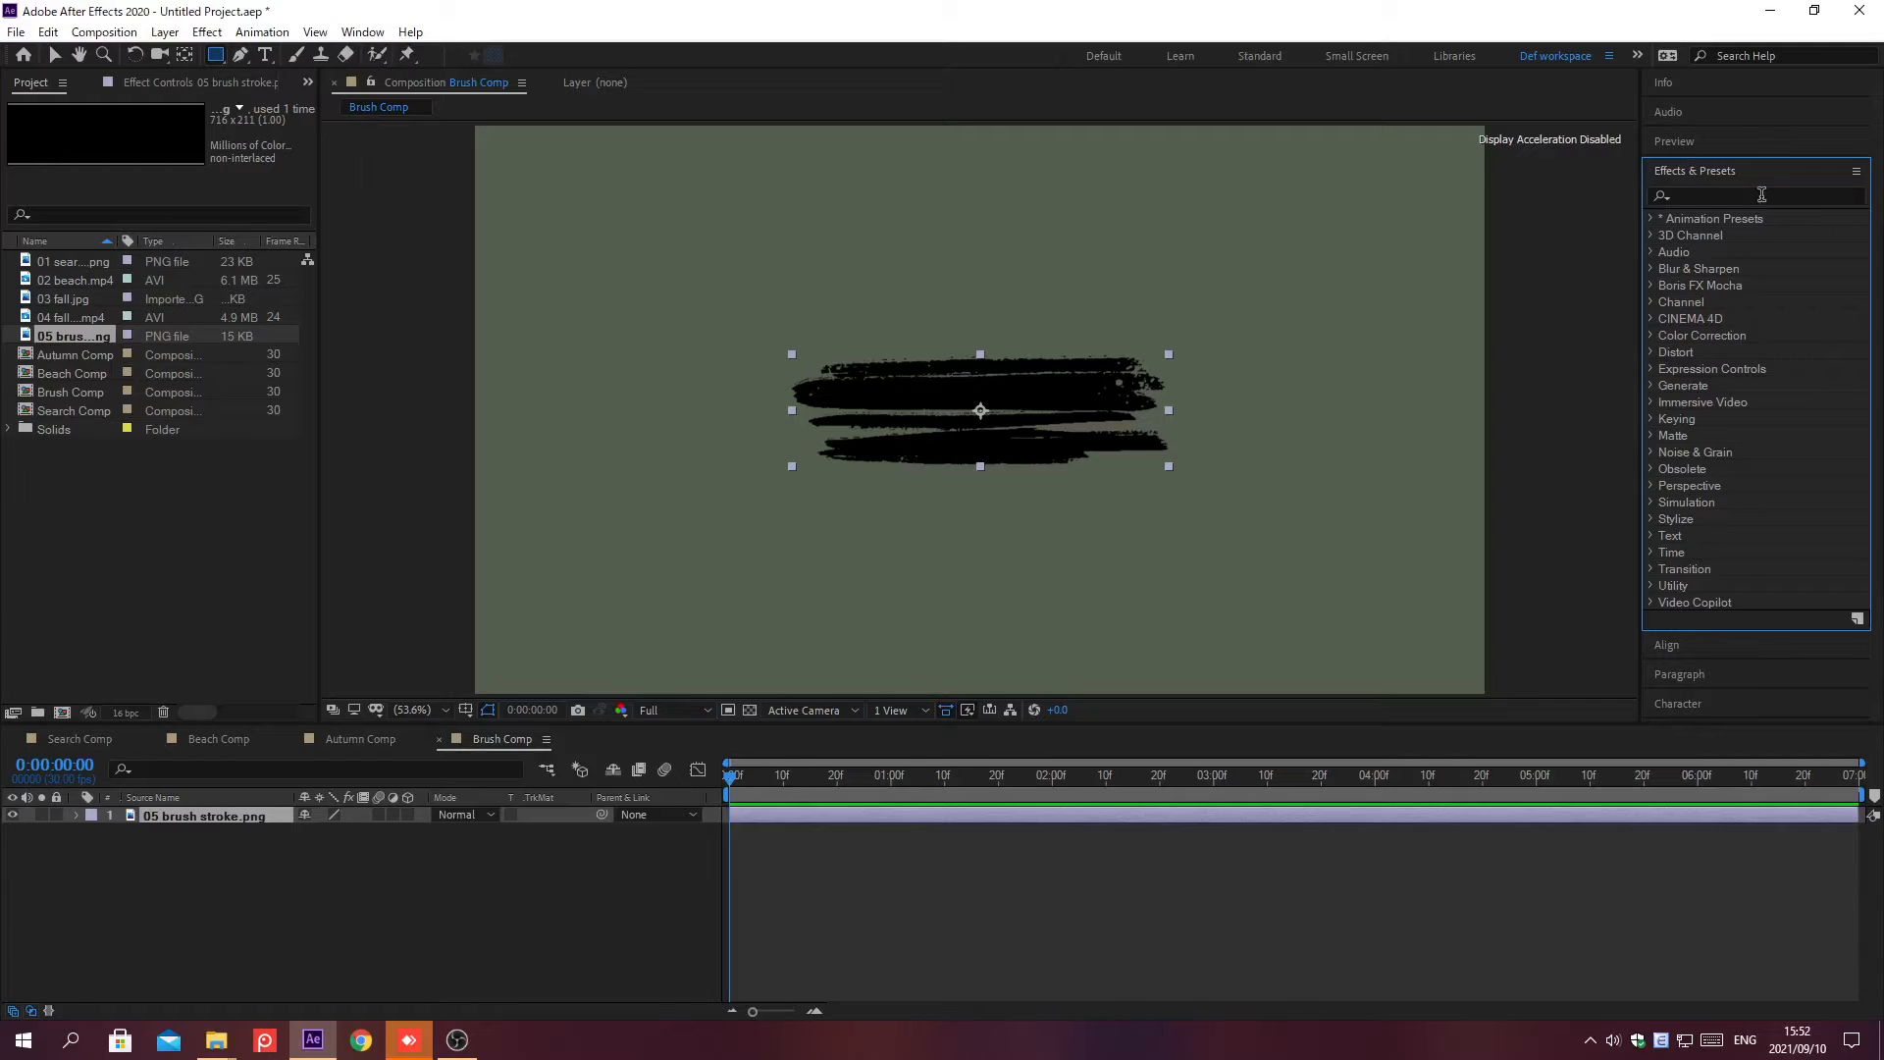
click(1695, 195)
text(Linear Wipe)
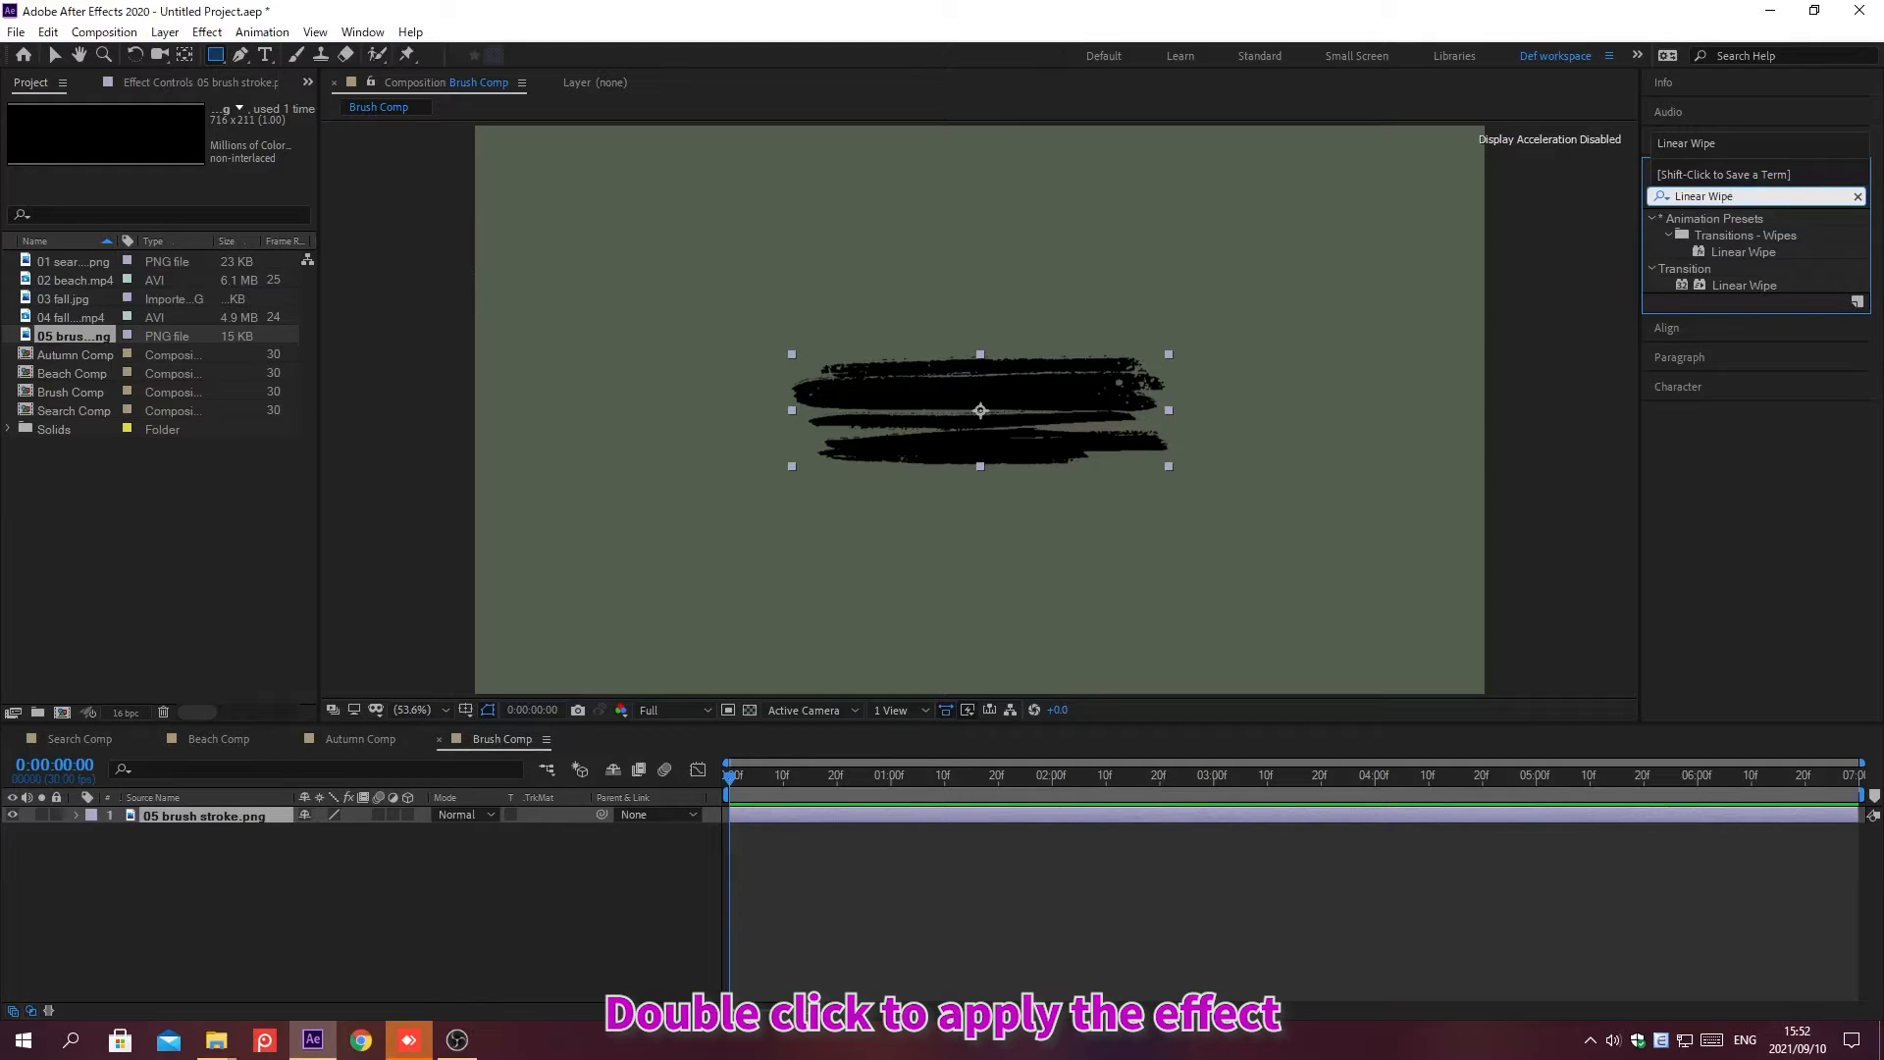
key(Return)
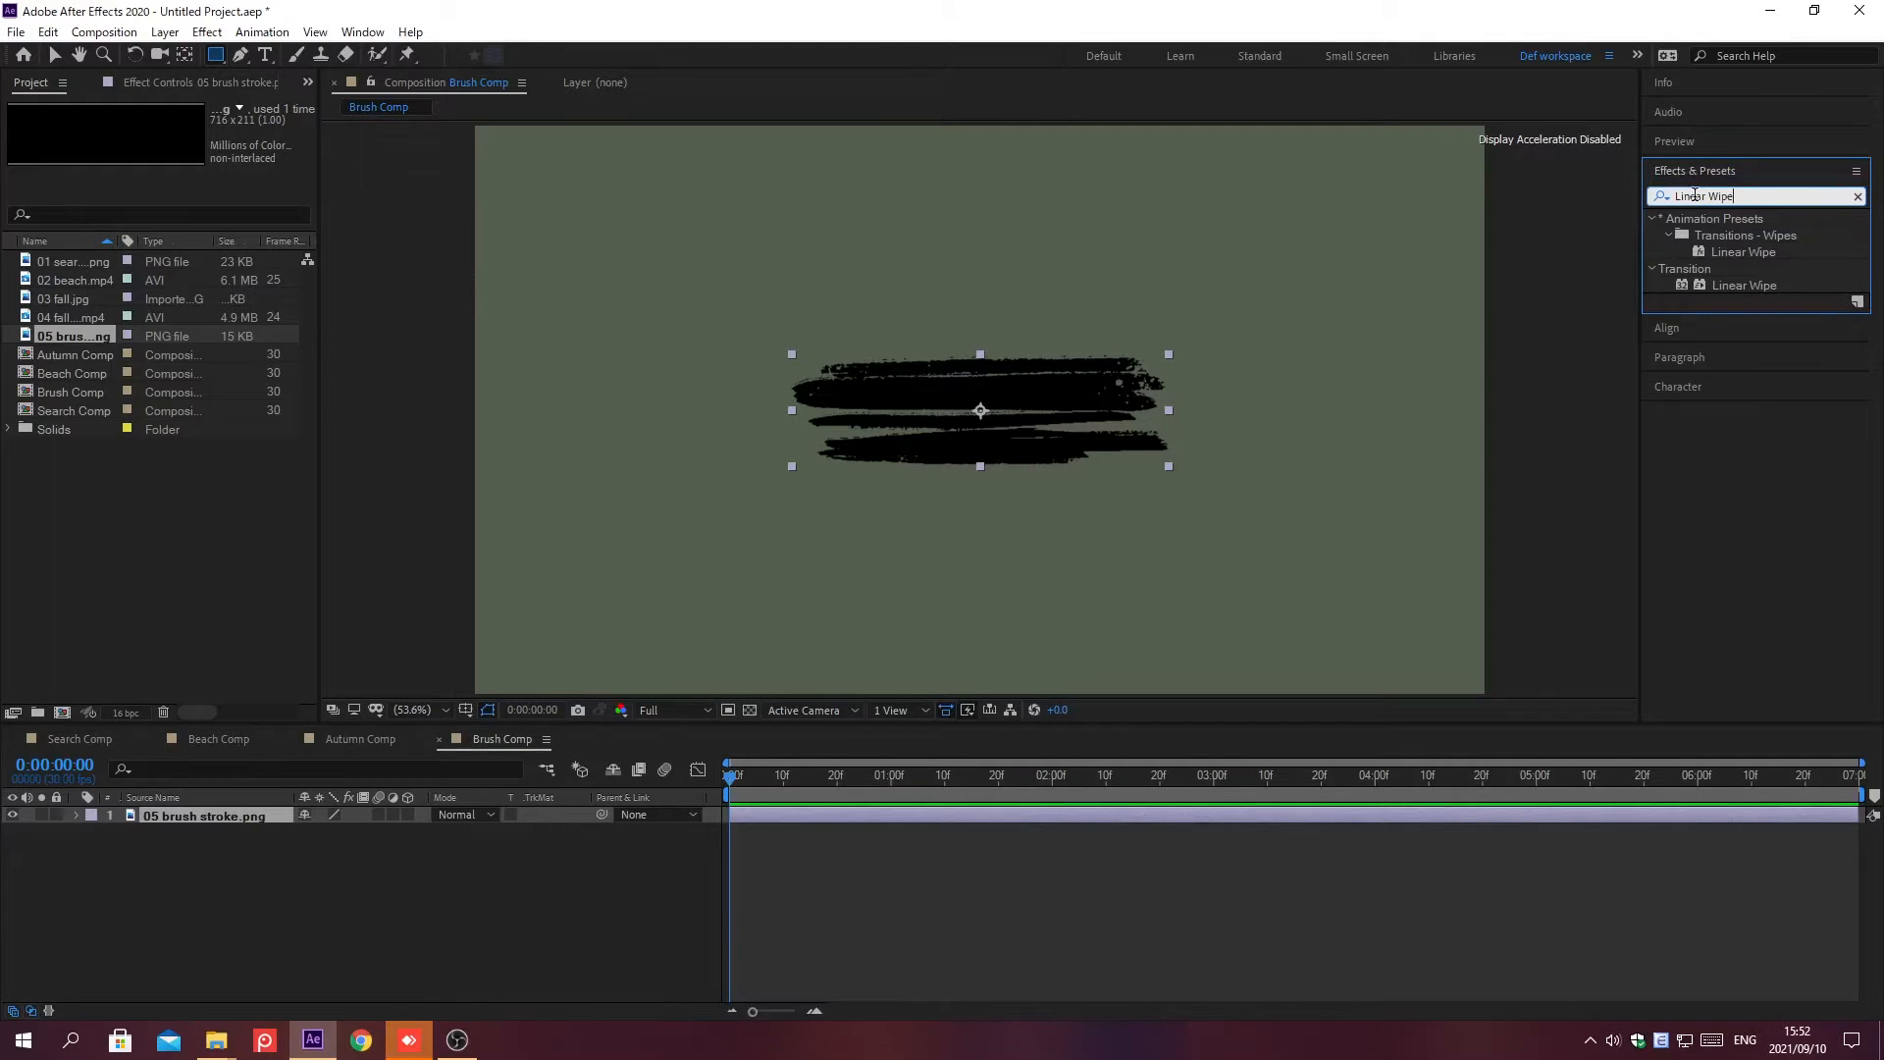
double_click(1715, 285)
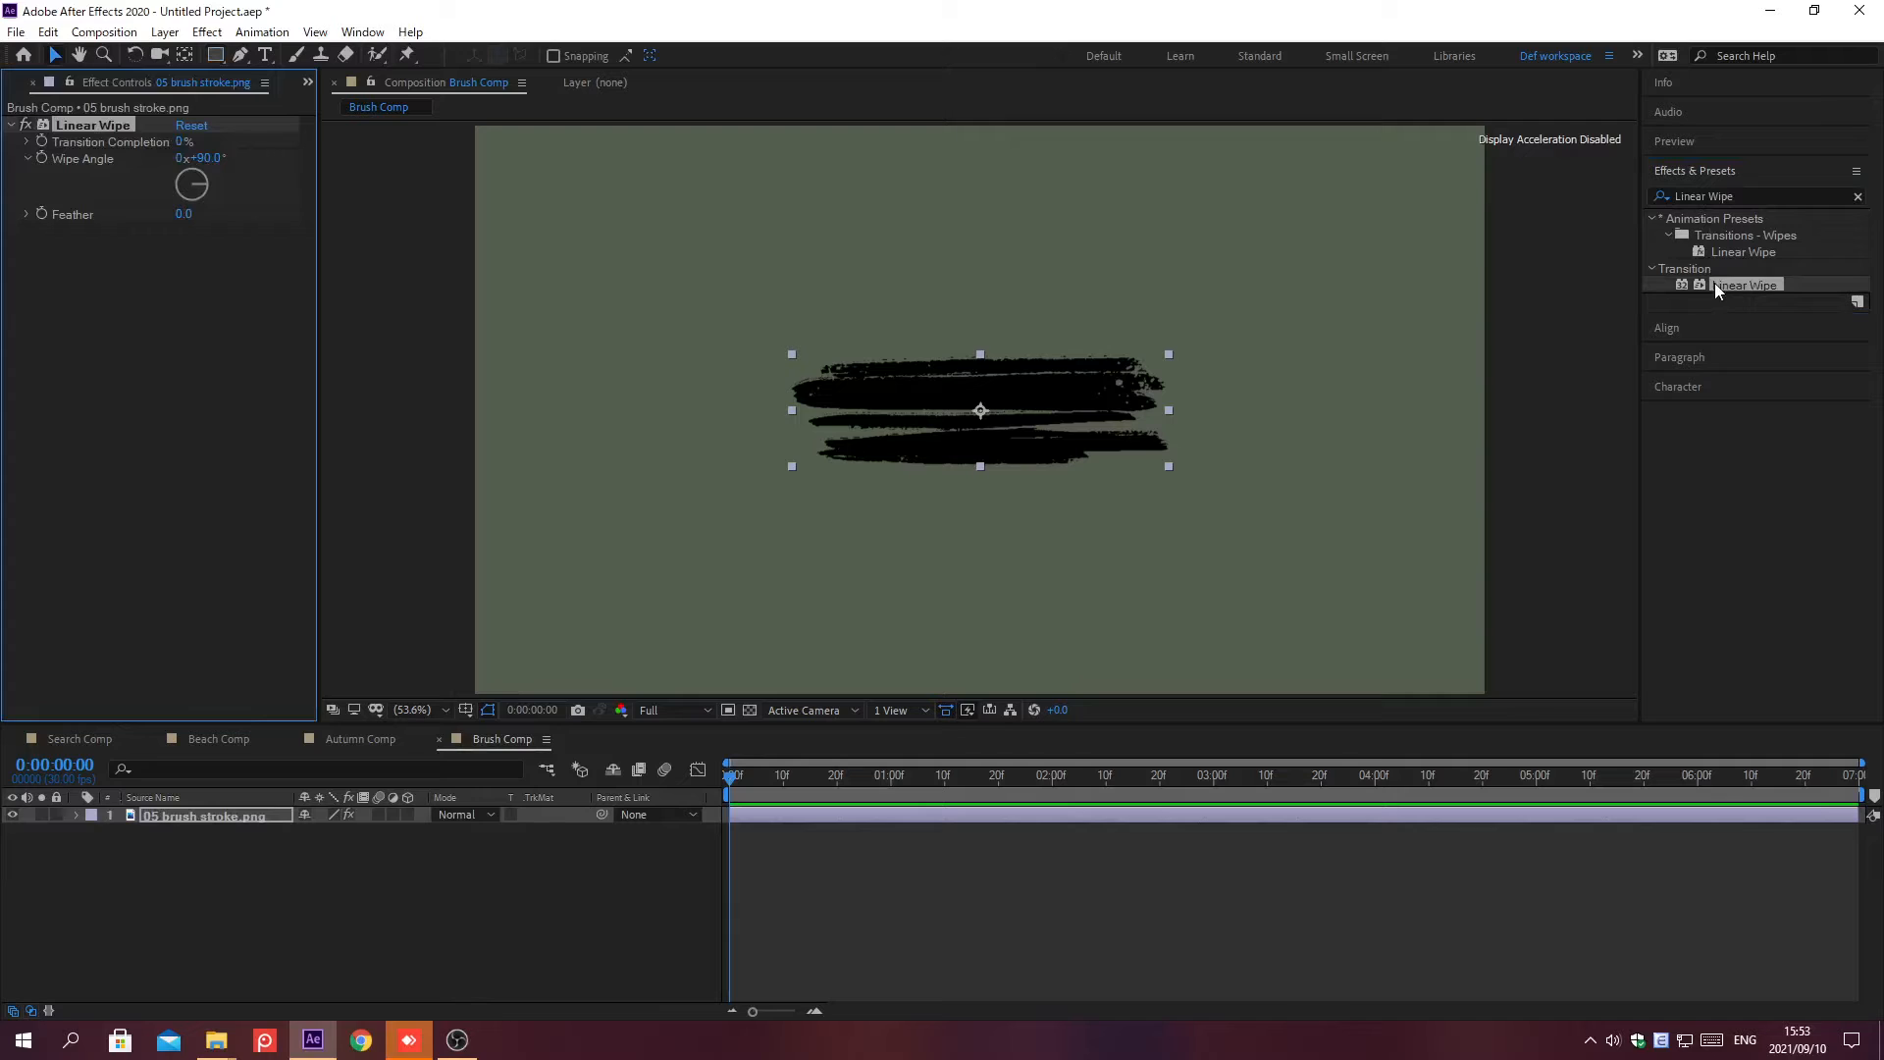
click(1696, 173)
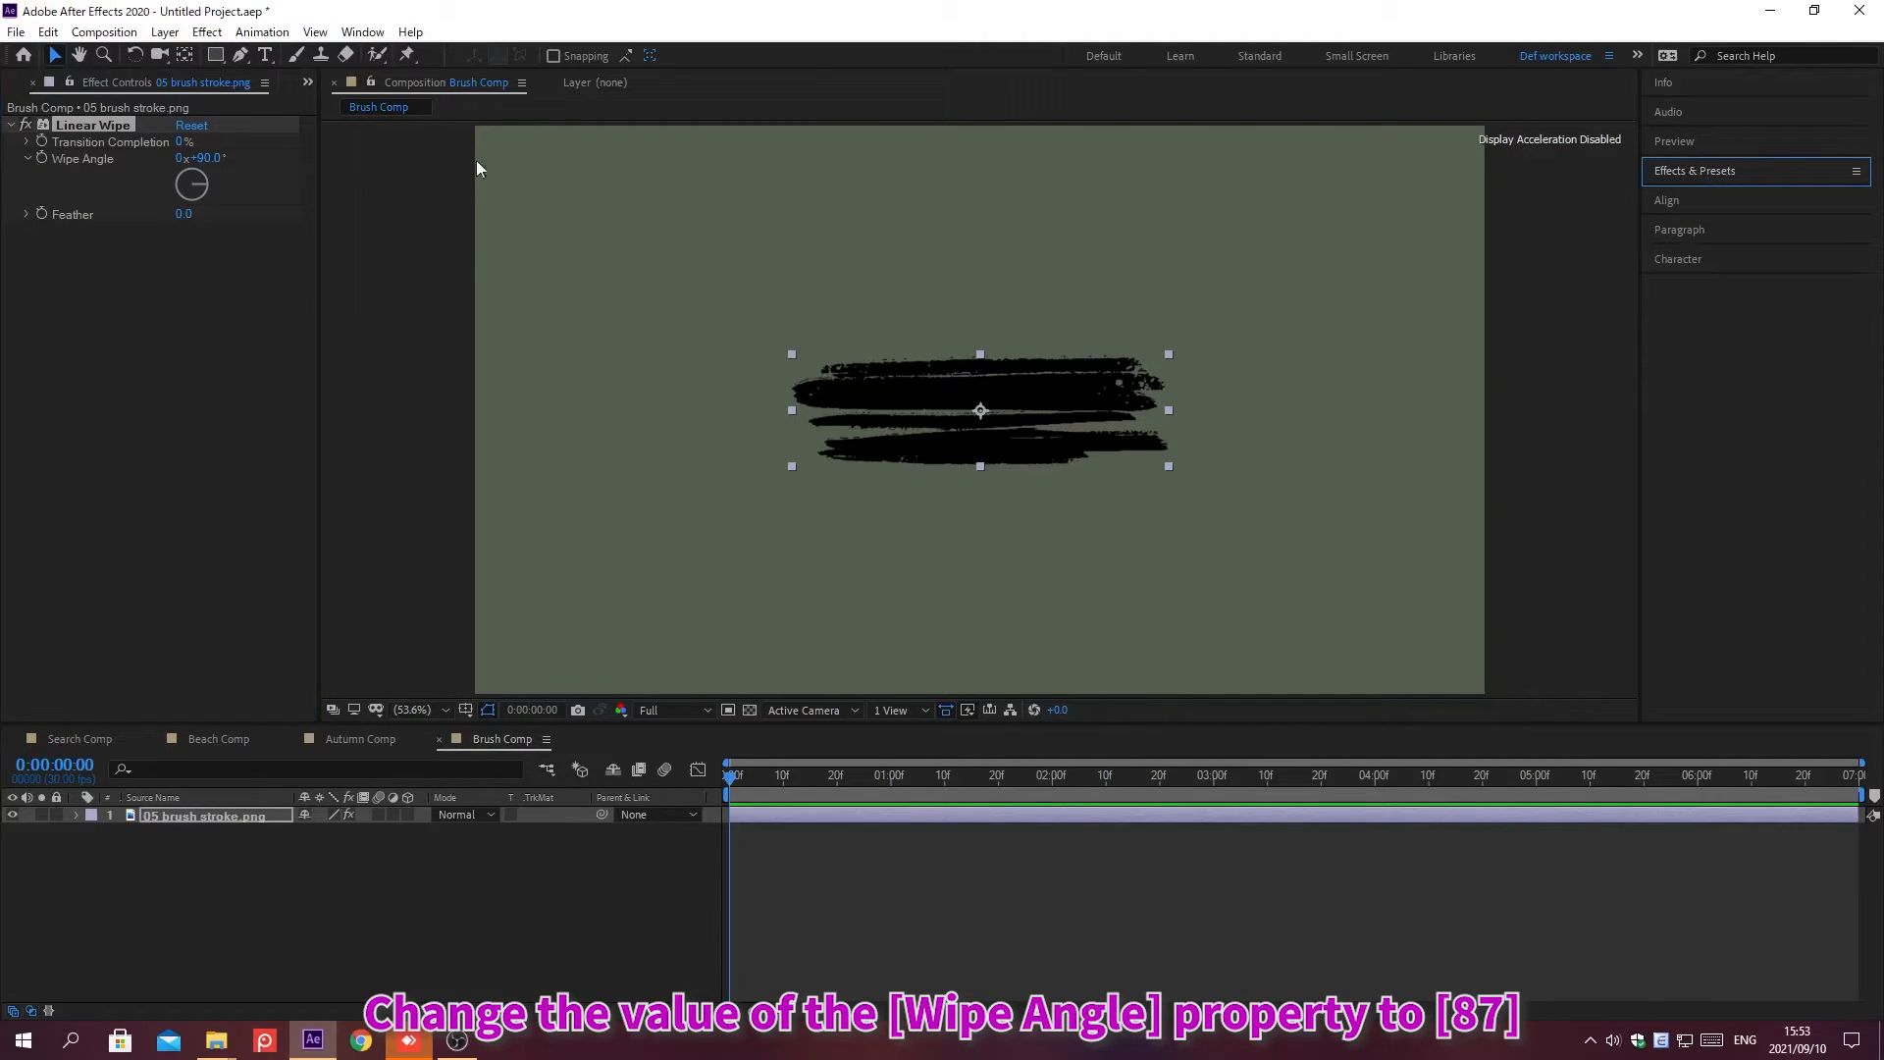
Set the brush stroke layer's Linear Wipe to a Wipe Angle of 87° and a Feather of 20
click(208, 158)
text(87)
key(Return)
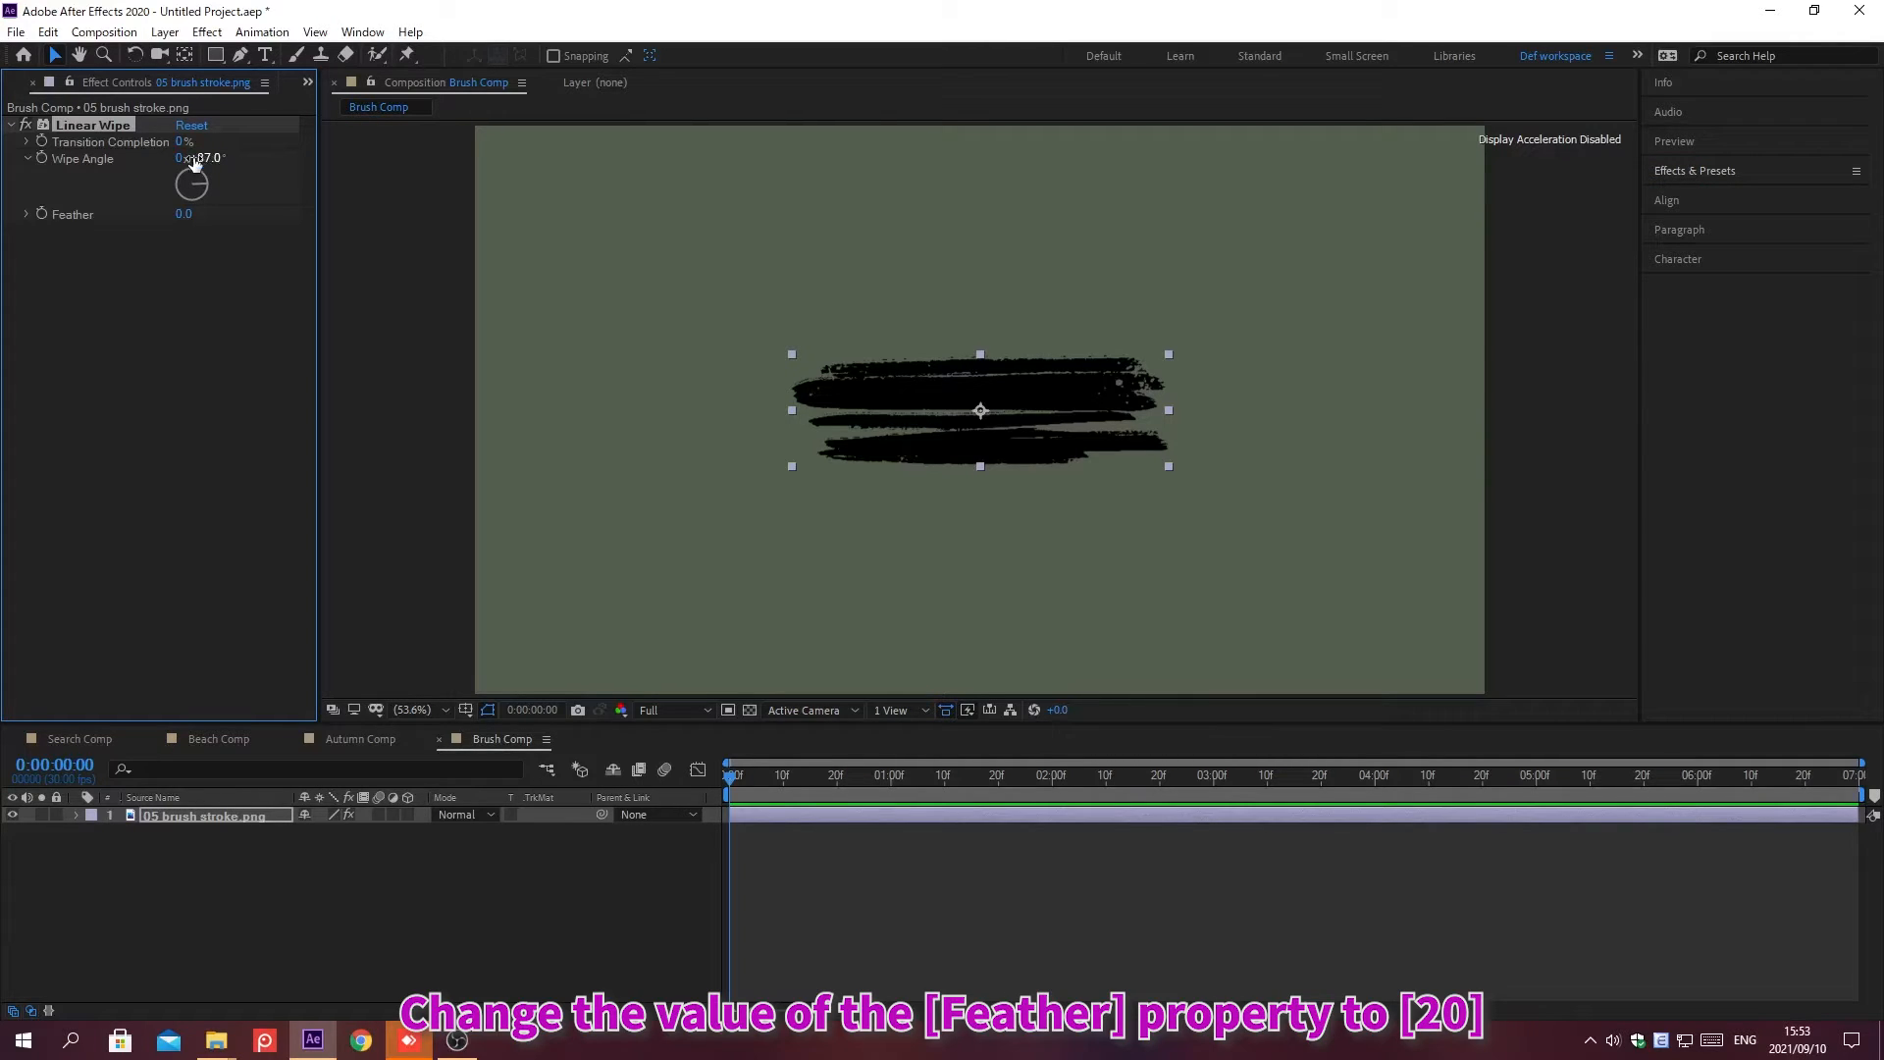
click(182, 213)
text(20)
key(Return)
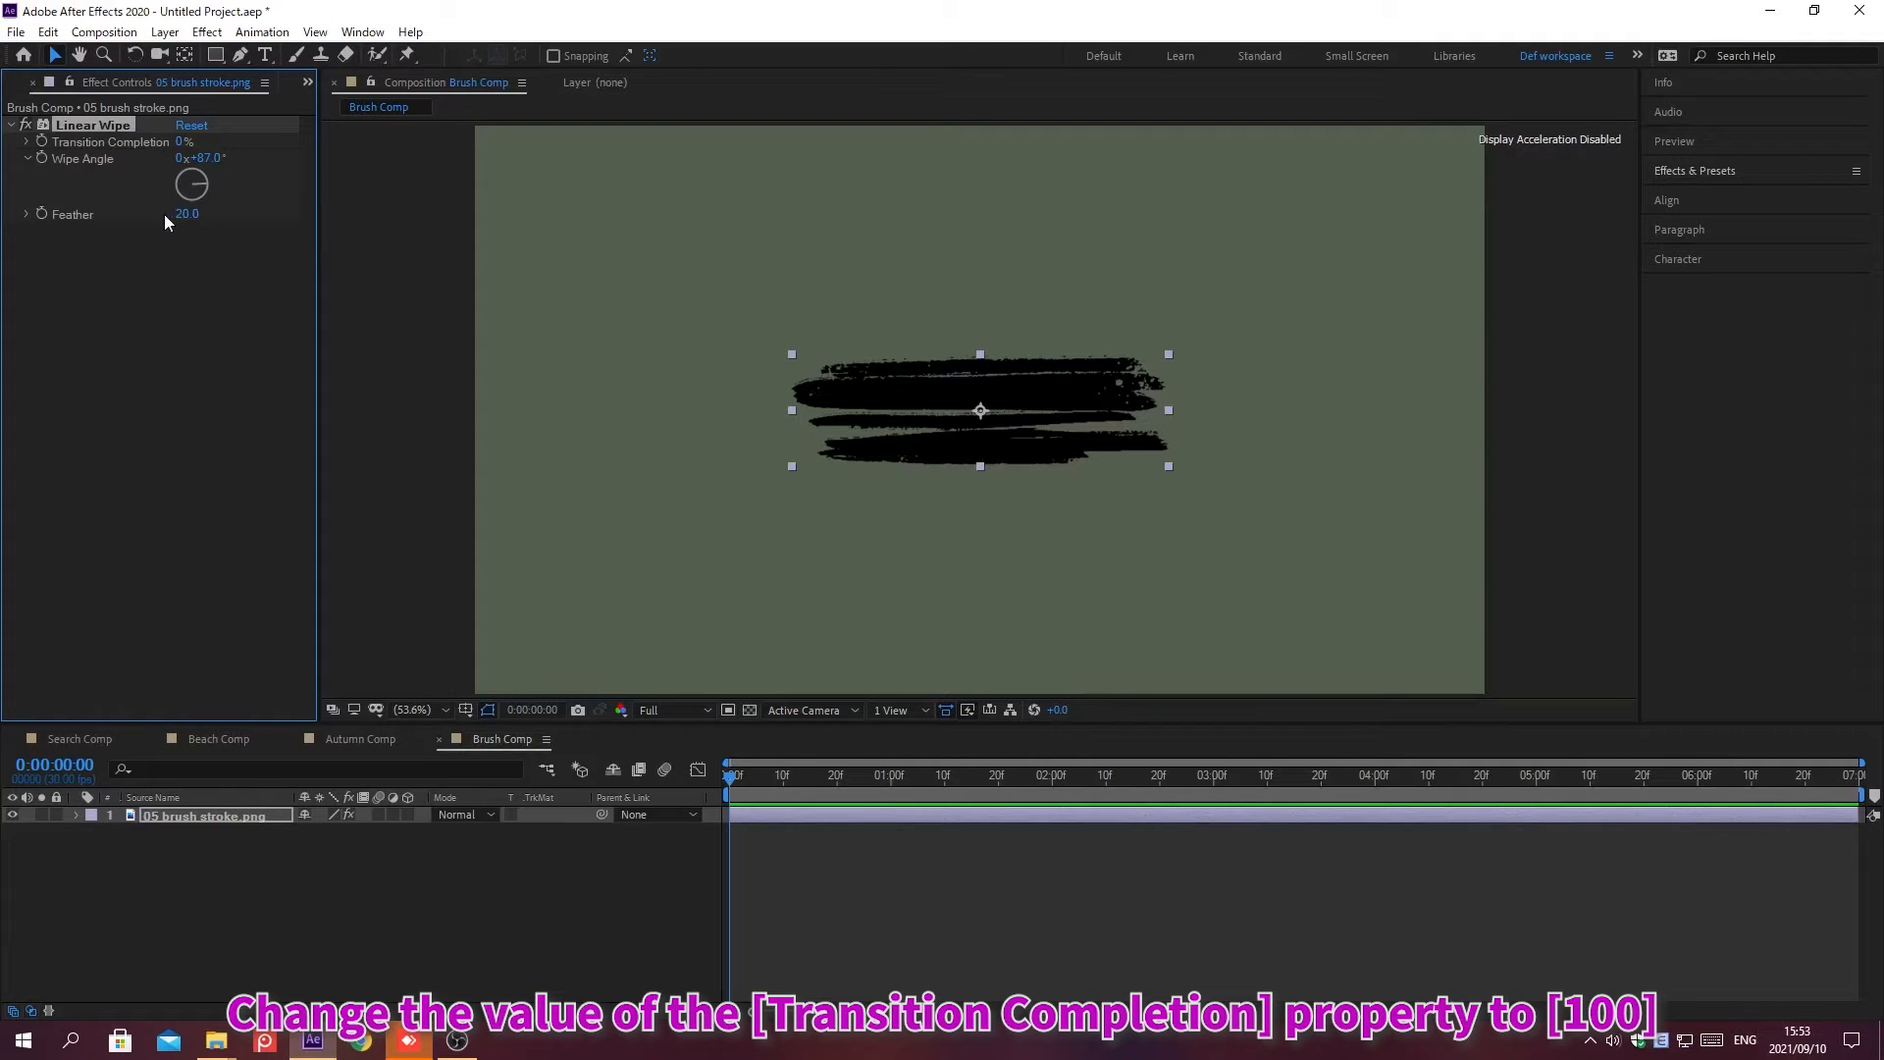
Set Linear Wipe's Transition Completion to 100% and keyframe it at the start of the composition
click(181, 143)
text(100)
key(Return)
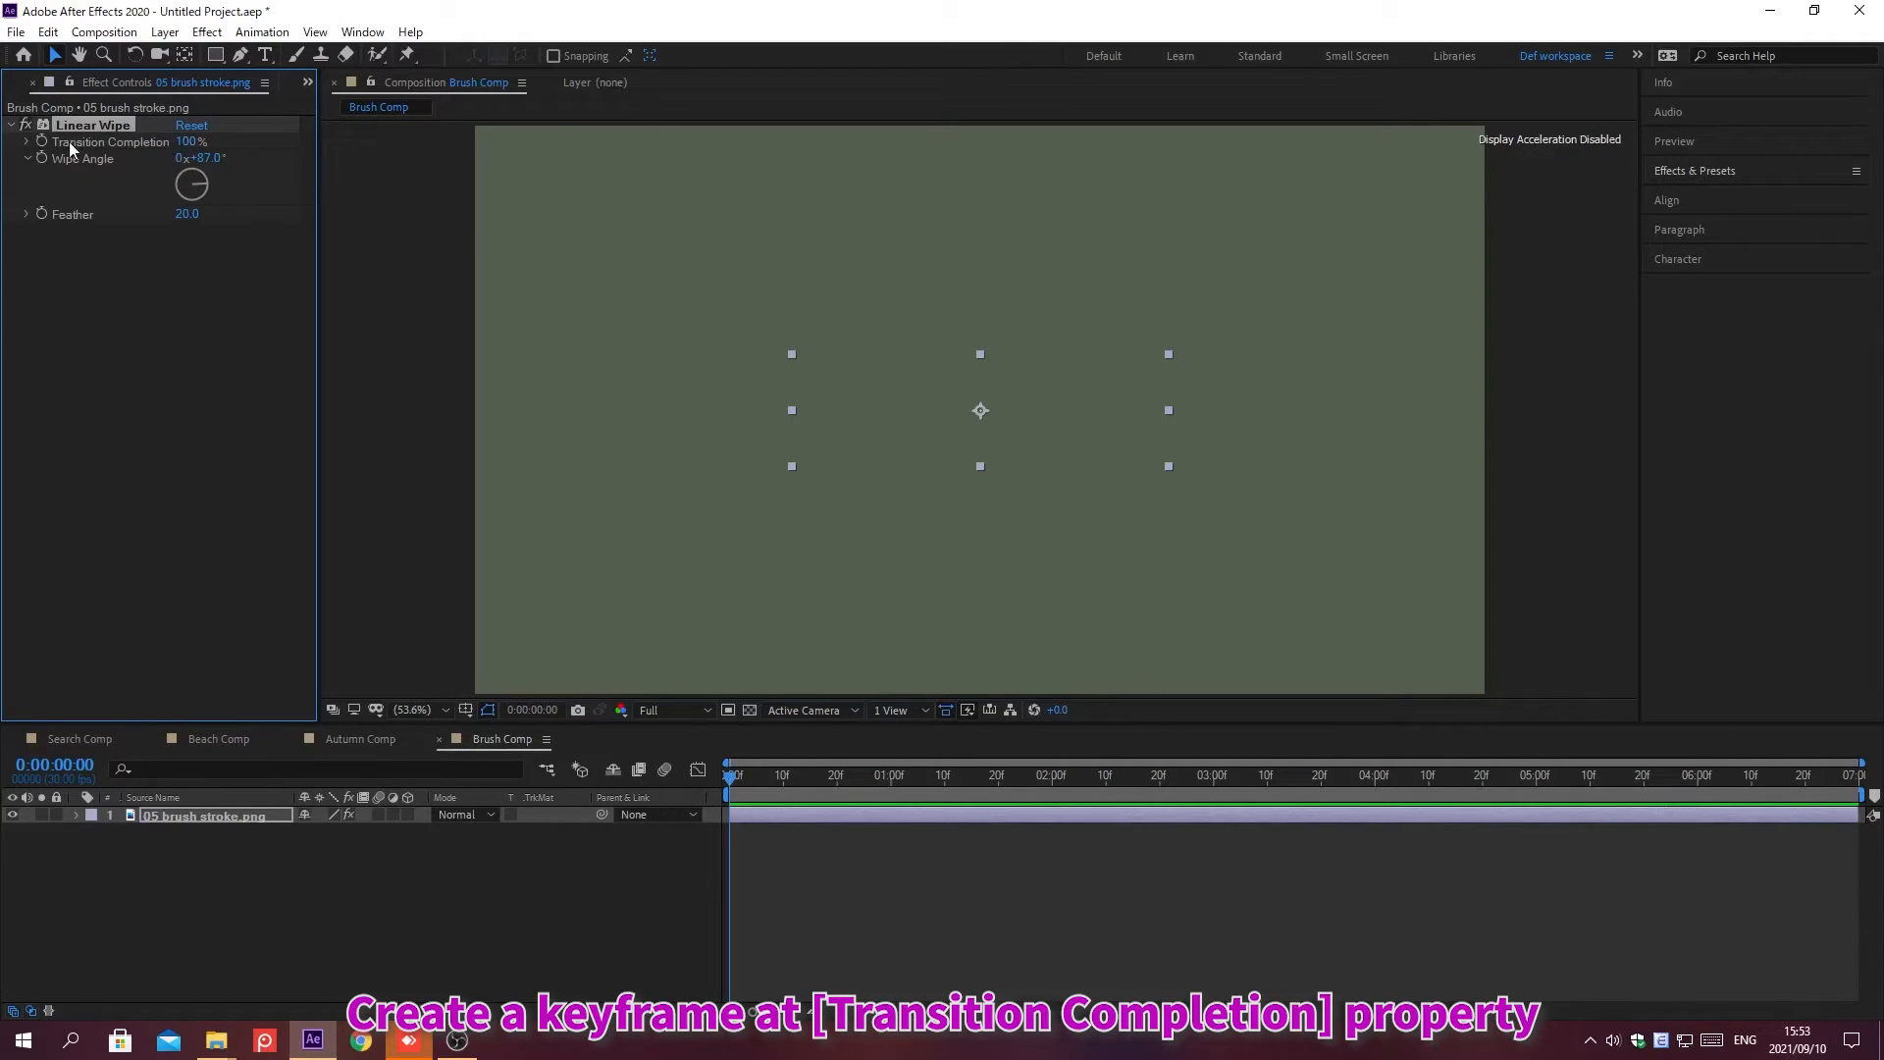
click(41, 142)
Add a Transition Completion keyframe of 0% at 0:00:00:10
key(alt+shift+j)
text(0:)
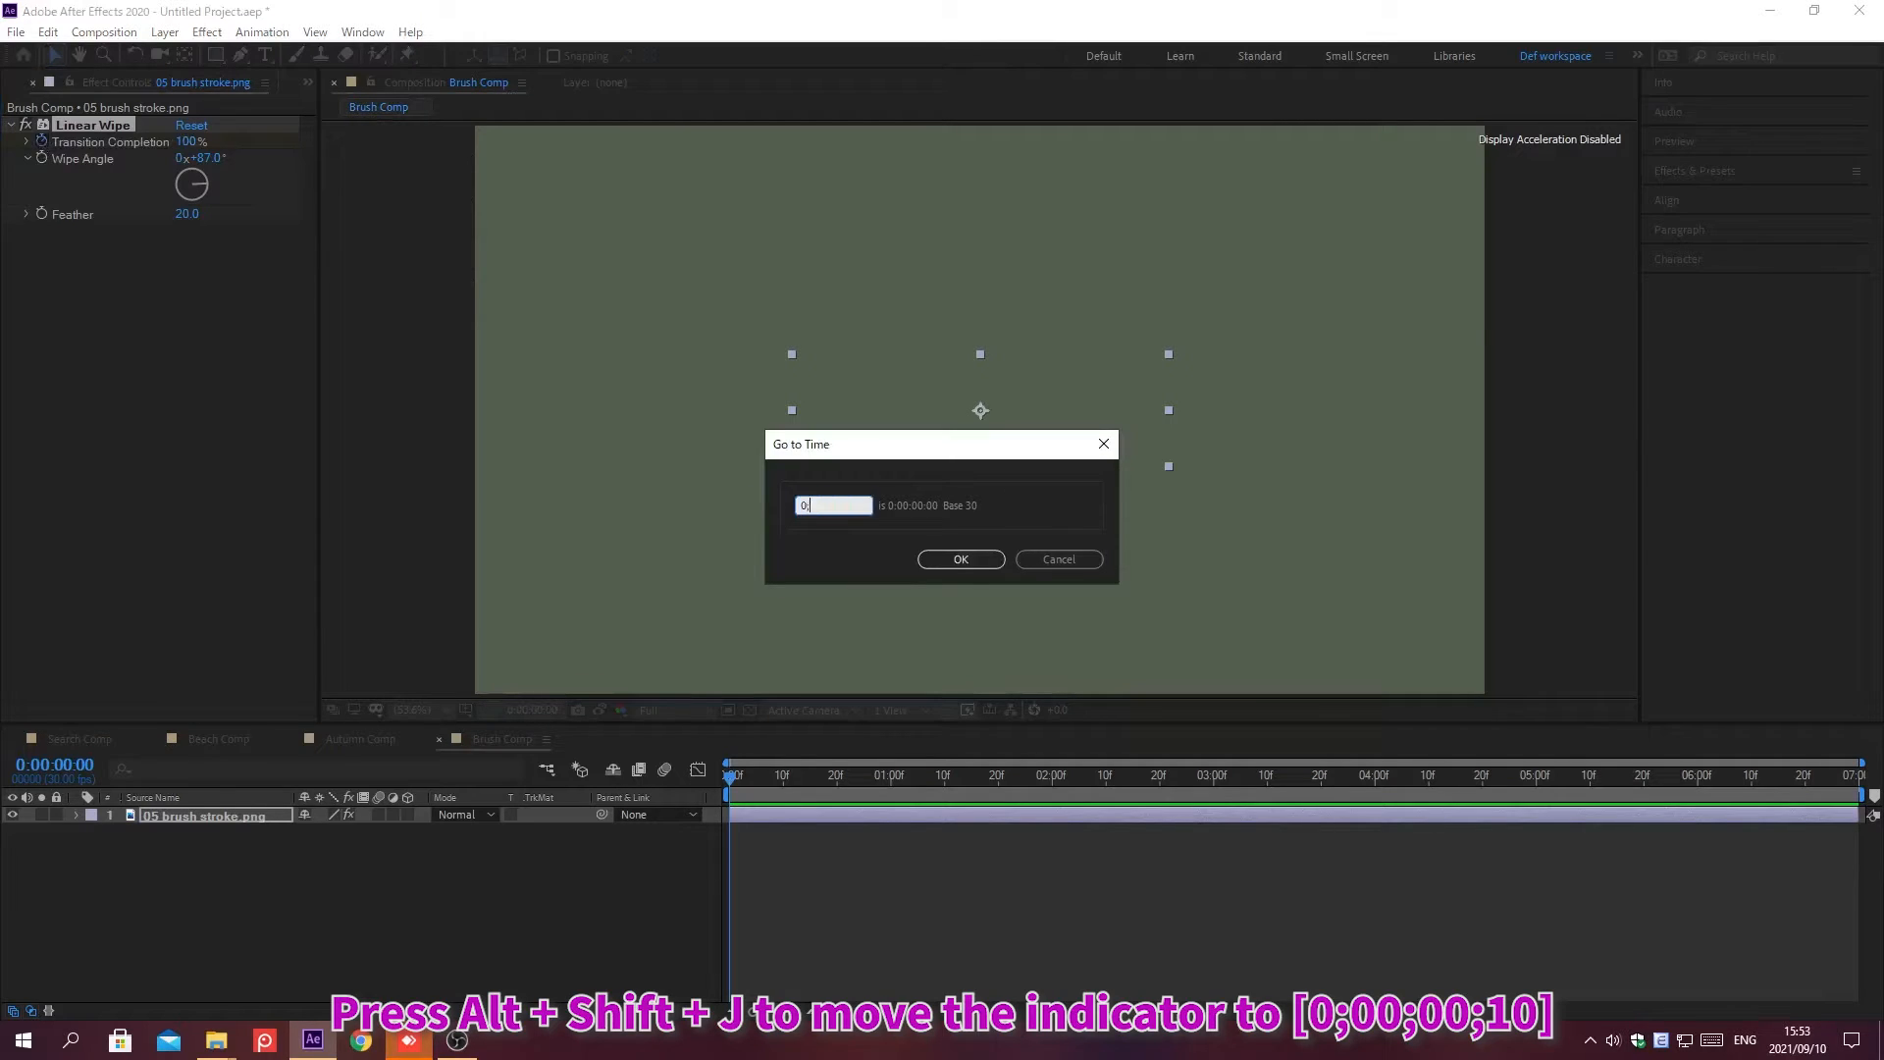
text(00;00;10)
key(Return)
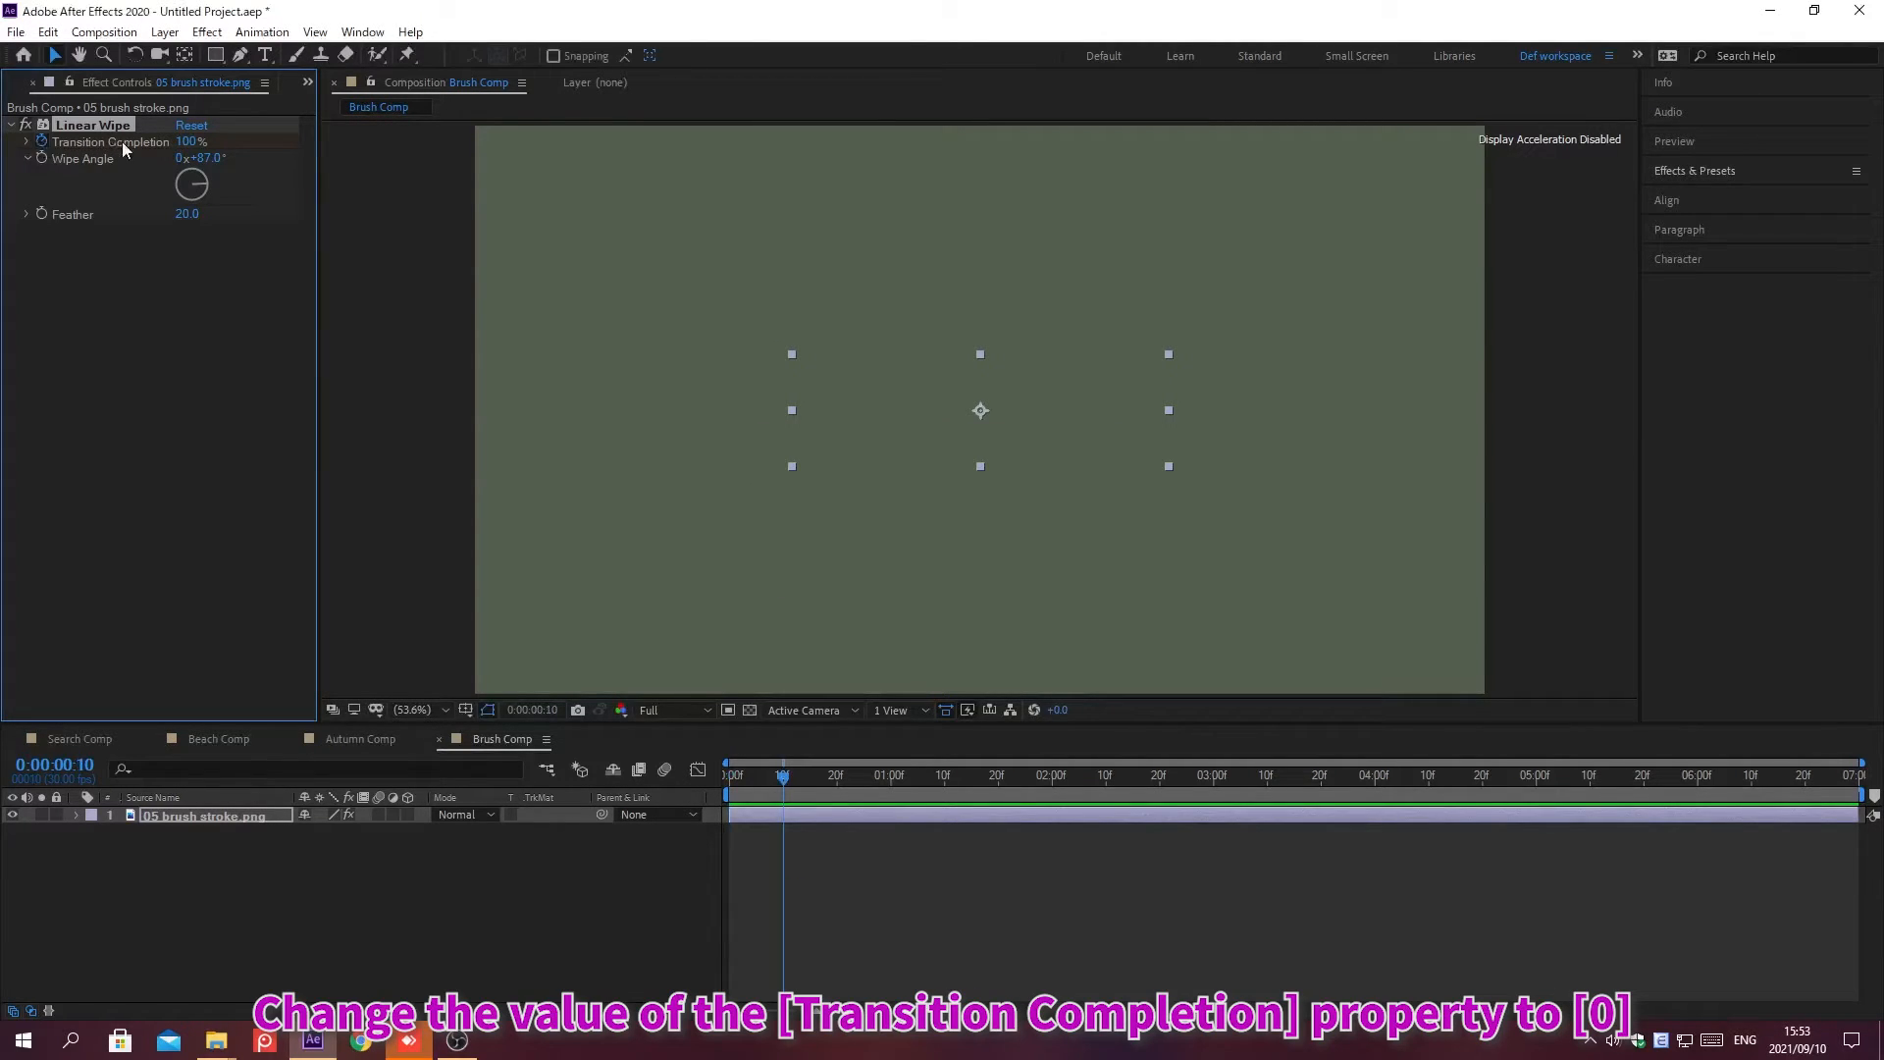
click(186, 142)
text(0)
key(Return)
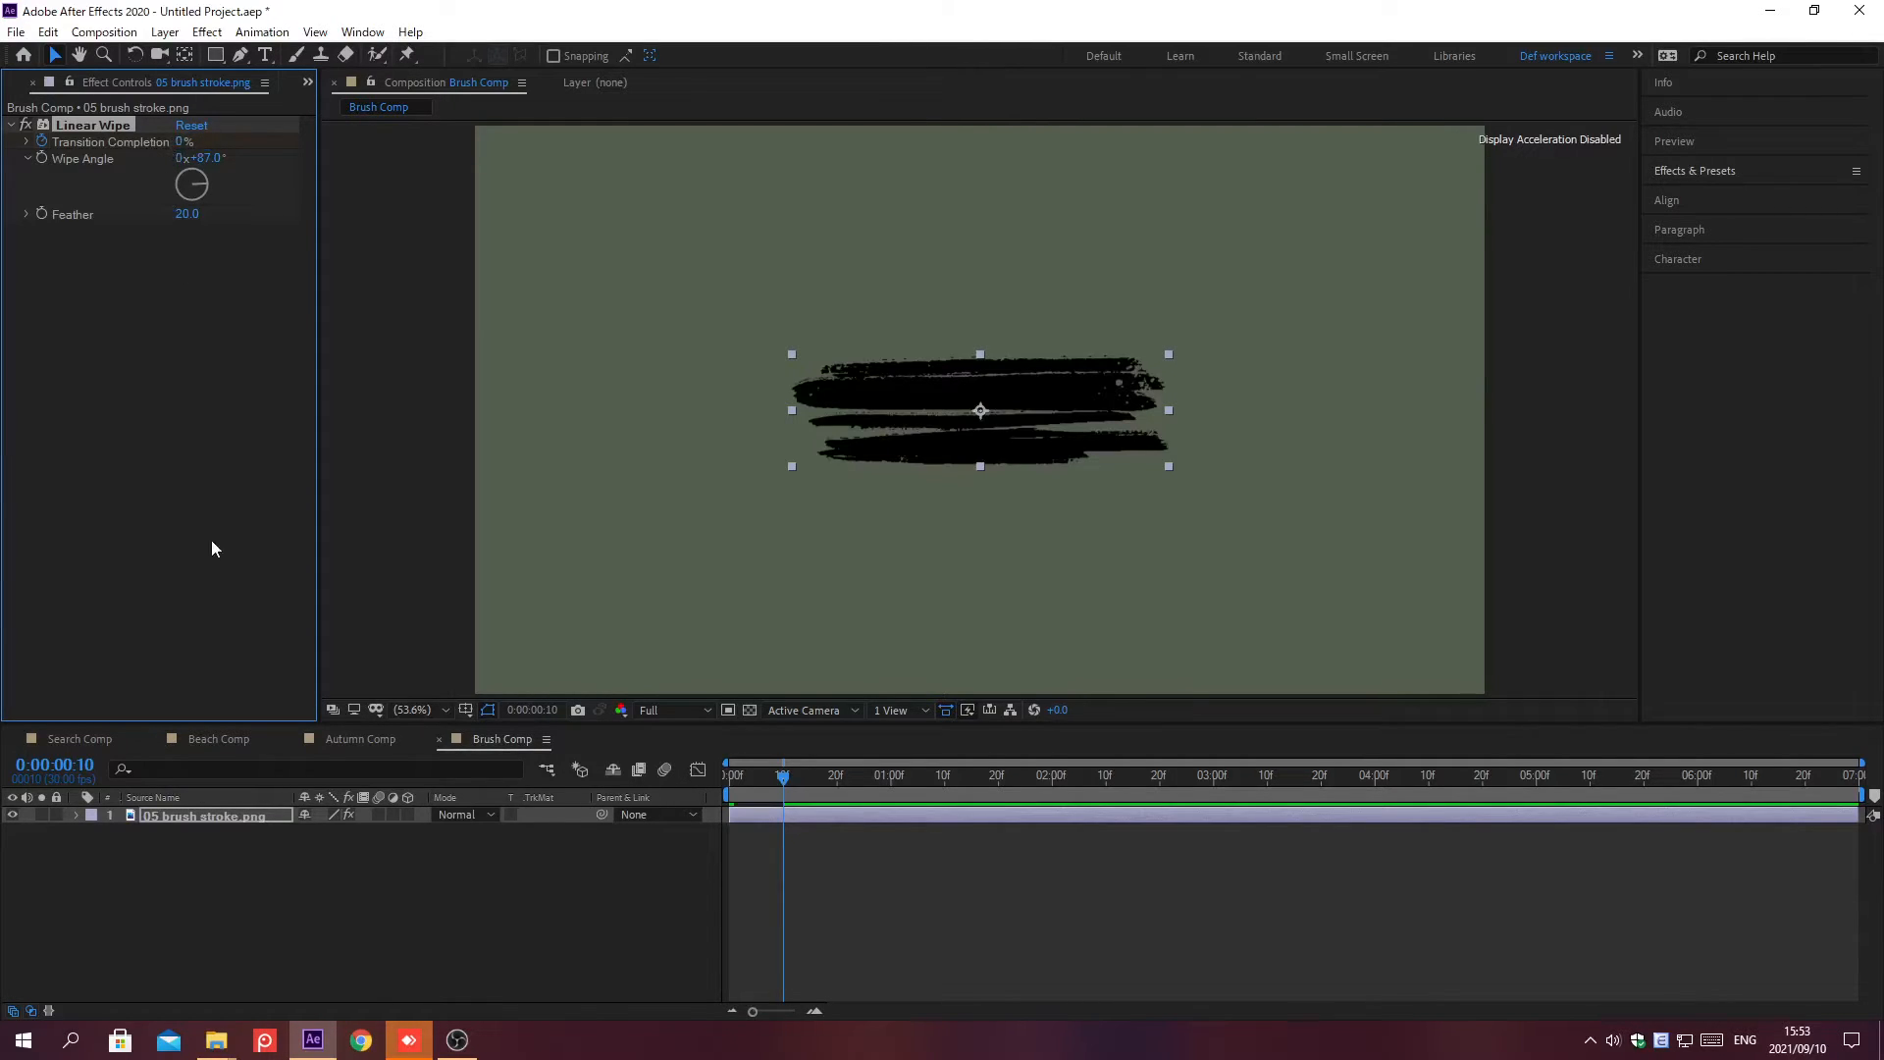
Duplicate the brush stroke layer and shift the copy 10 frames later
click(243, 817)
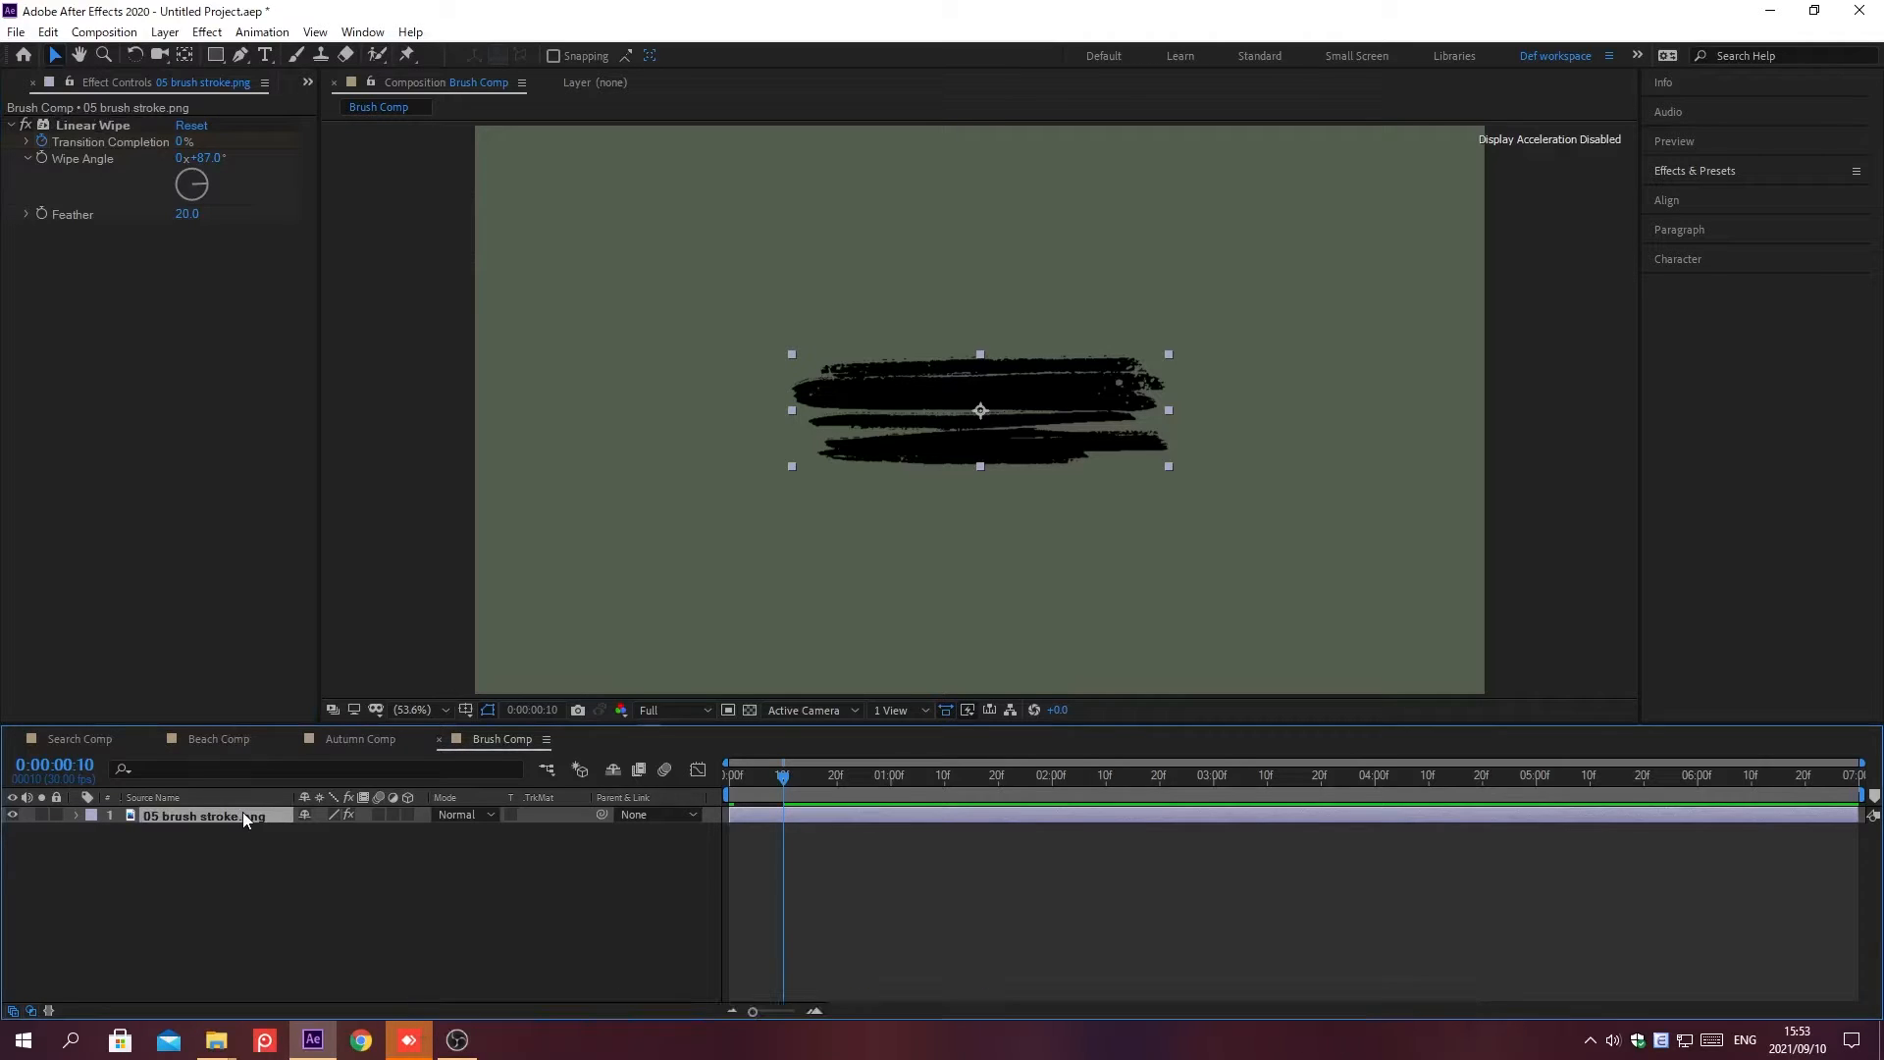
key(ctrl+d)
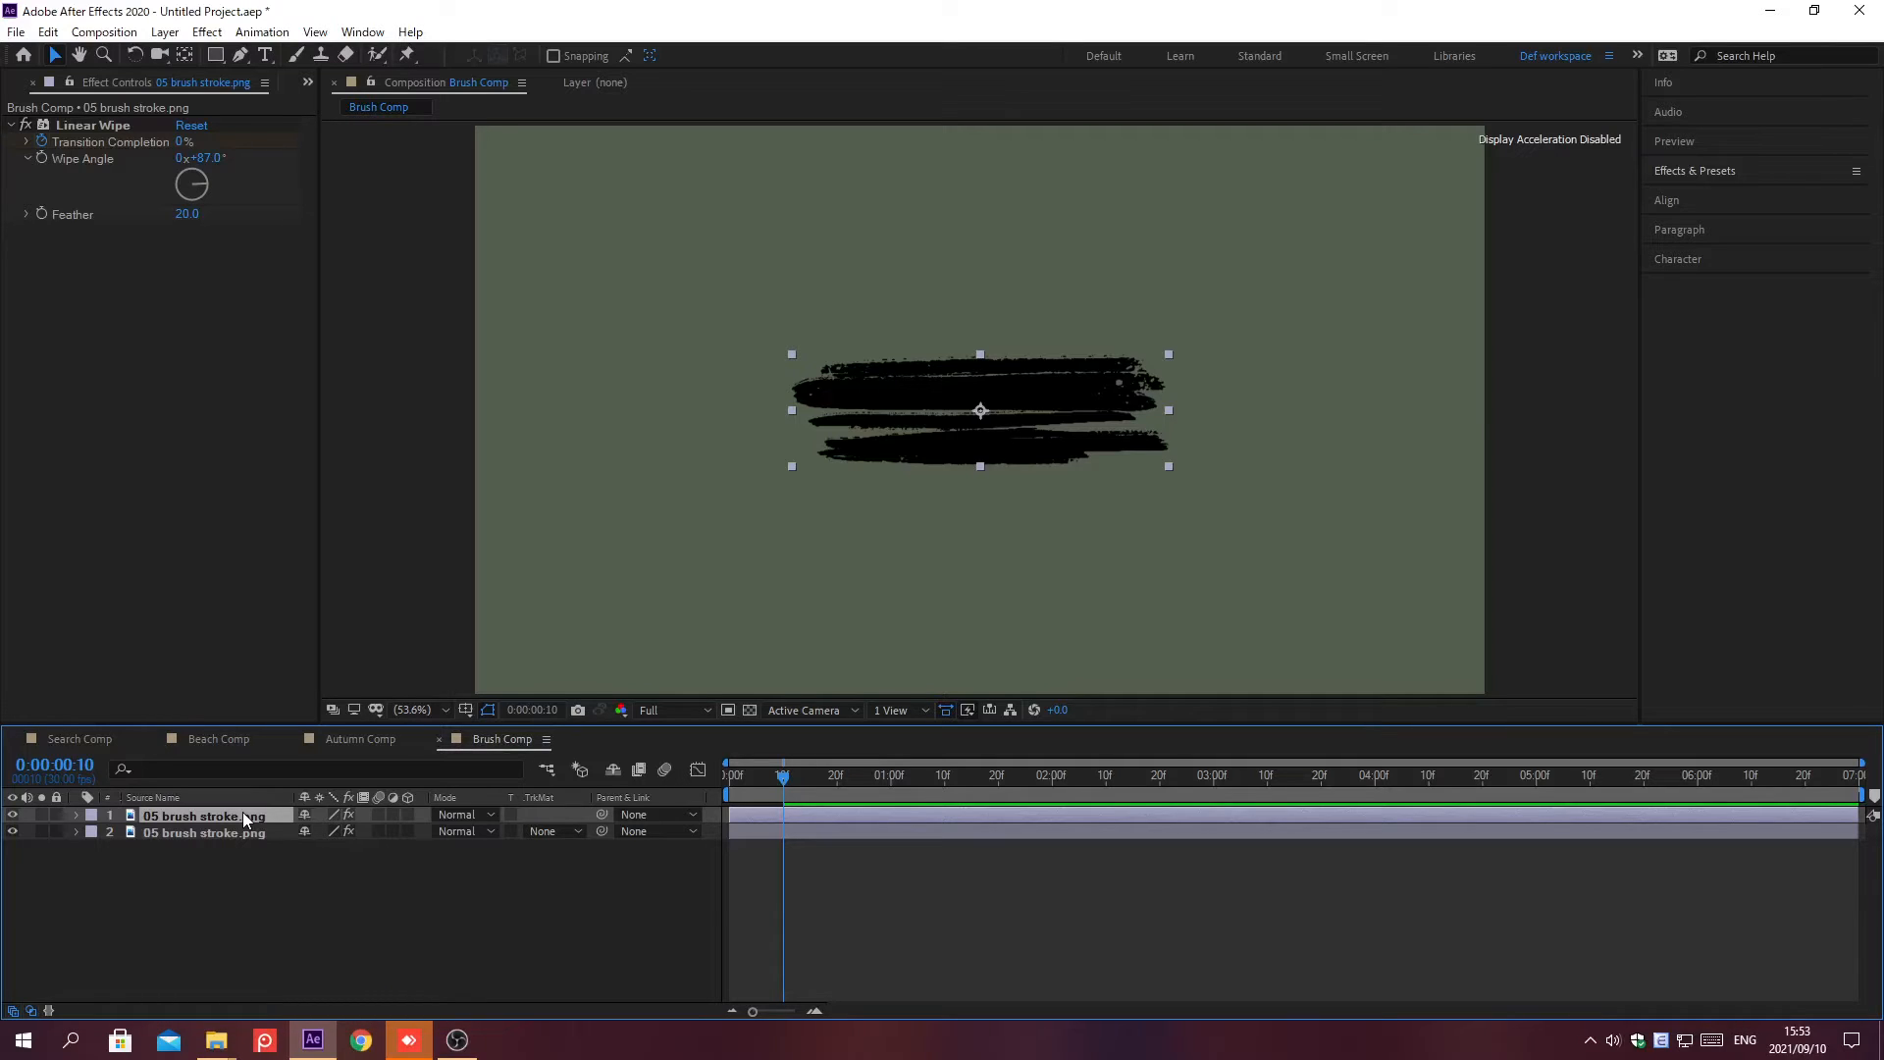
key(alt+shift+Page_Down)
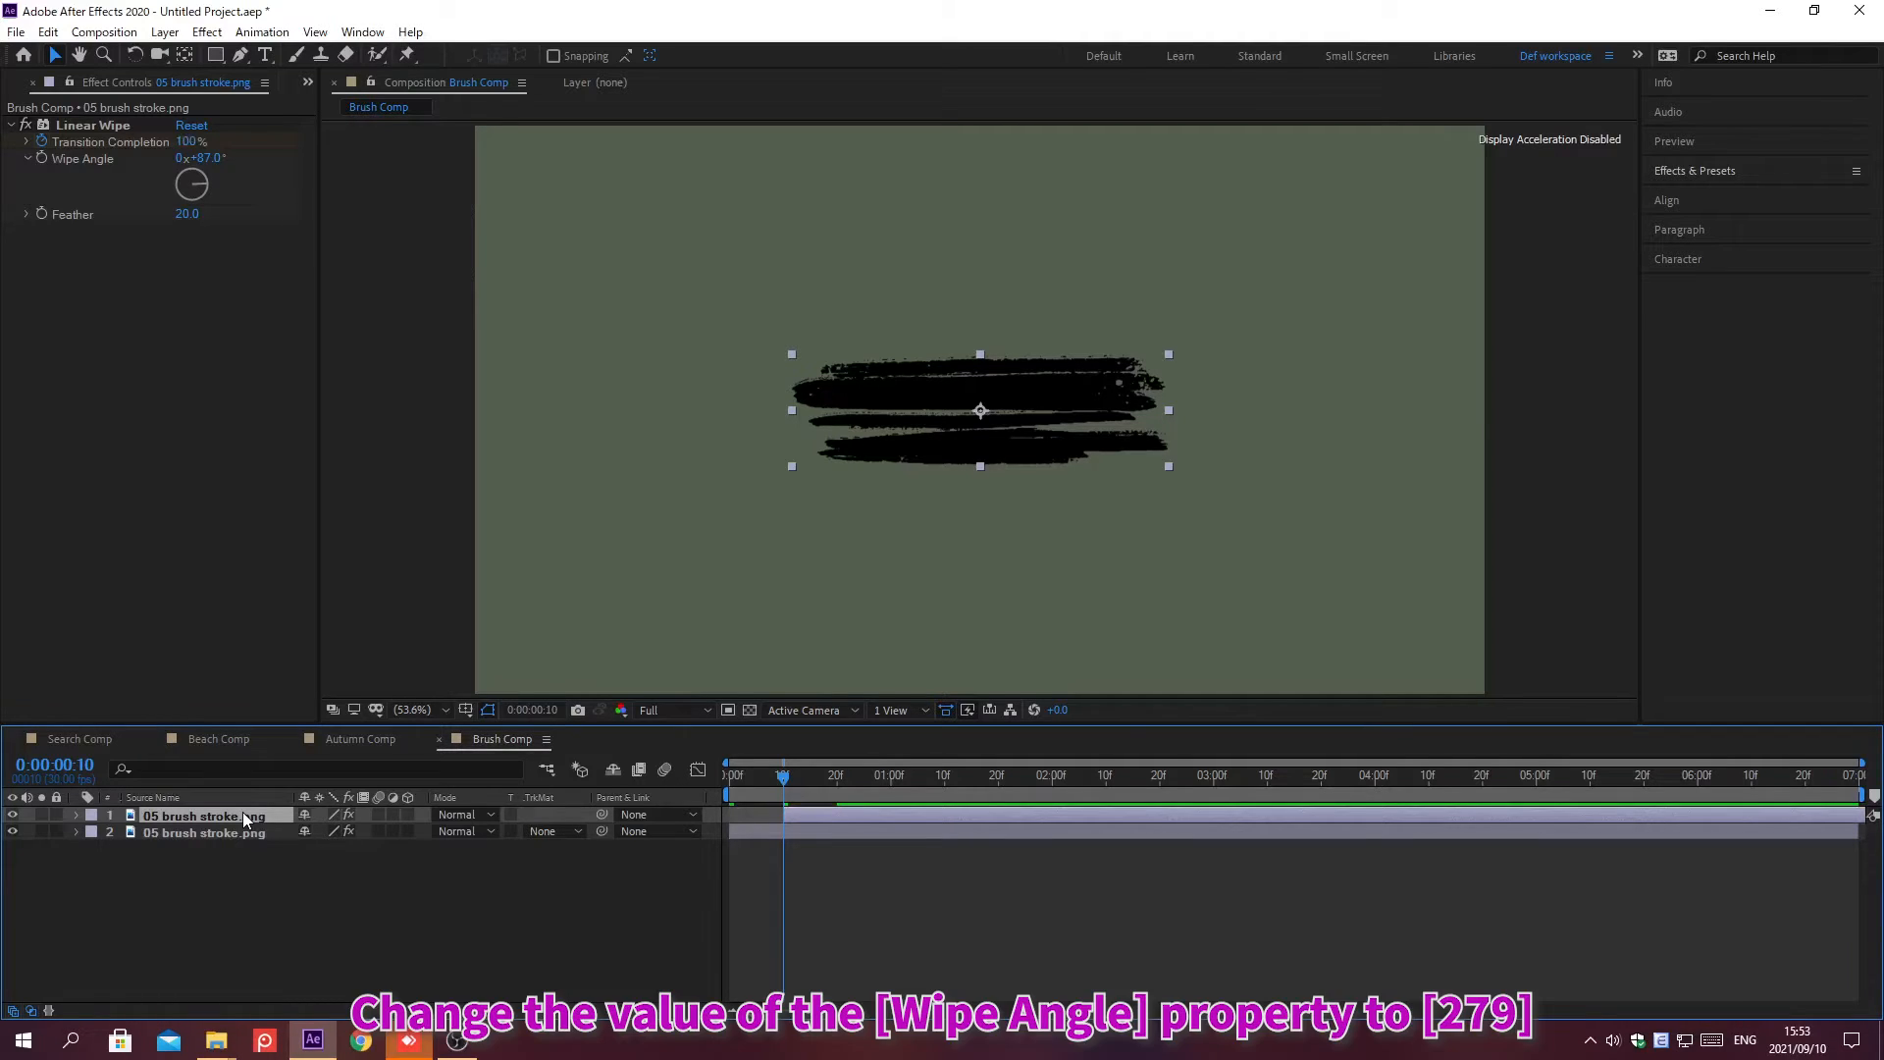
Set the duplicated brush stroke layer's Linear Wipe angle to 279°
click(208, 158)
text(270)
key(Return)
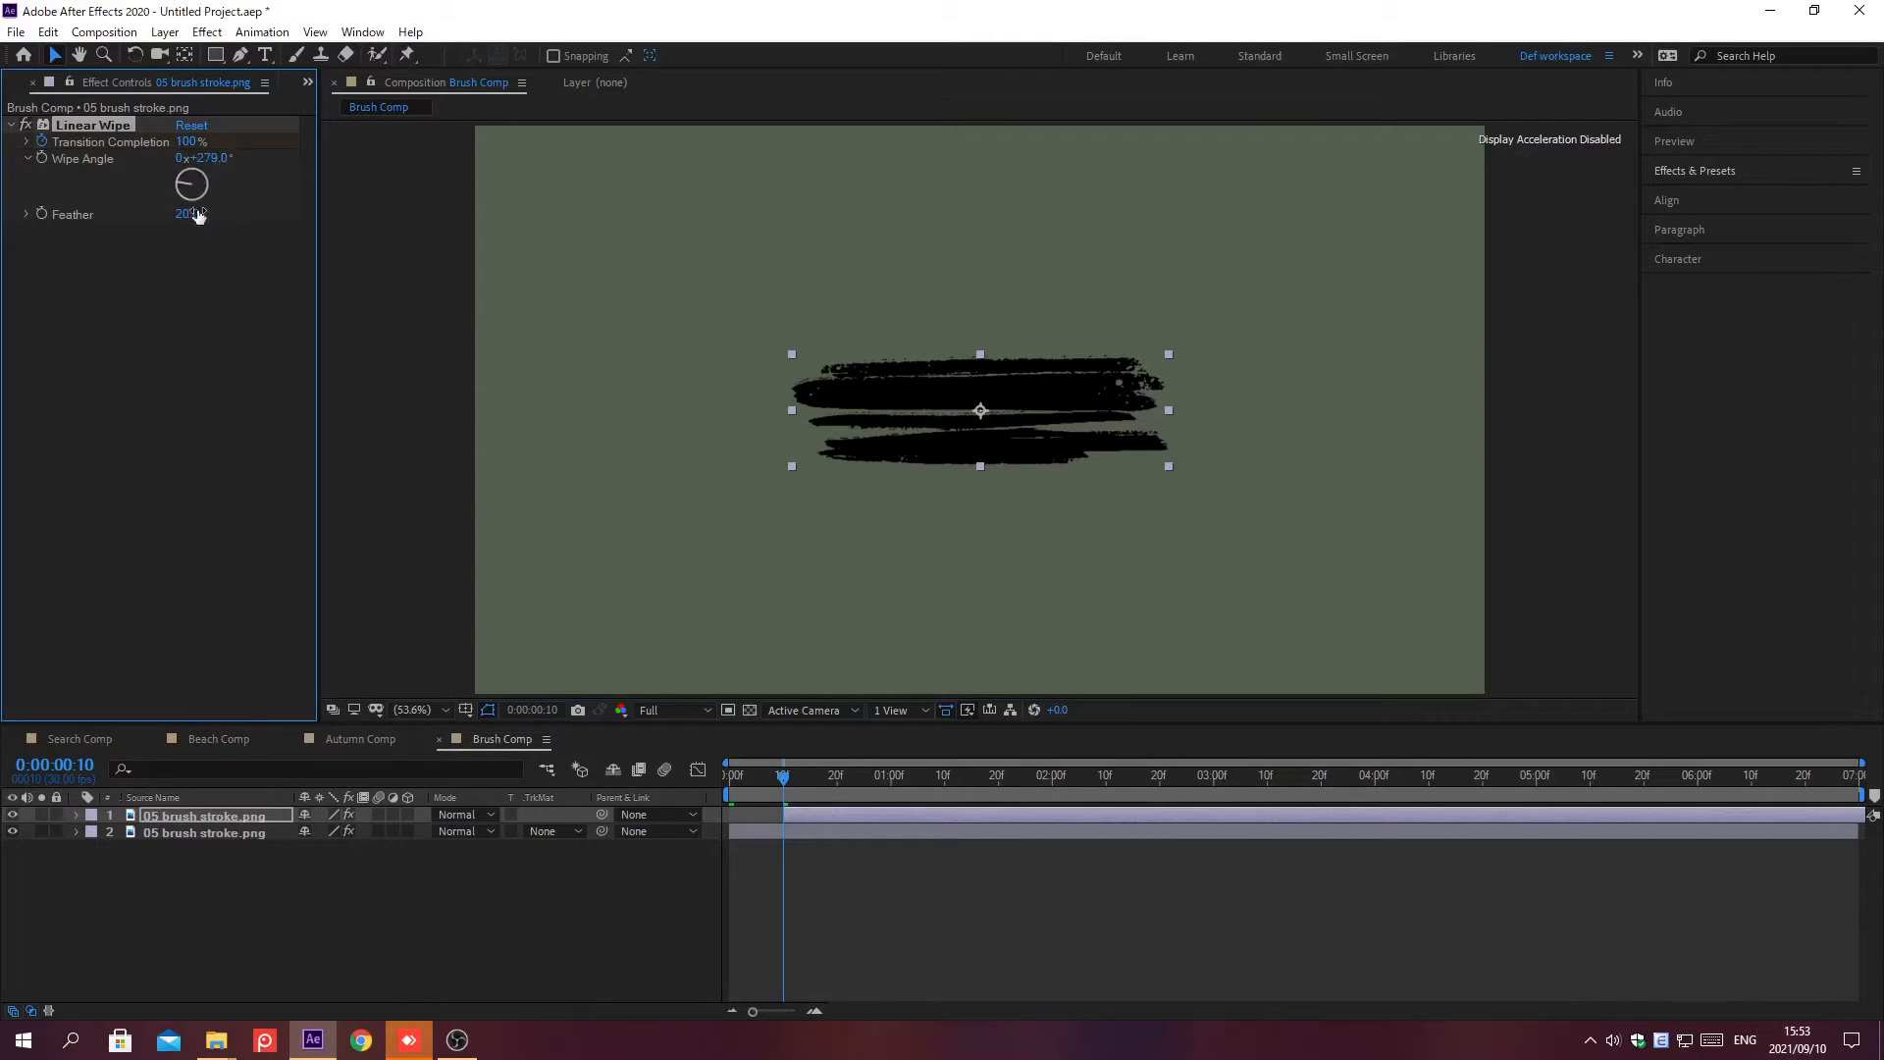
Duplicate the top brush stroke layer and move the new copy's start to 0:00:00:20
click(243, 815)
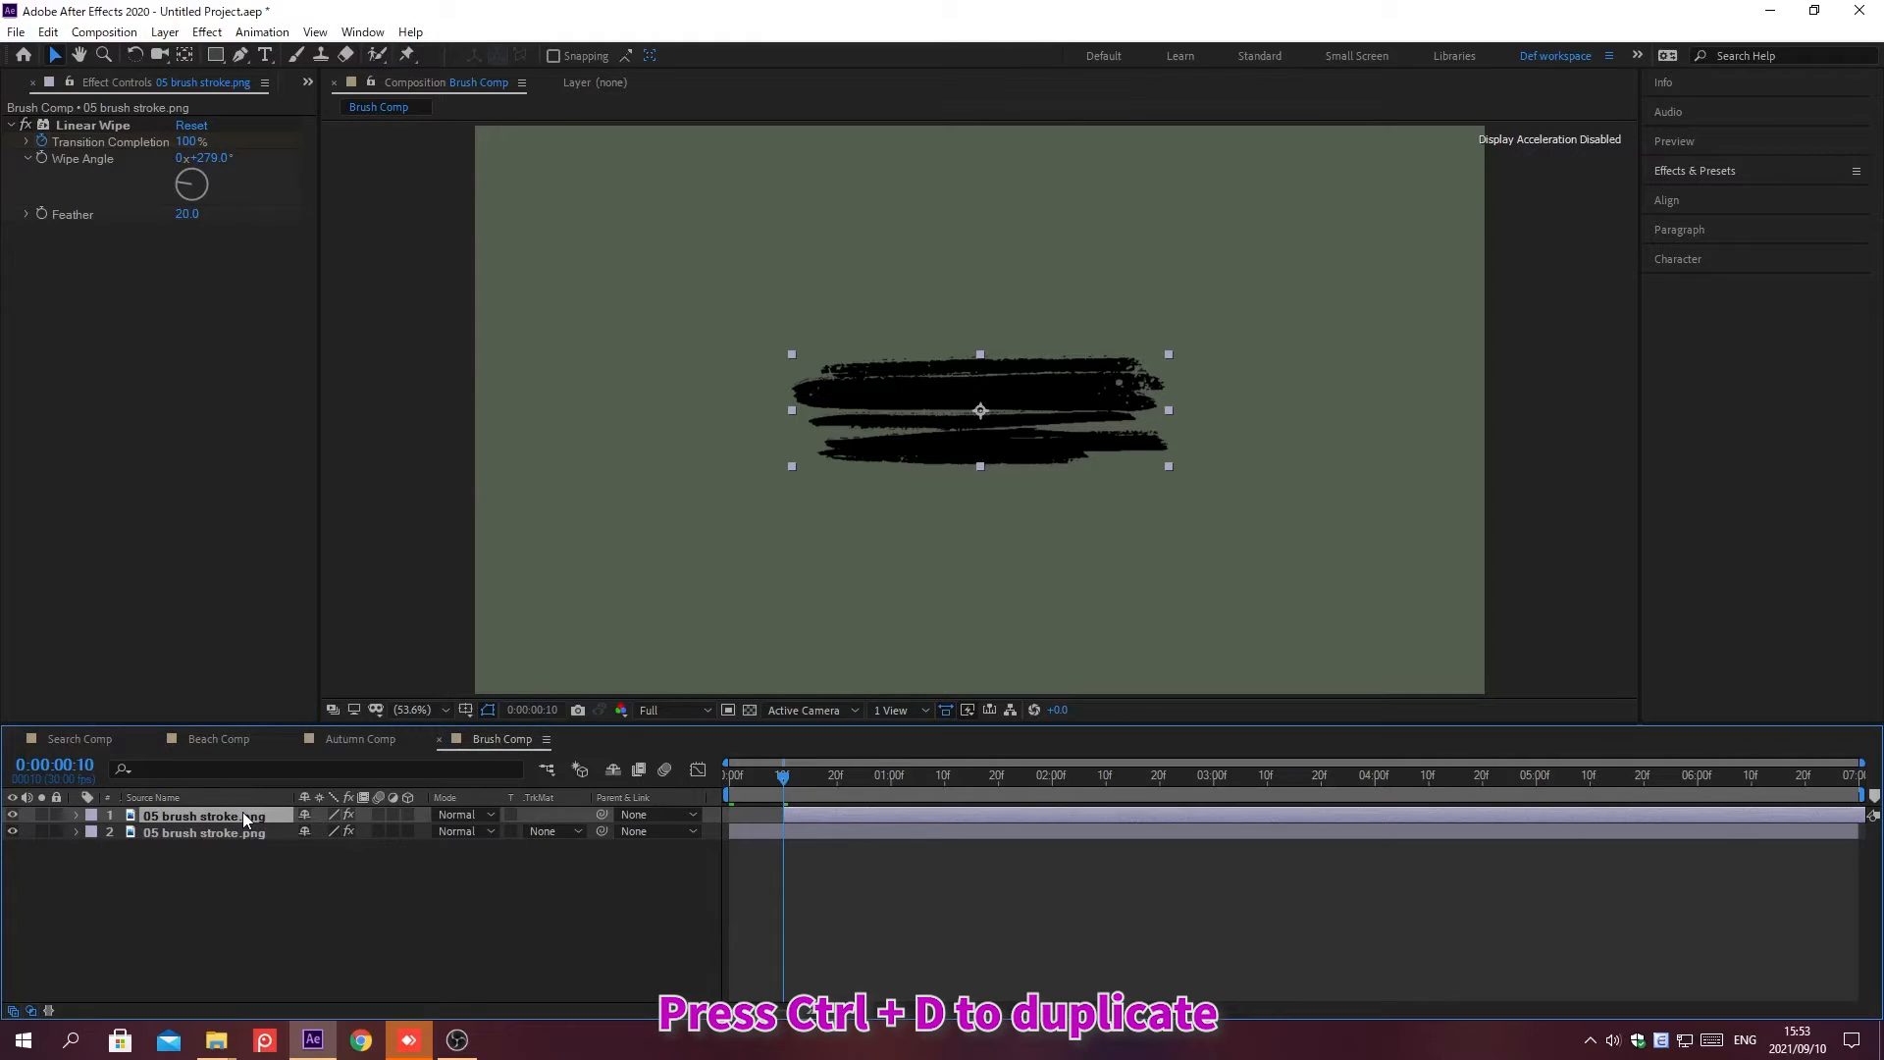
key(ctrl+d)
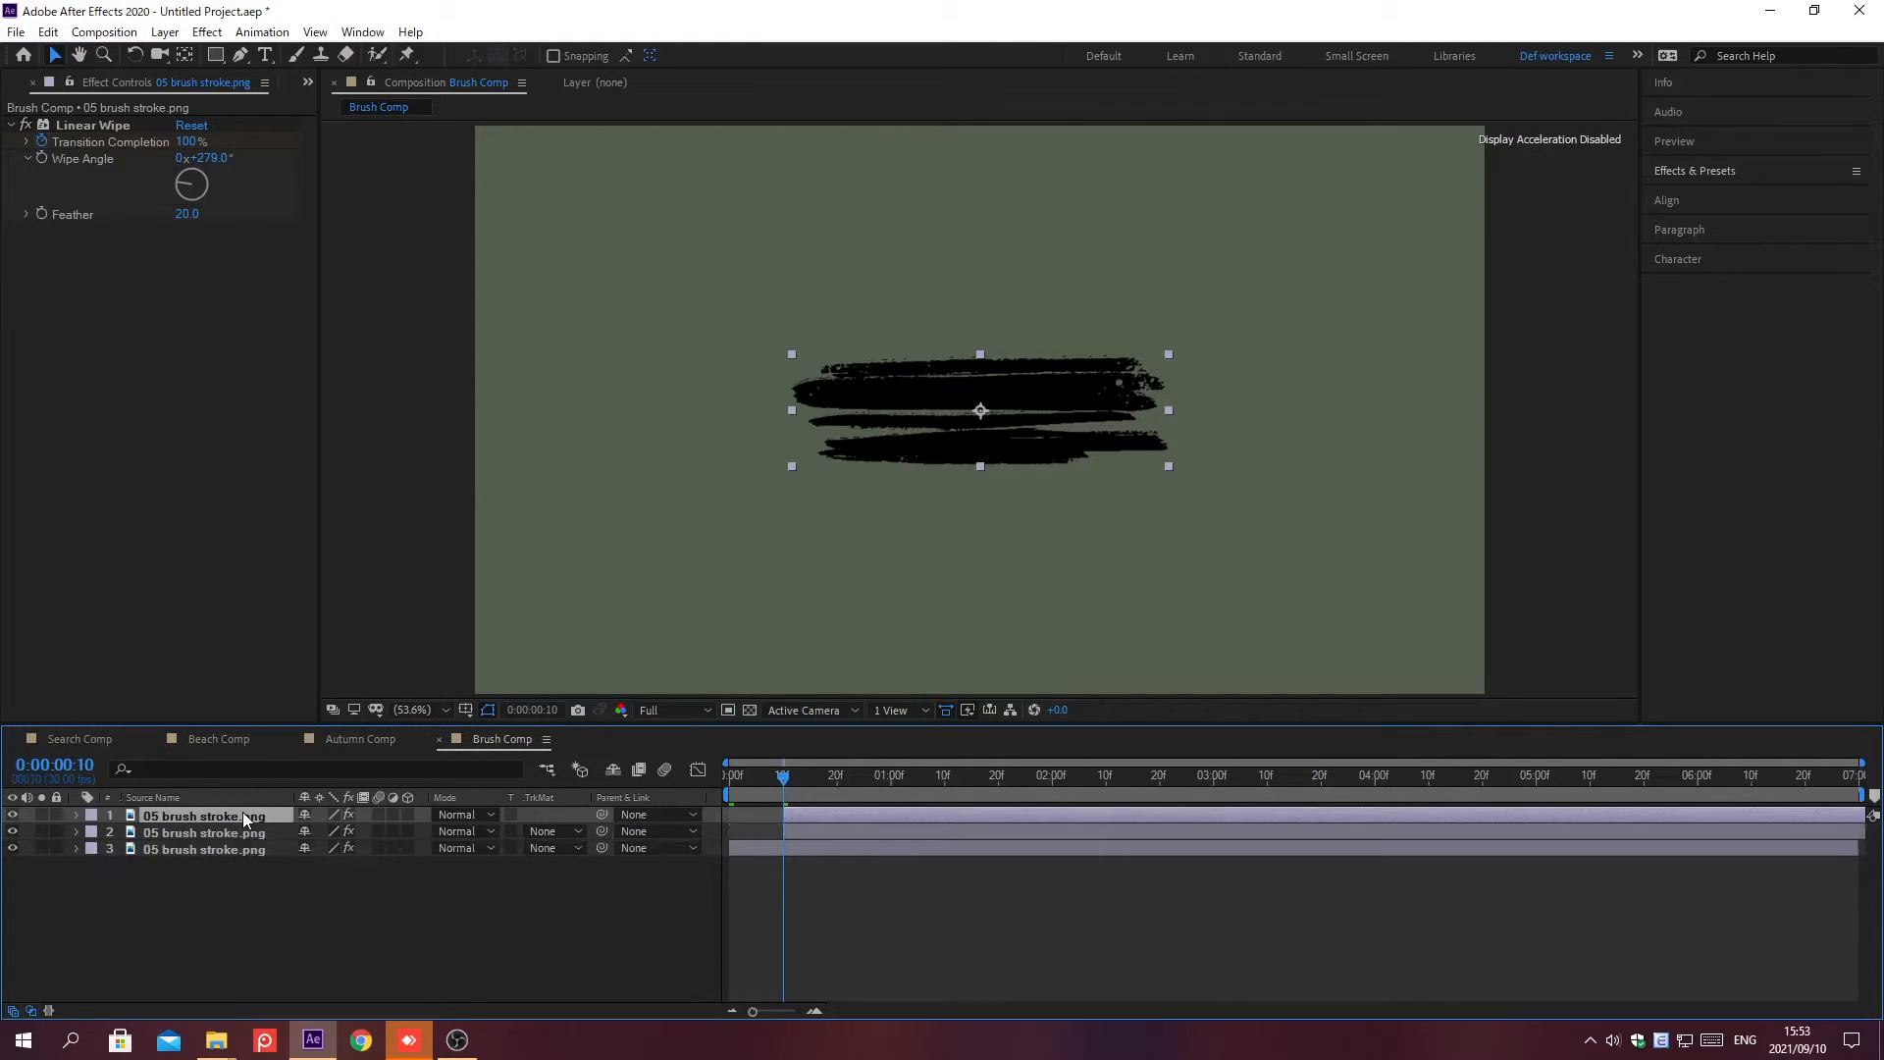
key(alt+shift+j)
text(0;00;00;20)
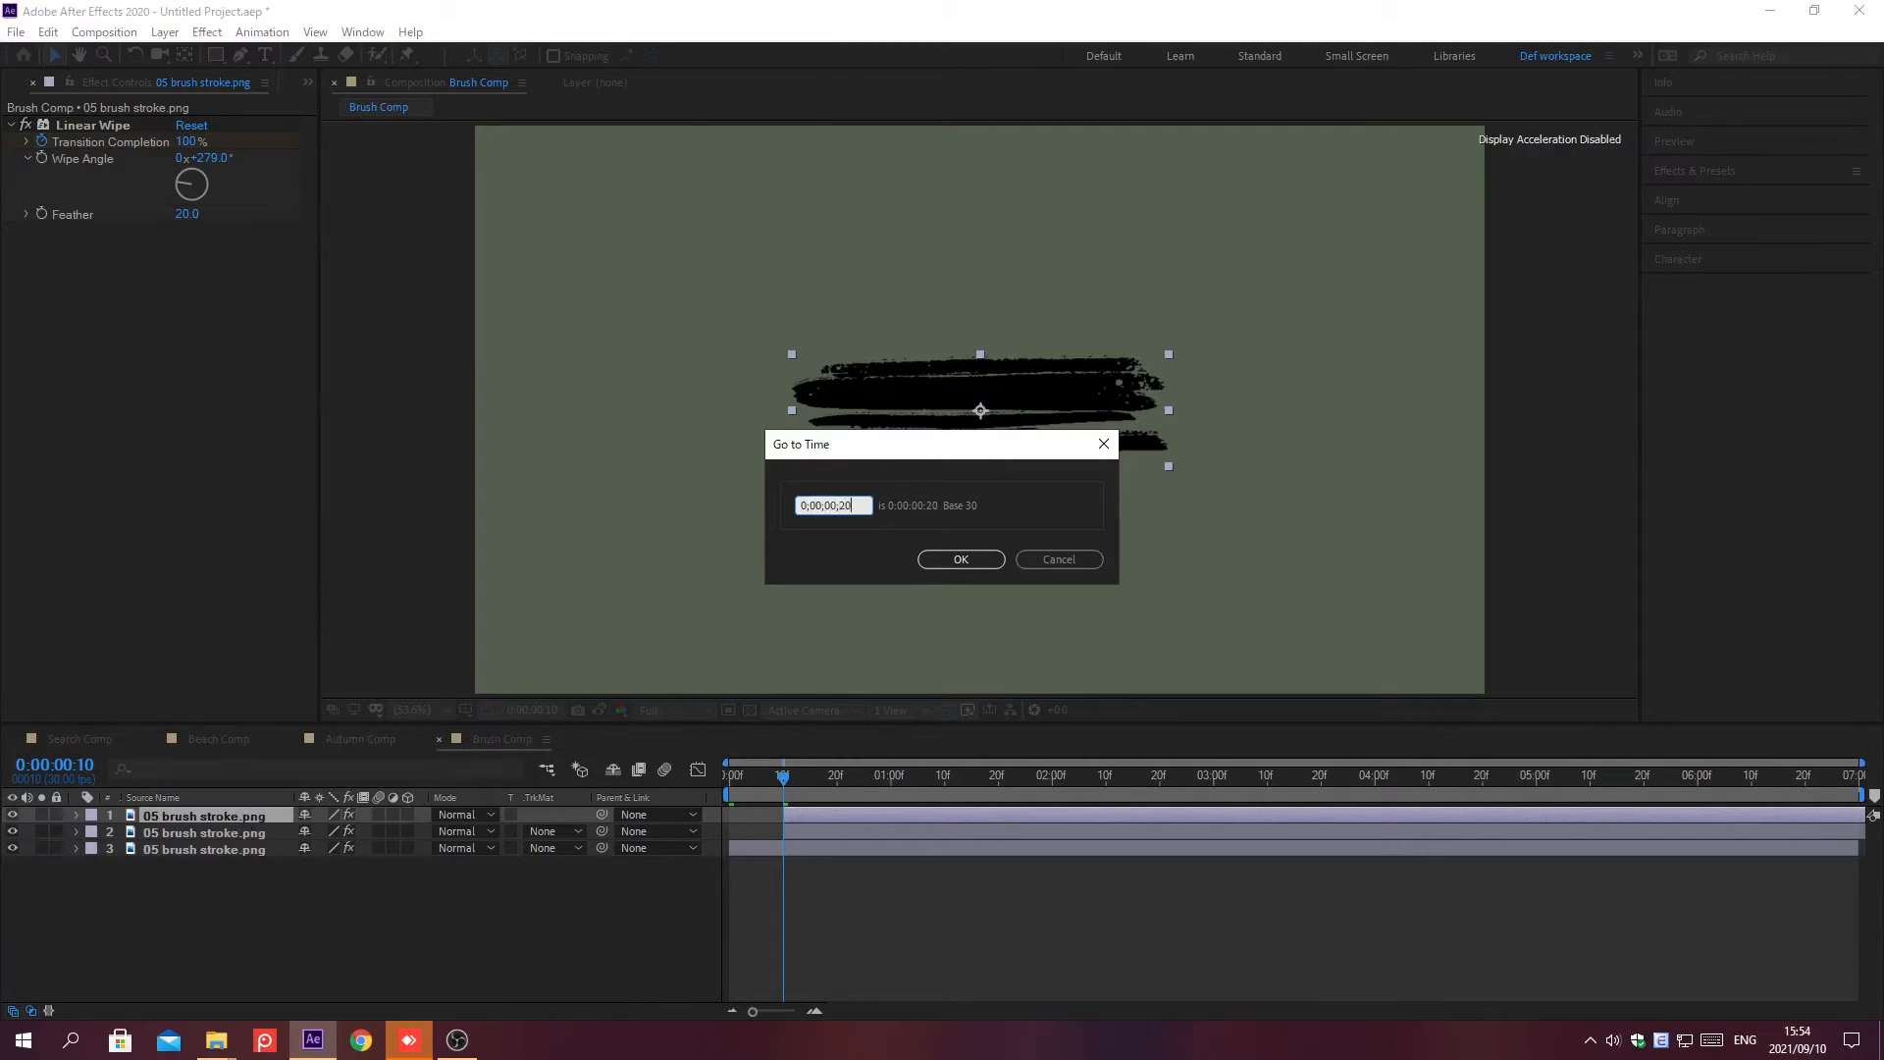
key(Return)
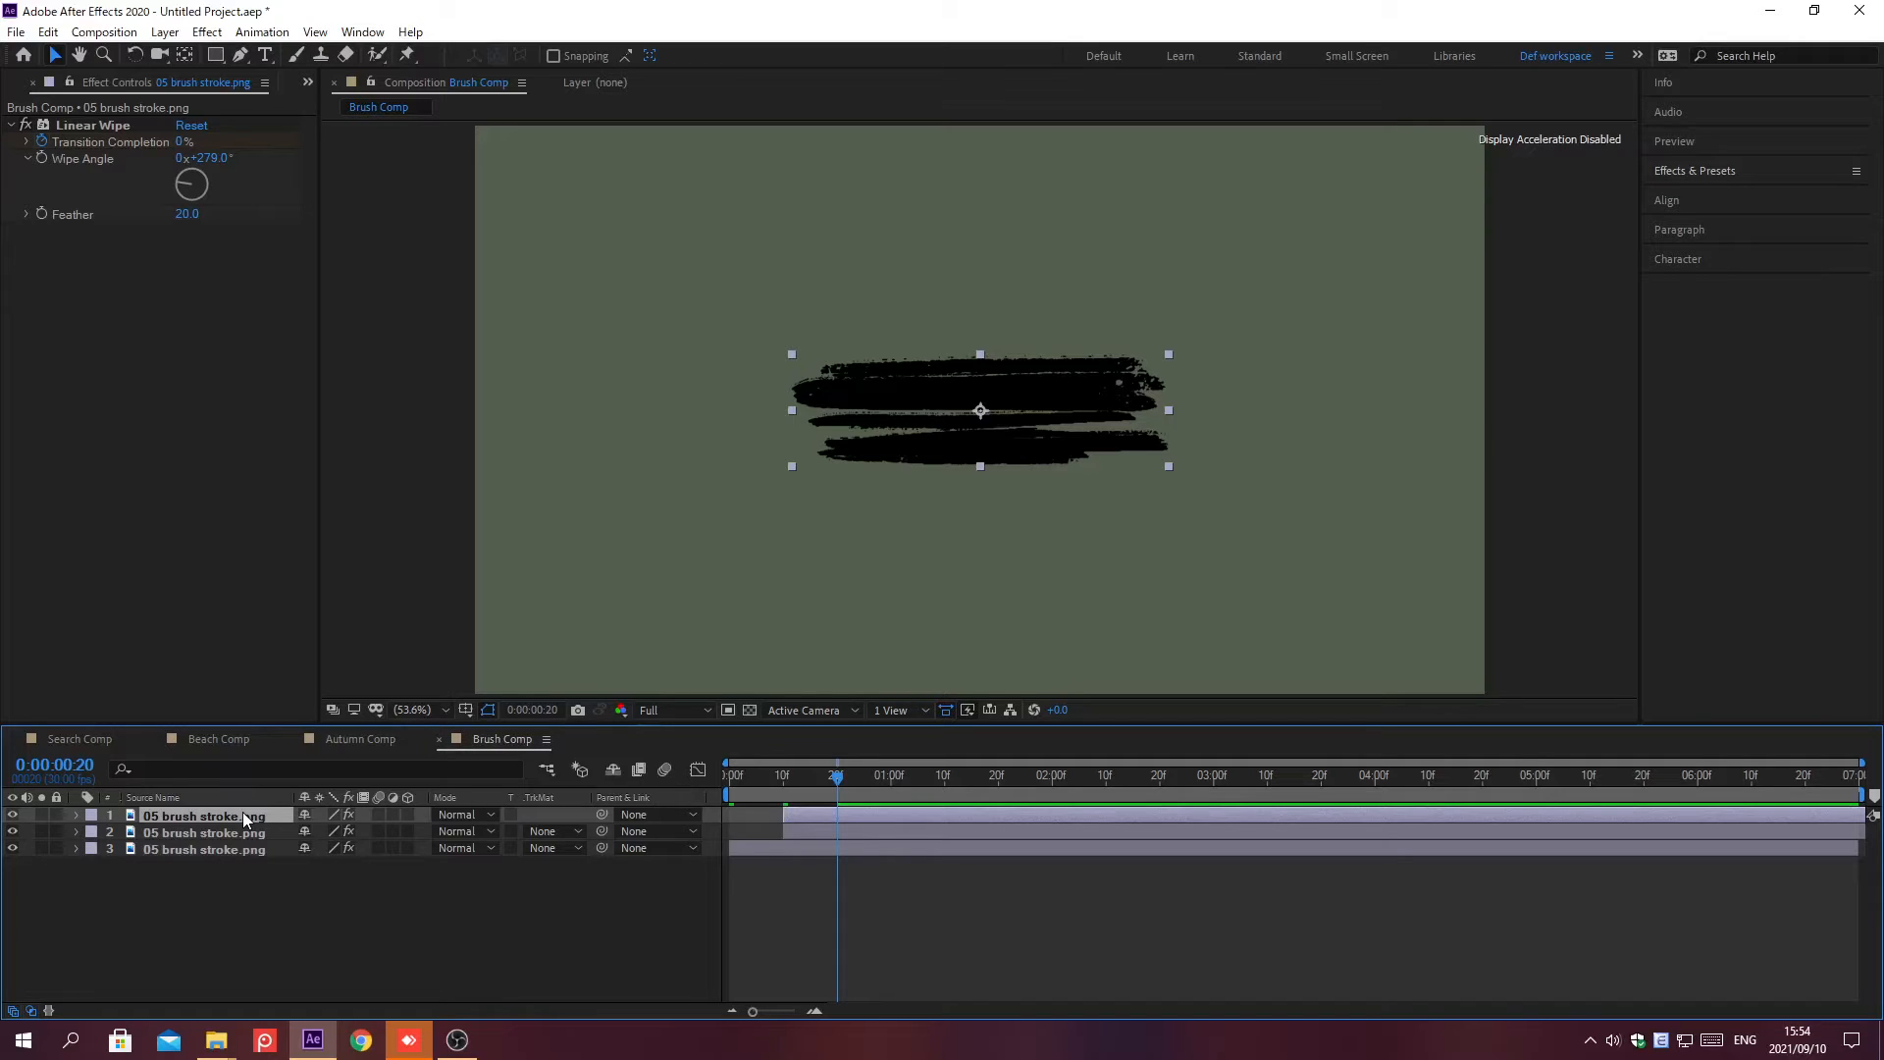
key(bracketleft)
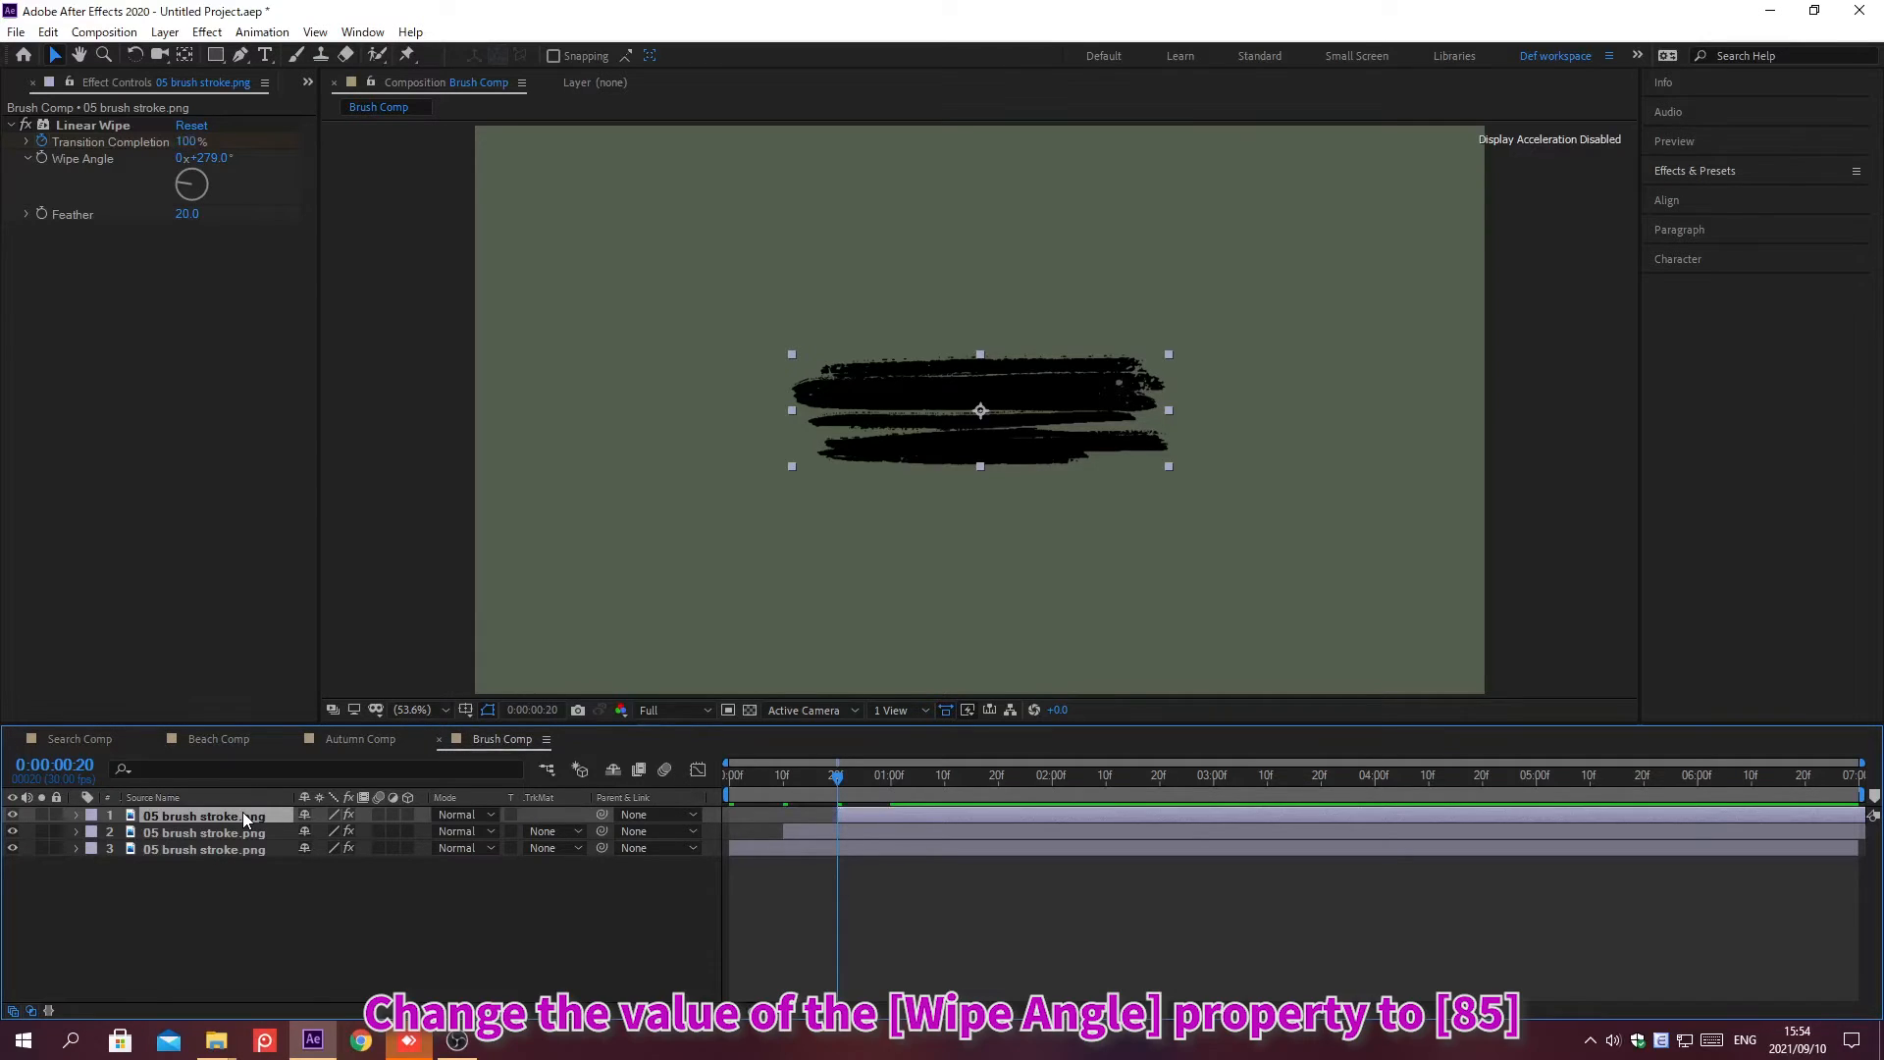
Set the Linear Wipe angle of the brush stroke copy starting at 0:00:00:20 to 85°
click(208, 158)
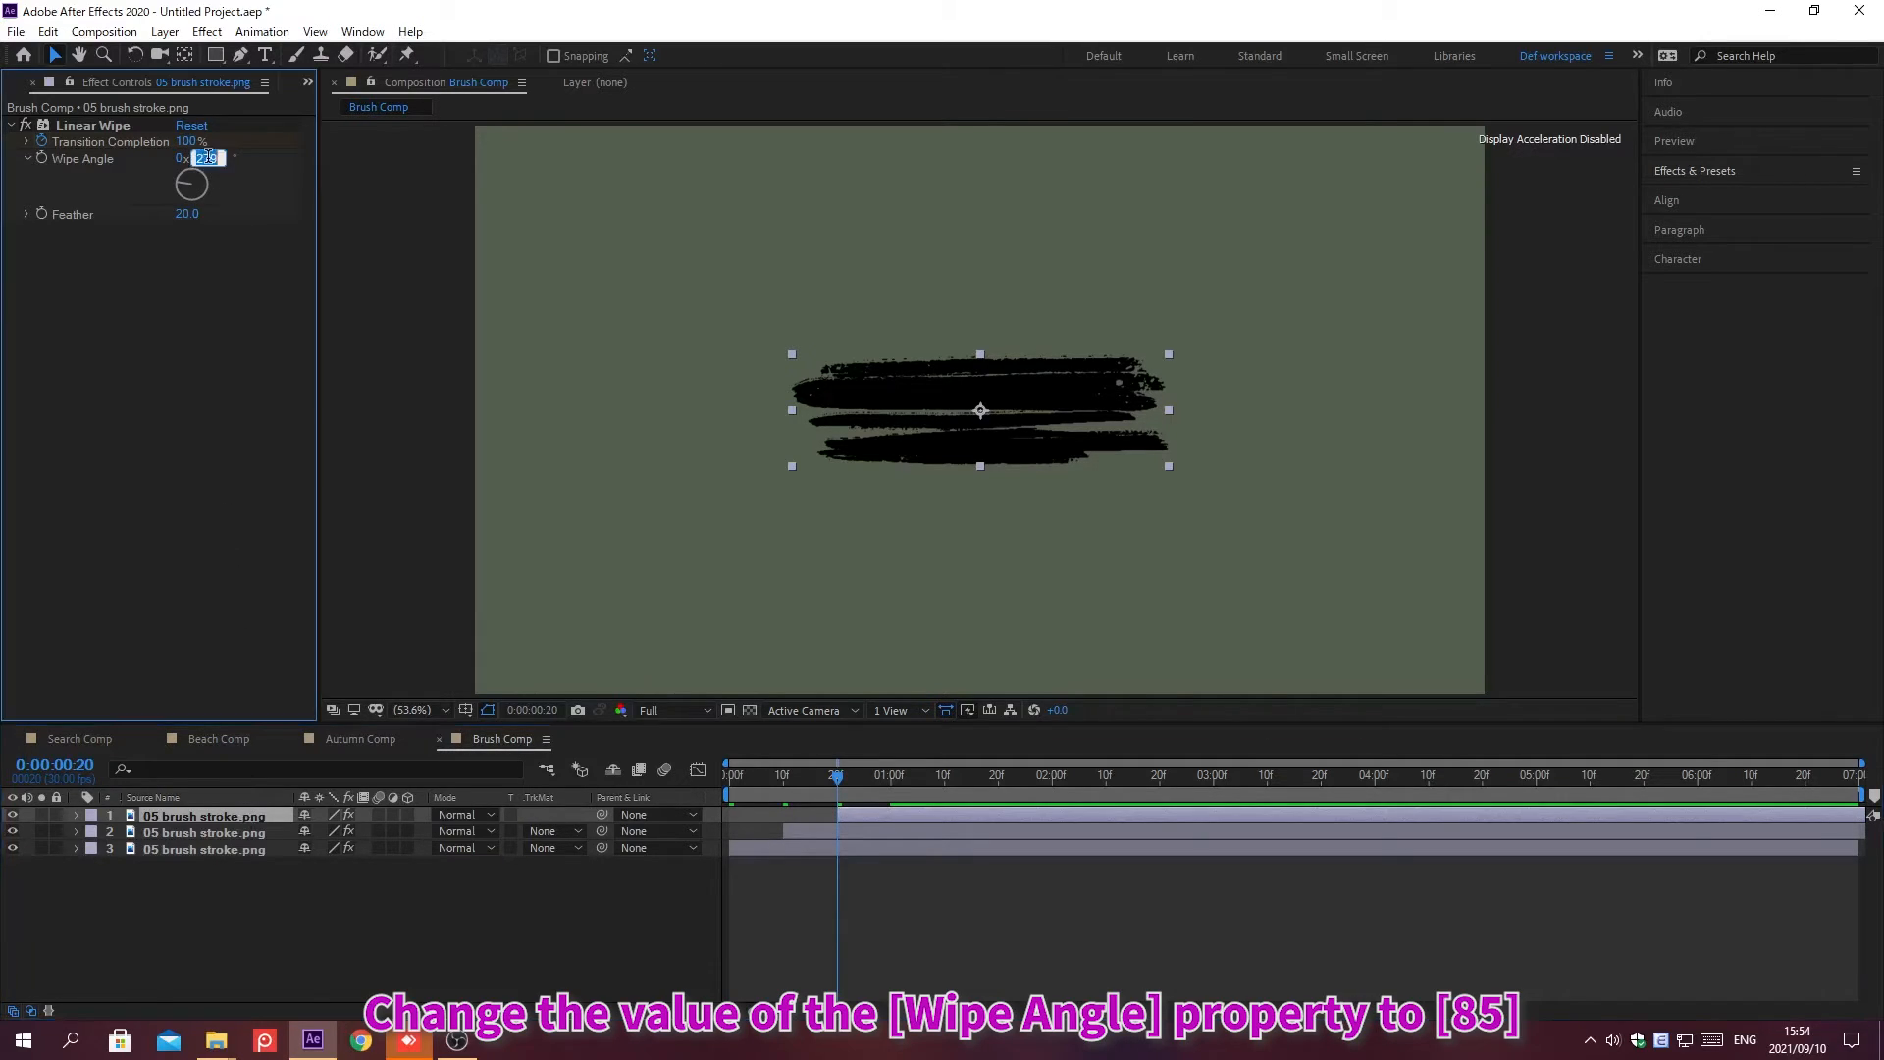
text(85)
key(Return)
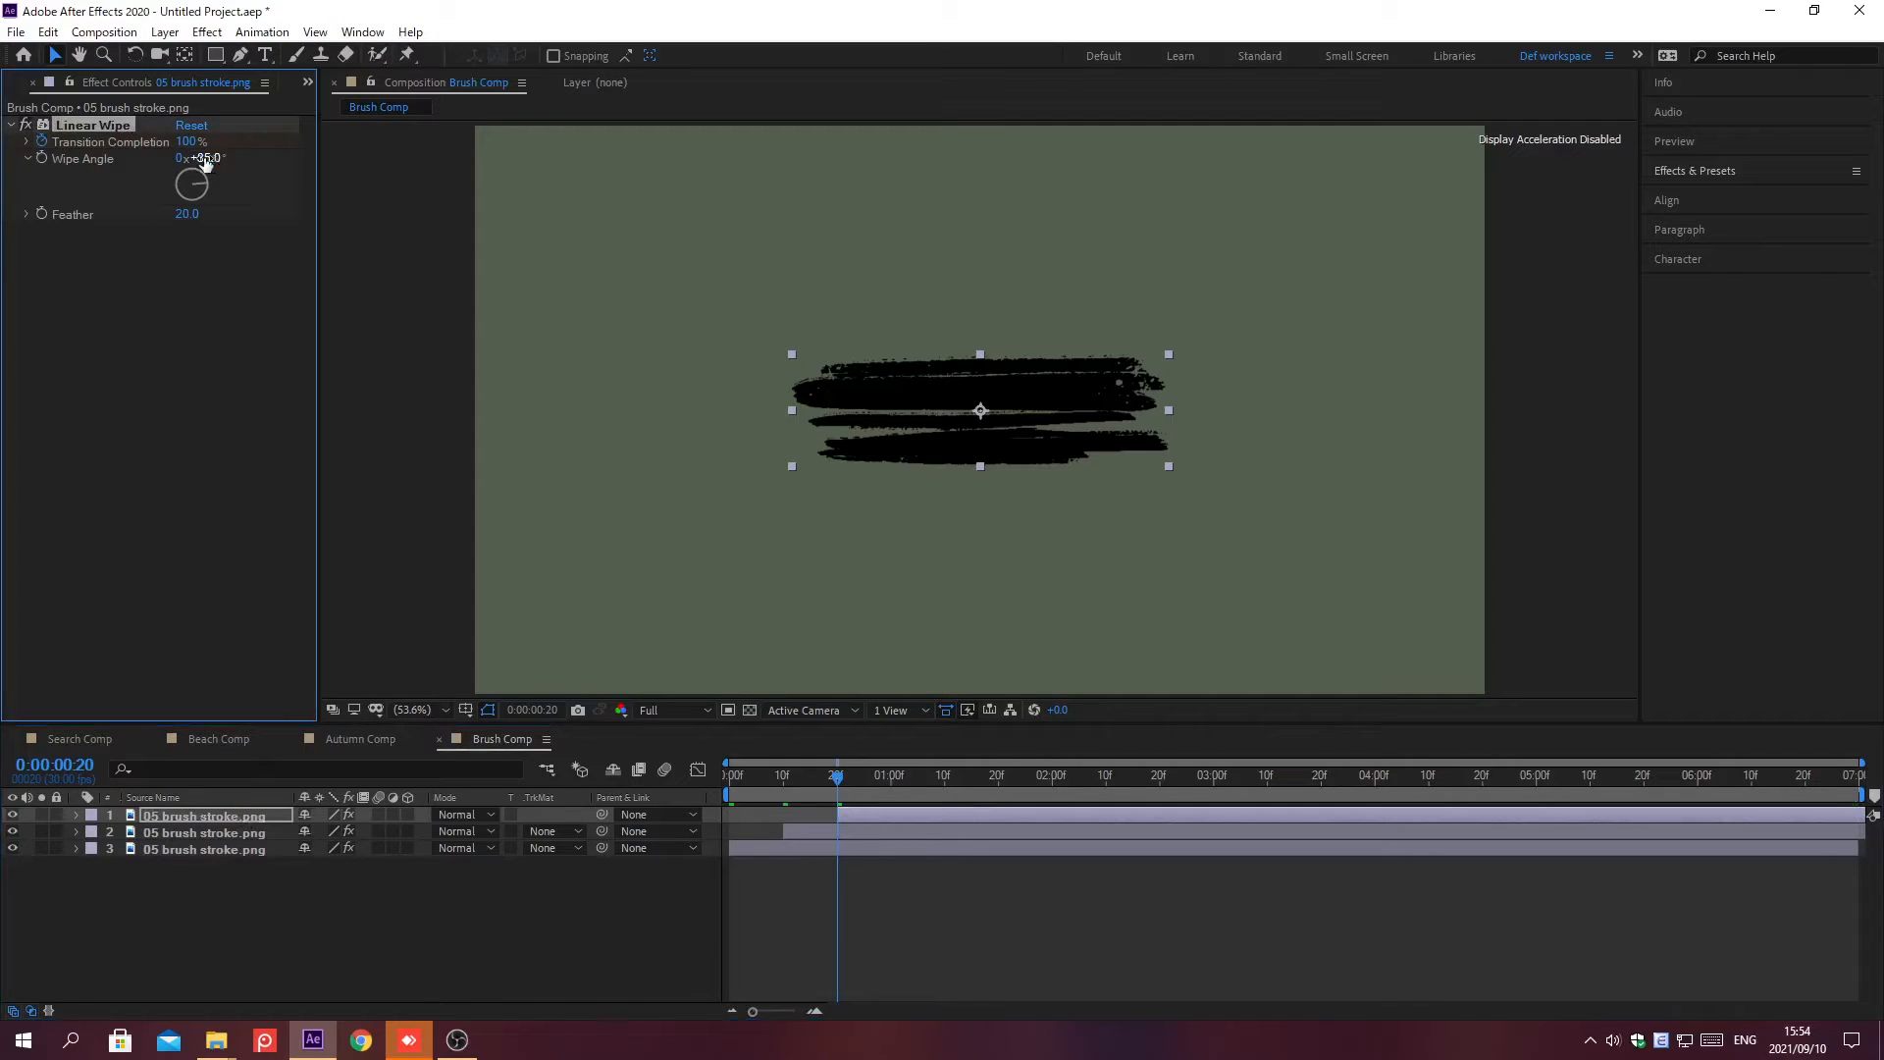
Duplicate the top brush stroke layer again and move the new copy's start to 0:00:01:00
click(243, 815)
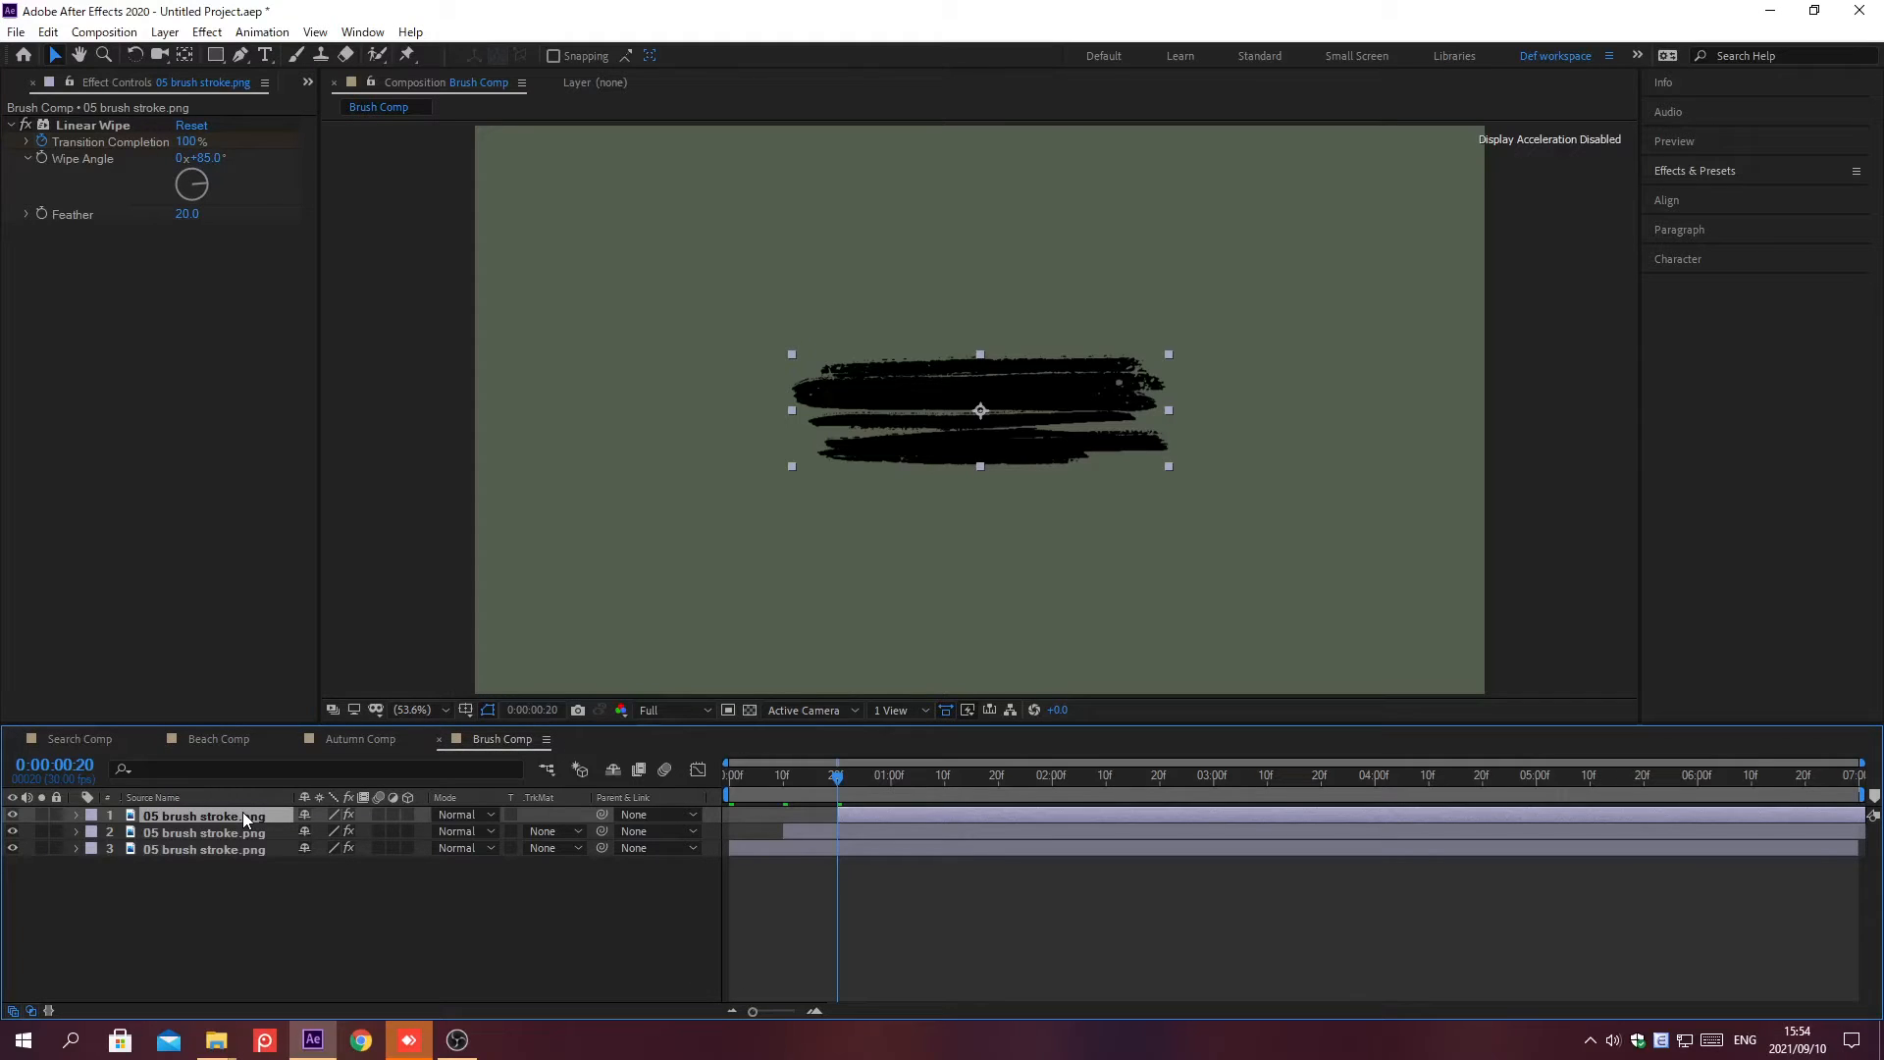
key(ctrl+d)
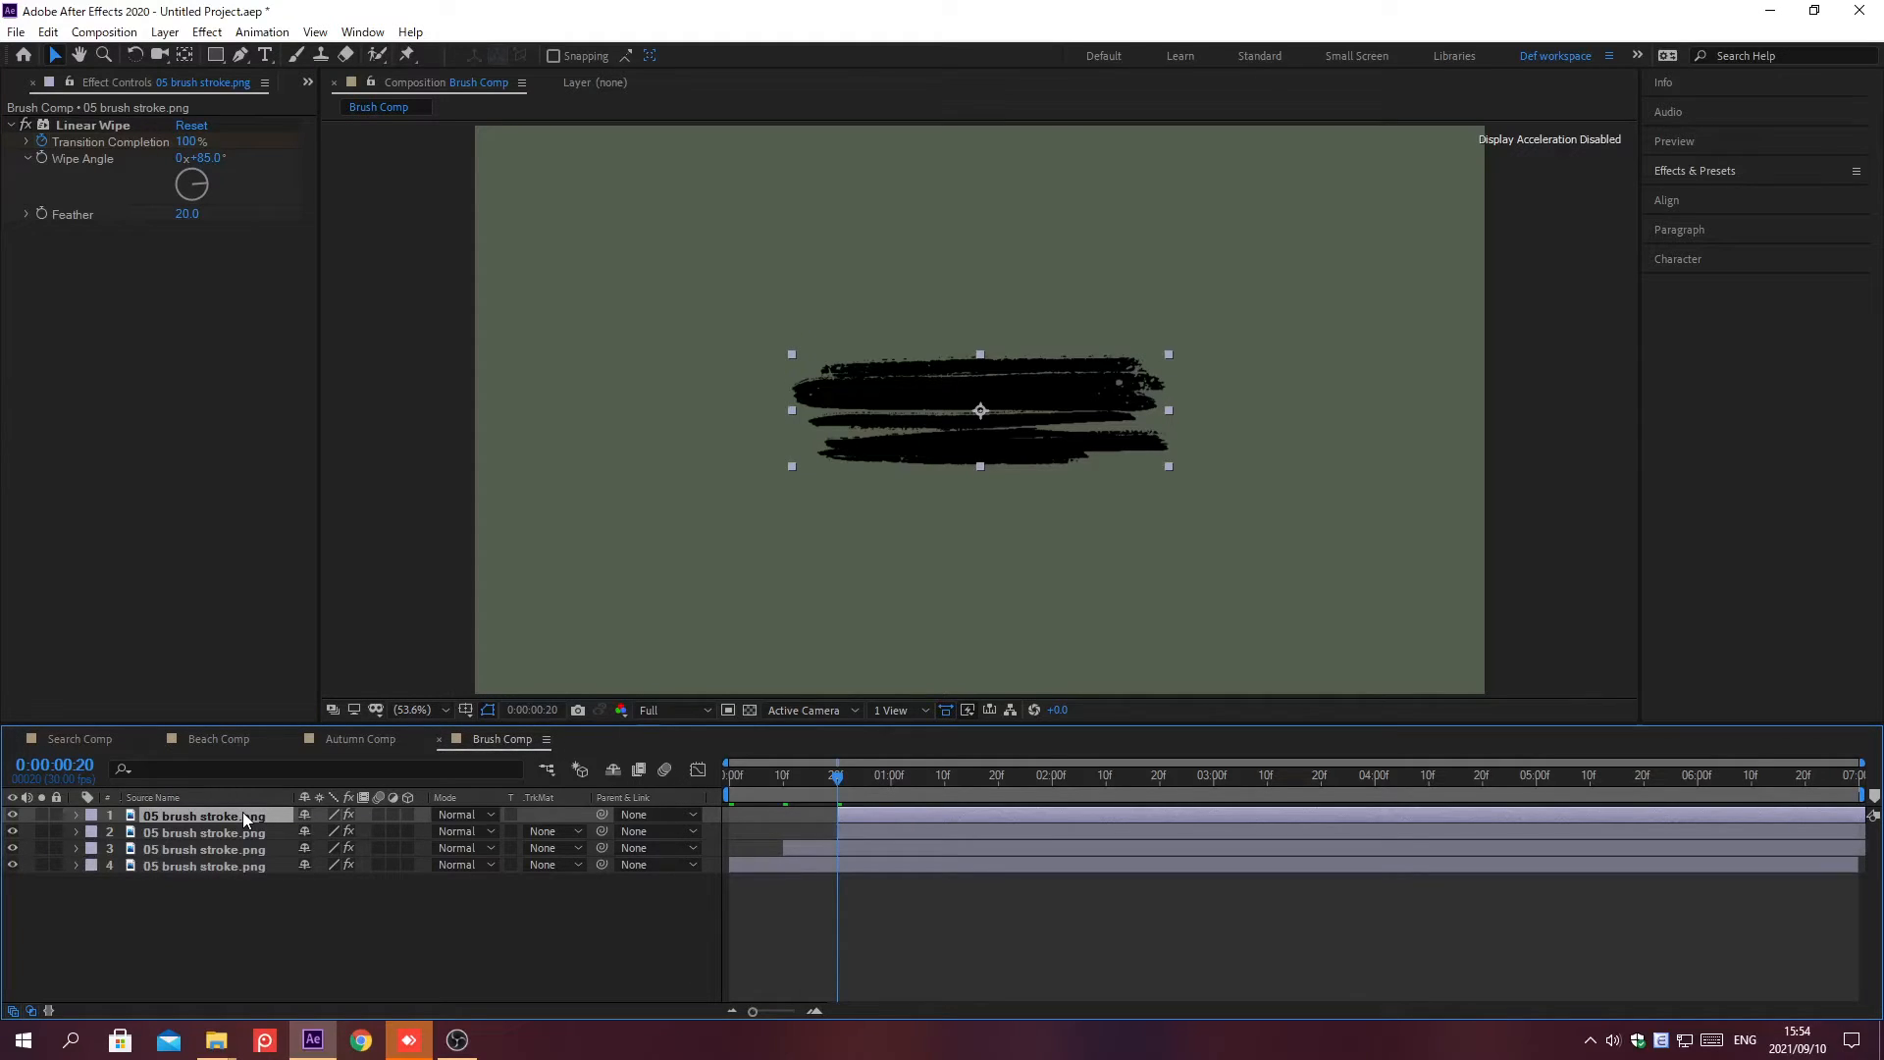
key(alt+shift+j)
text(0;00;01;00)
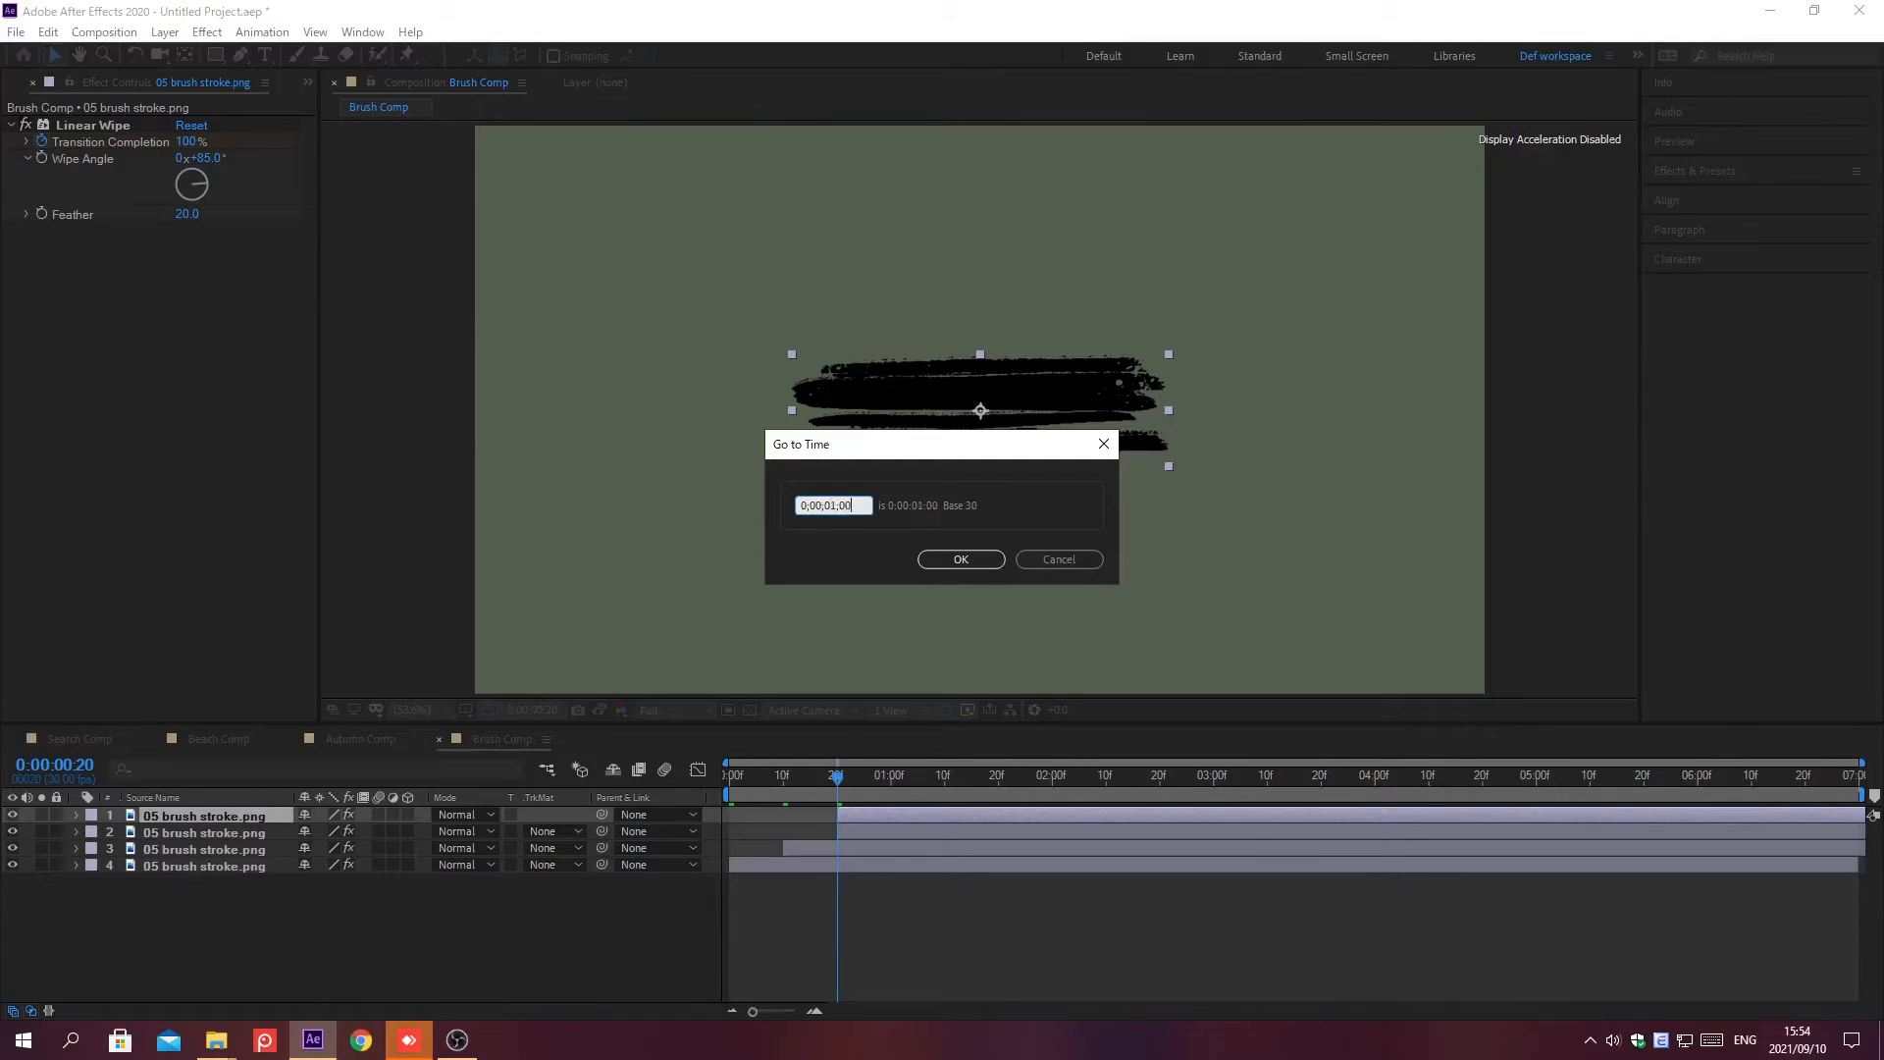
key(Return)
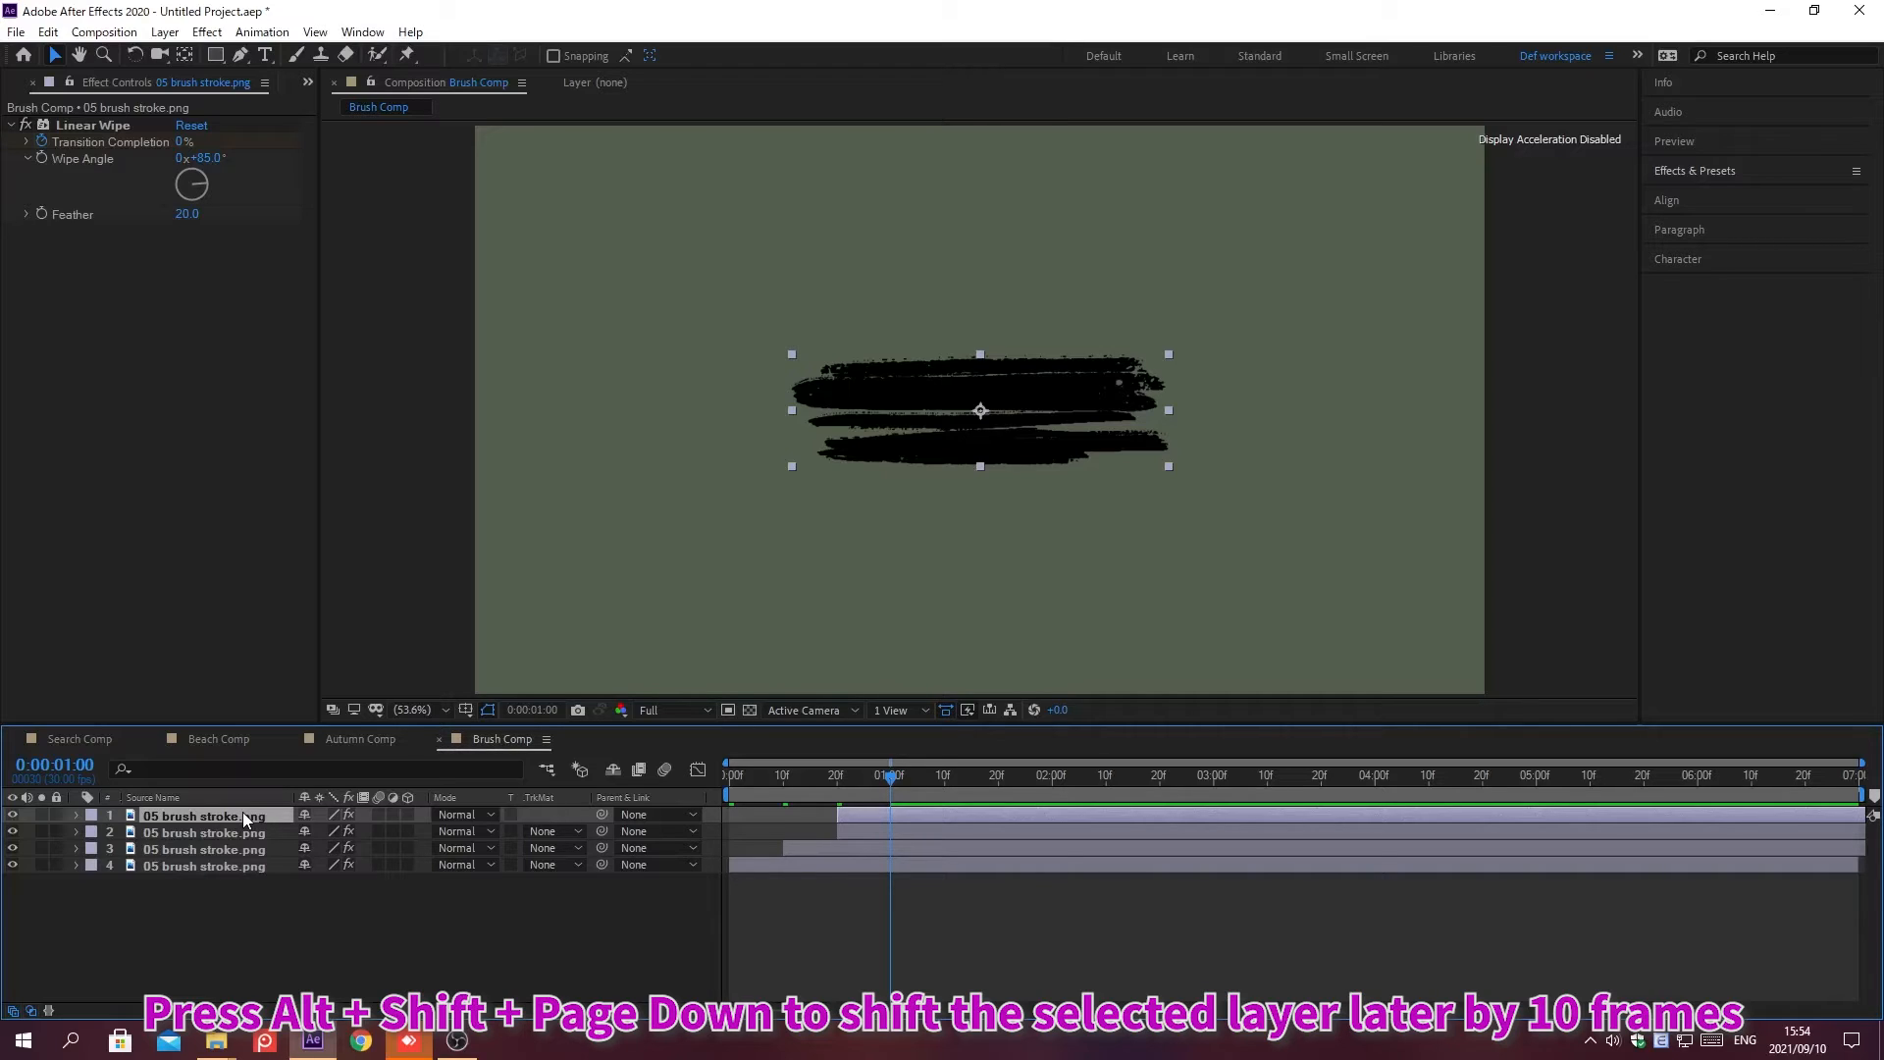
key(bracketleft)
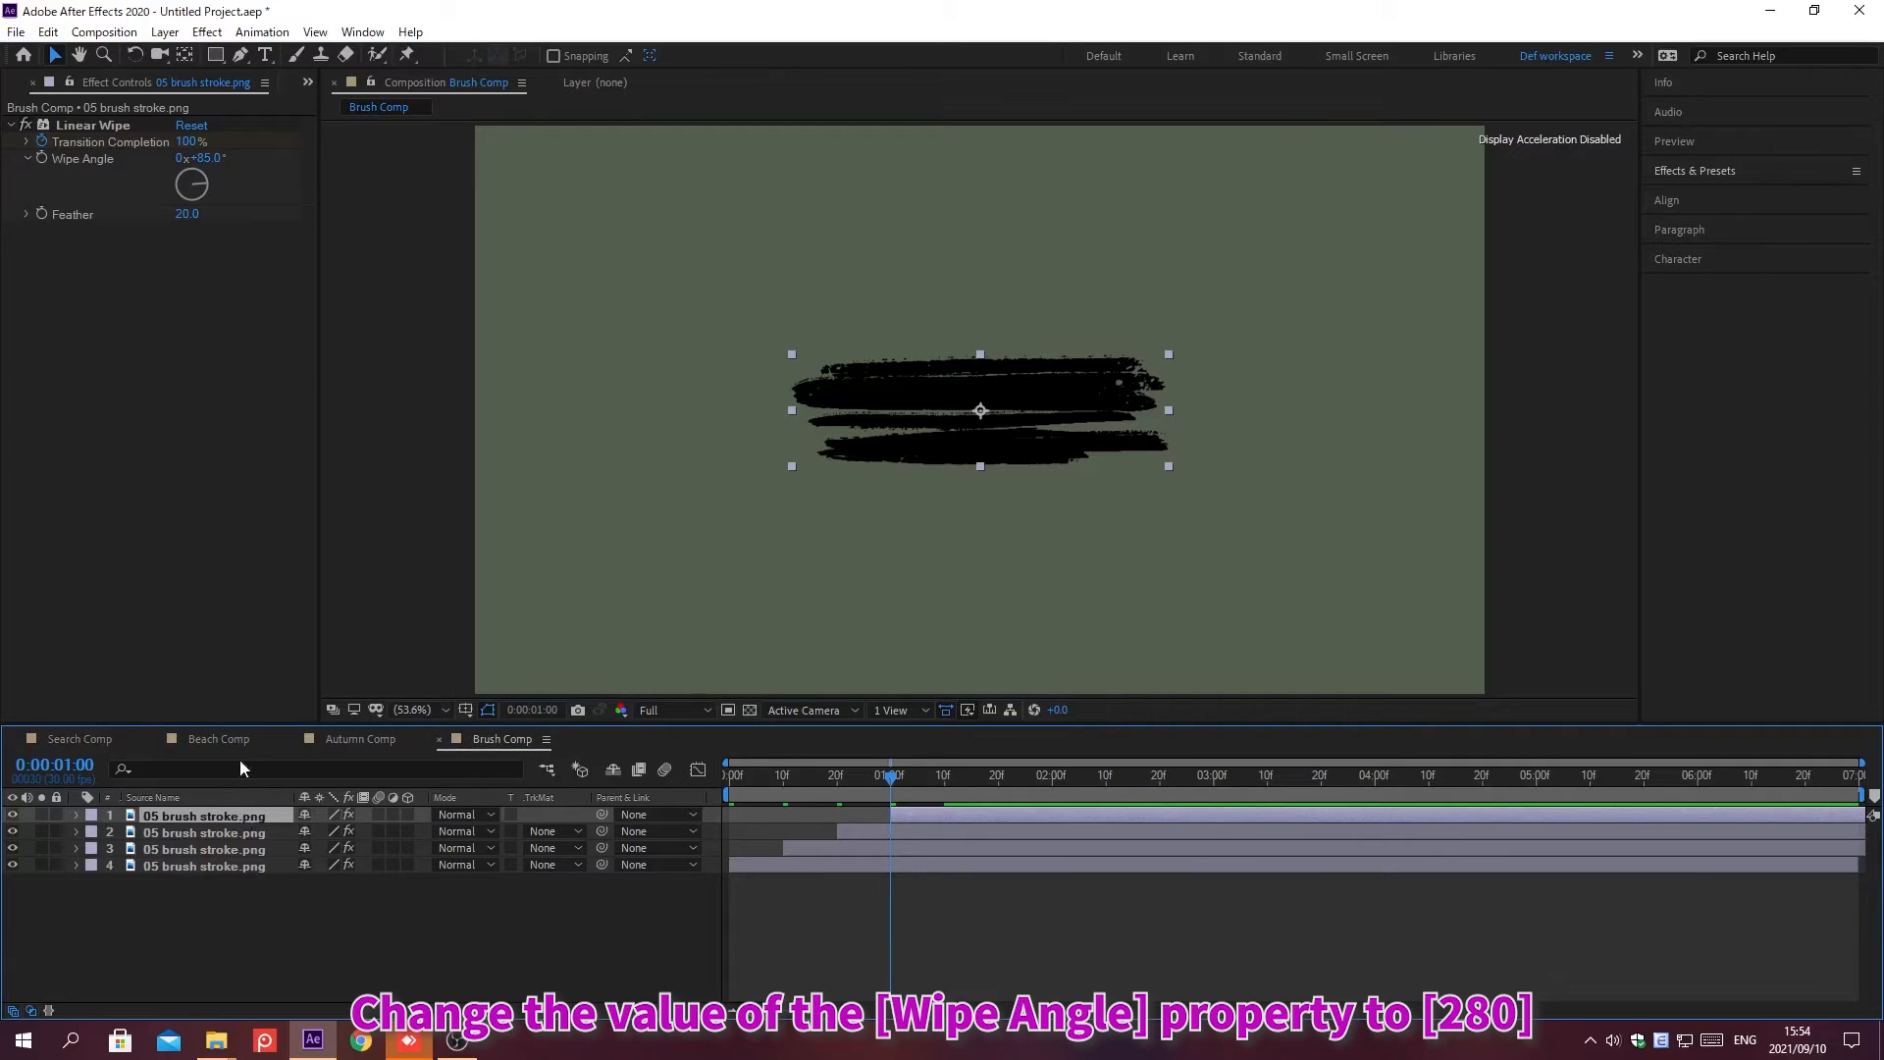
Set the Linear Wipe angle of the brush stroke copy starting at 0:00:01:00 to 280°
click(201, 158)
text(2)
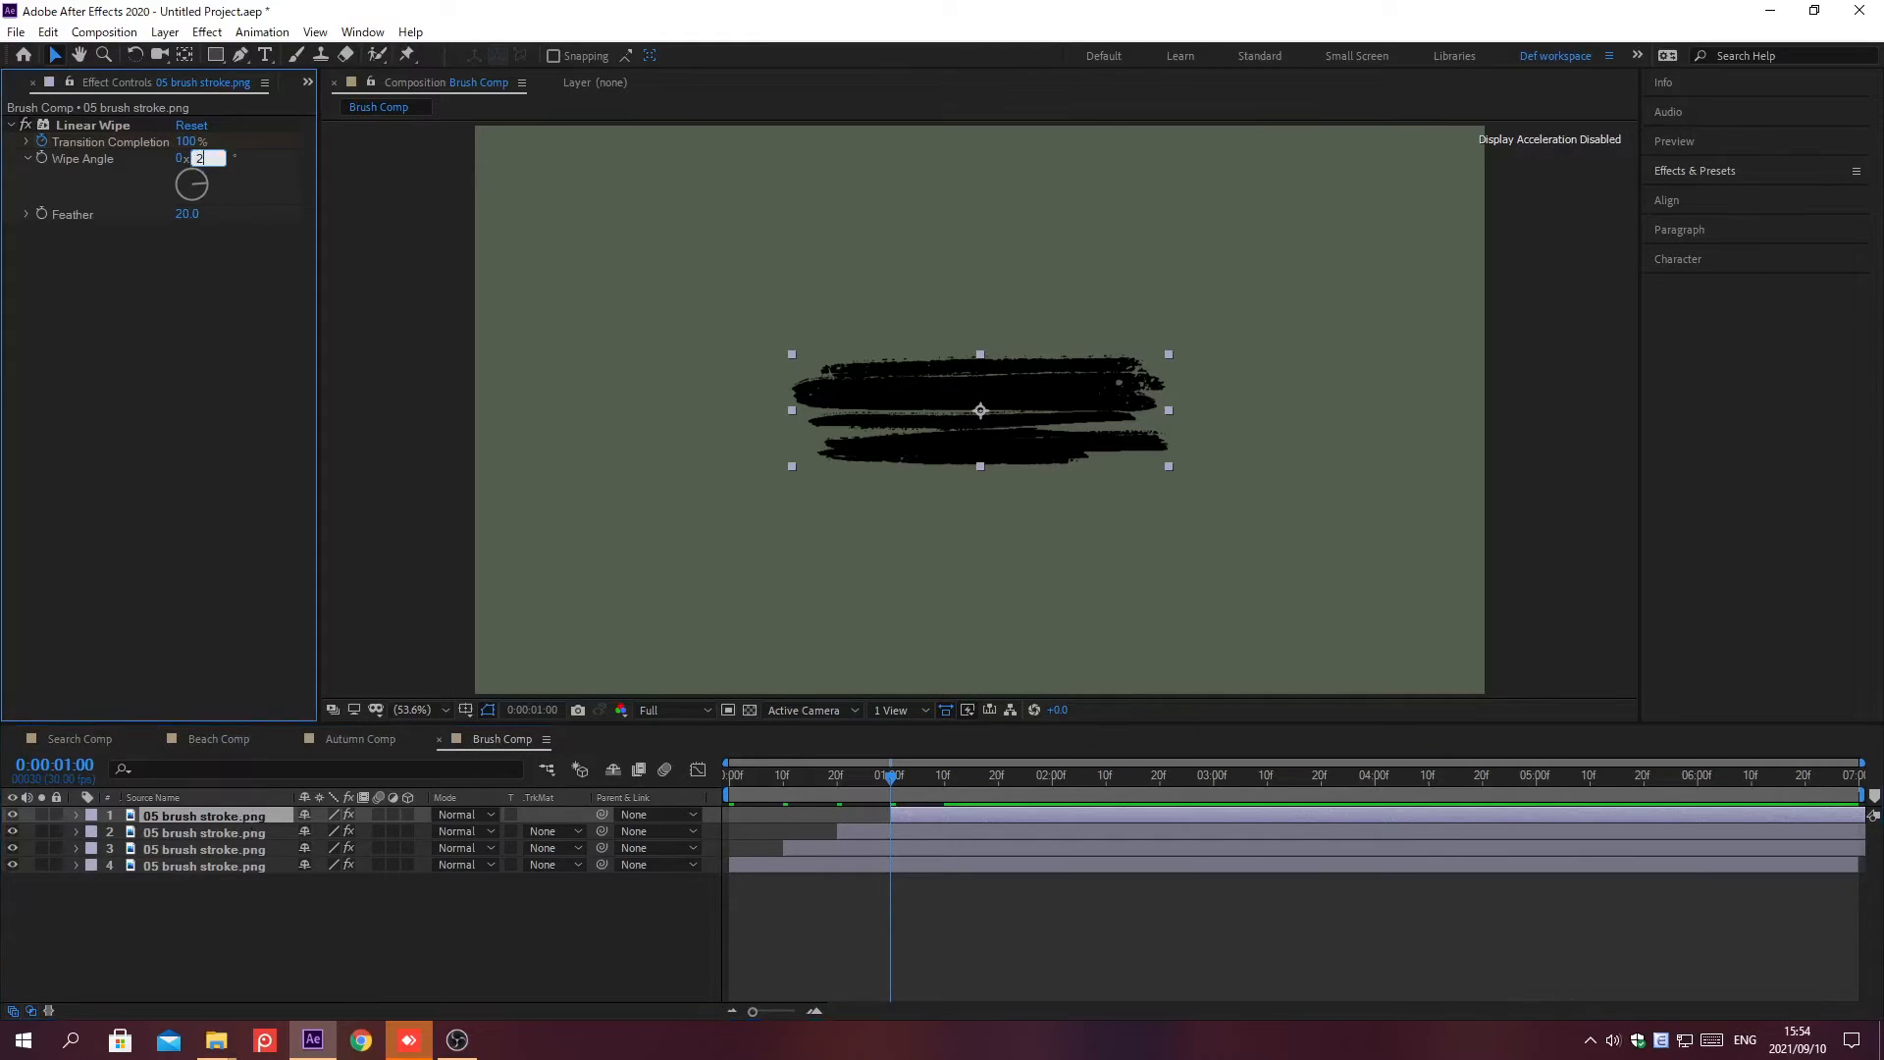
text(80)
key(Return)
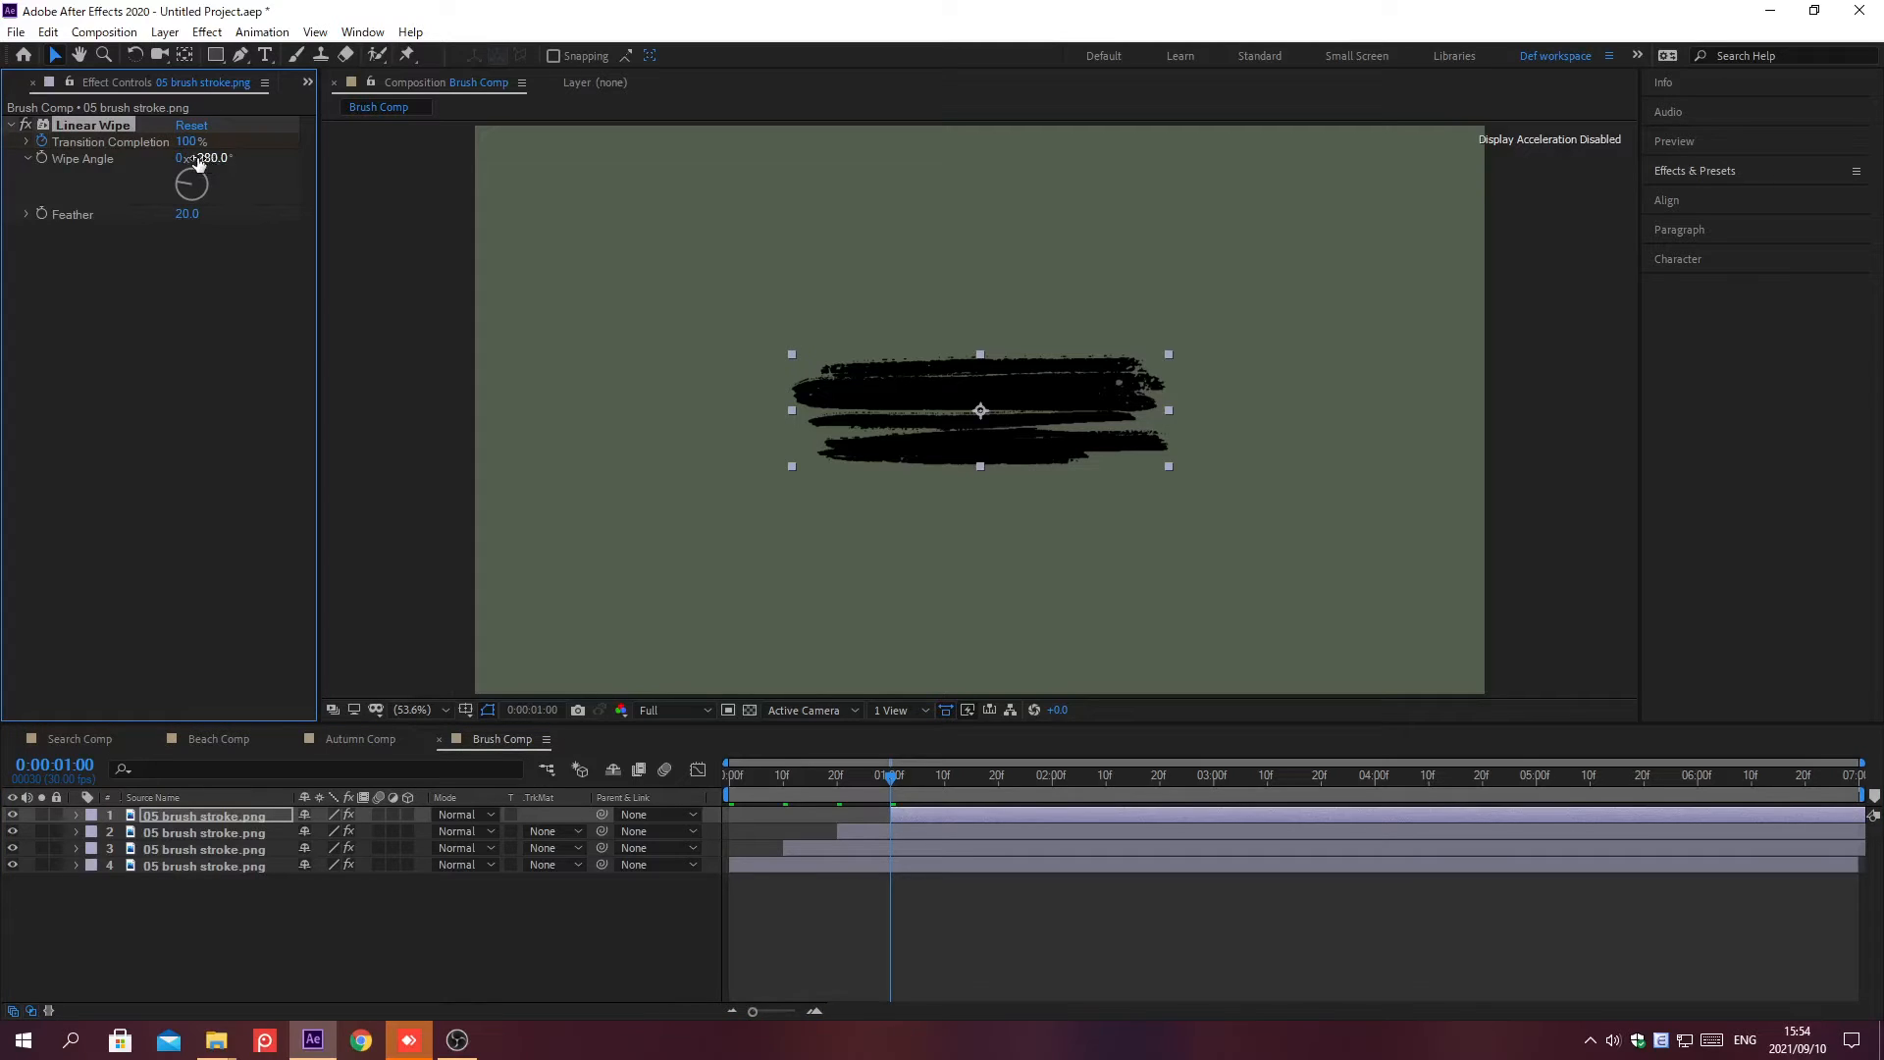
Reveal Position and Scale on all four brush stroke layers and set the top layer's Position to 1000, 718
click(508, 981)
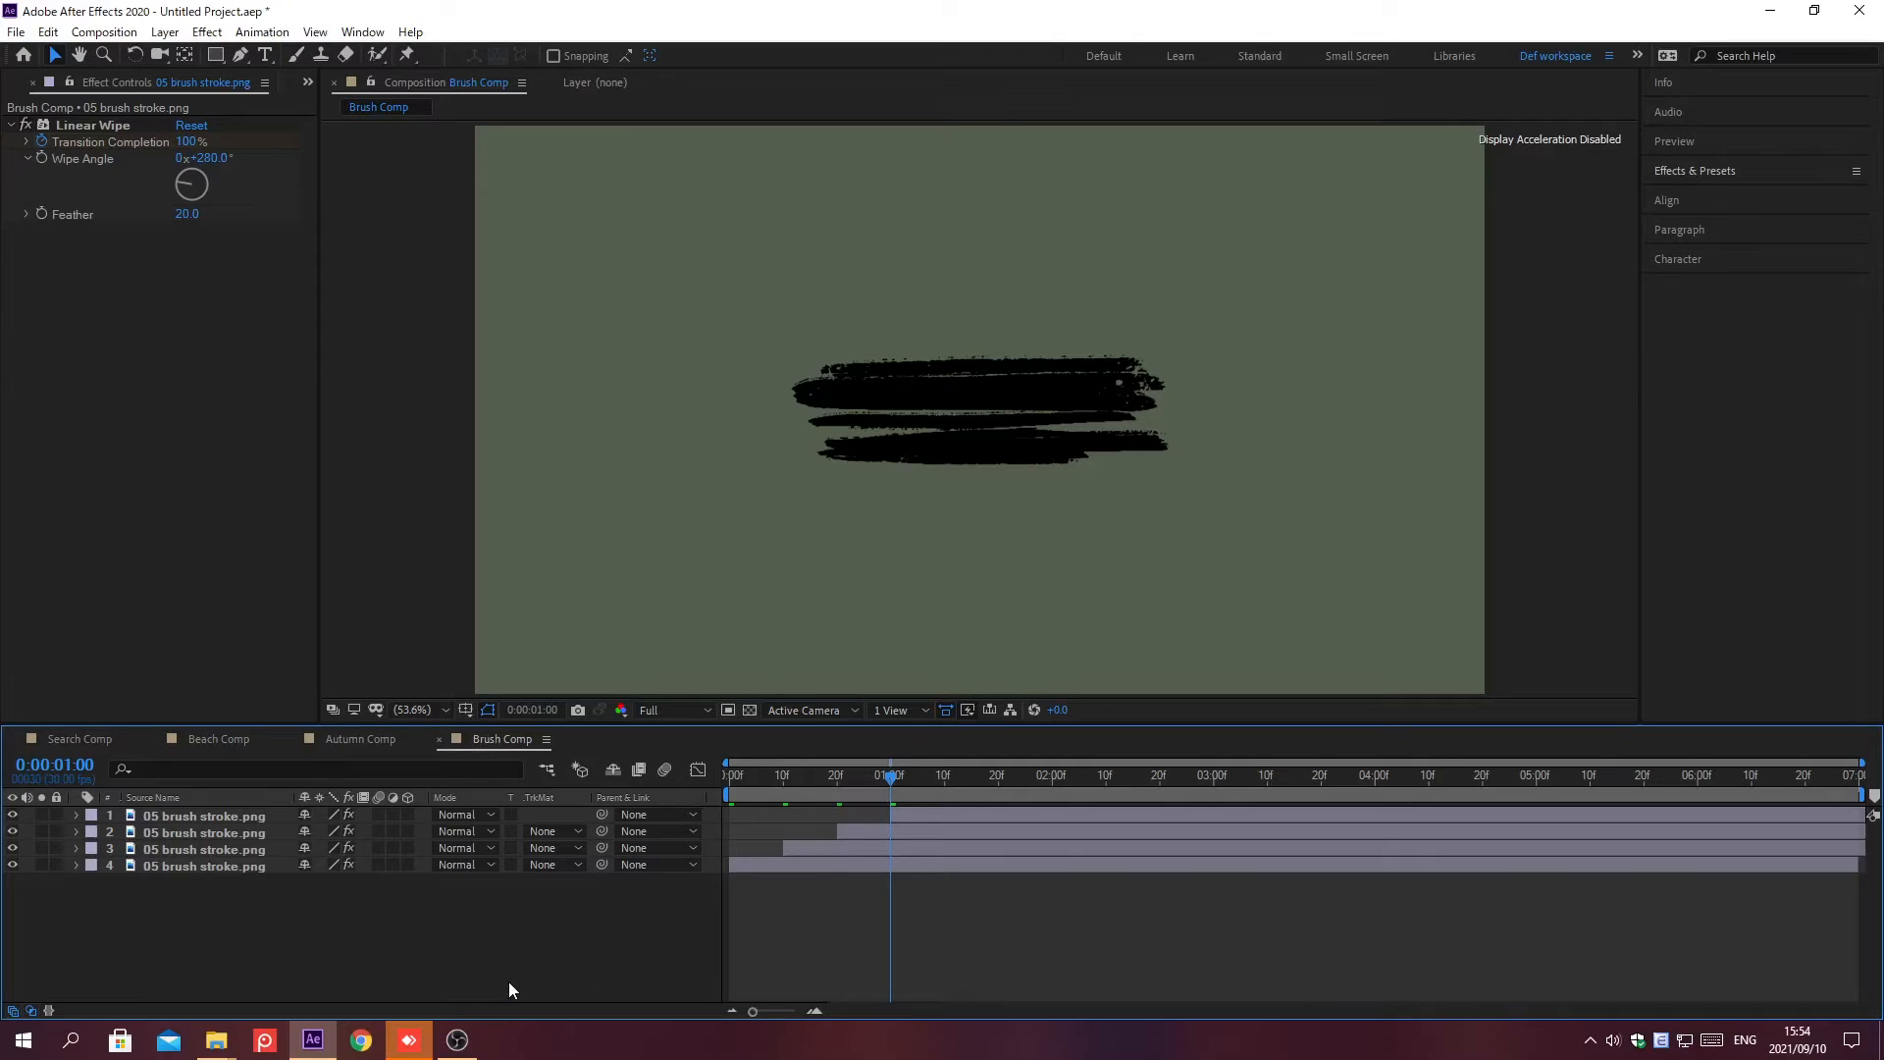
key(p)
key(shift+s)
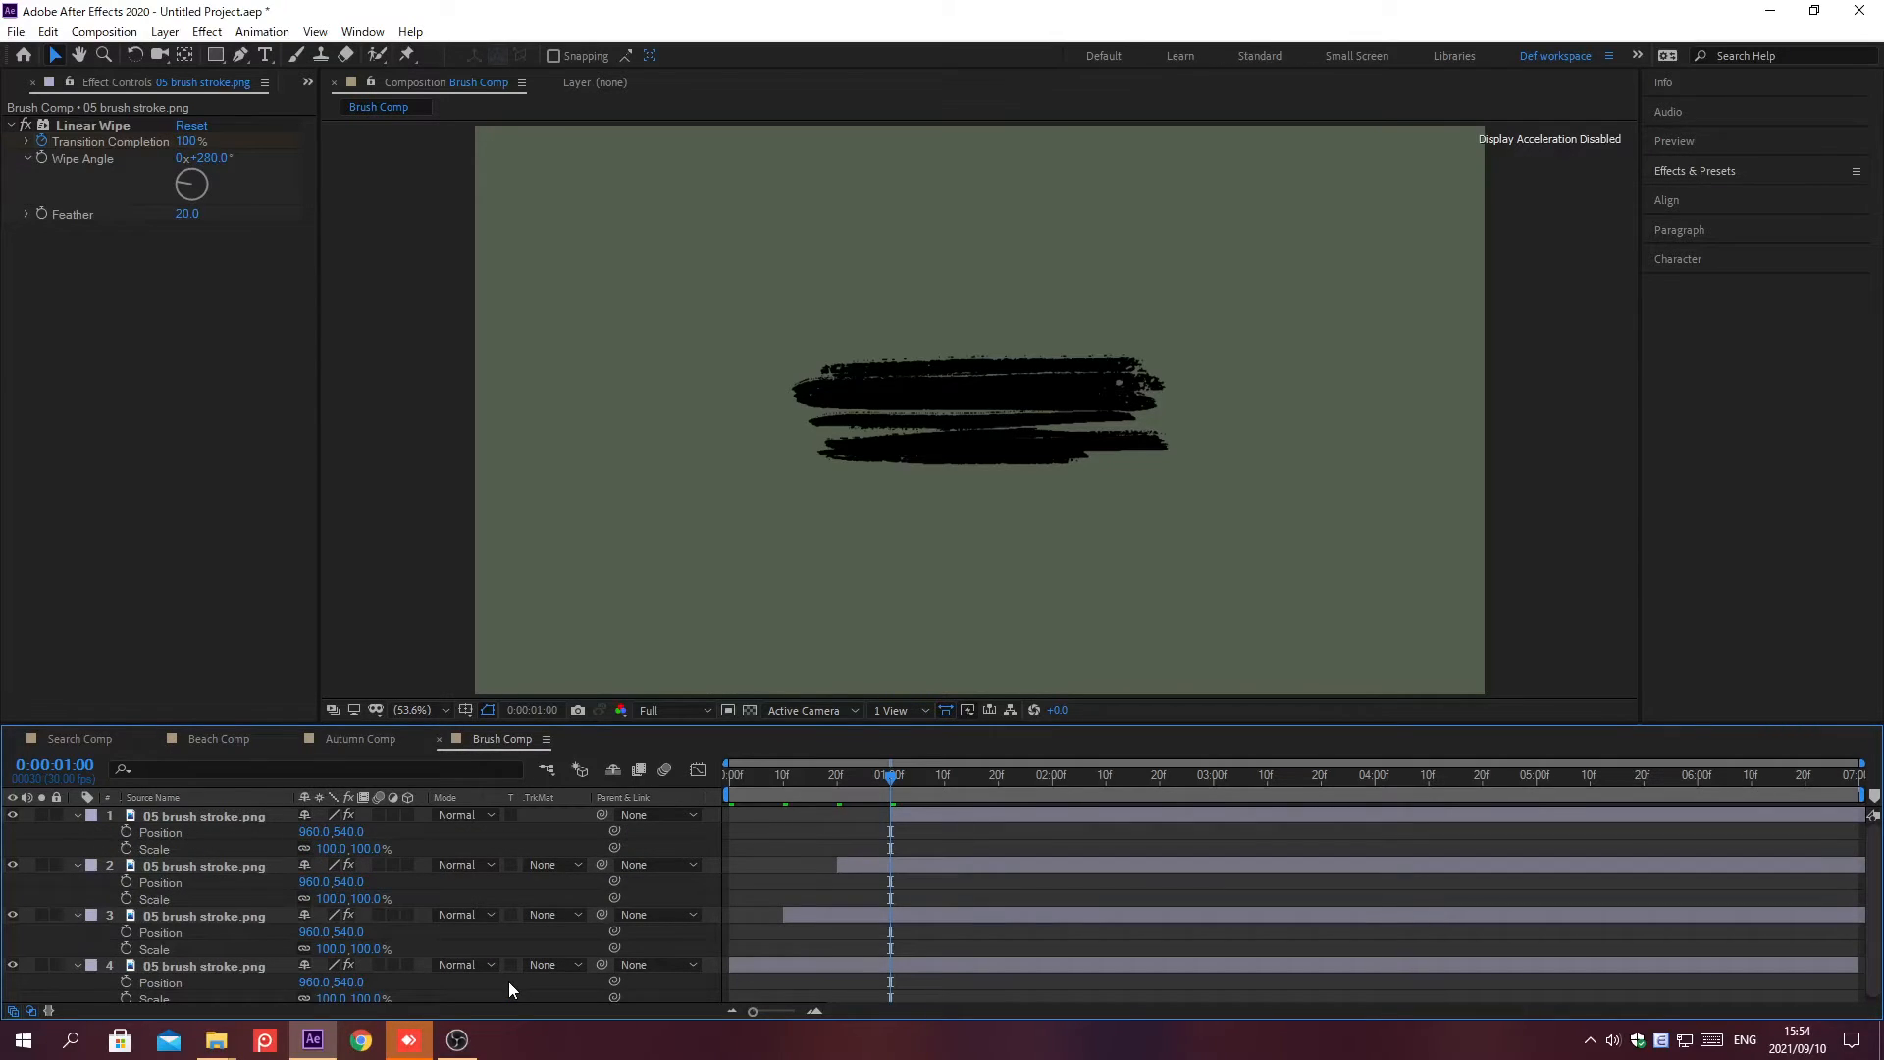
click(309, 831)
text(1000)
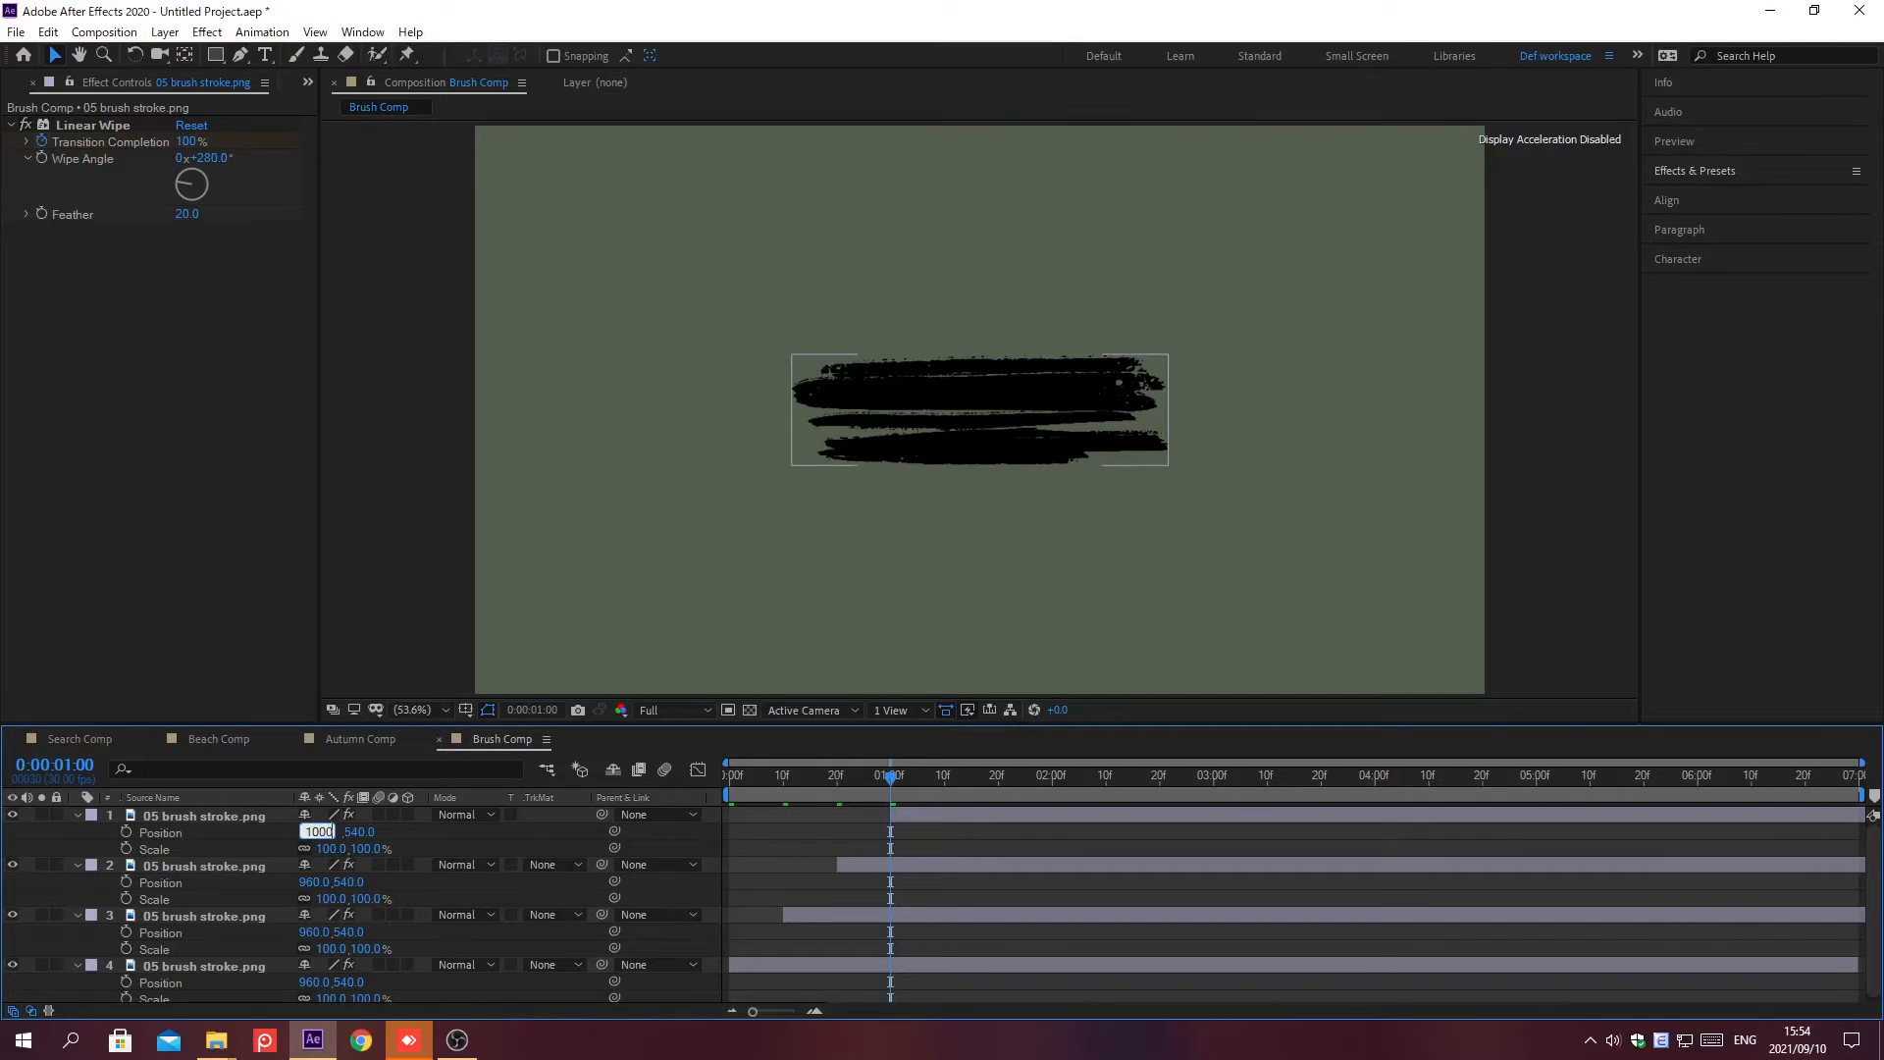
key(Tab)
text(718)
key(Return)
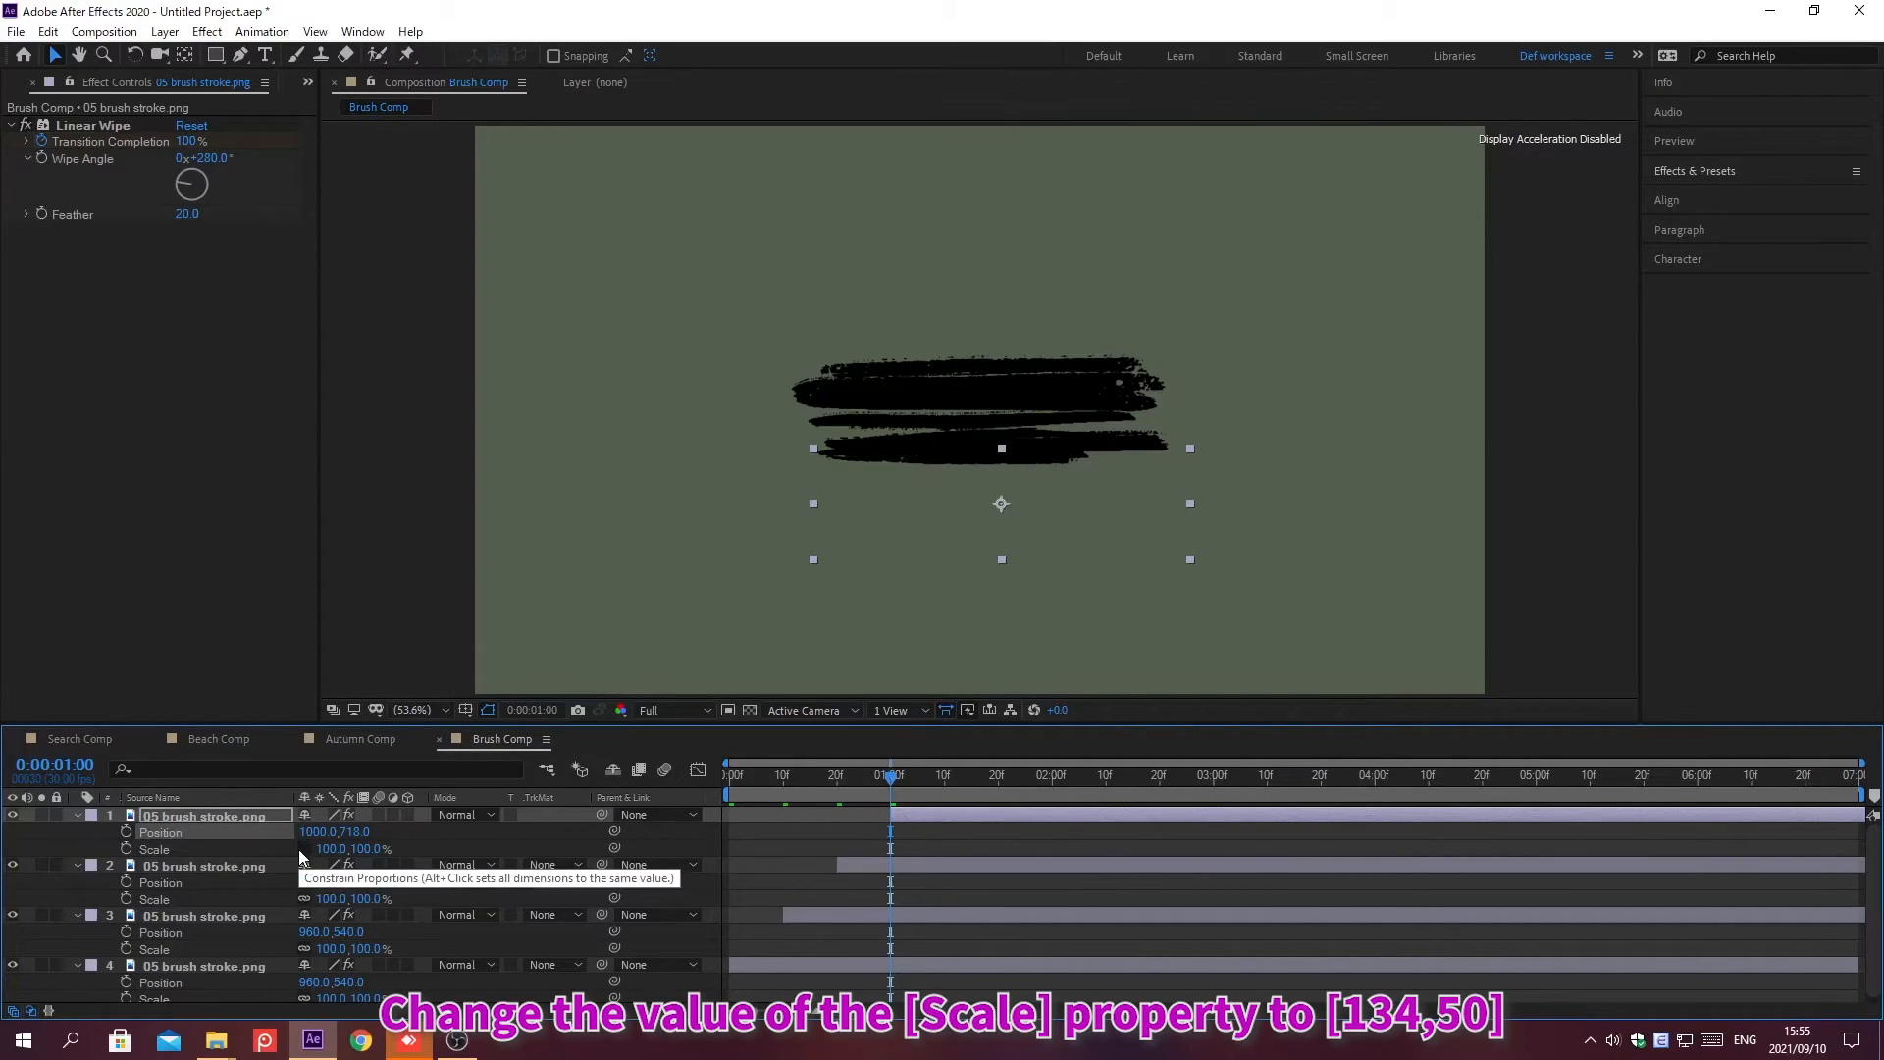
Set the top brush stroke layer's Scale to 134, 50%
click(326, 847)
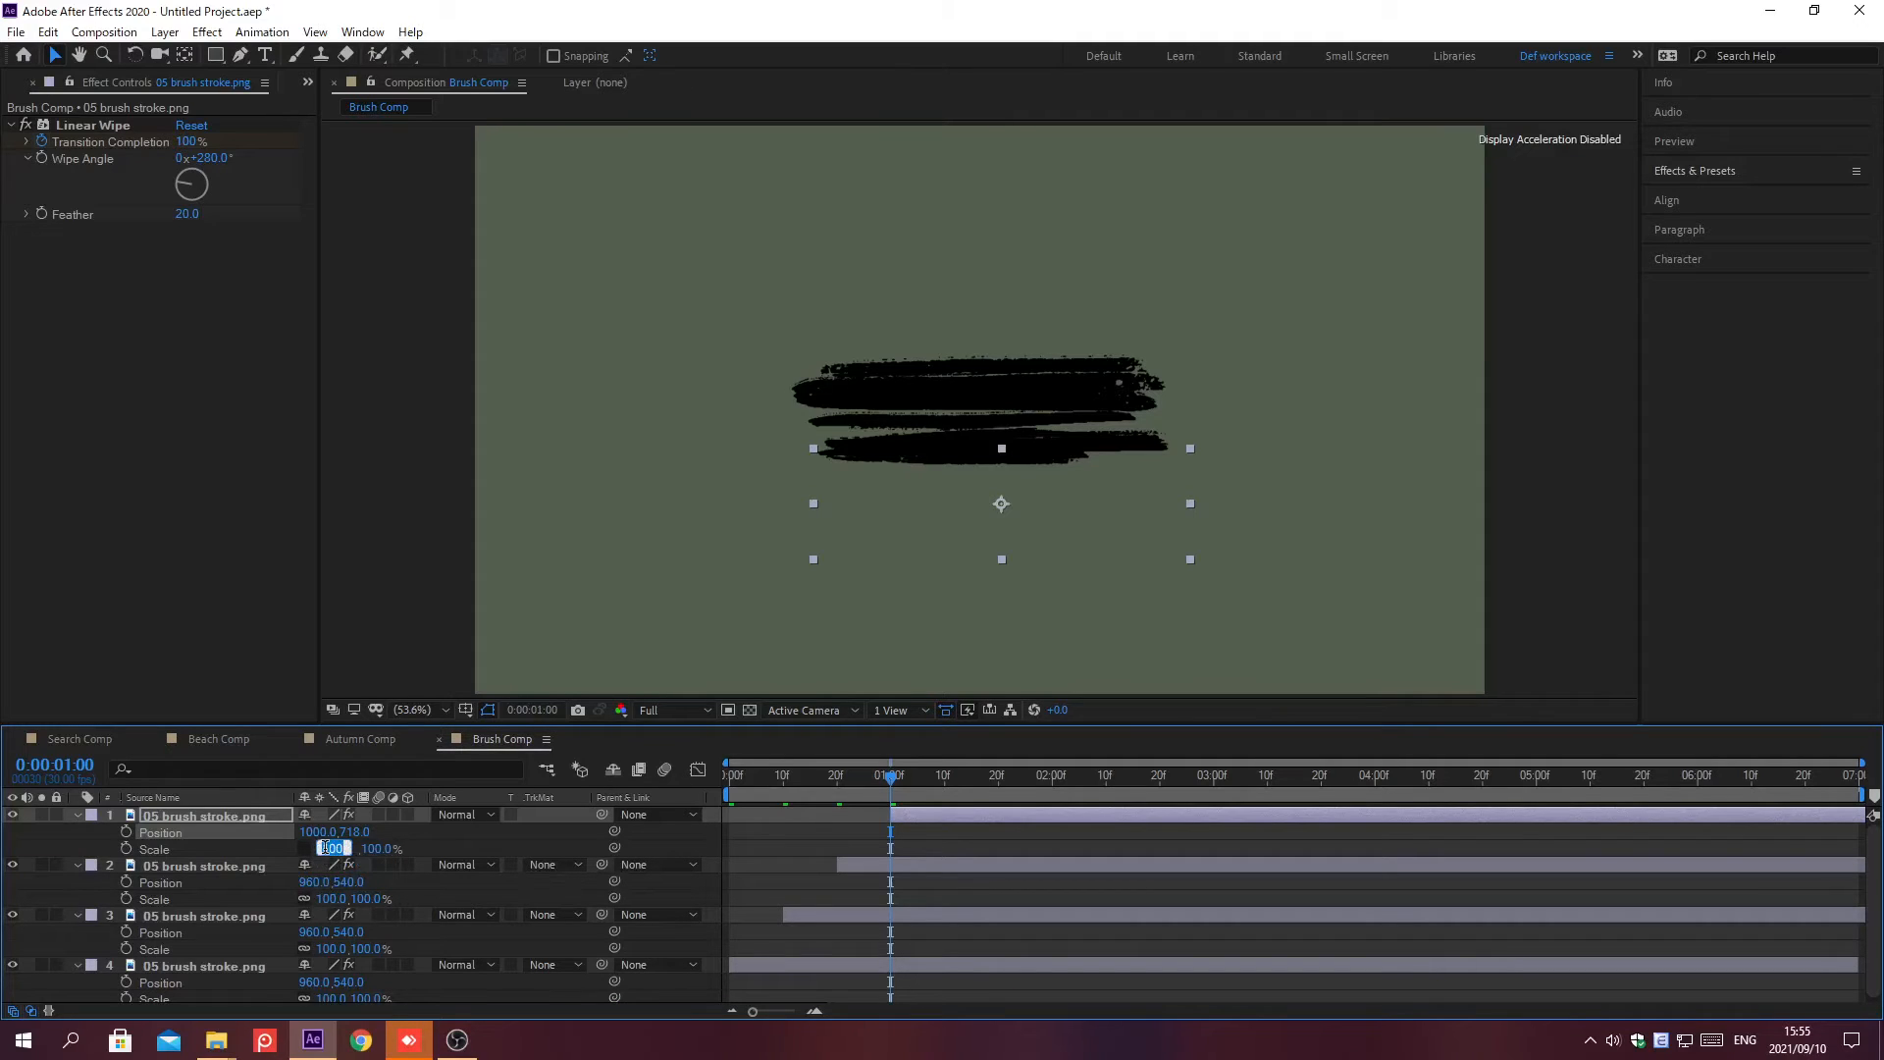
text(134)
key(Tab)
text(50)
key(Return)
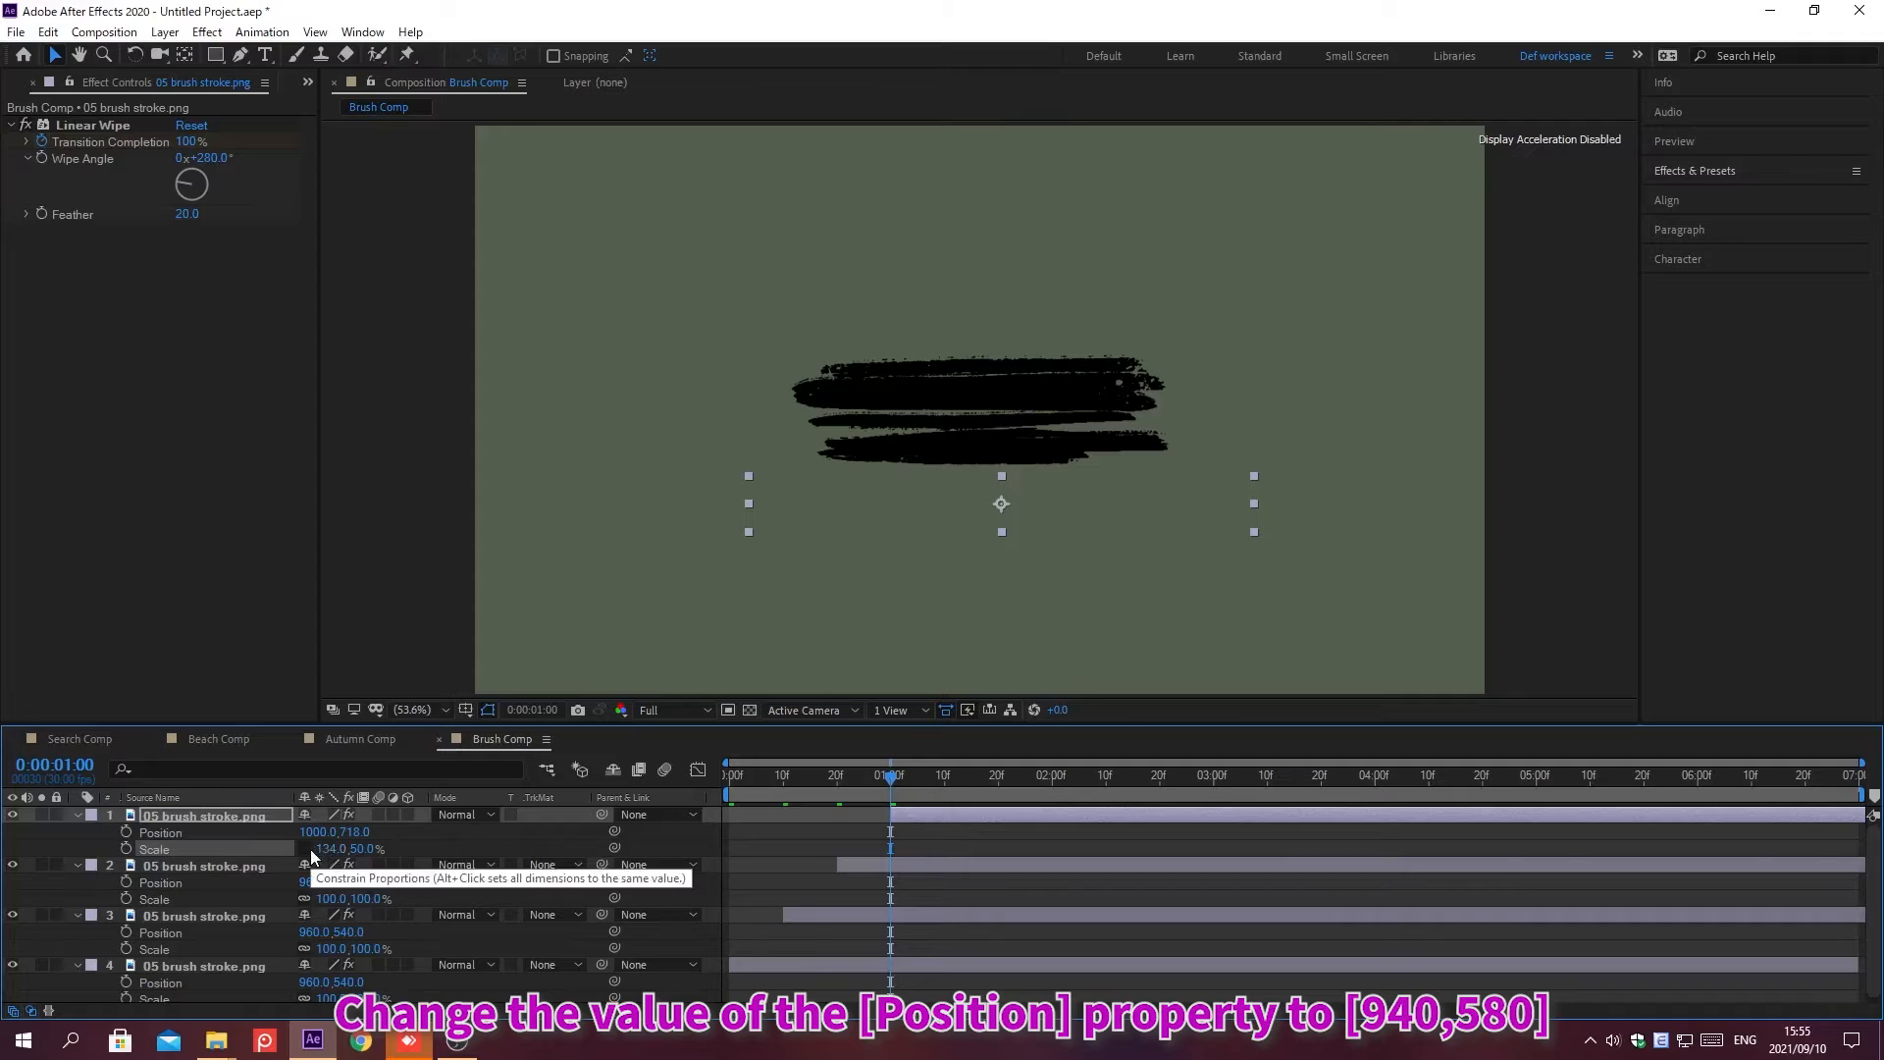
Set the Position of the second brush stroke layer, starting at 0:00:00:20, to 940, 580
click(310, 882)
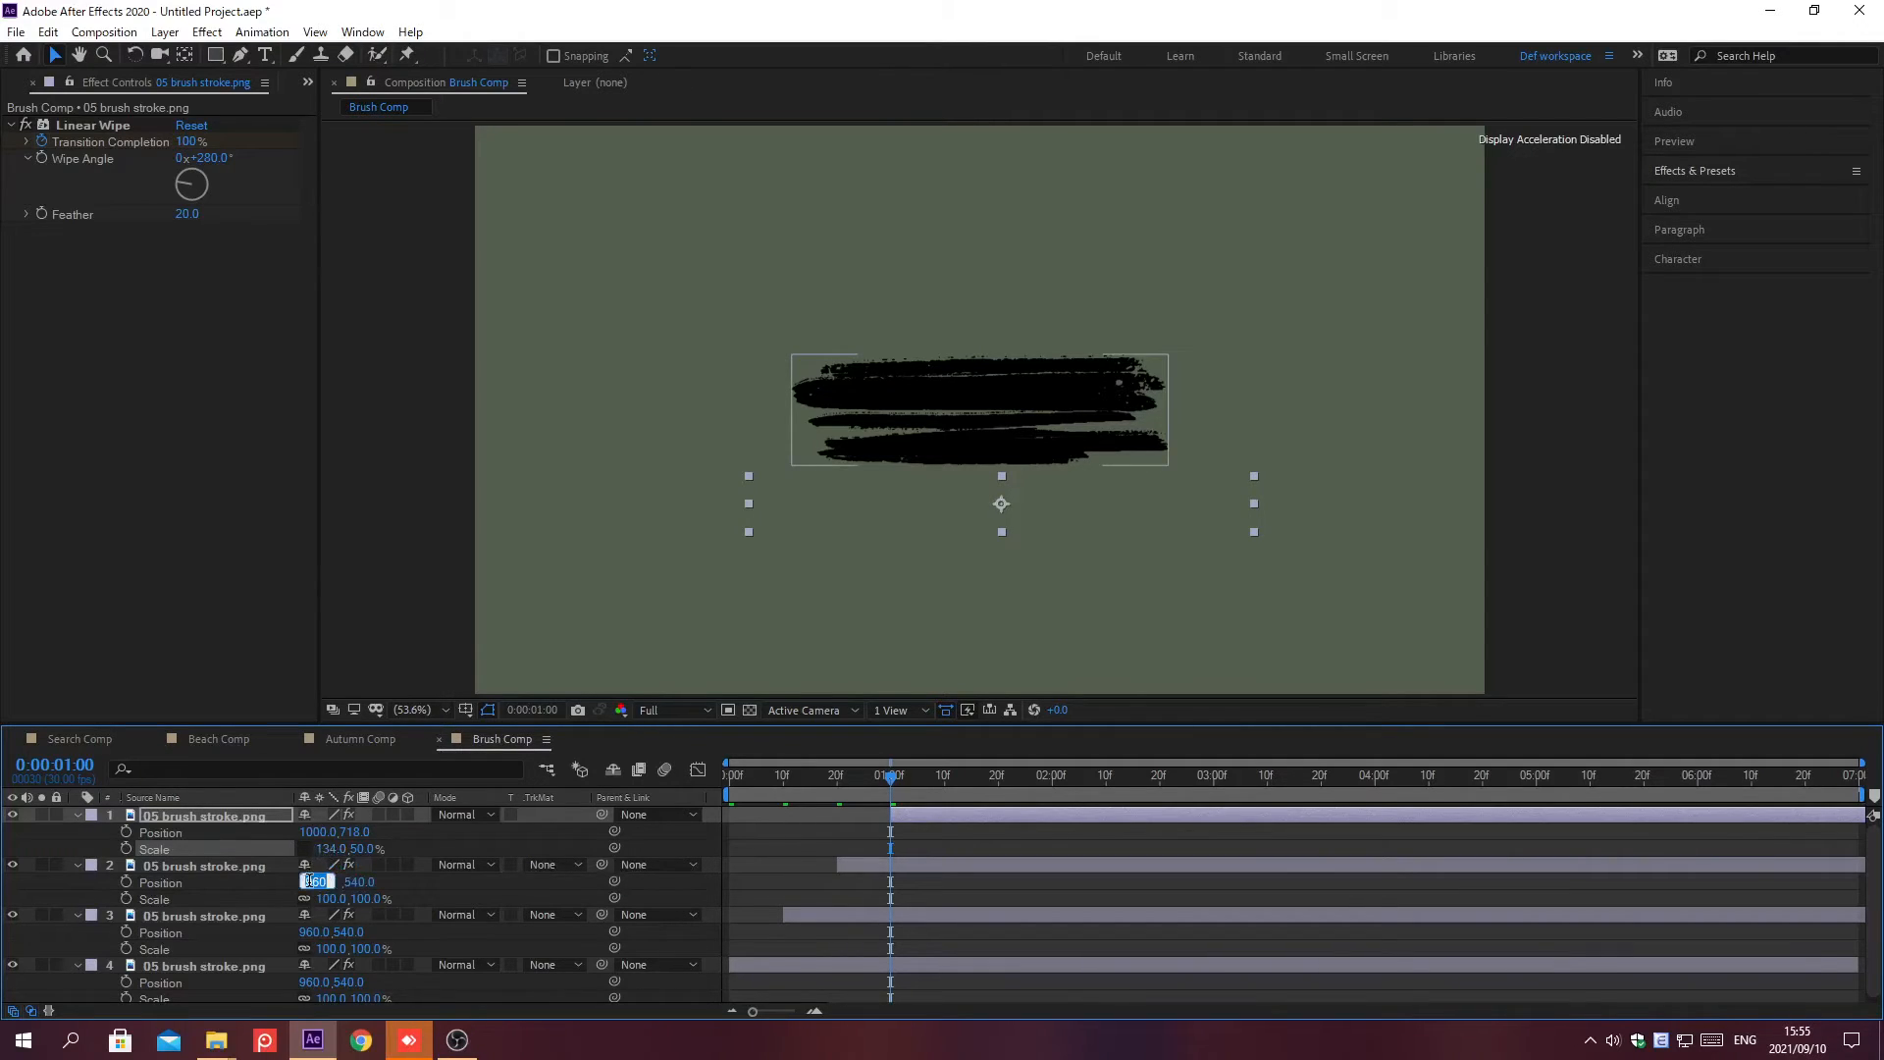
text(940)
key(Tab)
text(580)
key(Return)
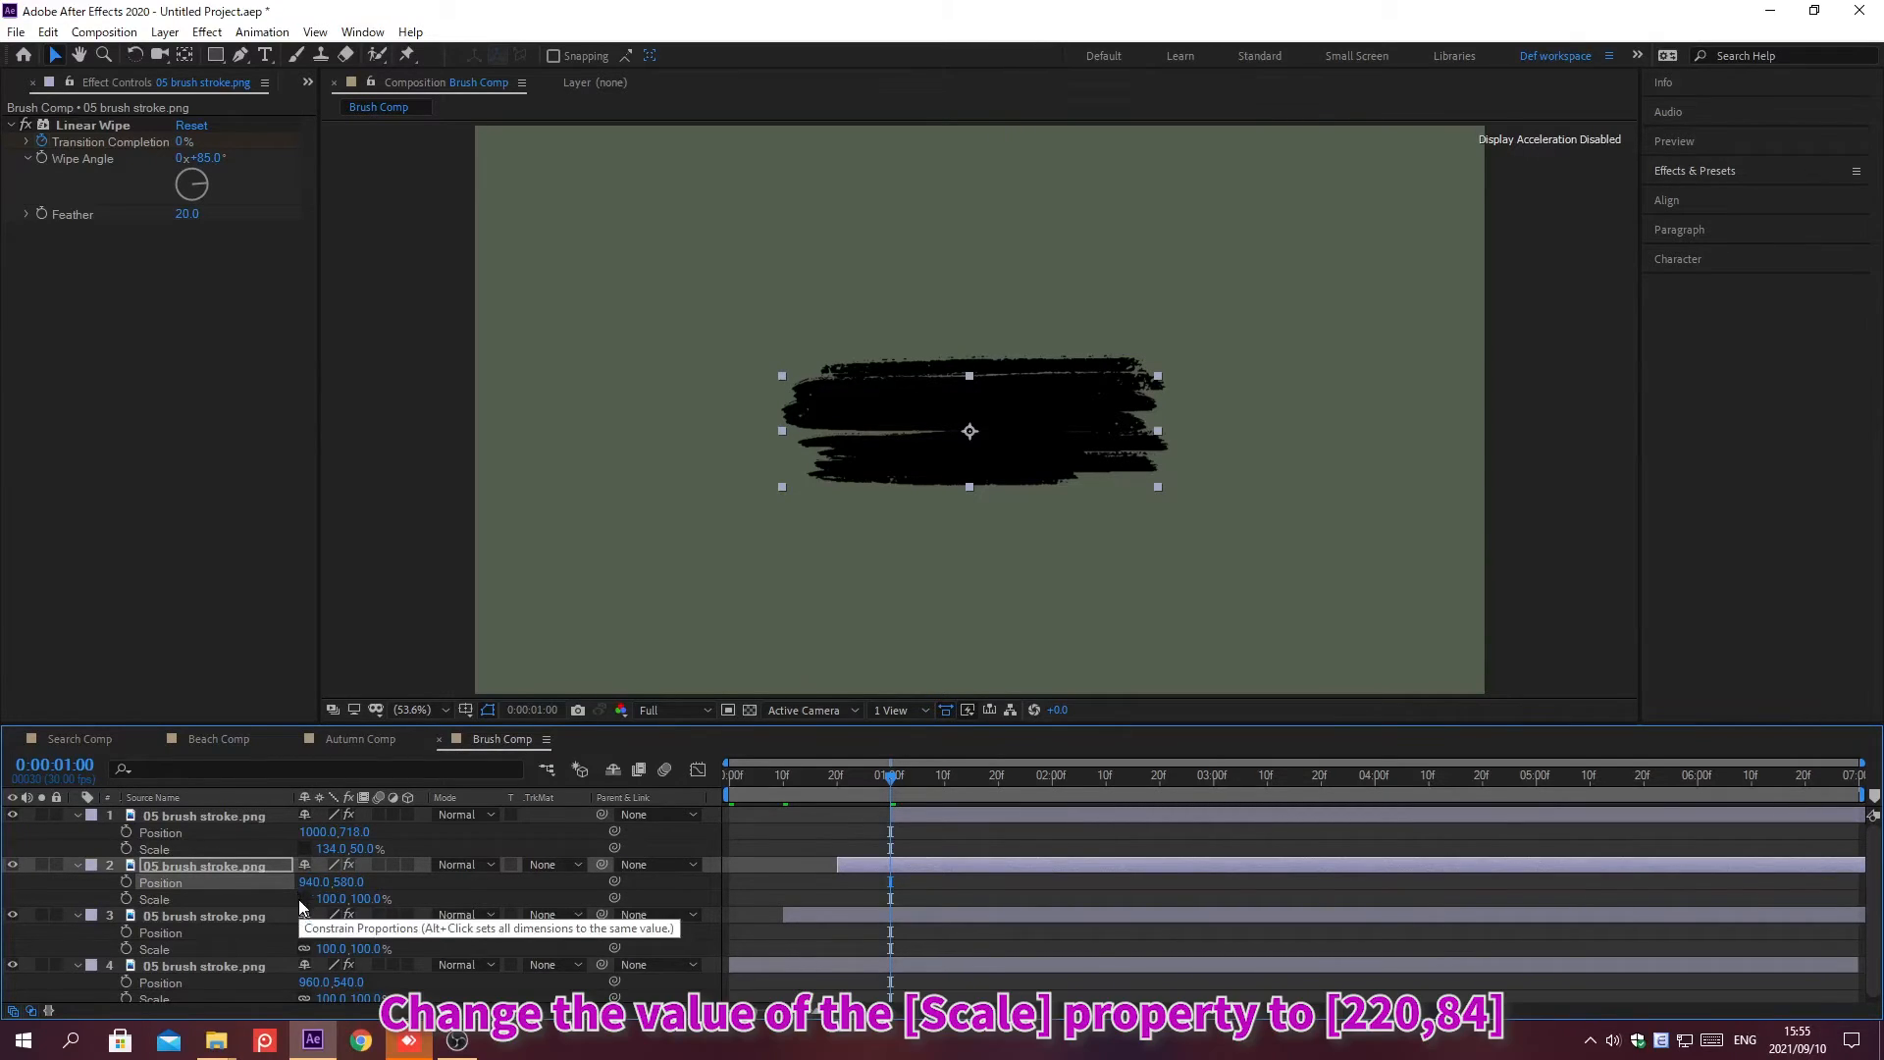
Set the second brush stroke layer's Scale to 220, 84%, without constrained proportions
click(327, 899)
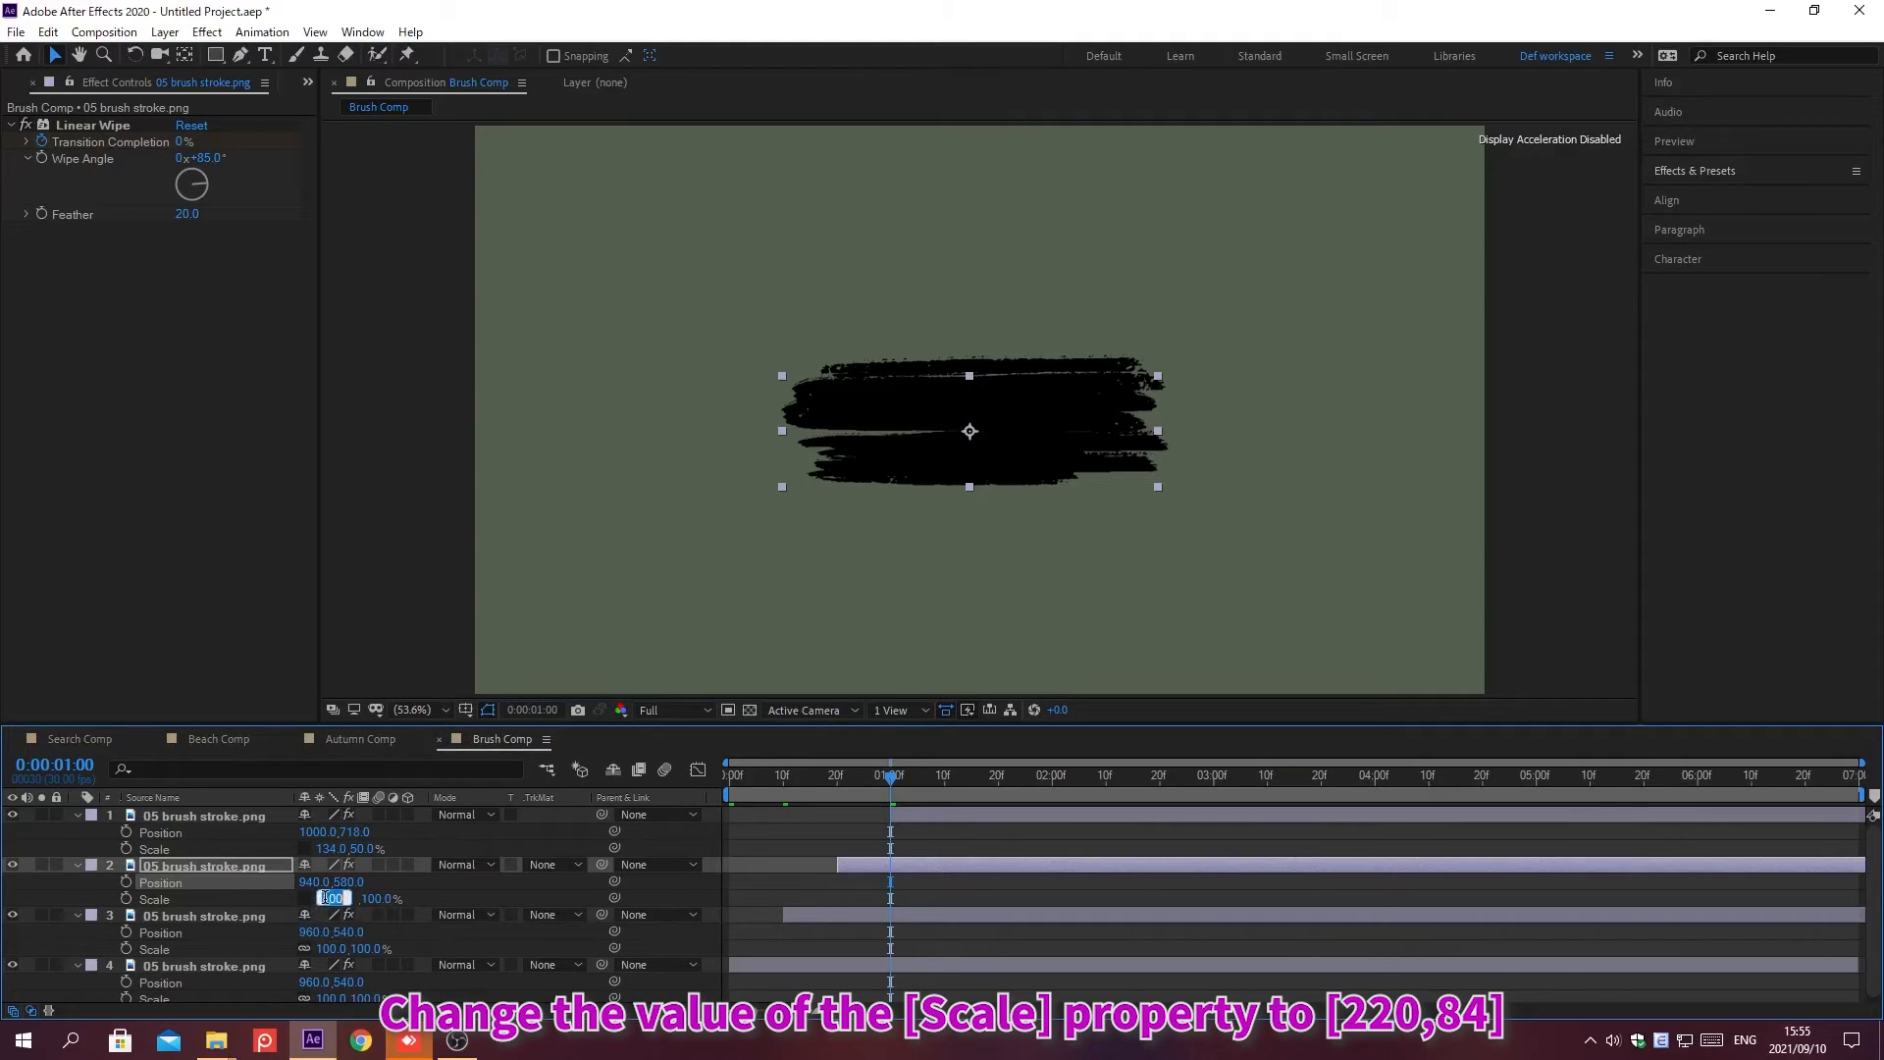
text(220)
key(Tab)
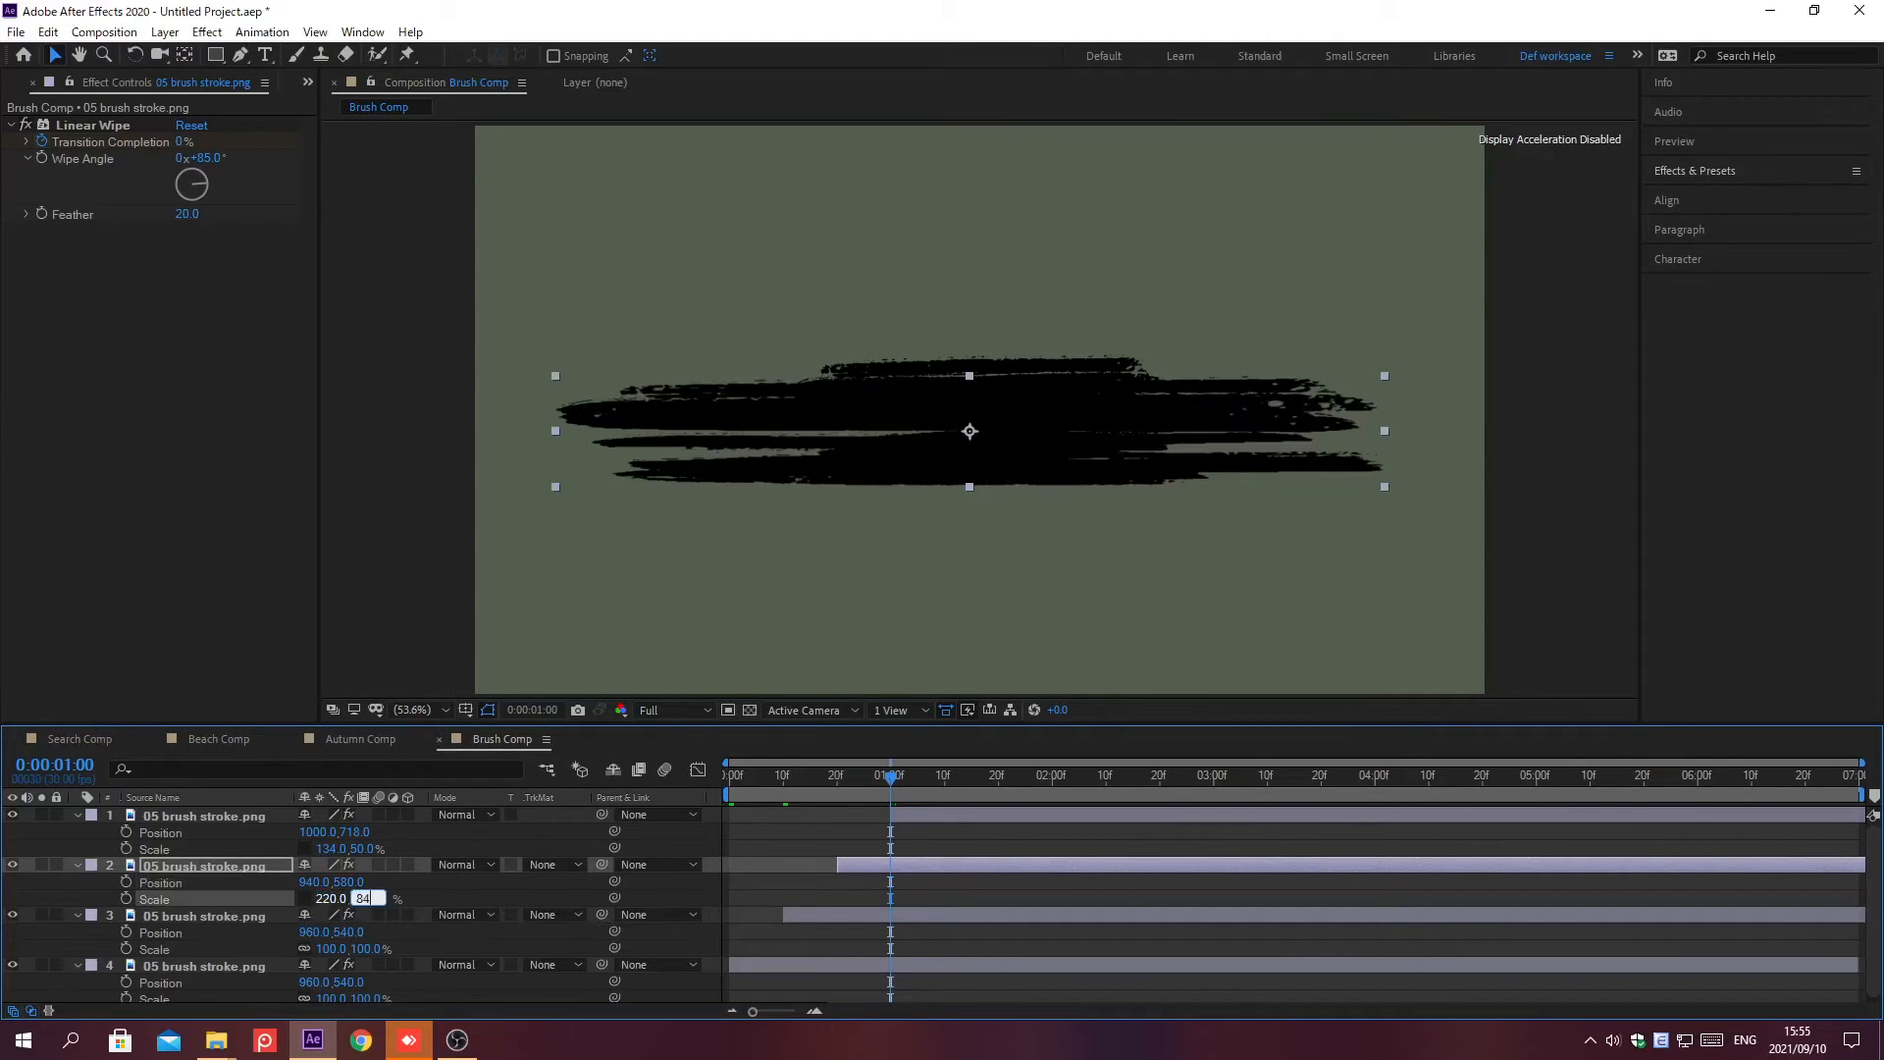
text(84)
key(Return)
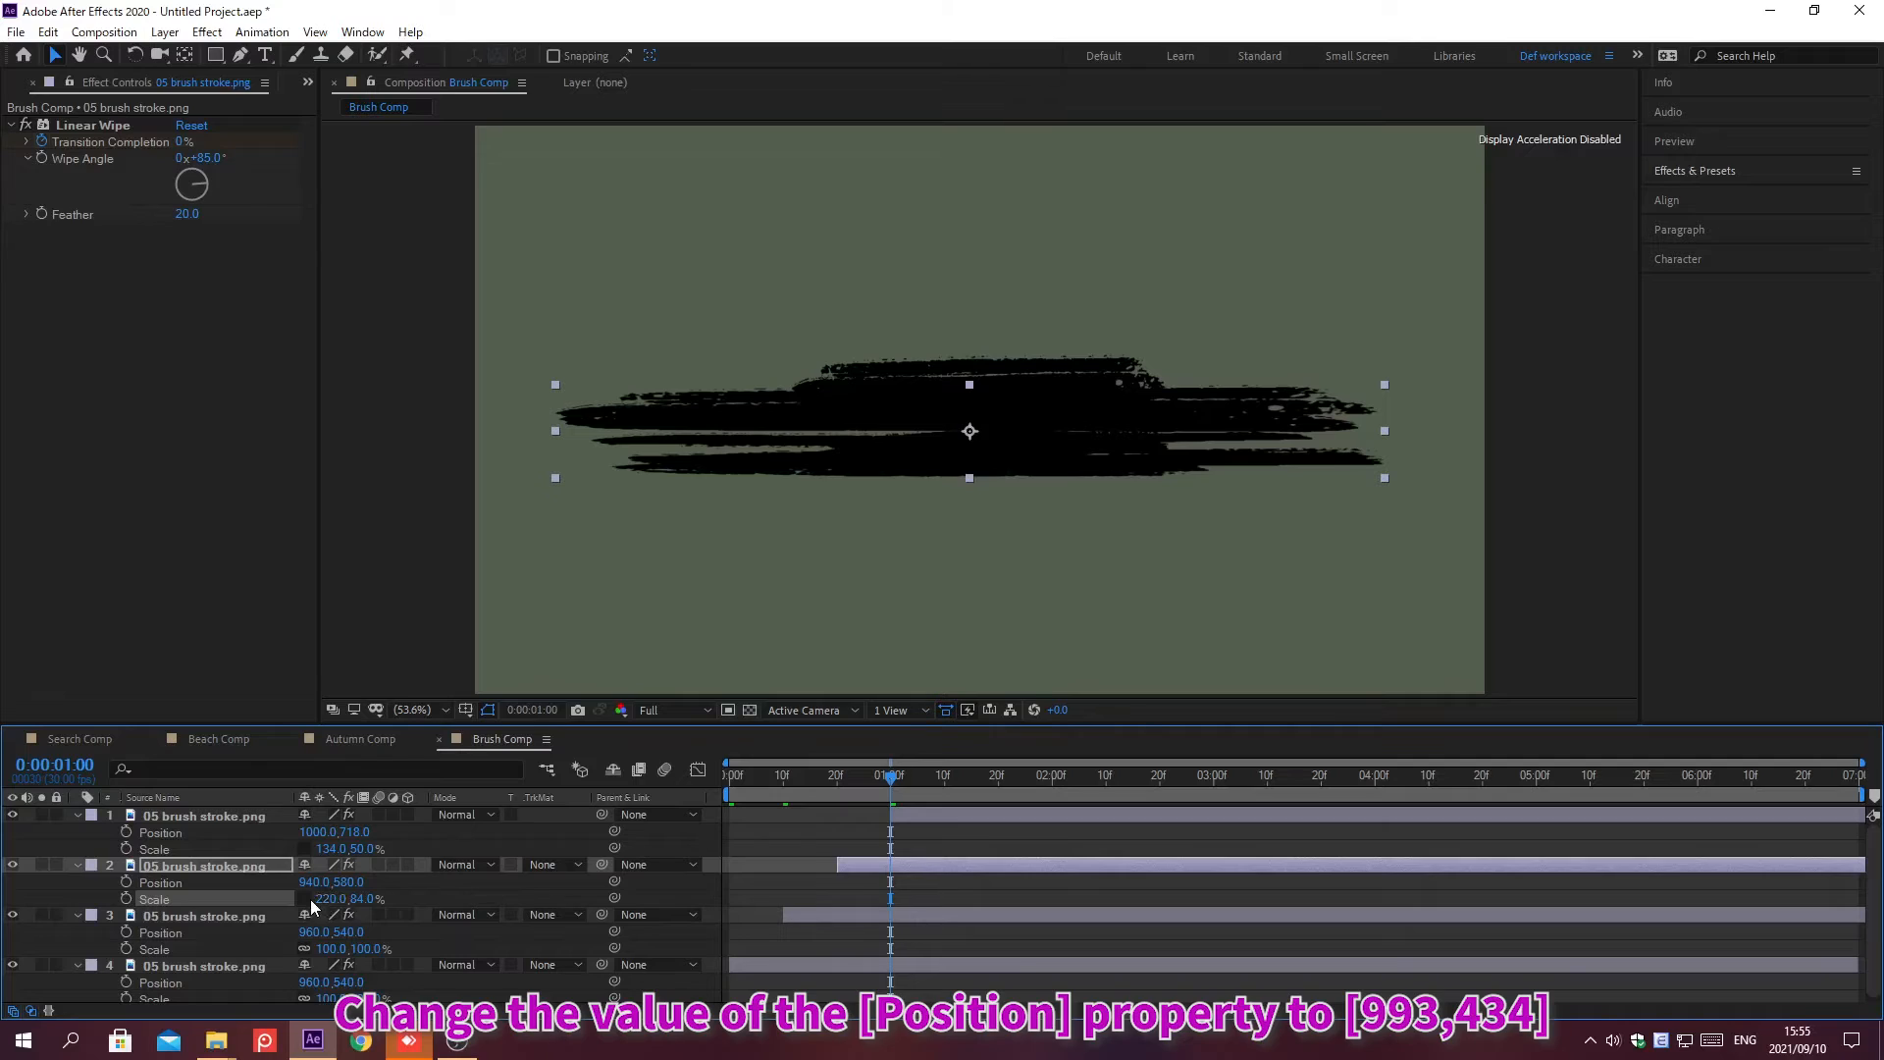
Set the Position of the third brush stroke layer, starting at 0:00:00:10, to 993, 434
click(309, 932)
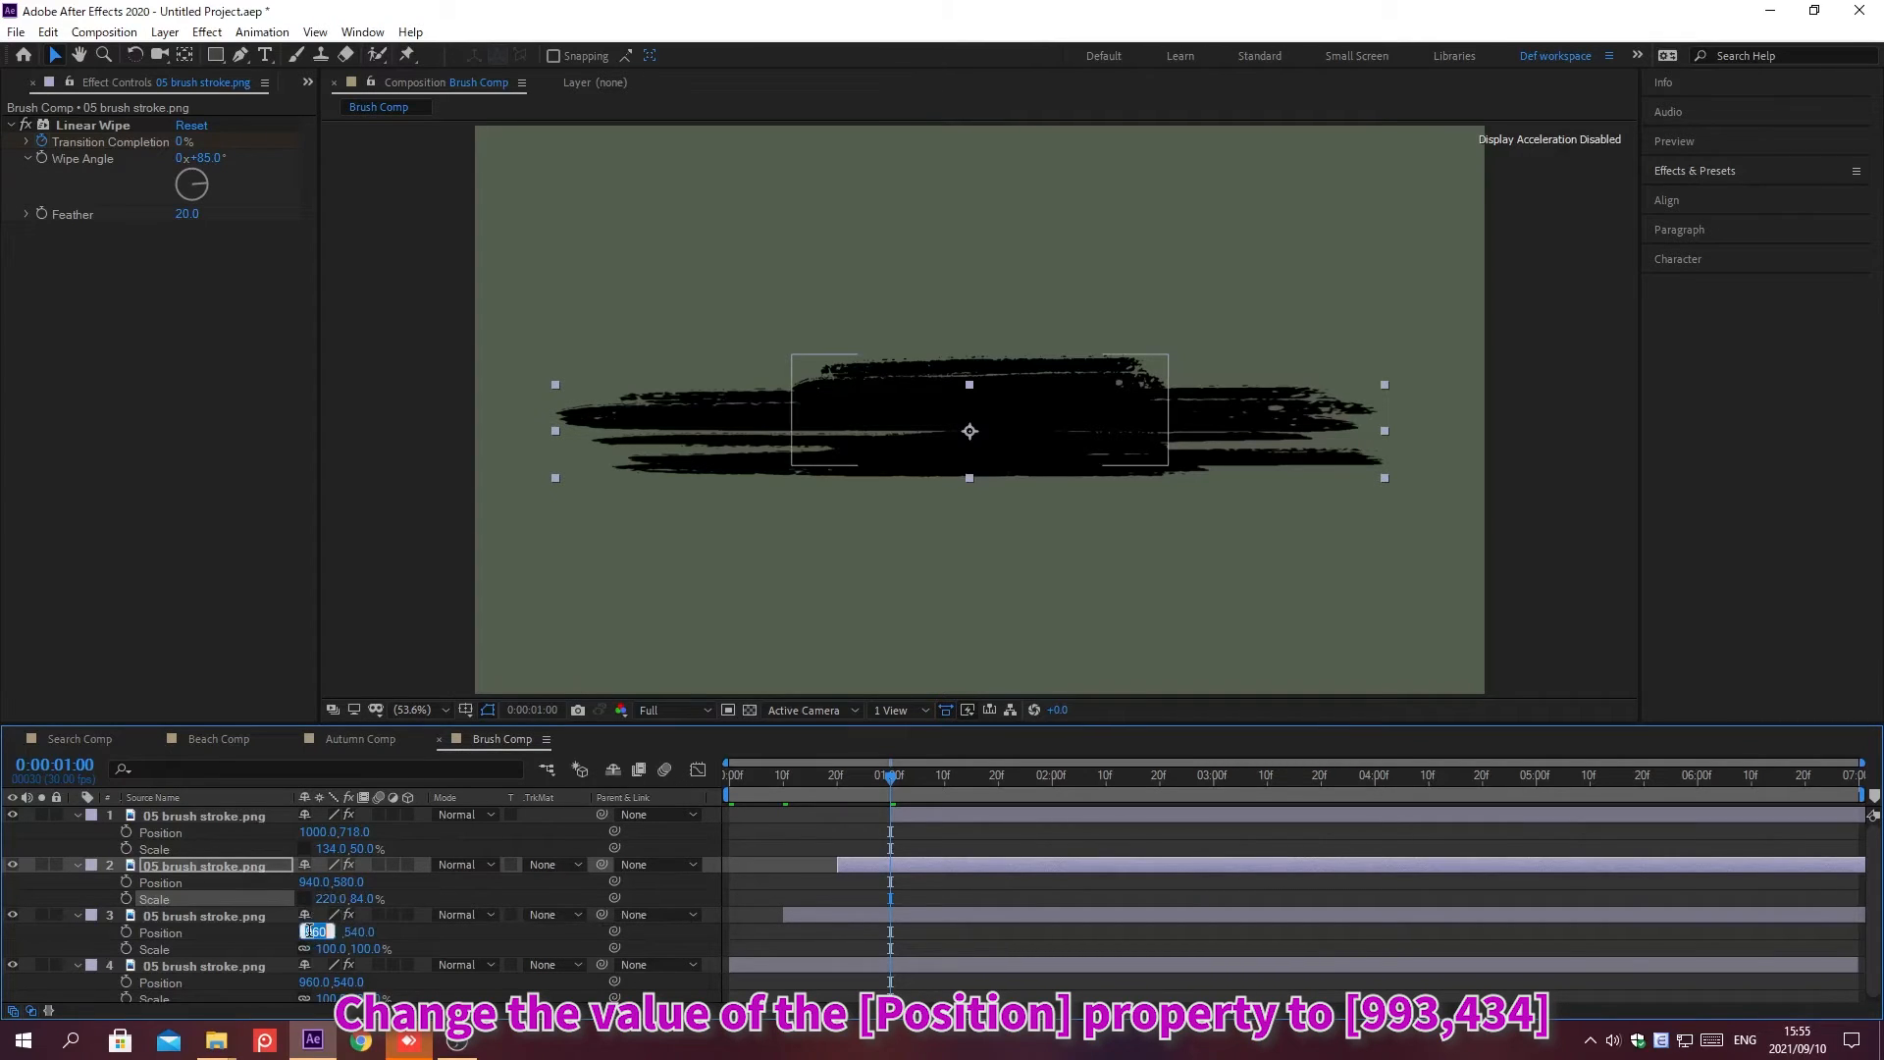
text(993)
key(Tab)
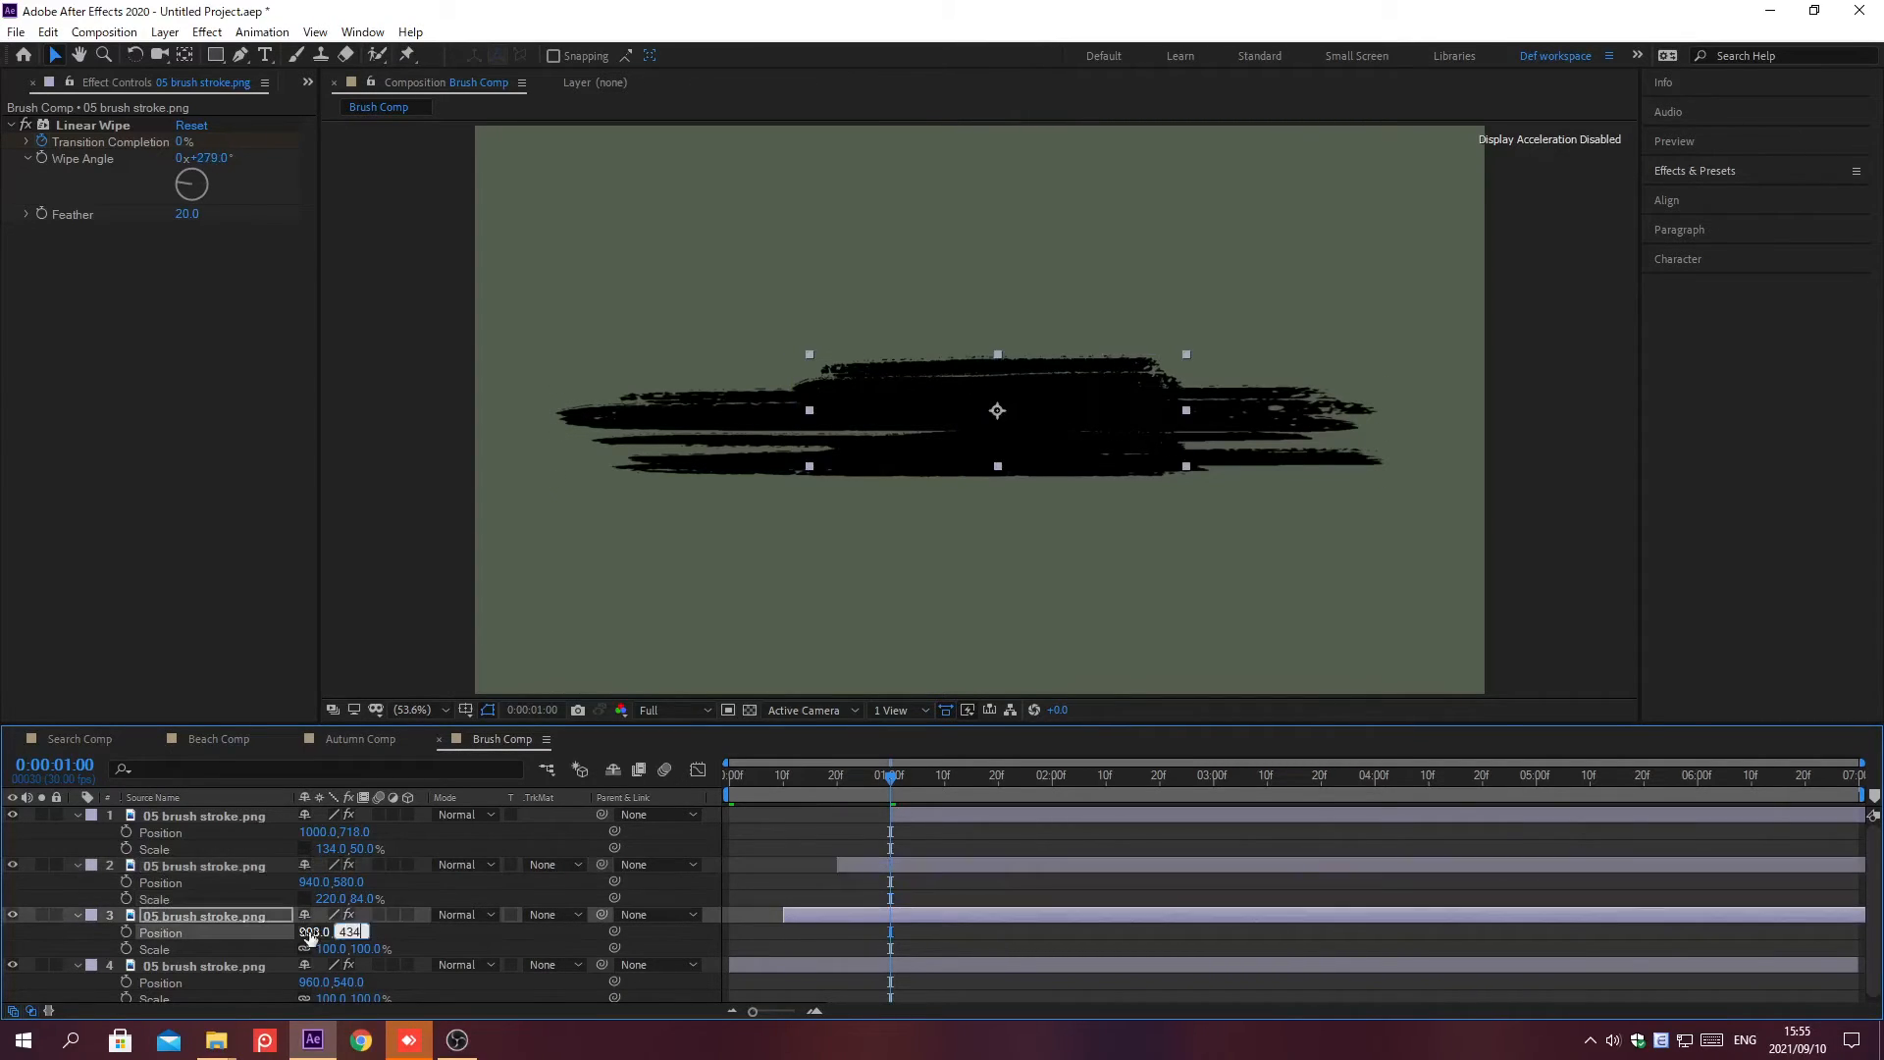
text(434)
key(Return)
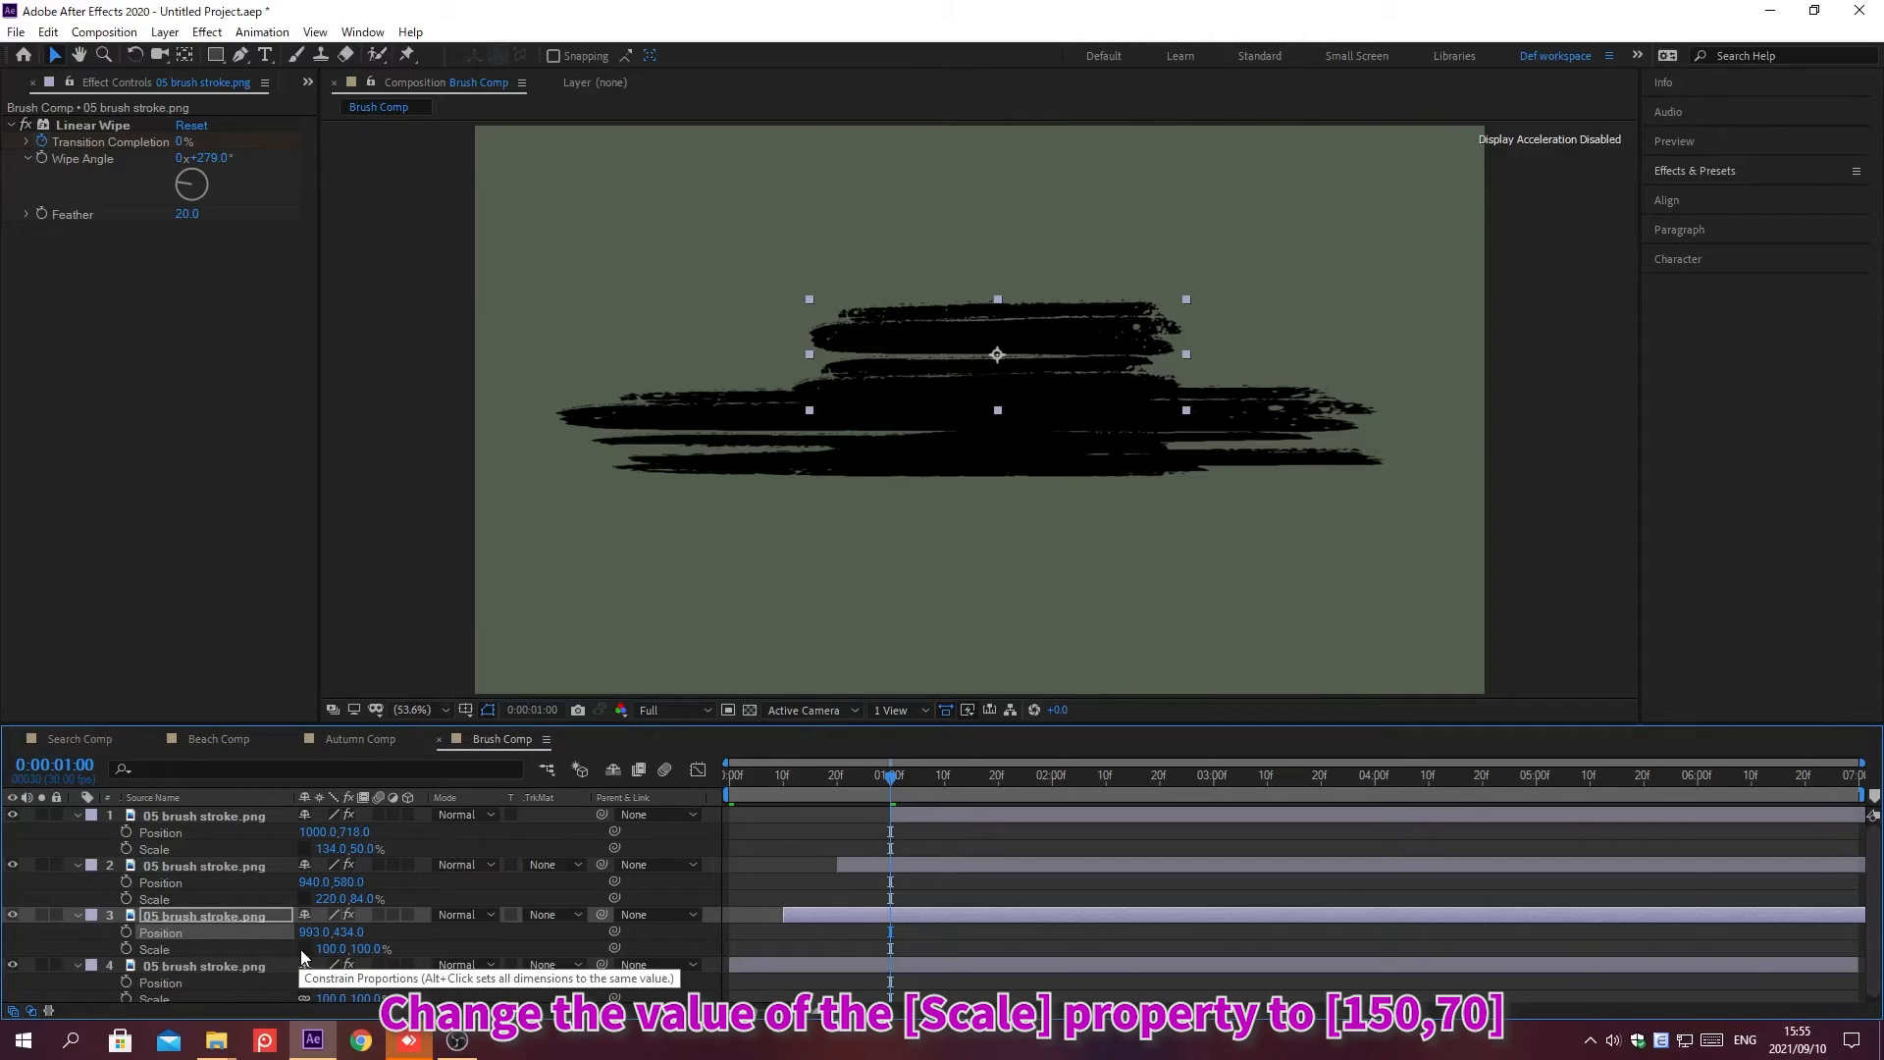
Unlink the third brush stroke layer's Scale proportions and set its Scale to 150, 70%
click(301, 950)
click(331, 949)
text(1)
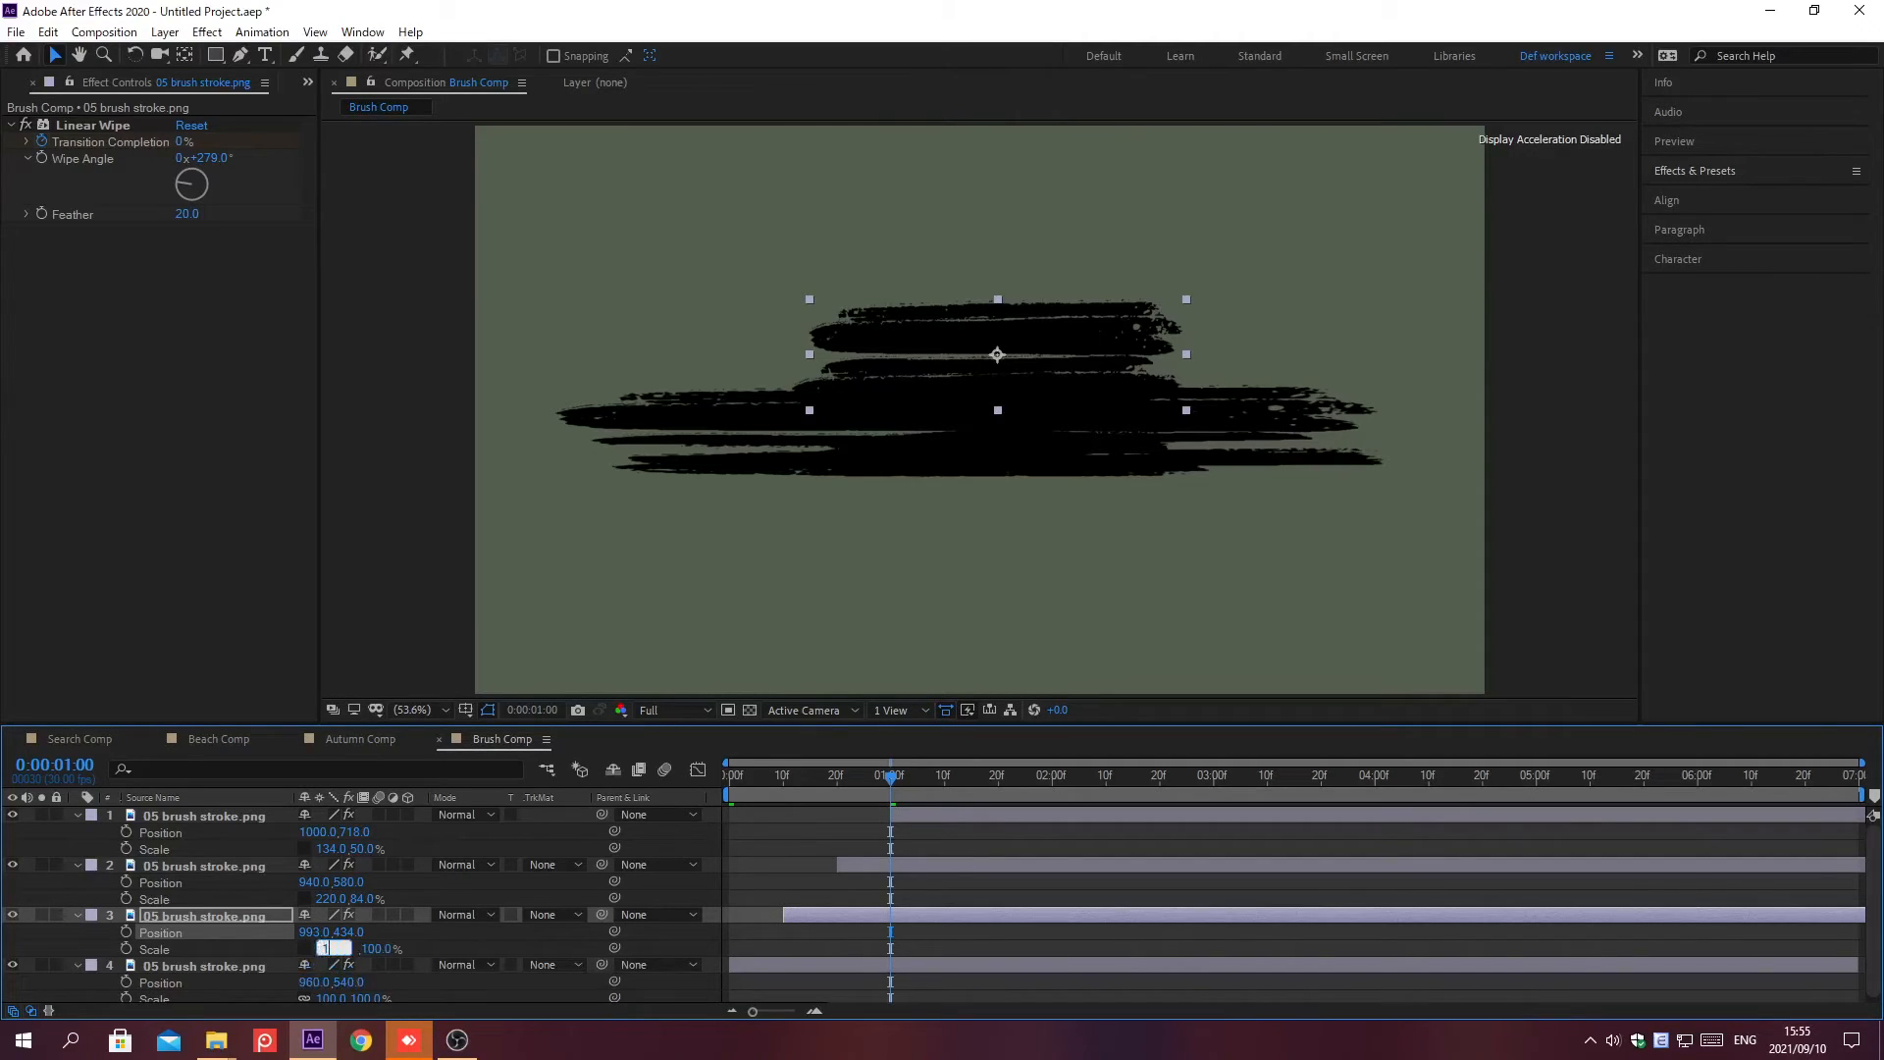
text(50)
key(Tab)
text(70)
key(Return)
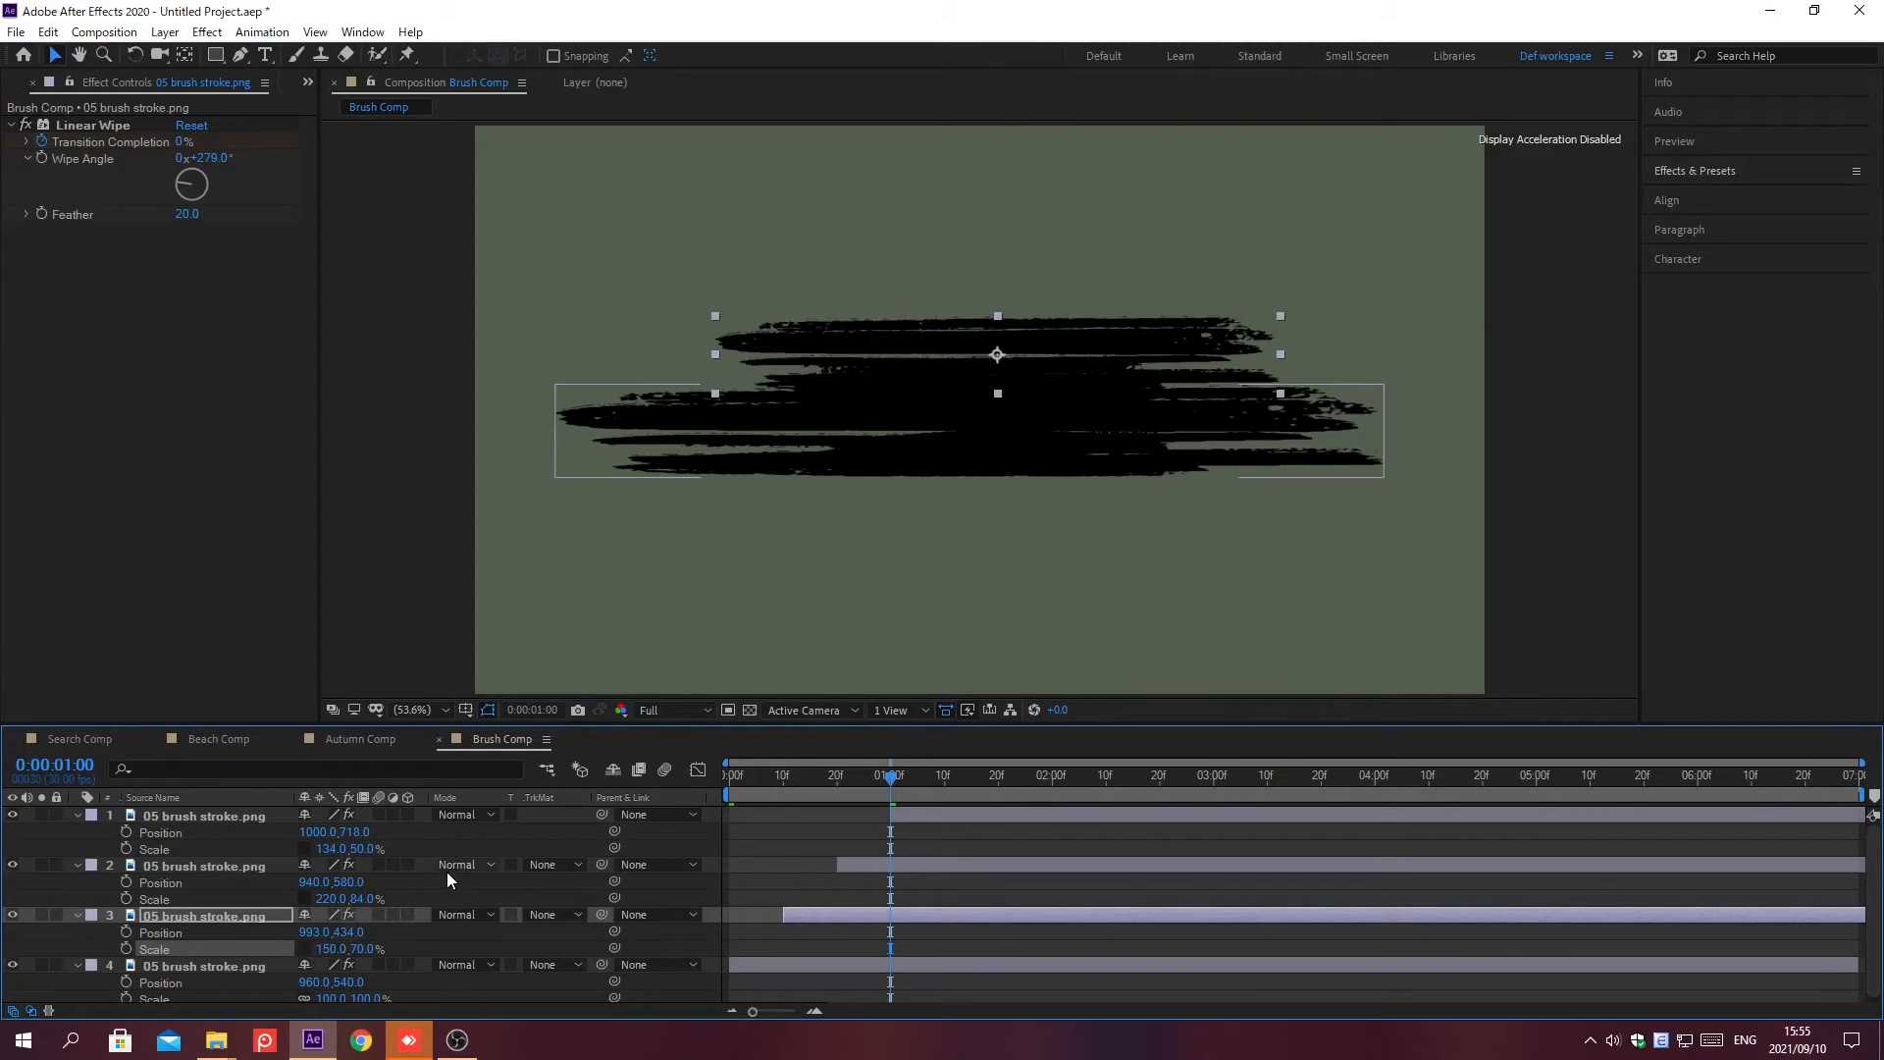
Set the third brush stroke layer's Position to 1200, 330
scroll(446, 873, down, 1)
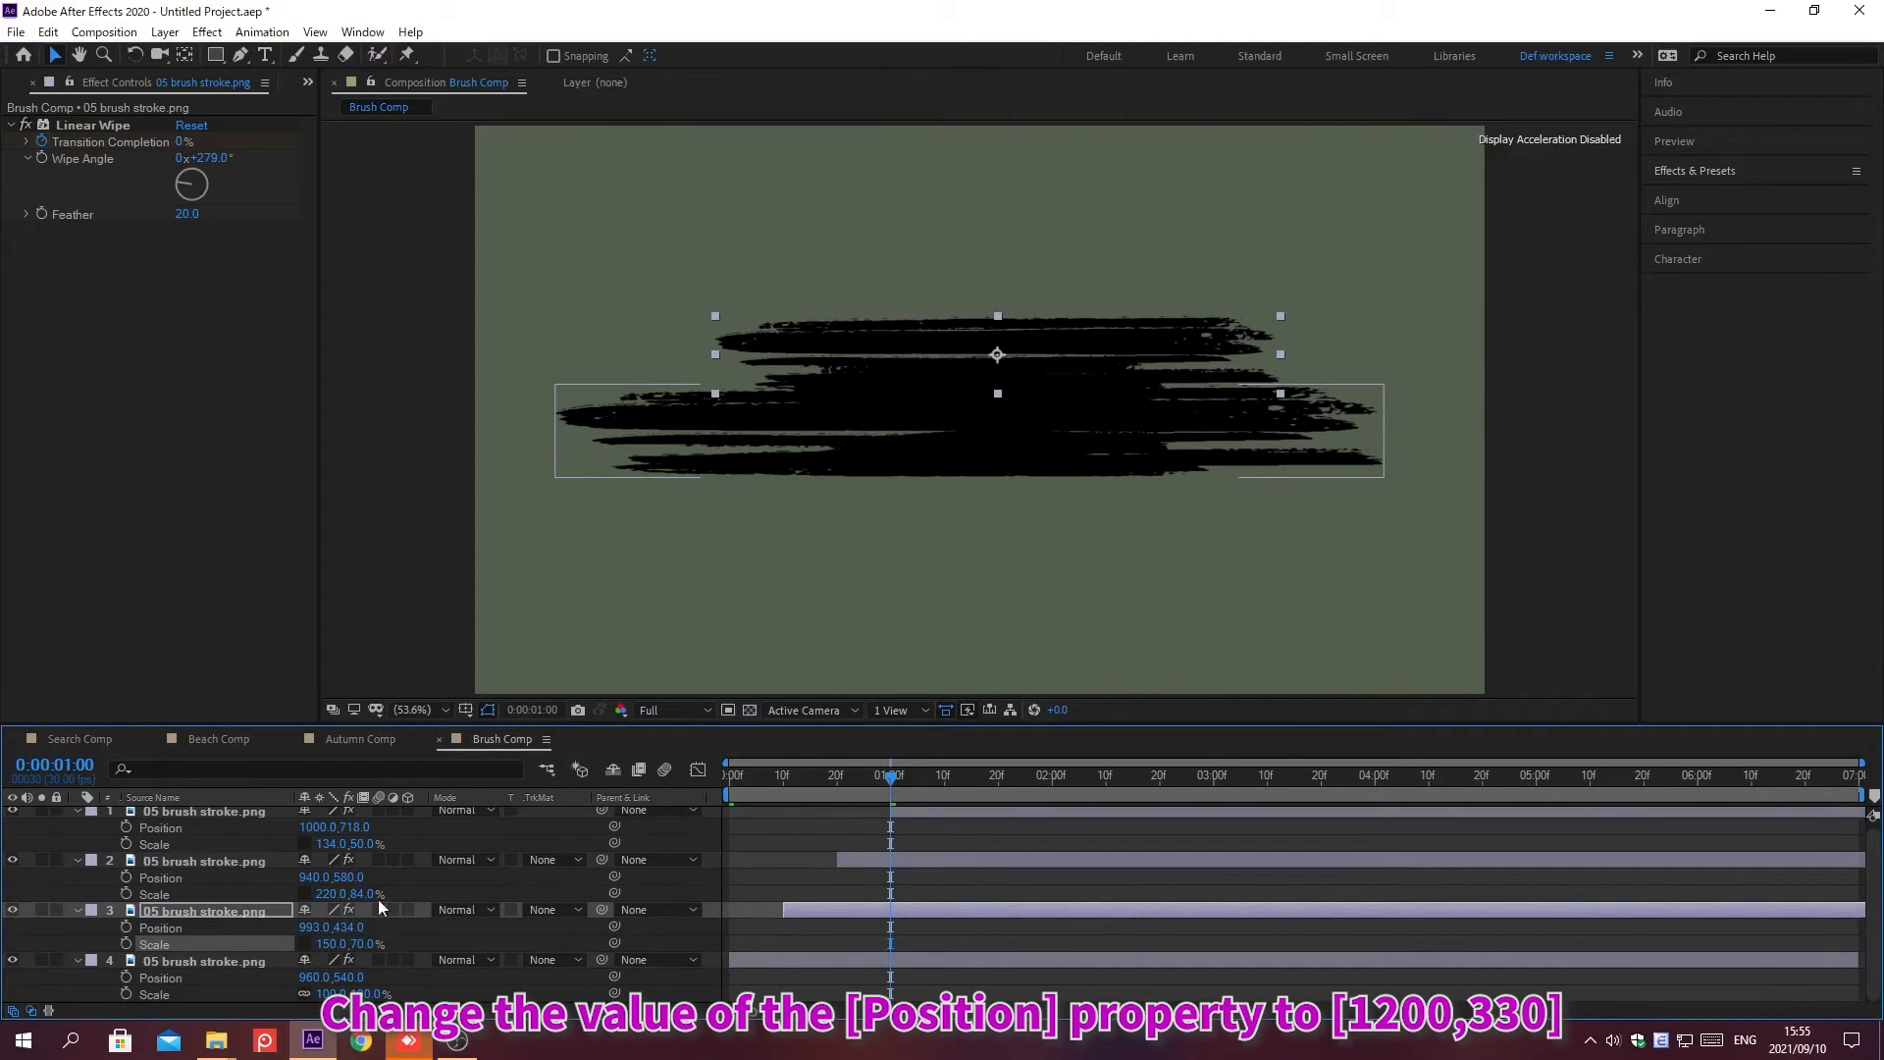
click(312, 926)
text(1200)
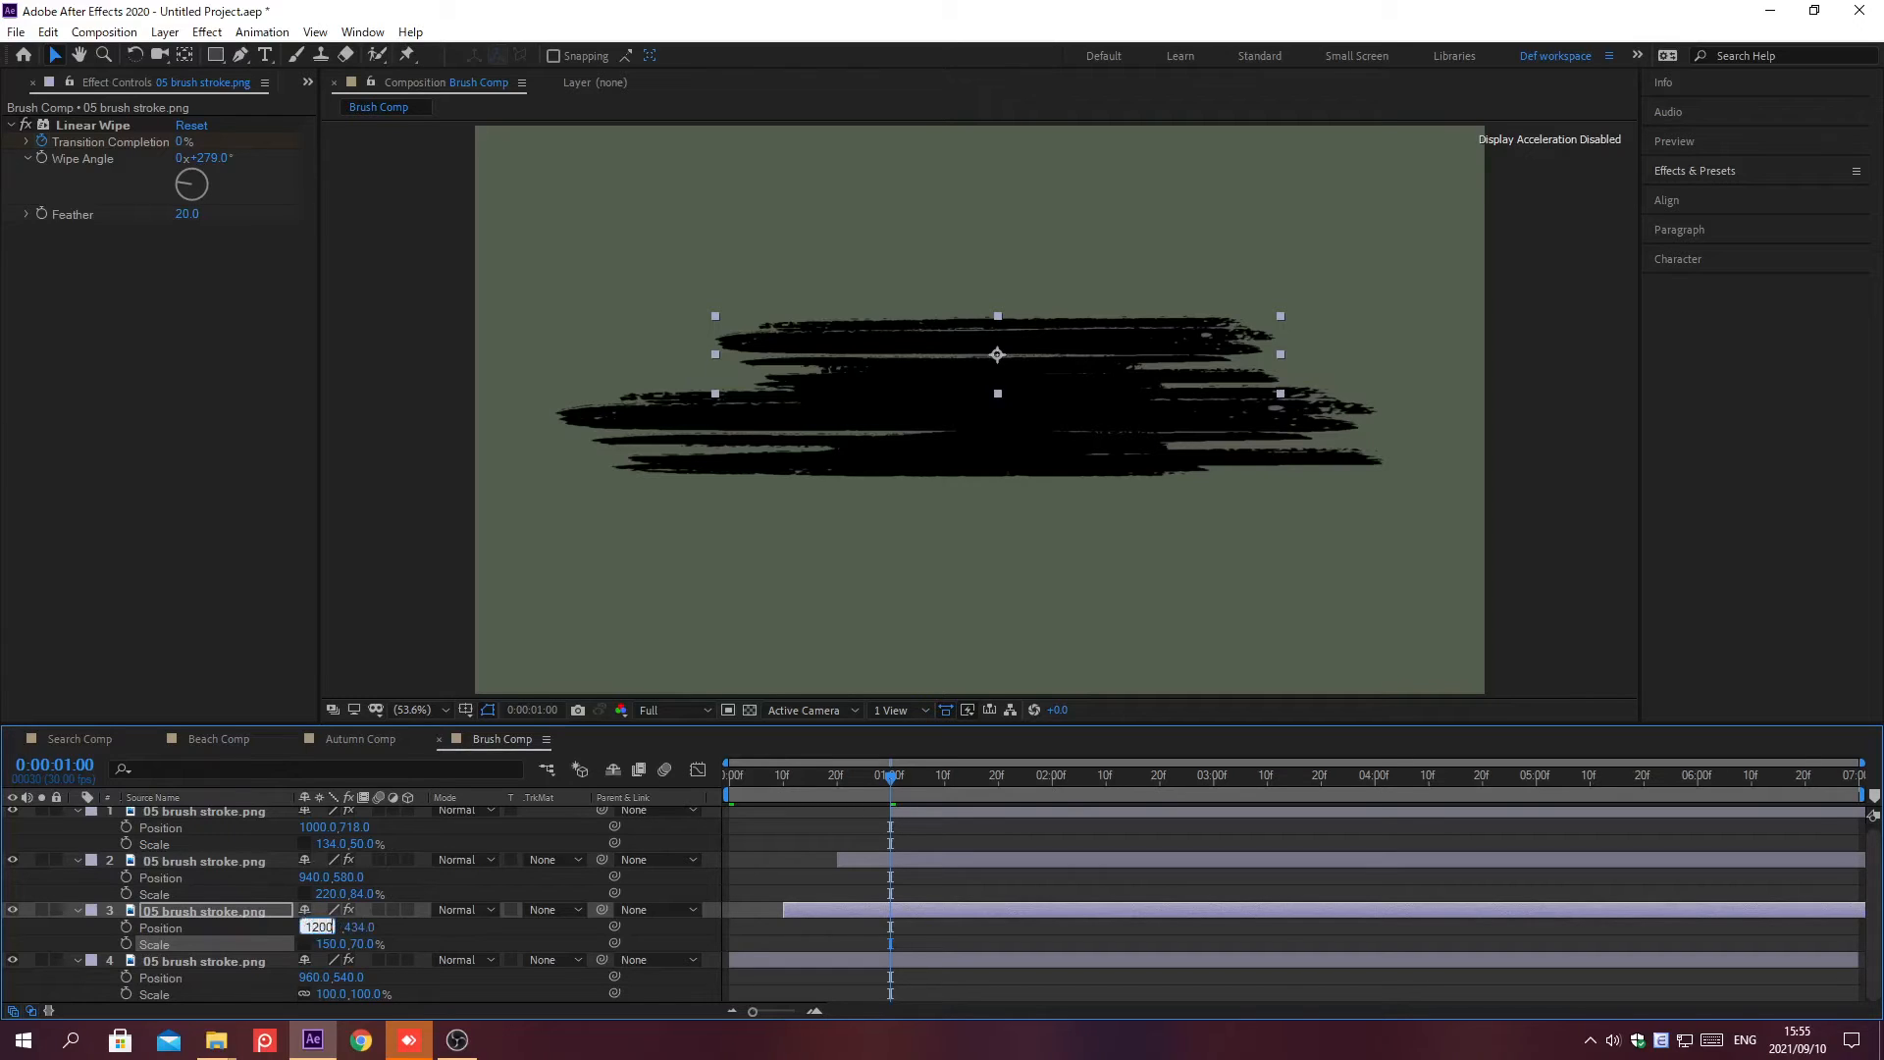
key(Tab)
text(330)
key(Return)
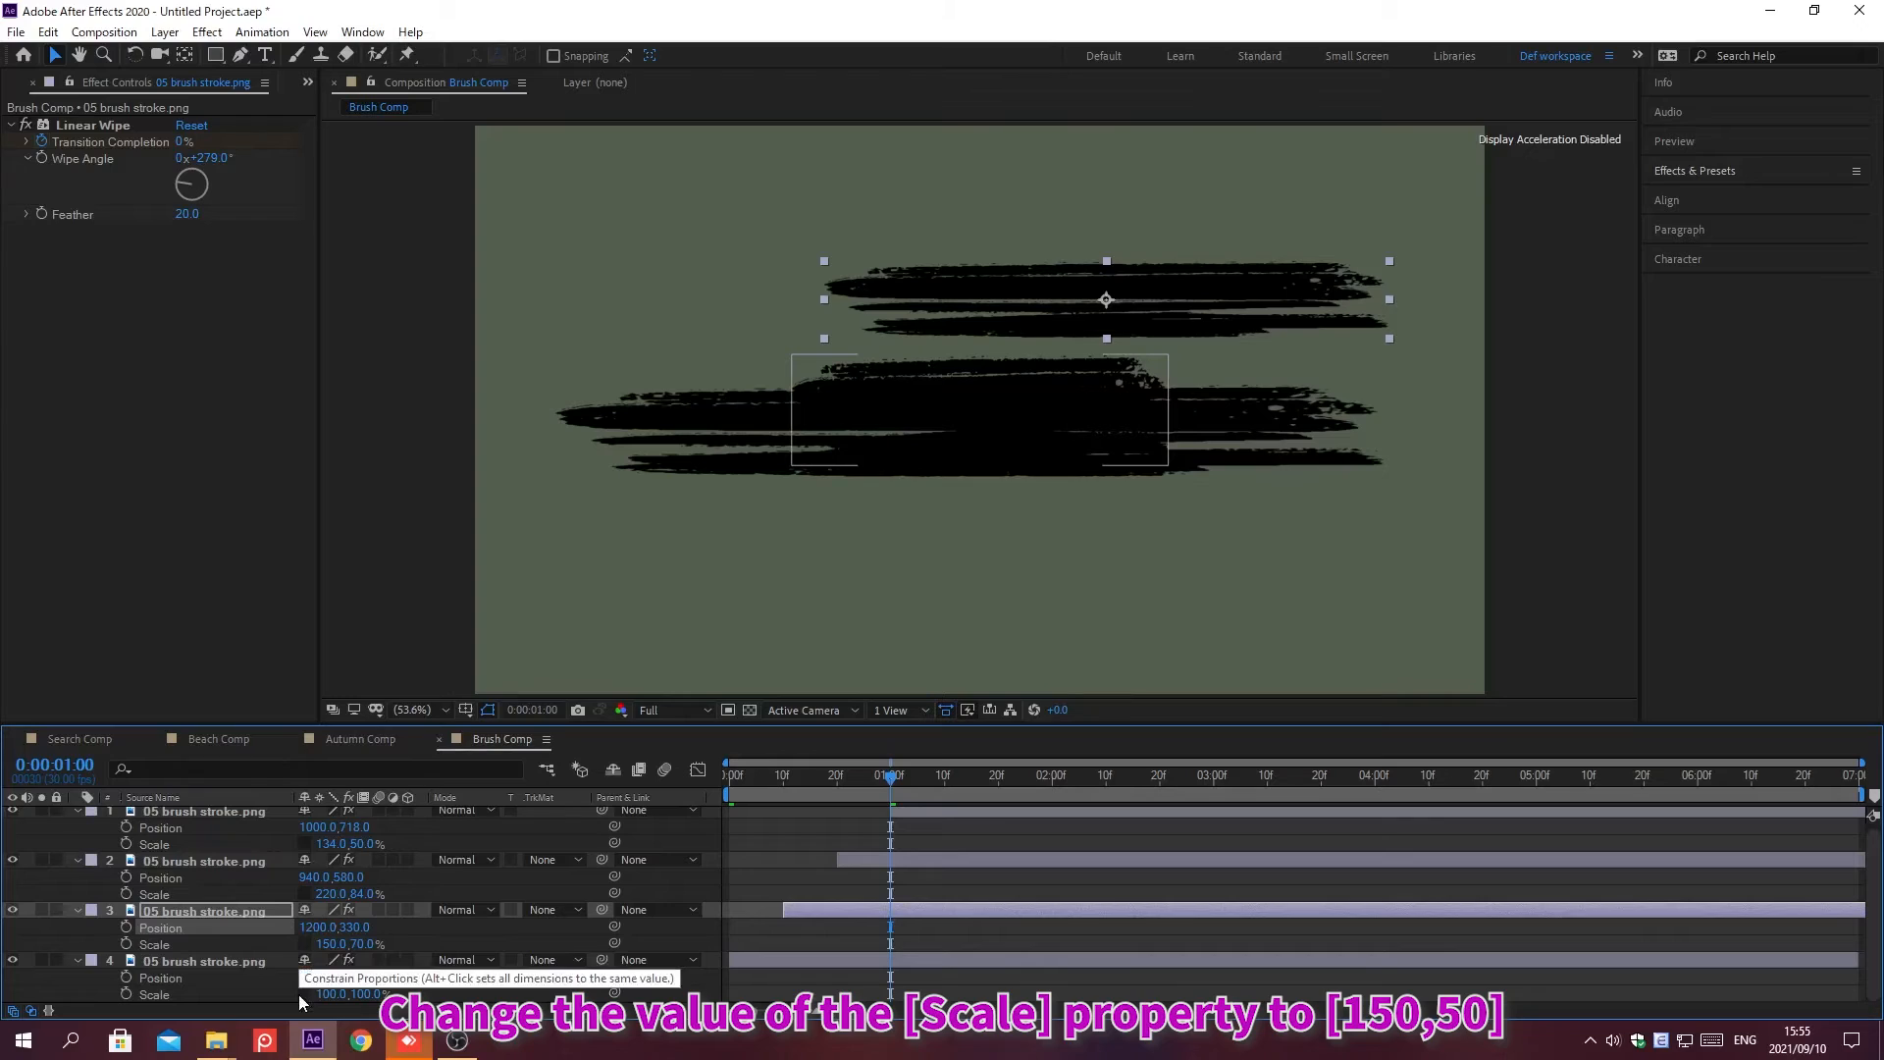
Set the Scale of the bottom brush stroke layer, starting at 0:00:00:00, to 150, 50%
click(326, 993)
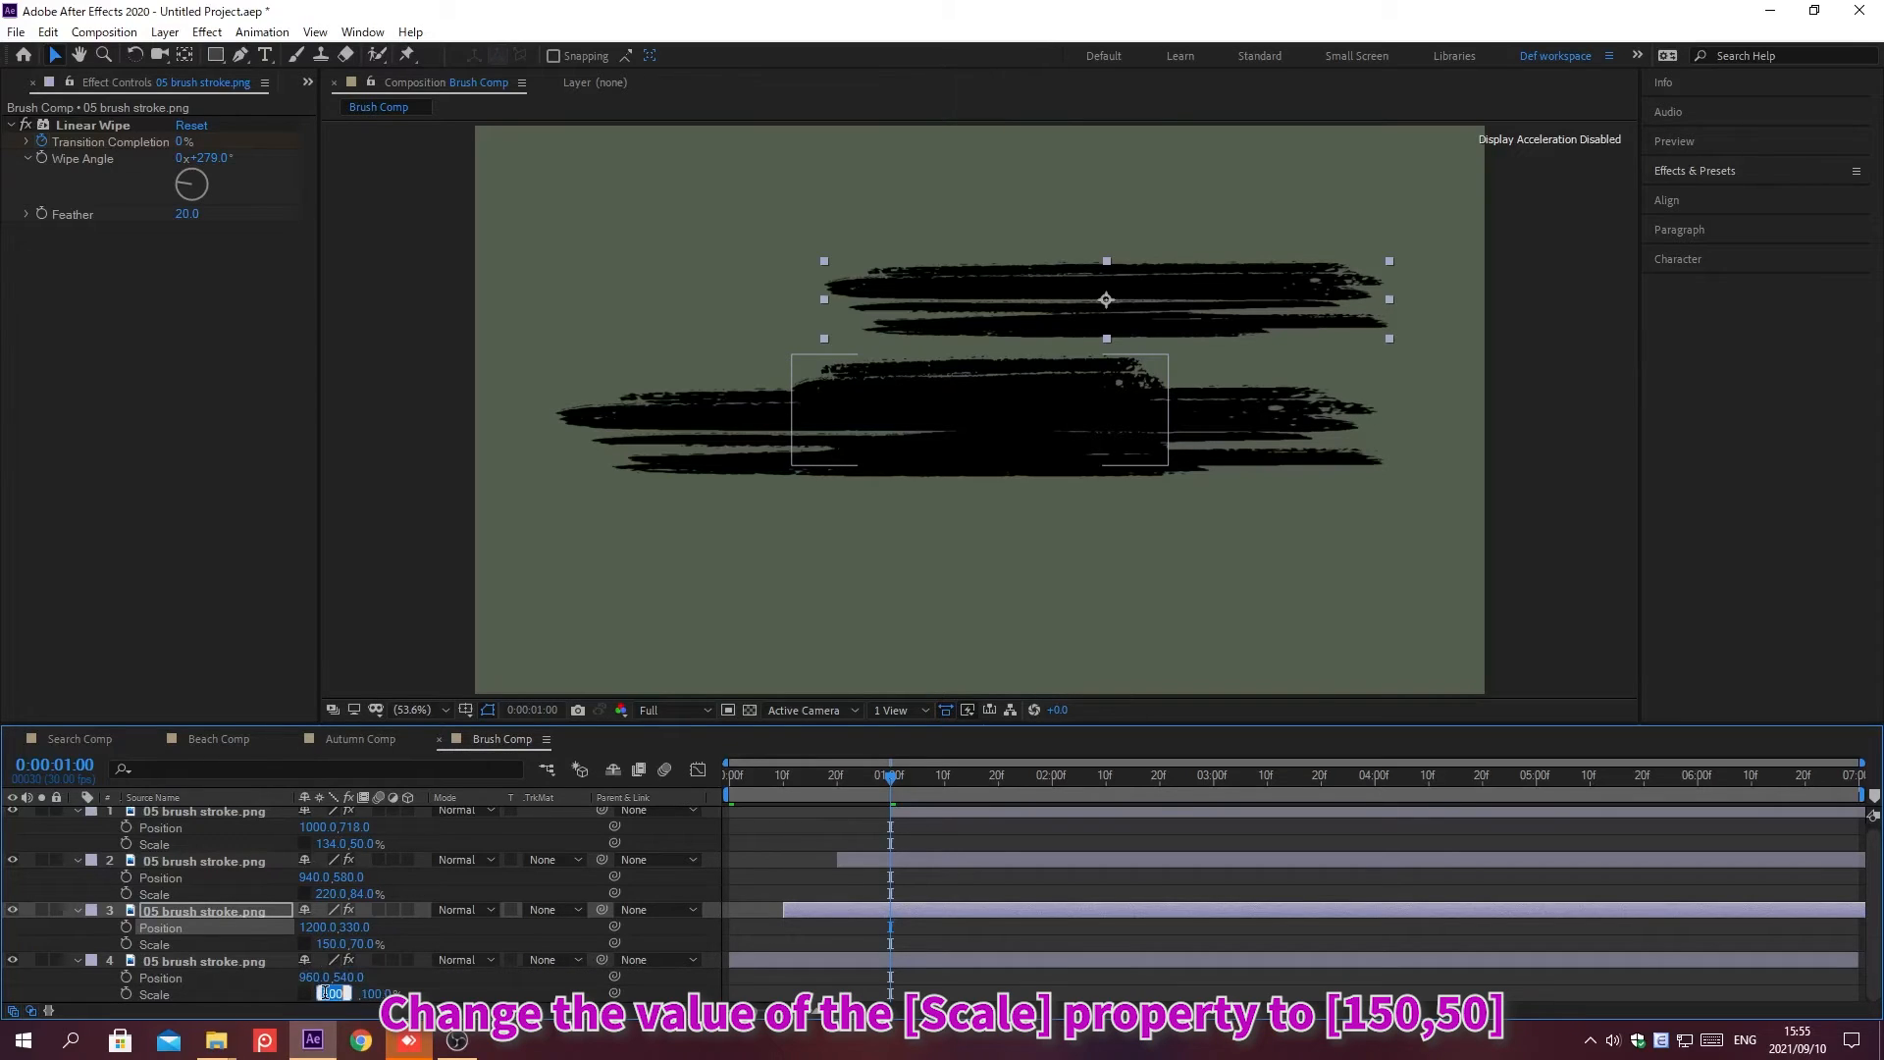
text(150)
key(Tab)
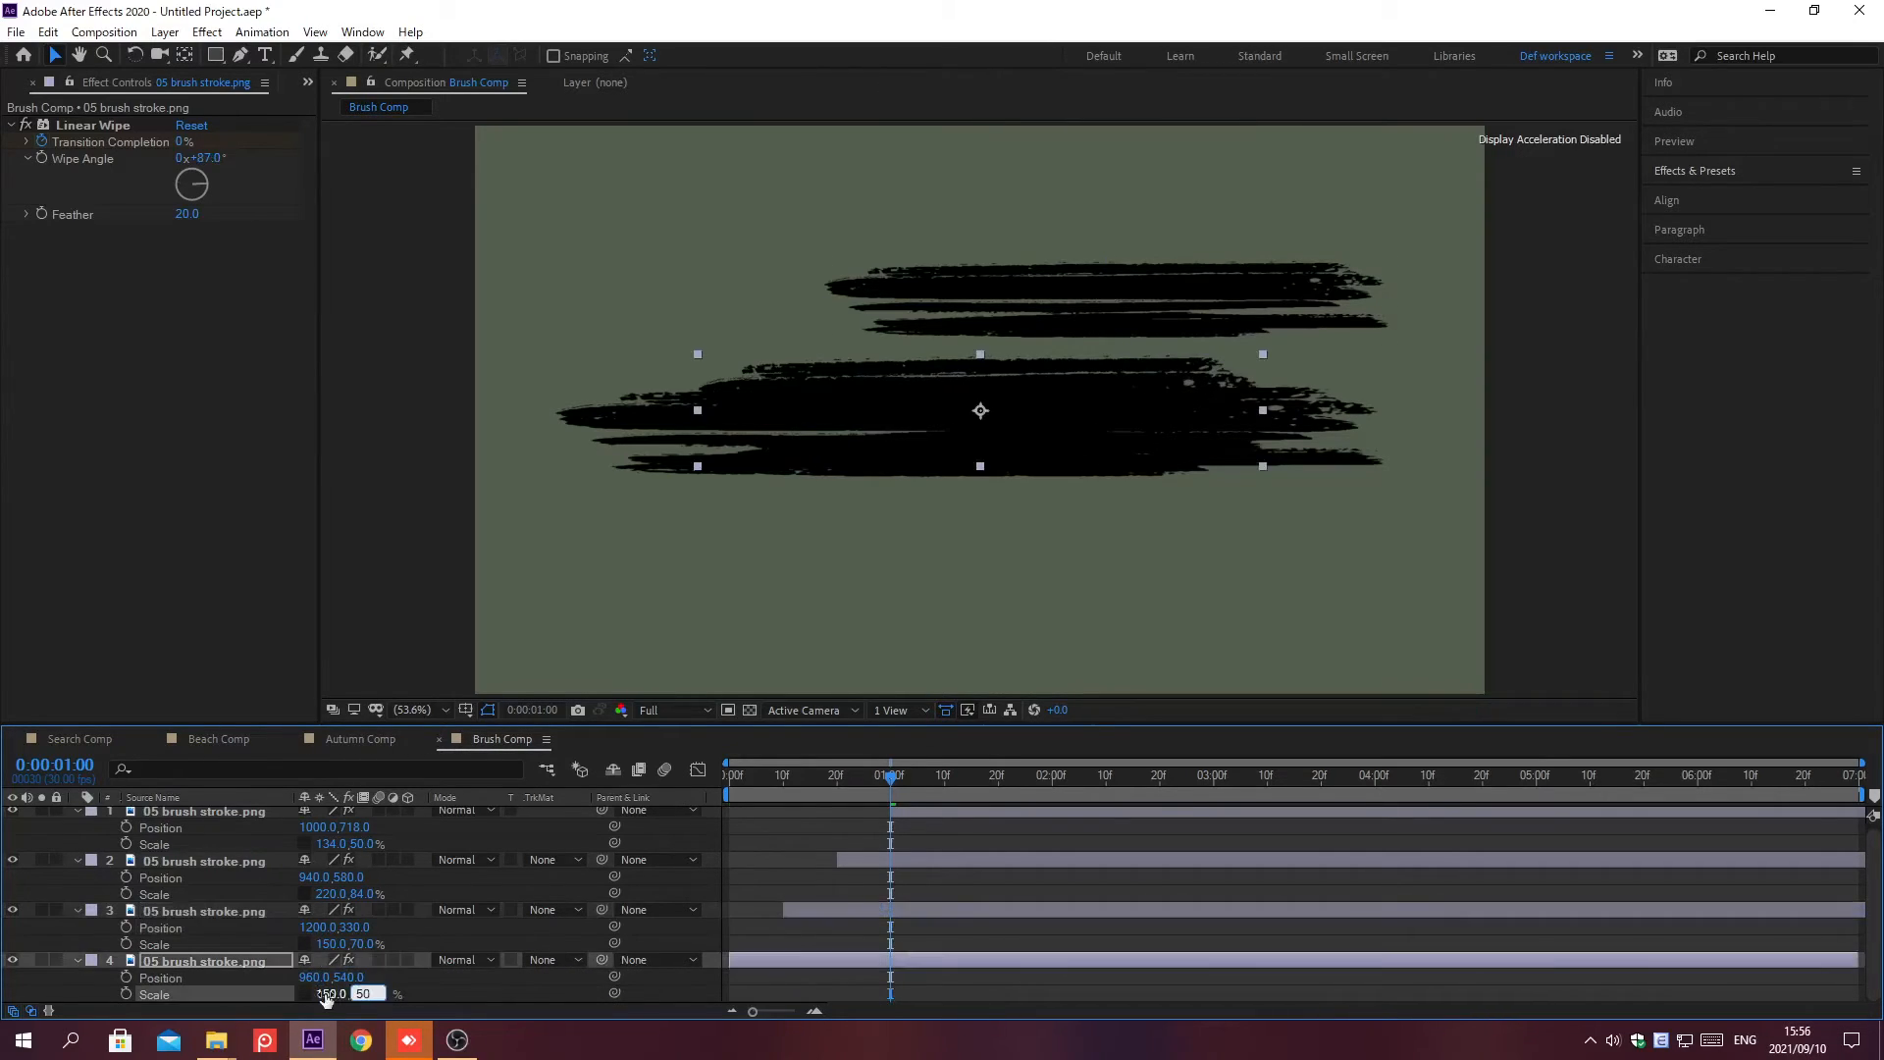
text(50)
key(Return)
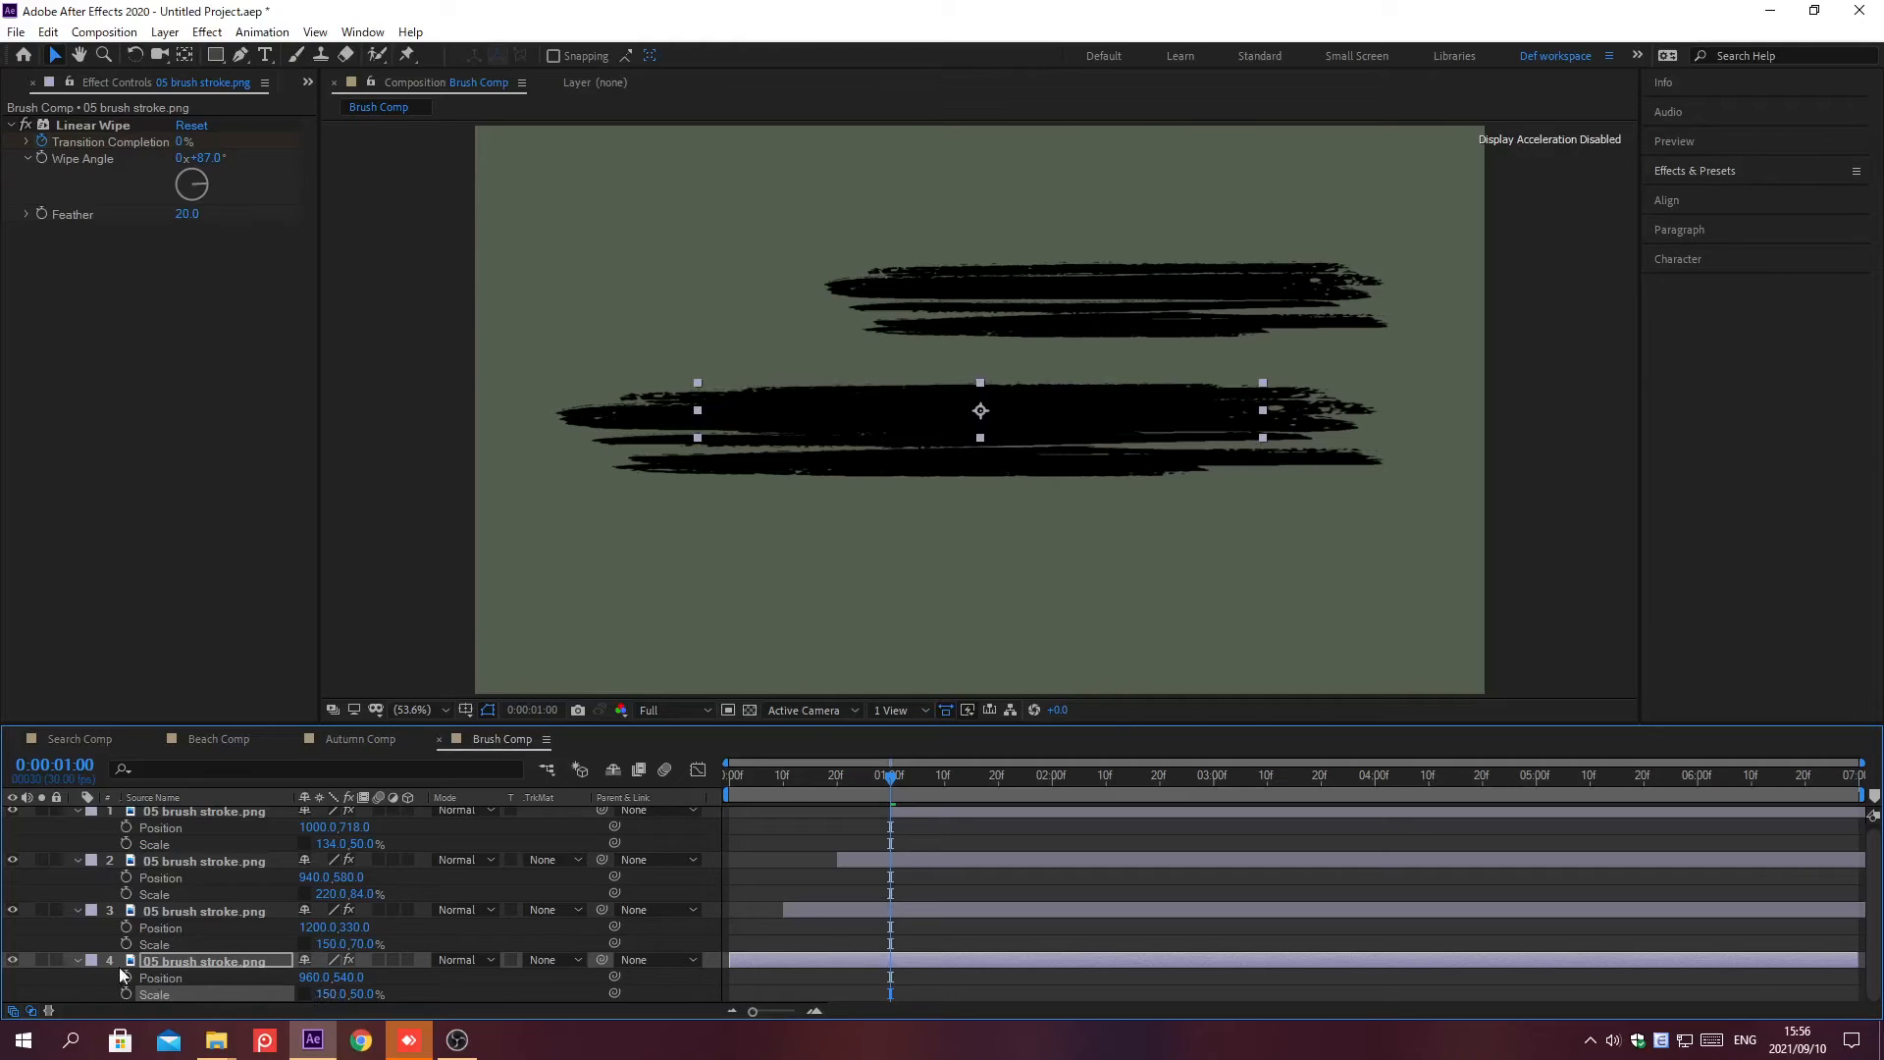
Collapse the Position and Scale properties of all four brush stroke layers
click(77, 962)
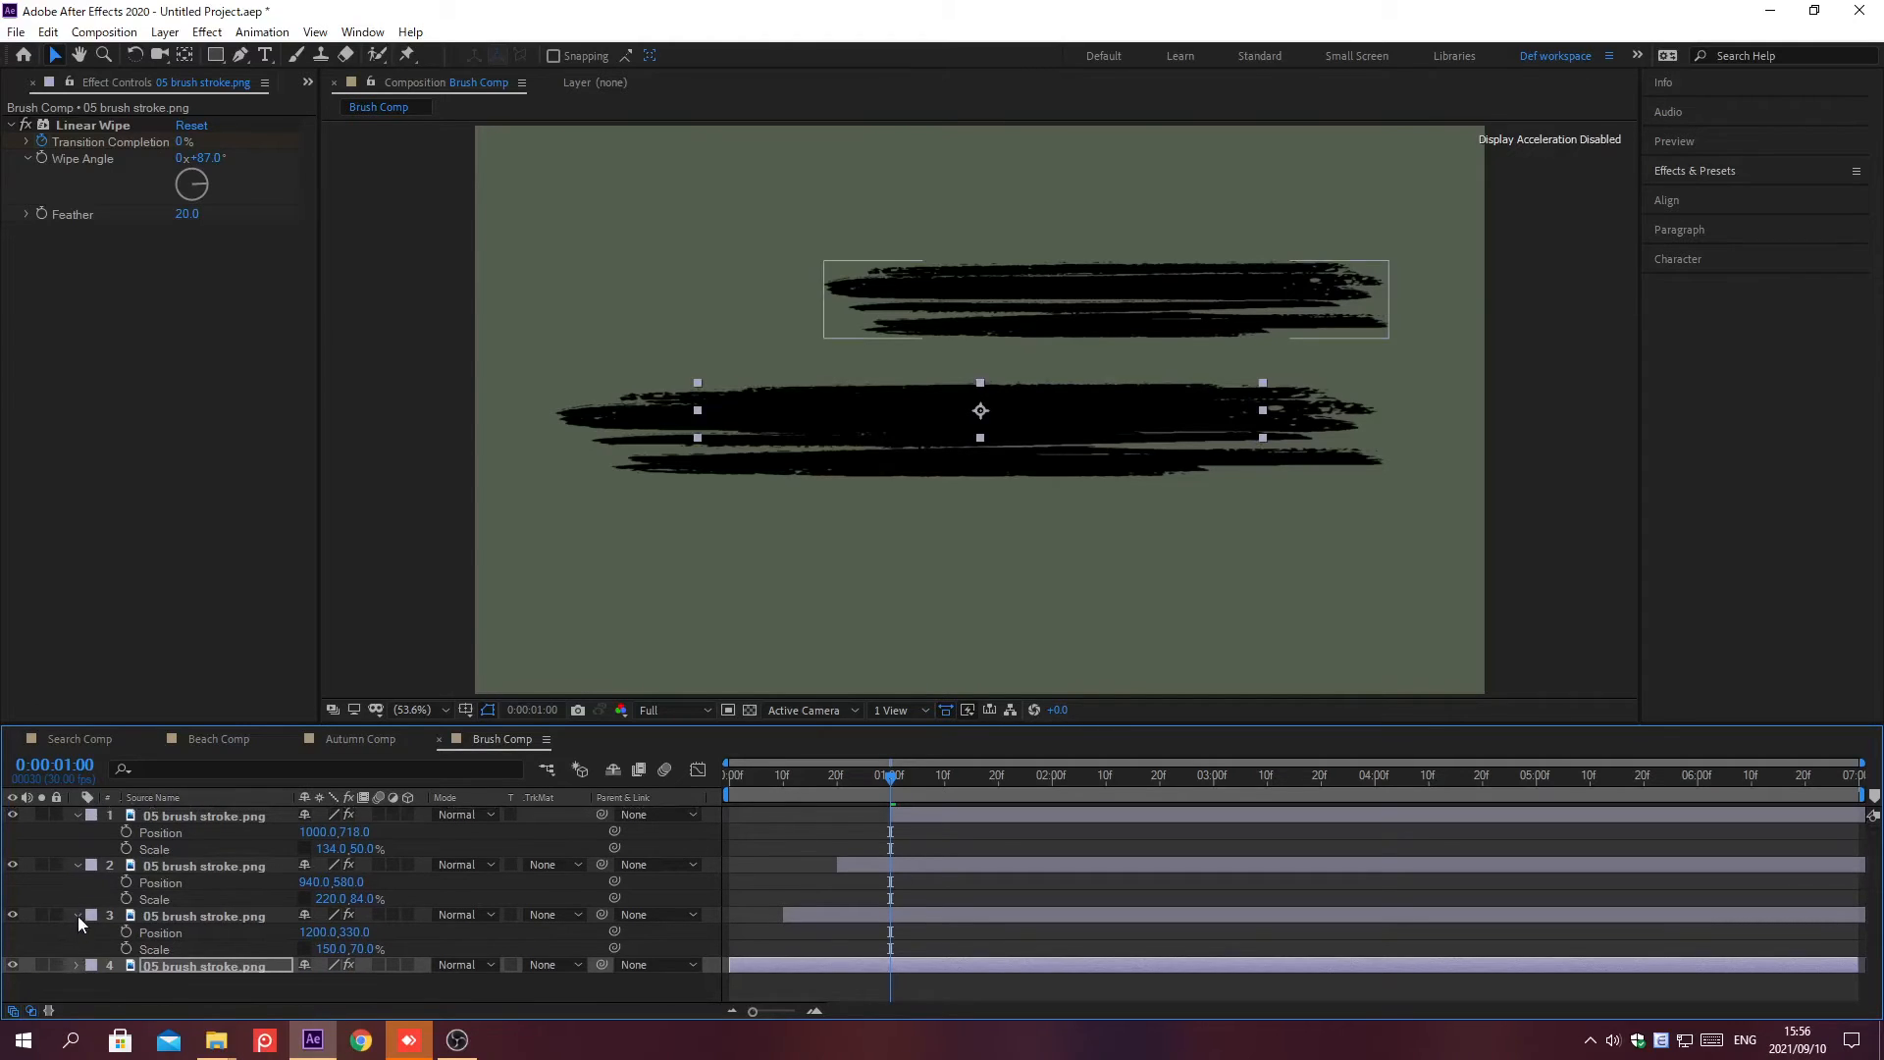
click(77, 915)
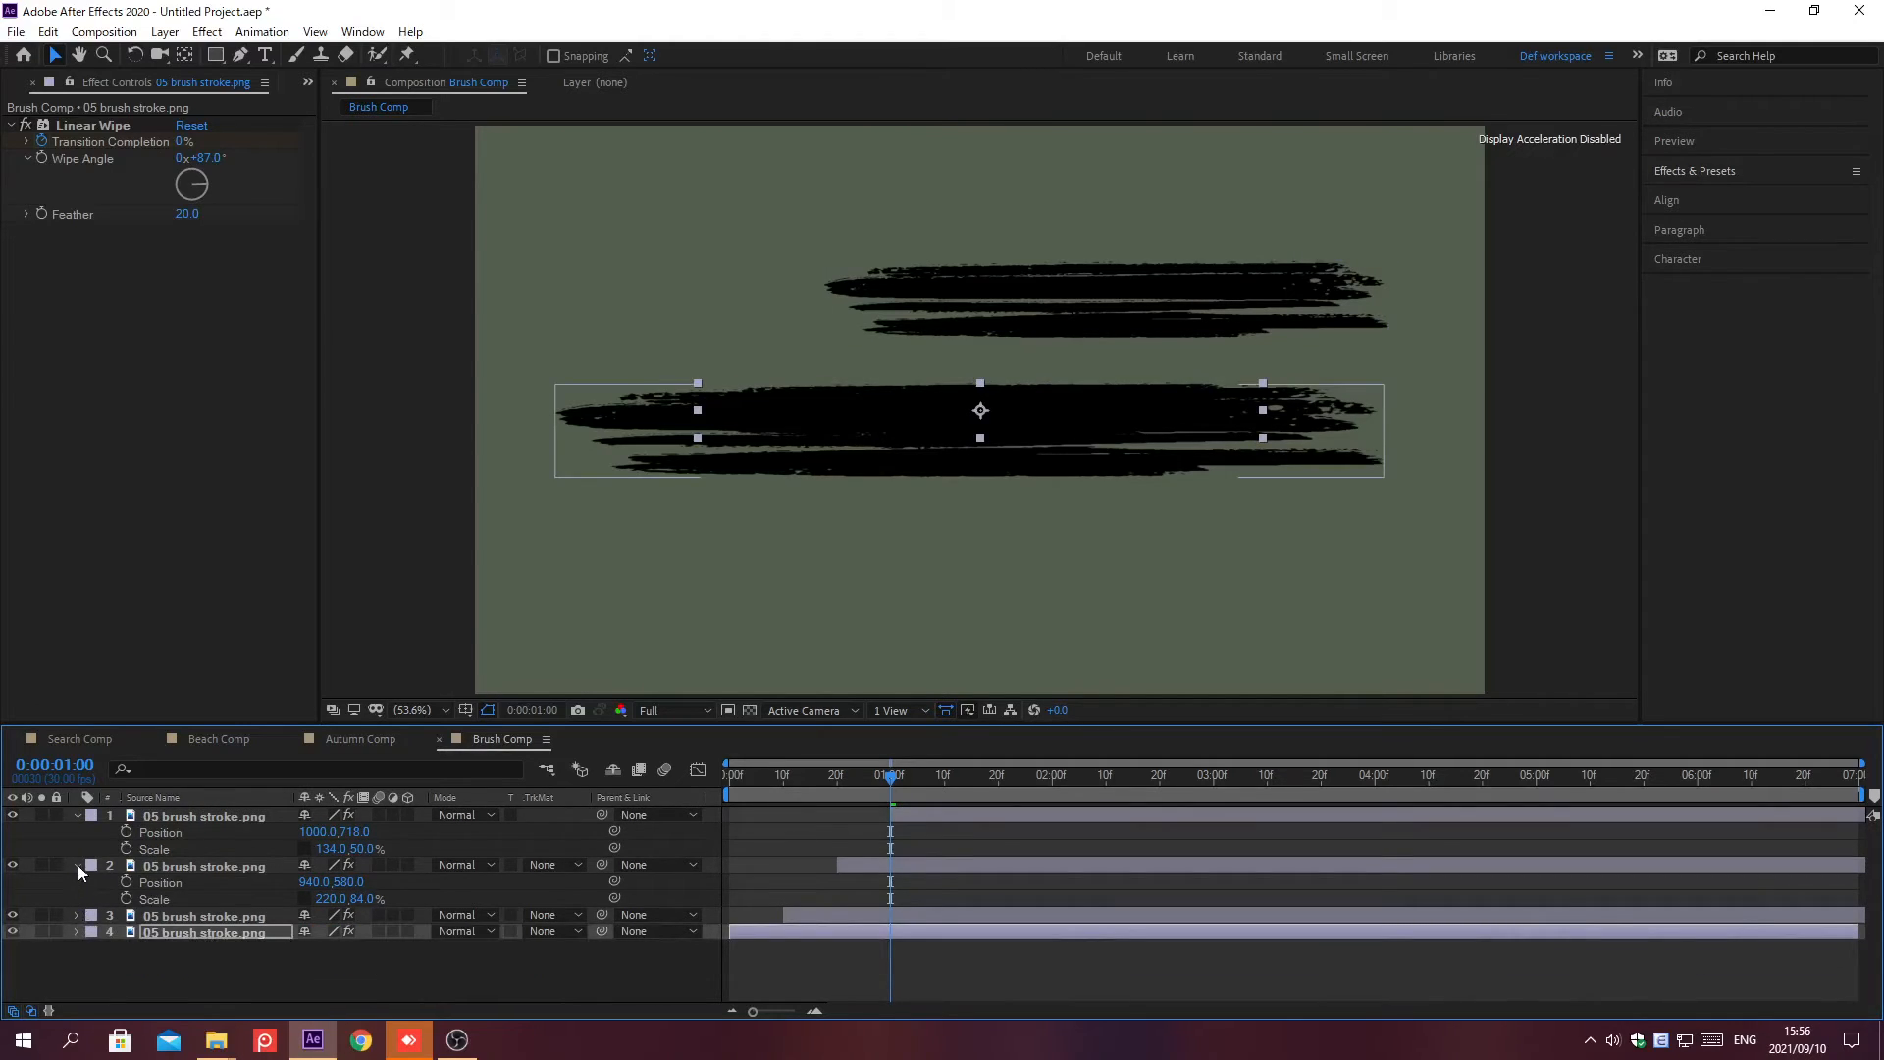
click(78, 864)
click(78, 815)
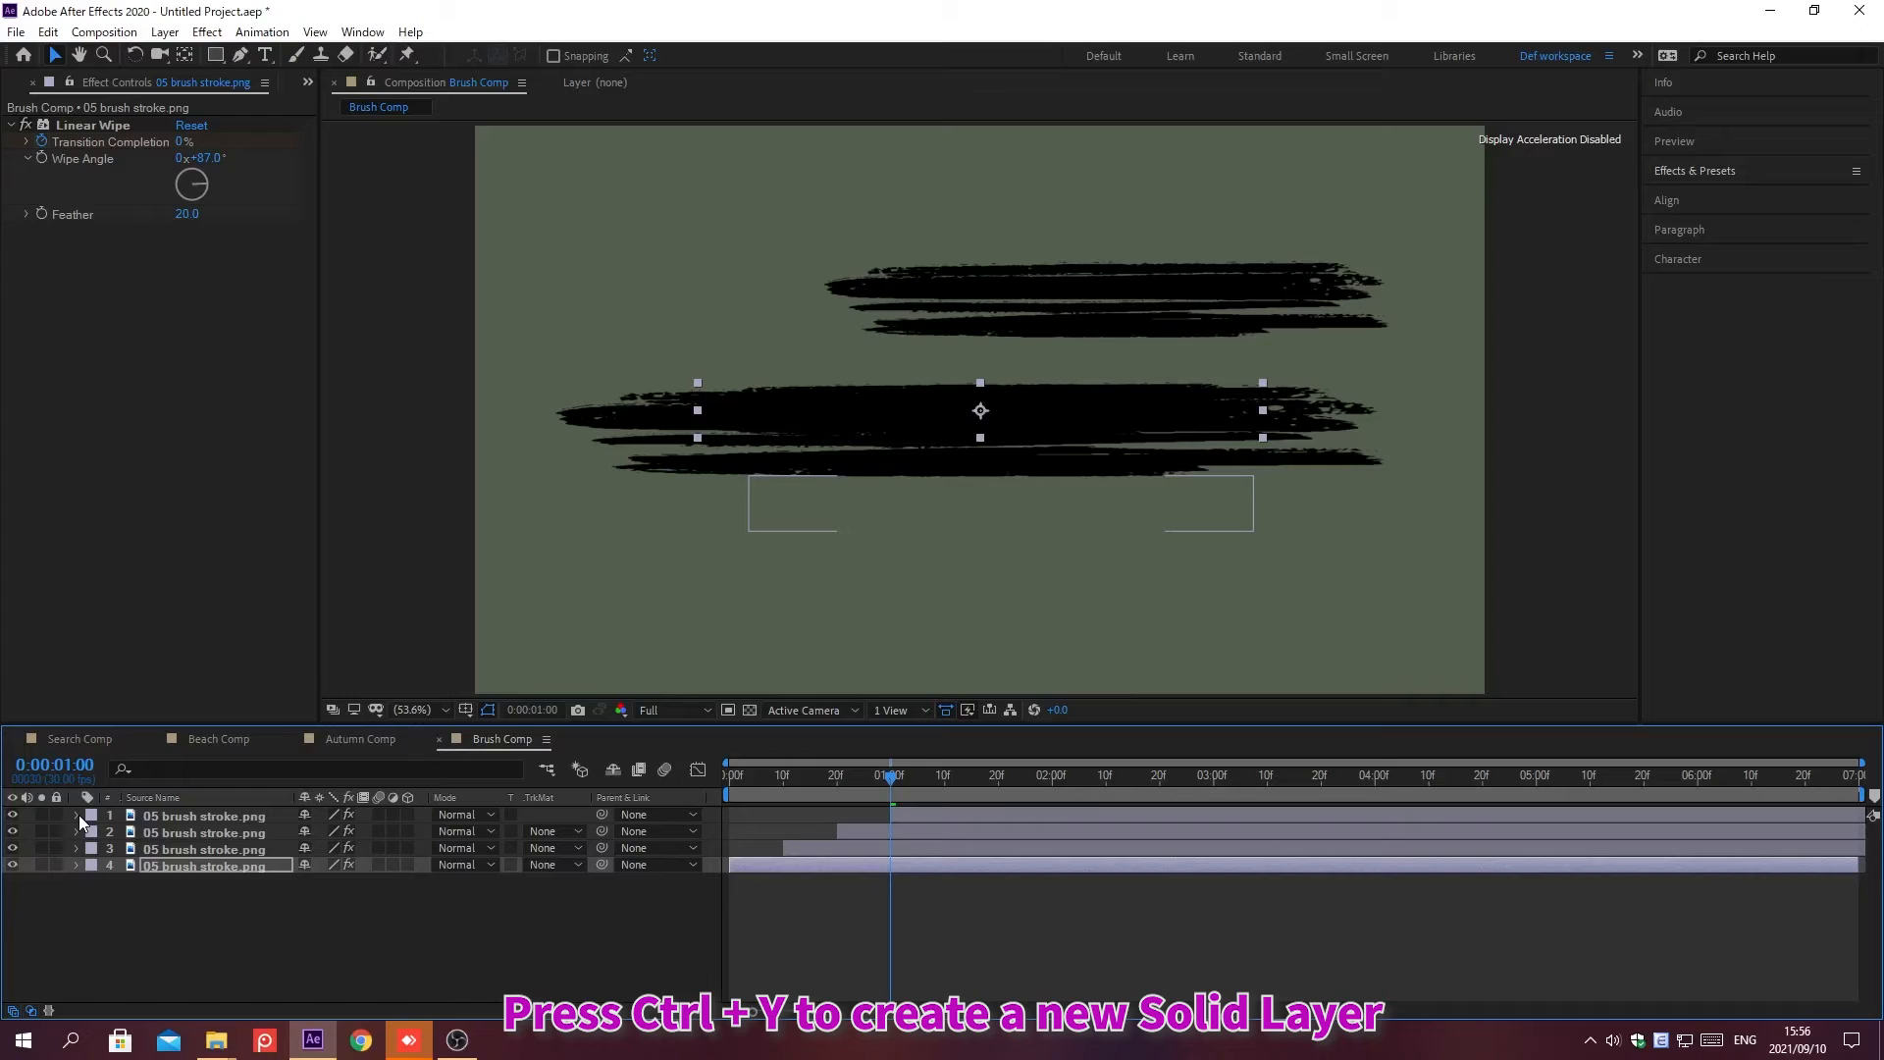
Create a solid named black with color 000000 and send it to the bottom of the layer stack
key(ctrl+y)
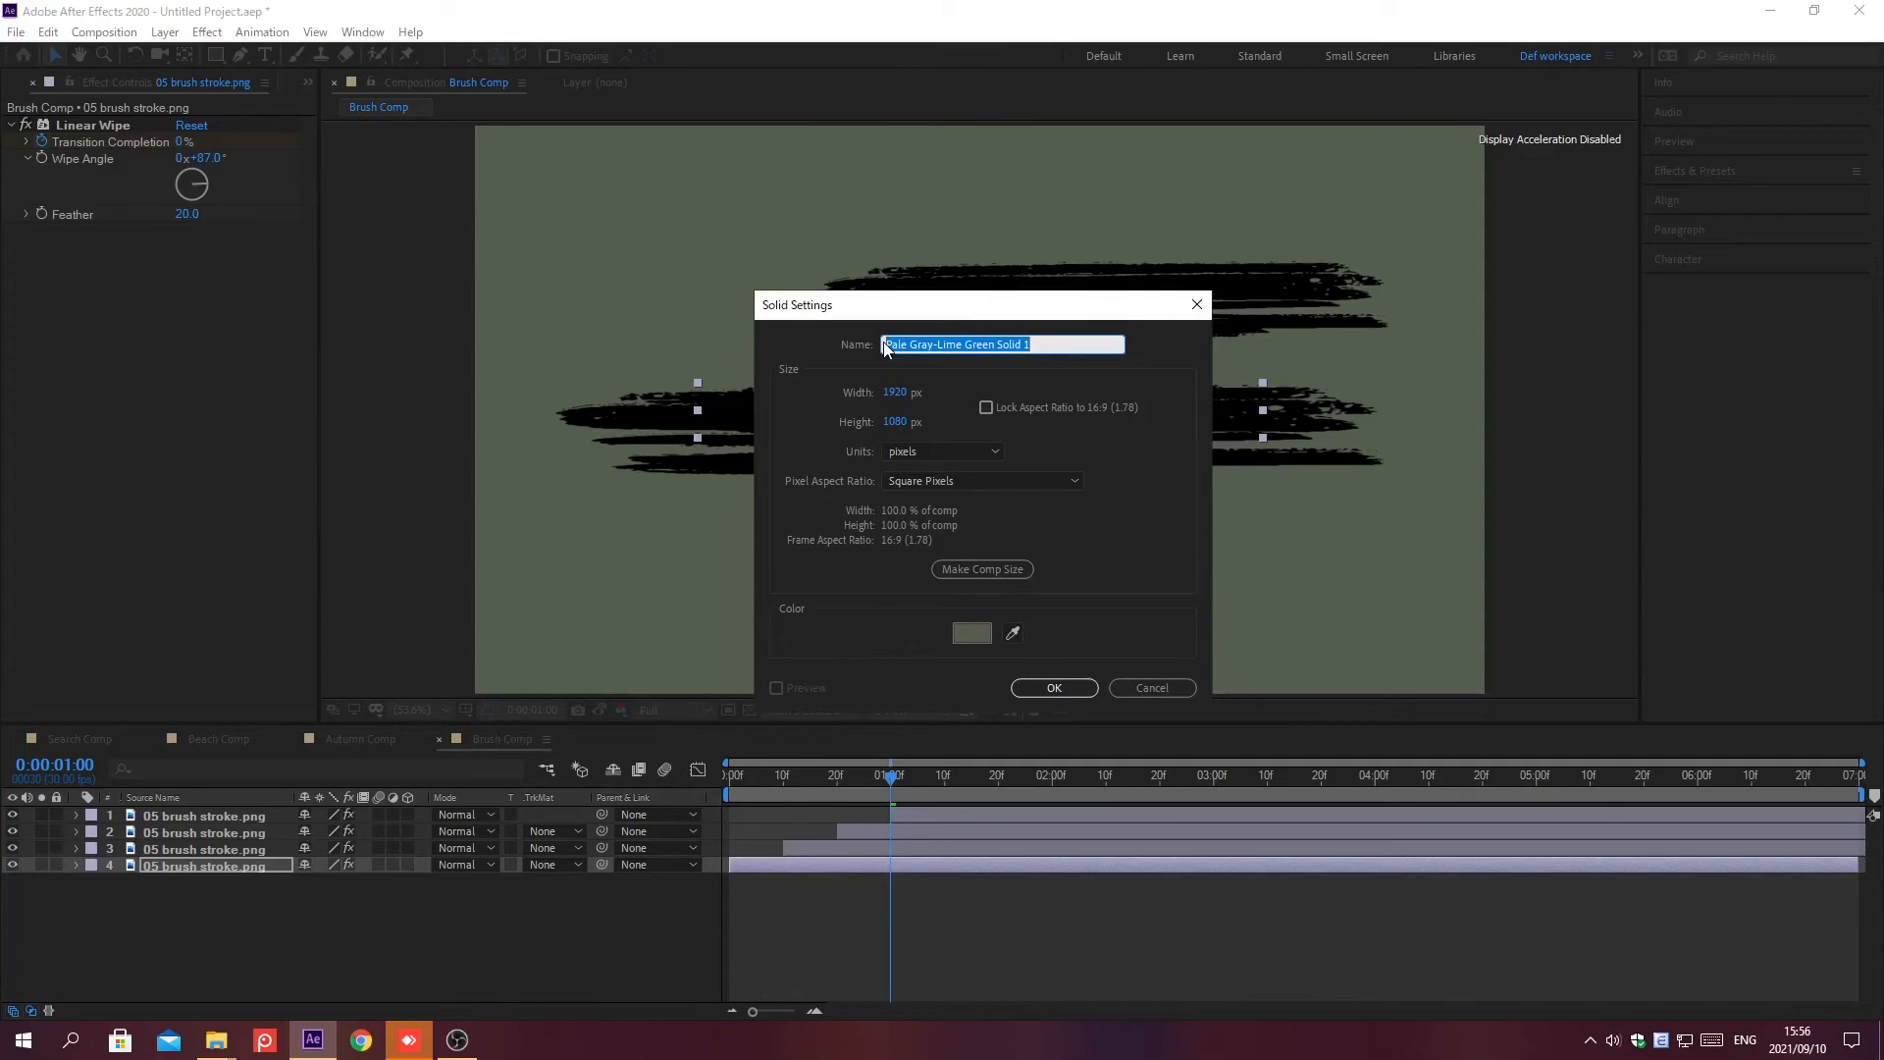
text(black)
click(974, 630)
text(000000)
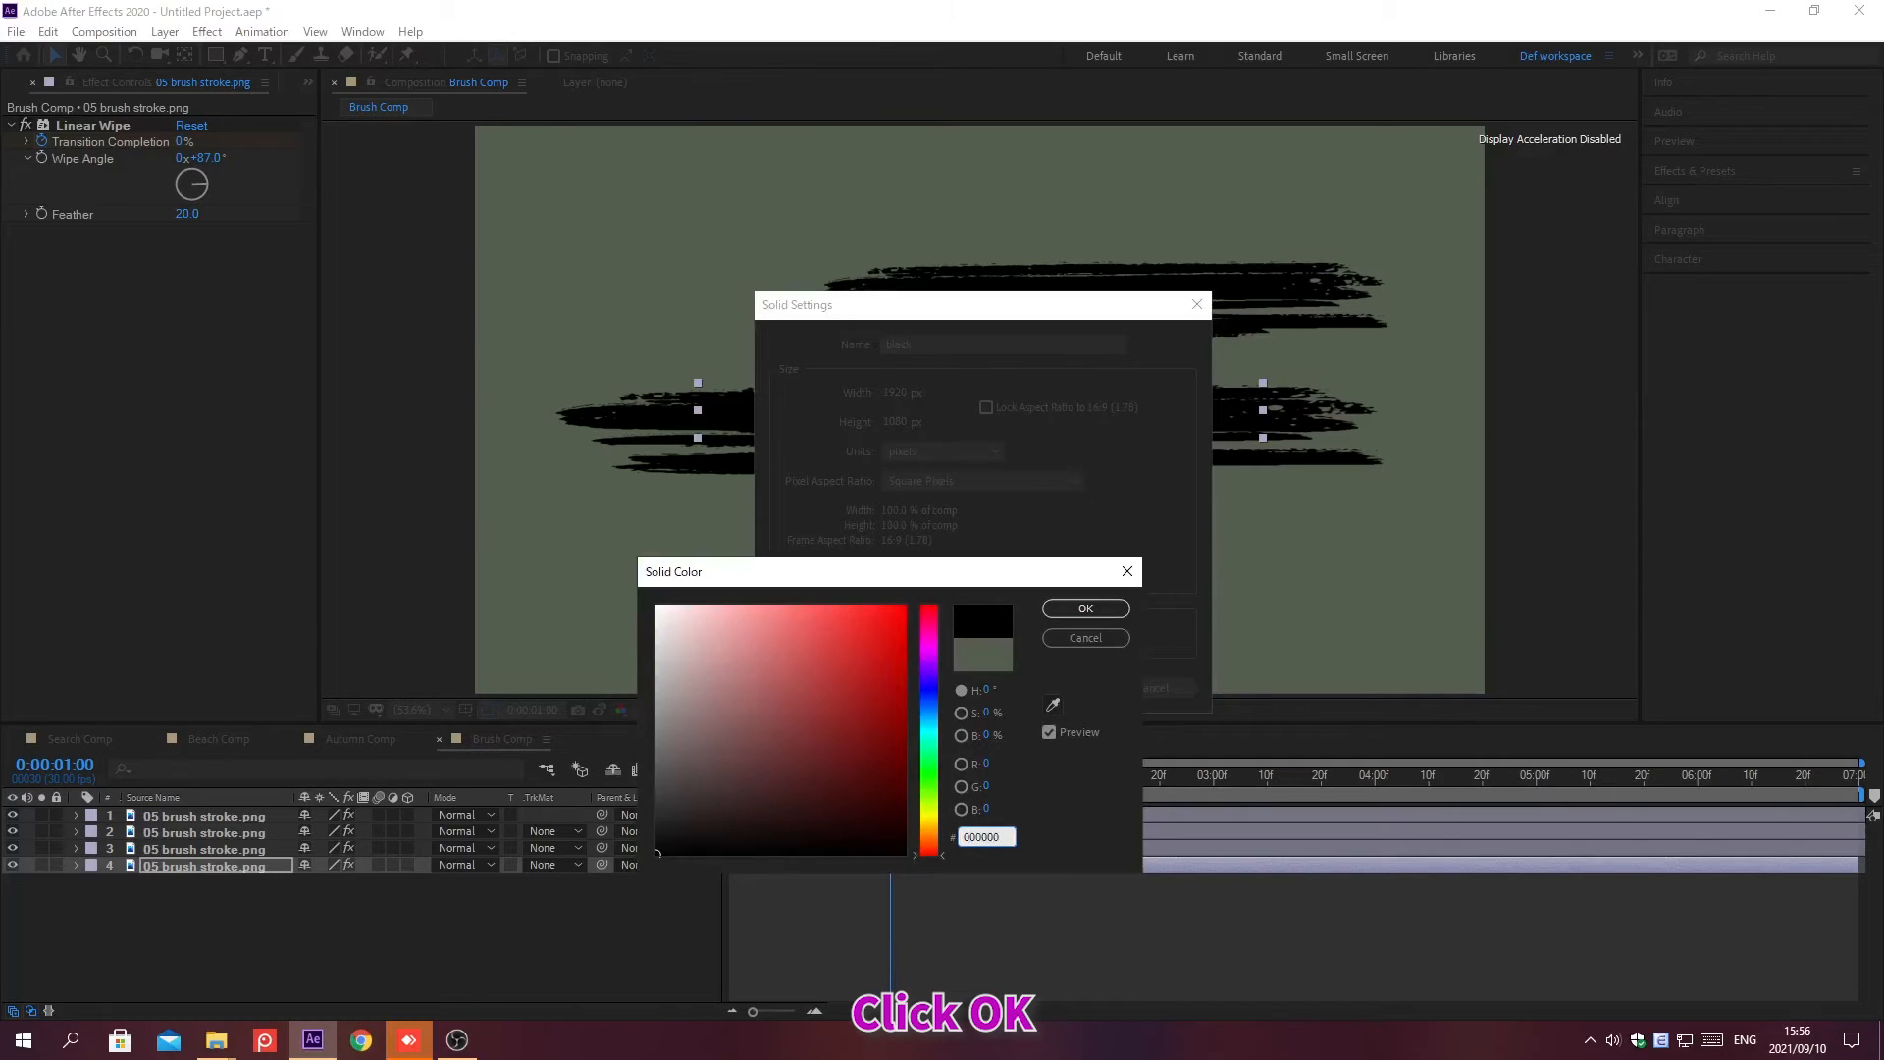
click(1085, 610)
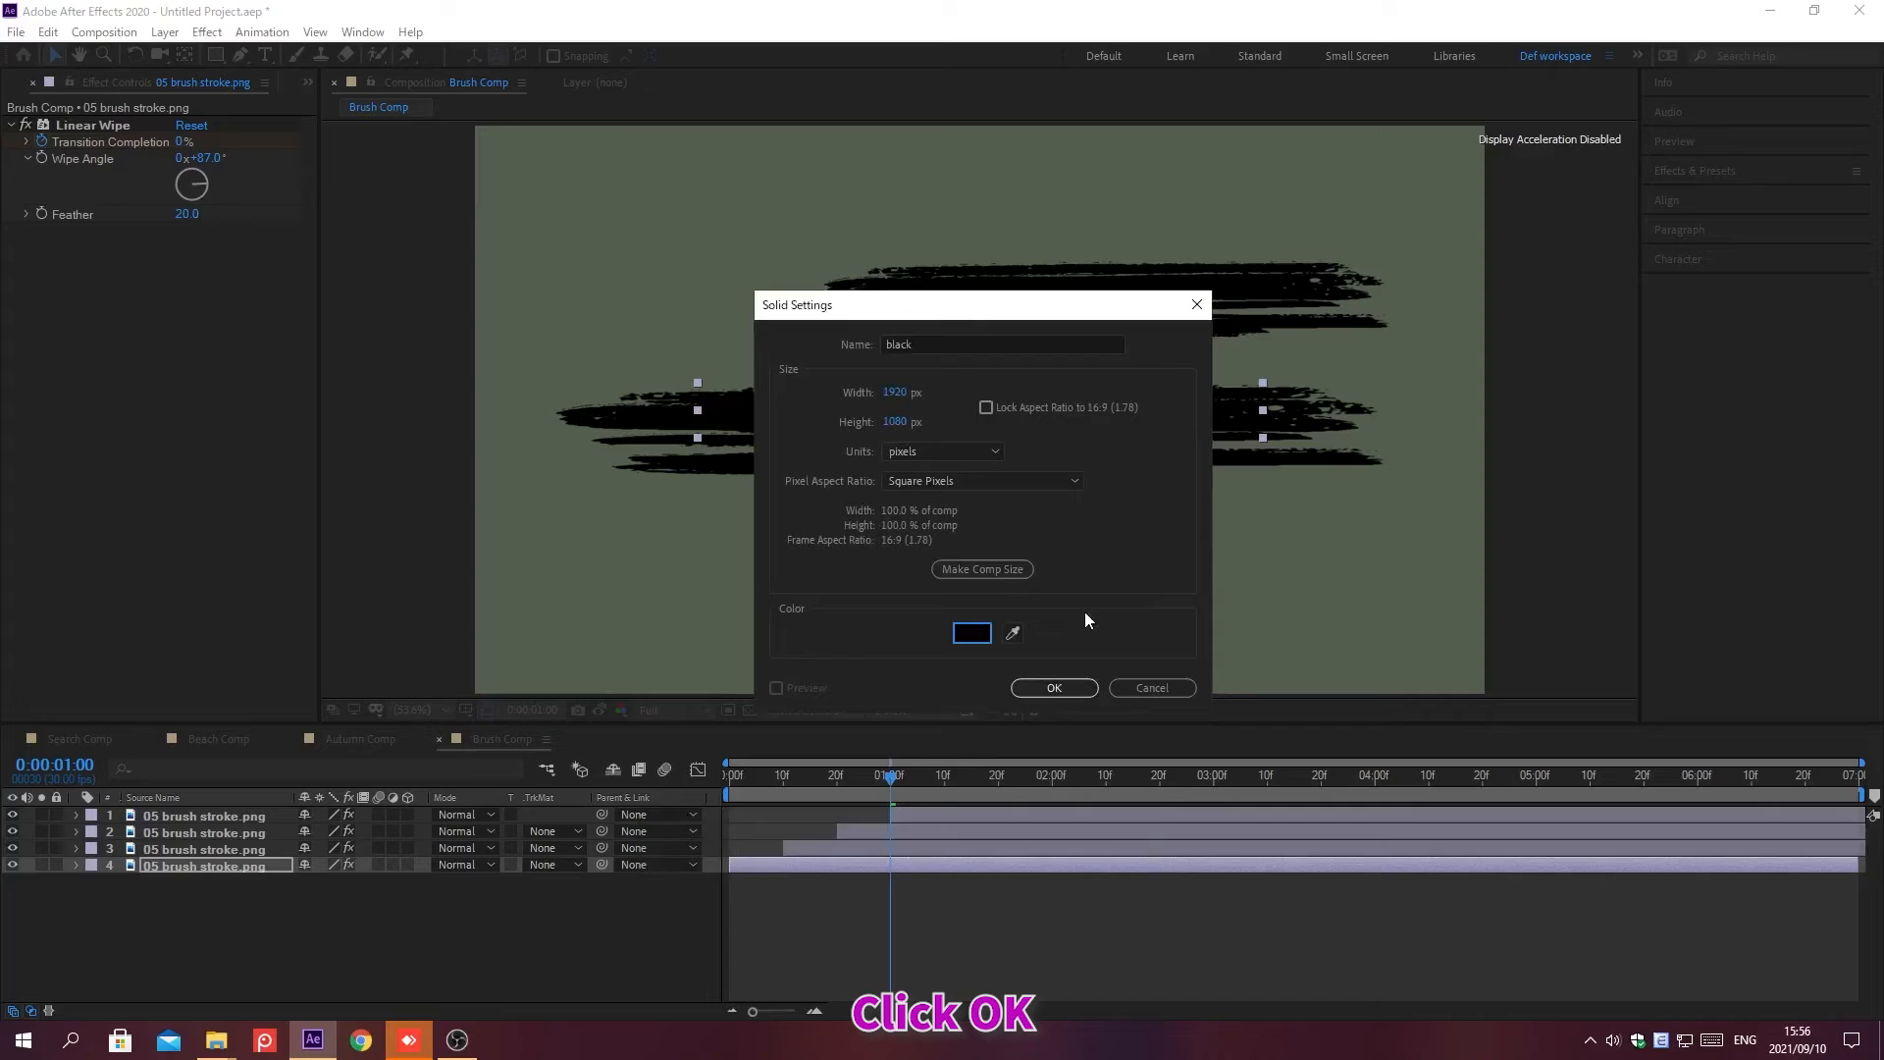
click(1052, 688)
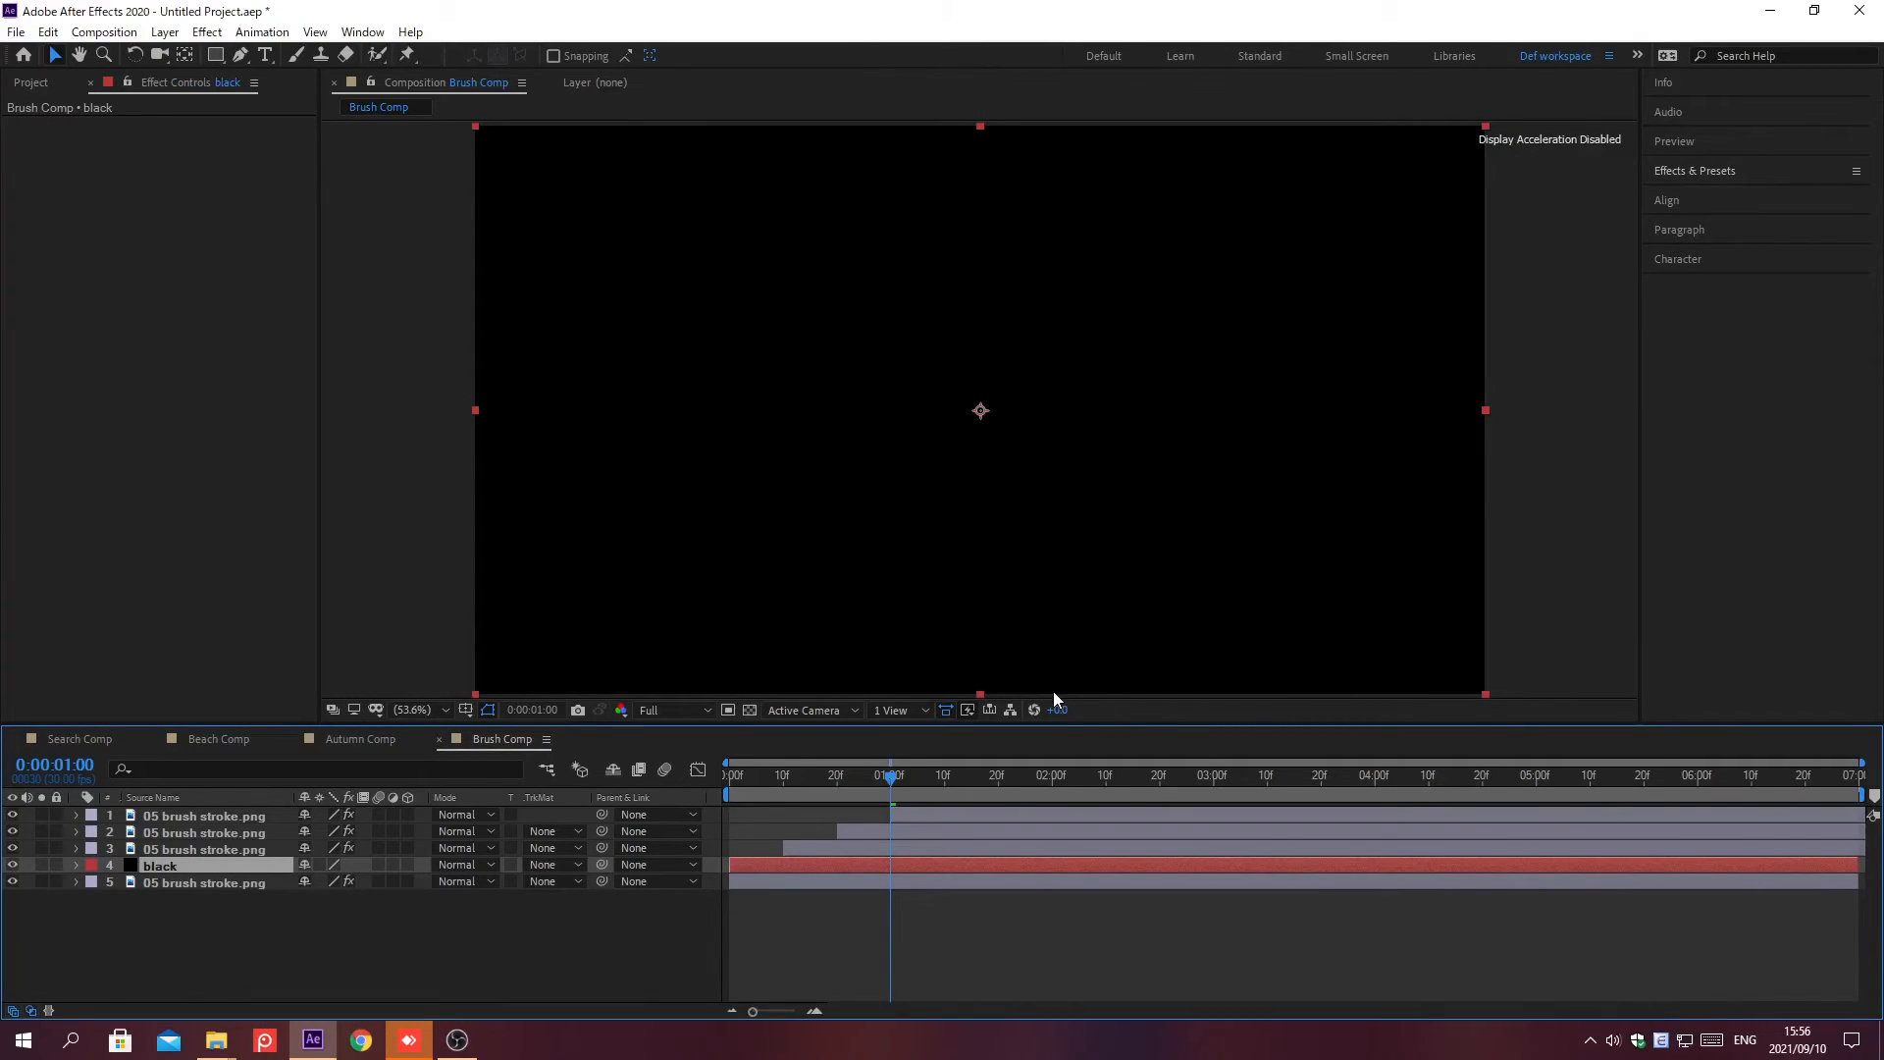
key(ctrl+shift+bracketleft)
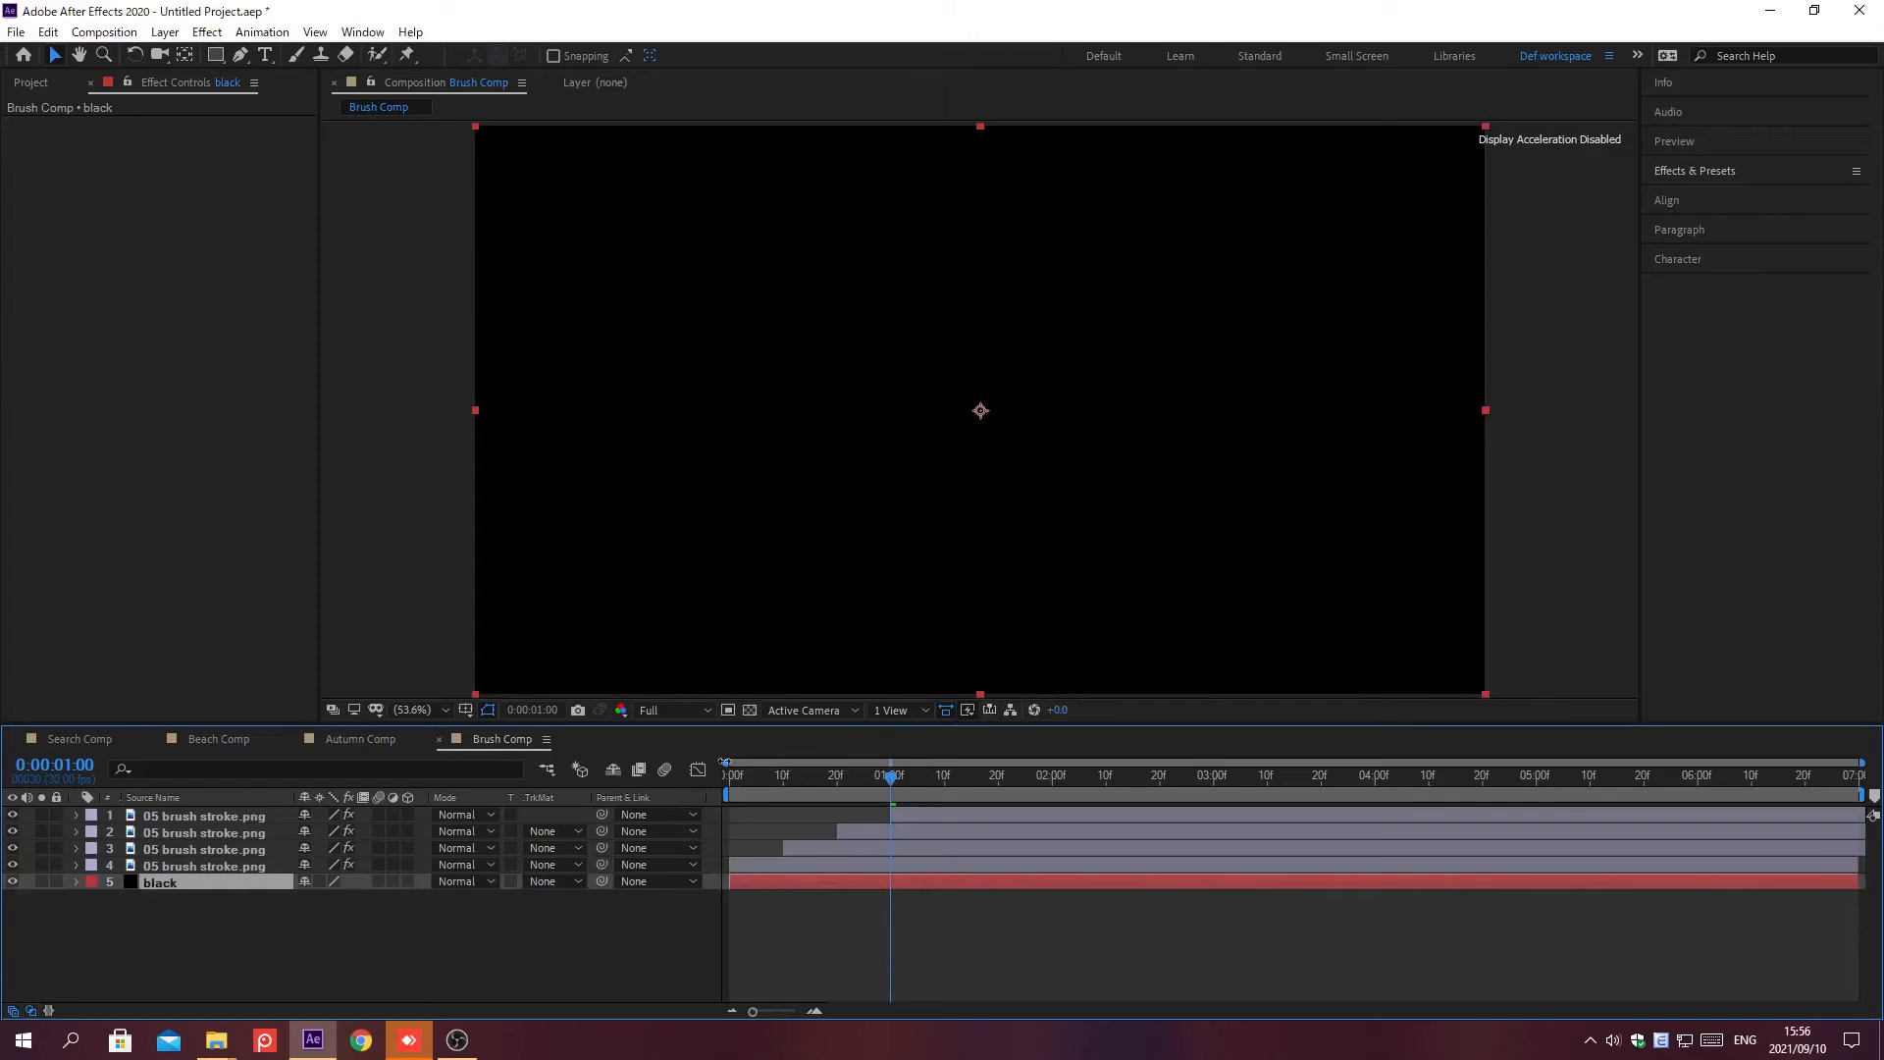
Copy the Linear Wipe effect from the lowest brush stroke layer onto the black solid, pasting it at 0:00:01:10
click(245, 862)
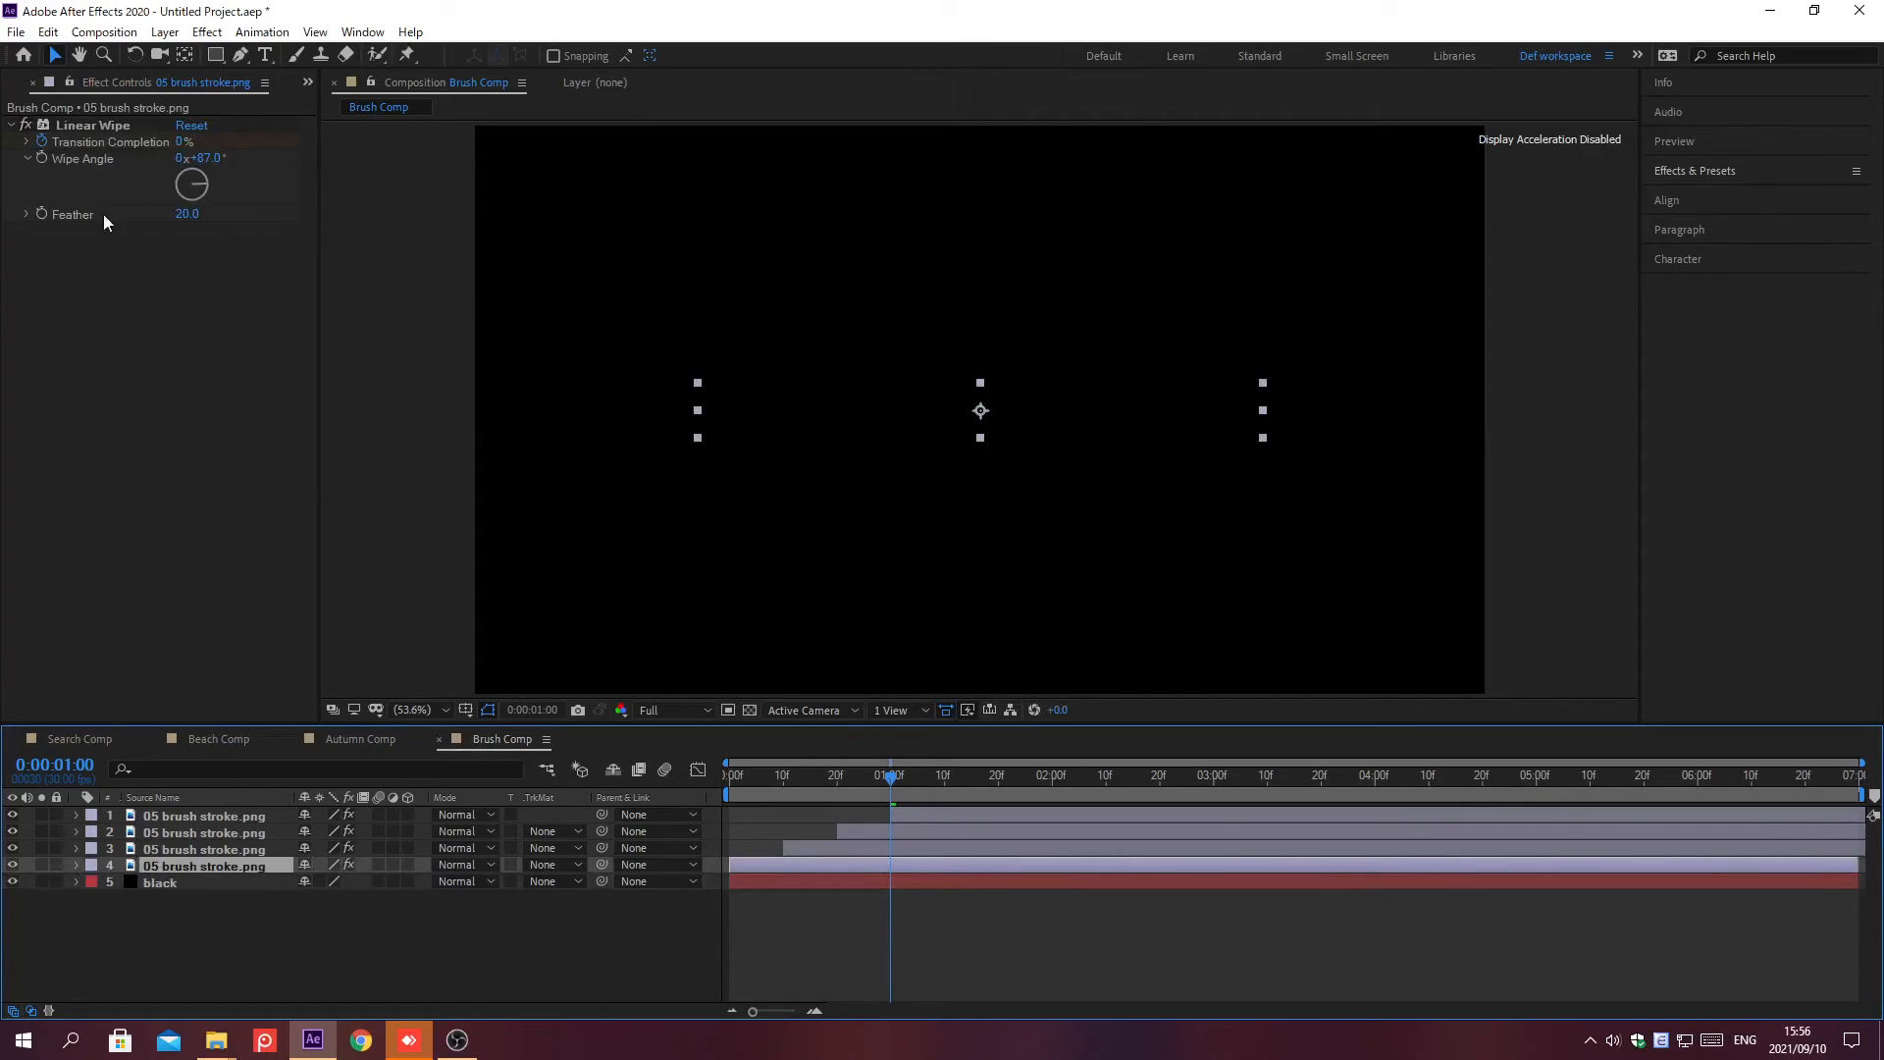
click(84, 124)
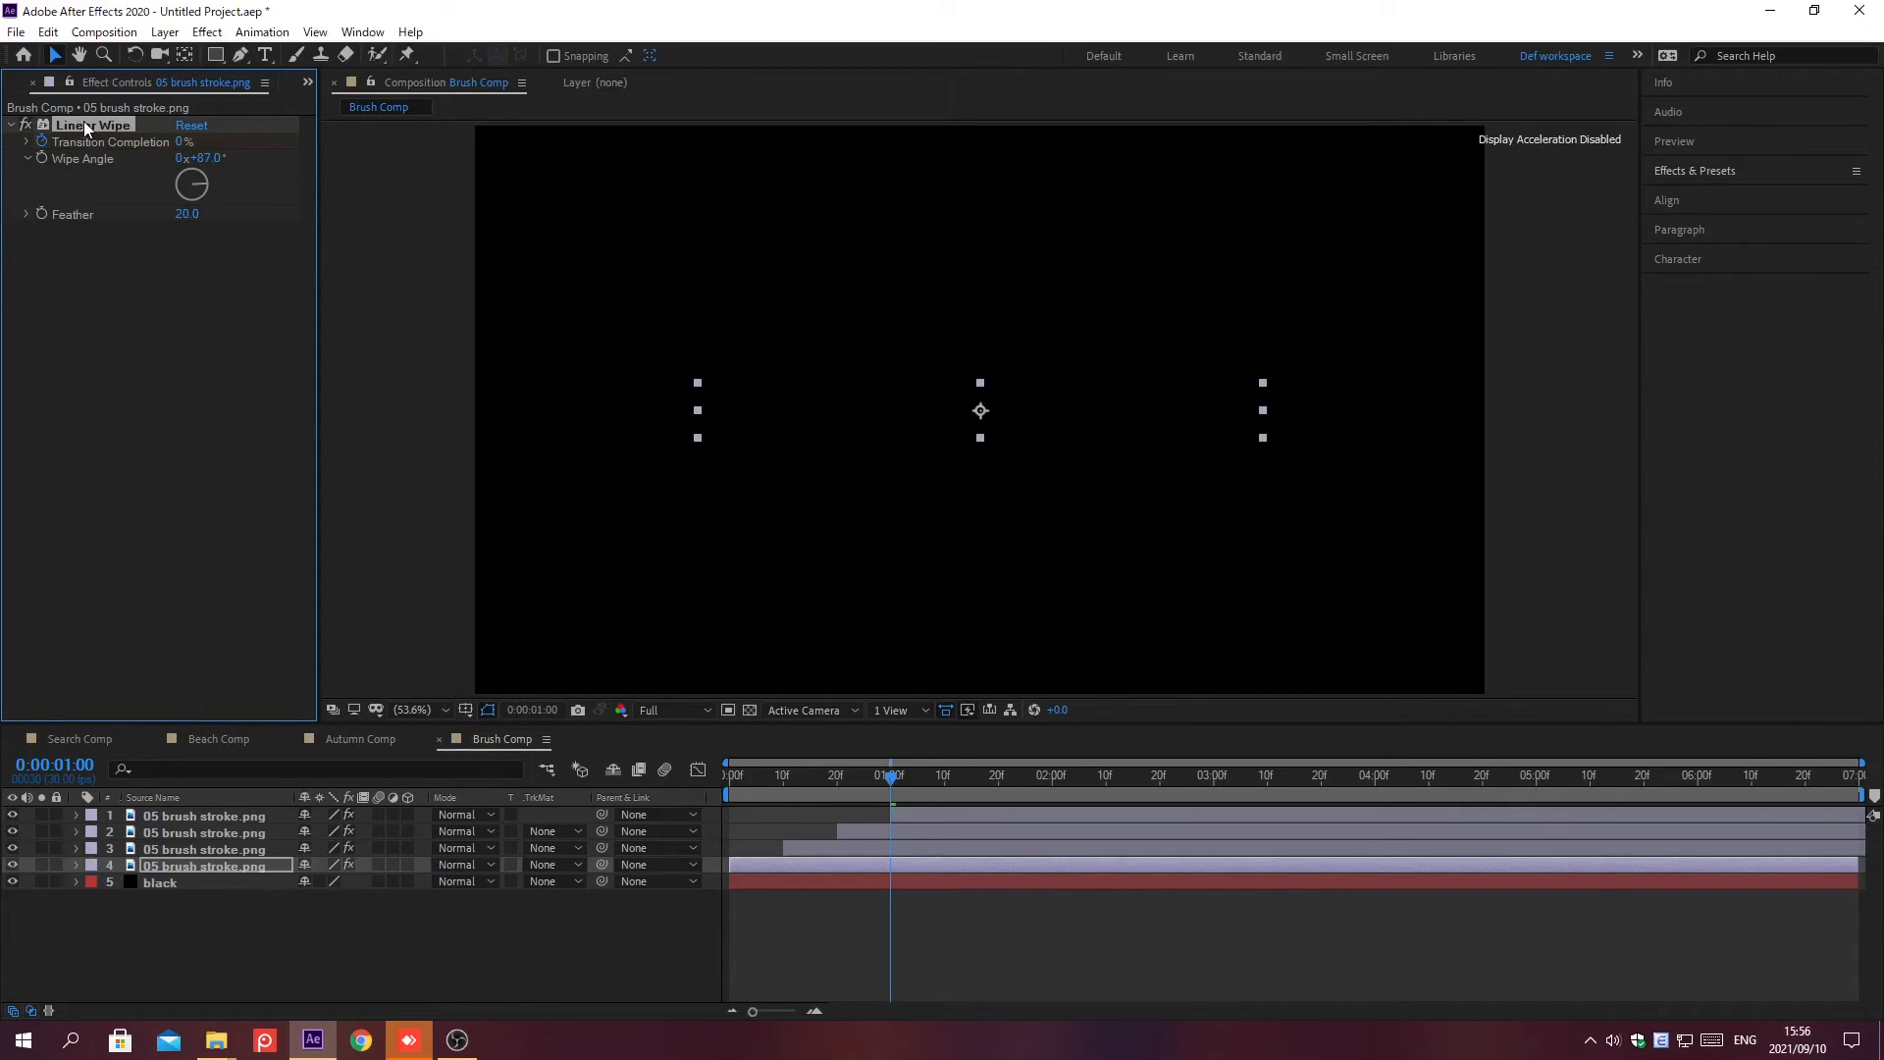
click(243, 879)
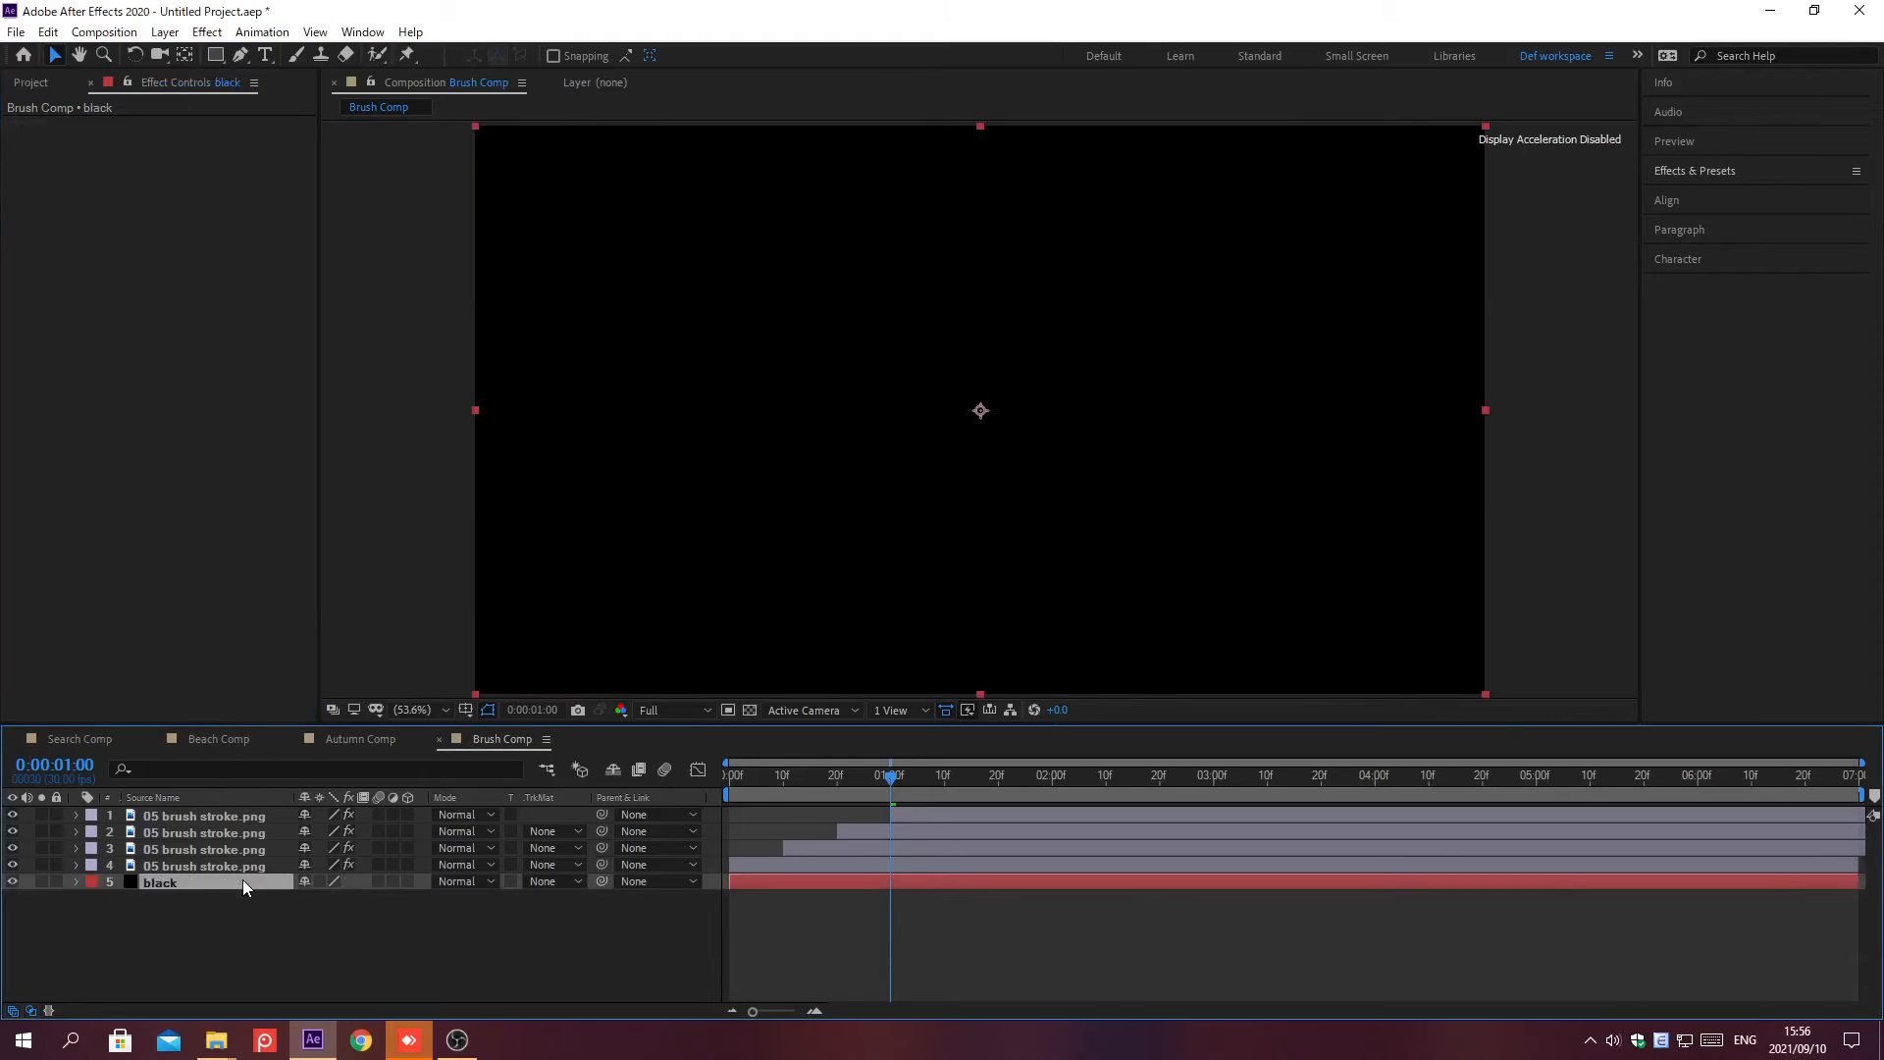
key(alt+shift+j)
text(0;00;01;10)
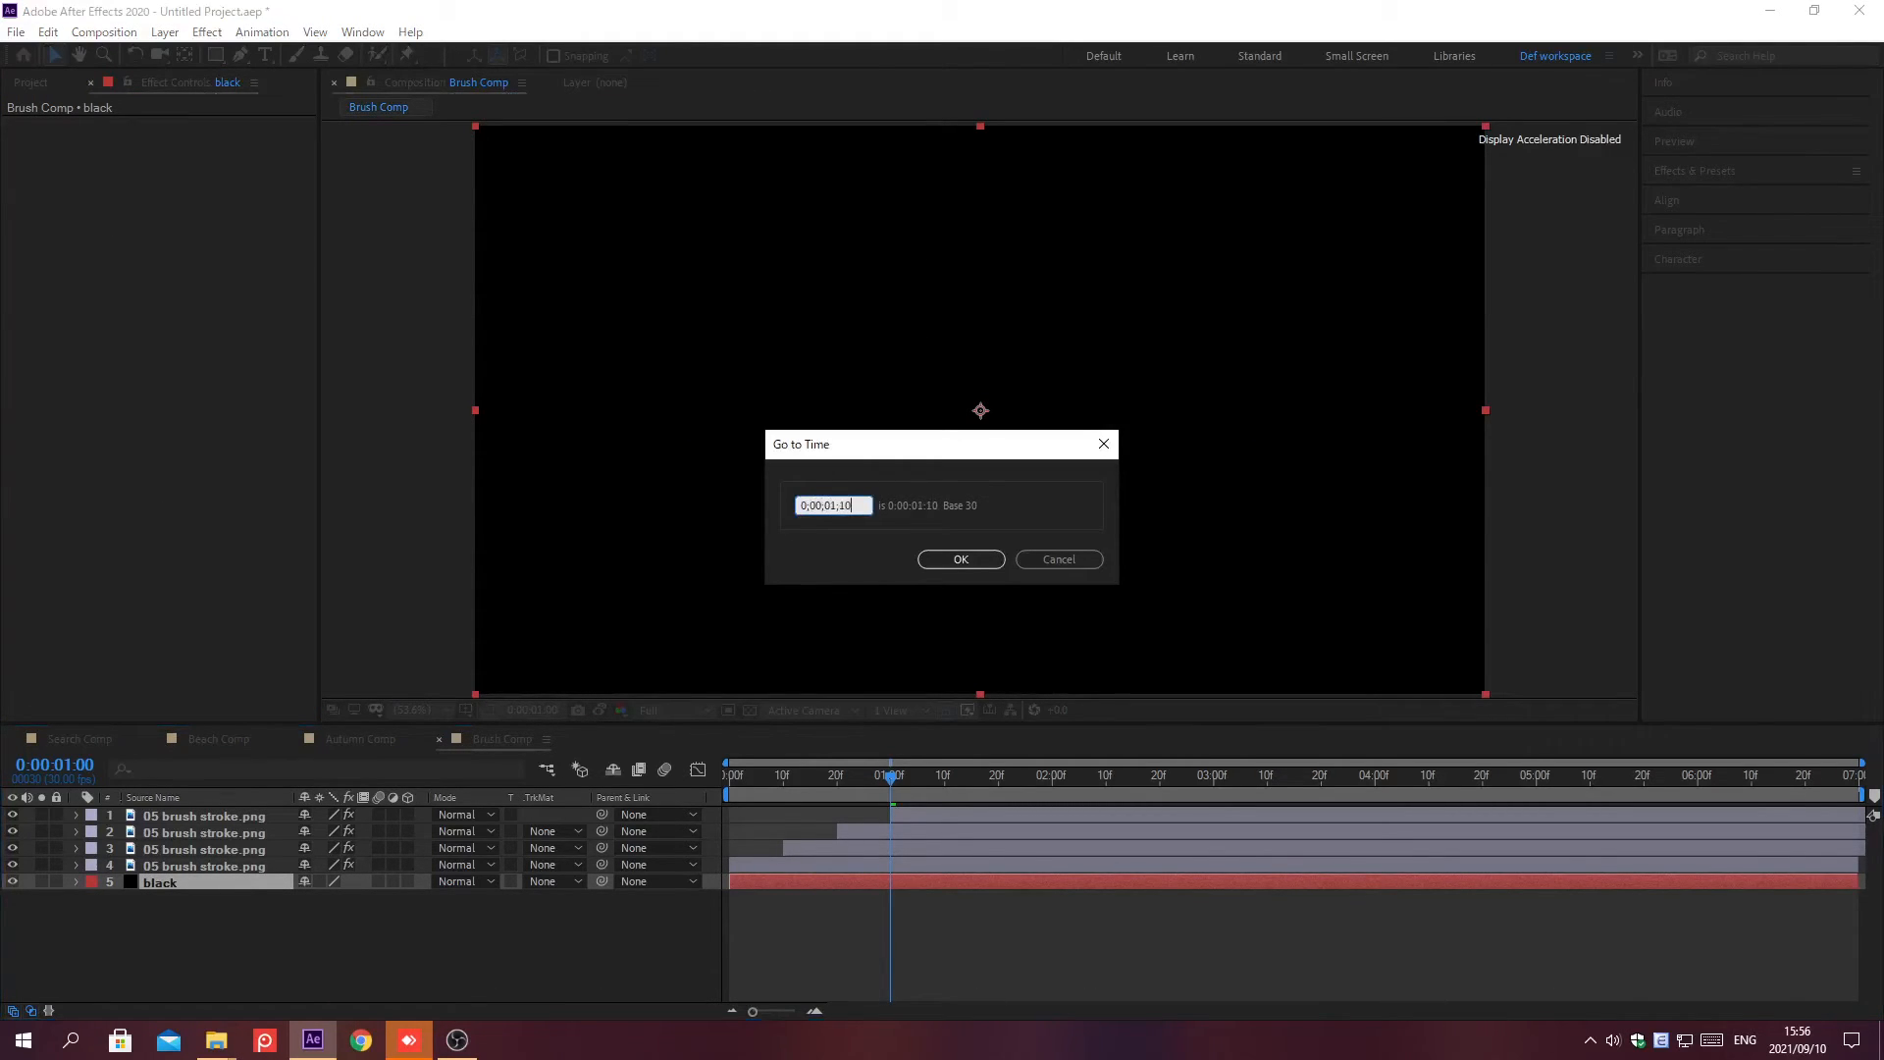
key(Return)
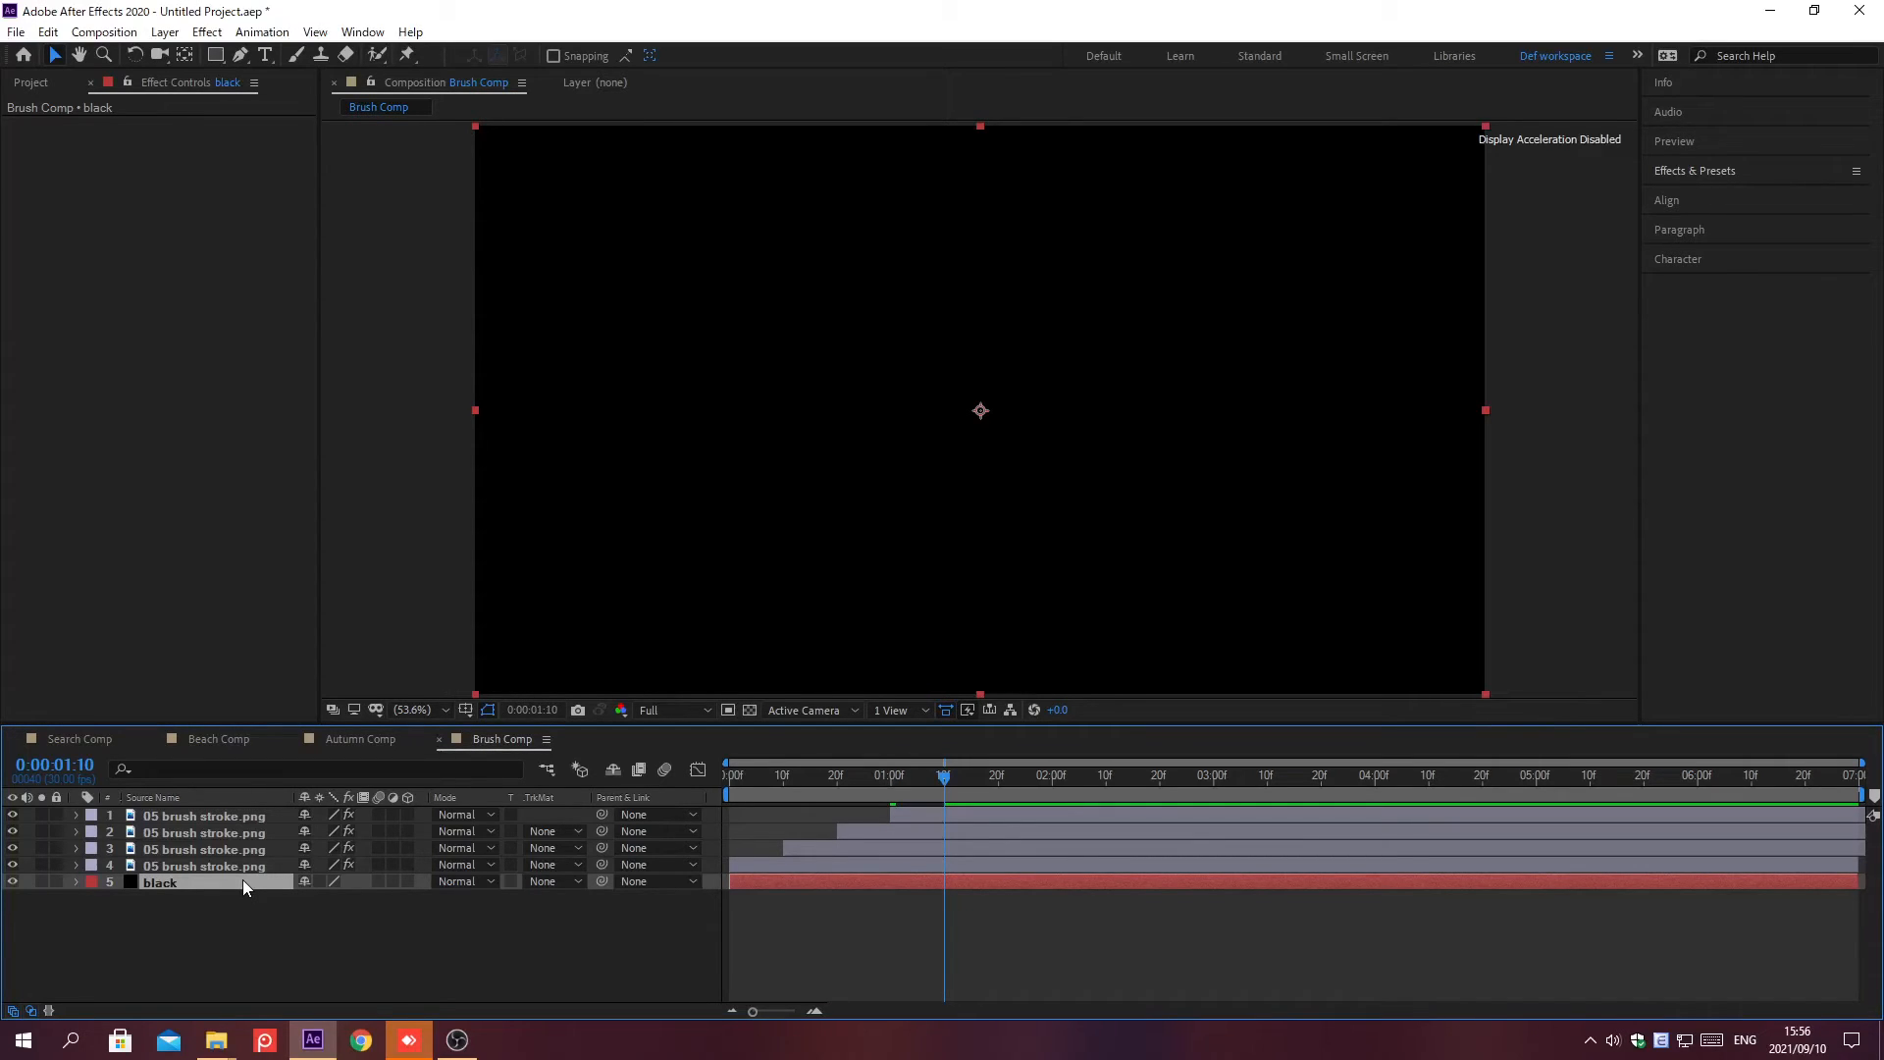
key(ctrl+v)
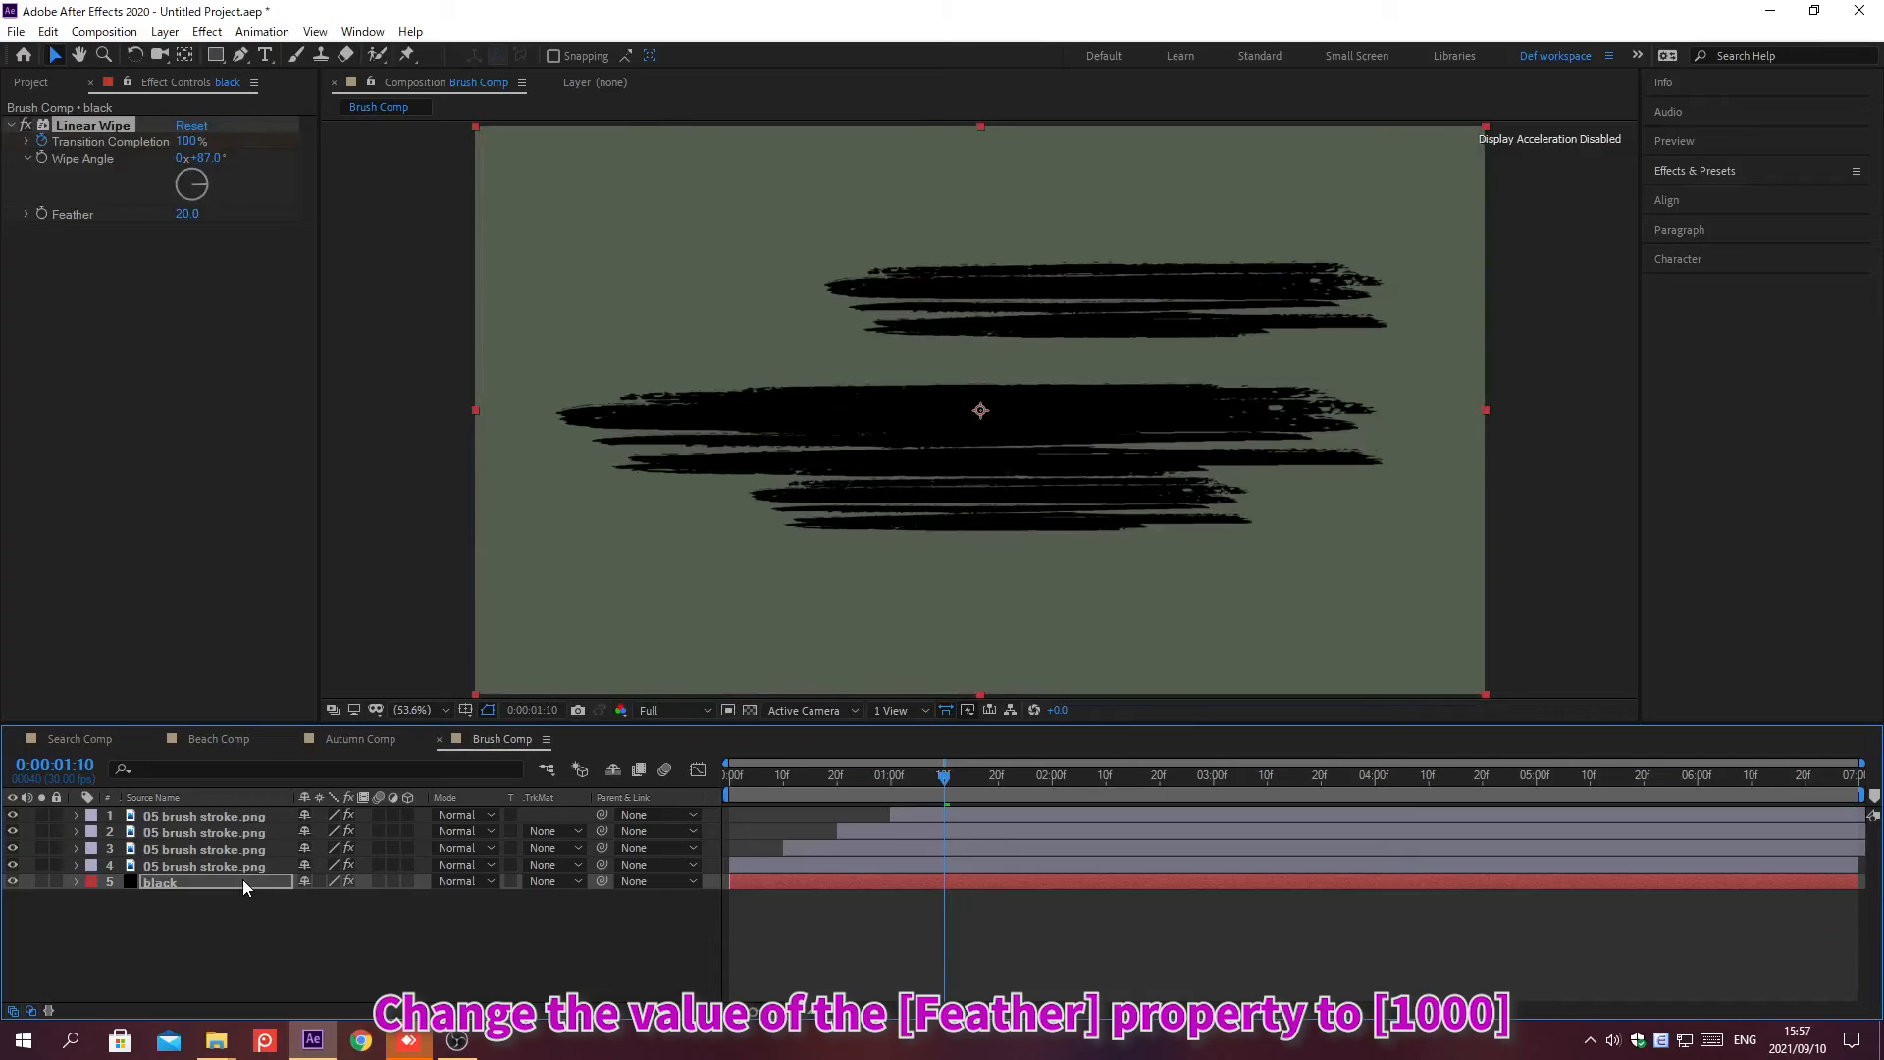
Set the Linear Wipe Feather on the black solid to 1000
click(184, 214)
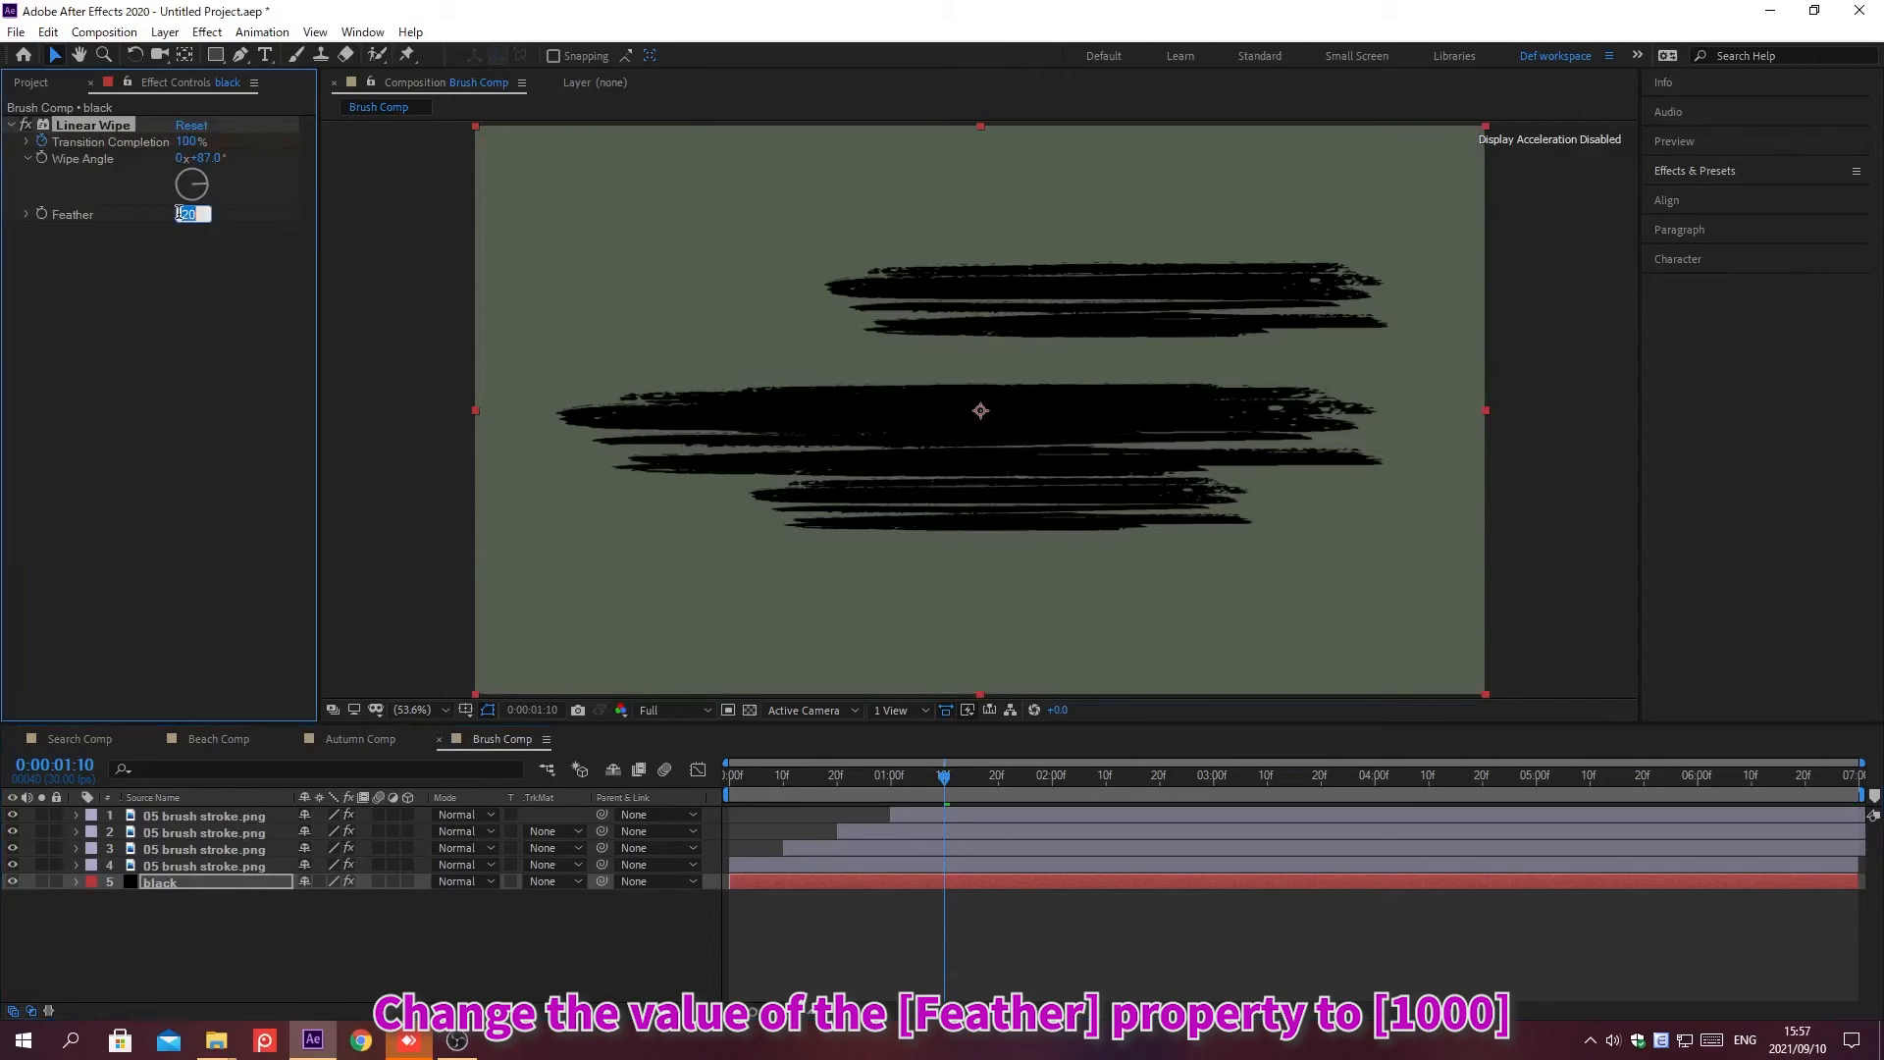
text(1000)
key(Return)
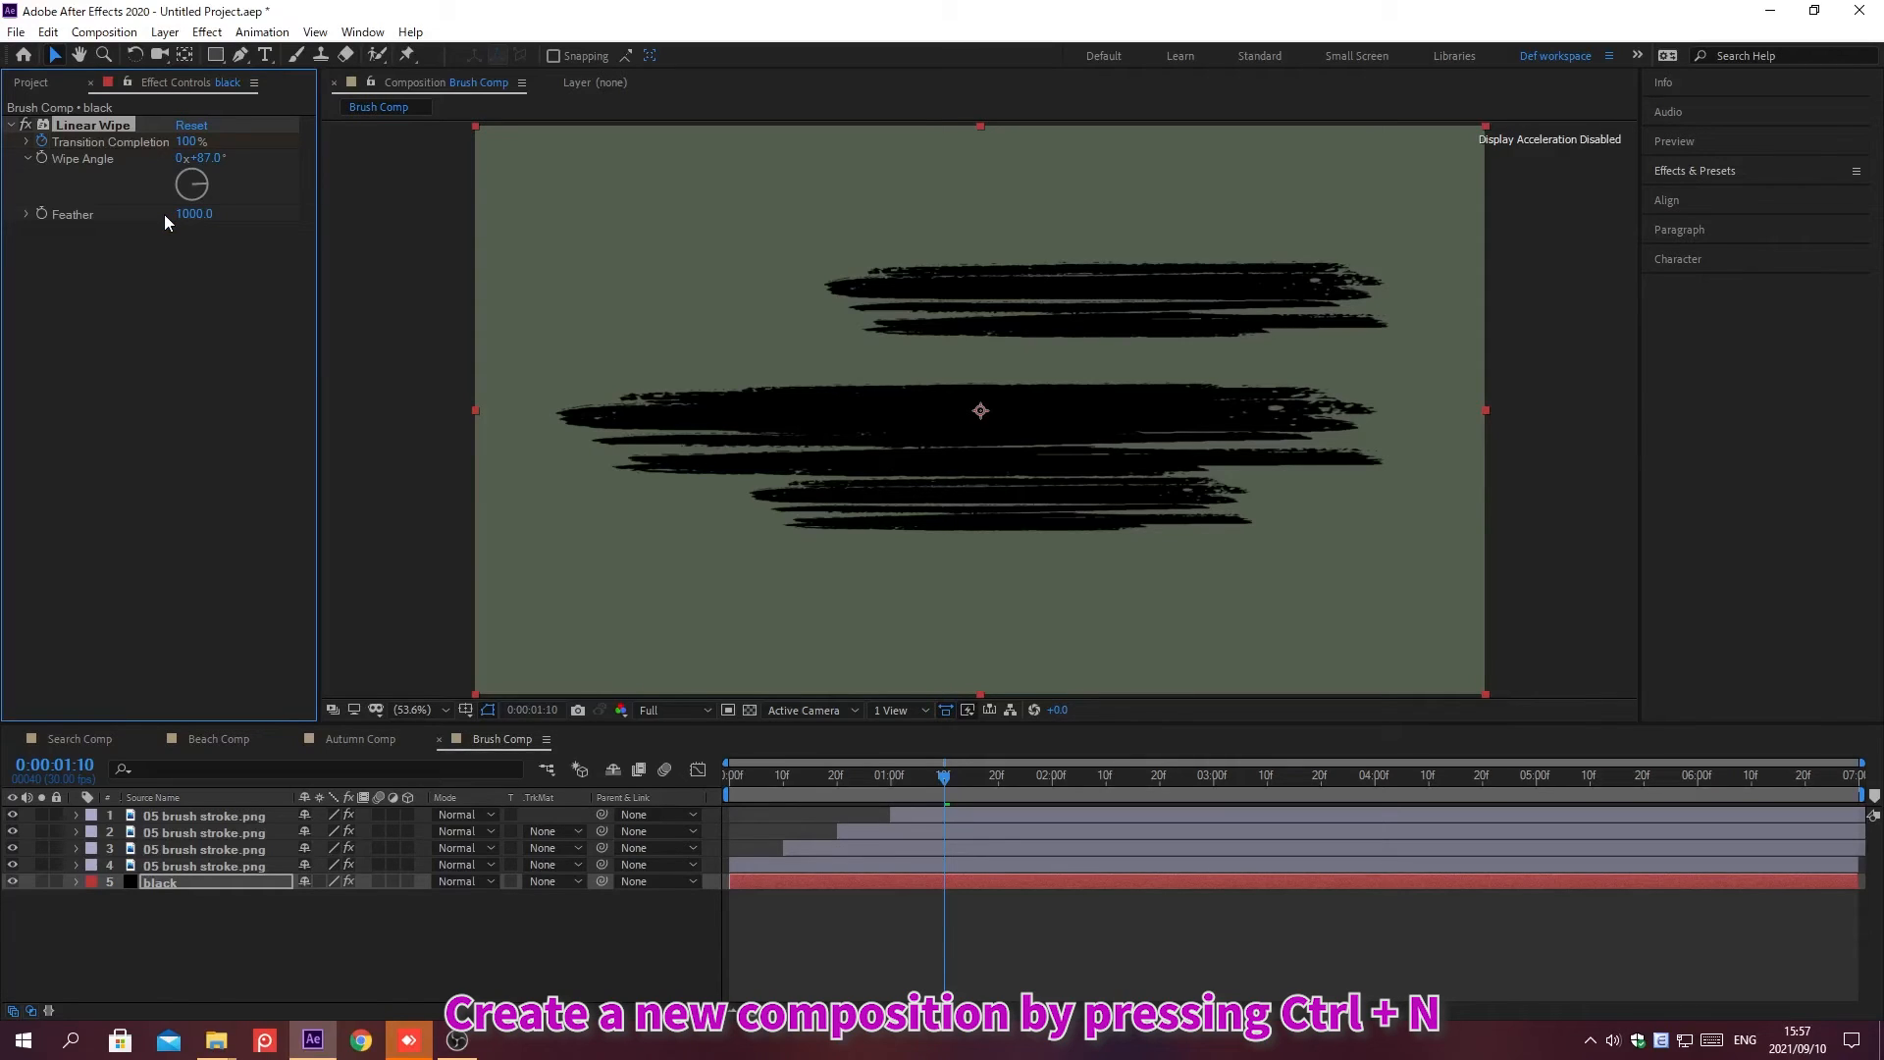
Create a new composition named Main Comp
key(ctrl+n)
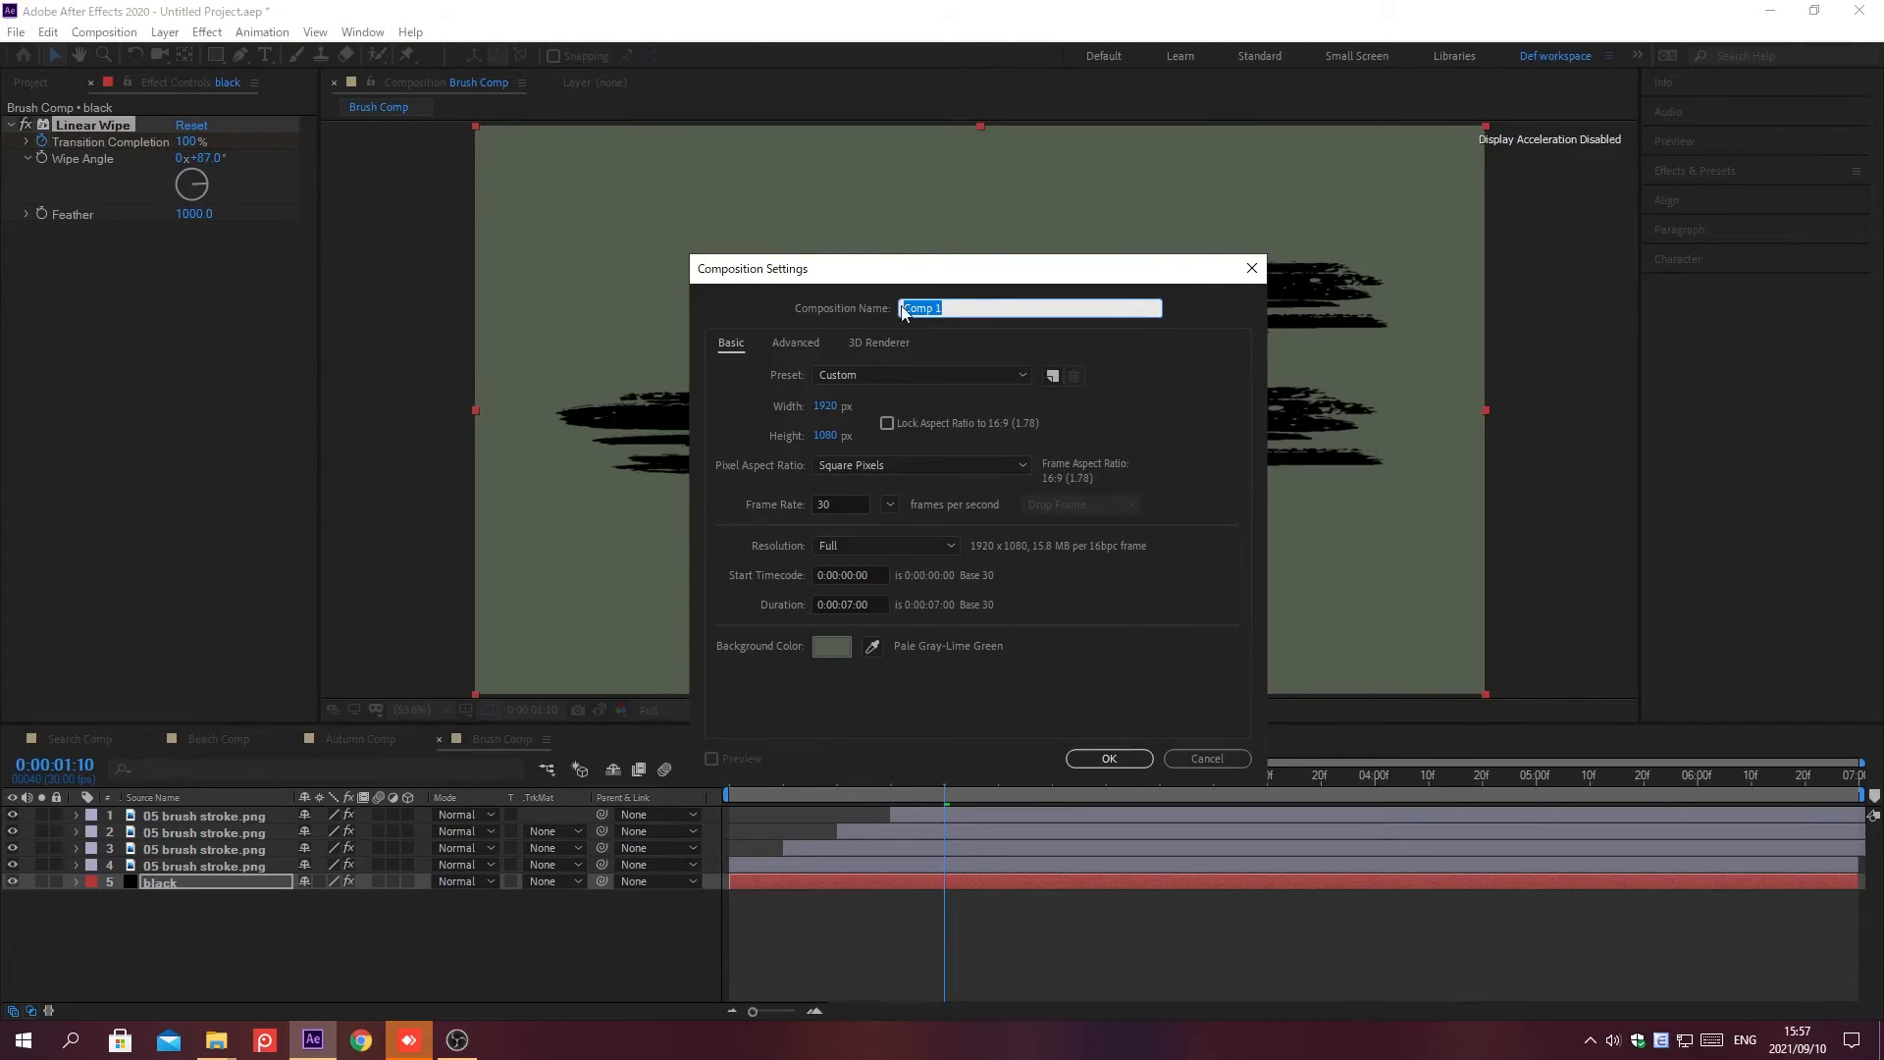
text(Main Comp)
key(Return)
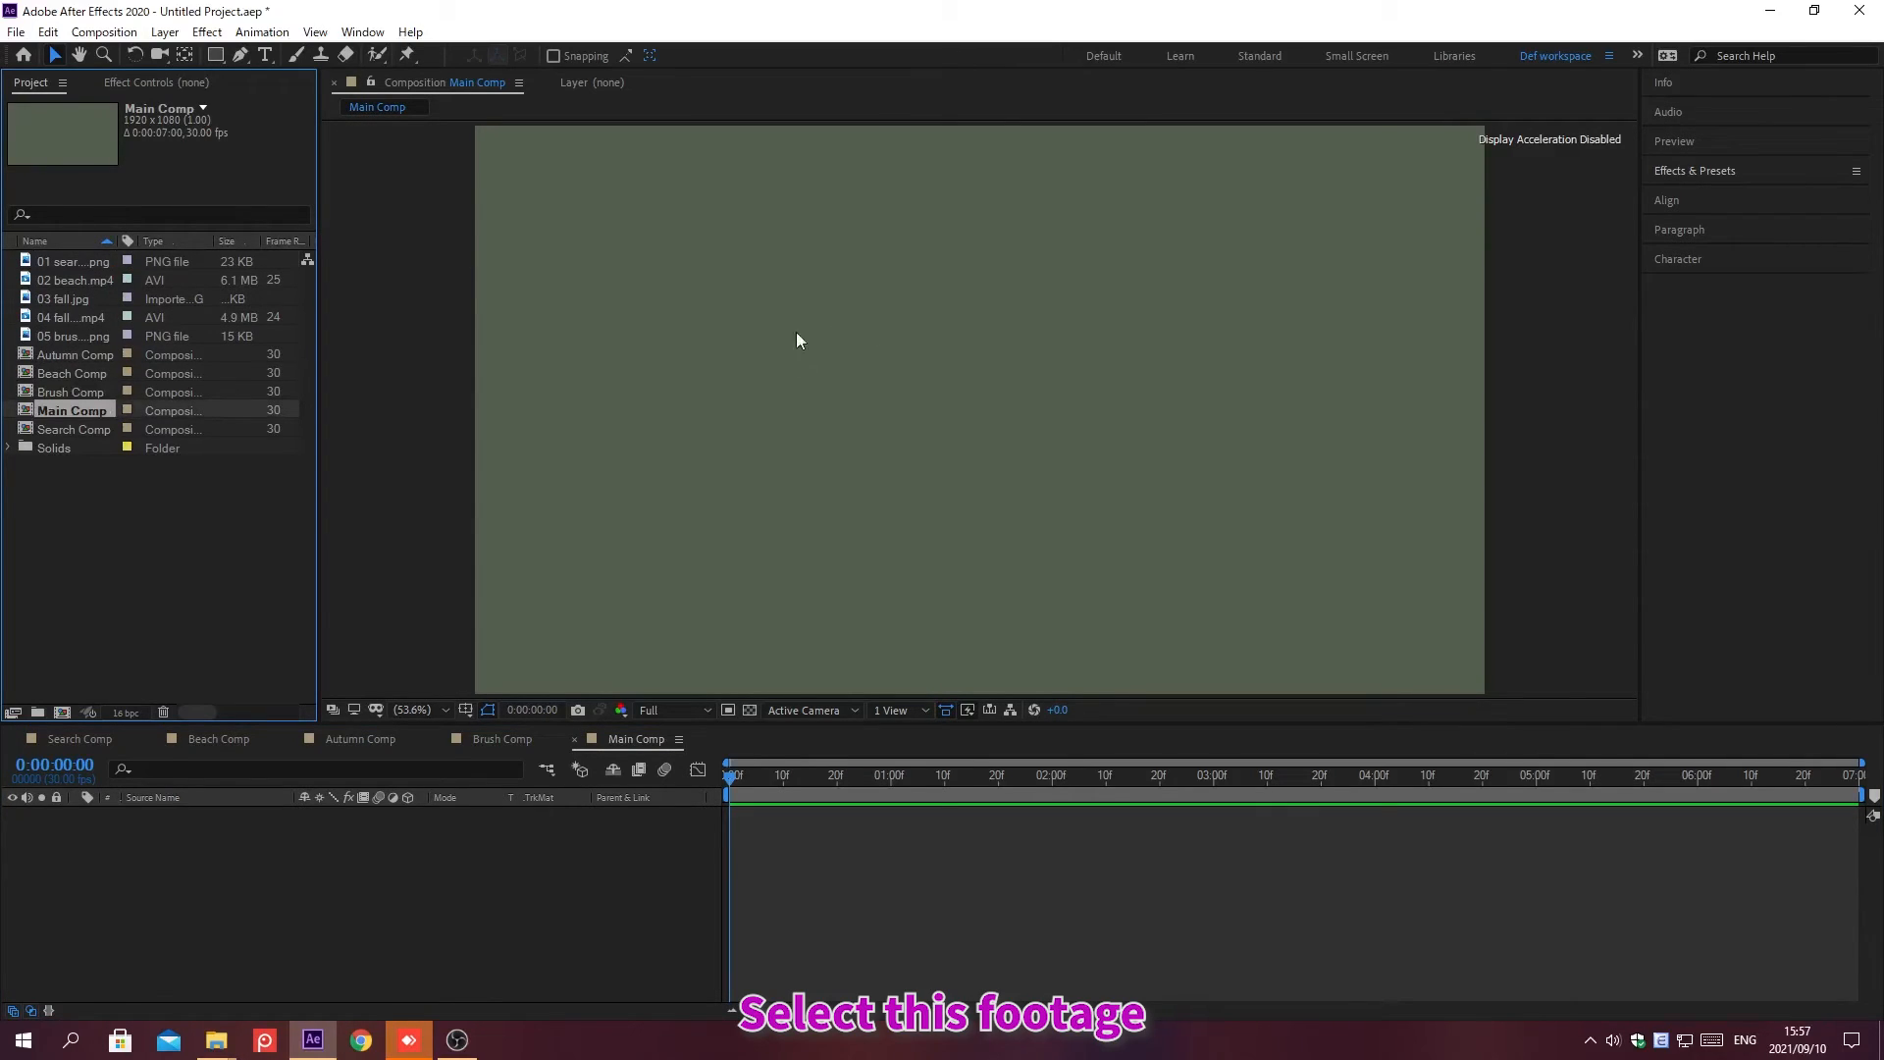
Add Search Comp to the Main Comp timeline and trim its out point at 0:00:01:20
click(62, 429)
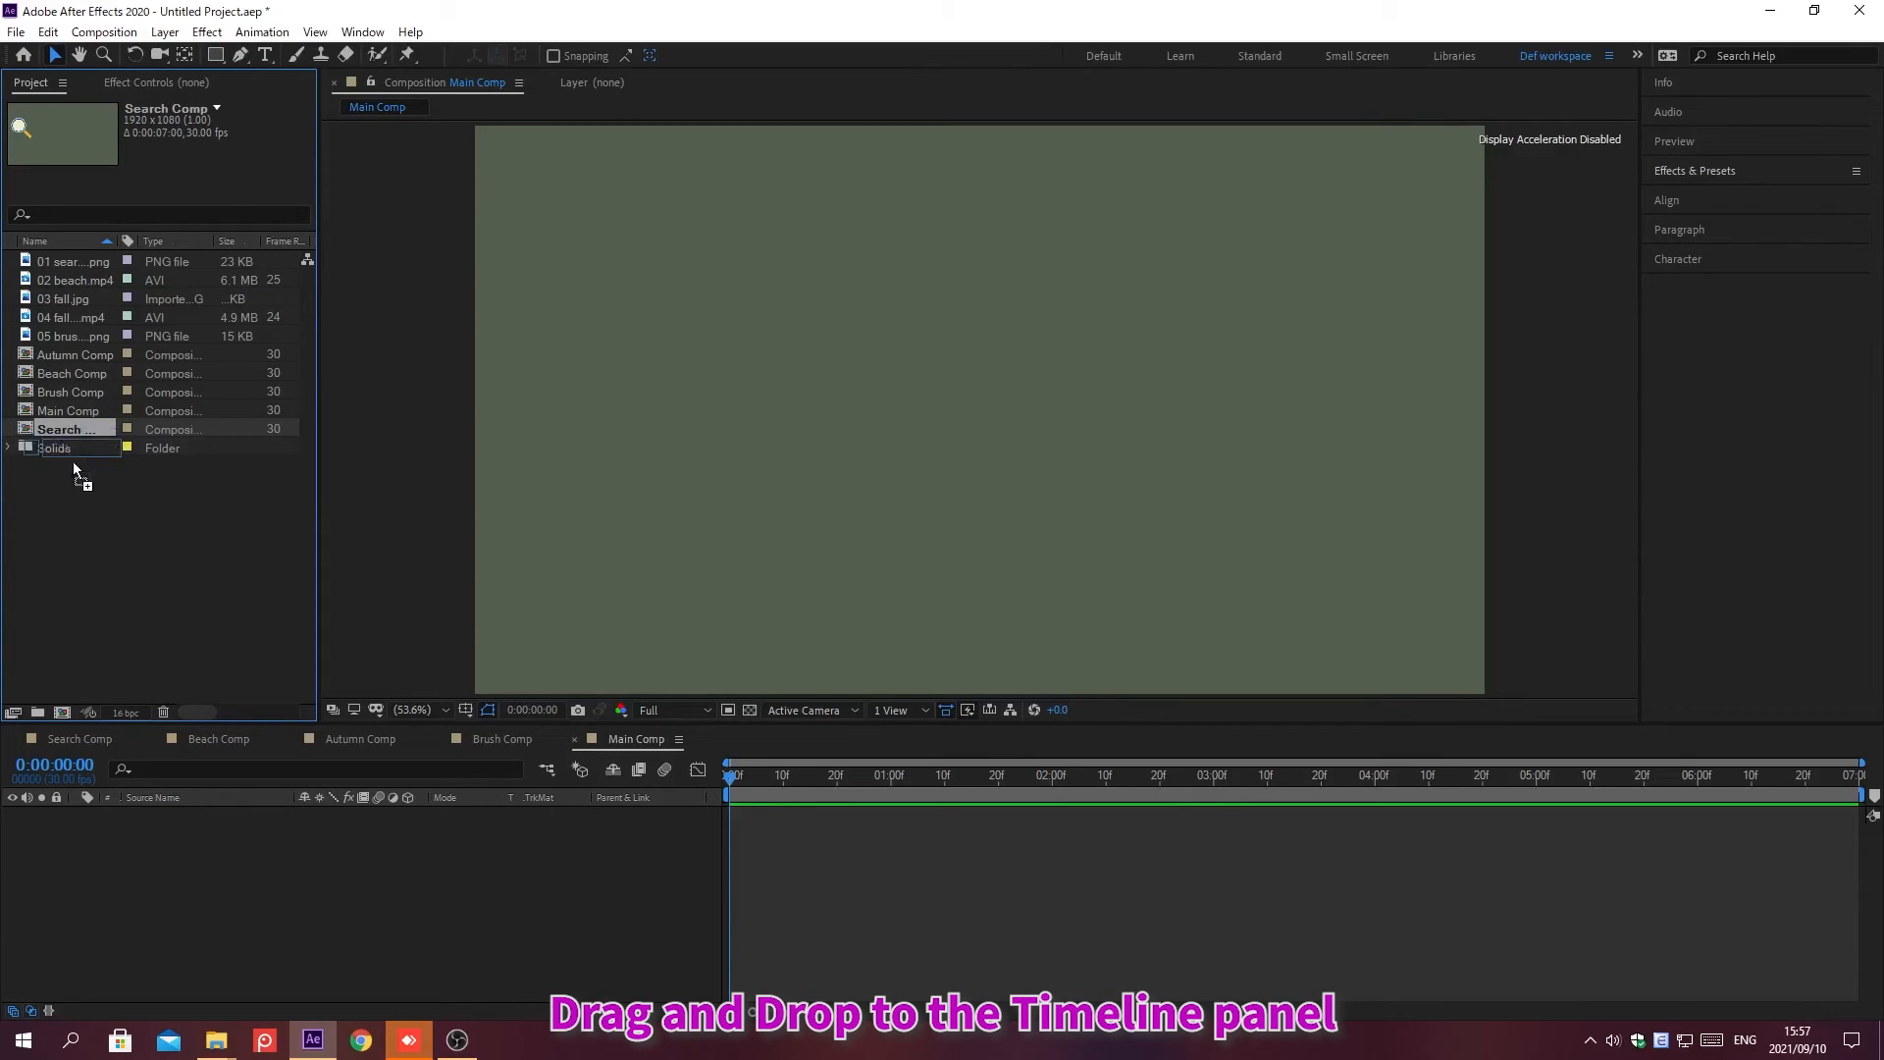
drag(73, 461, 196, 883)
key(alt+shift+j)
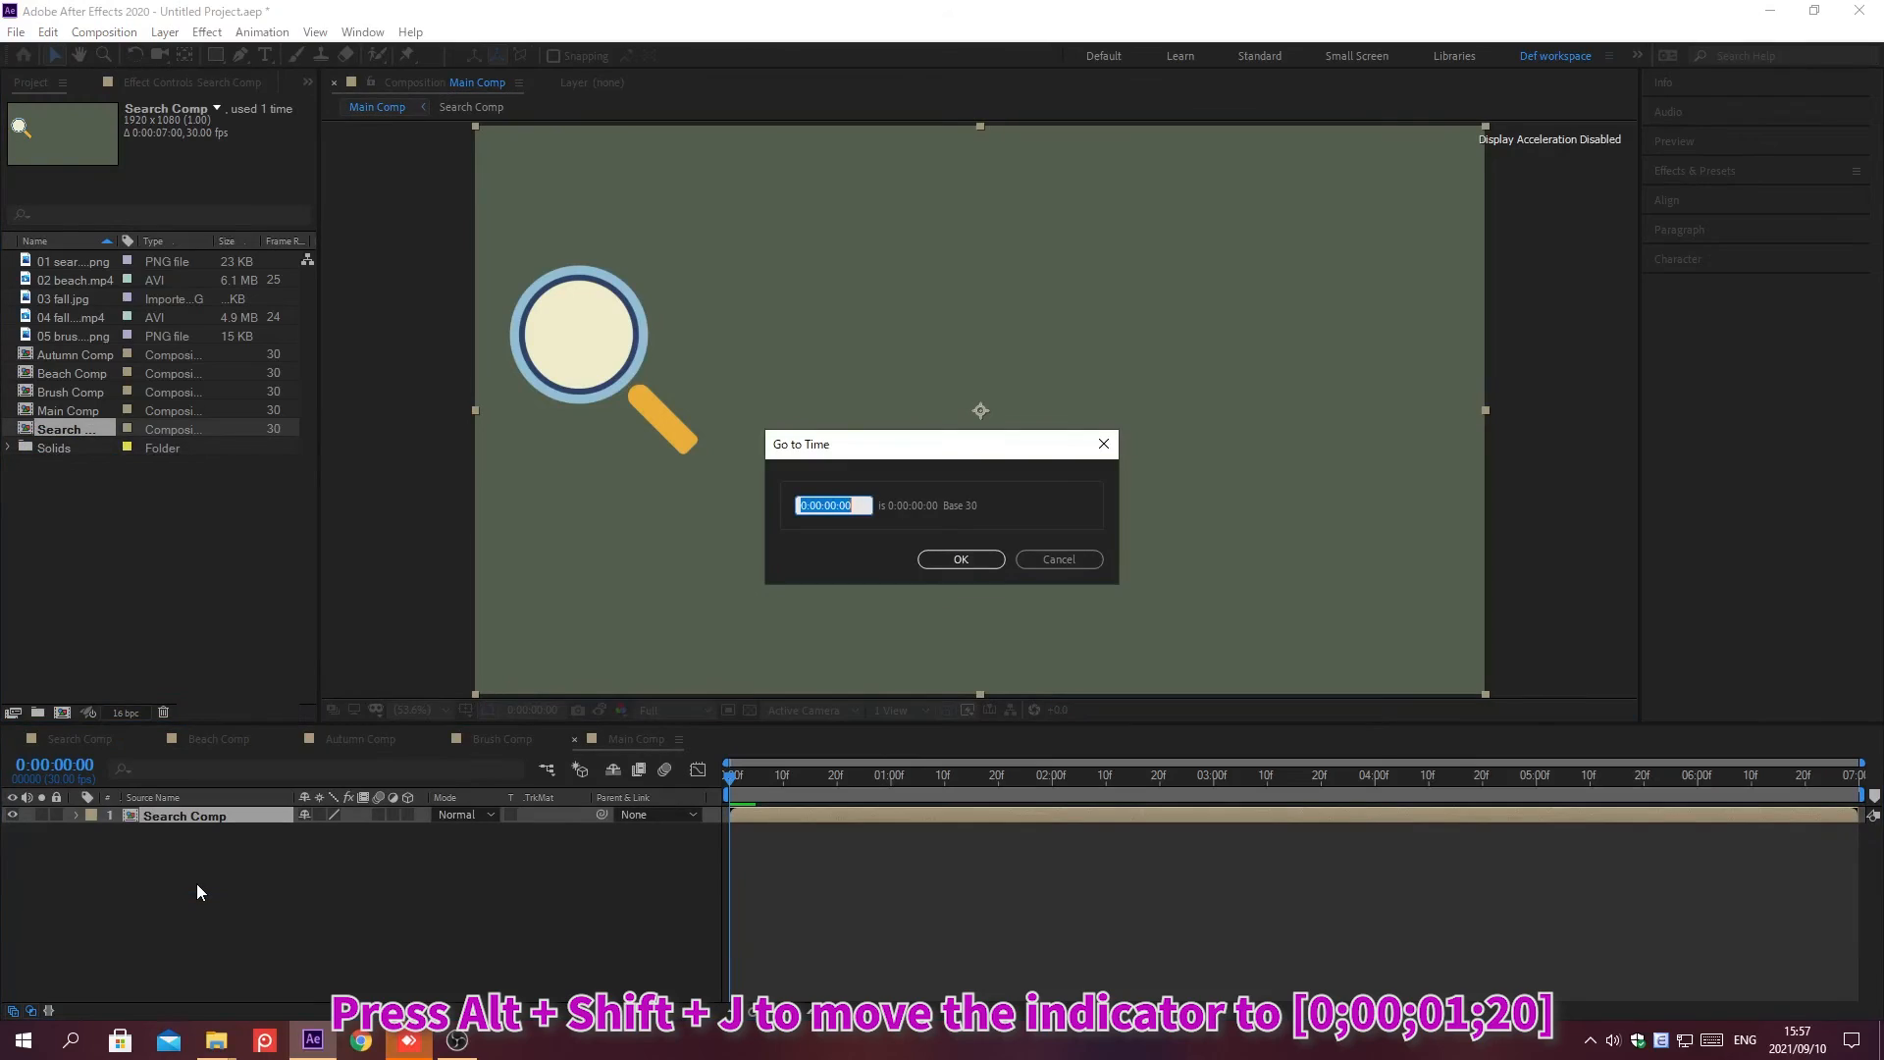
text(0;00;01;20)
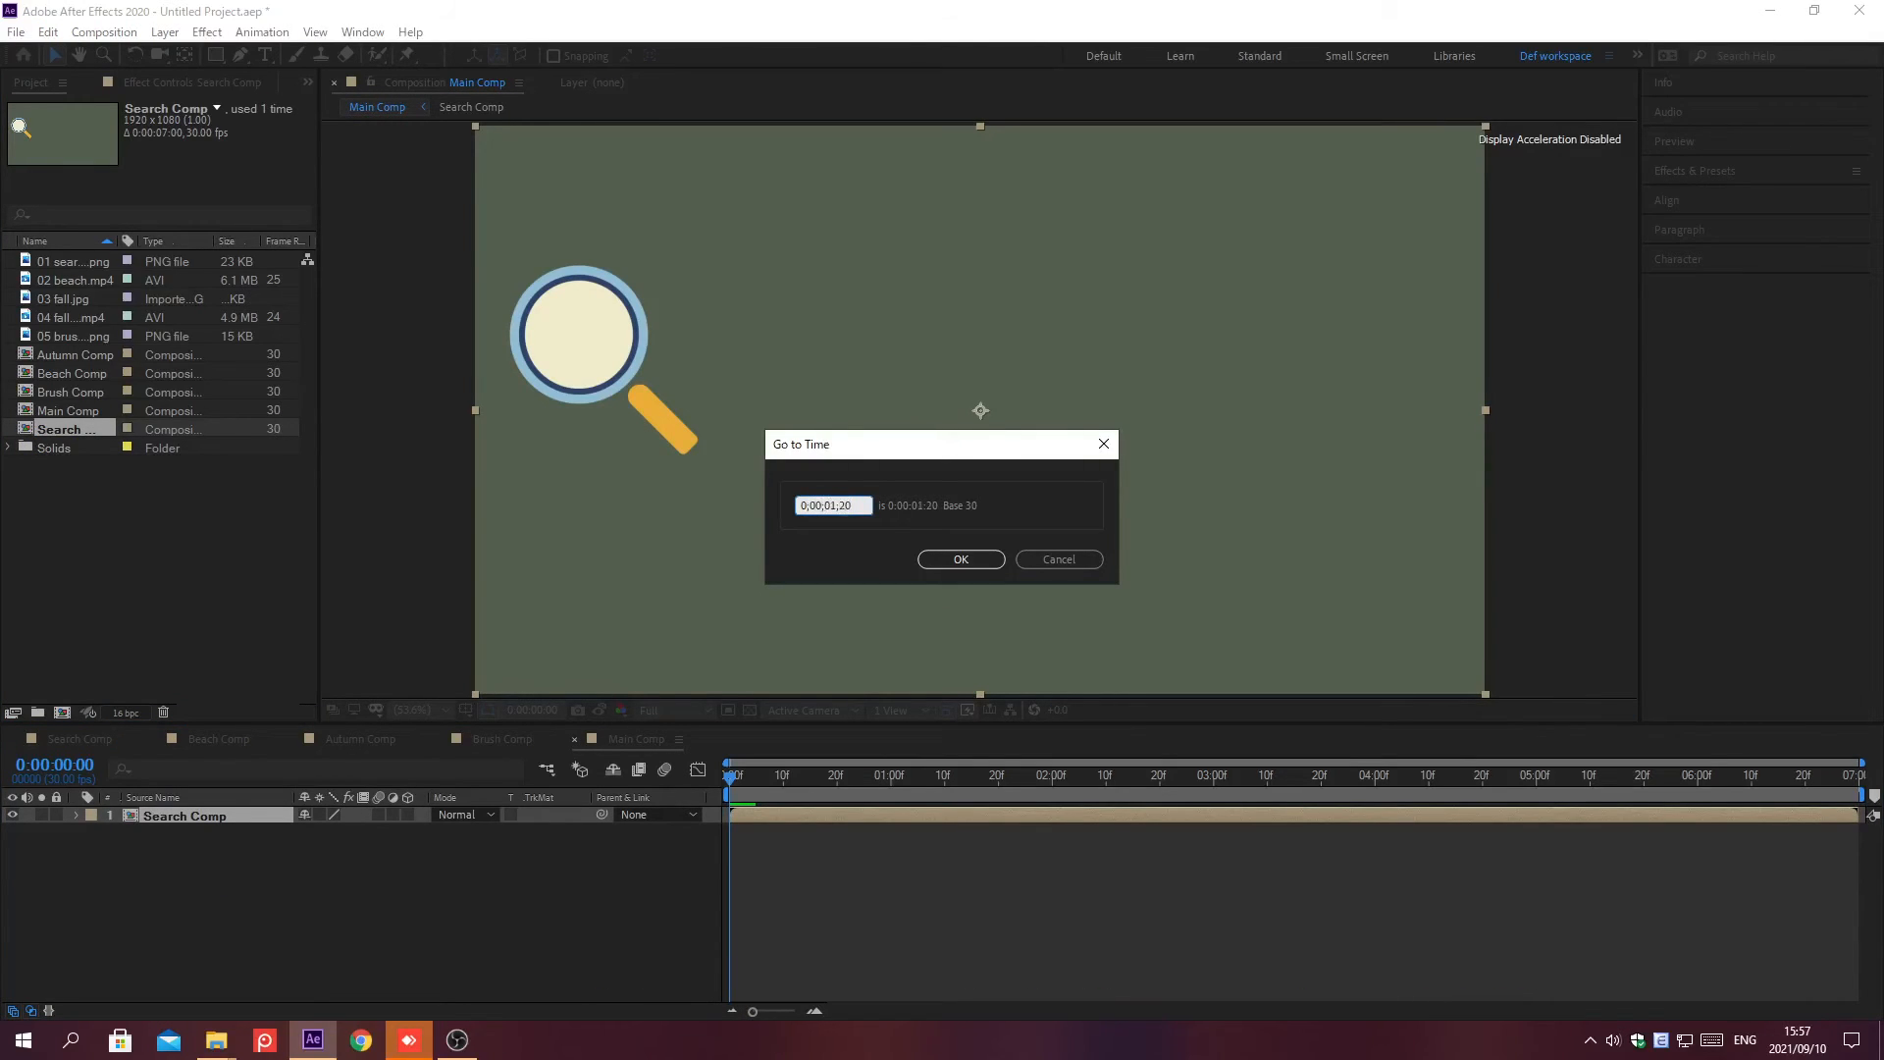
key(Return)
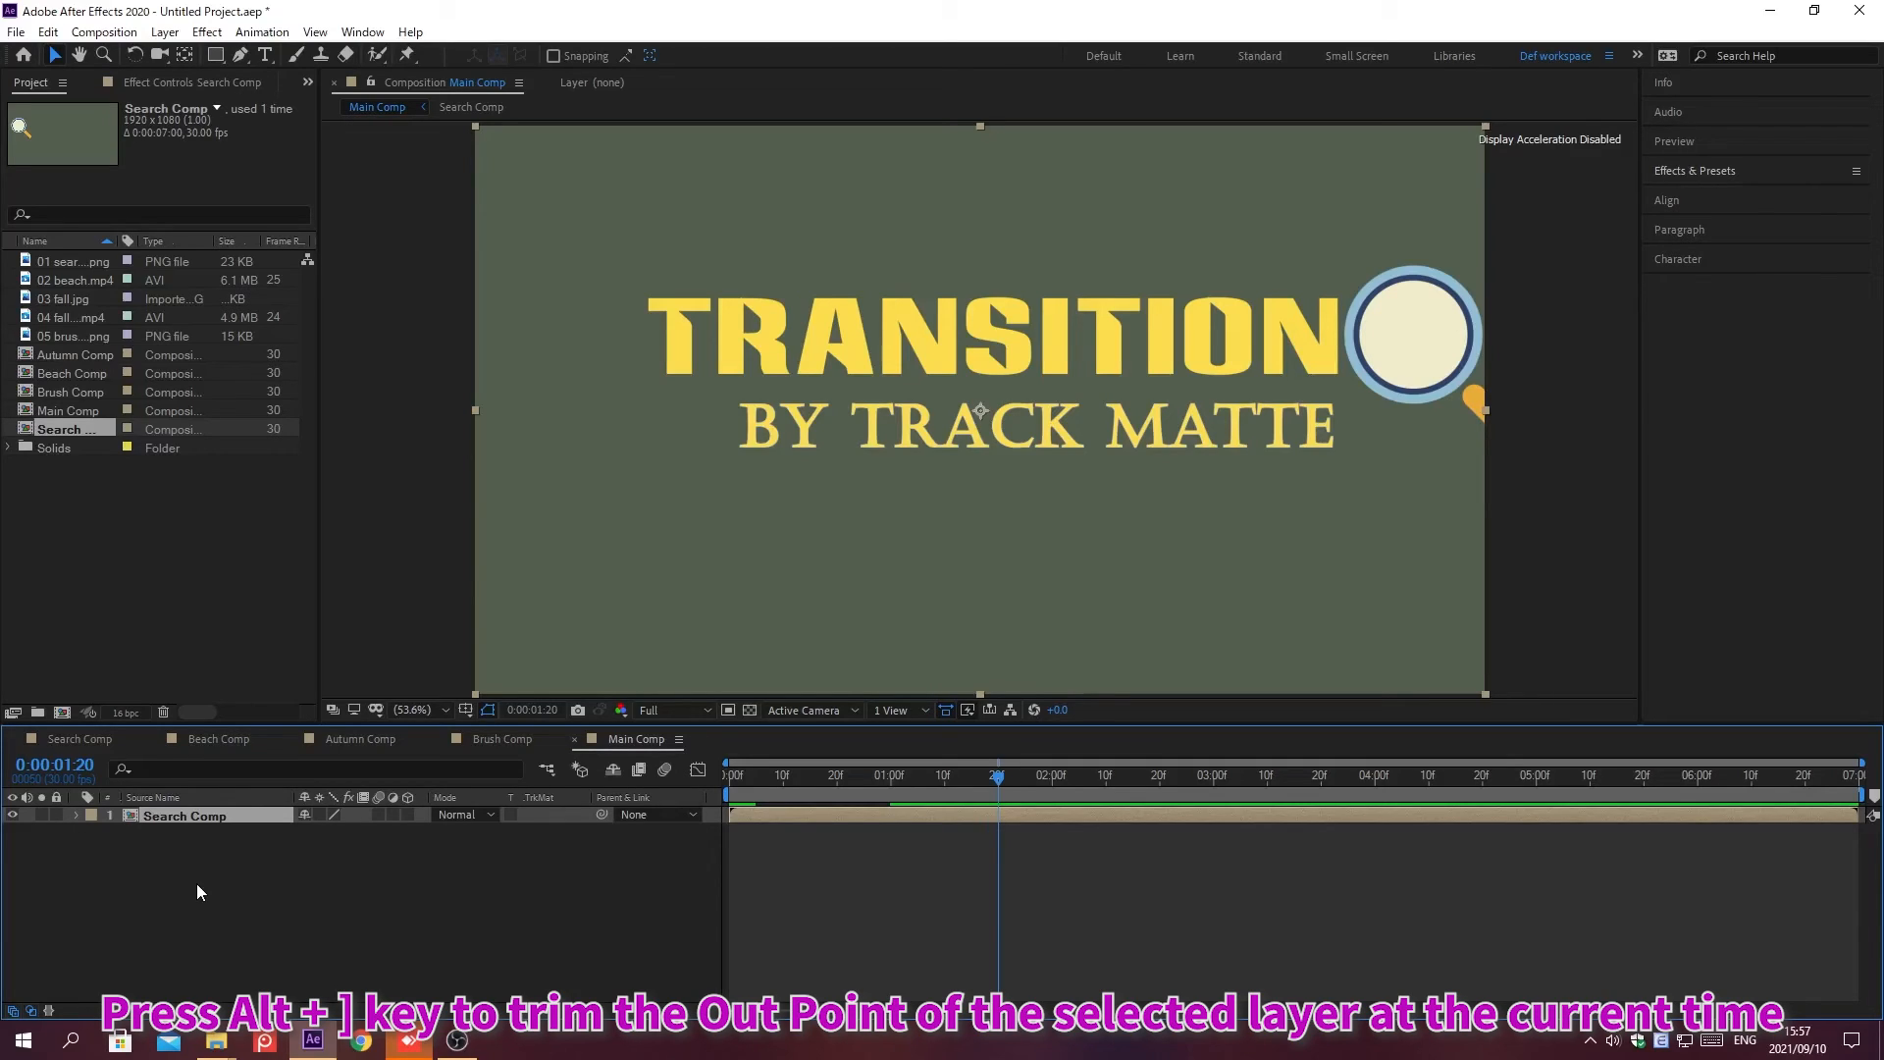
key(alt+bracketright)
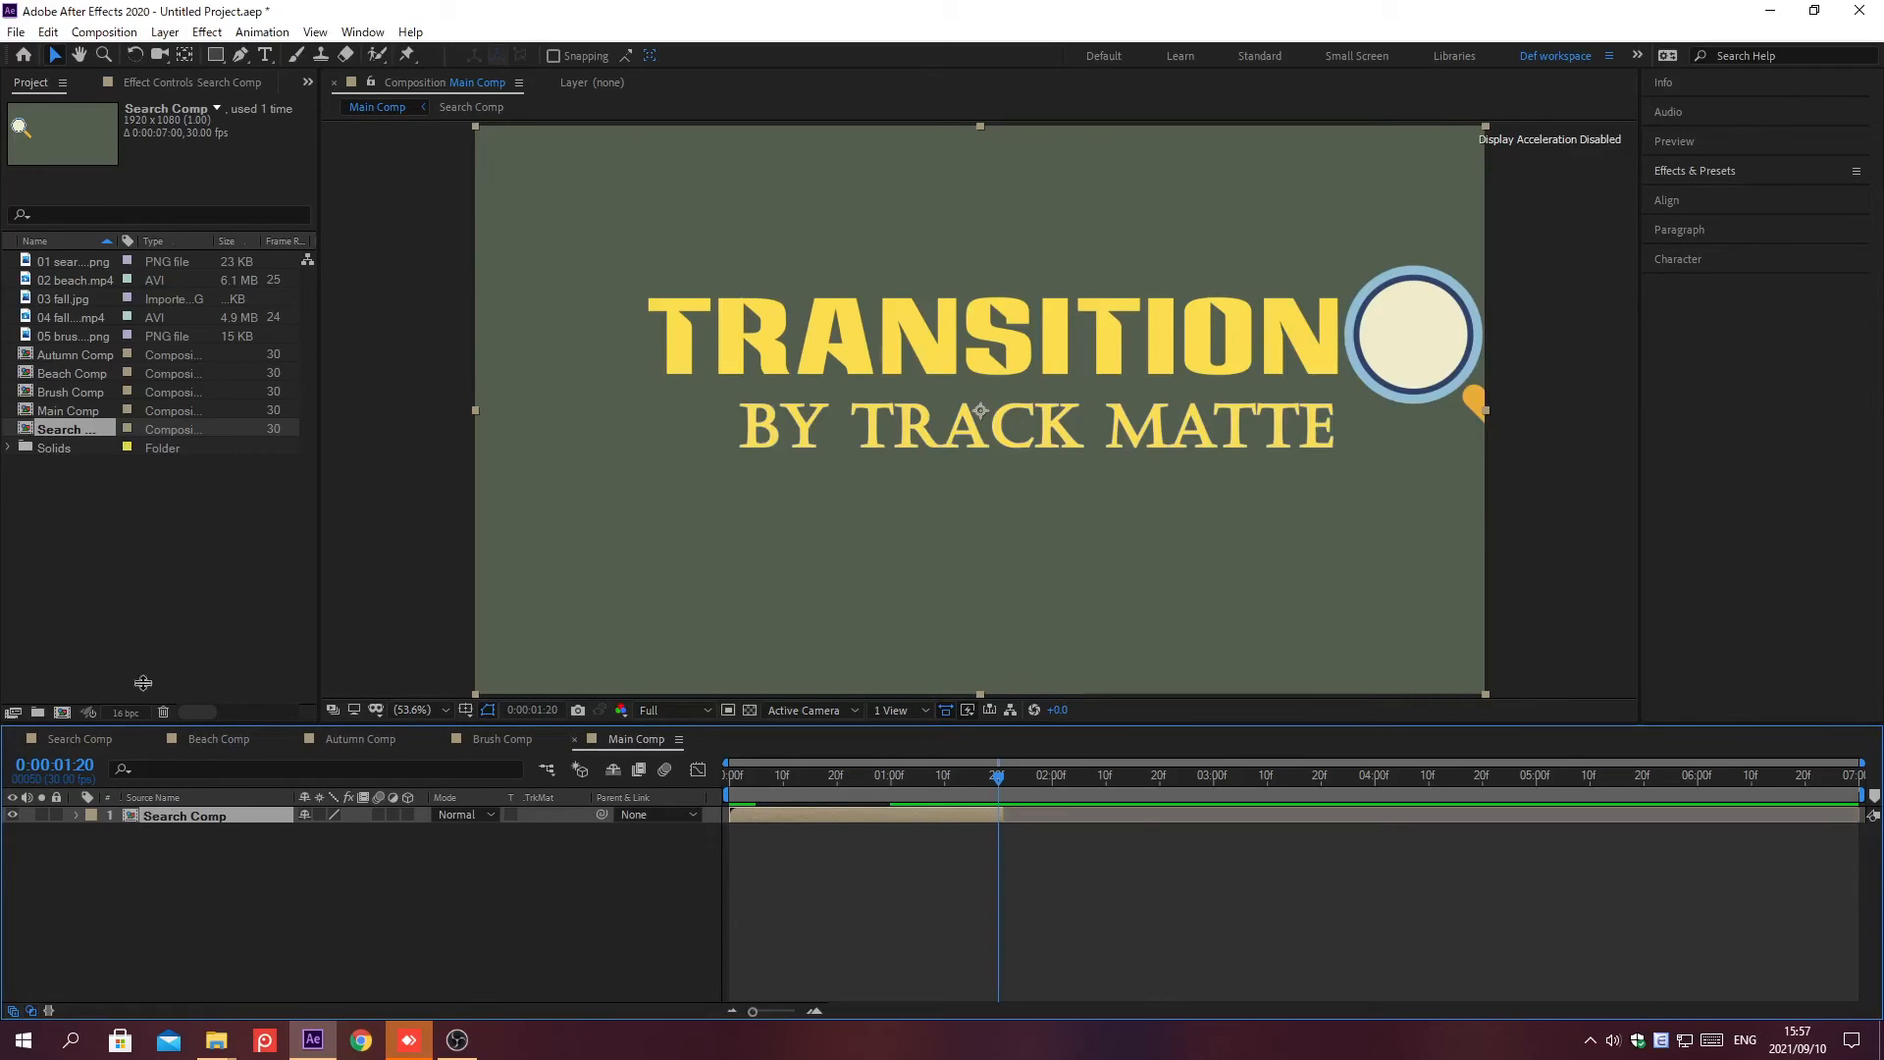
Add Brush Comp below Search Comp, then 04 fall sky.mp4 beneath it with Brush Comp as its alpha matte
click(63, 391)
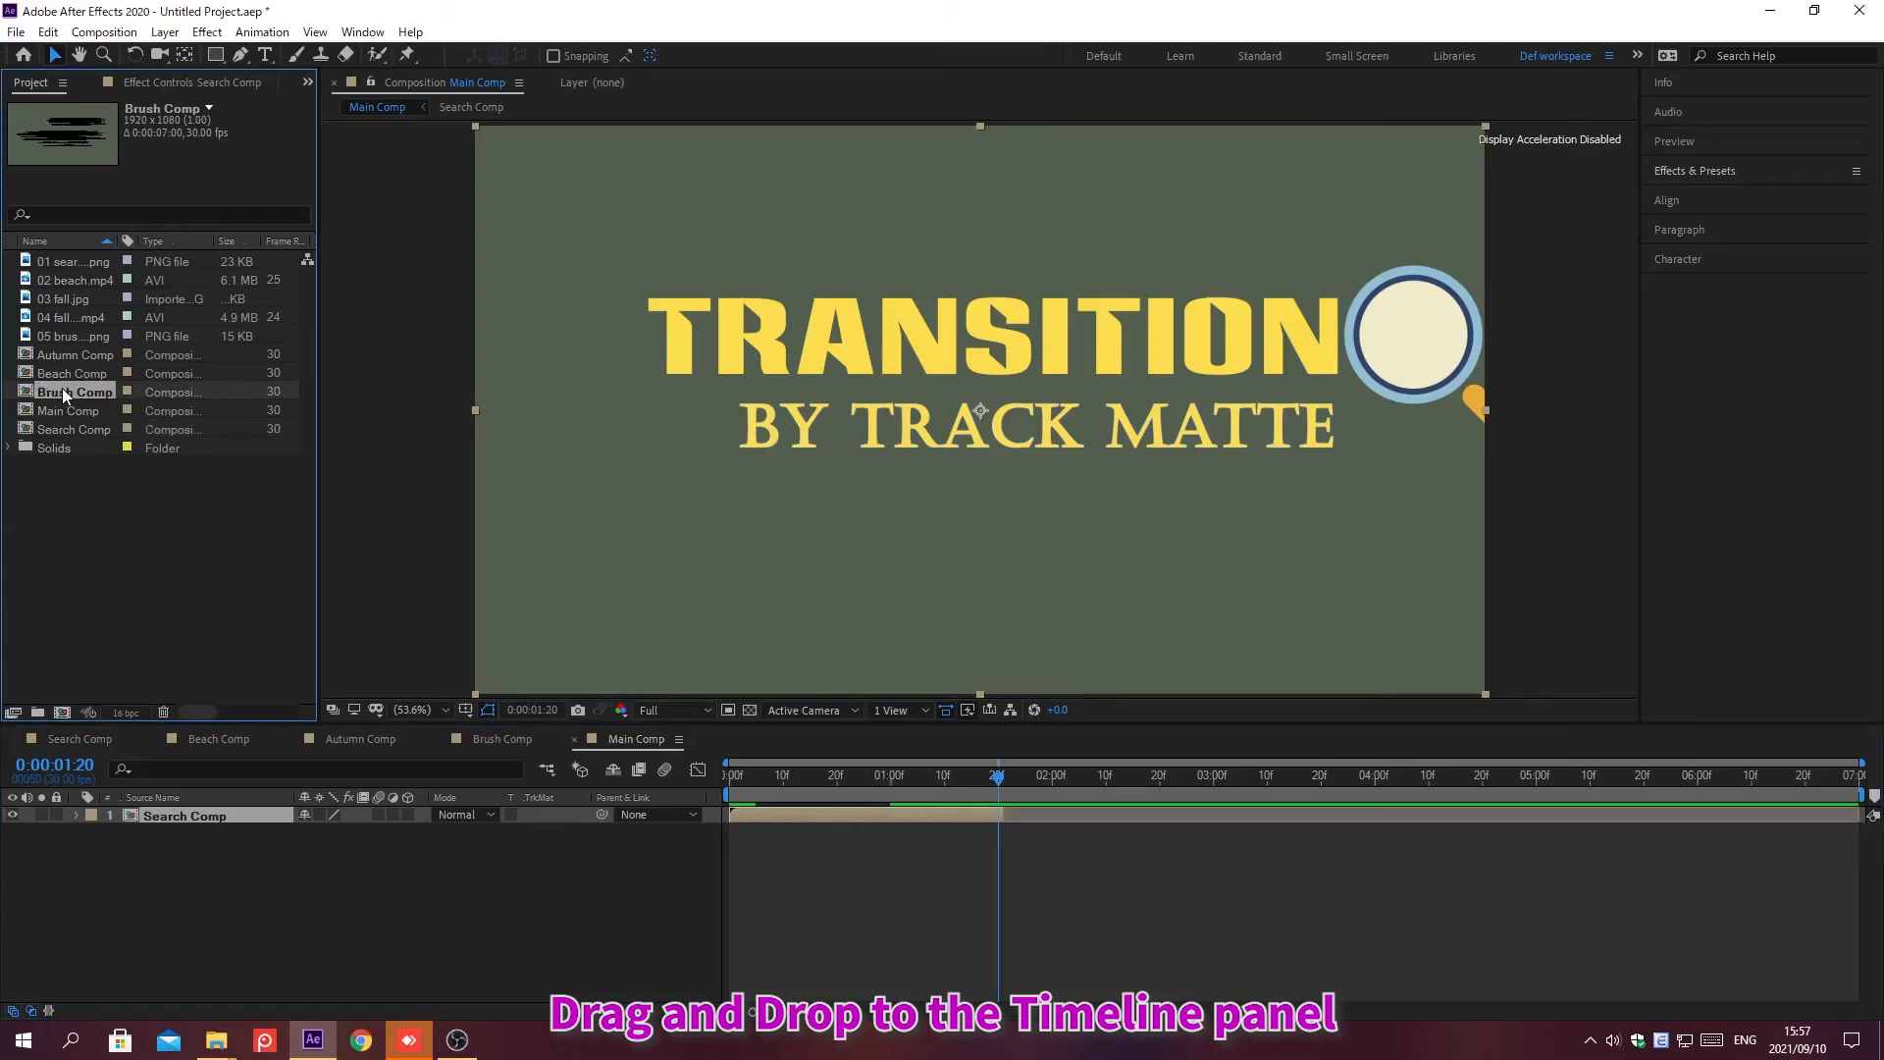
drag(62, 387, 196, 883)
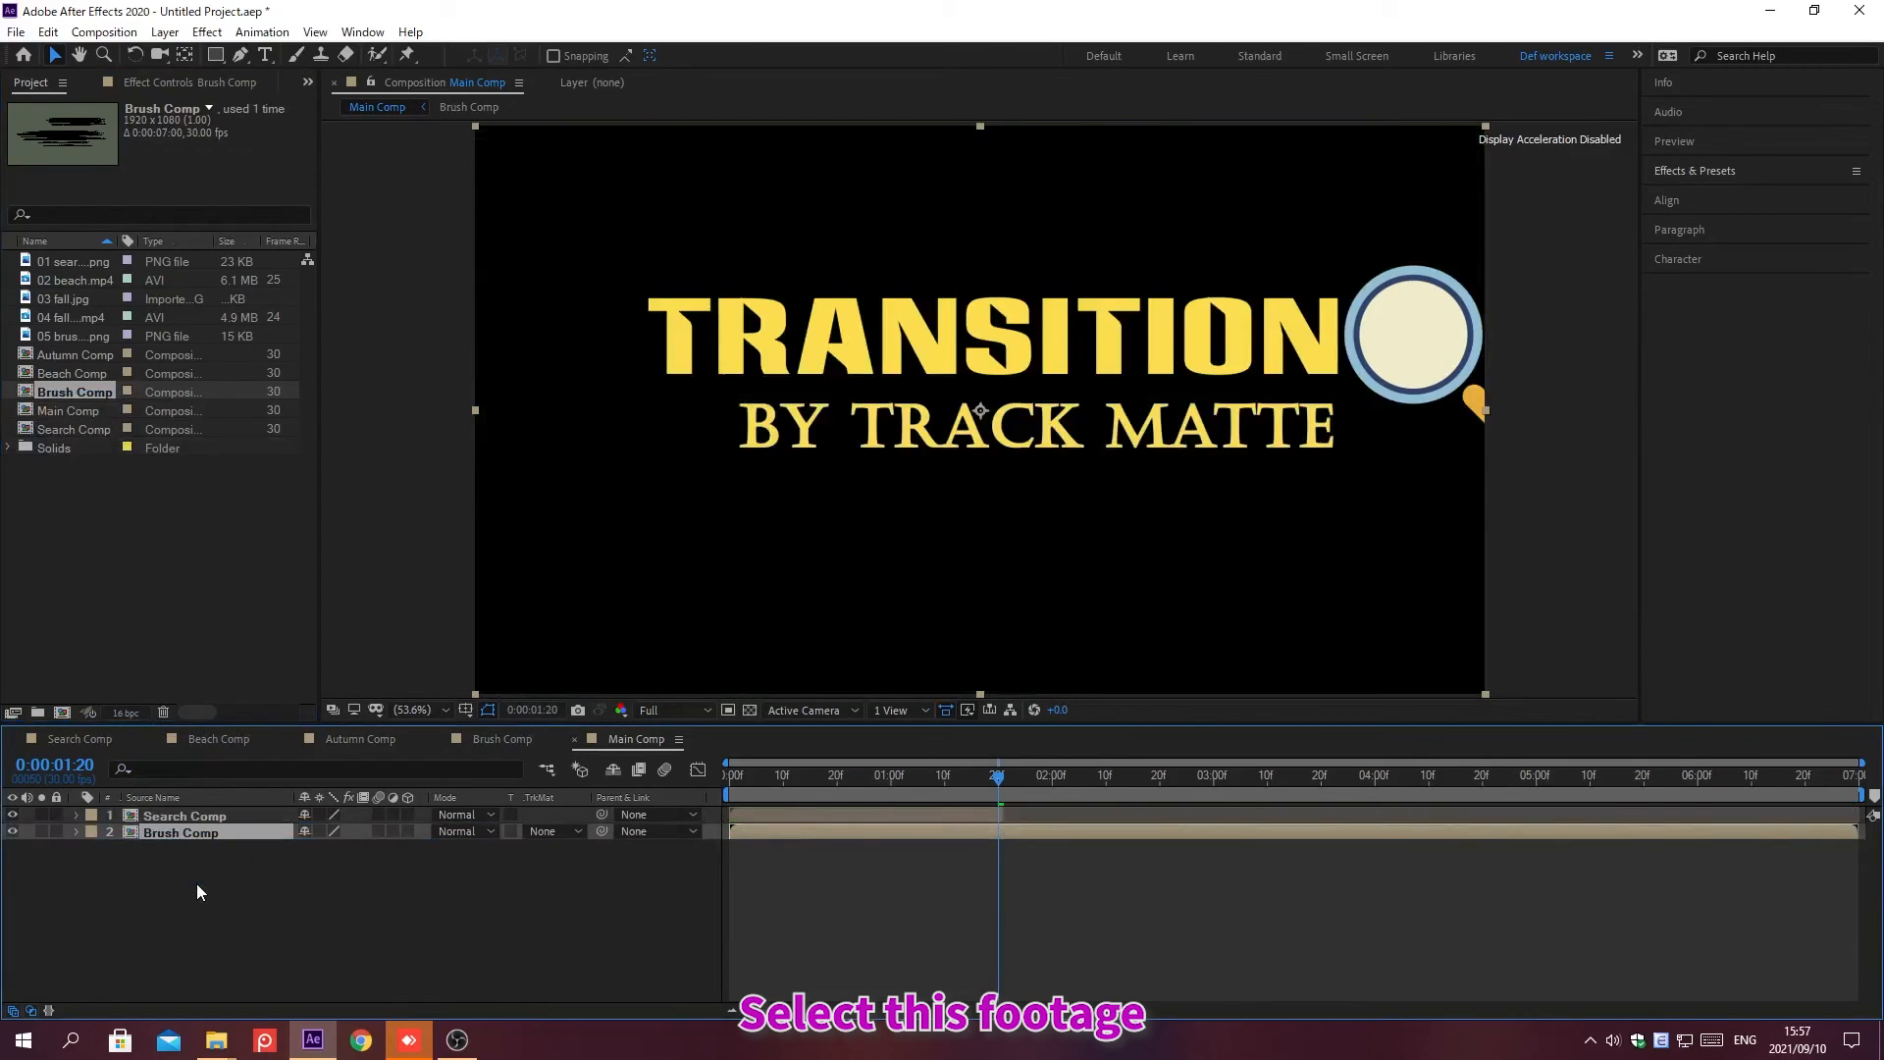
click(63, 316)
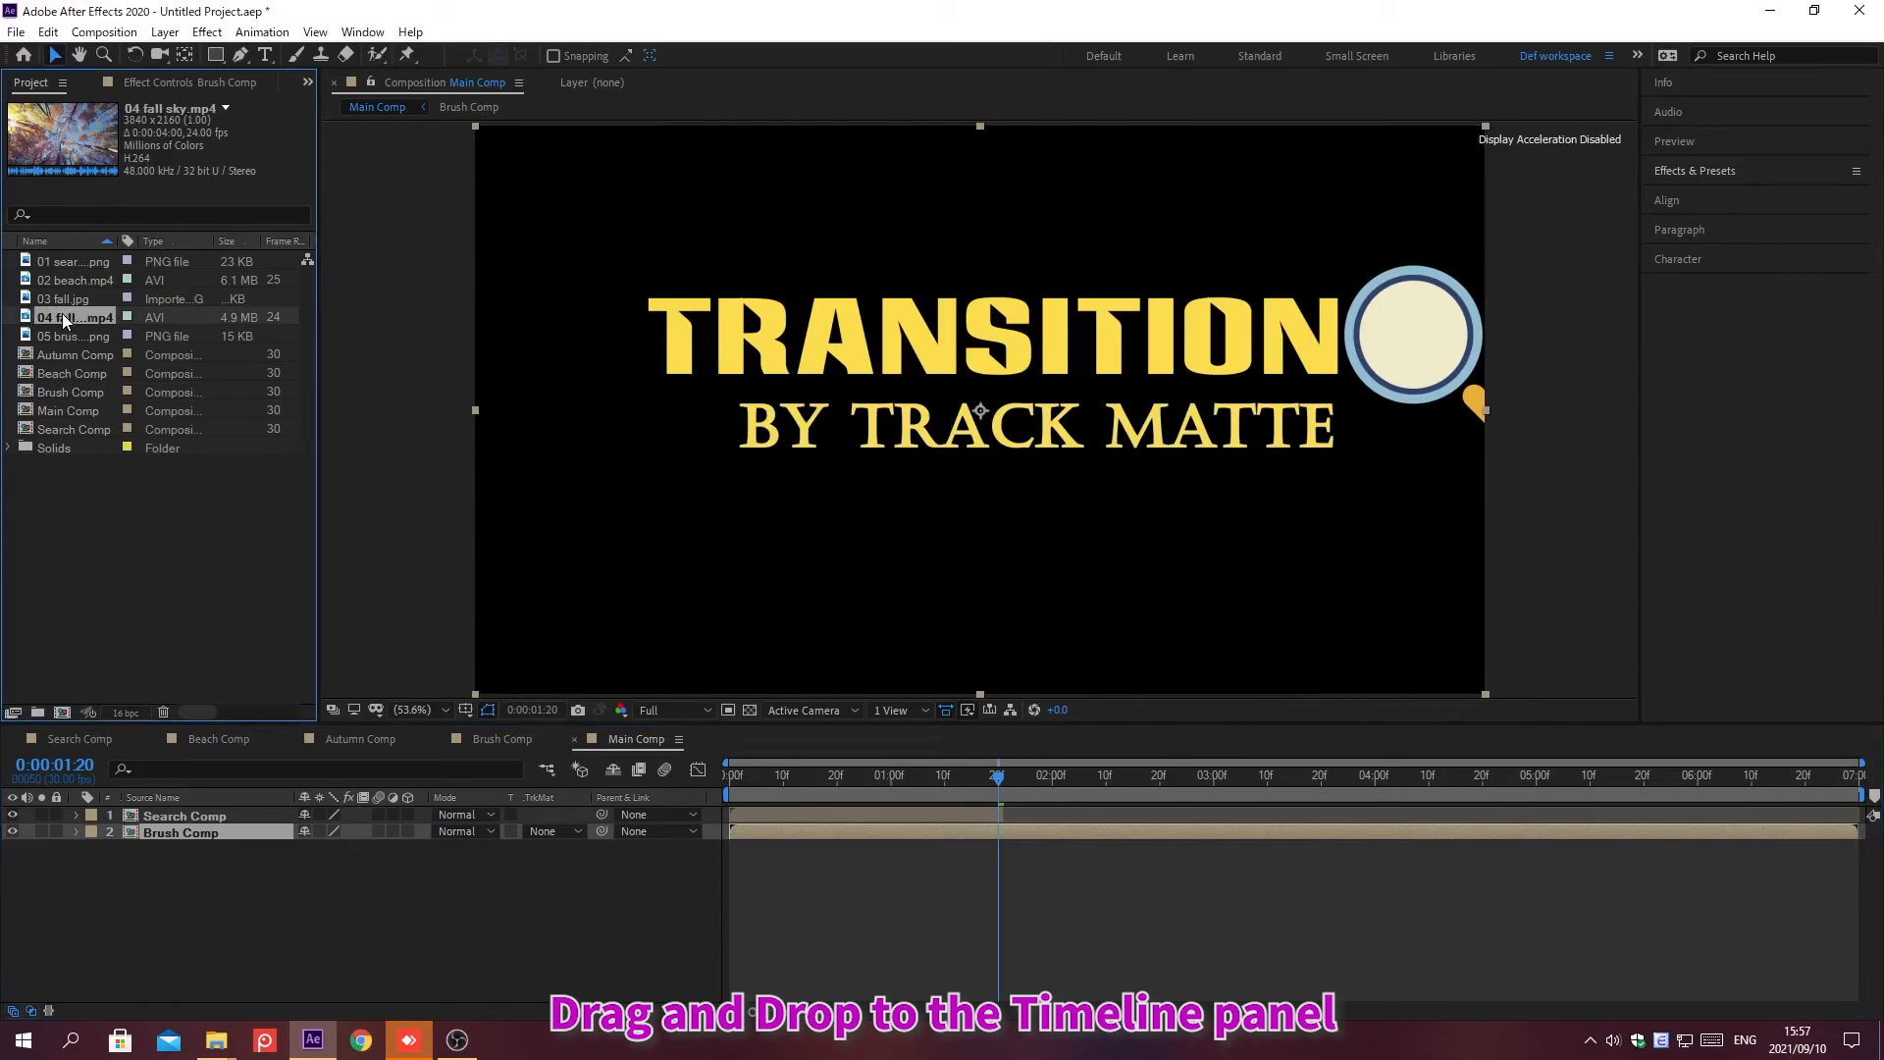
drag(62, 314, 196, 883)
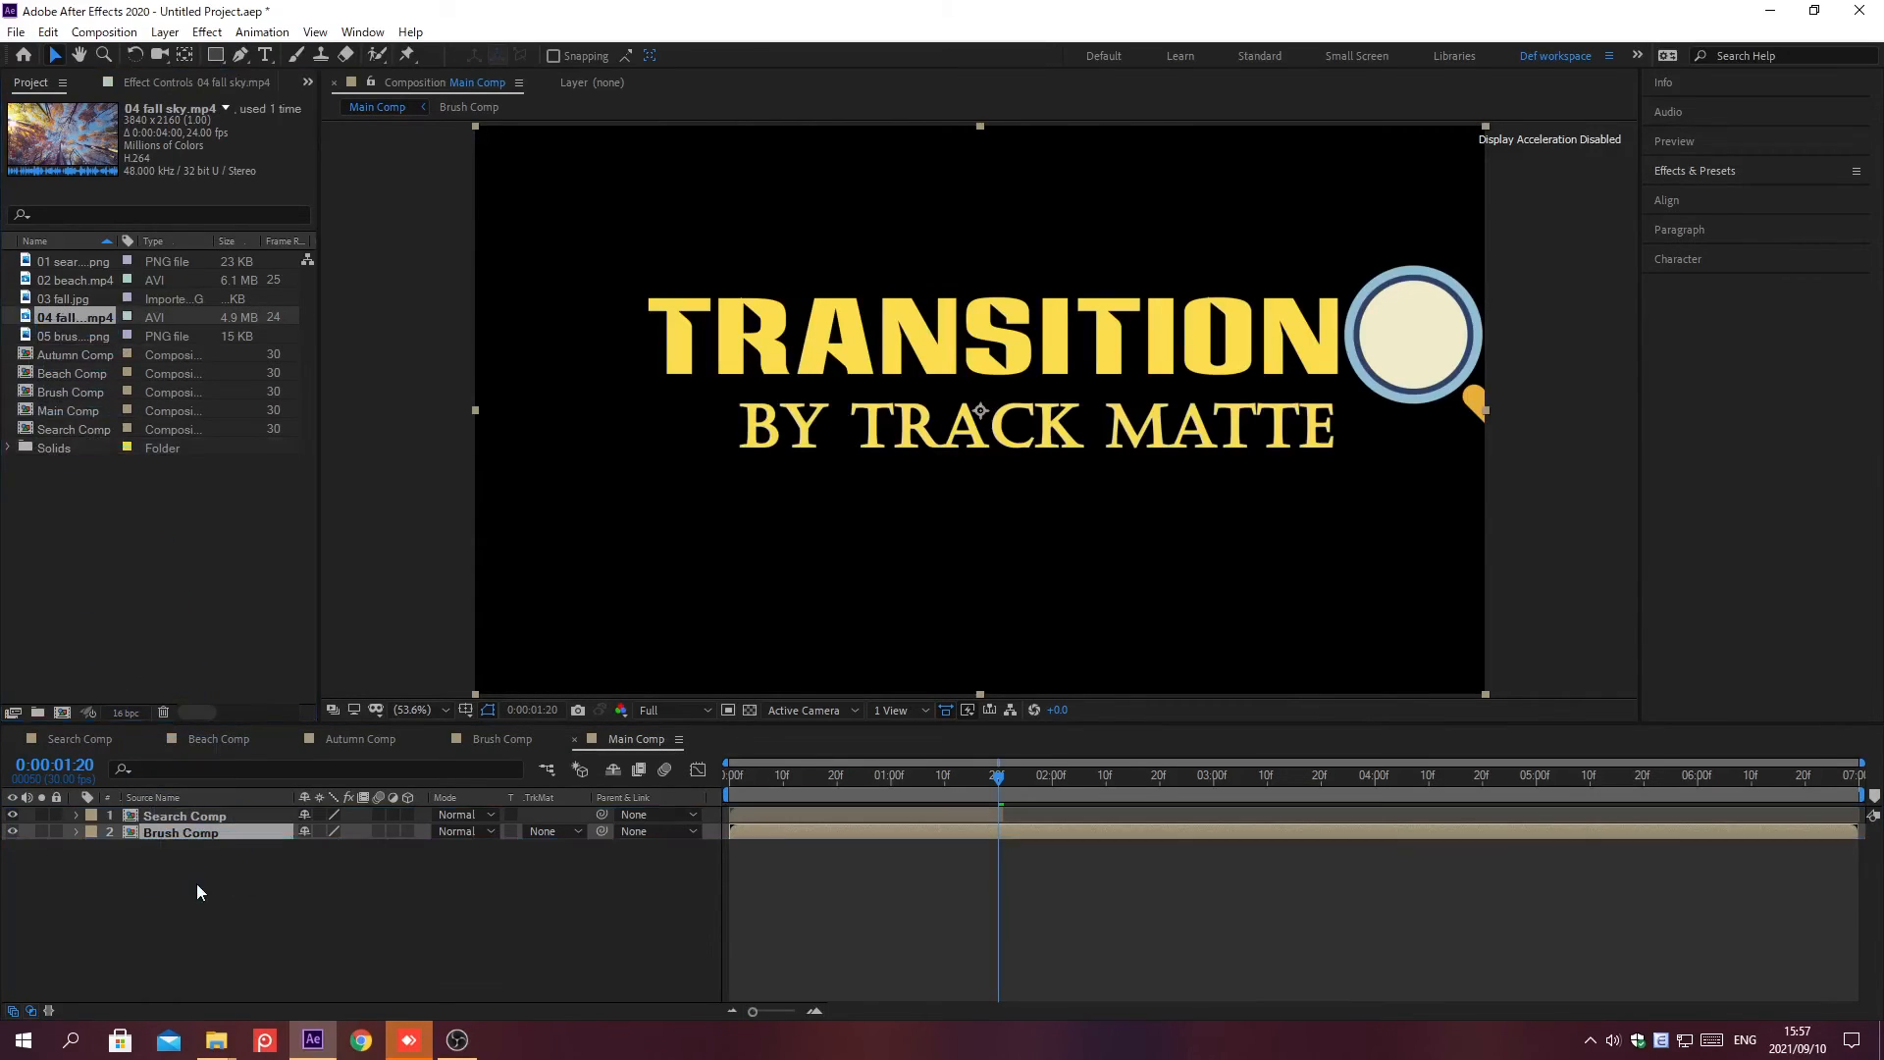
click(549, 847)
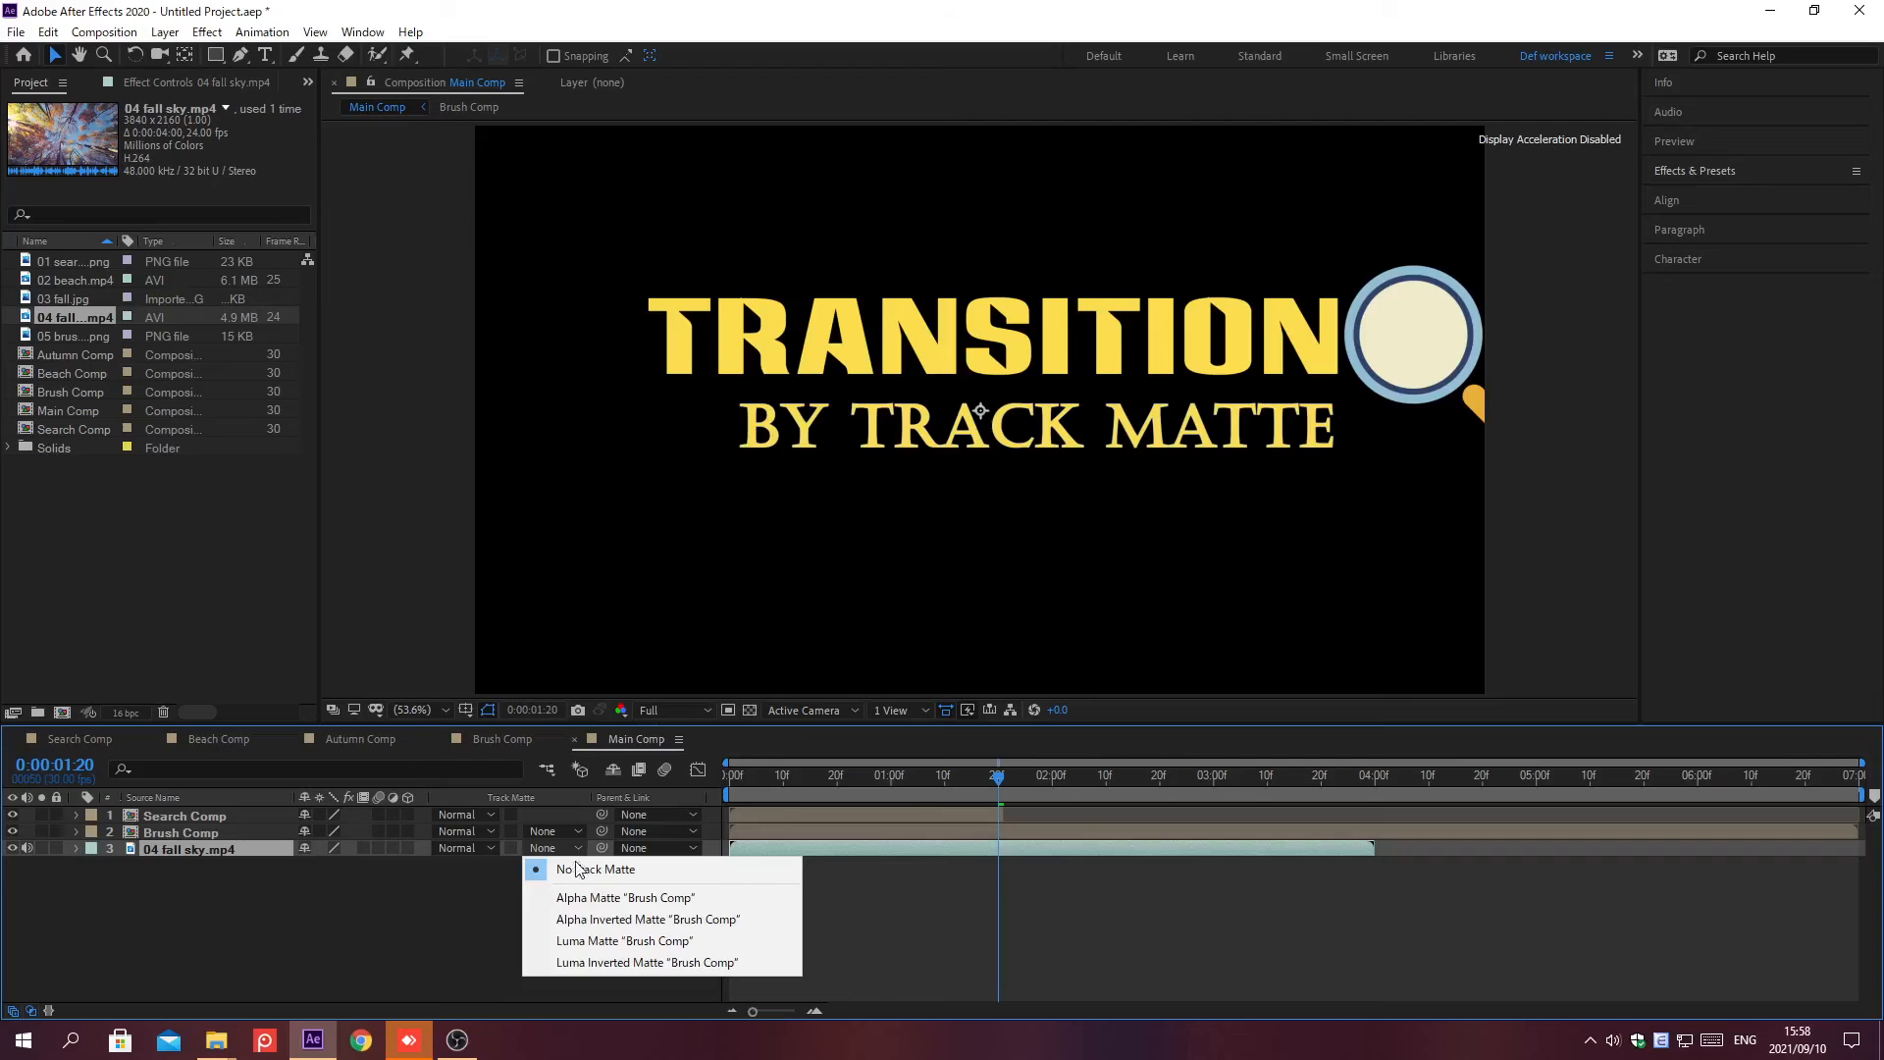
click(549, 896)
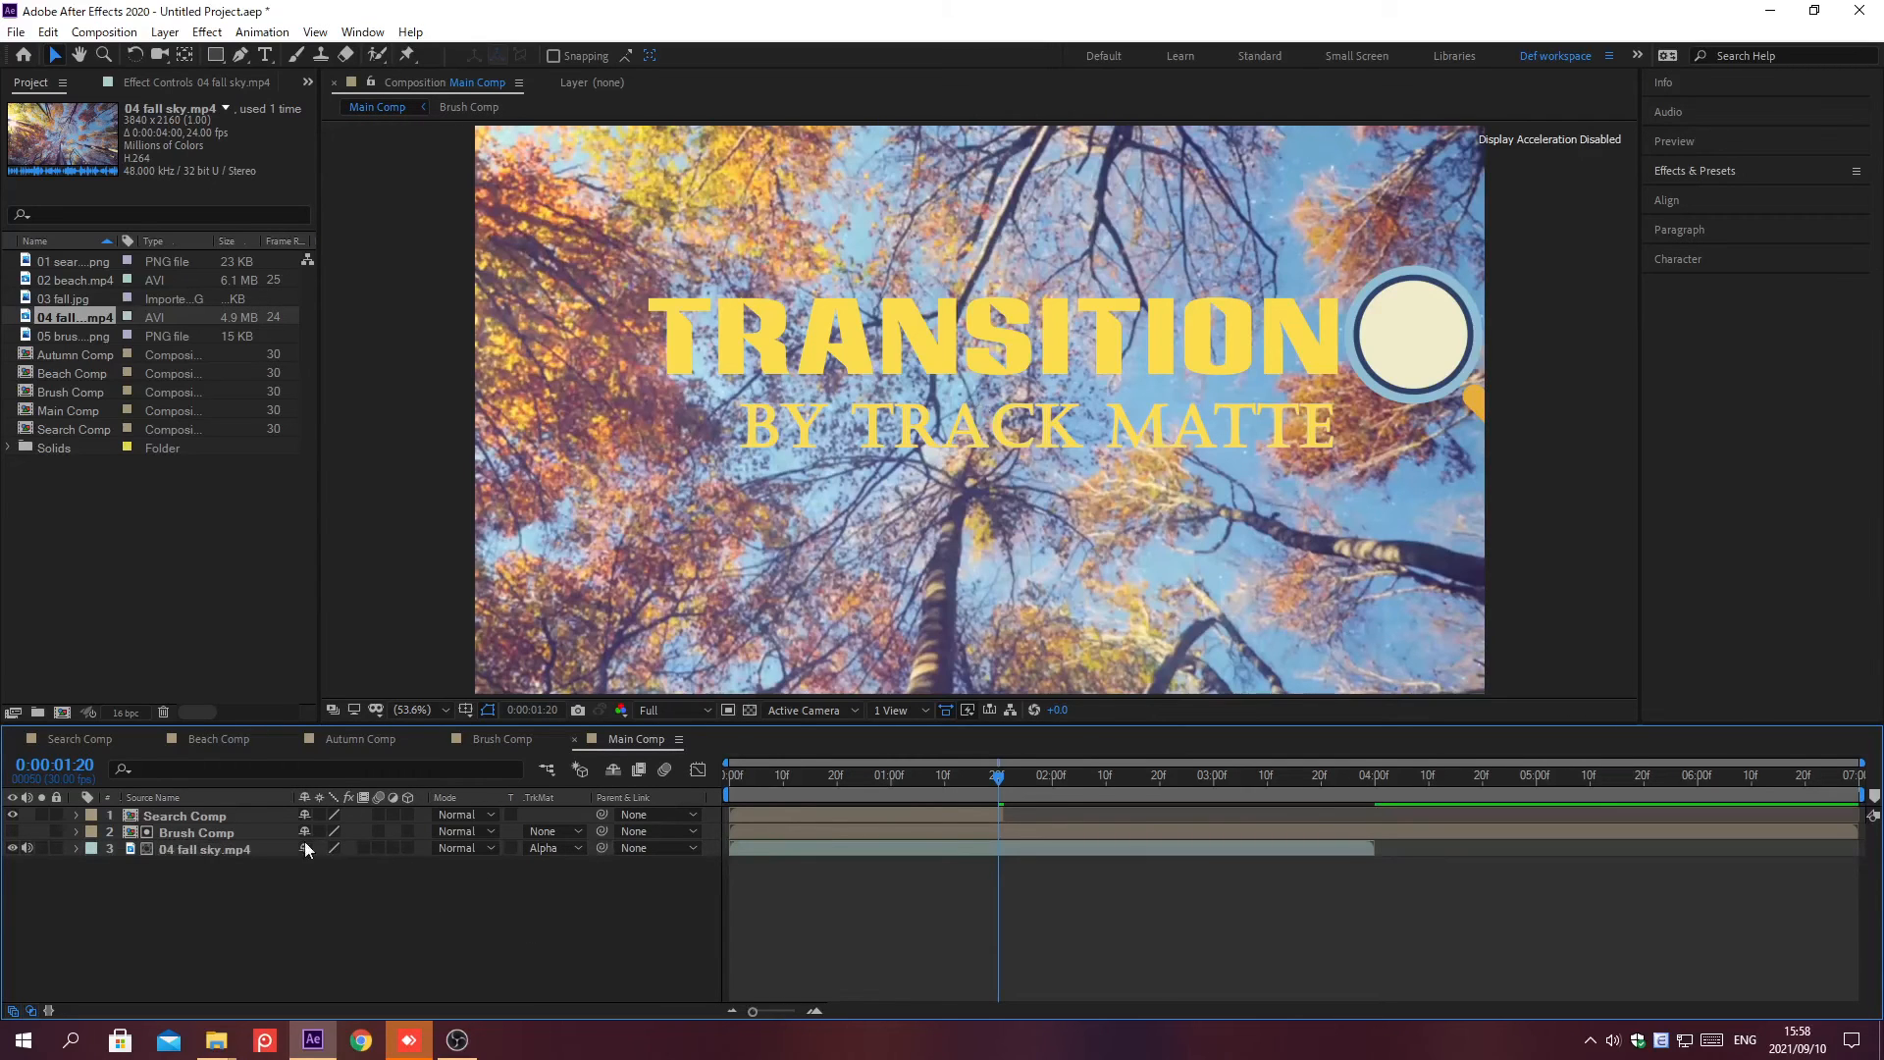
Move the in points of the Brush Comp and 04 fall sky.mp4 layers to 0:00:04:20
click(243, 831)
shift+click(243, 847)
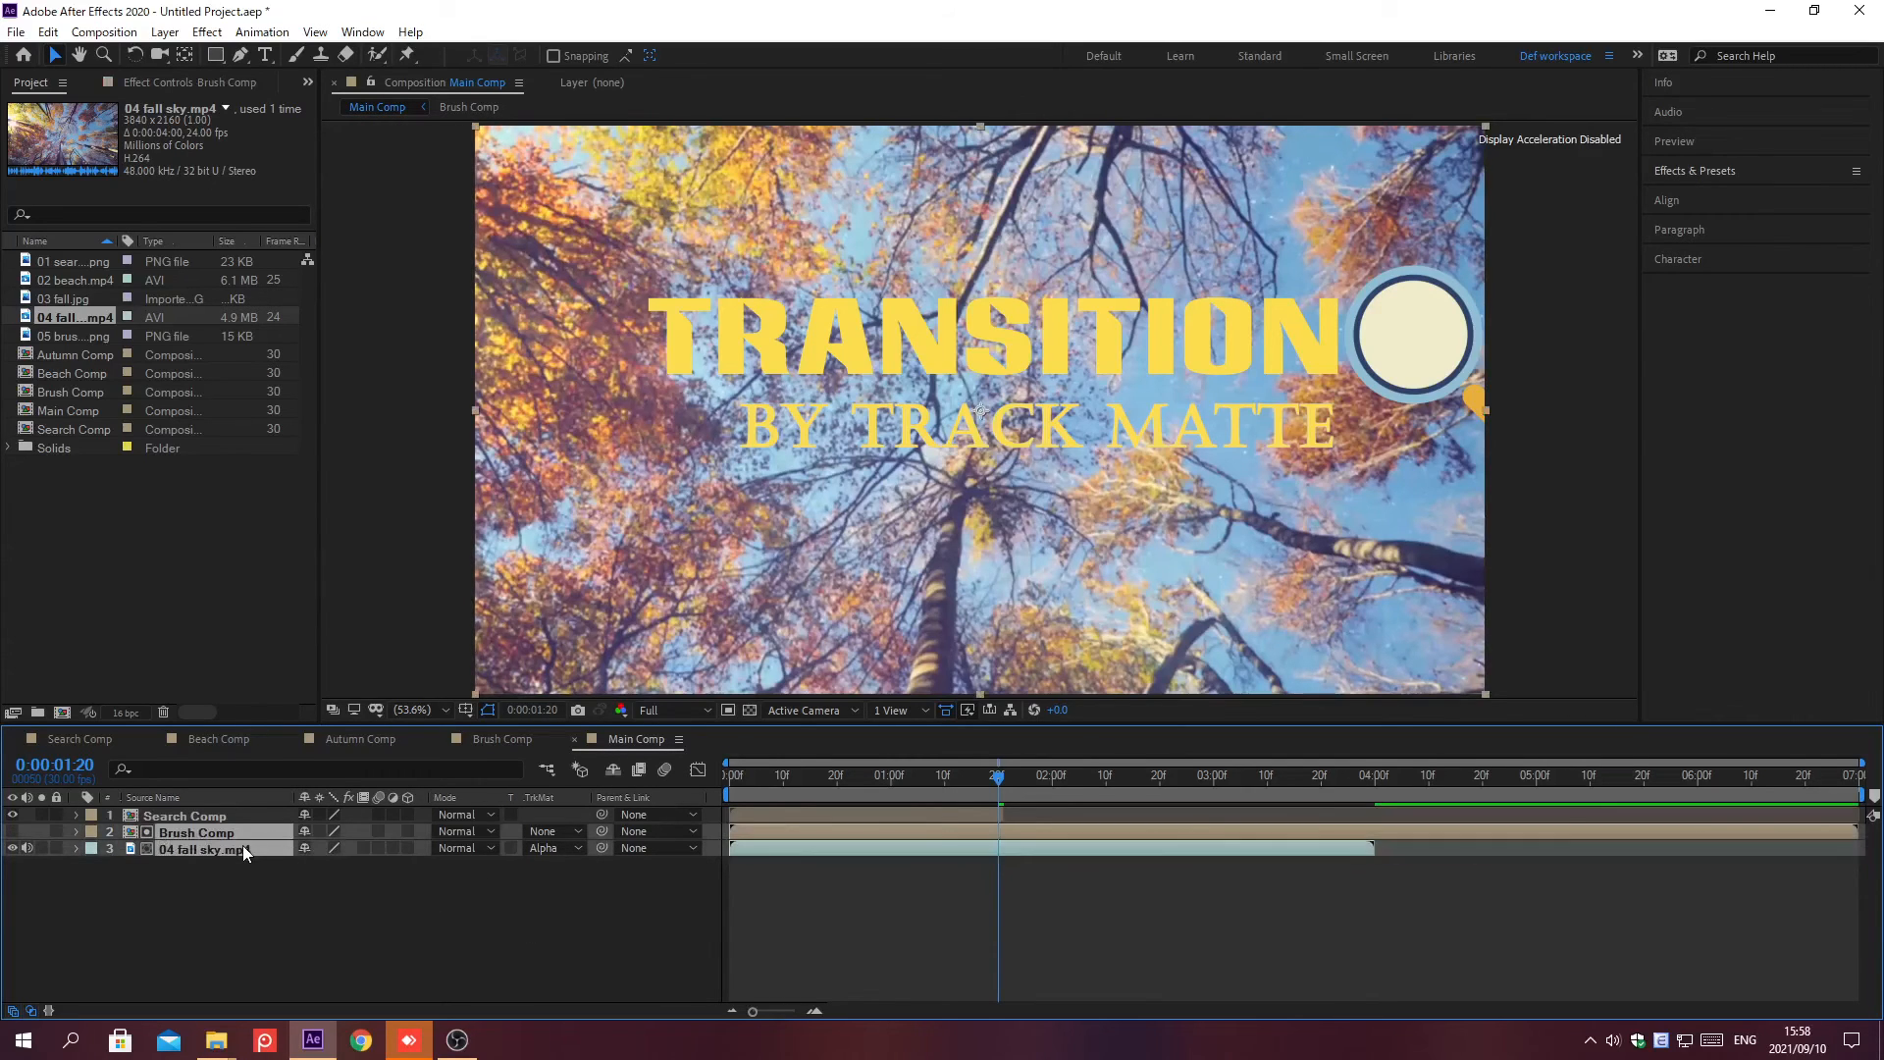
key(alt+shift+j)
text(0;00;04;20)
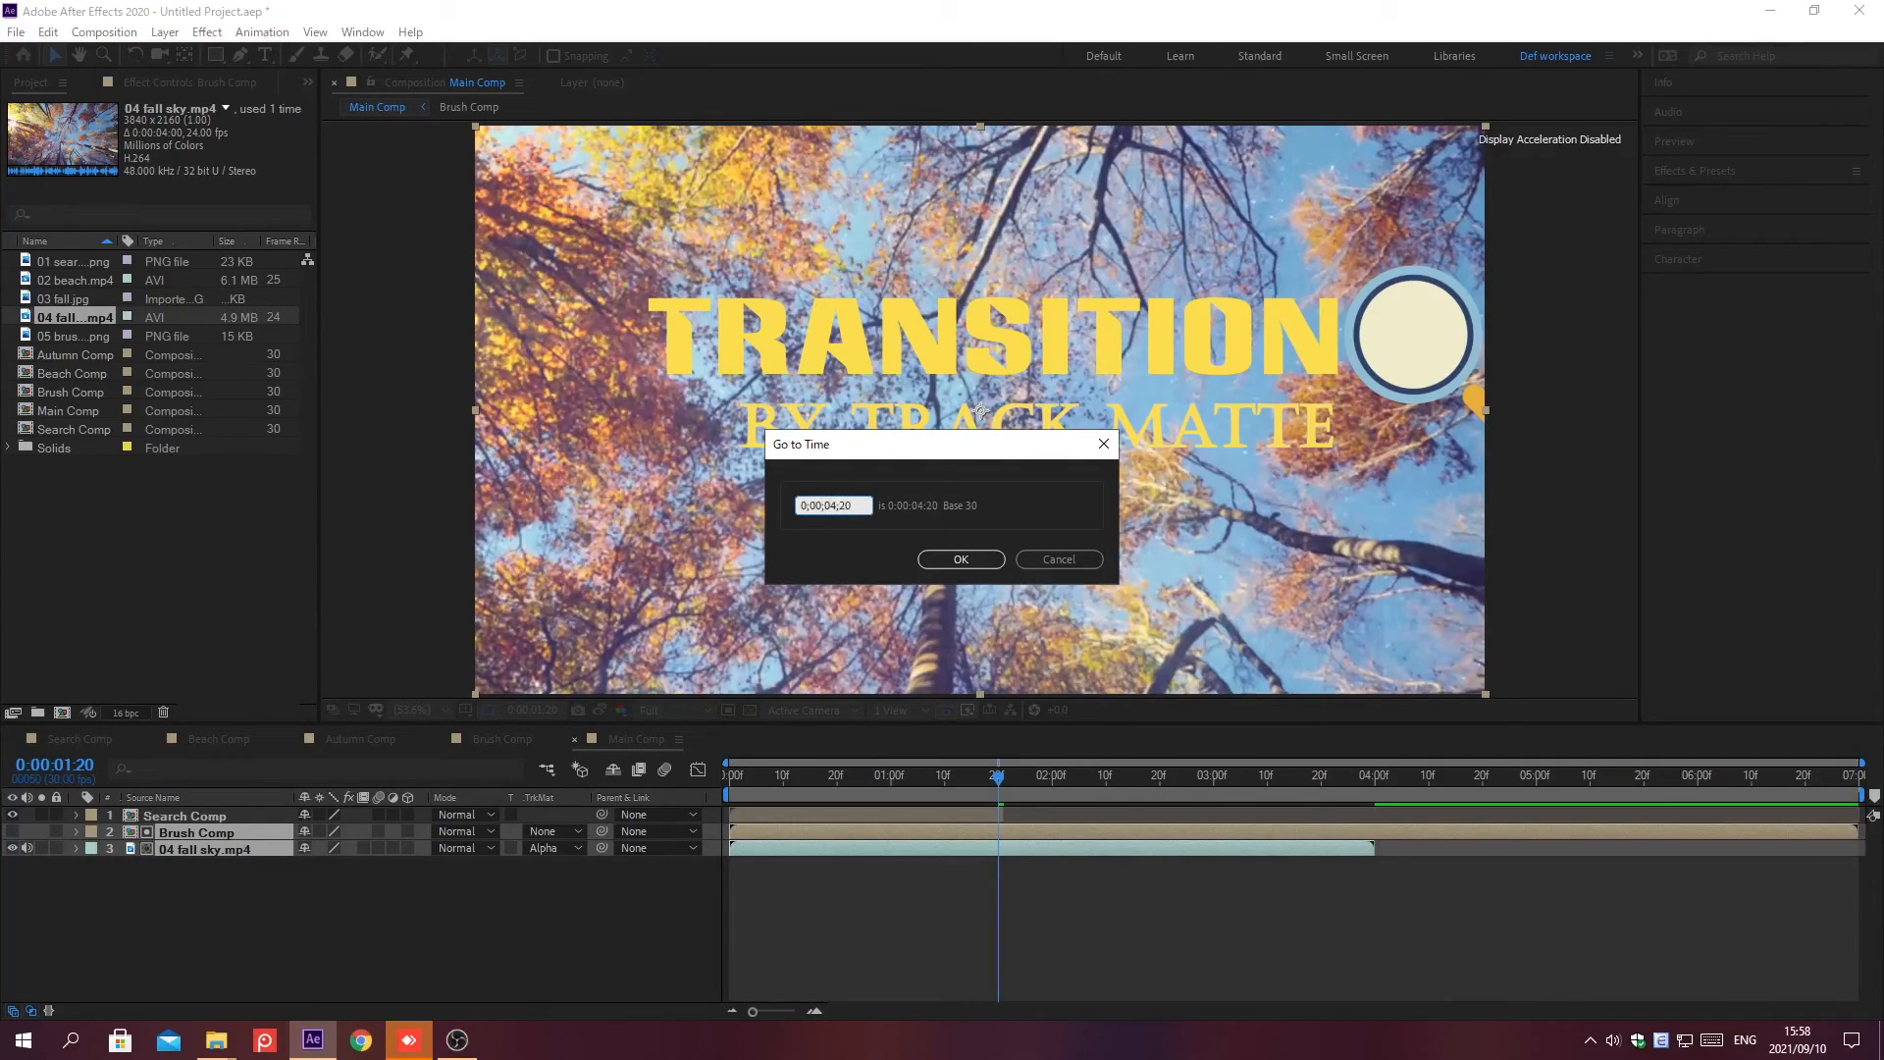
key(Return)
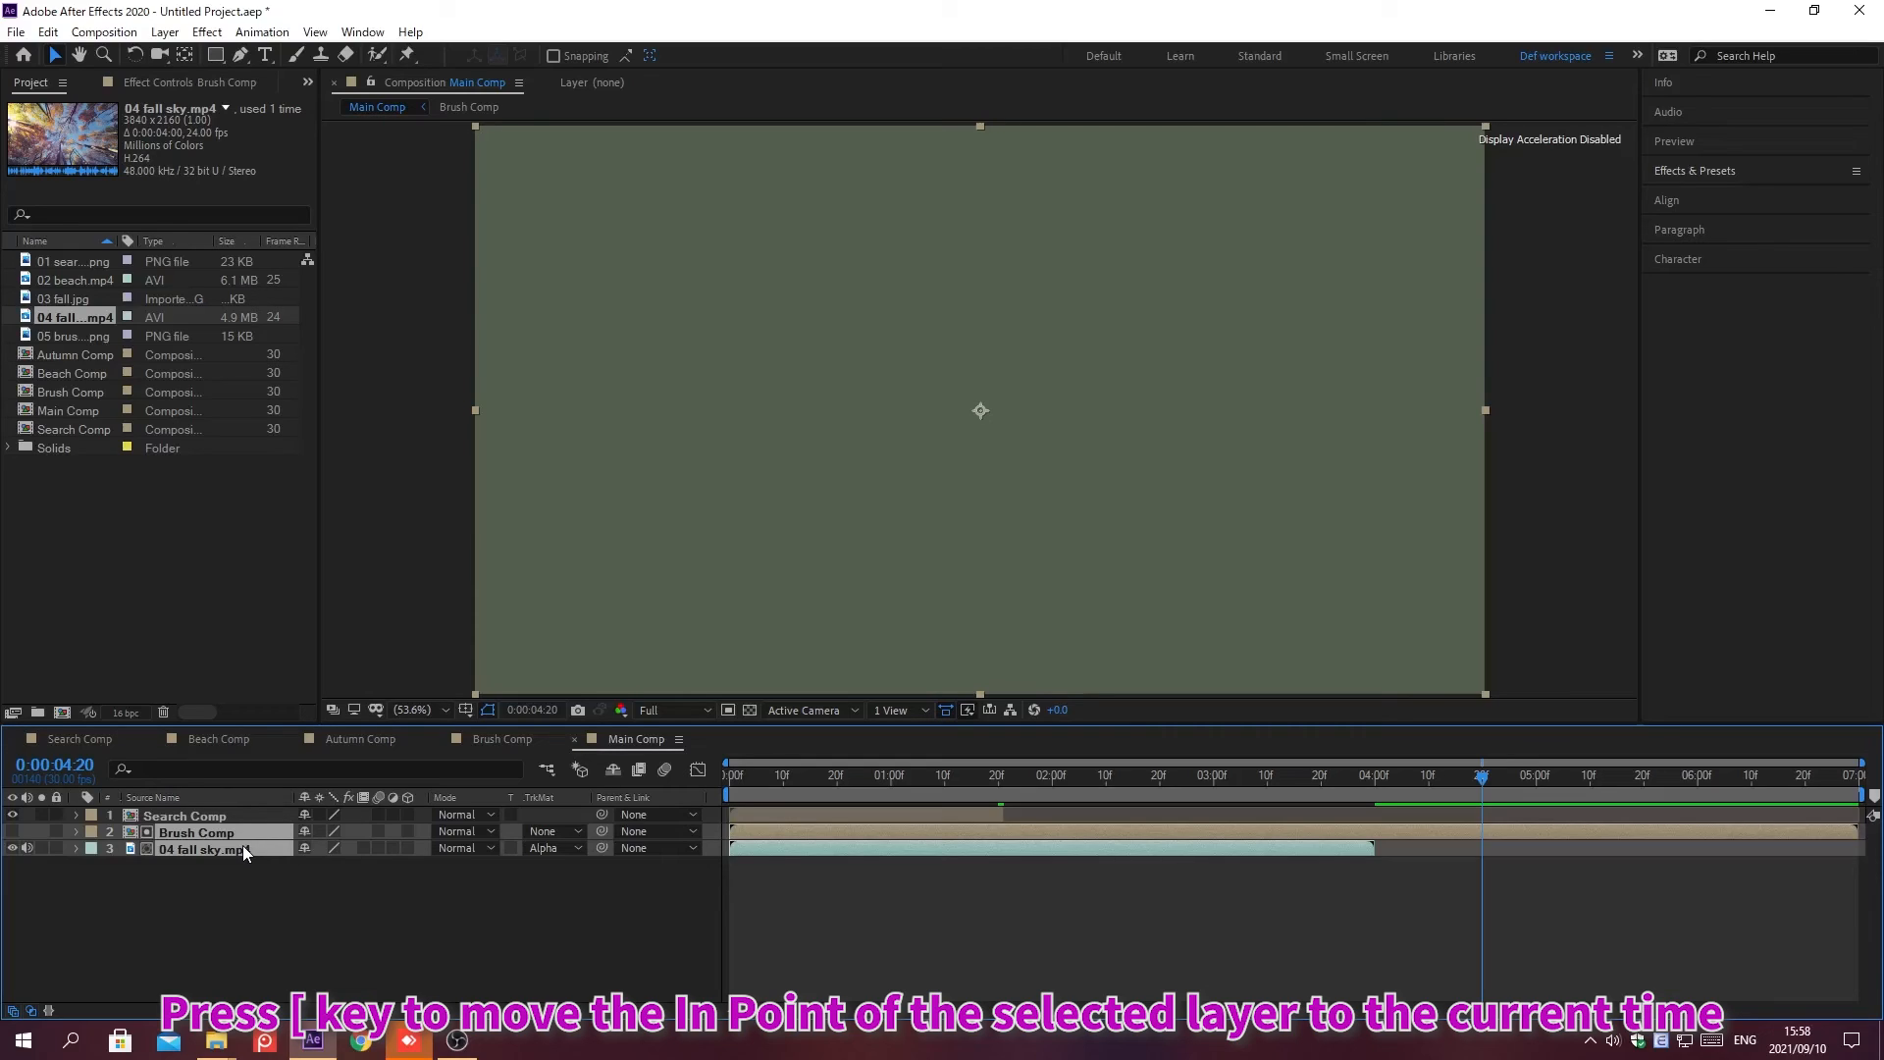
key(bracketleft)
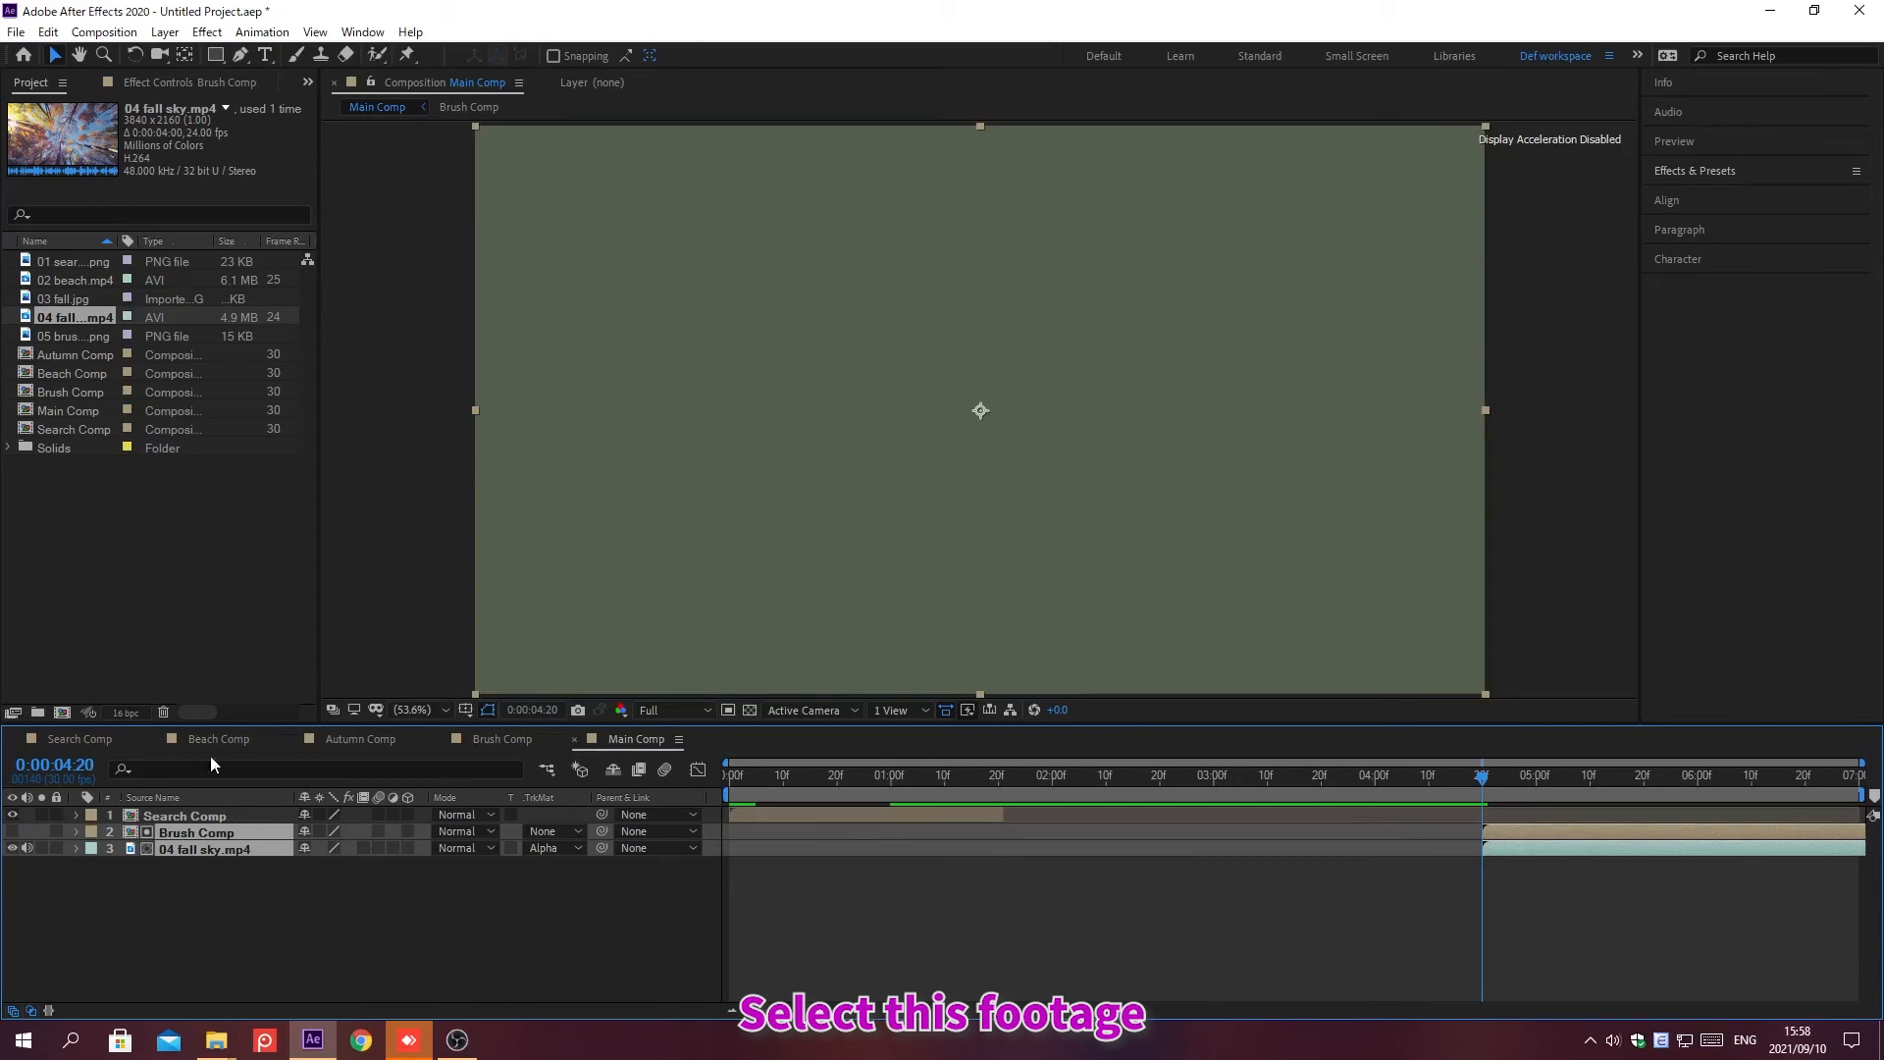
Add Autumn Comp at the bottom of the layer stack and move its in point to 0:00:02:20
click(62, 352)
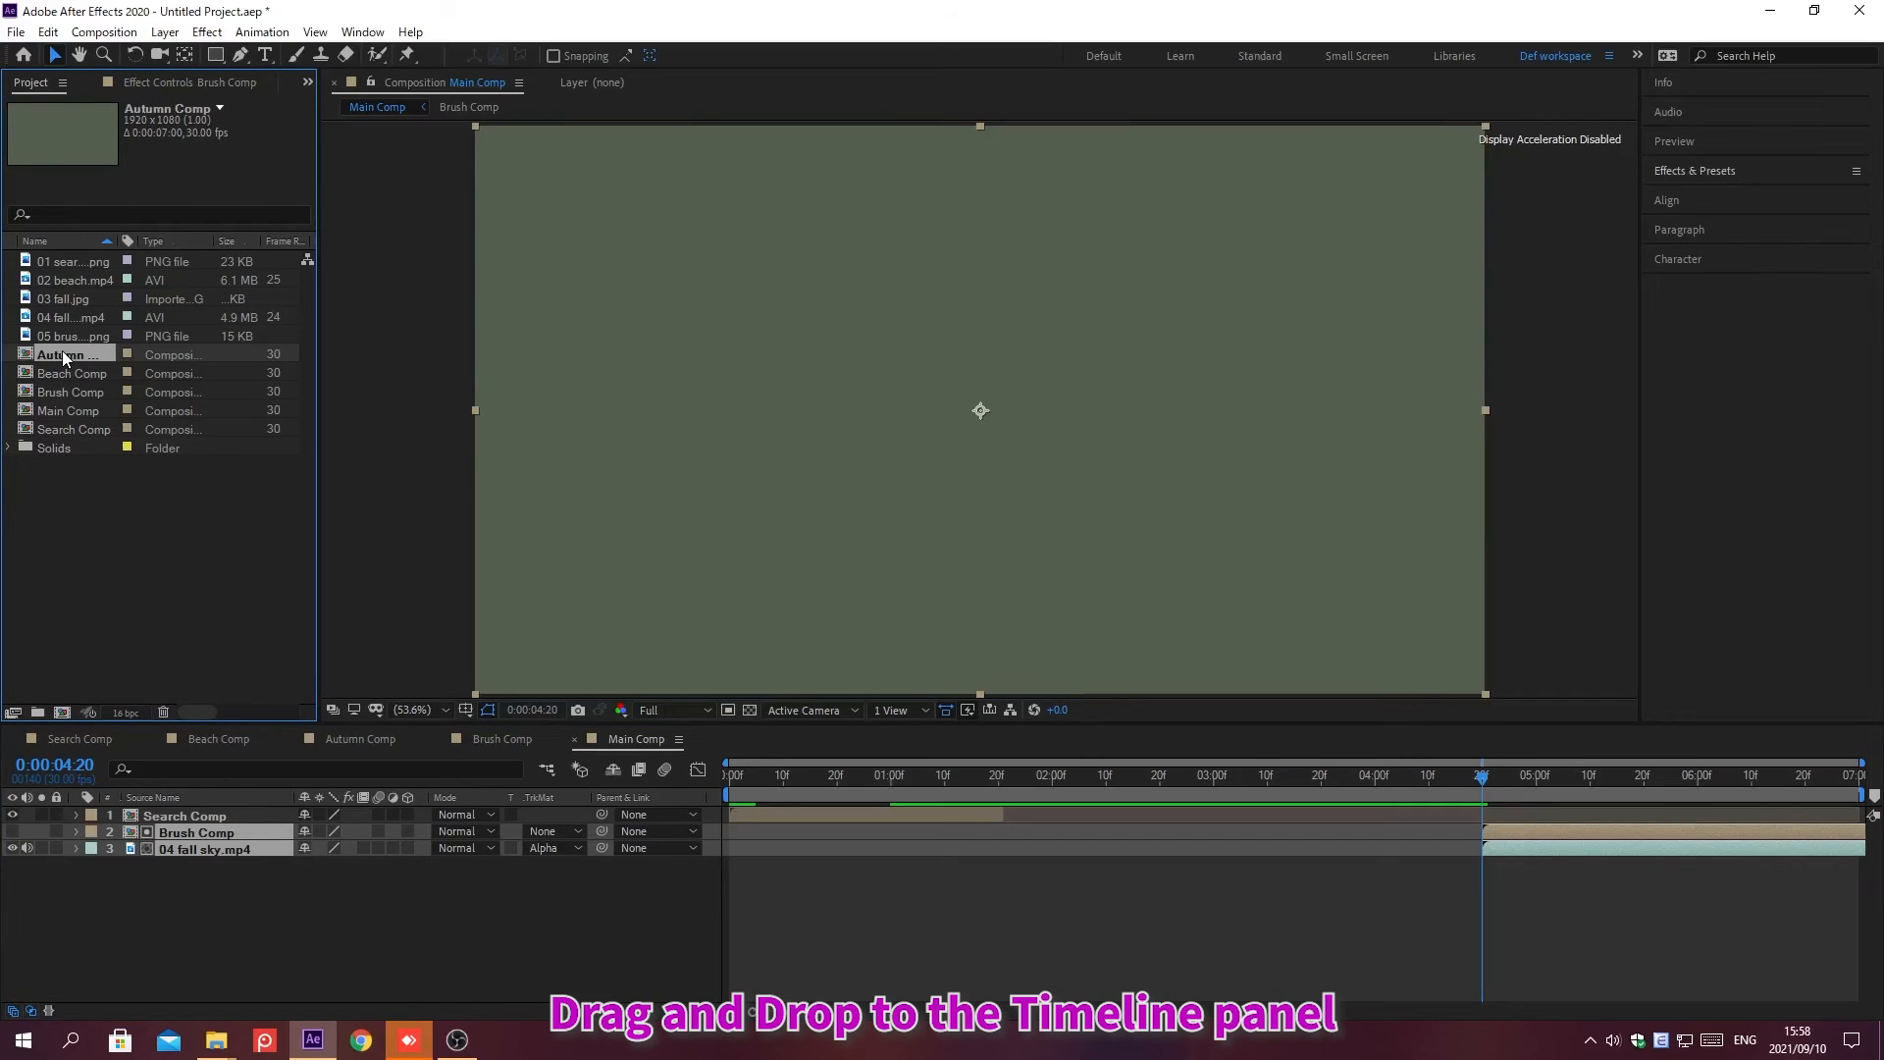
drag(62, 353, 196, 883)
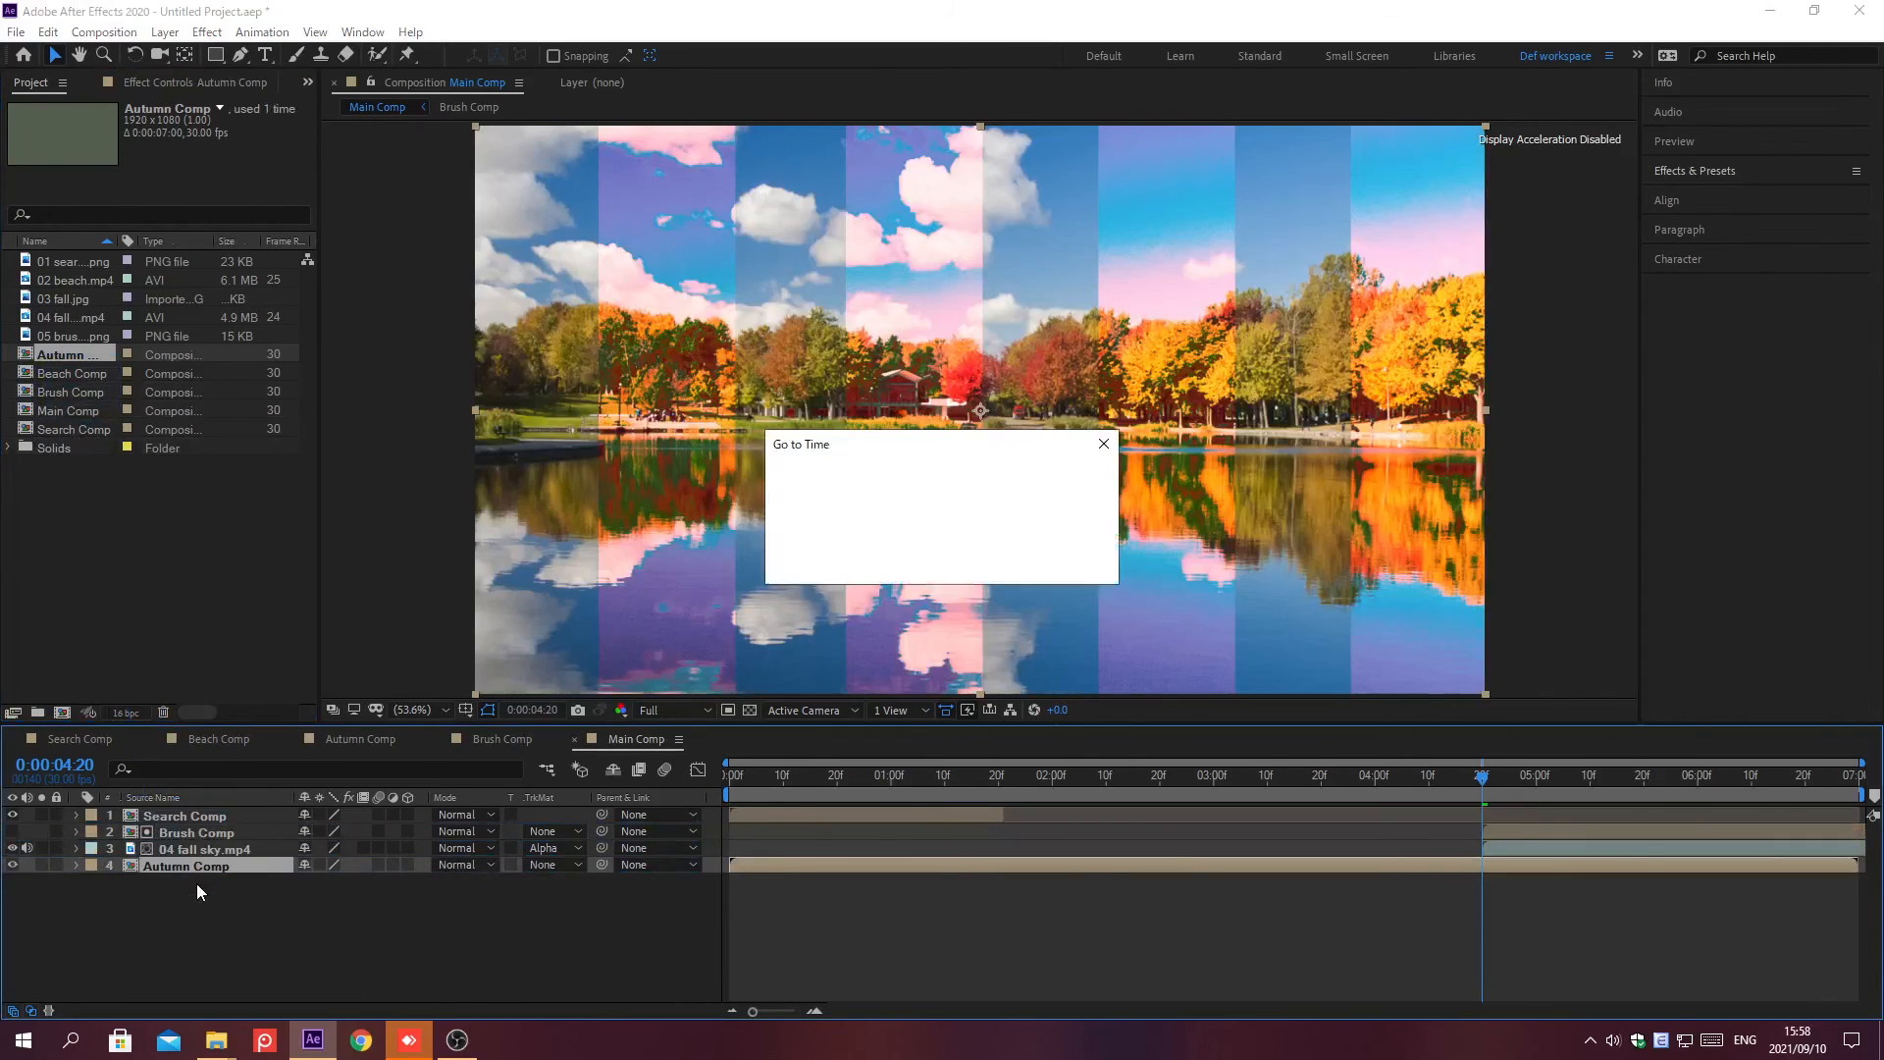
text(0;00;02;20)
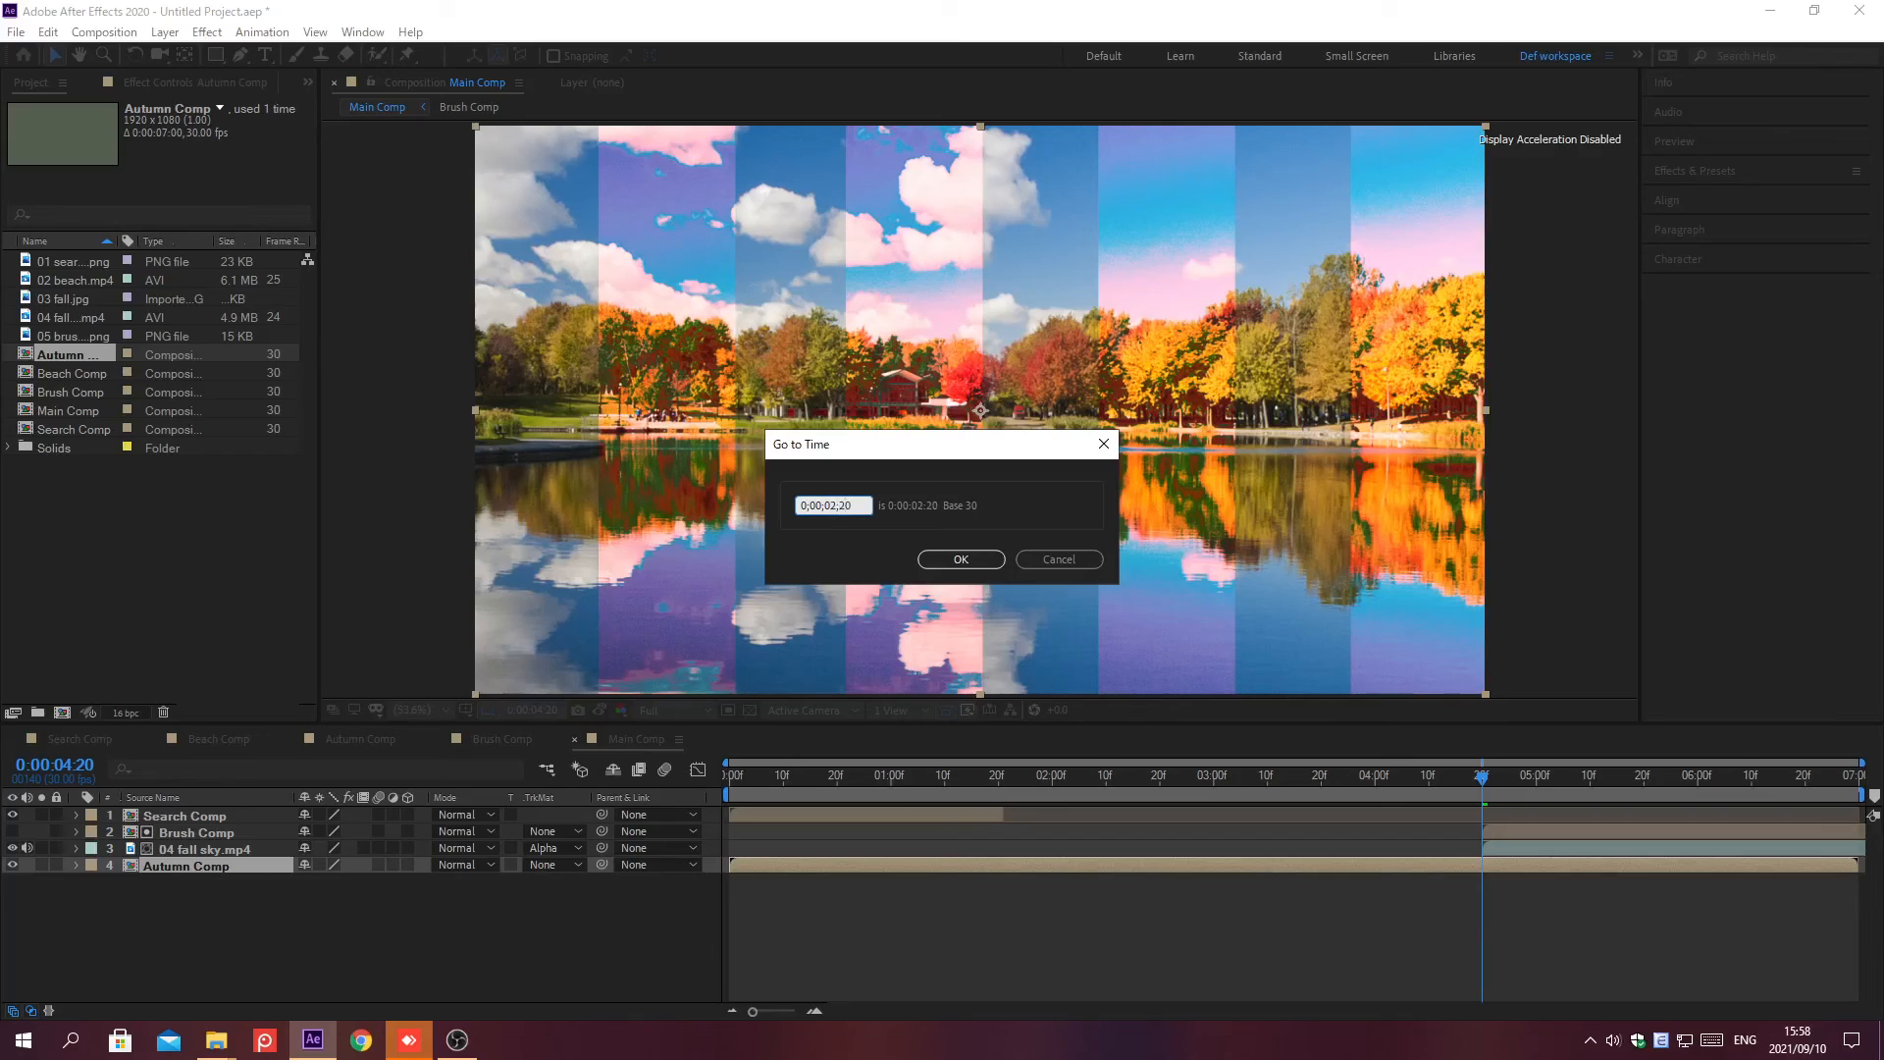
key(Return)
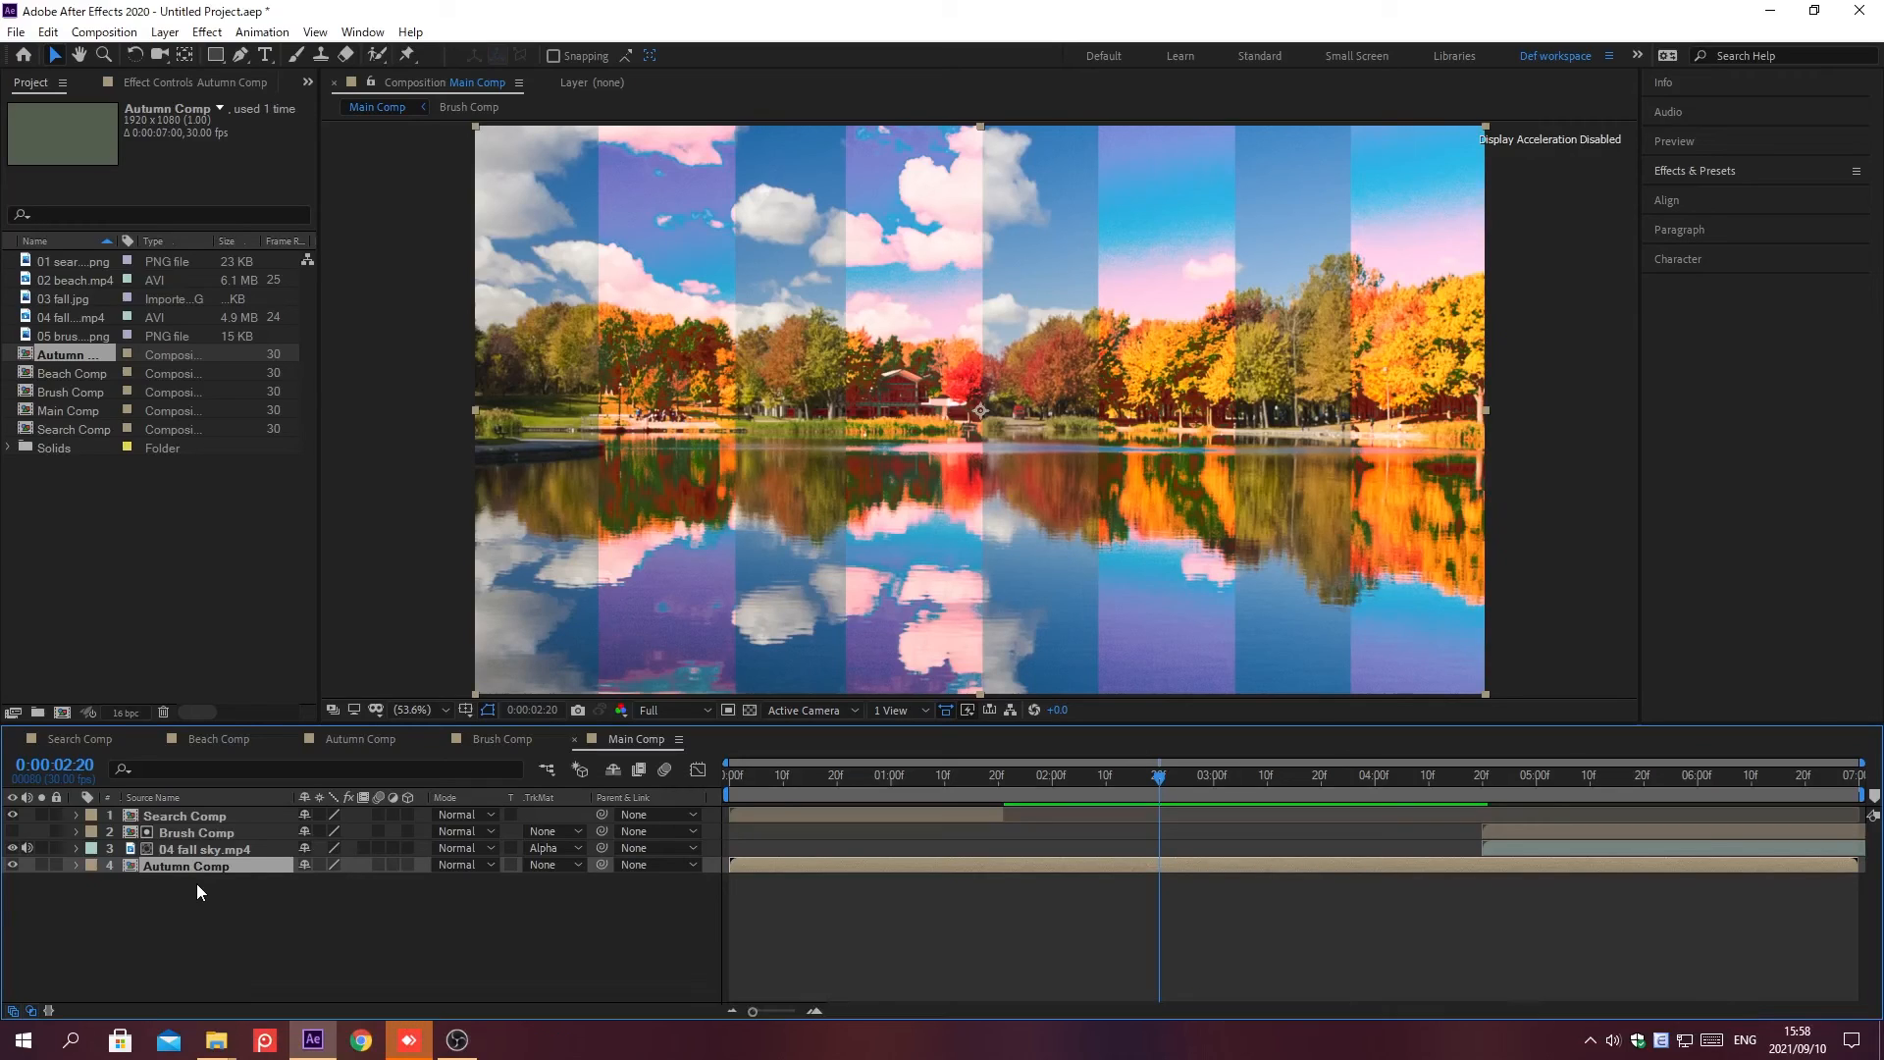
key(bracketleft)
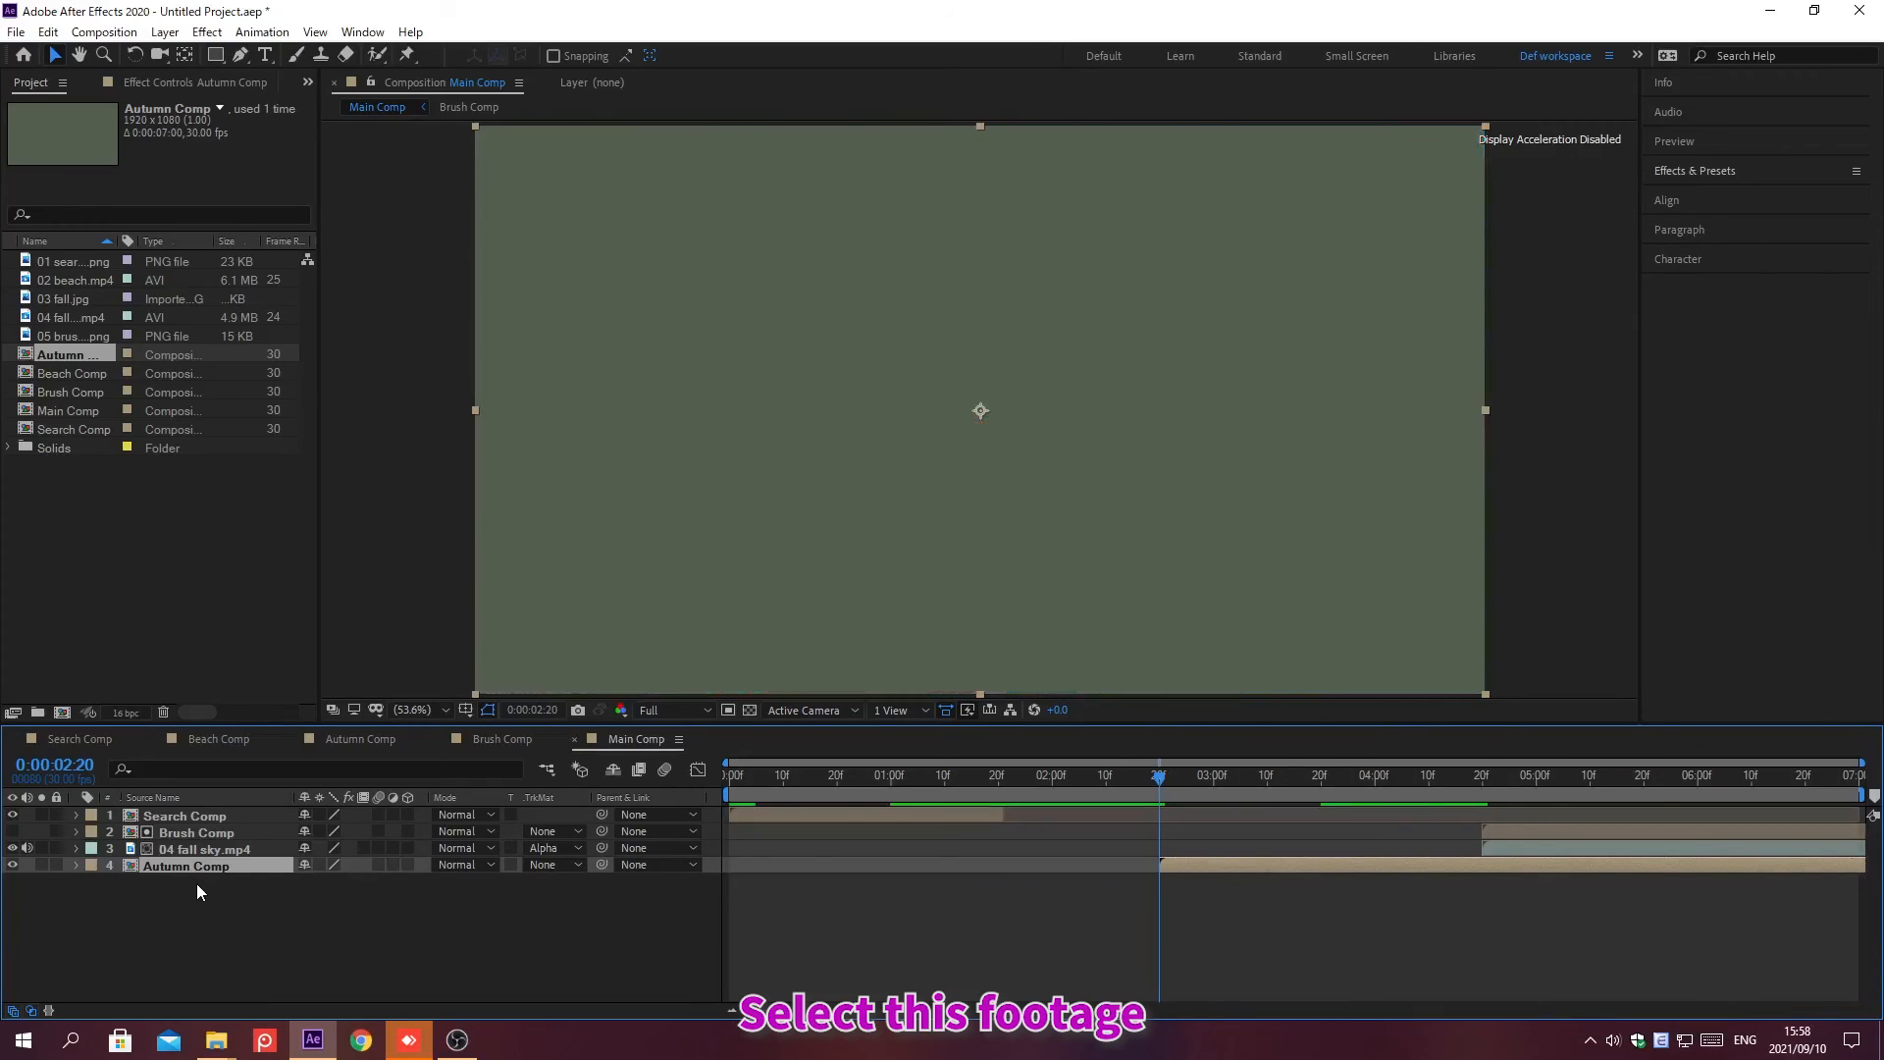
Add Beach Comp below Autumn Comp and move its in point to 0:00:01:00
click(62, 372)
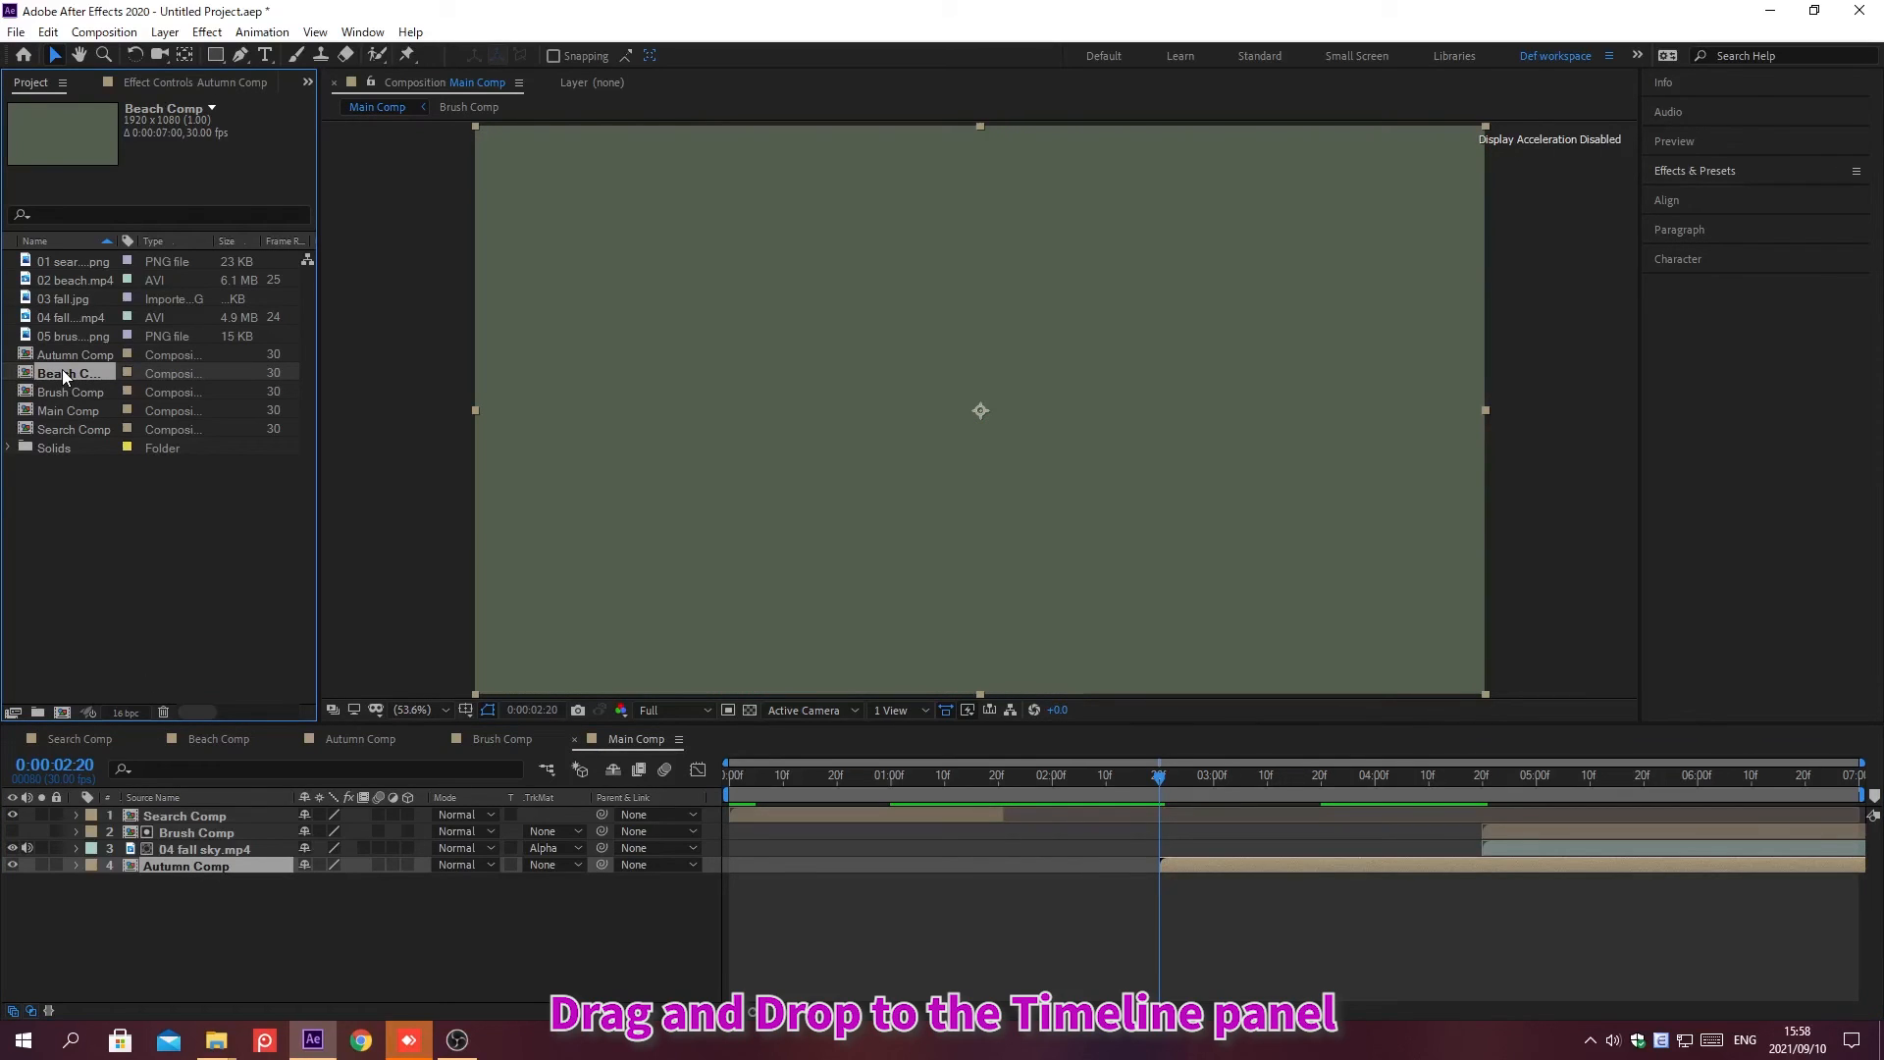
drag(62, 372, 197, 883)
key(alt+shift+j)
text(0;00;01;00)
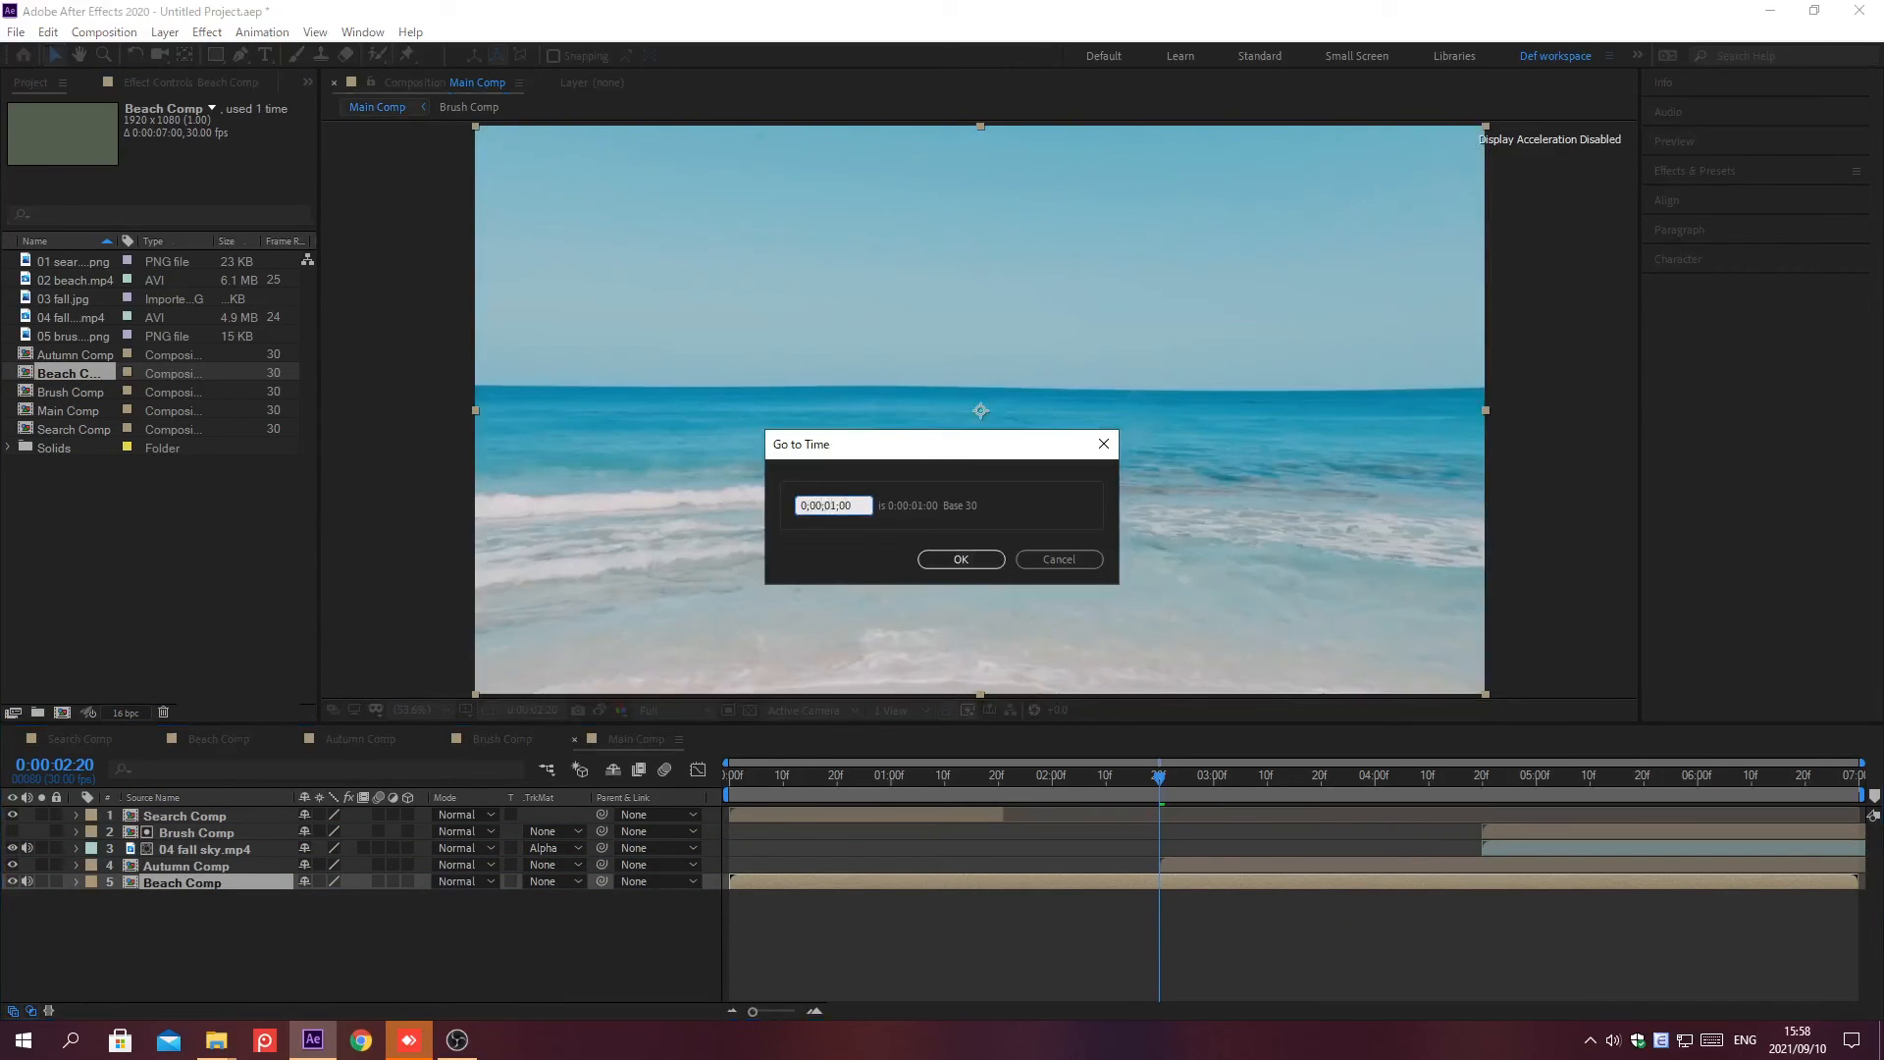
key(Return)
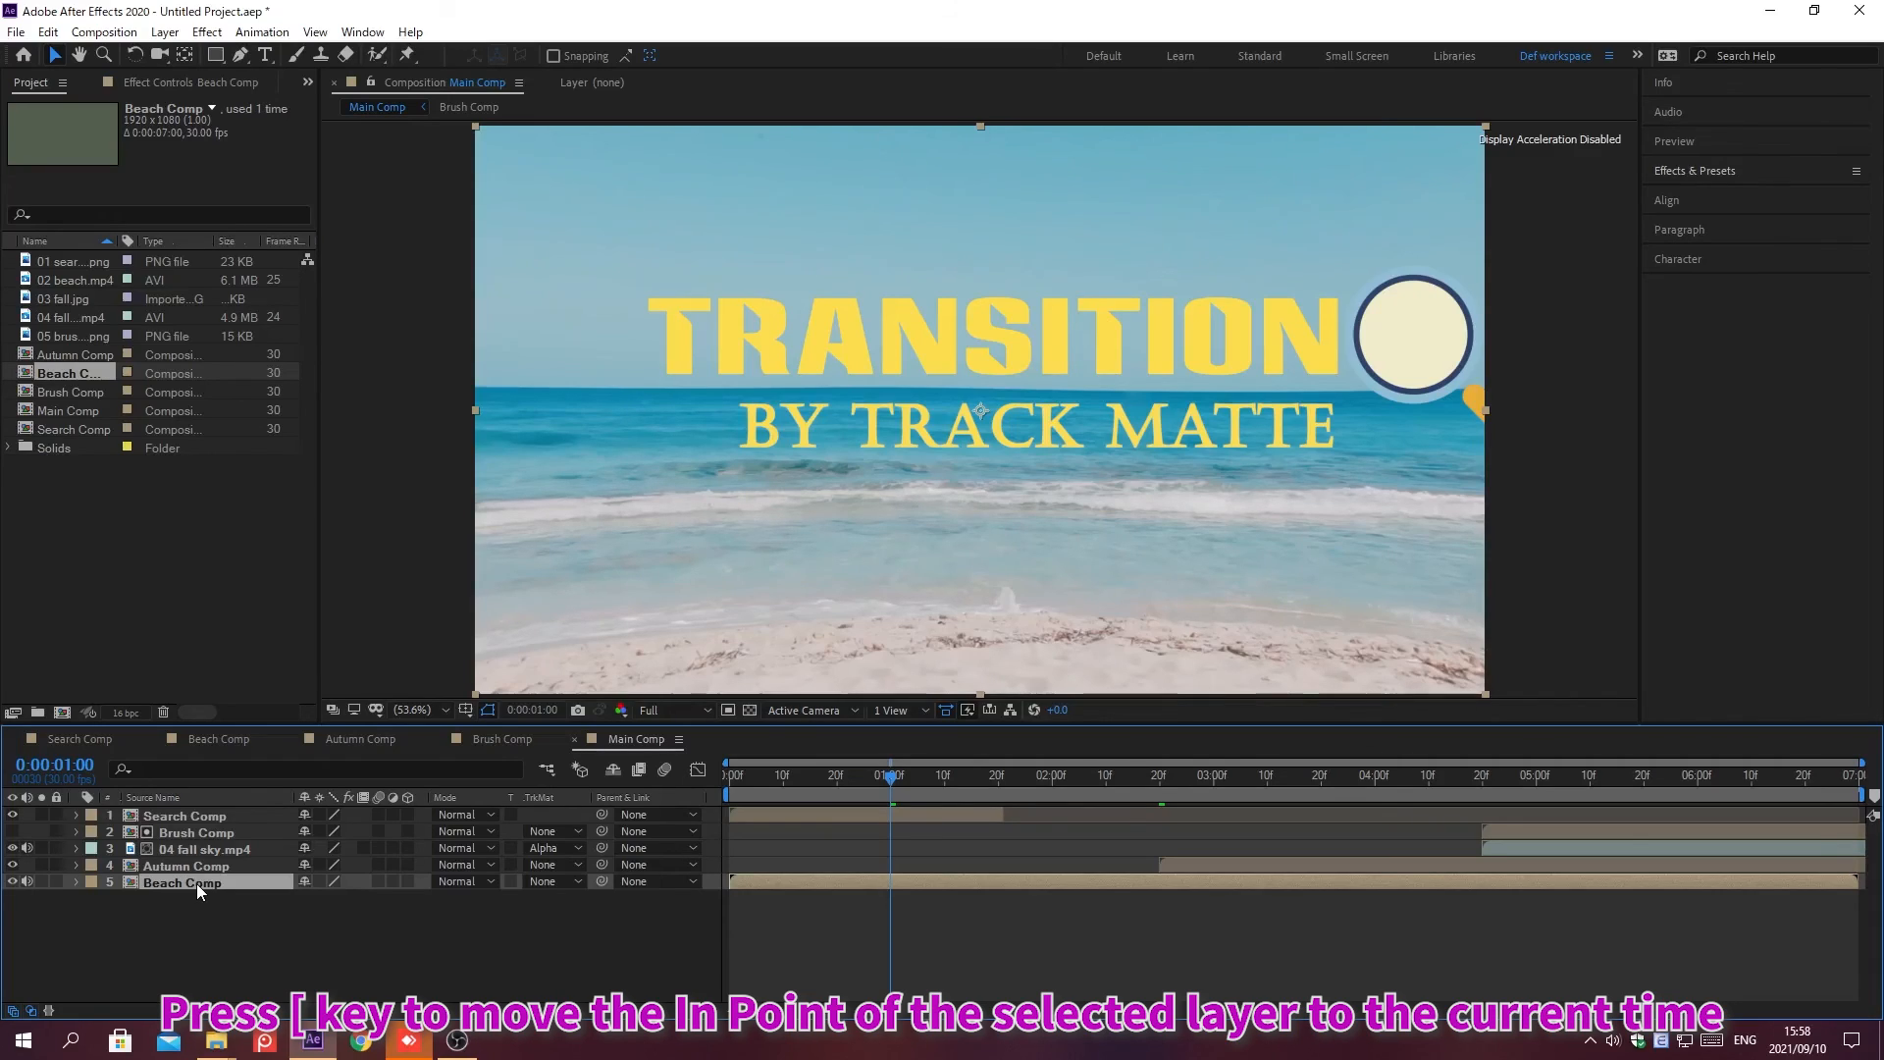
key(bracketleft)
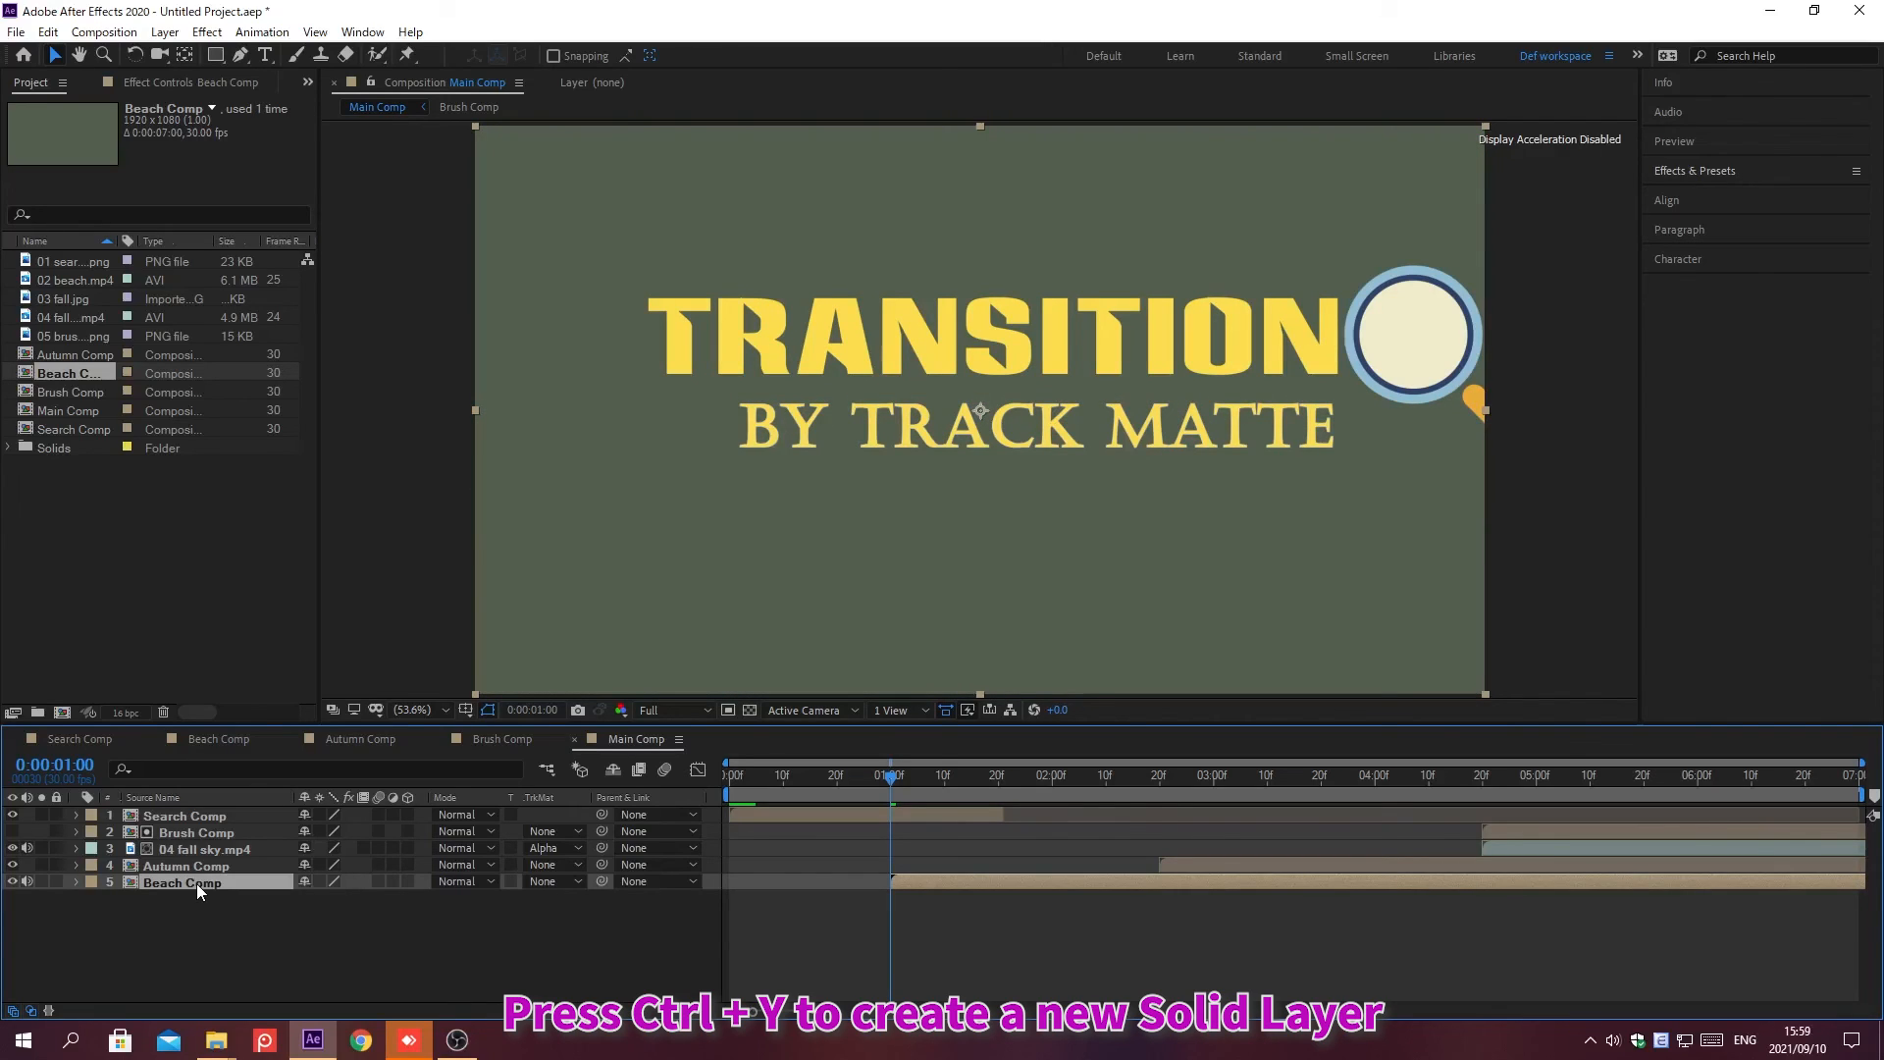
Create a solid named Background with color 545E4E and send it to the bottom of the layer stack
key(ctrl+y)
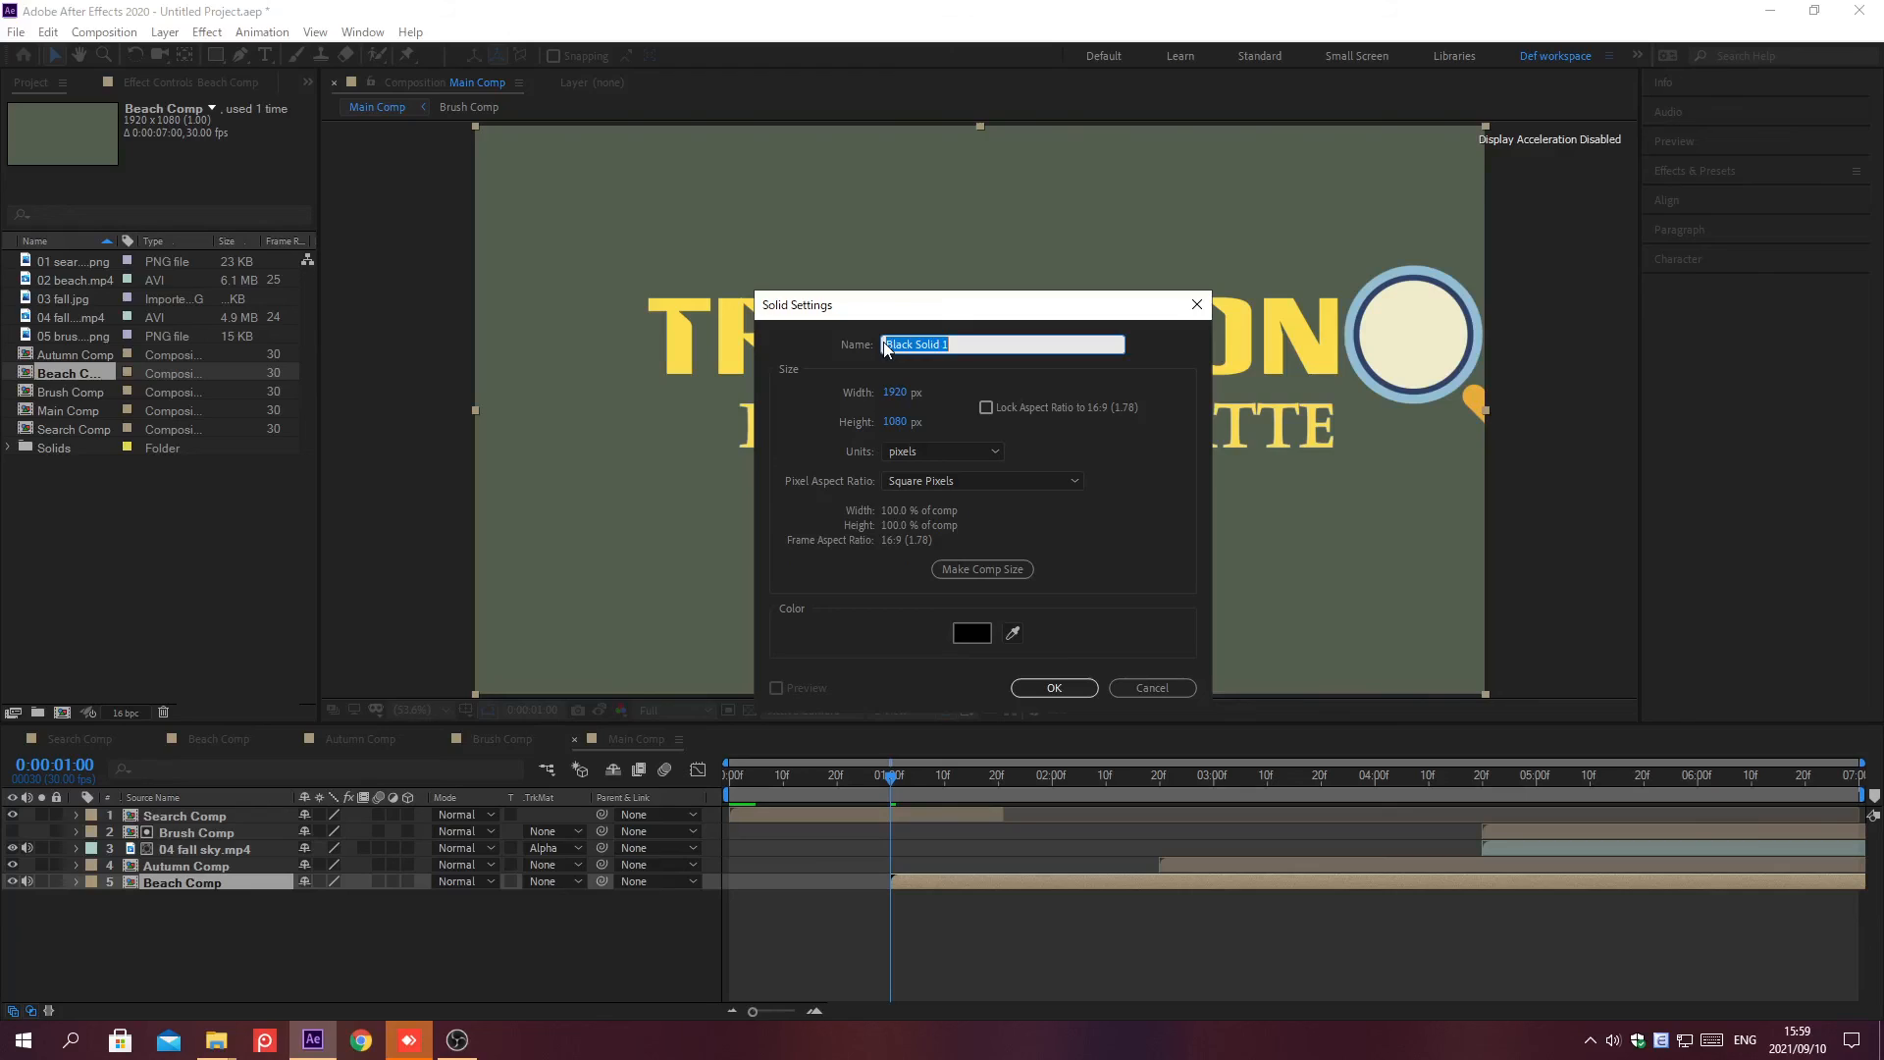
text(Background)
click(975, 633)
text(545E4E)
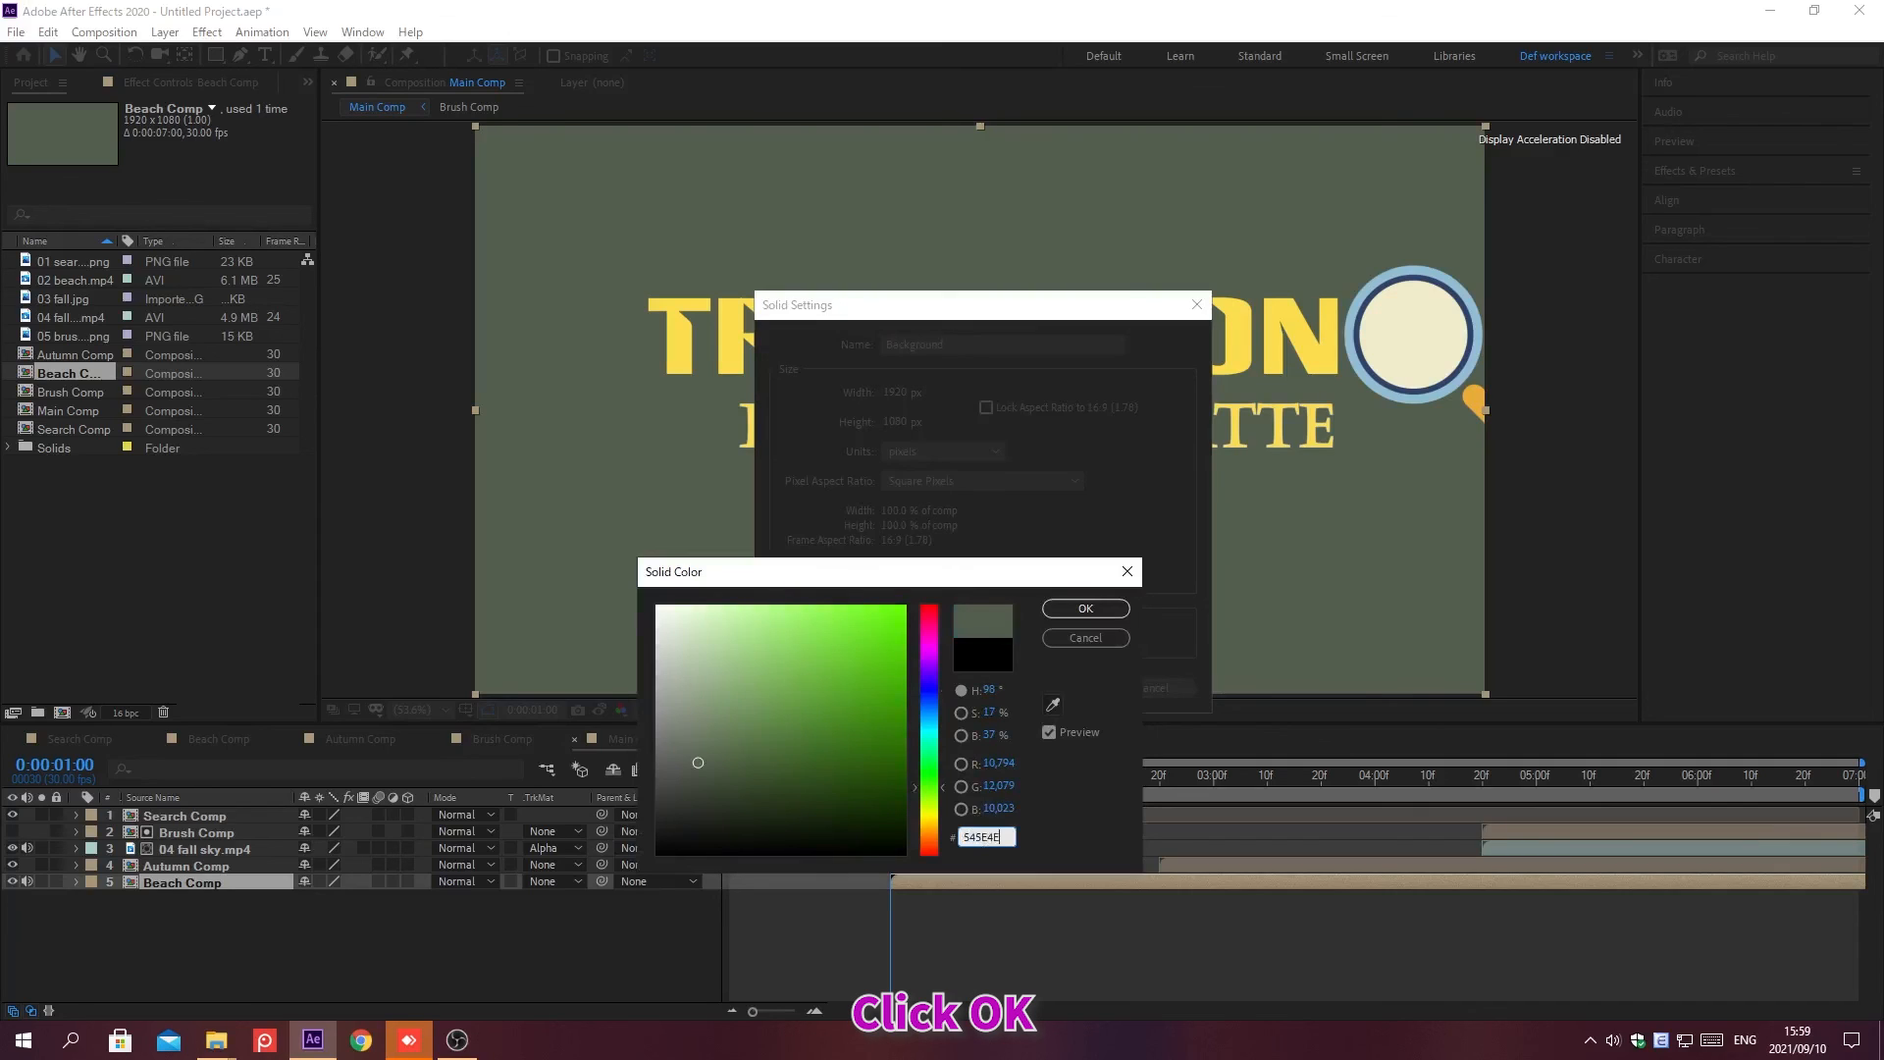
click(1085, 609)
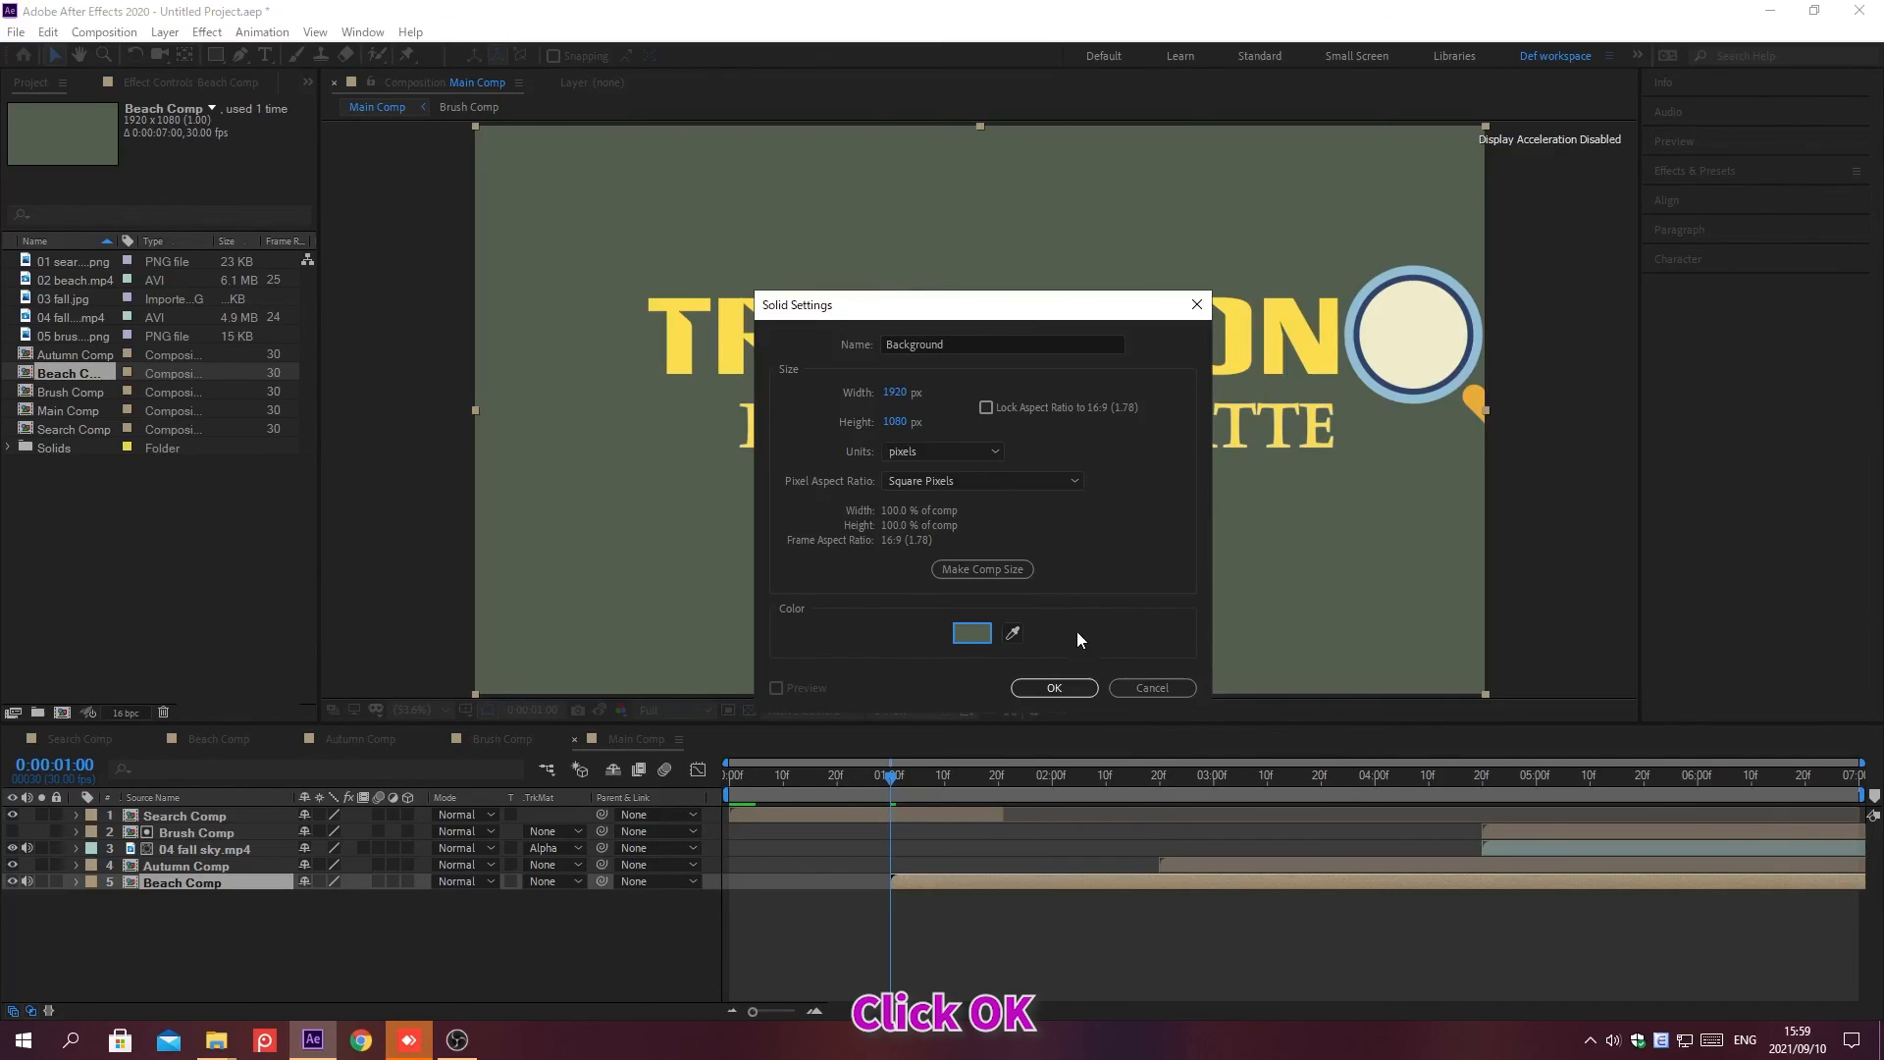
click(1054, 690)
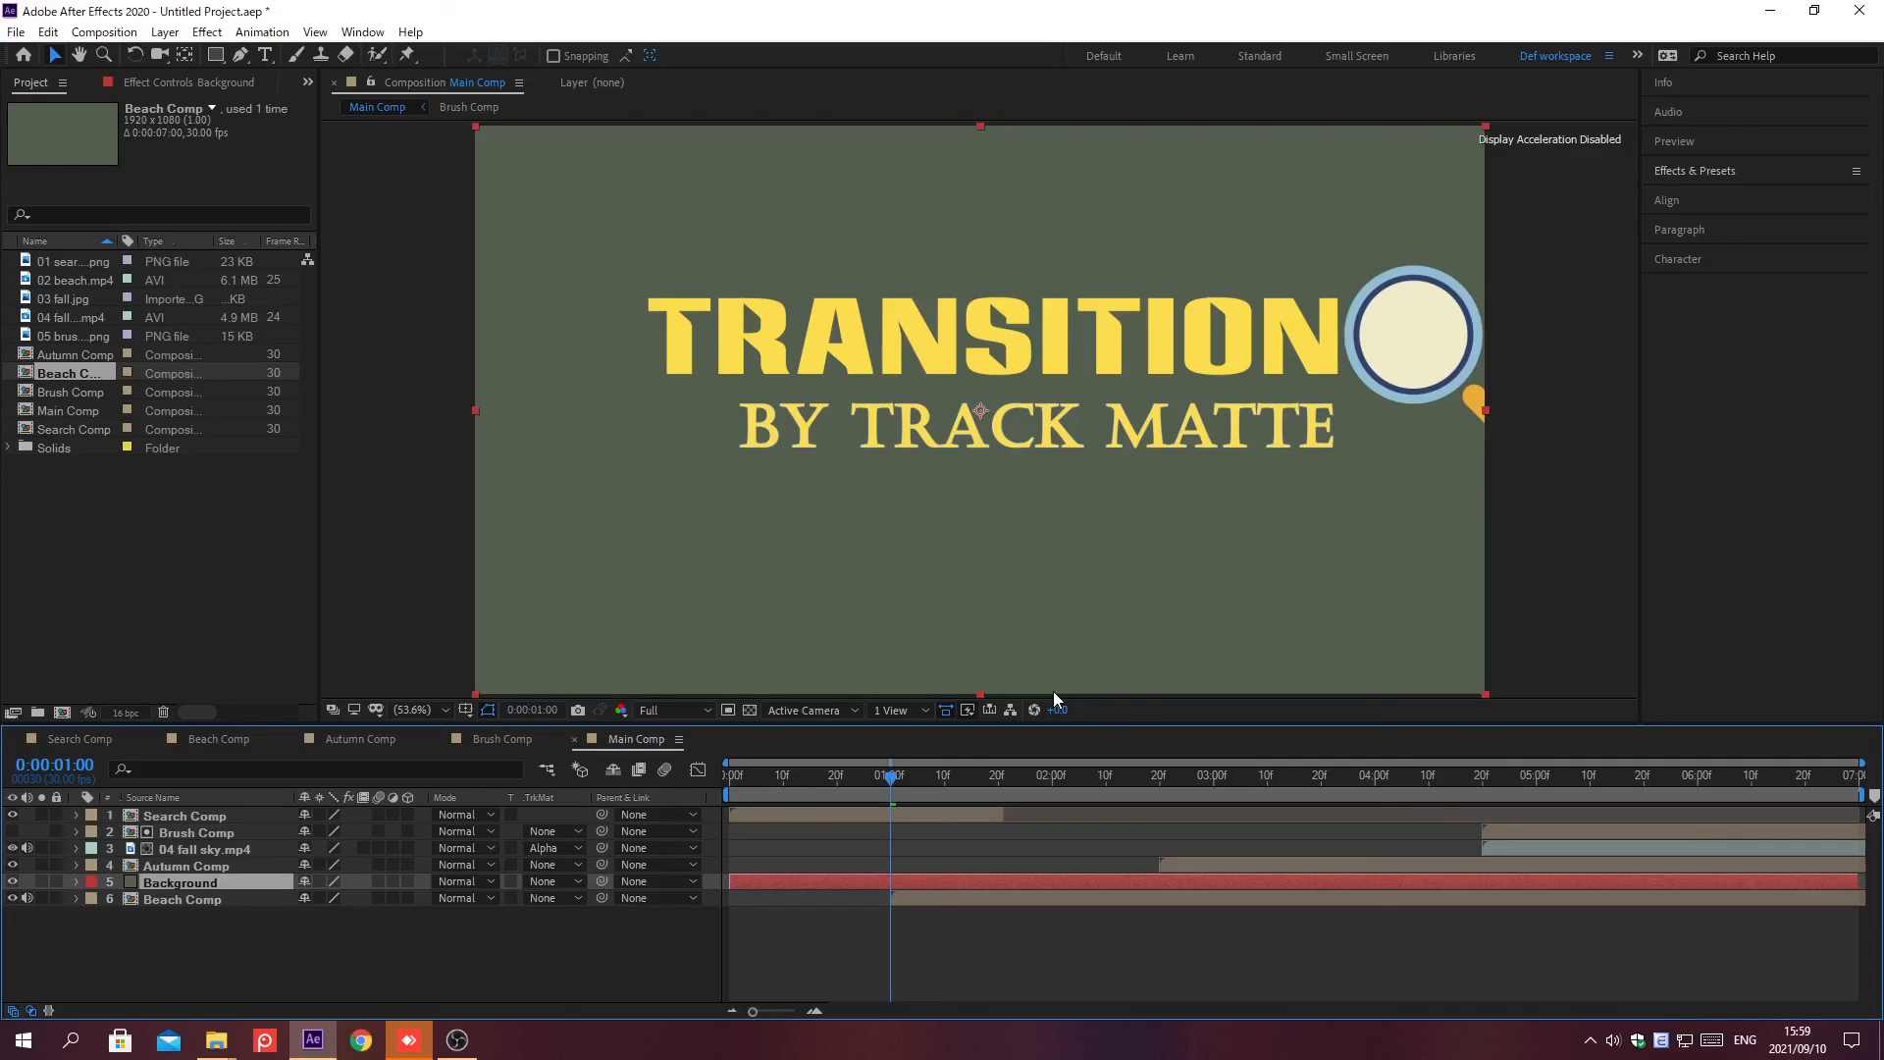
key(ctrl+shift+bracketleft)
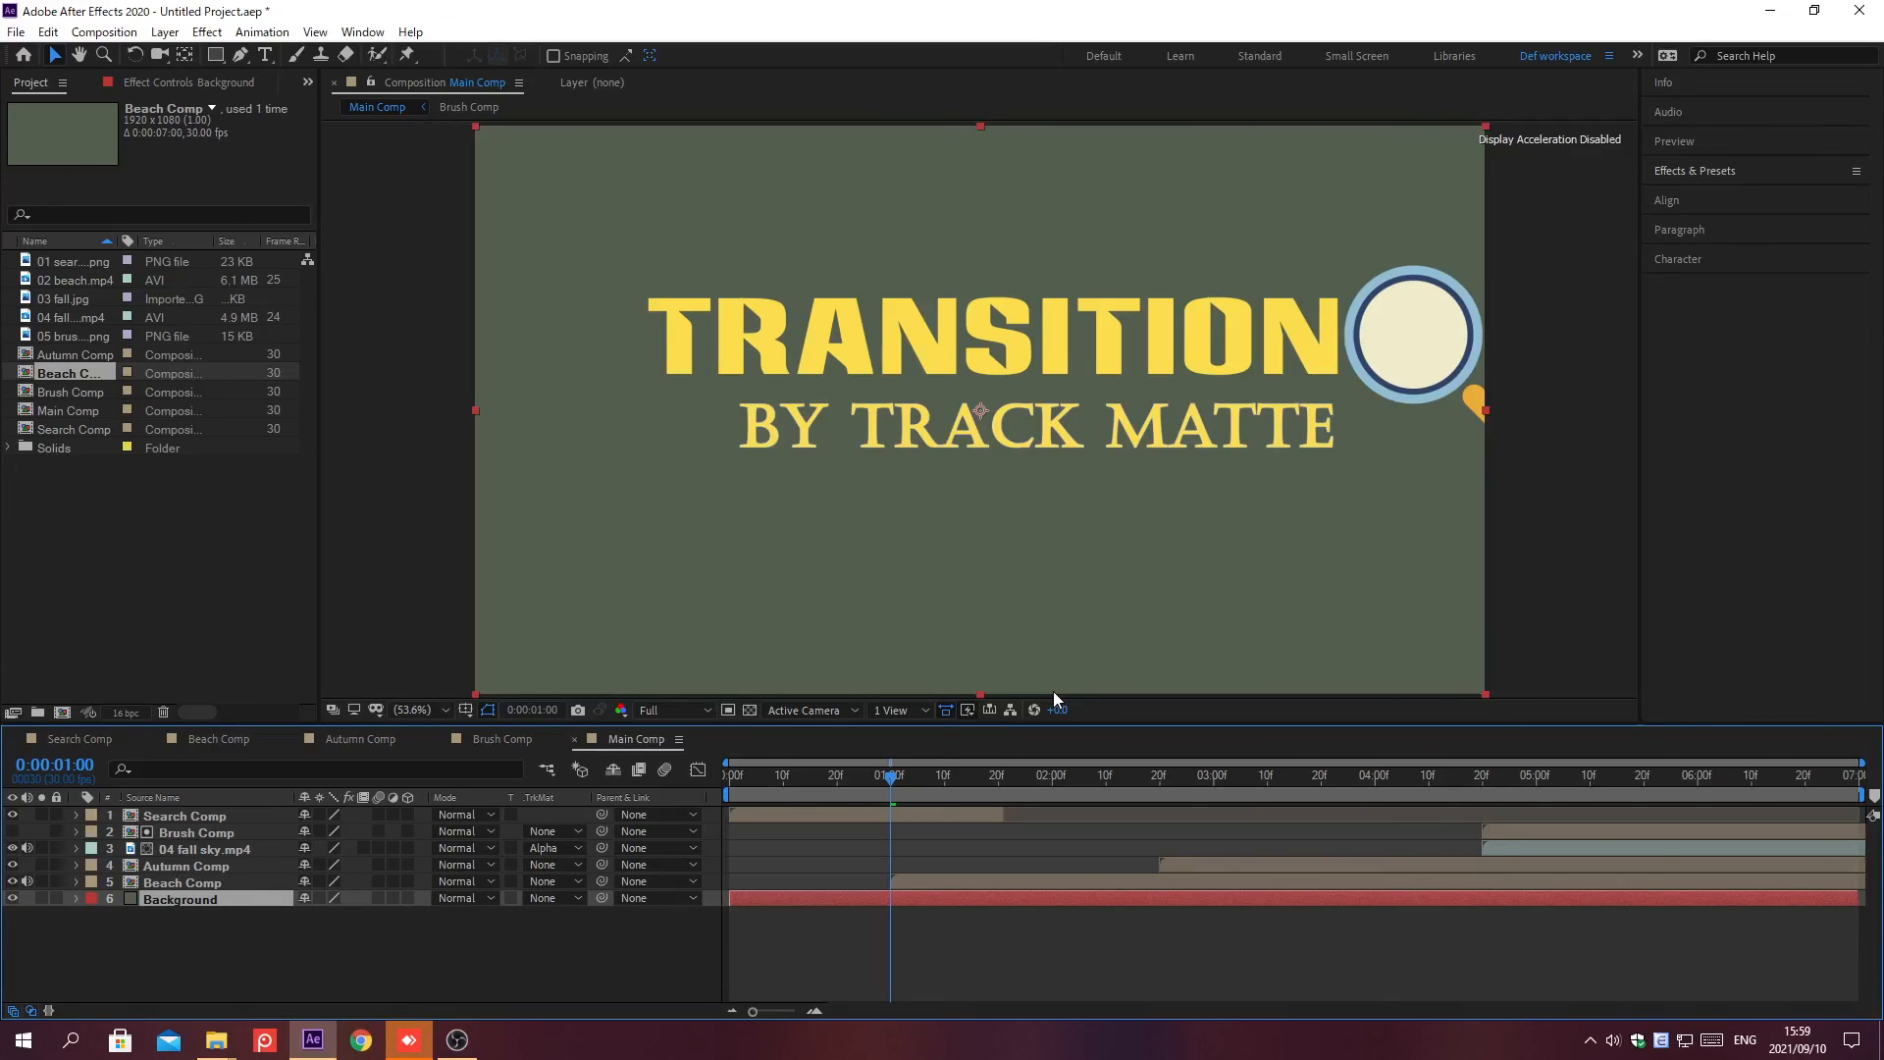
Preview the Main Comp animation from the first frame
key(Home)
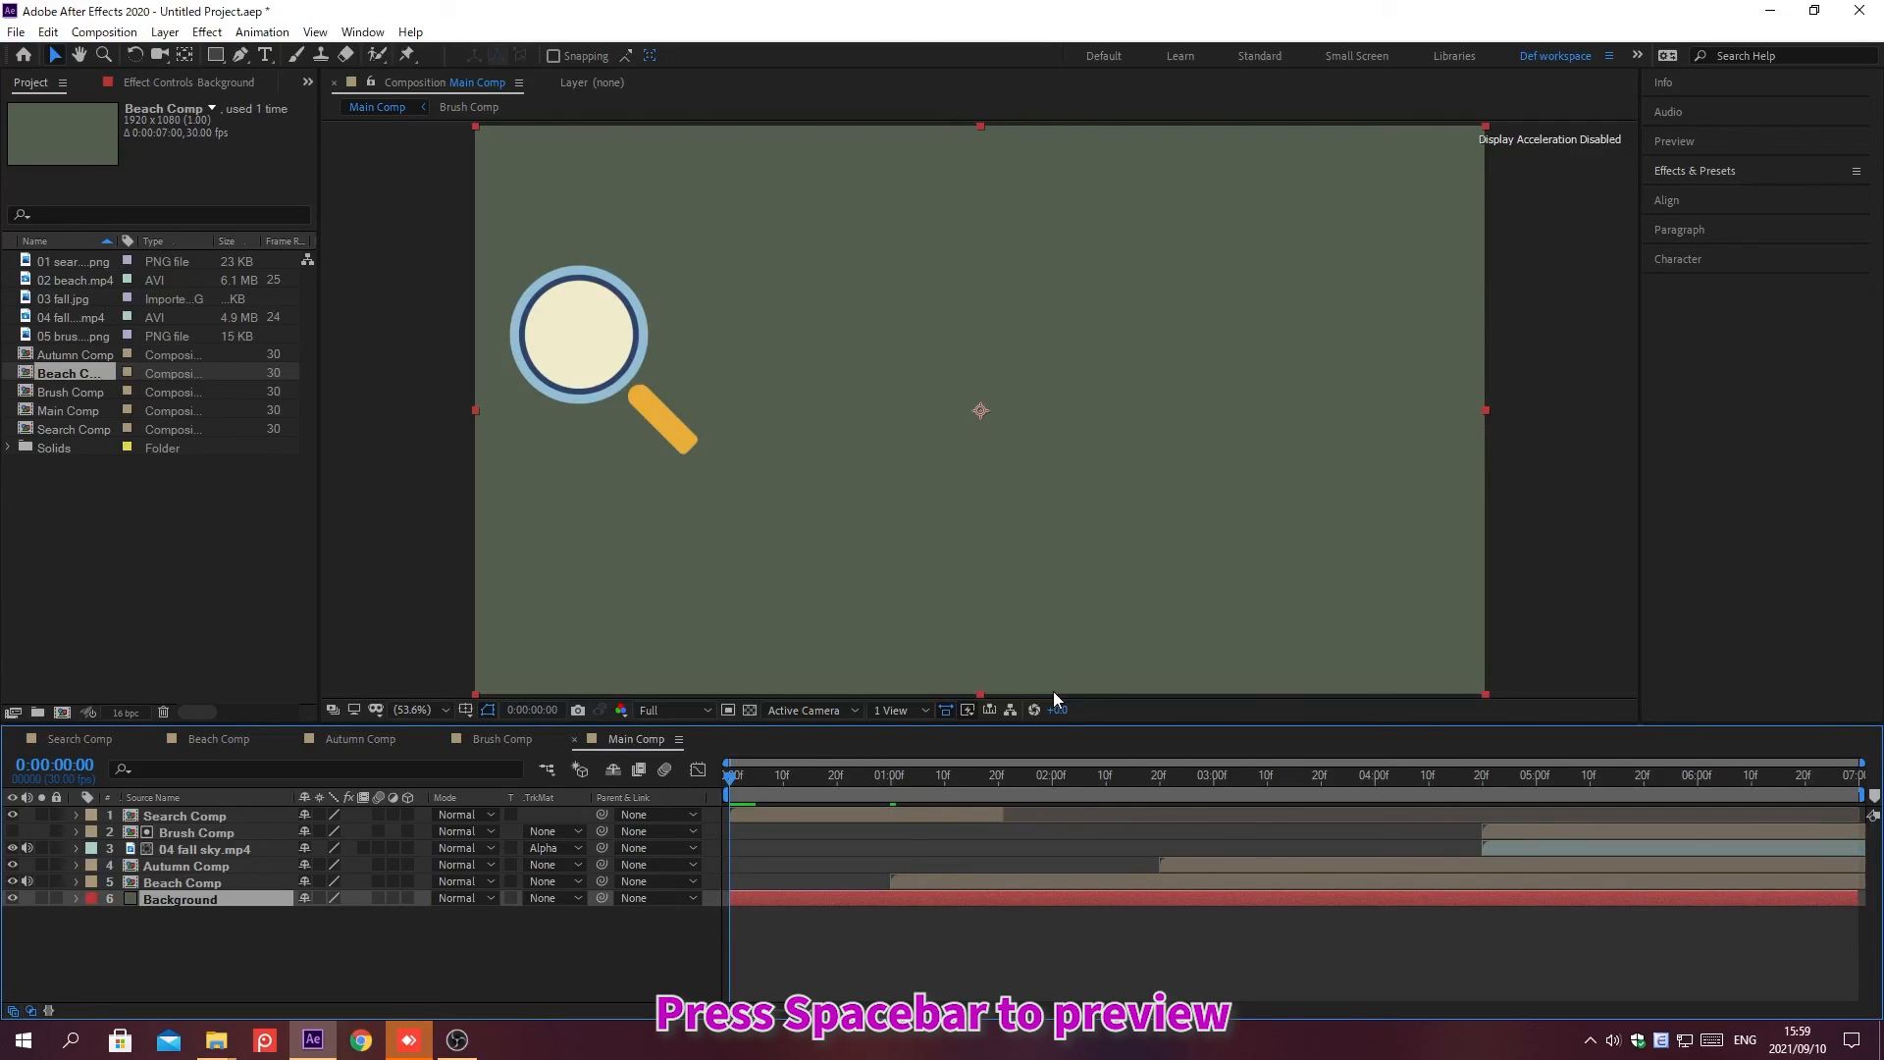
key(space)
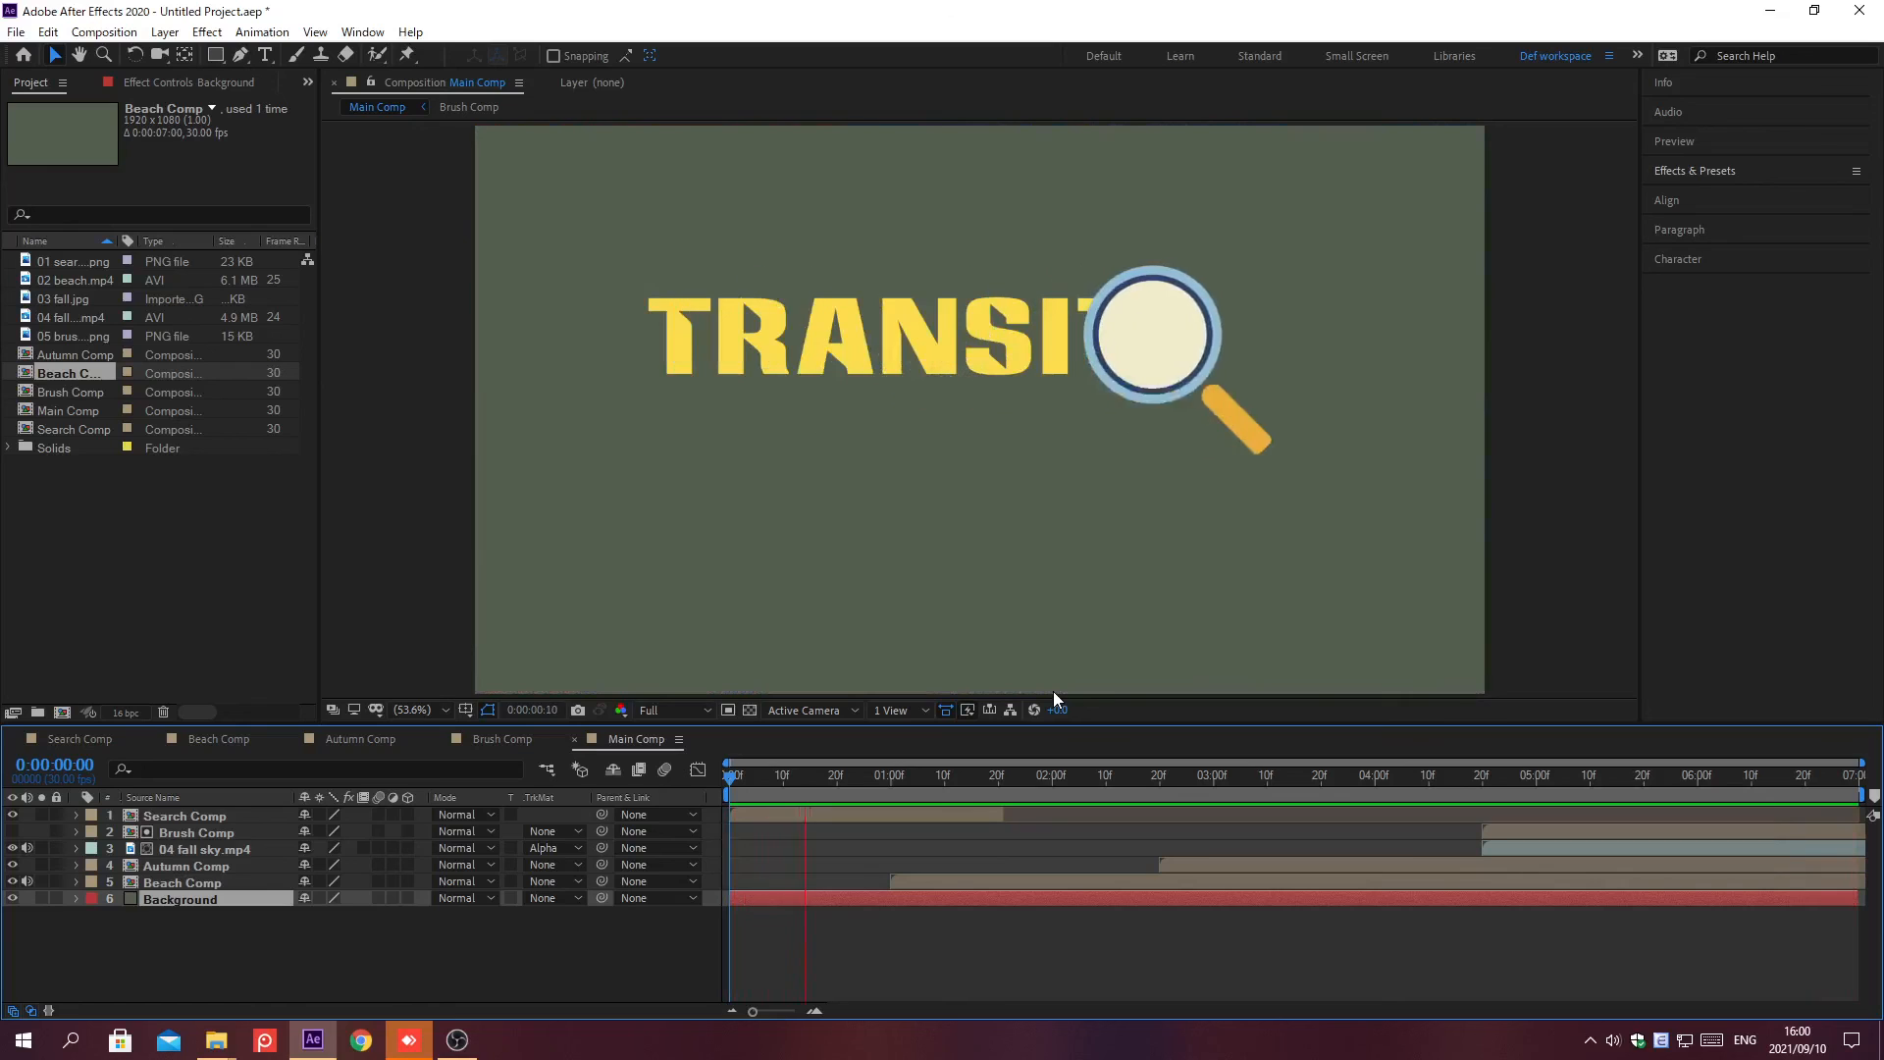